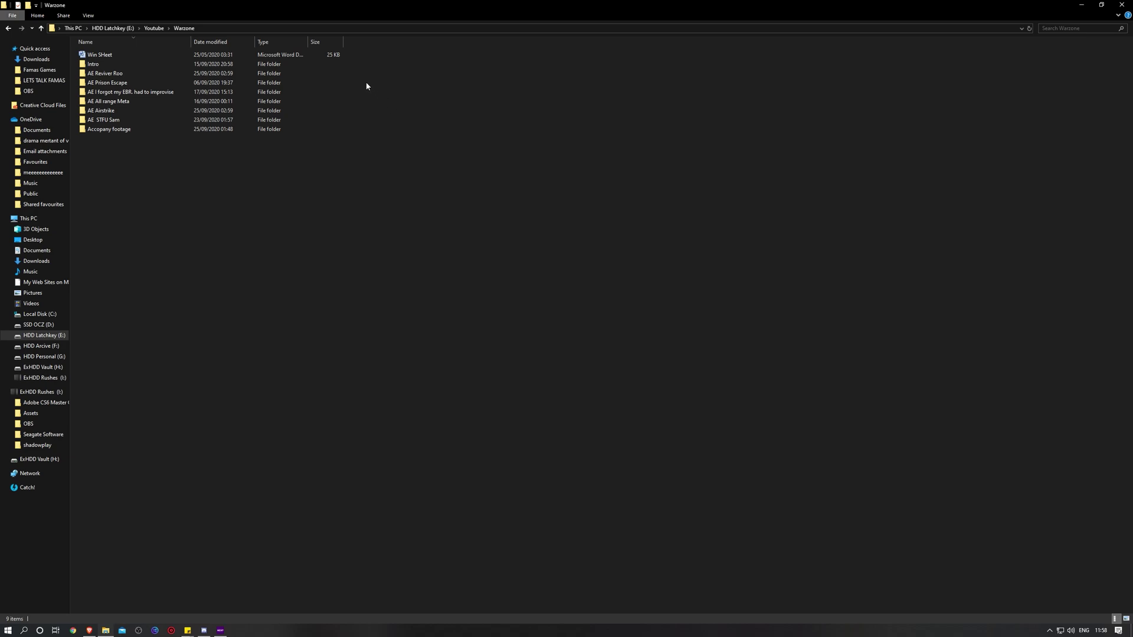
- Check the contents of the AE Prison Escape folder and return to the Warzone folder
drag(349, 71, 236, 122)
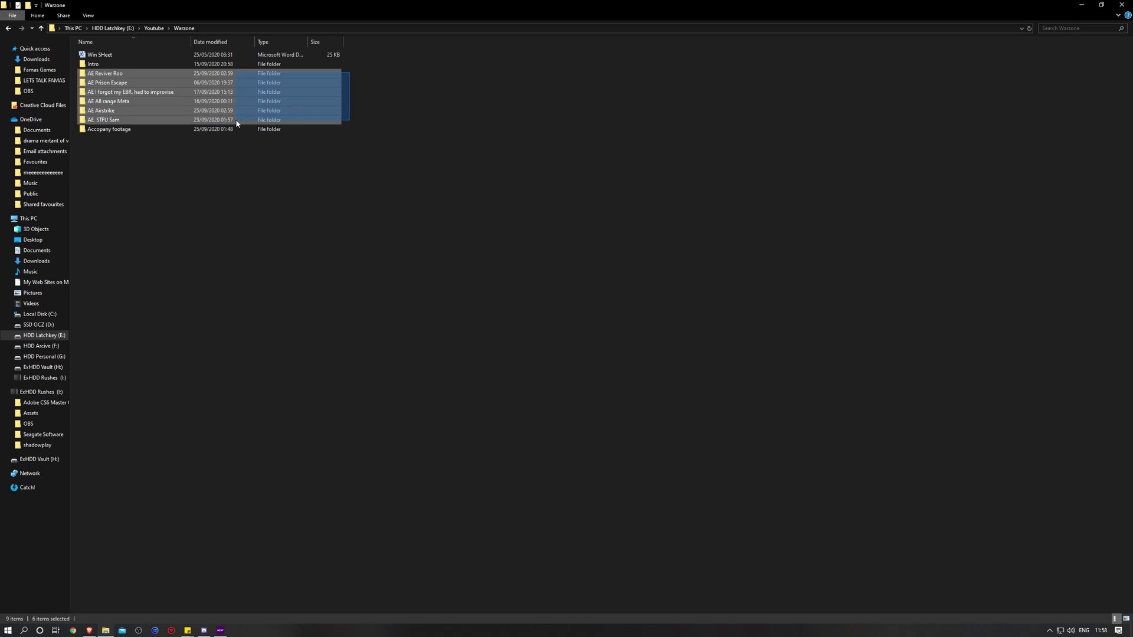
click(134, 141)
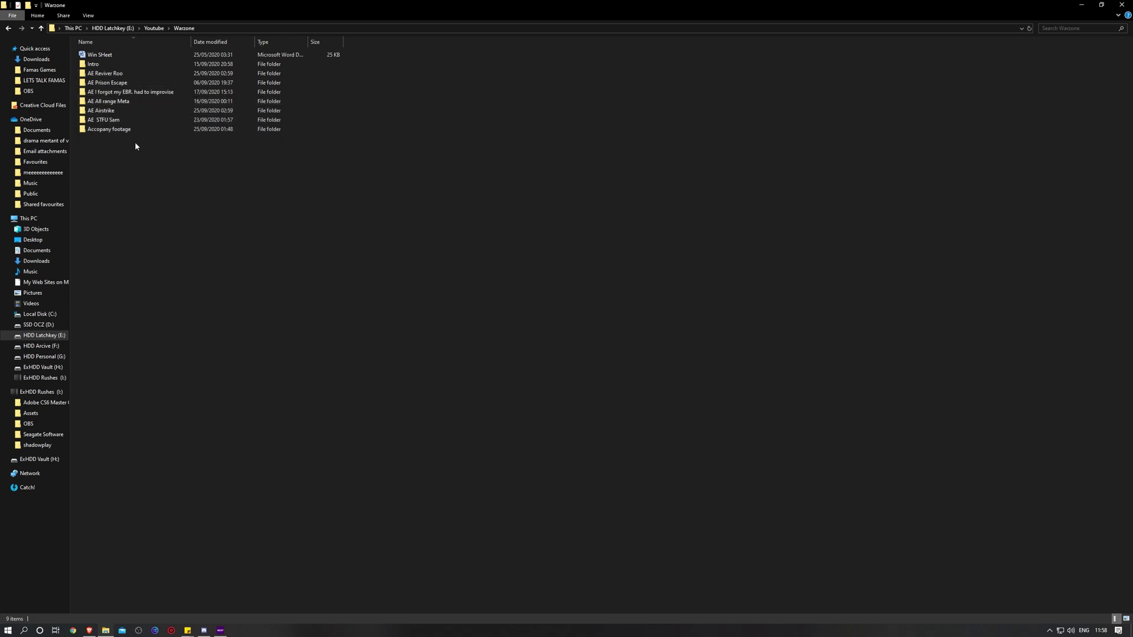
double_click(128, 83)
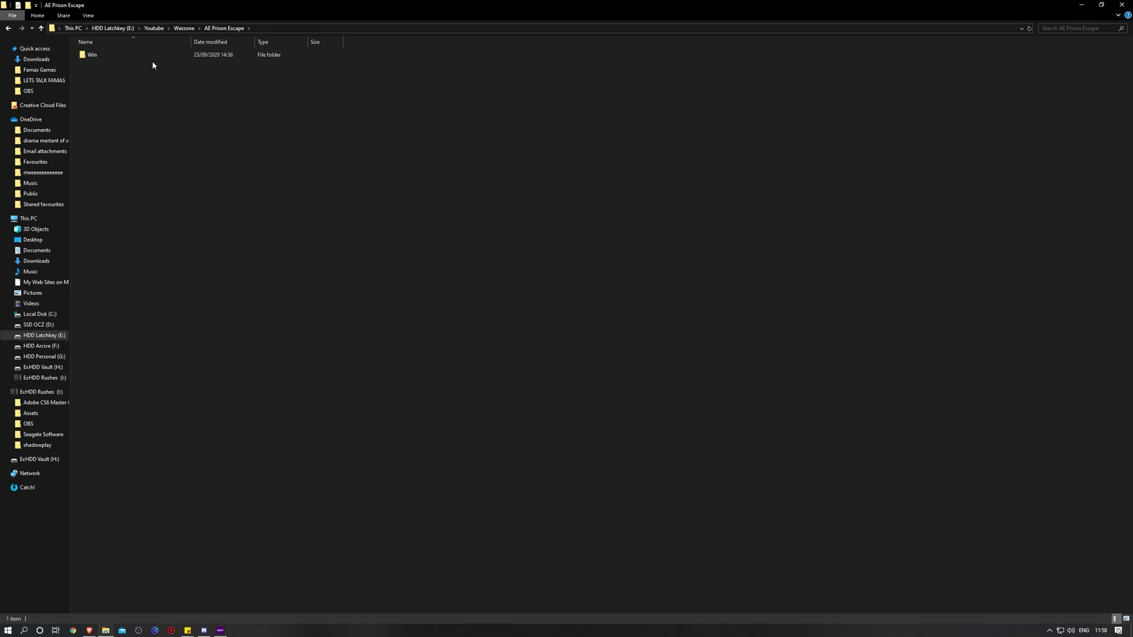
click(183, 28)
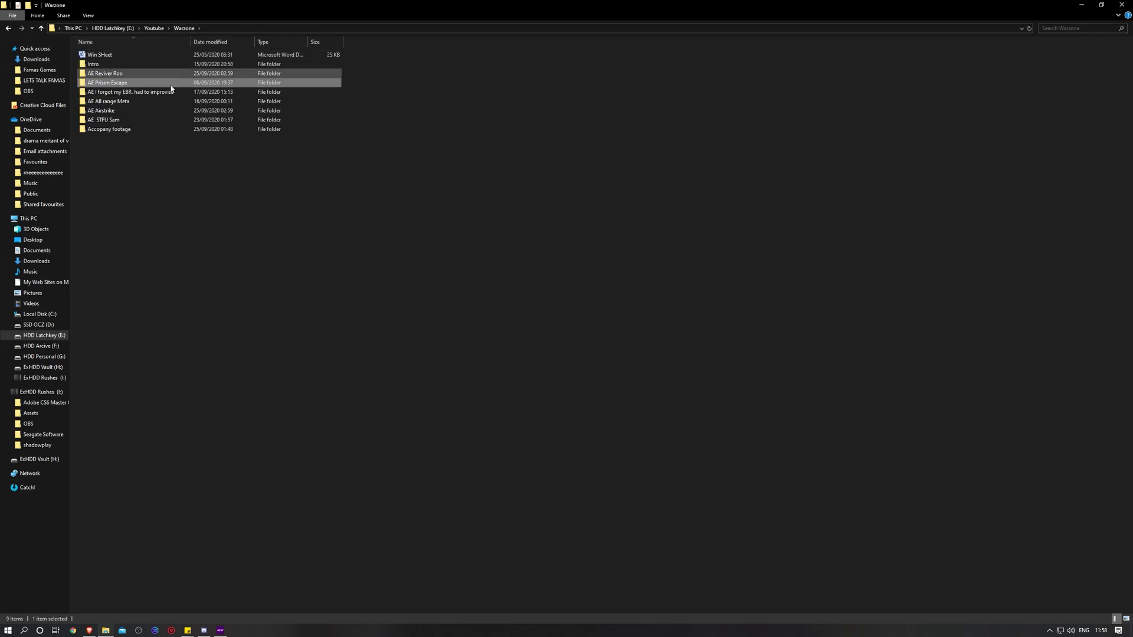
- Move the 9 kill third parties and Mp5 PKM Combo folders from Accopany footage into the AE Prison Escape folder
double_click(125, 131)
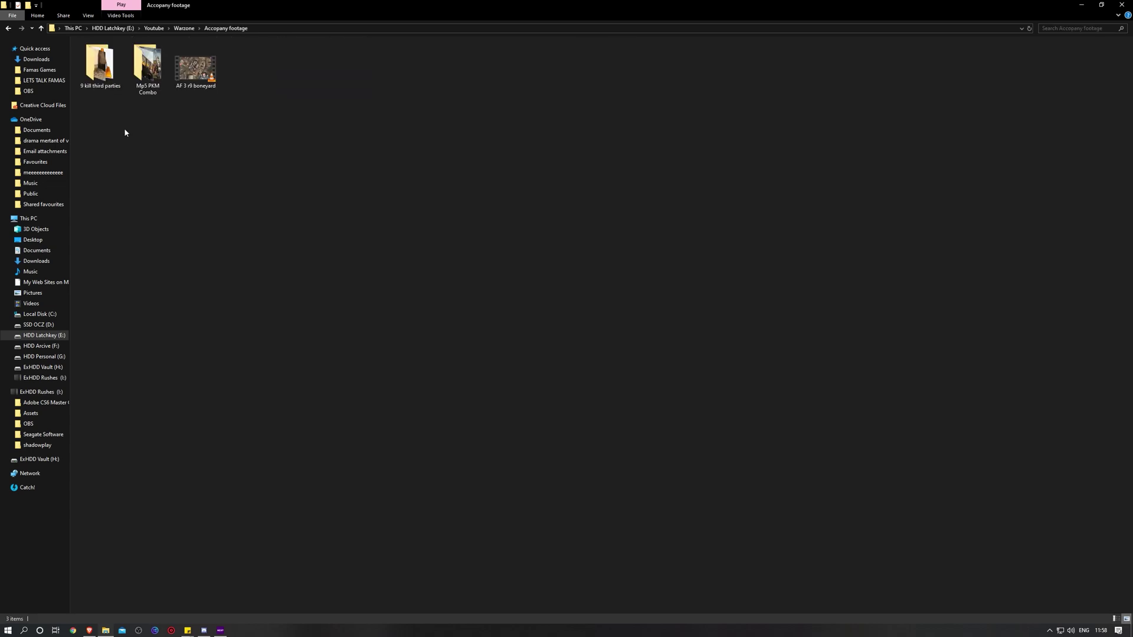
drag(95, 133, 137, 57)
right_click(137, 57)
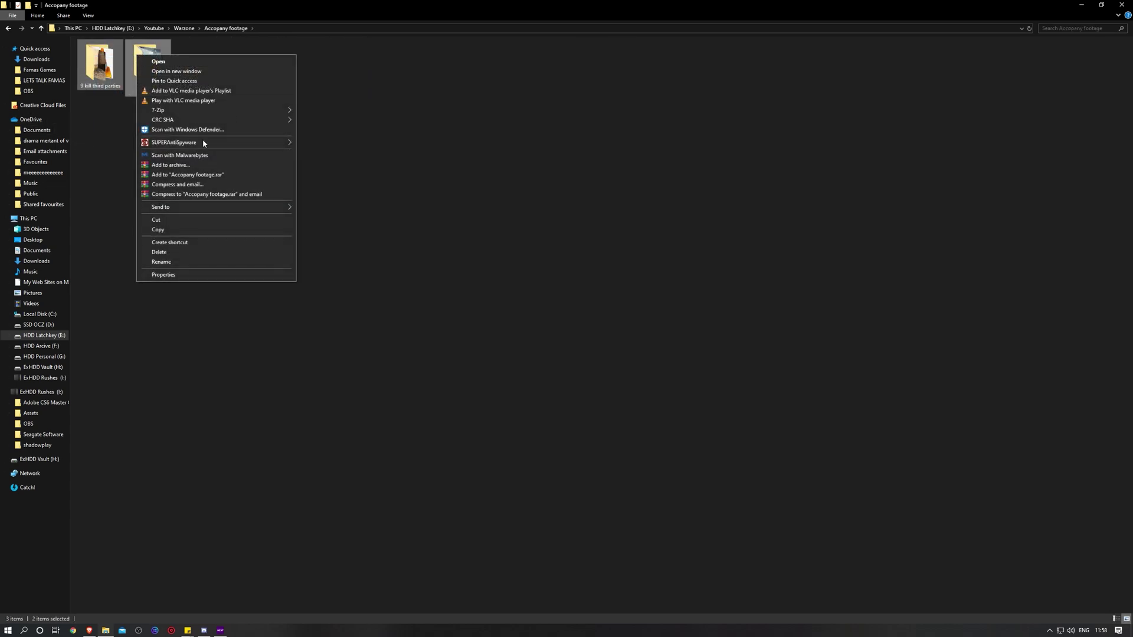
click(172, 219)
click(185, 29)
double_click(138, 84)
right_click(140, 92)
click(164, 152)
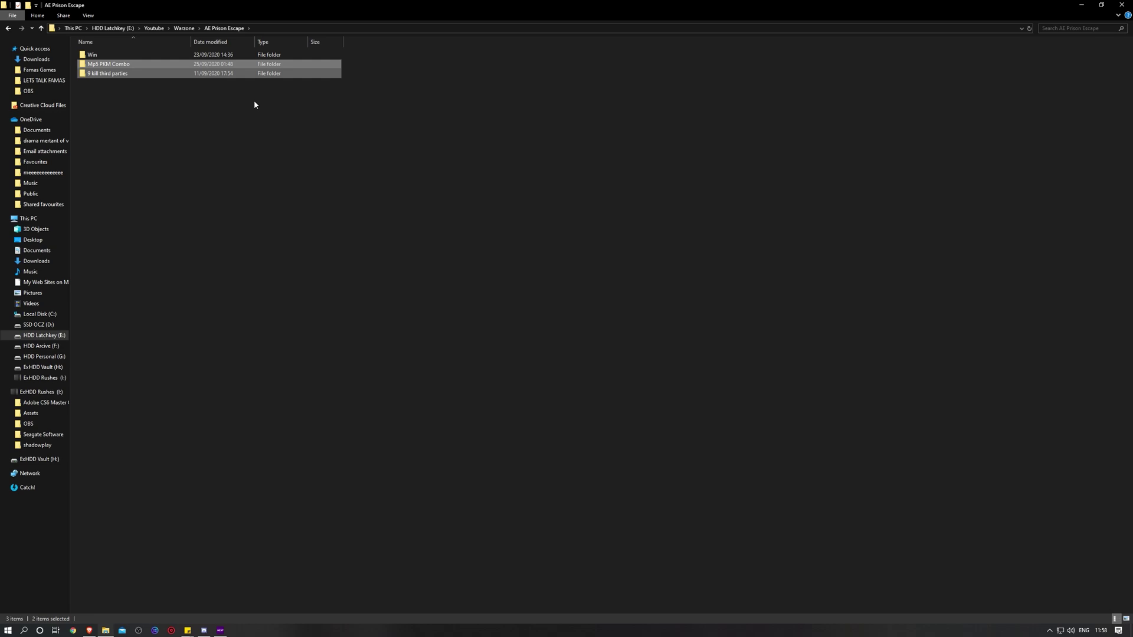
click(151, 122)
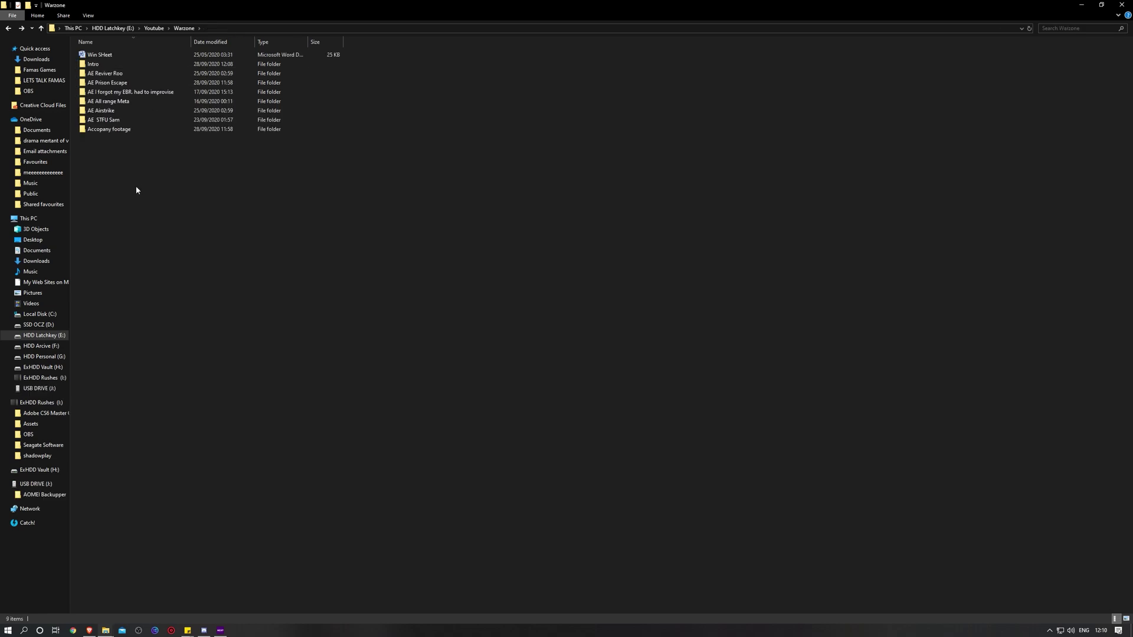
- Move the Joe 1 video from the Intro folder into the AE Prison Escape folder
double_click(124, 65)
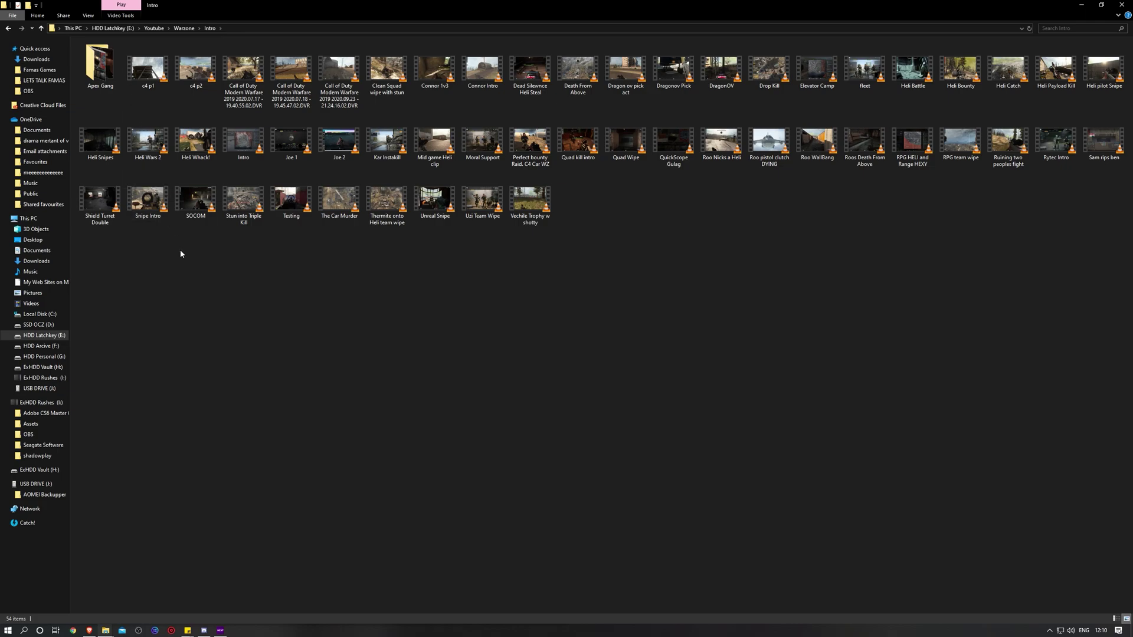
drag(1116, 280, 236, 254)
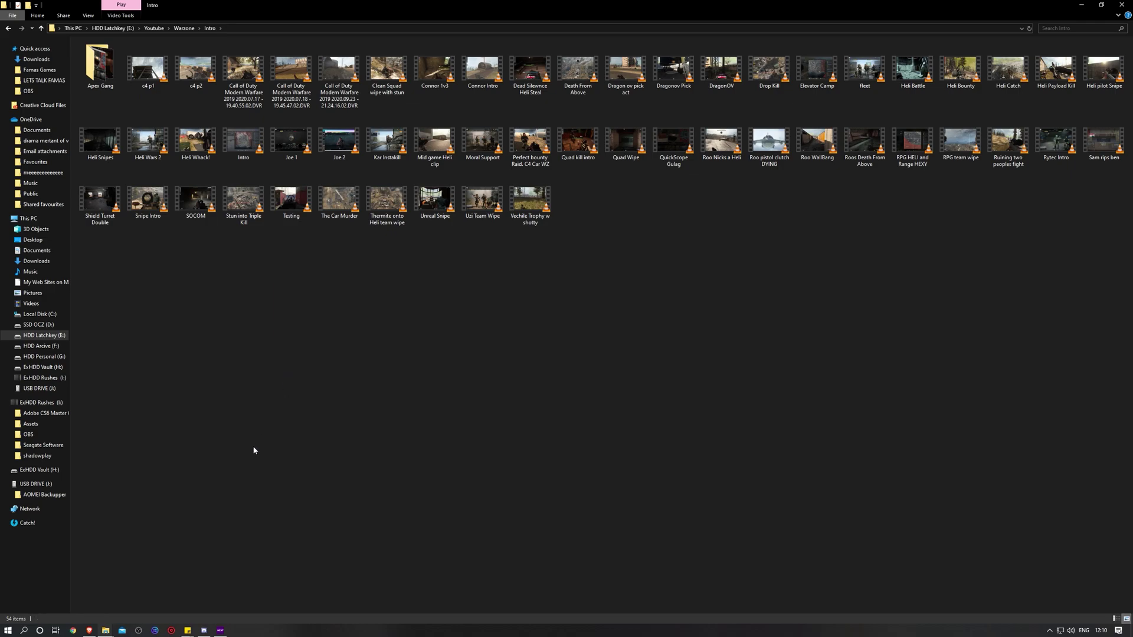
right_click(293, 144)
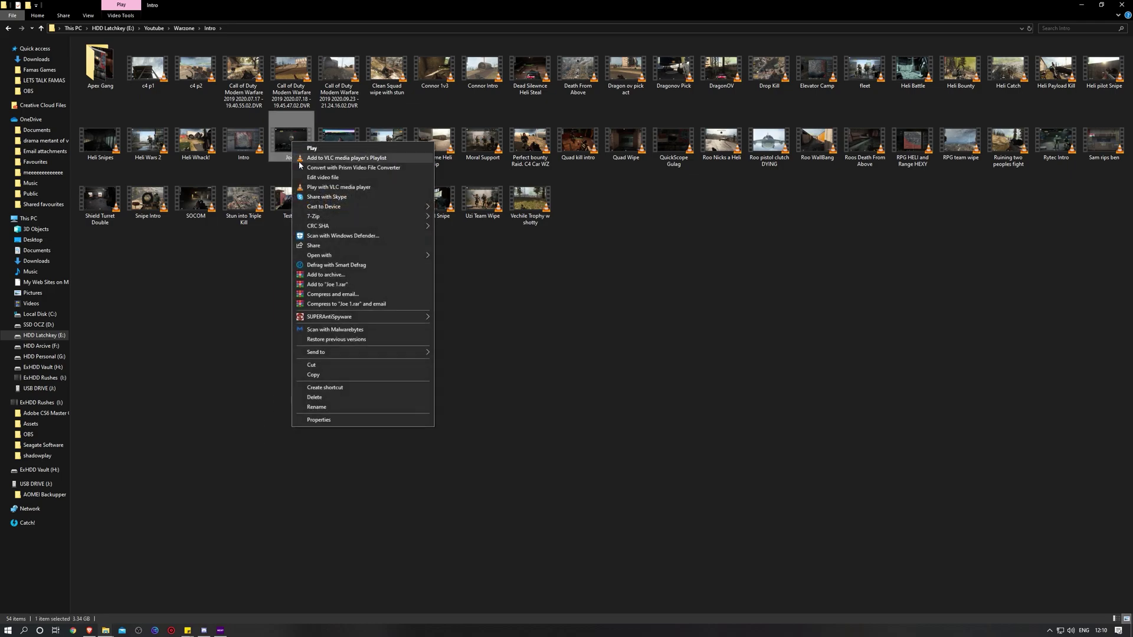
key(Escape)
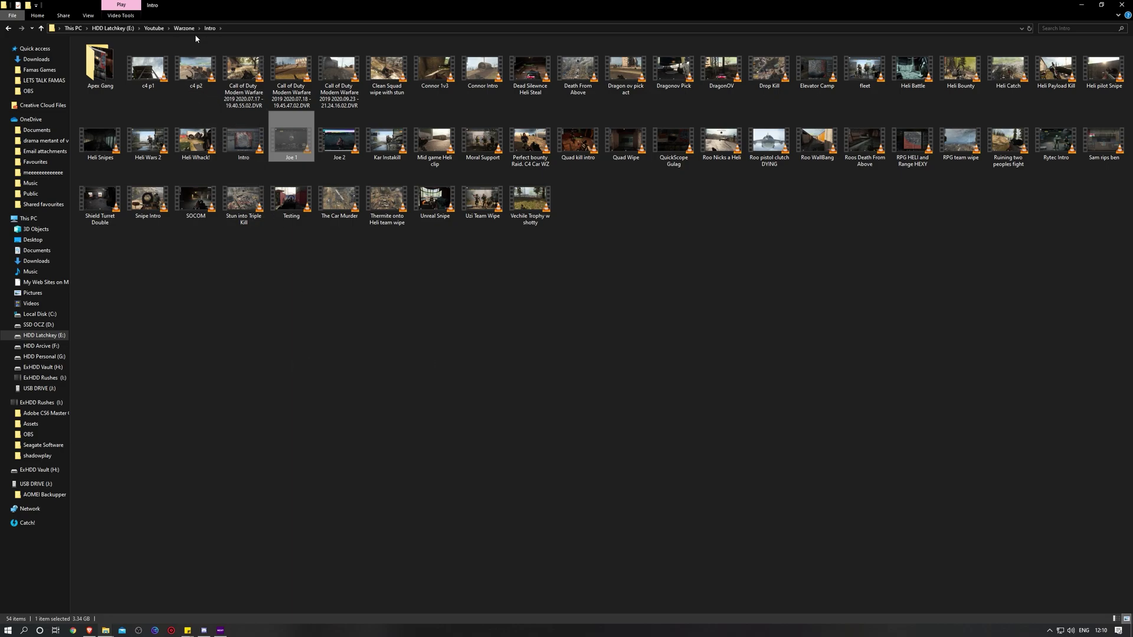
click(177, 29)
double_click(110, 83)
right_click(119, 114)
click(139, 172)
click(109, 107)
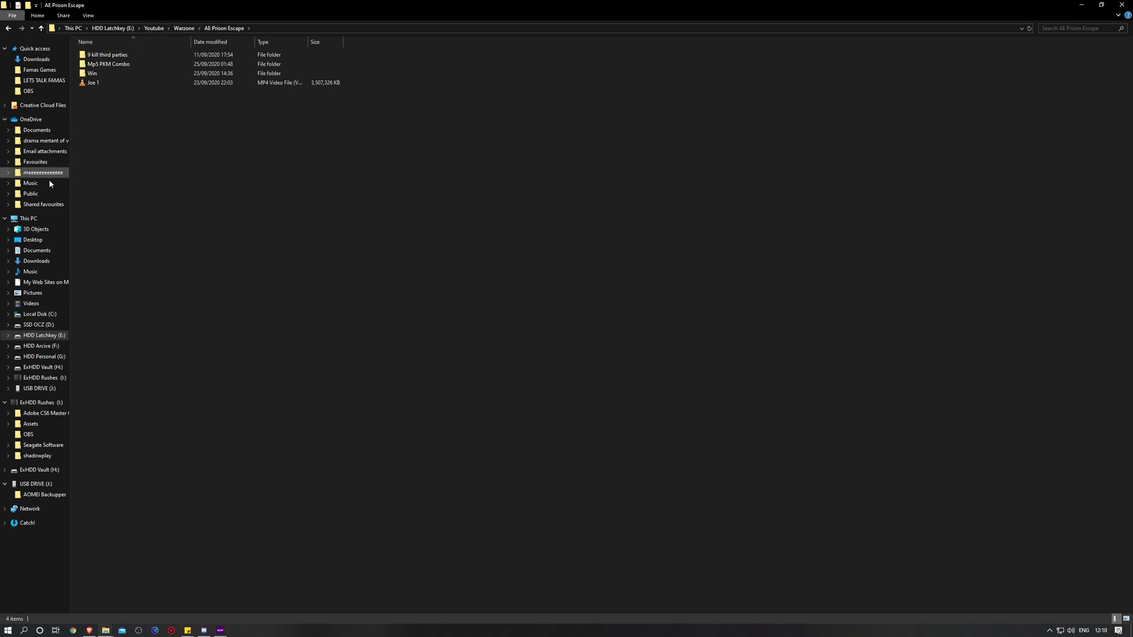
- Delete the numbered Warzone thumbnail images and the 1024px Norway flag image from the Assets folder on HDD Latchkey (E:)
click(31, 424)
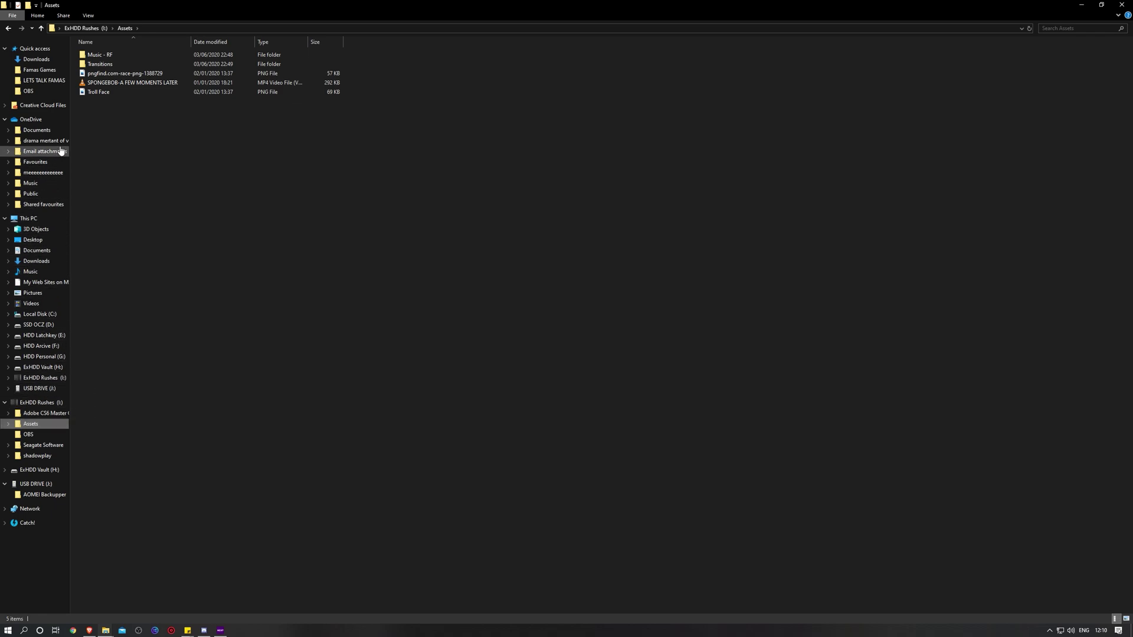
click(42, 339)
double_click(109, 65)
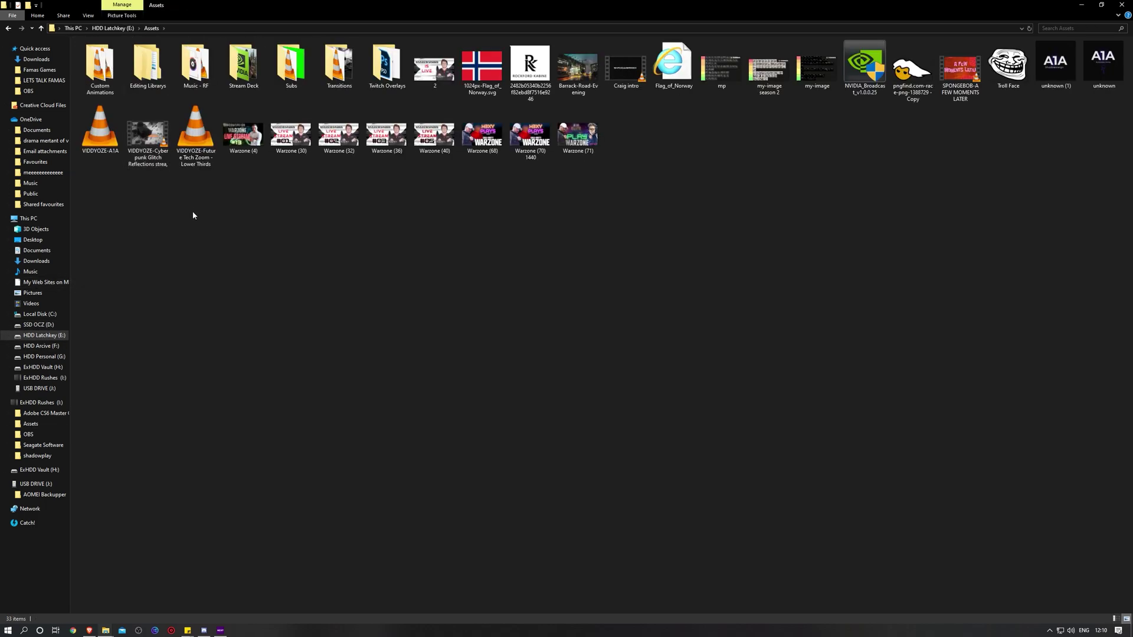
drag(1023, 165, 259, 135)
key(Delete)
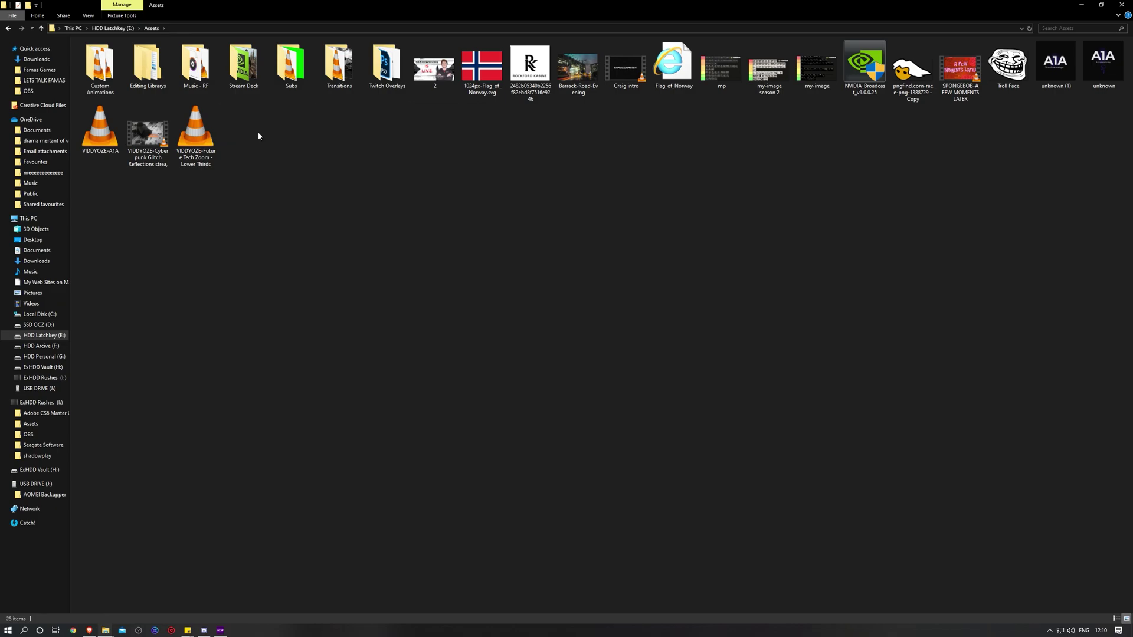
click(485, 88)
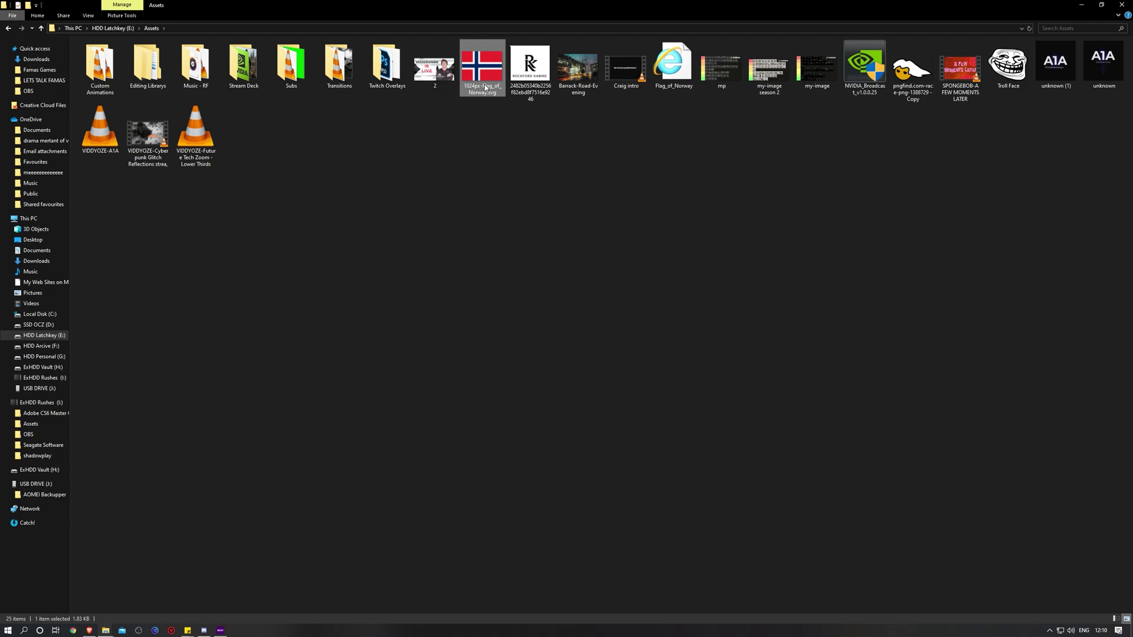
key(Delete)
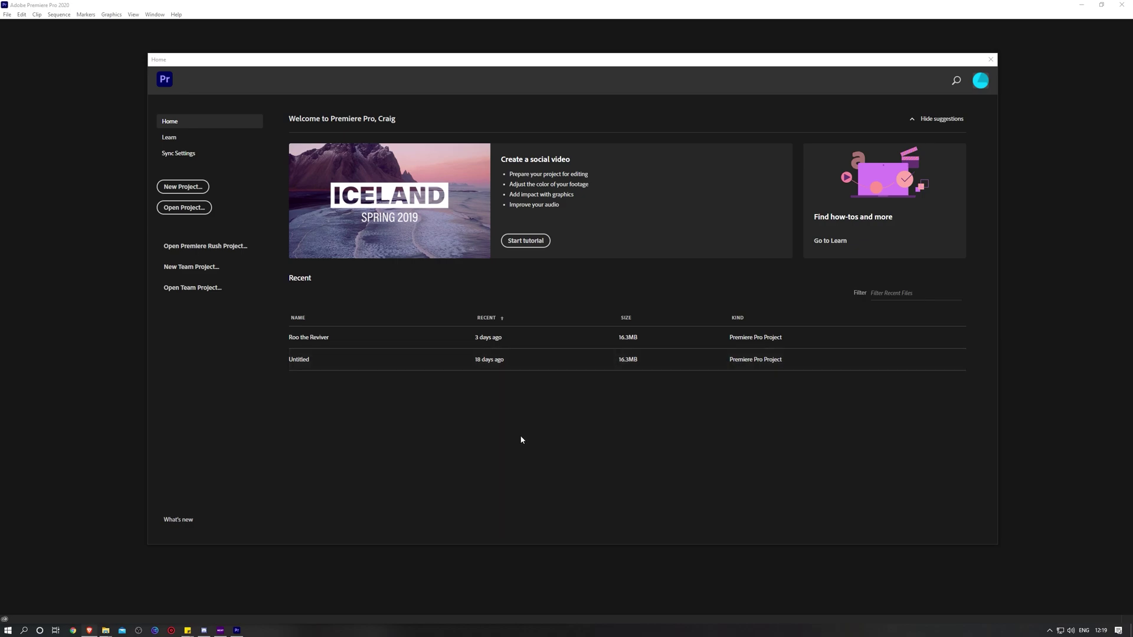
- In Premiere Pro, create a project named Prison escape in E:\Youtube\Warzone\AE Prison Escape, checking the scratch disk locations
click(181, 186)
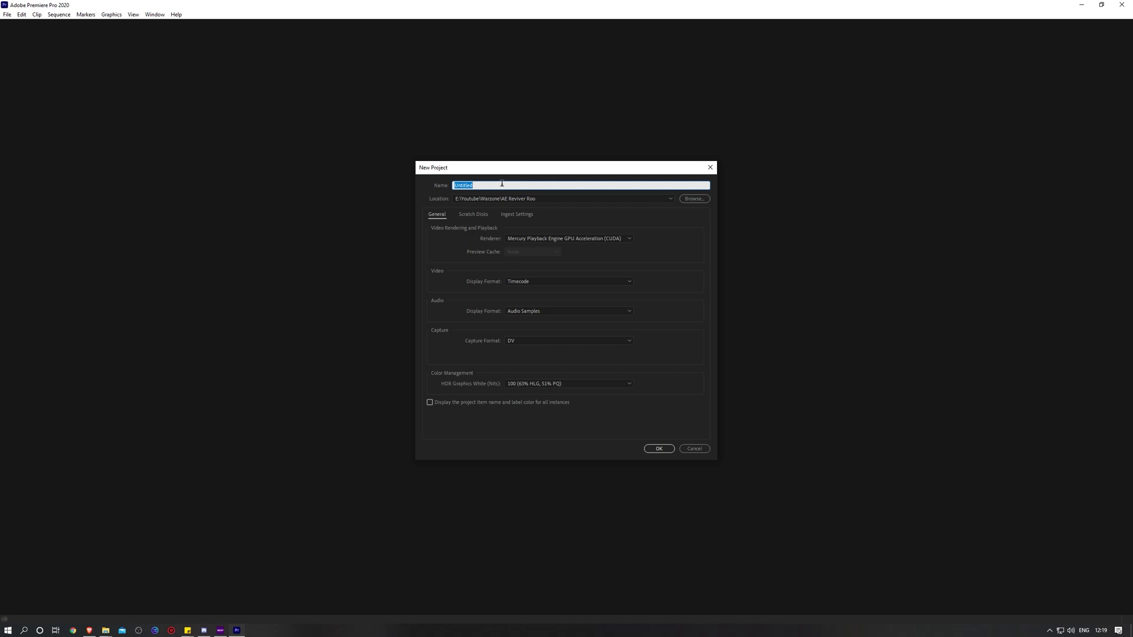
text(Prison escape)
click(690, 201)
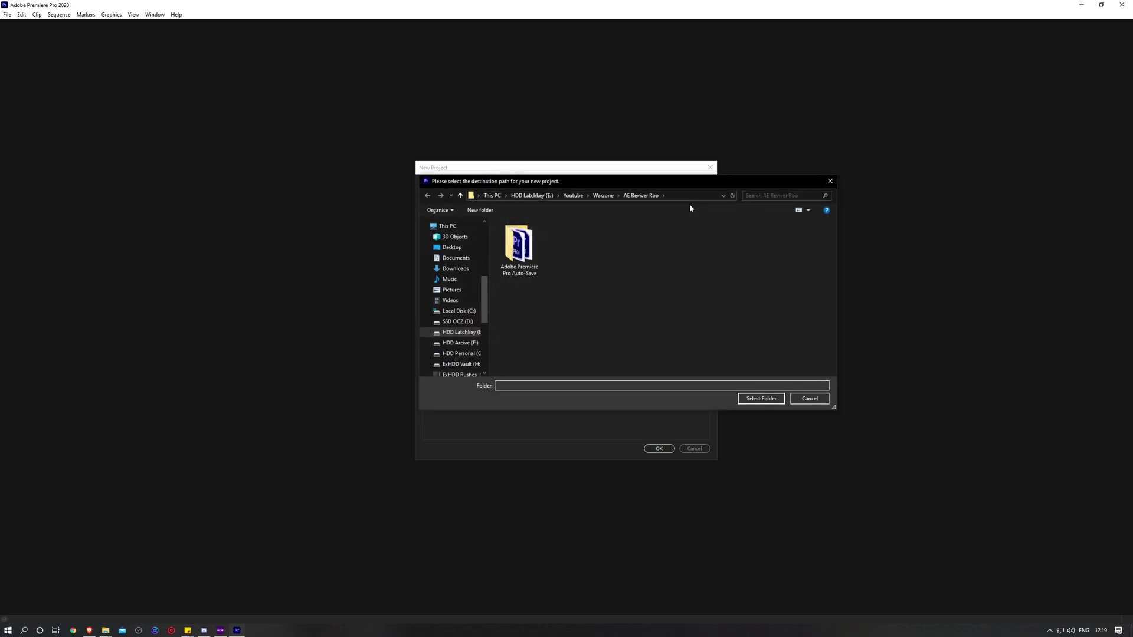
click(604, 195)
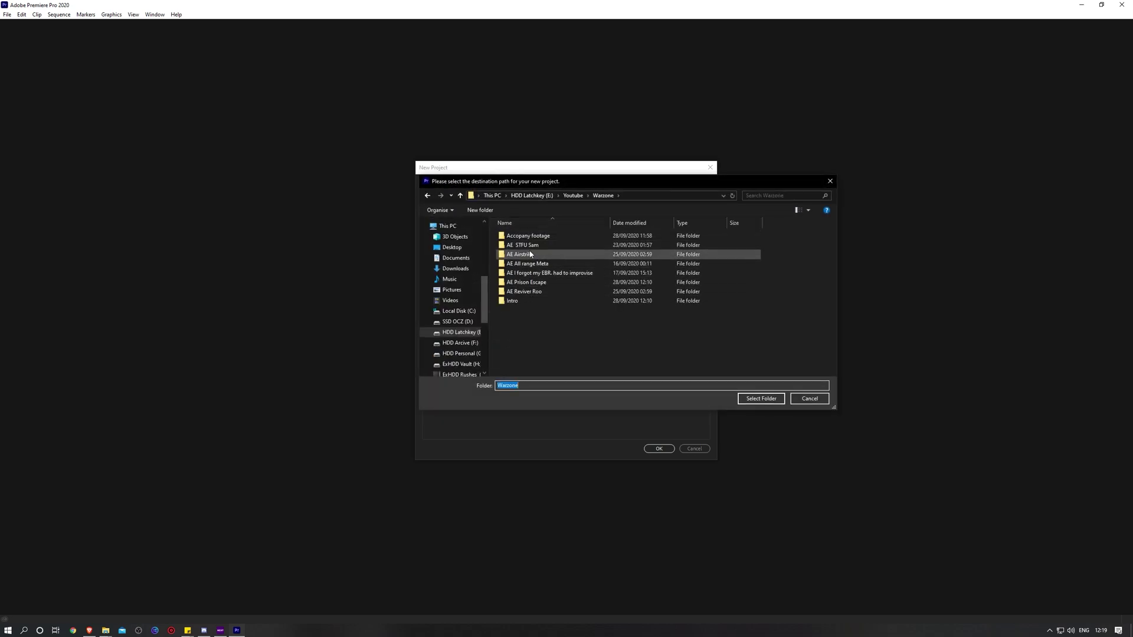
click(535, 282)
click(768, 399)
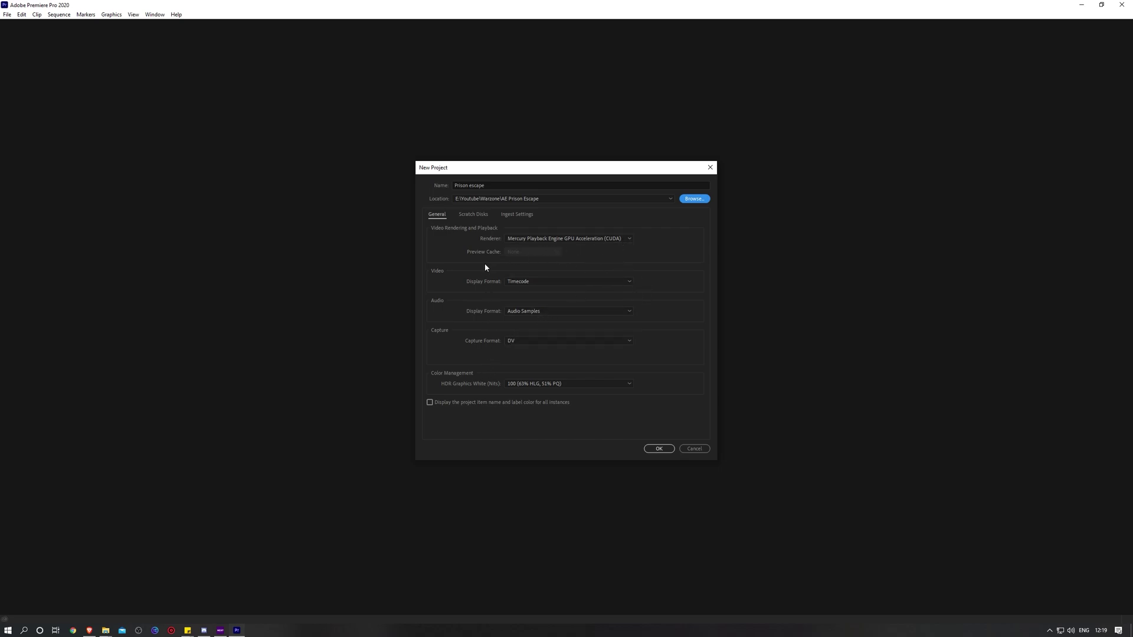
click(474, 214)
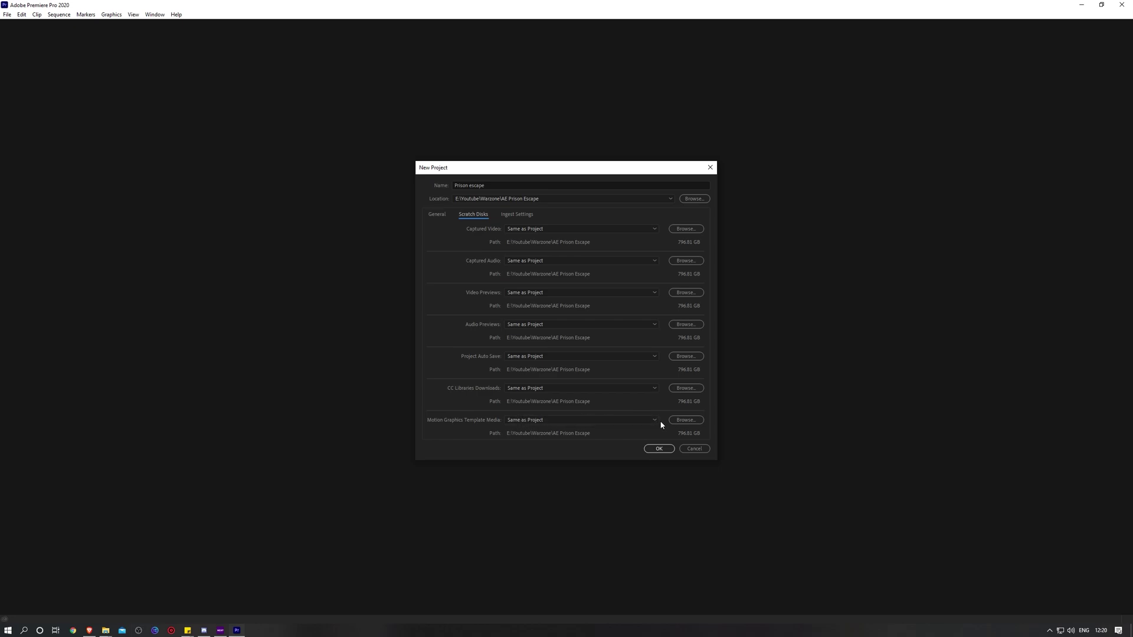
click(660, 450)
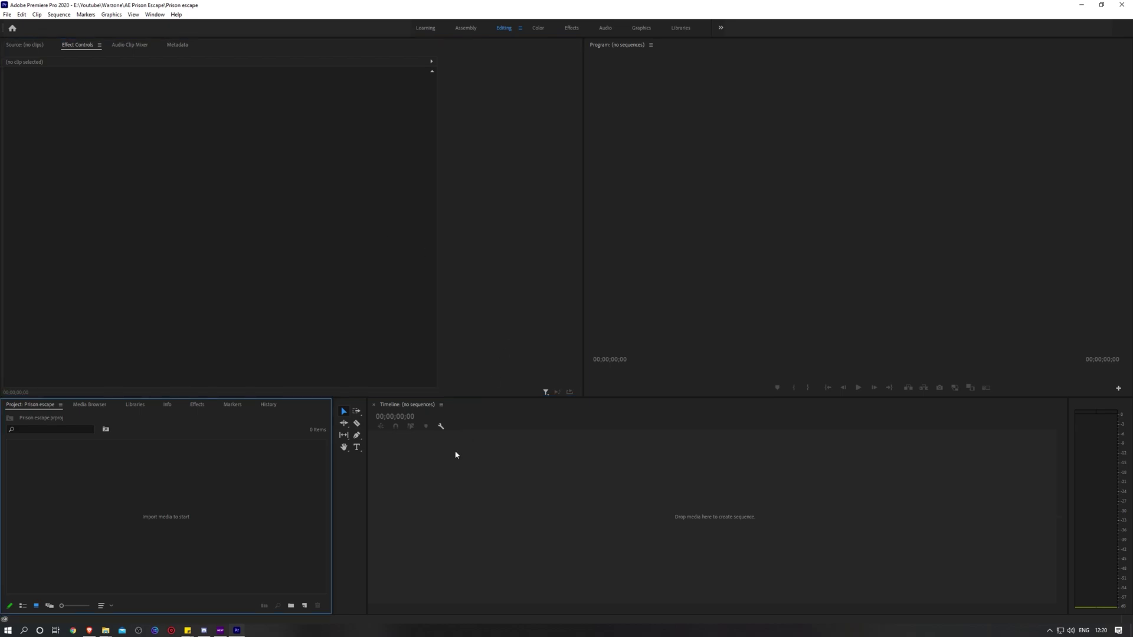
click(340, 493)
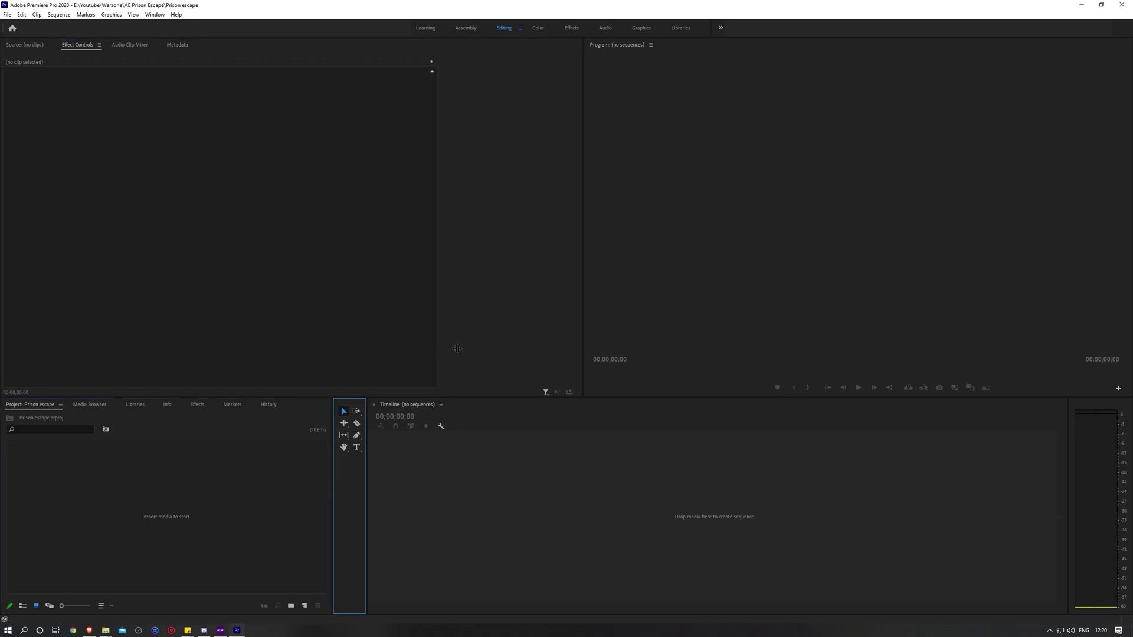
click(575, 258)
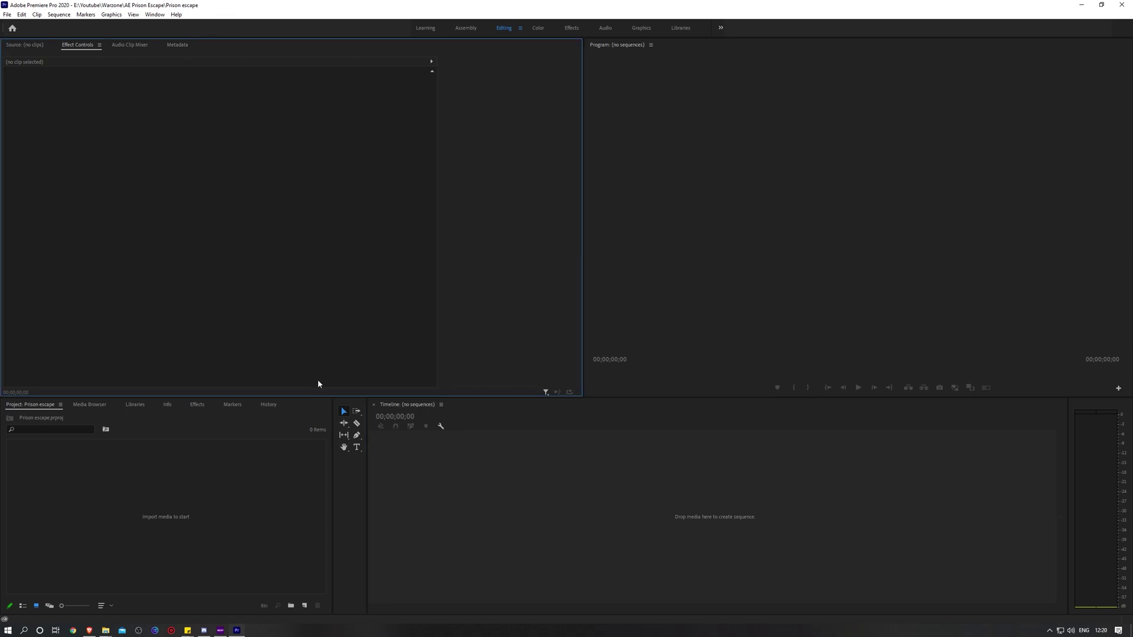
- Import the Music - RF and Subs folders from the Assets folder into the project and dismiss the file import error
mouse_move(106, 629)
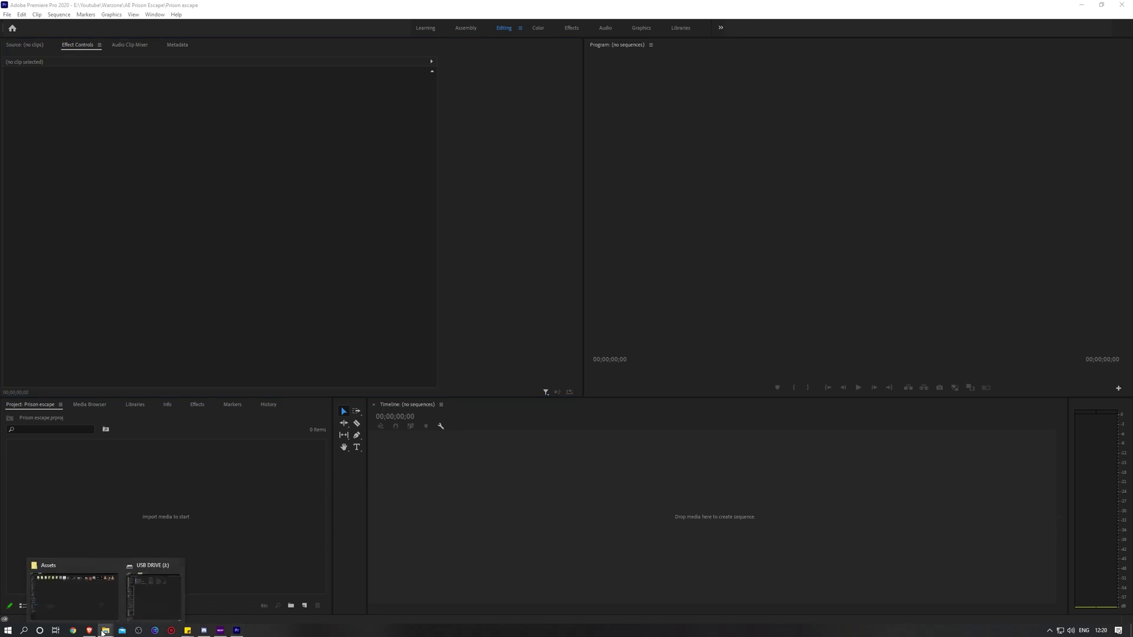
click(98, 603)
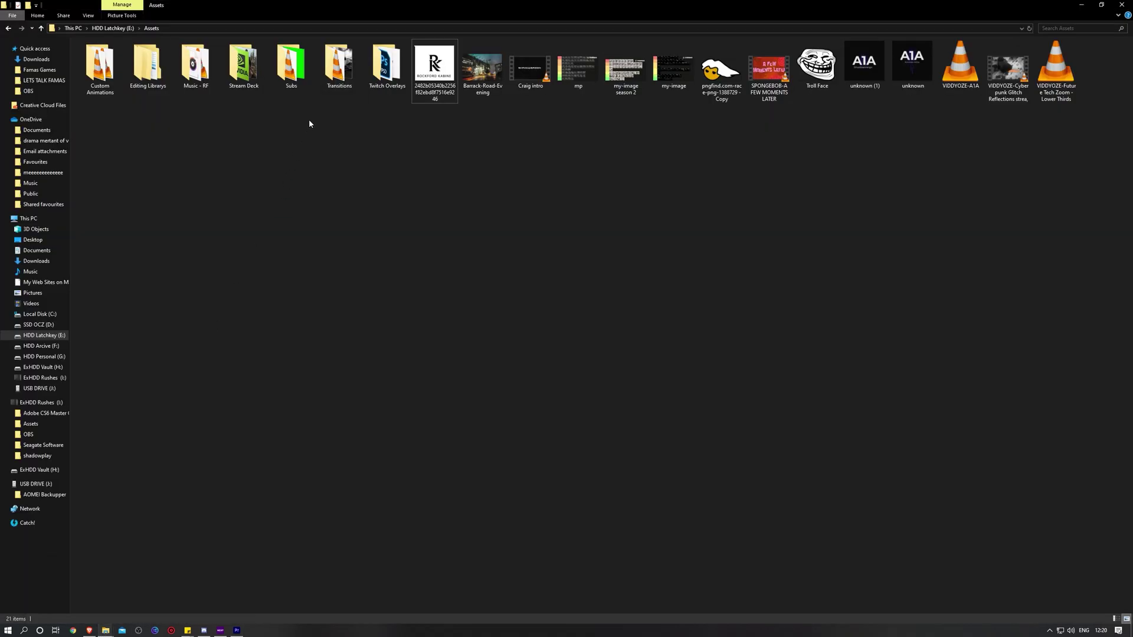
drag(383, 8, 716, 107)
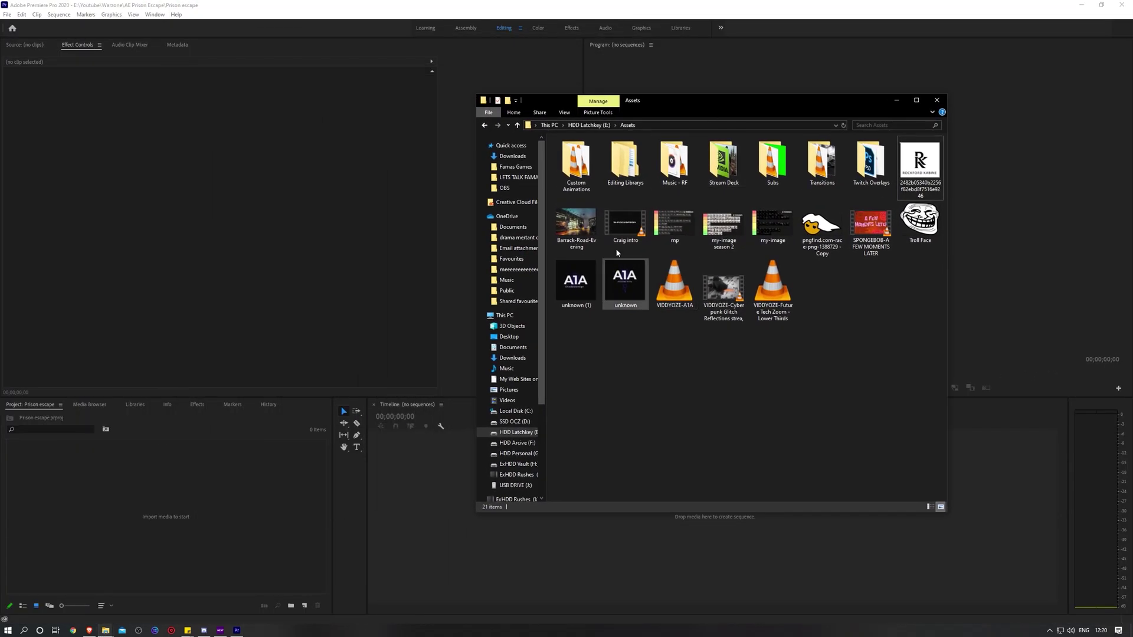
drag(680, 158, 115, 478)
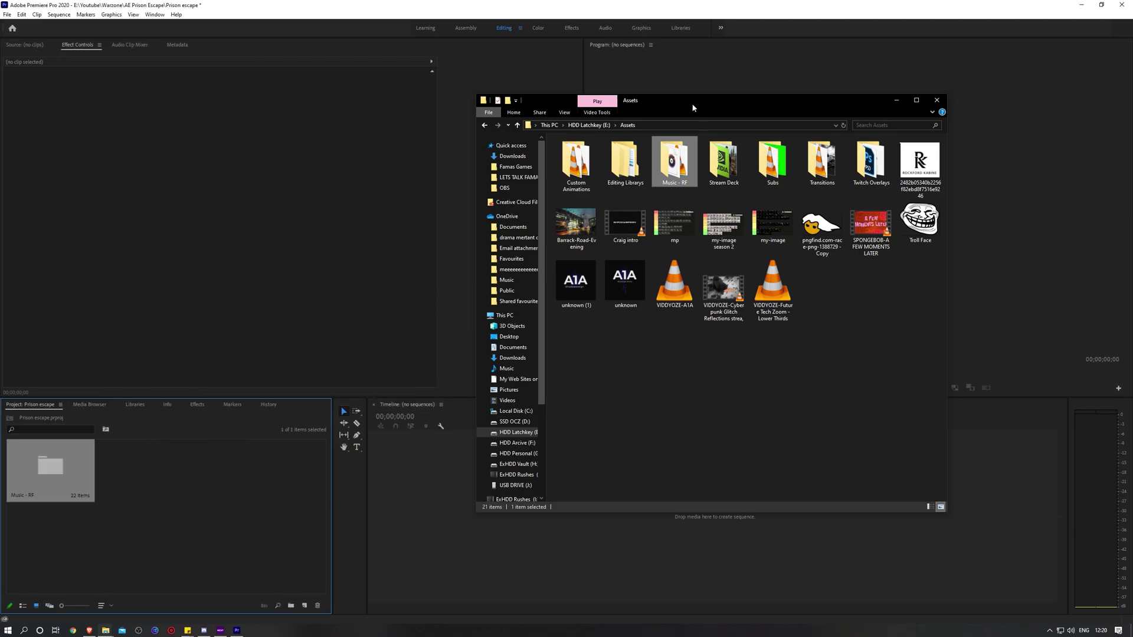
drag(767, 182, 121, 490)
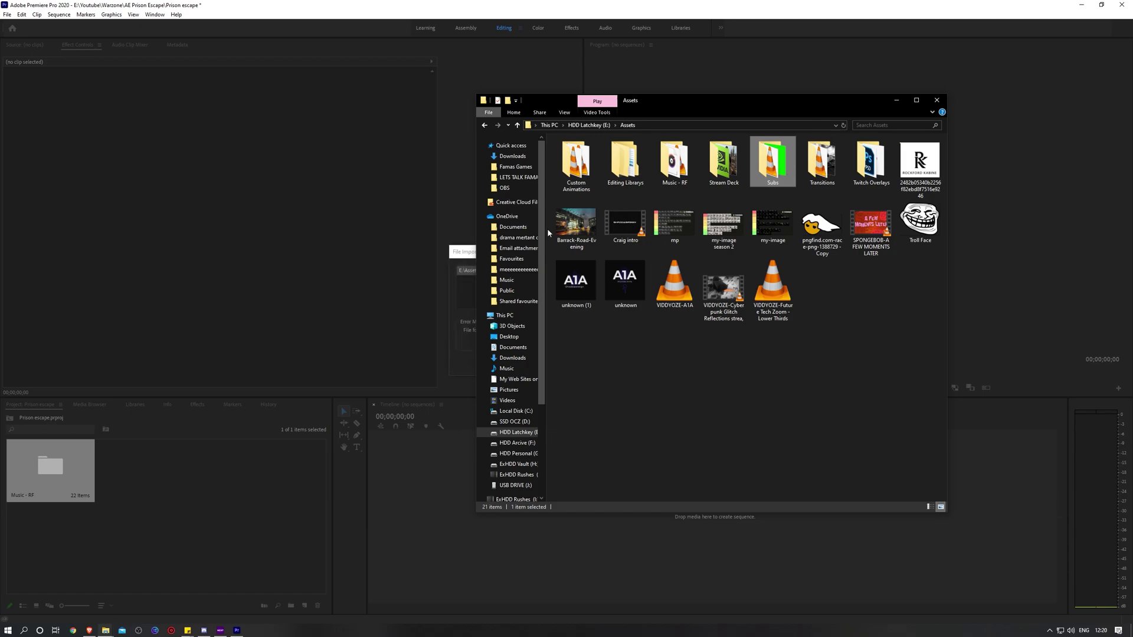
click(470, 266)
click(568, 366)
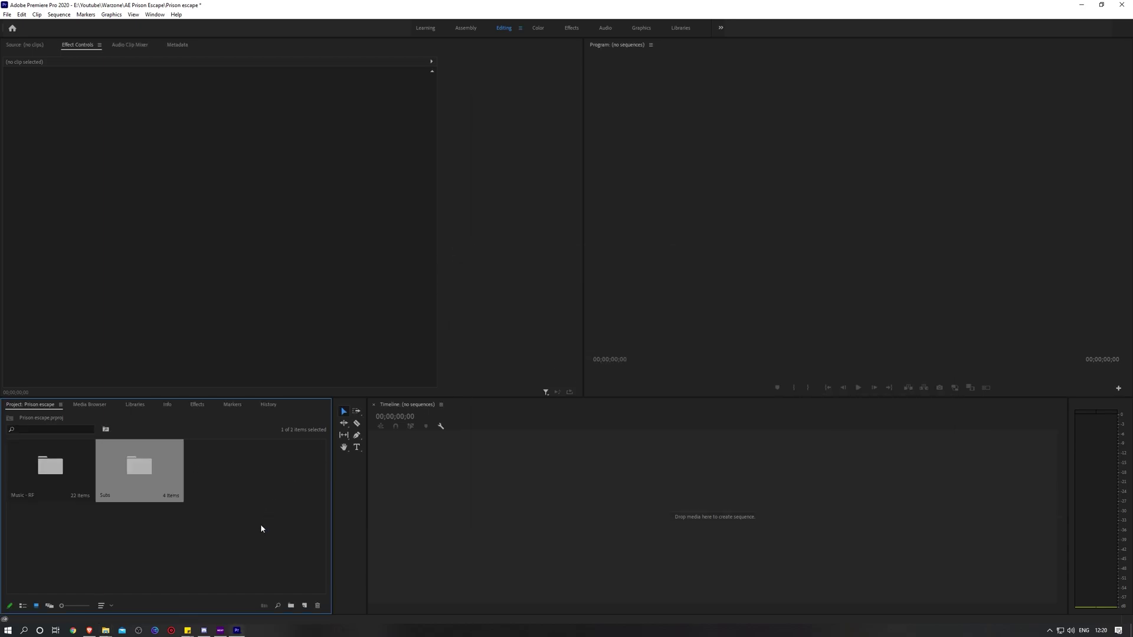
- Import the unknown (1) A1A logo image and the VIDDYOZE-A1A video from the Assets folder into the project
mouse_move(106, 630)
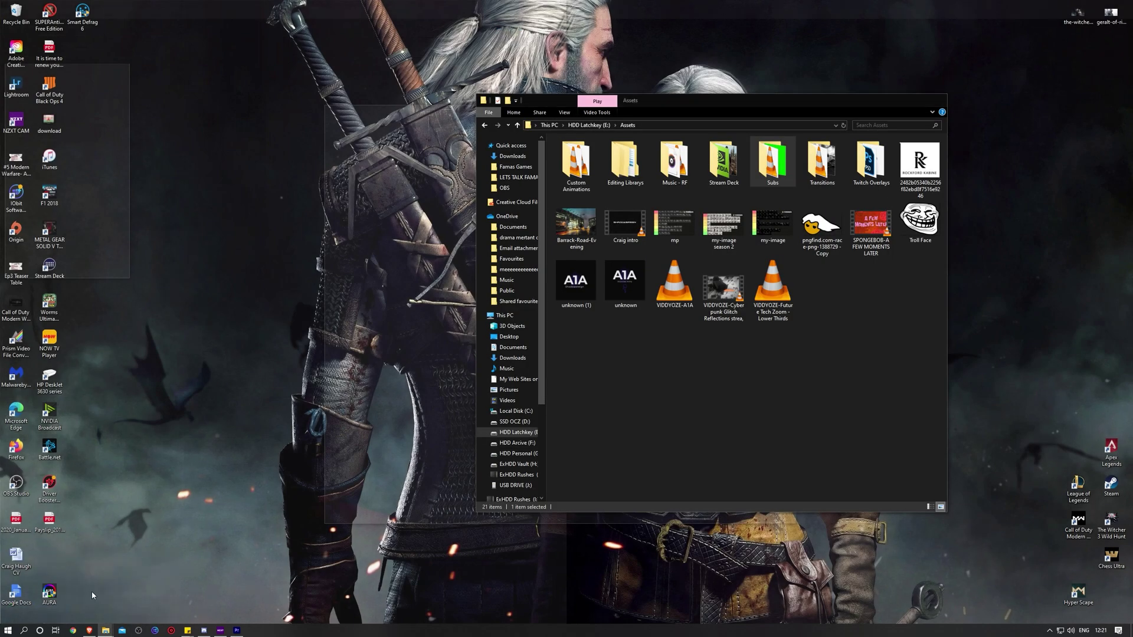
click(91, 593)
drag(588, 281, 242, 504)
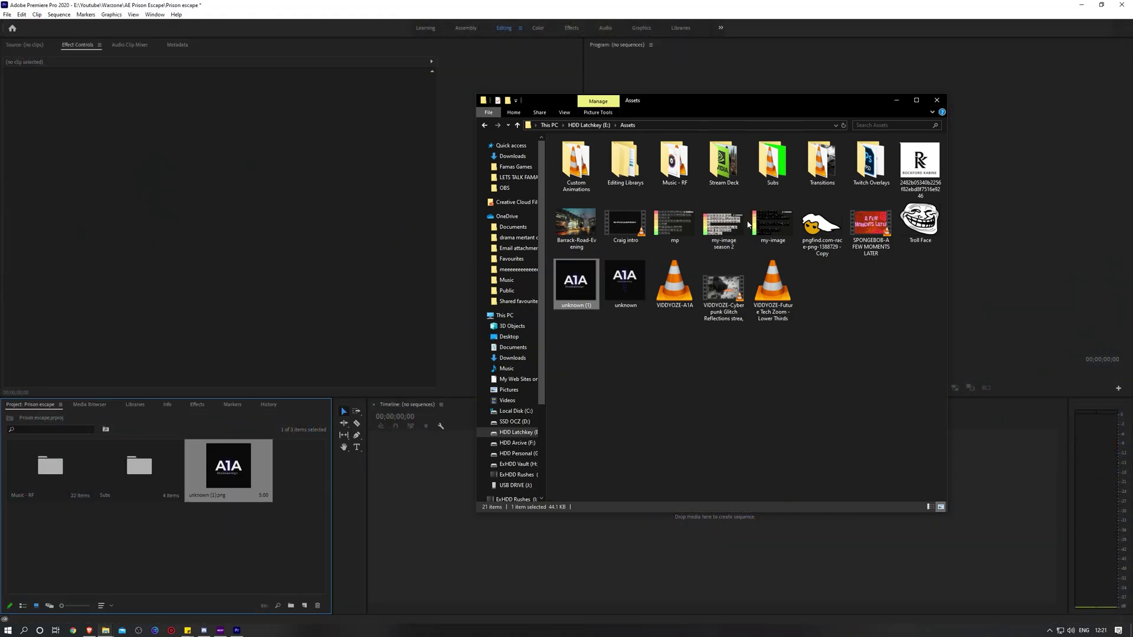
drag(674, 283, 282, 520)
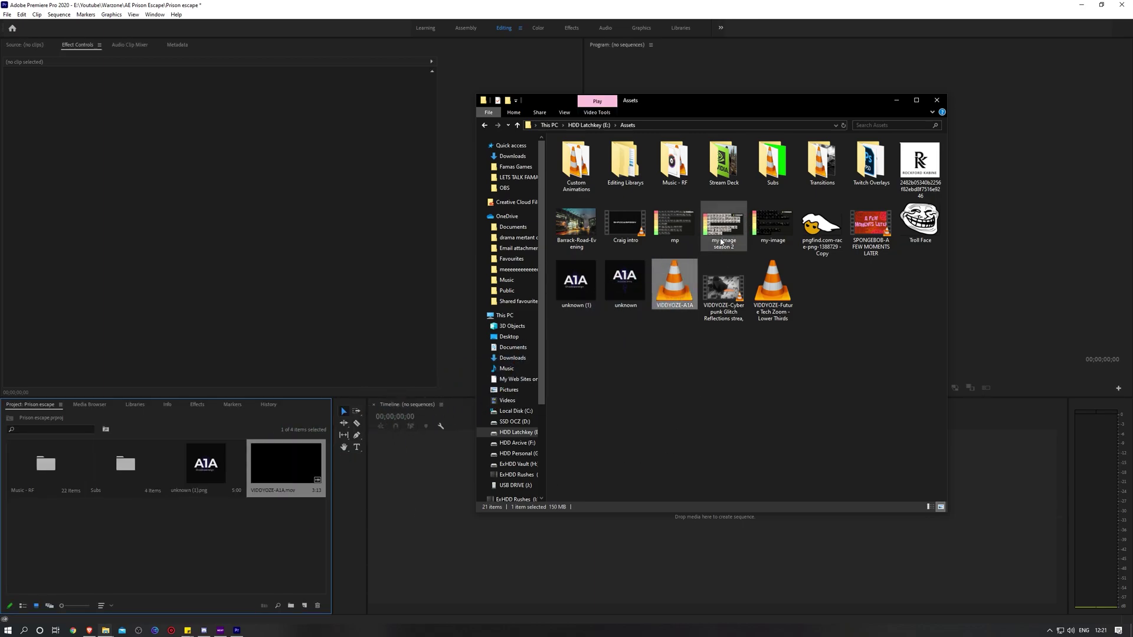
- Import the intro video from the Assets folder and the Transitions - FullHD - 1920x1080 project from its Transitions folder
drag(626, 224, 98, 555)
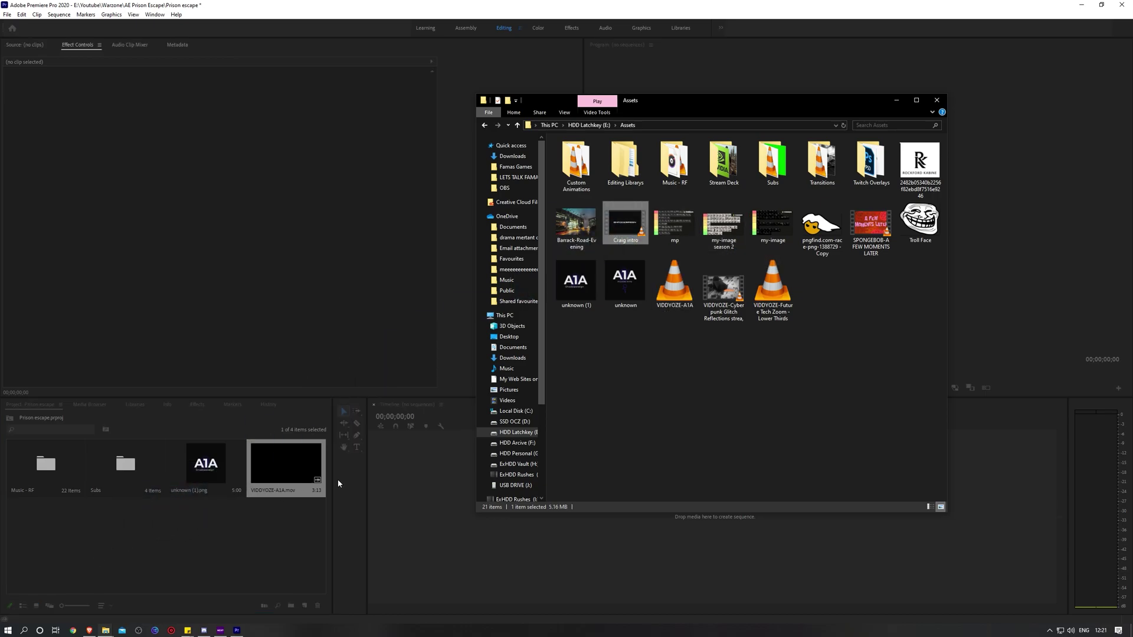
drag(317, 488, 317, 488)
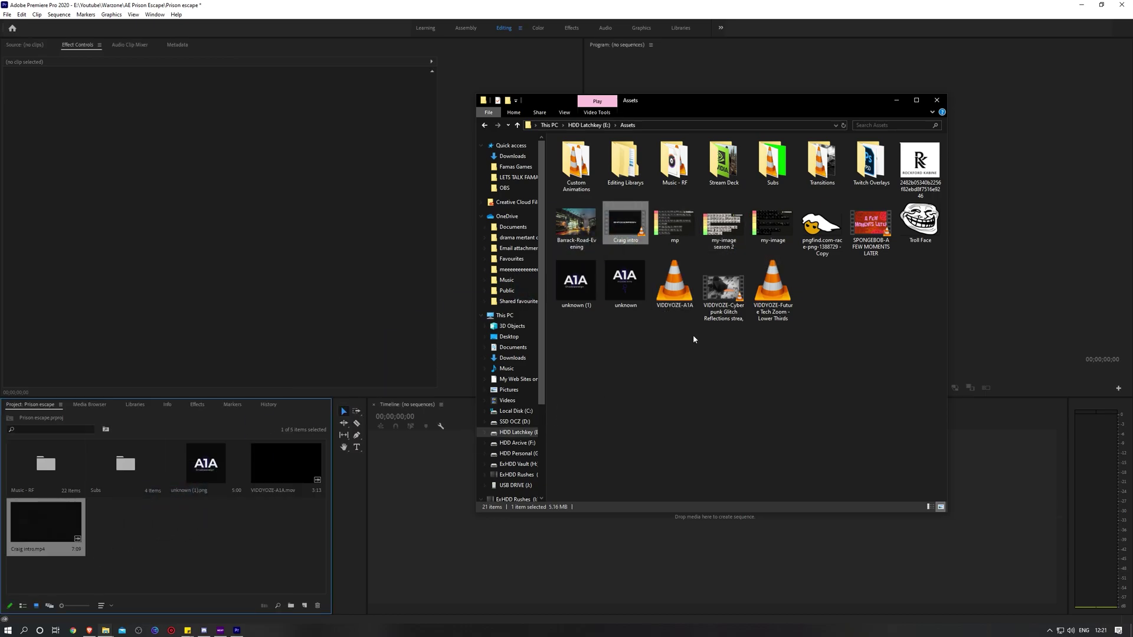
double_click(823, 165)
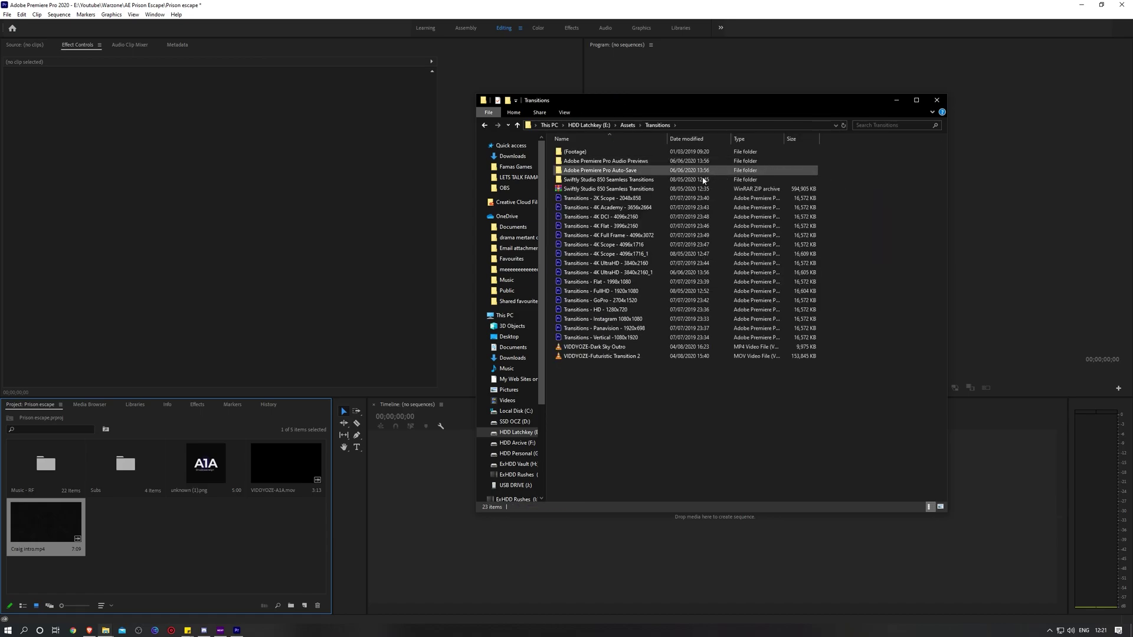
click(635, 292)
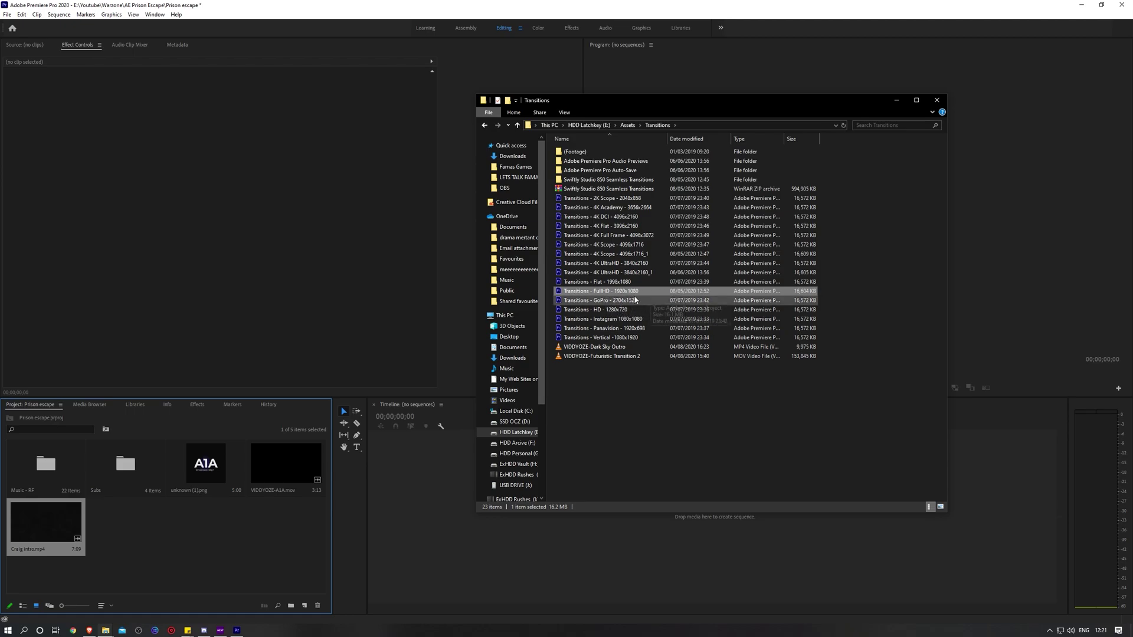
drag(620, 292, 143, 560)
click(88, 121)
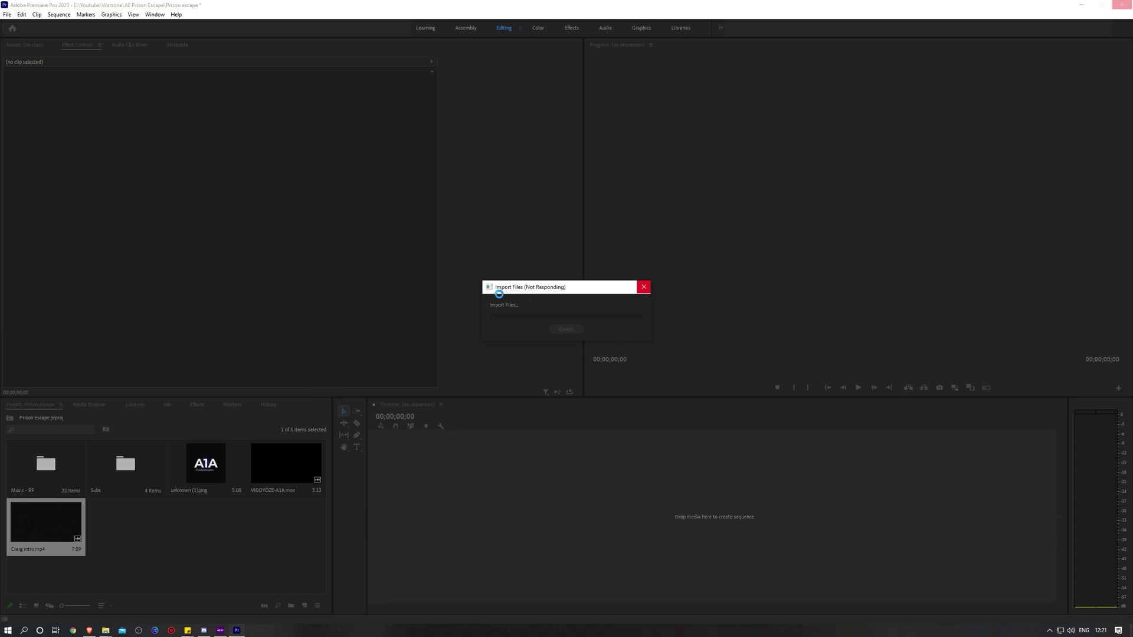
- Import the 9 kill third parties, Mp5 PKM Combo and Win folders plus the loose MP4 video from the AE Prison Escape folder
mouse_move(106, 631)
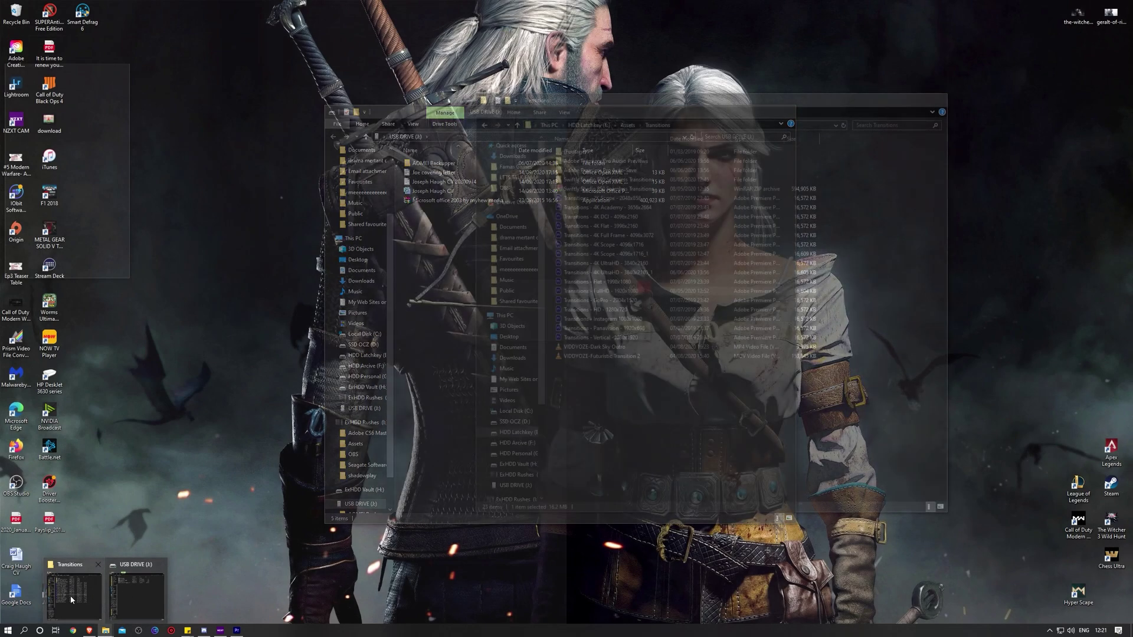
click(70, 596)
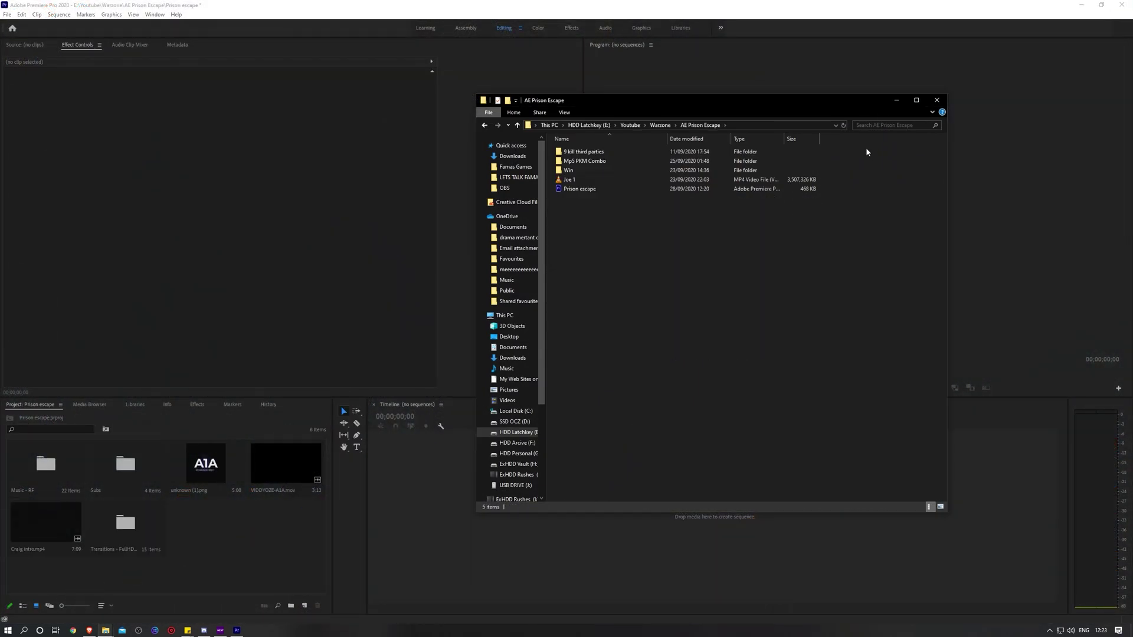
drag(865, 152, 738, 180)
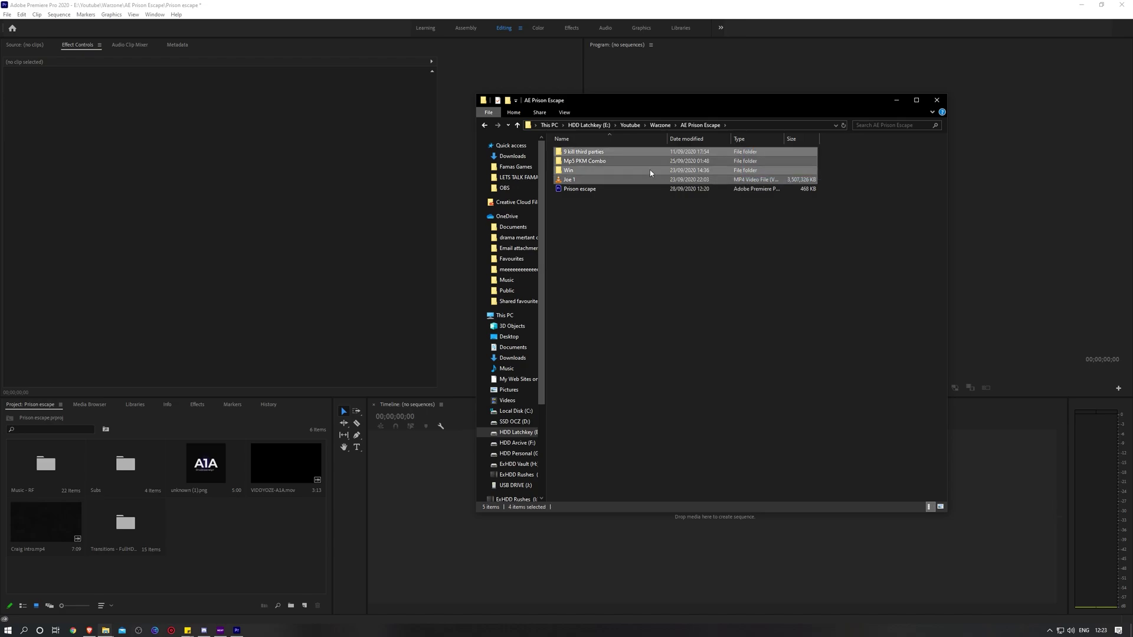
drag(651, 169, 255, 558)
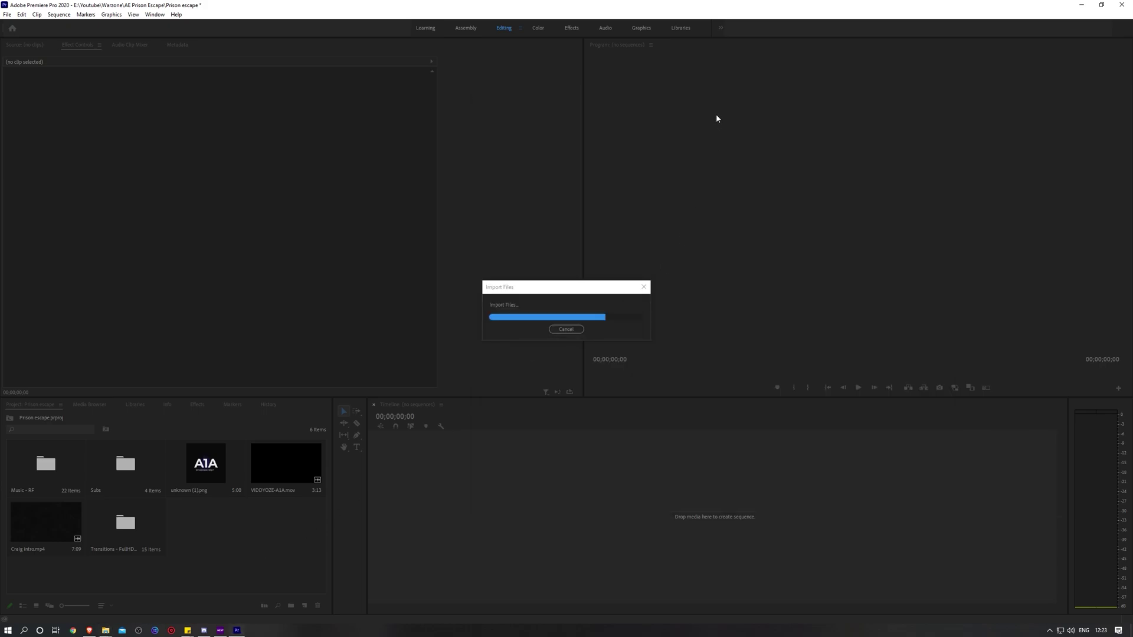
click(239, 558)
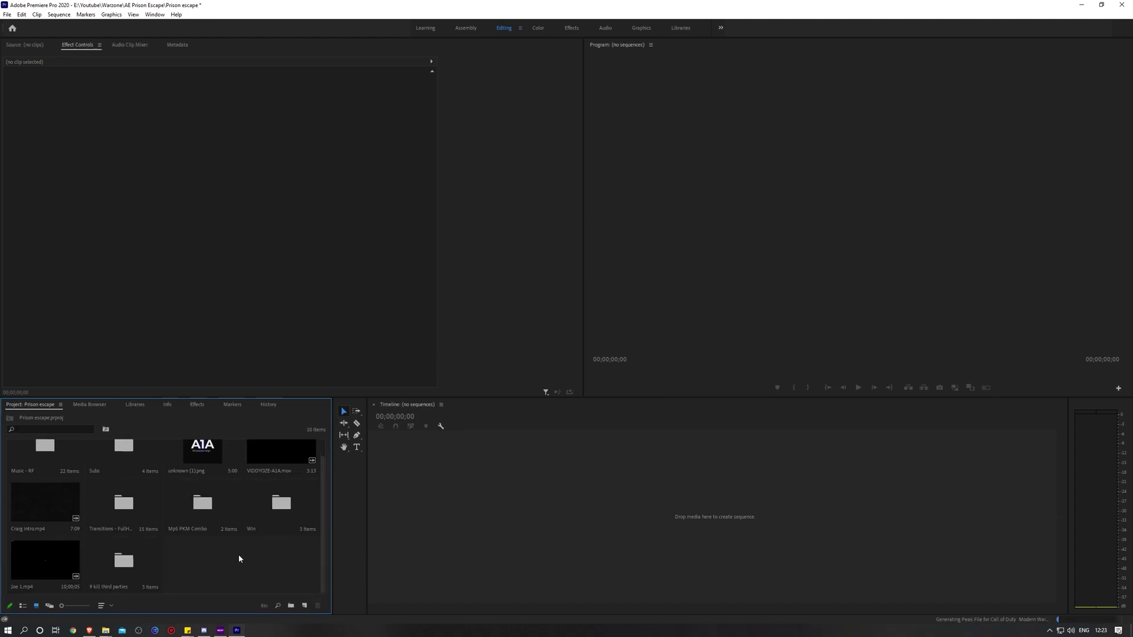
- Create a new bin named Assets in the project
right_click(227, 564)
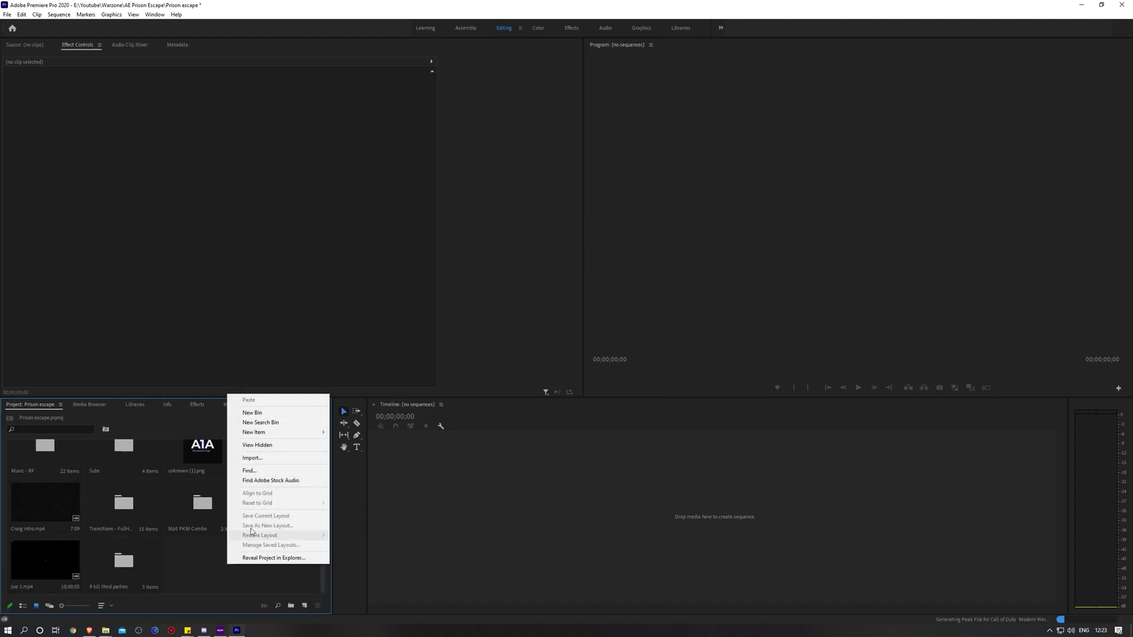
click(254, 412)
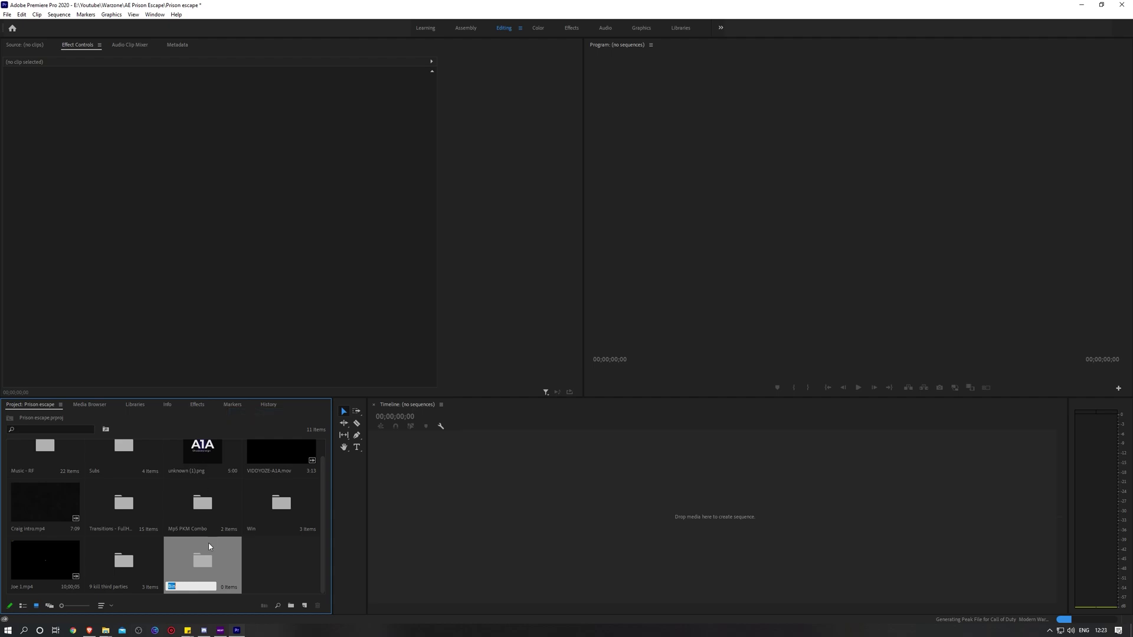
text(Assets)
key(Return)
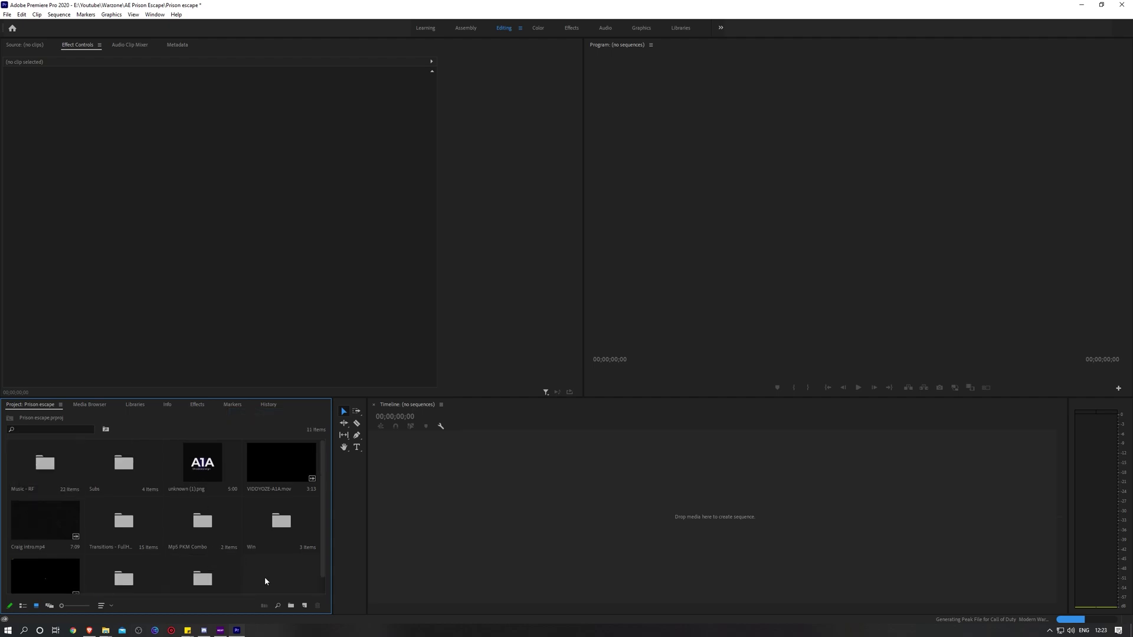
- Move the intro video, Music - RF, Subs, the A1A logo image, the VIDDYOZE-A1A video and the Transitions bin into the Assets bin
scroll(240, 560, down, 1)
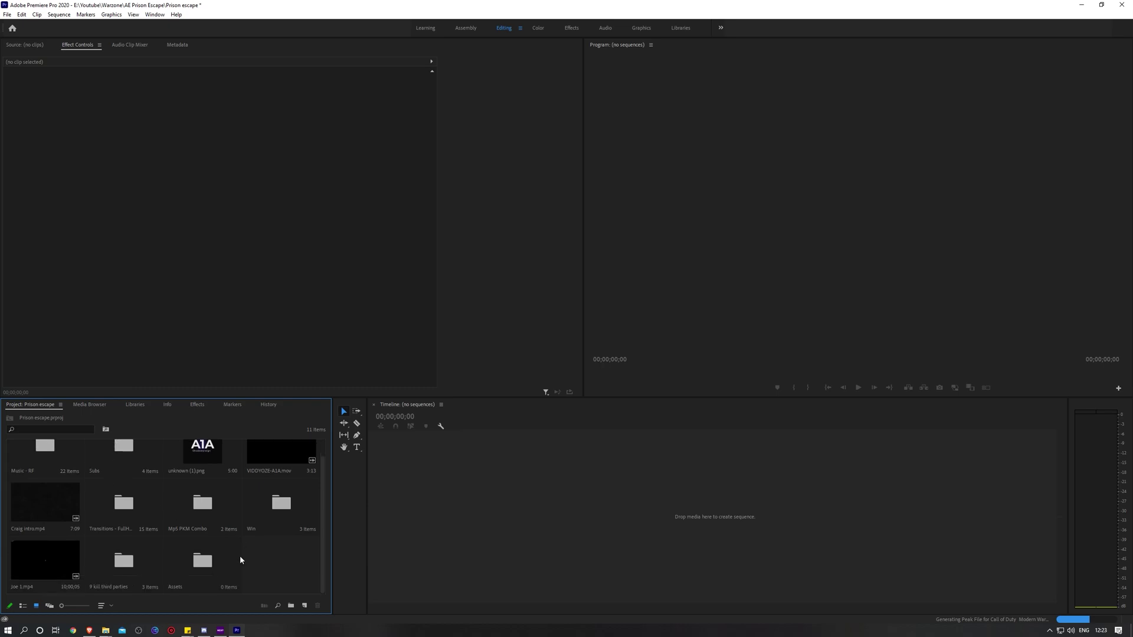
drag(40, 490, 193, 568)
click(36, 464)
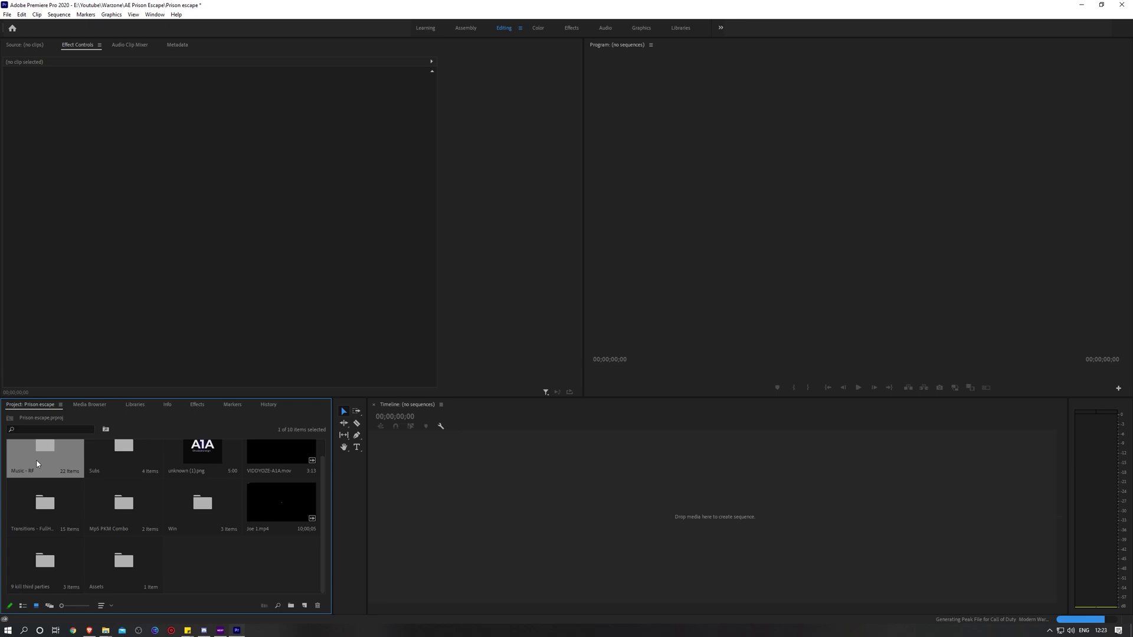
shift+click(23, 503)
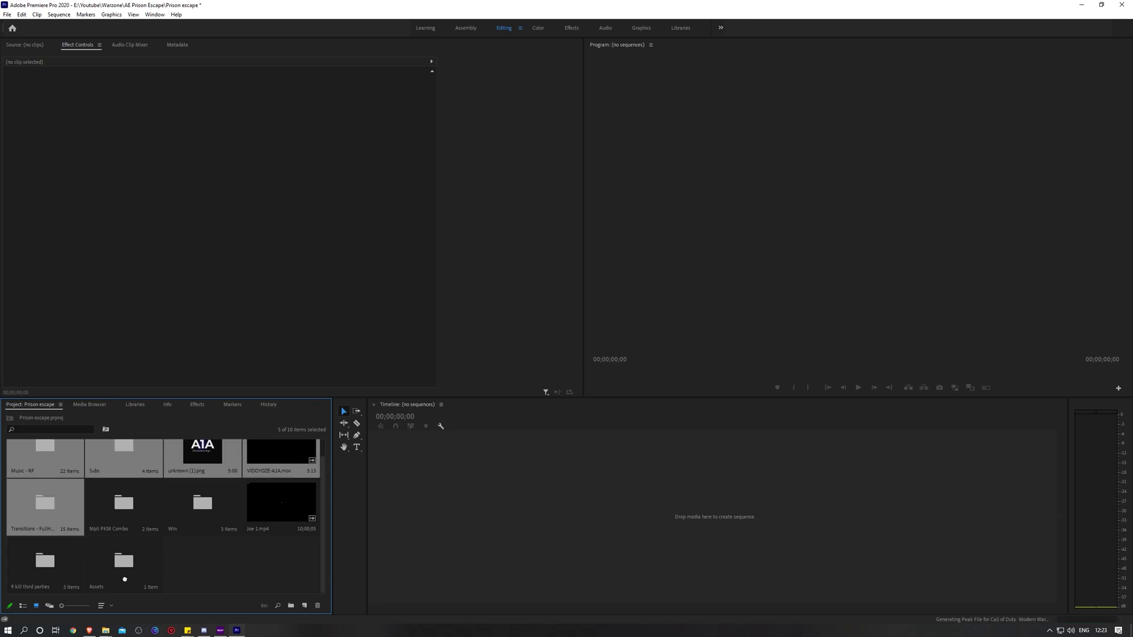
drag(125, 582, 125, 579)
- Create a new bin named Footage in the project root
right_click(137, 543)
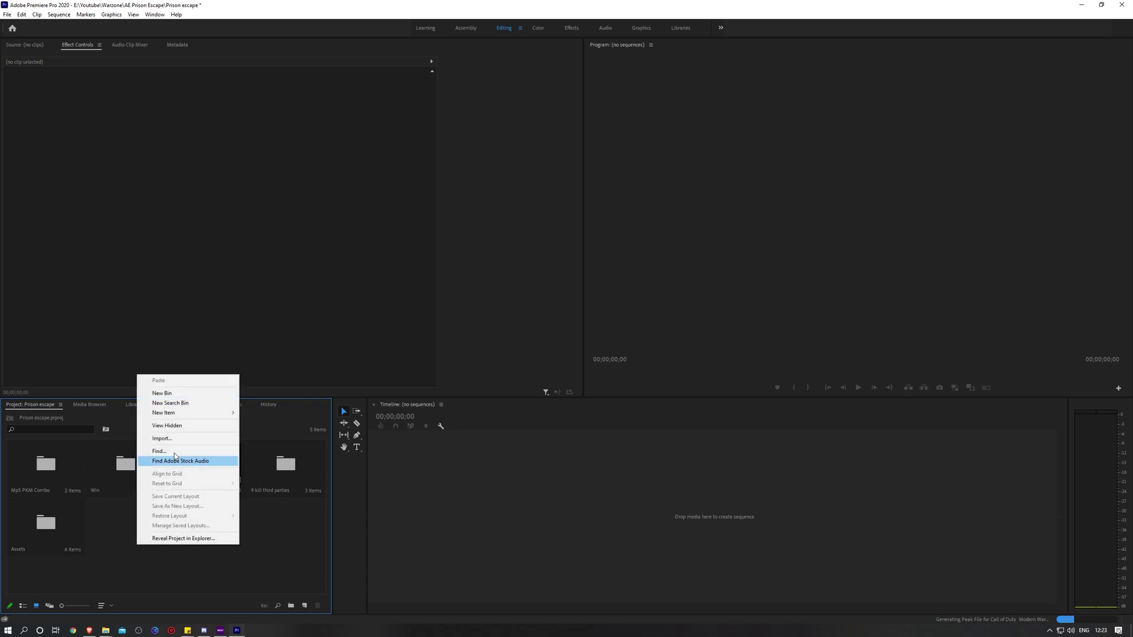
click(164, 393)
text(Footage)
key(Tab)
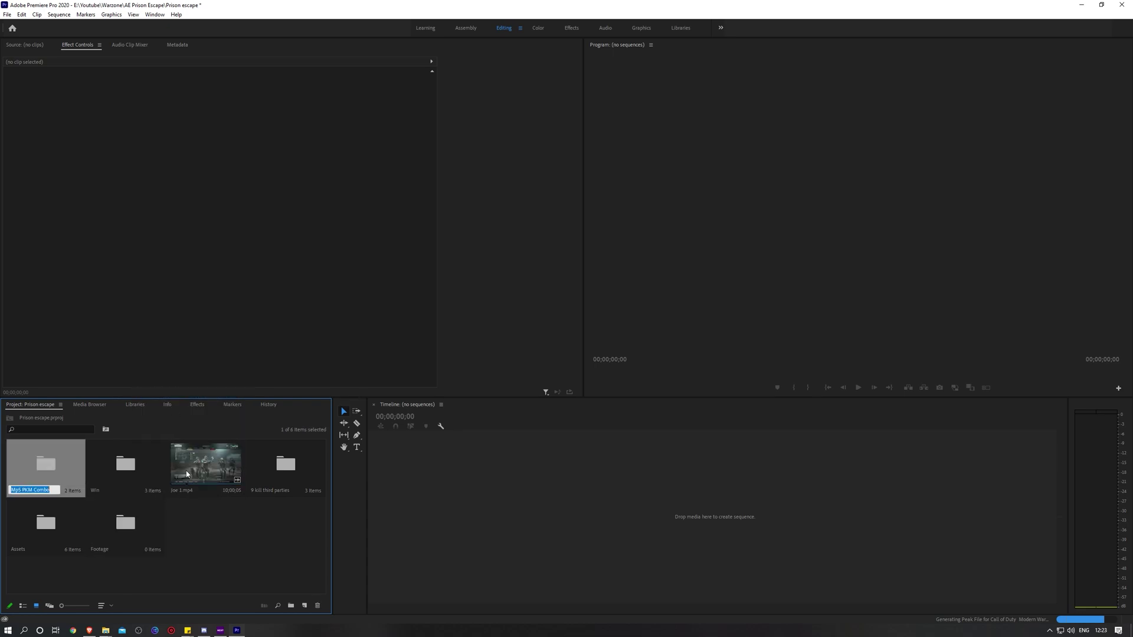
click(217, 573)
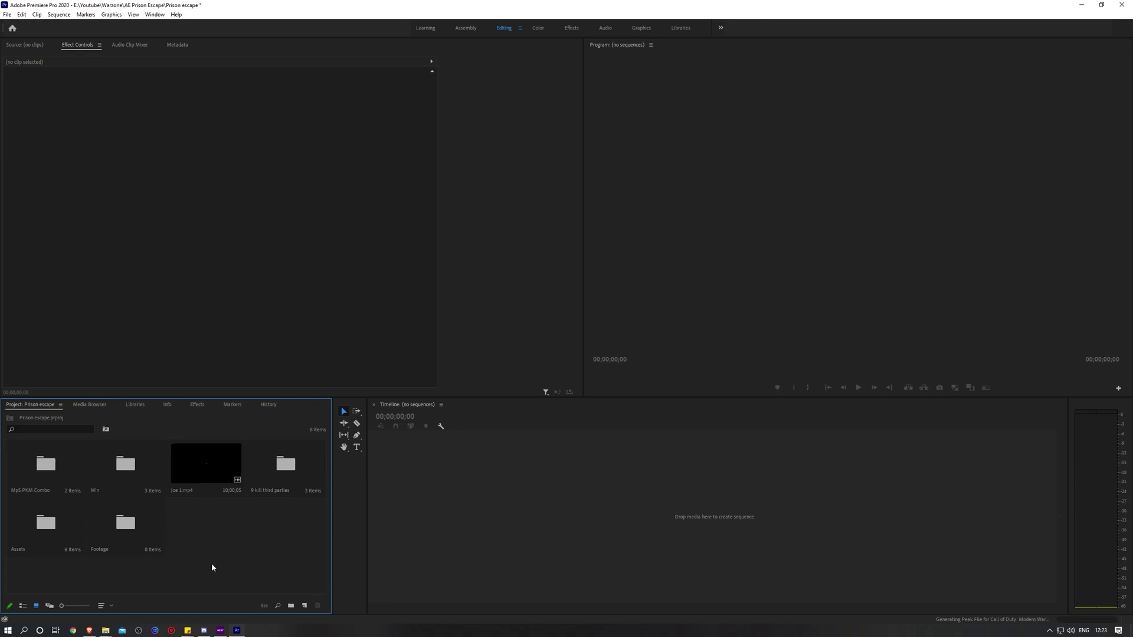
- Move the Mp5 PKM Combo, Win and 9 kill third parties bins into the Footage bin
click(35, 472)
click(125, 470)
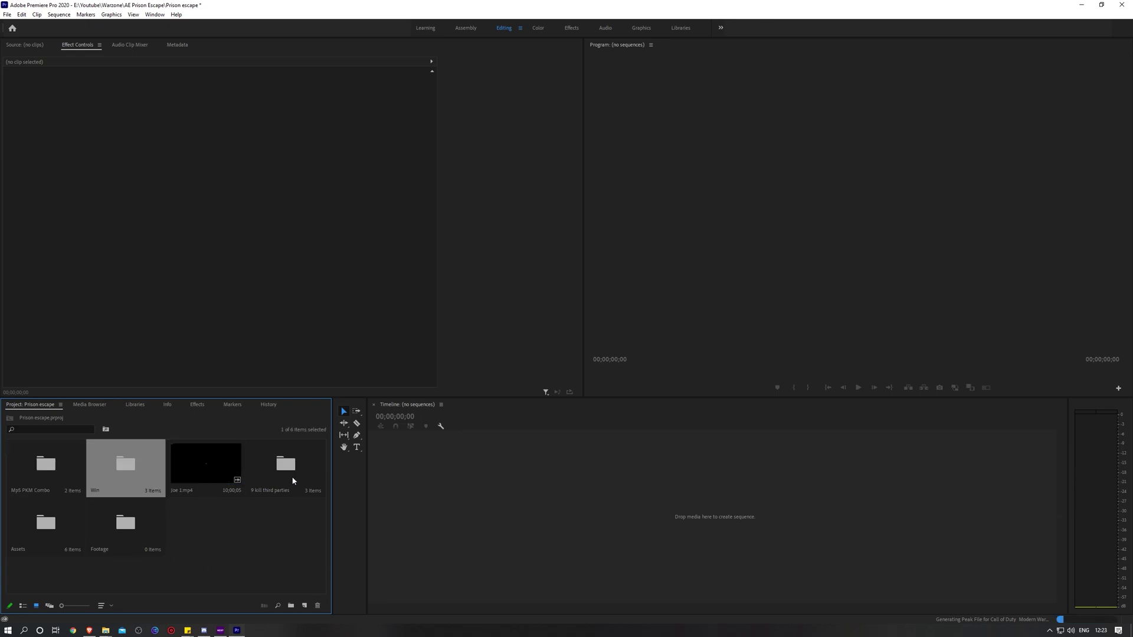
shift+click(295, 475)
ctrl+click(59, 468)
ctrl+click(190, 476)
drag(110, 476, 121, 543)
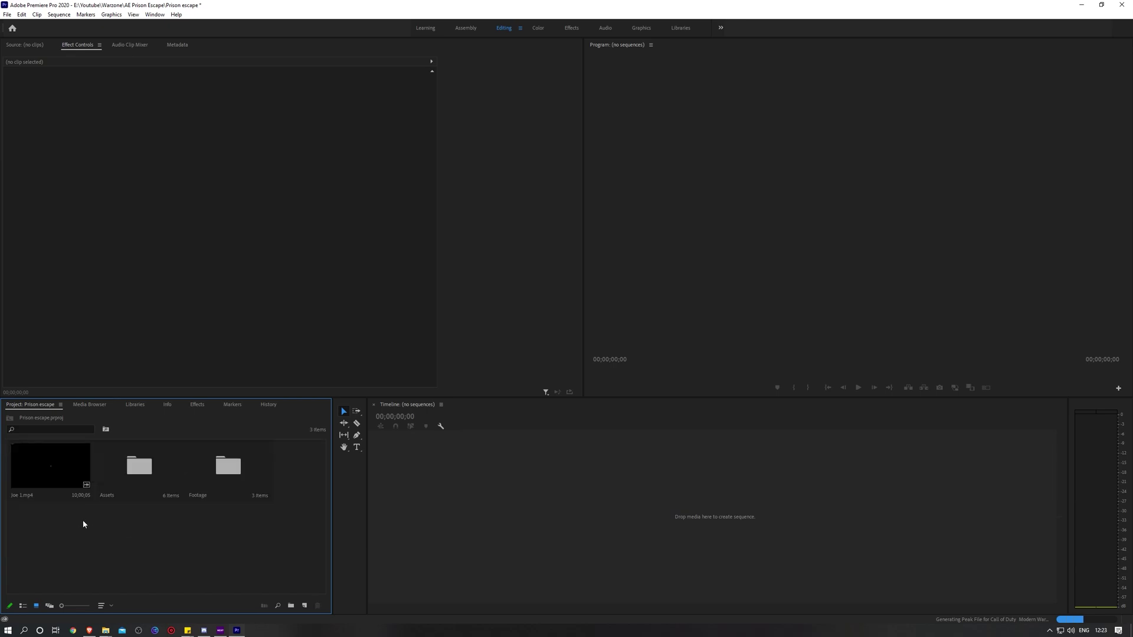
- Open the Mp5 PKM Combo bin inside Footage and load its first Call of Duty clip for source viewing
drag(130, 534, 231, 478)
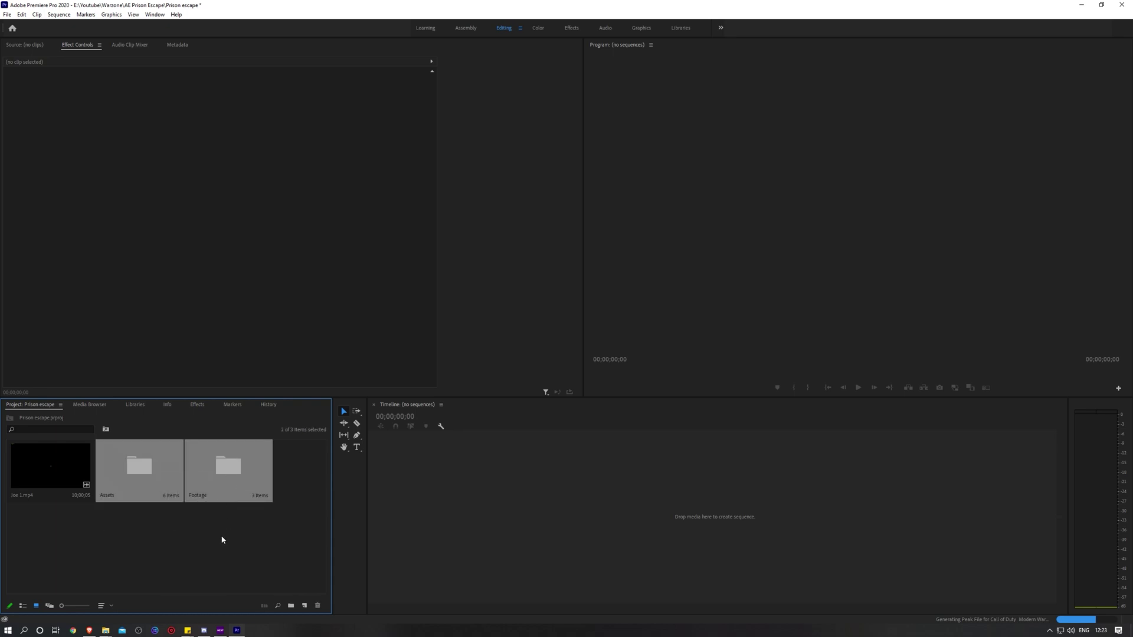
click(178, 530)
double_click(225, 469)
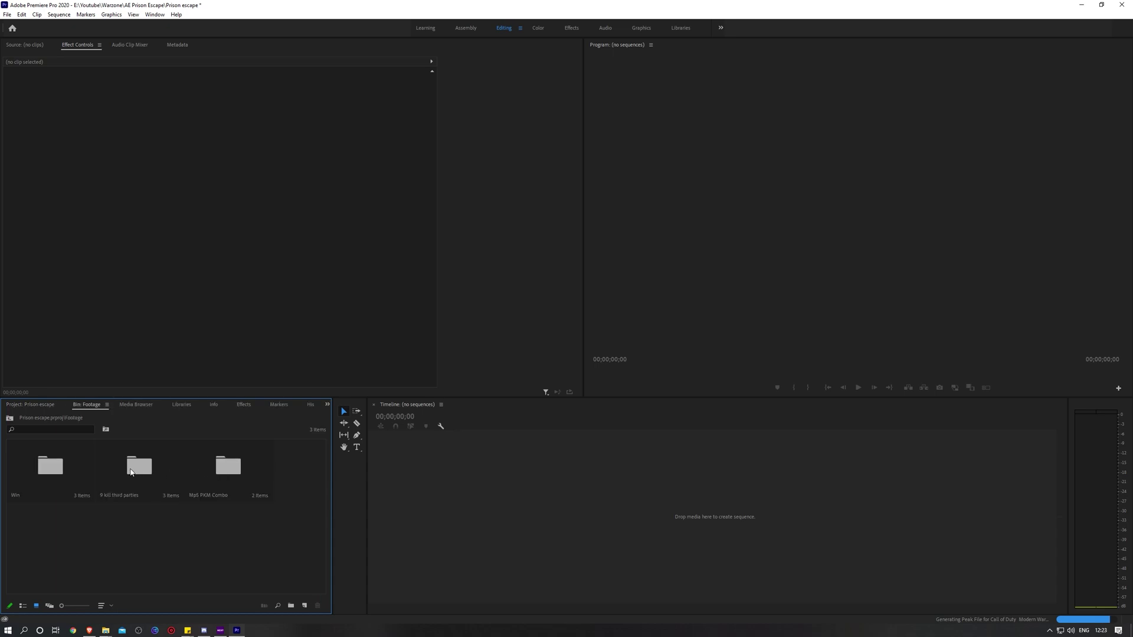
double_click(215, 471)
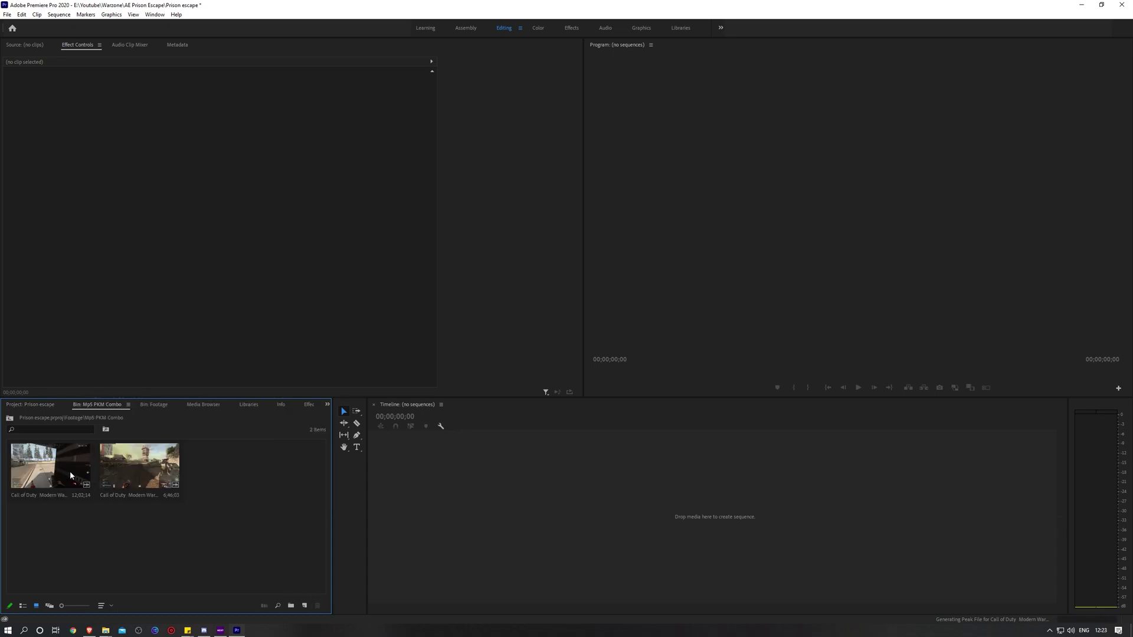
double_click(69, 471)
- Mark the source clip from 00;01;01;28 to 00;01;27;07 and create a sequence from that section in the timeline
click(56, 371)
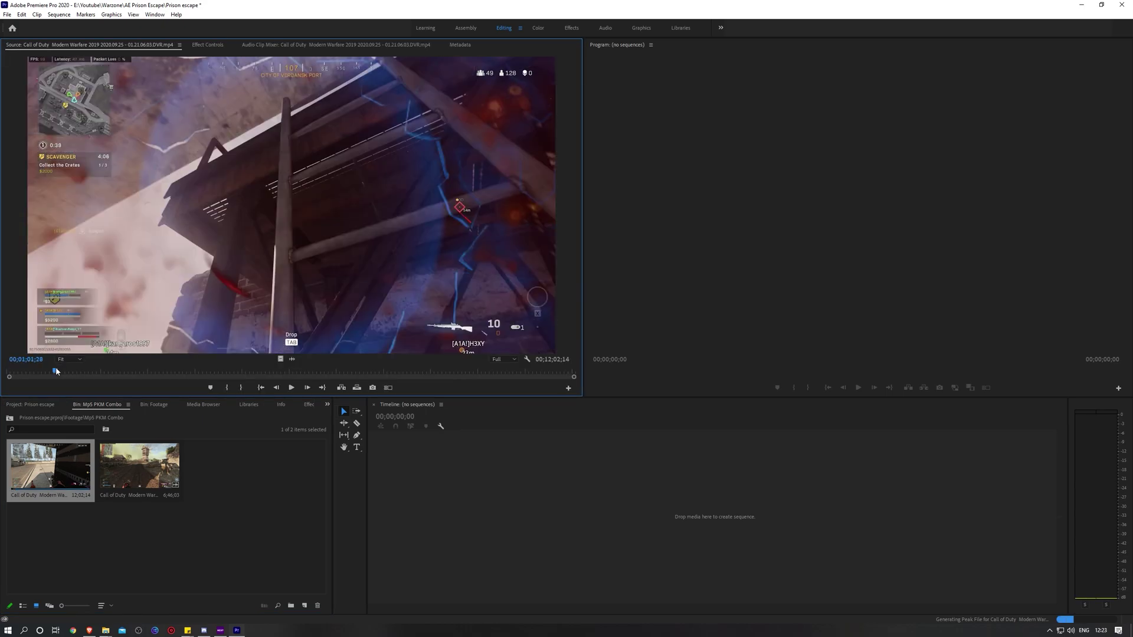
key(i)
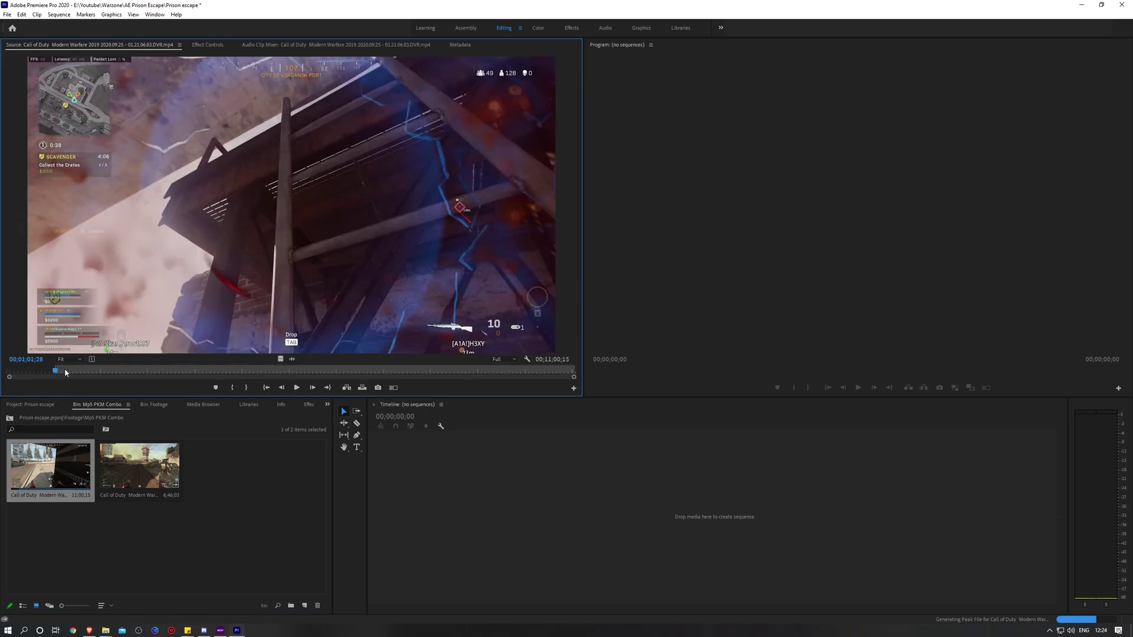
click(75, 371)
key(o)
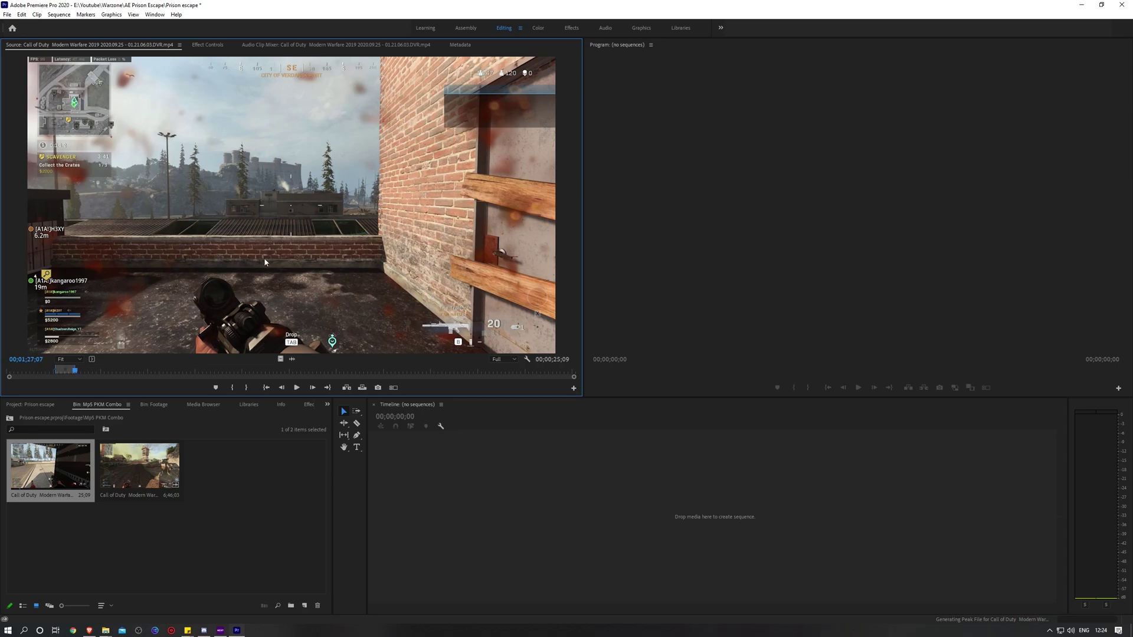
drag(264, 262, 449, 470)
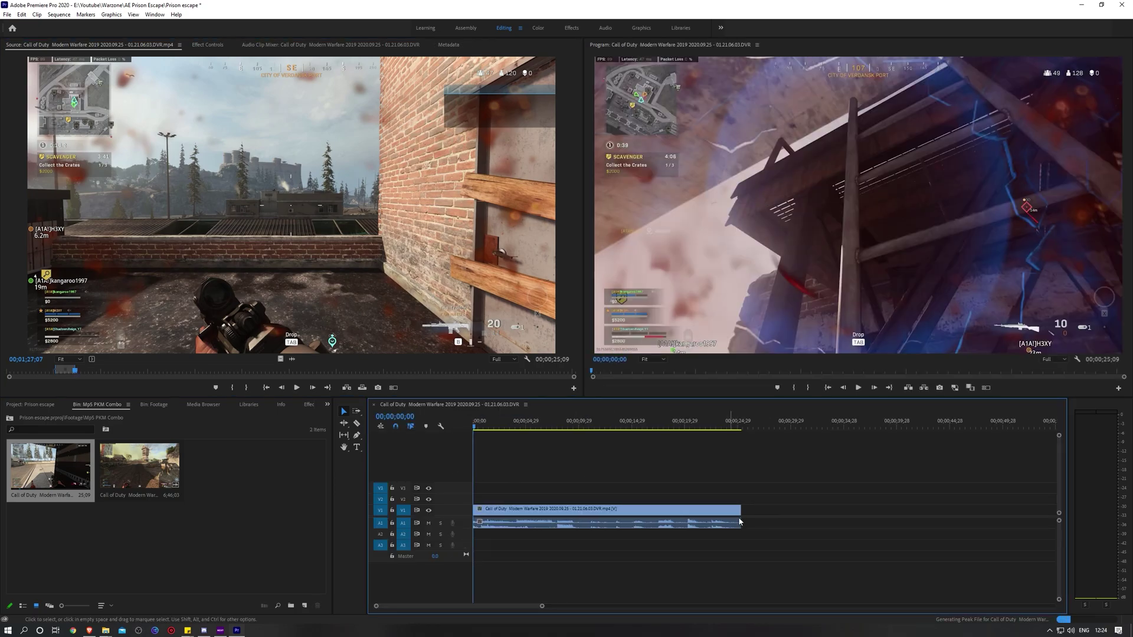
- Delete the Call of Duty clip from the timeline, leaving the sequence empty
click(617, 510)
click(597, 414)
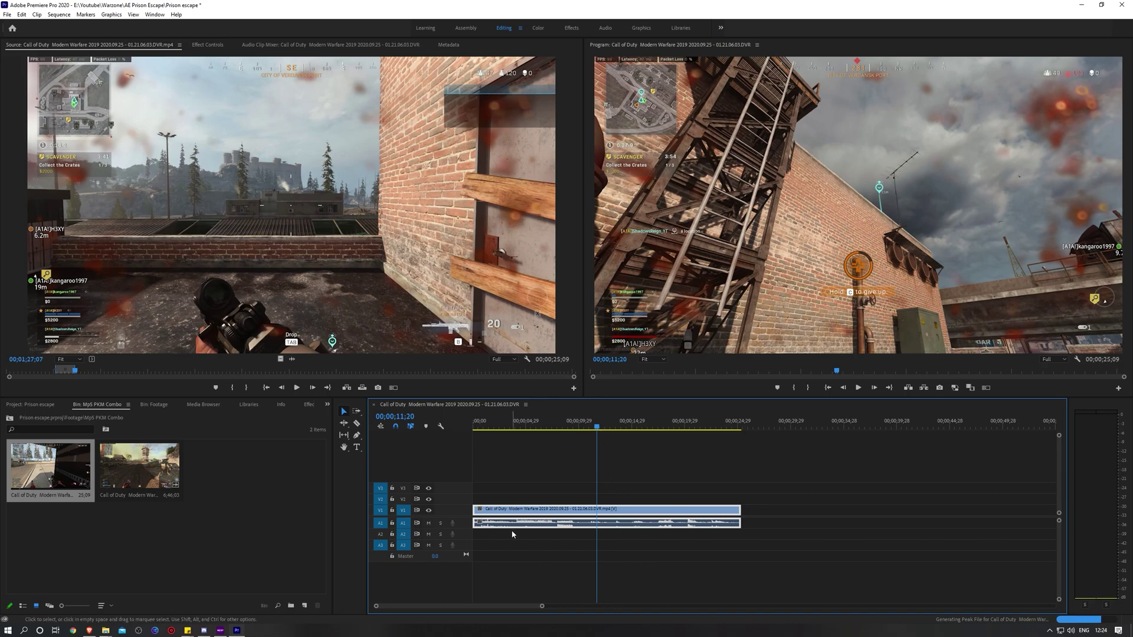
key(Delete)
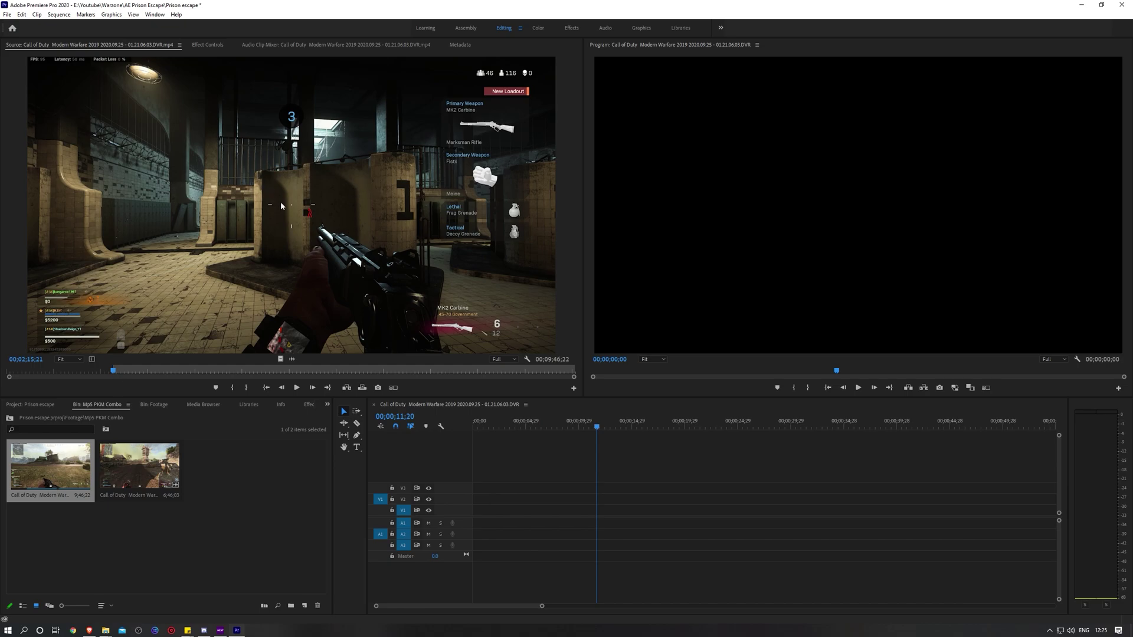
- Play the source clip, mark its out point at 00;02;48;28 and place the marked section on track V1 of the sequence
click(297, 387)
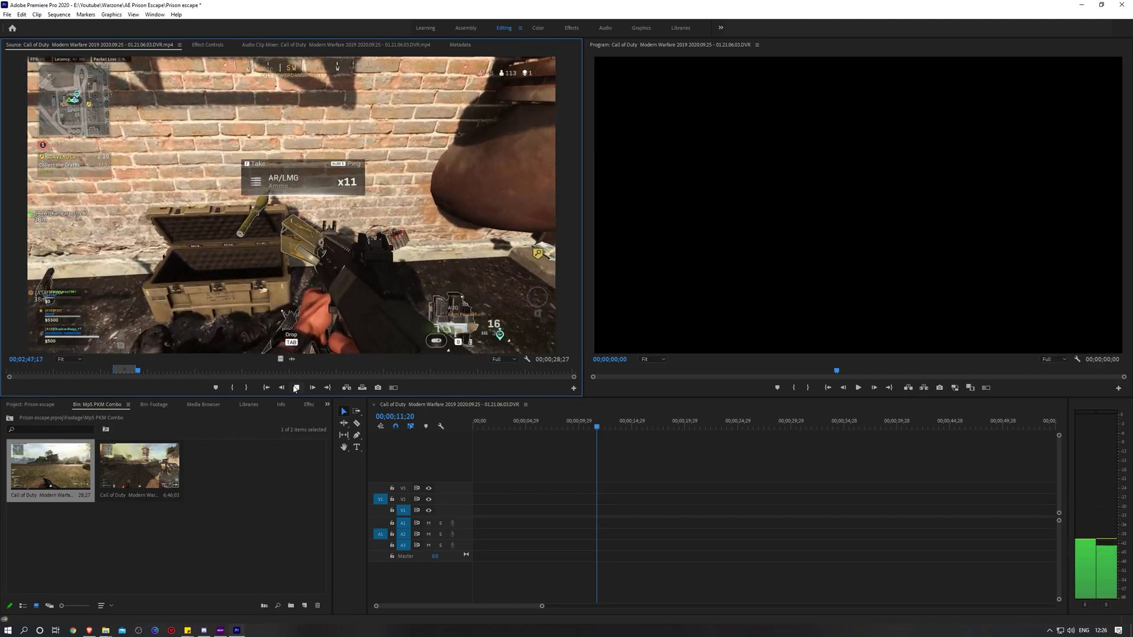
key(space)
key(o)
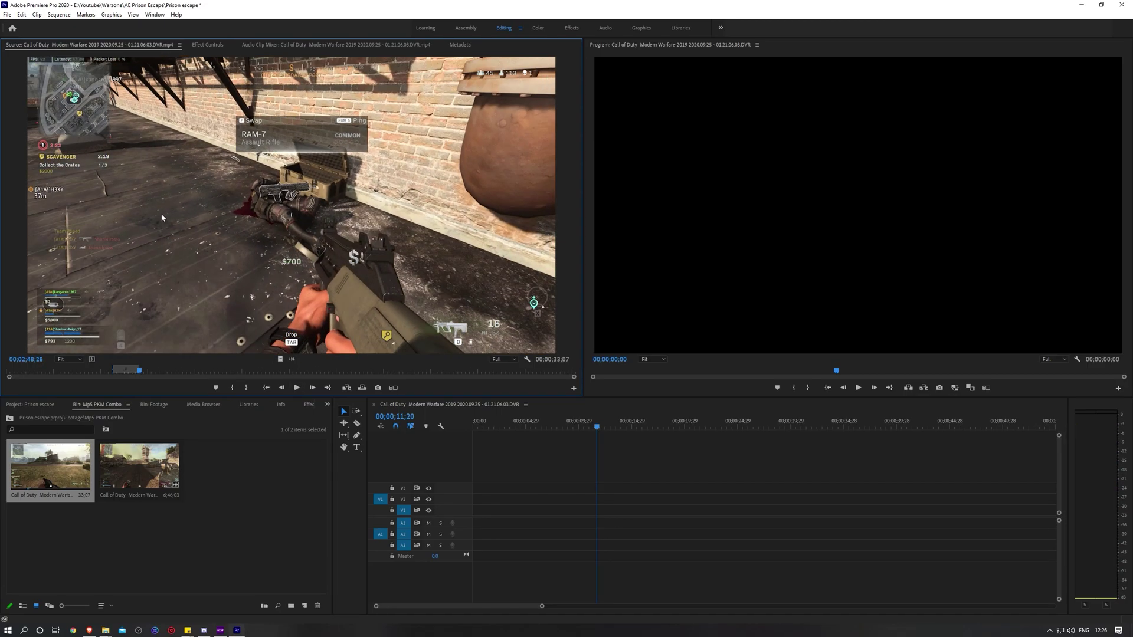
drag(285, 277, 547, 511)
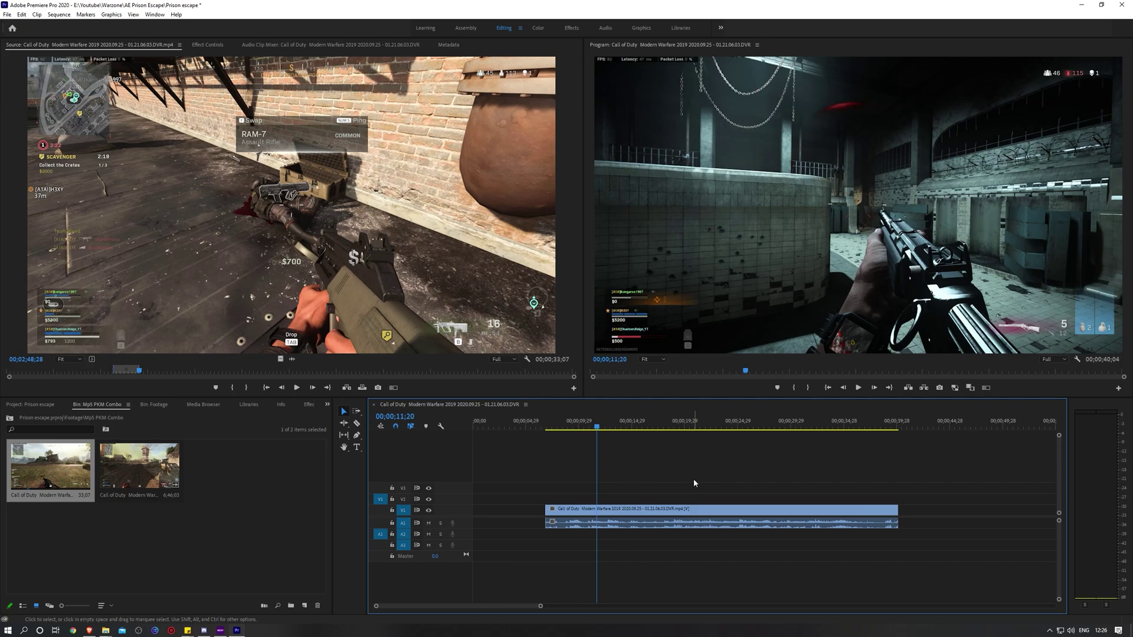
- Move the placed clip later in the timeline so that it ends at about 00;02;03;01
key(minus)
key(minus)
key(minus)
key(minus)
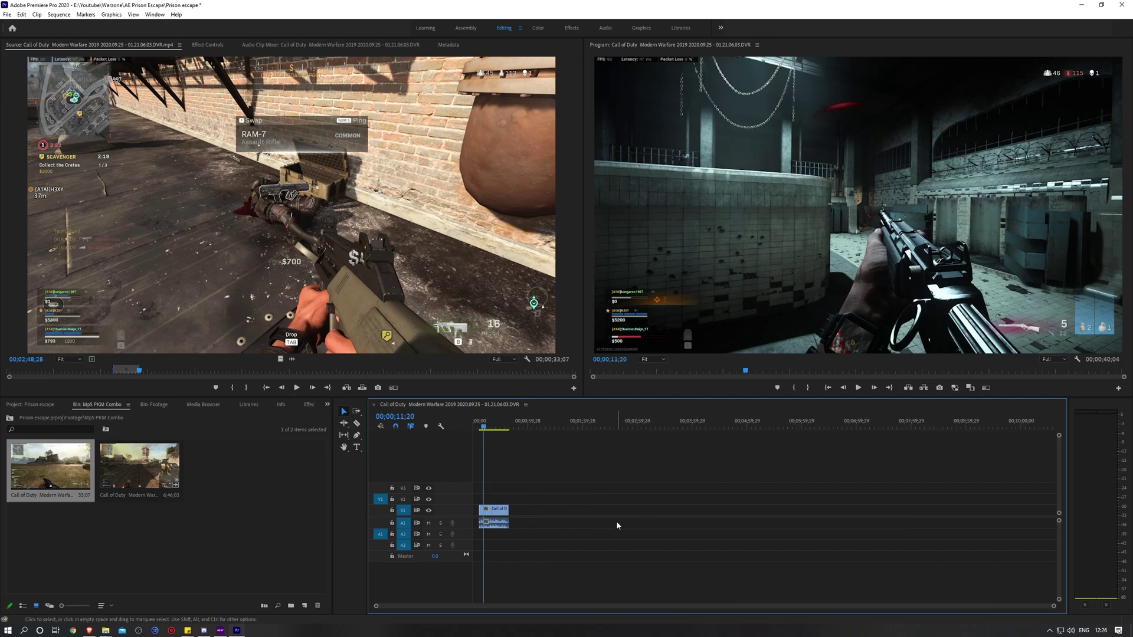
drag(502, 519, 581, 511)
click(173, 539)
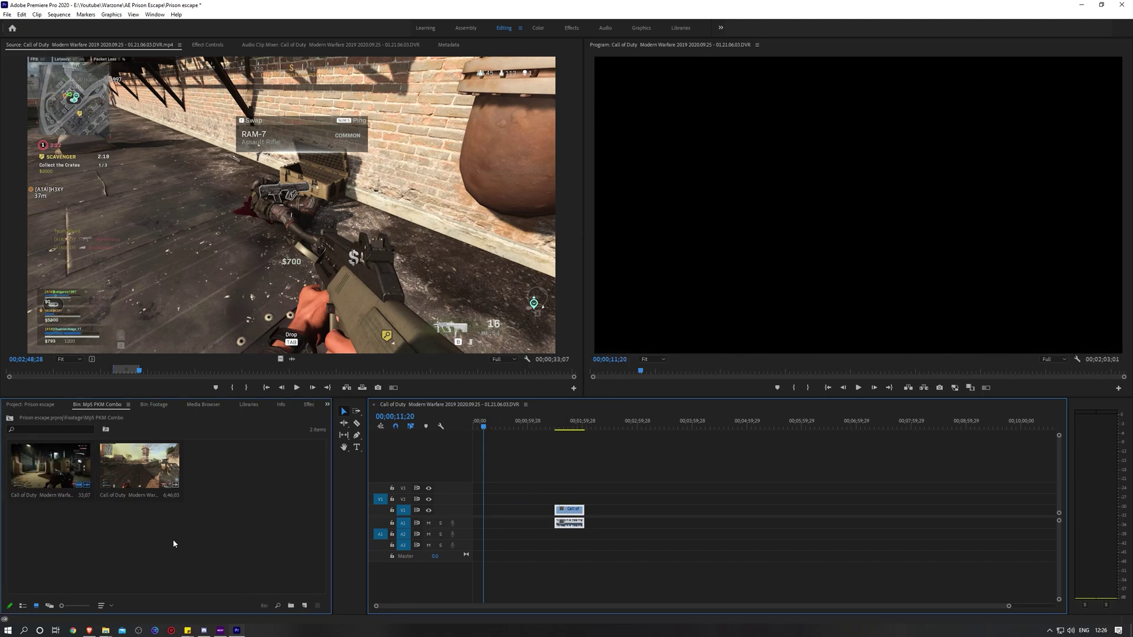
- Mark a section of about 29 seconds ending at 00;09;55;25 in Joe 1.mp4, place it at the sequence start and scale it to fill the frame
click(10, 418)
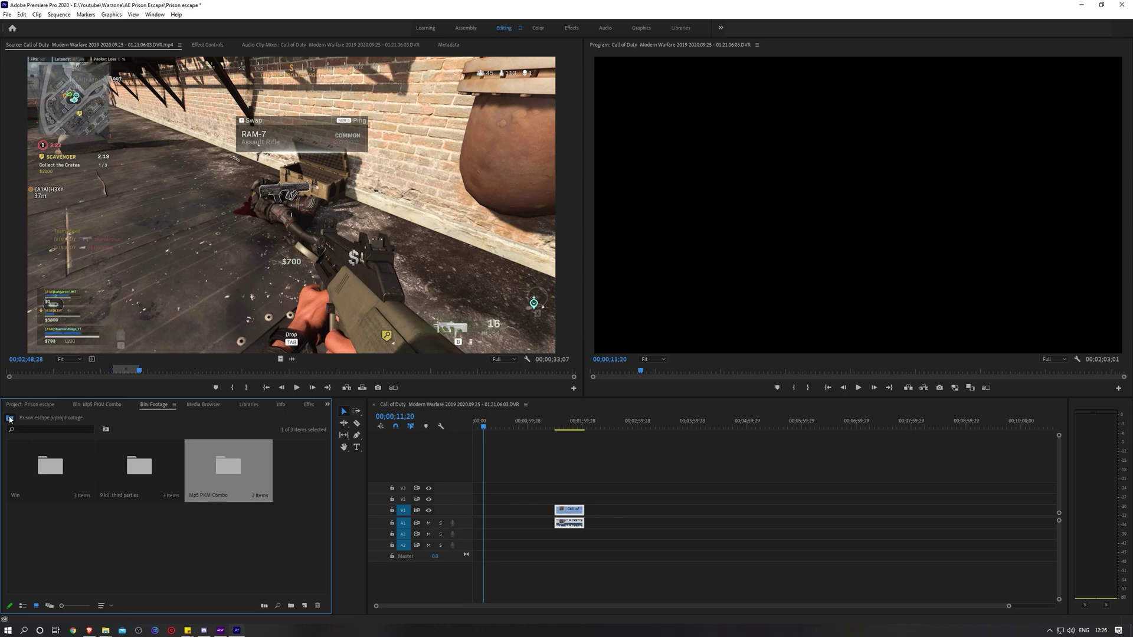
click(10, 418)
double_click(46, 463)
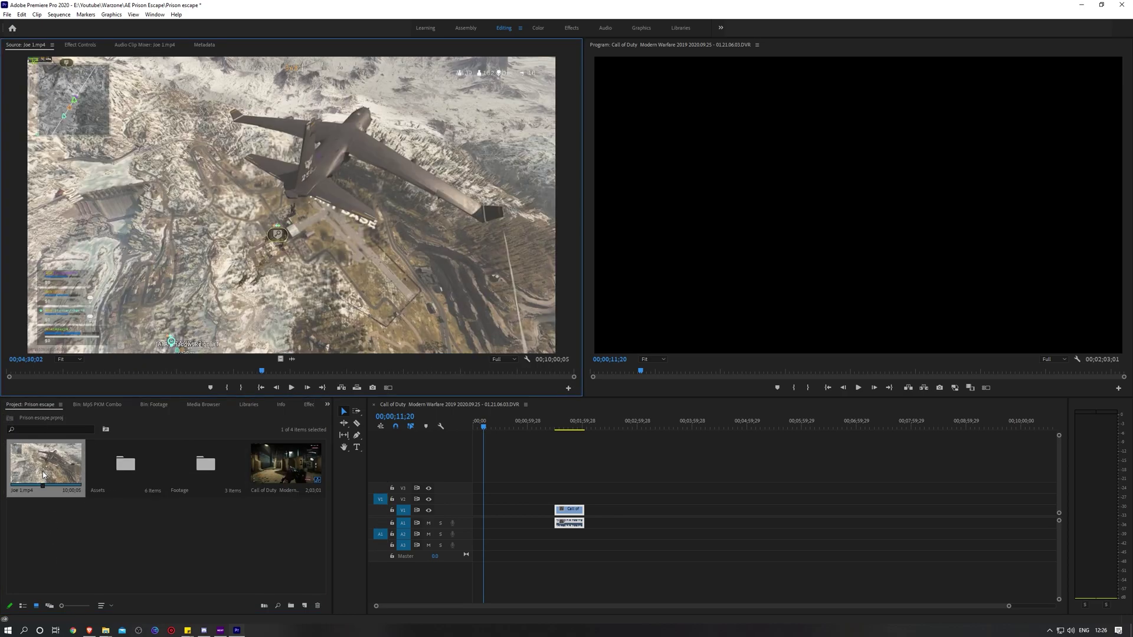
click(524, 373)
drag(525, 374, 573, 373)
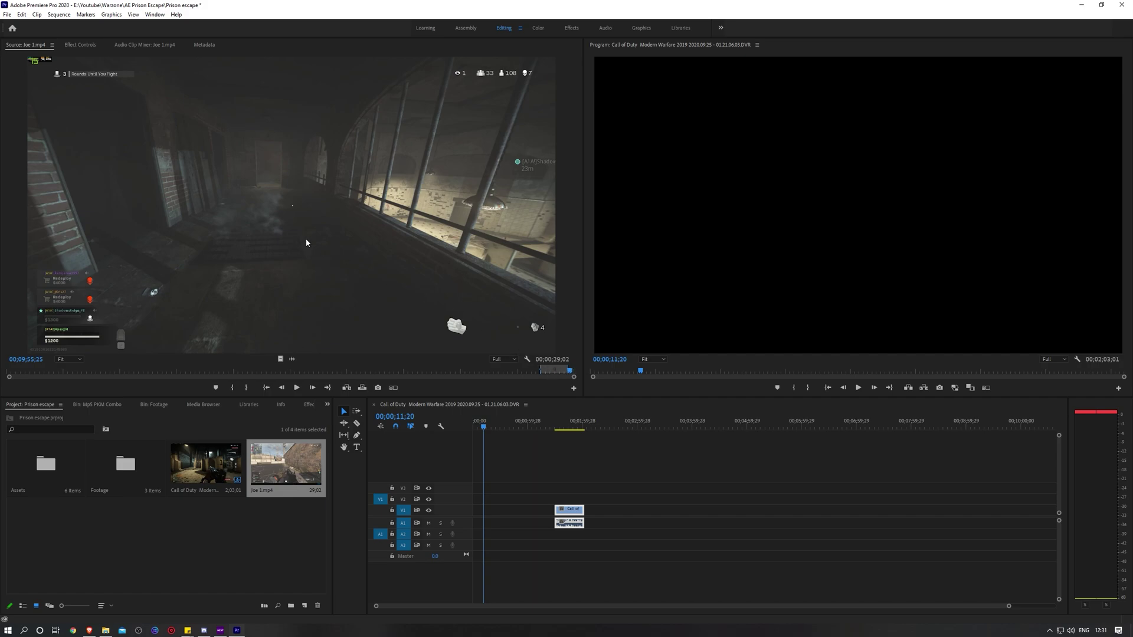
click(223, 202)
drag(444, 426, 479, 532)
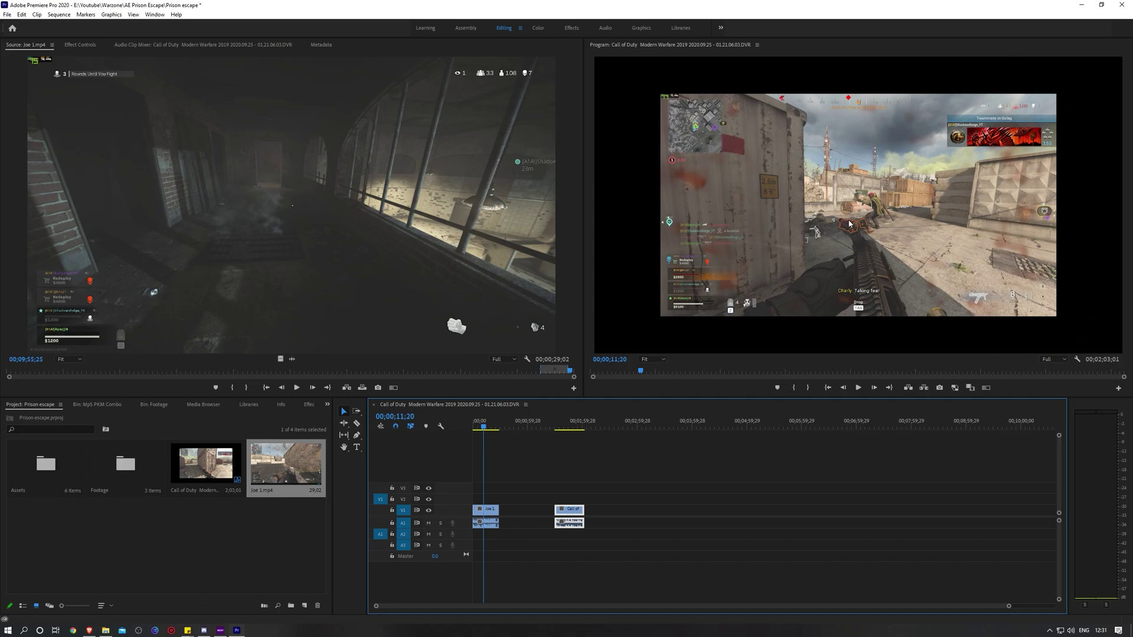
click(809, 268)
drag(662, 317, 594, 352)
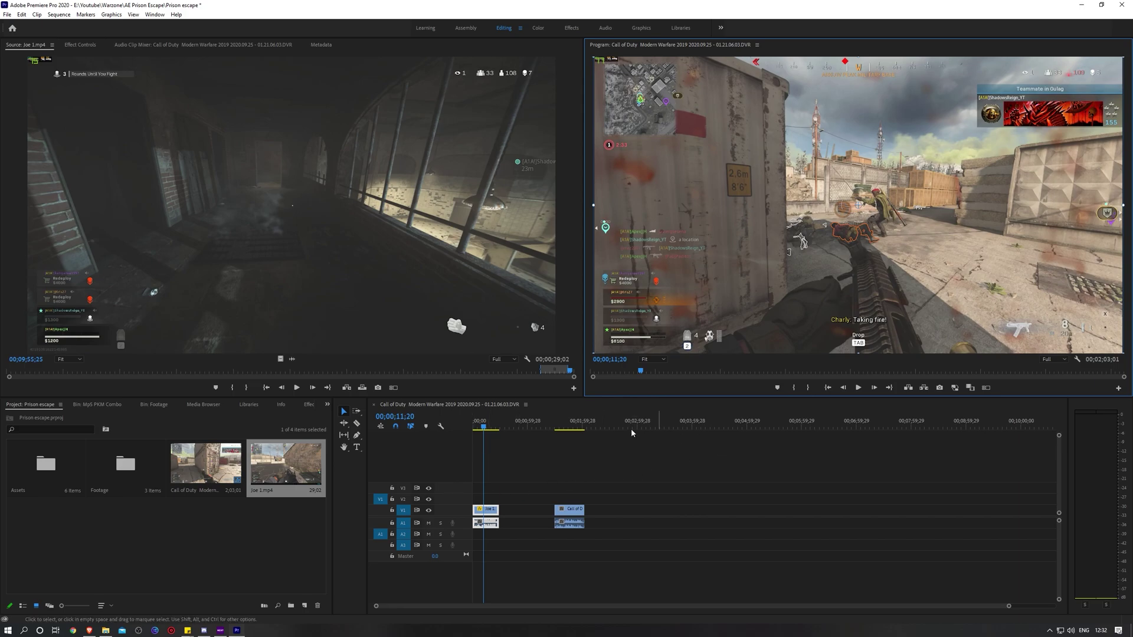
- Increase the audio tracks' height and play the opening of the first clip, leaving the playhead at 00;00;03;17
drag(486, 428, 478, 431)
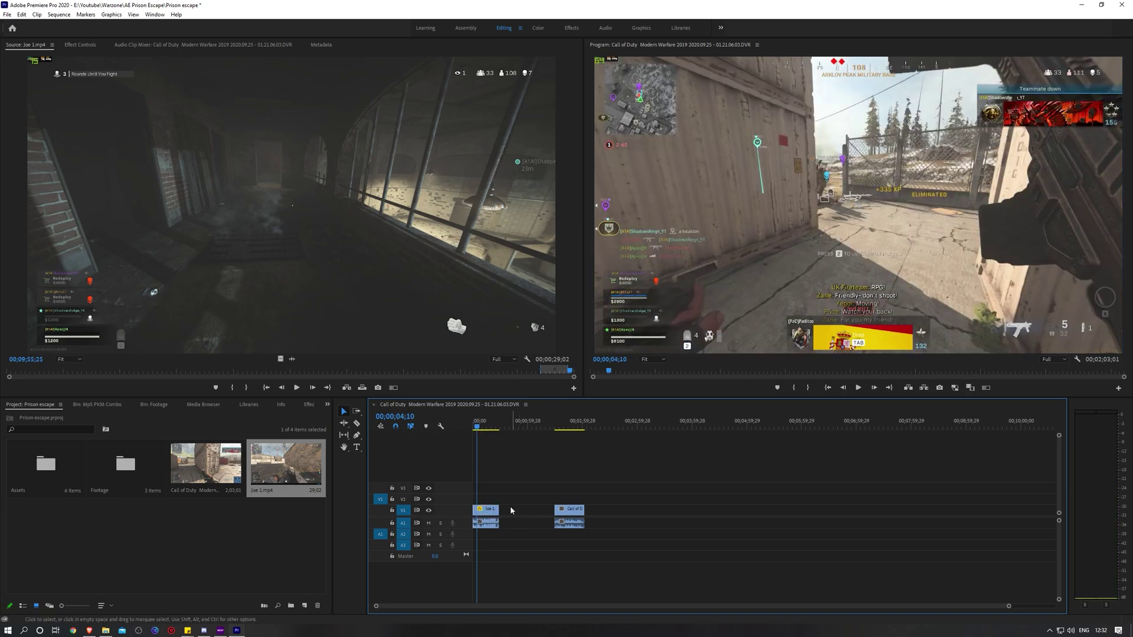
drag(465, 528, 459, 569)
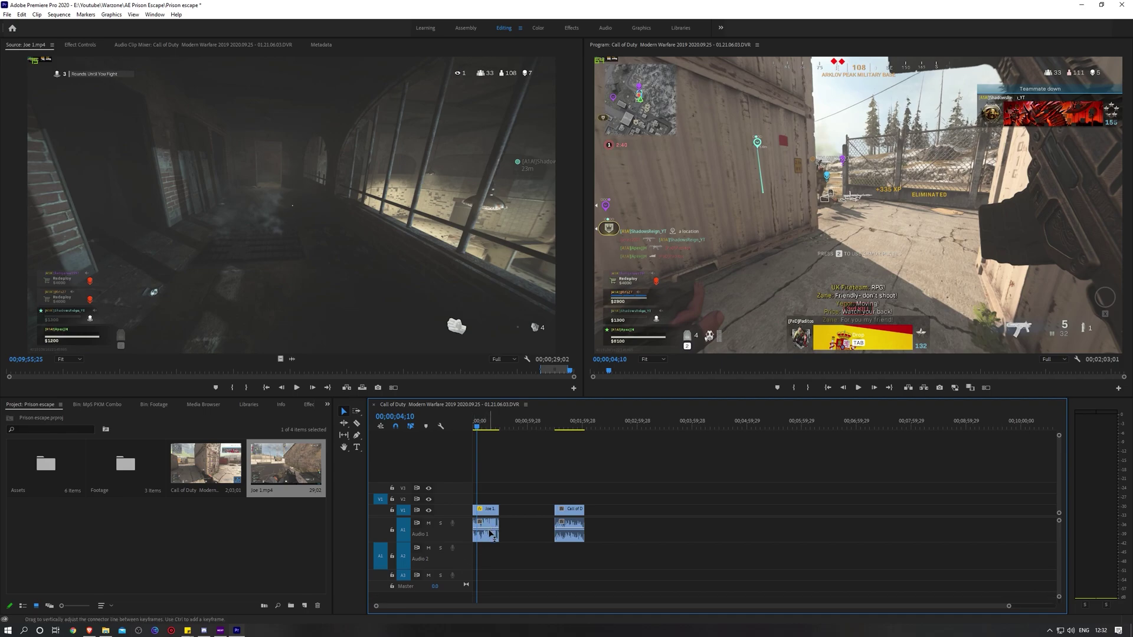
drag(489, 531, 491, 545)
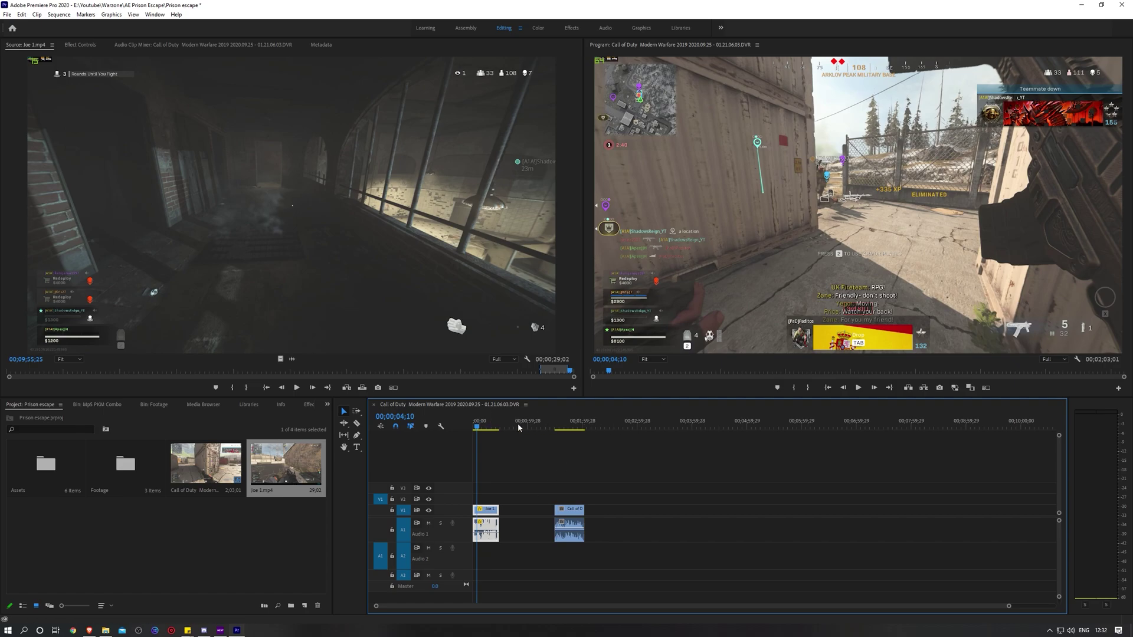
scroll(498, 464, up, 8)
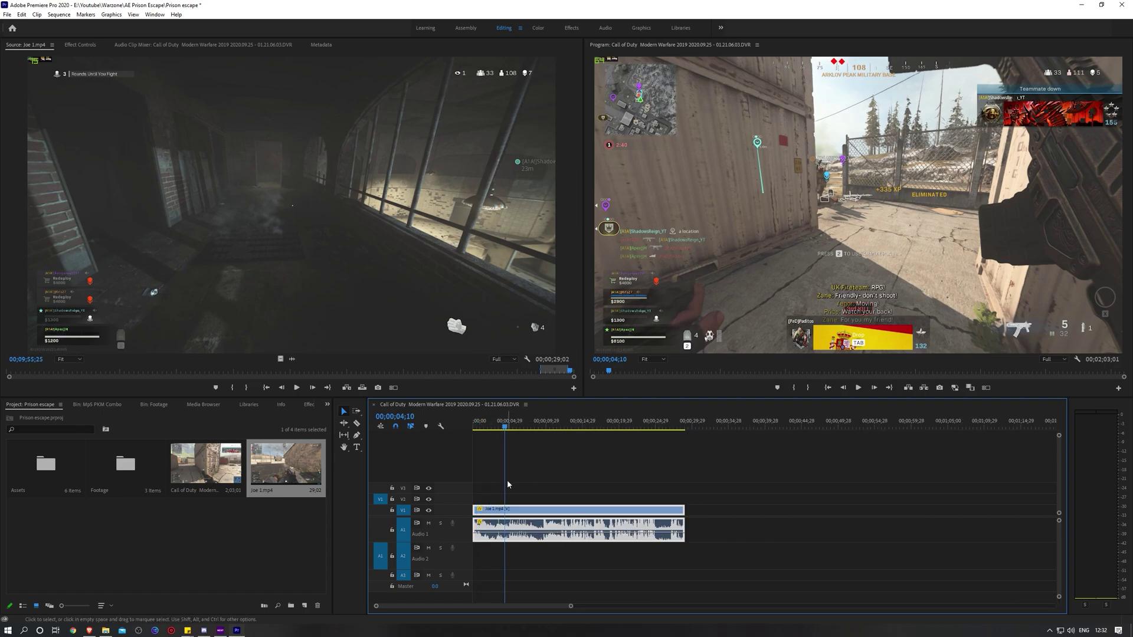
key(space)
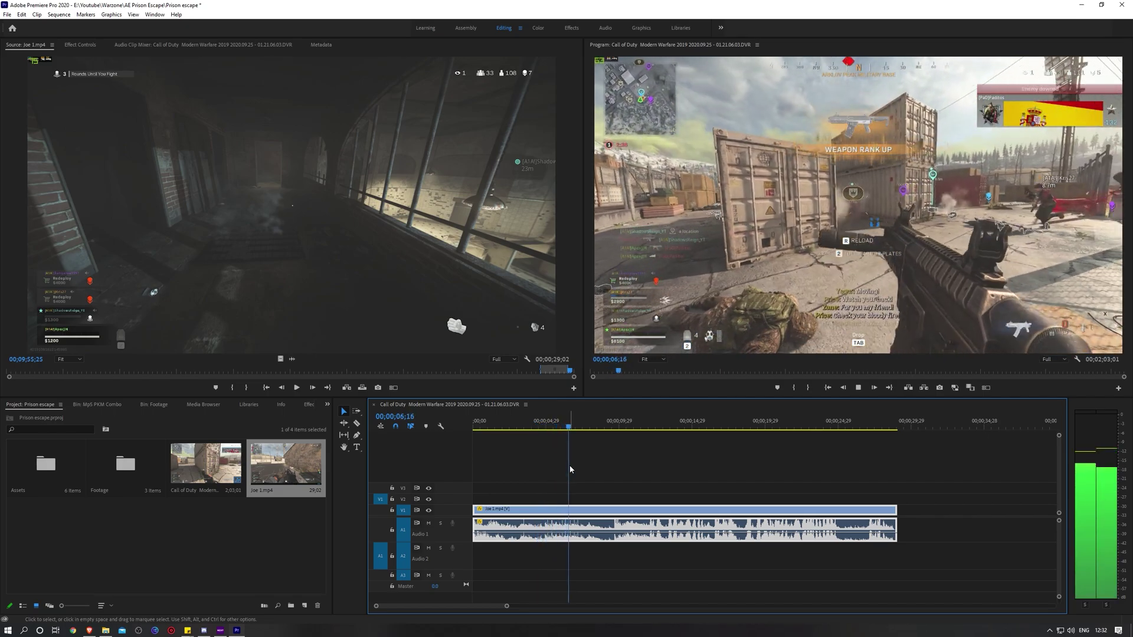
click(480, 422)
key(space)
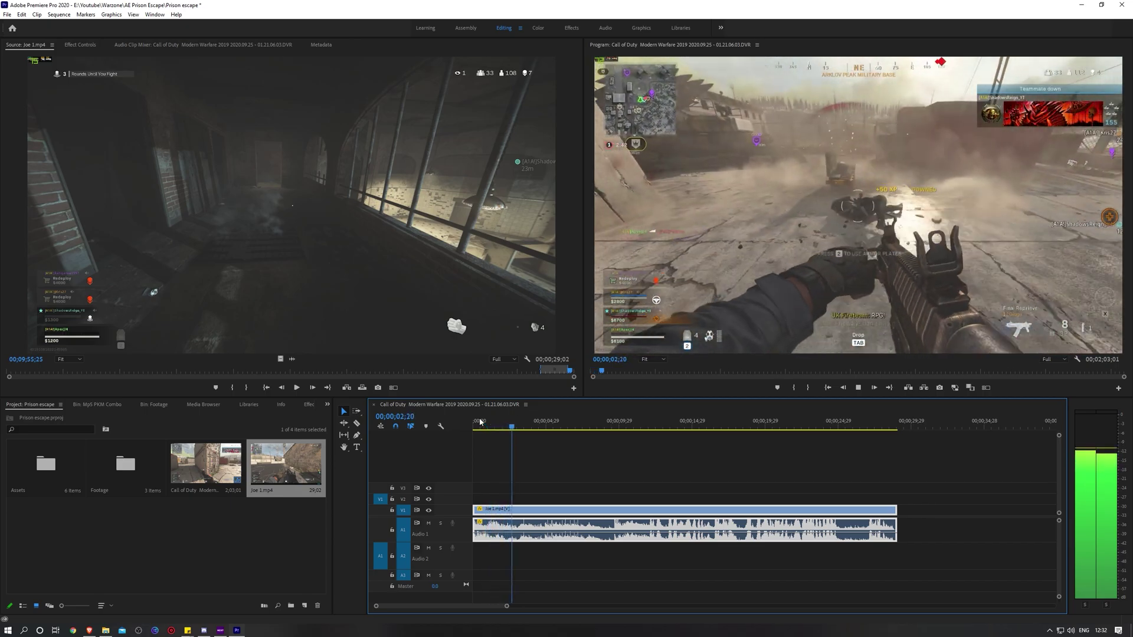
drag(533, 427, 523, 430)
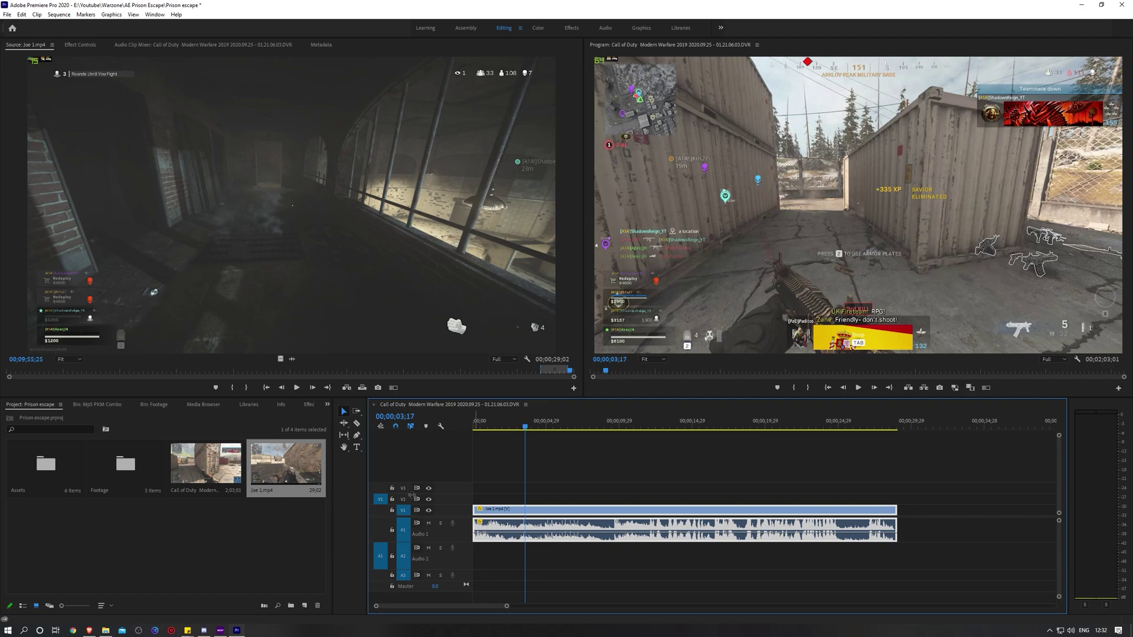
- Turn off linked selection and cut out only the first clip's audio between 00;00;03;17 and 00;00;04;02
click(485, 462)
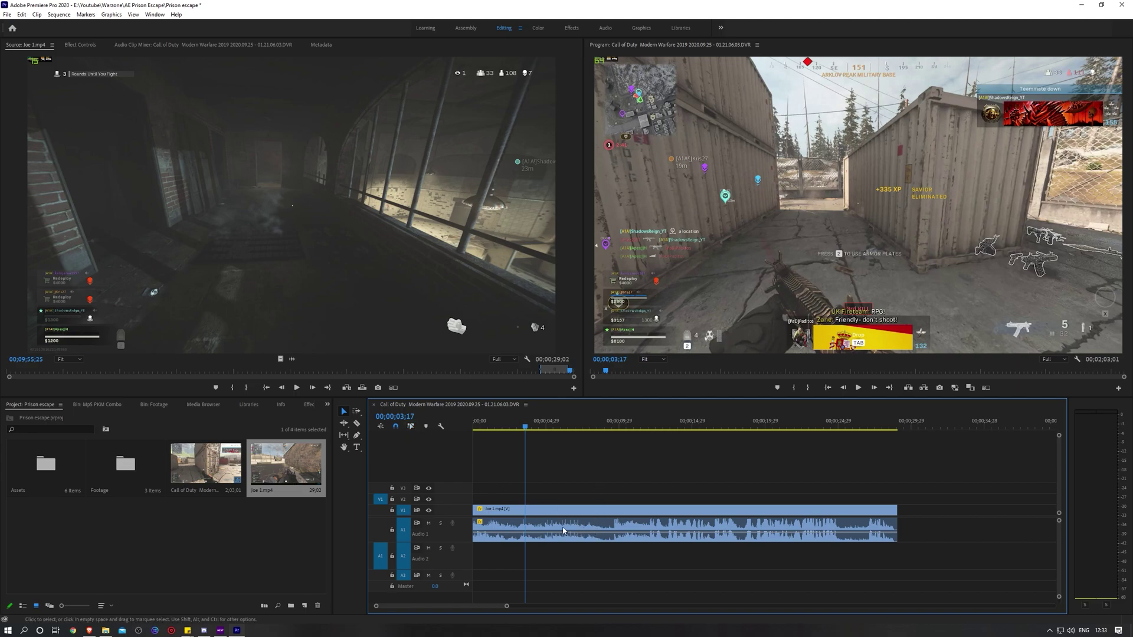
click(528, 527)
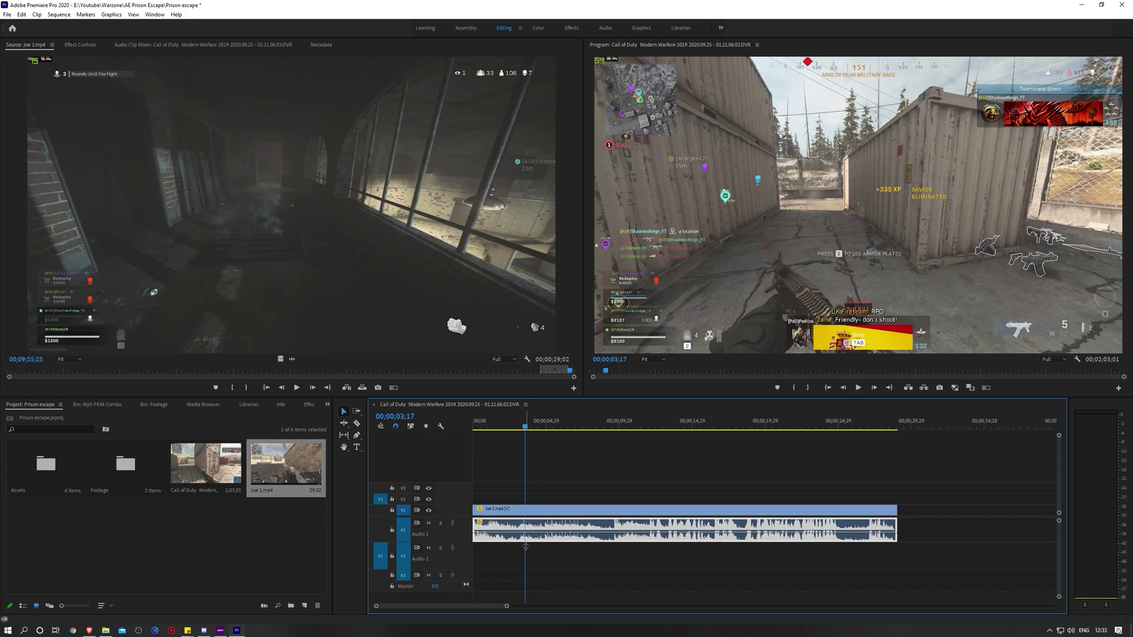
key(c)
click(529, 528)
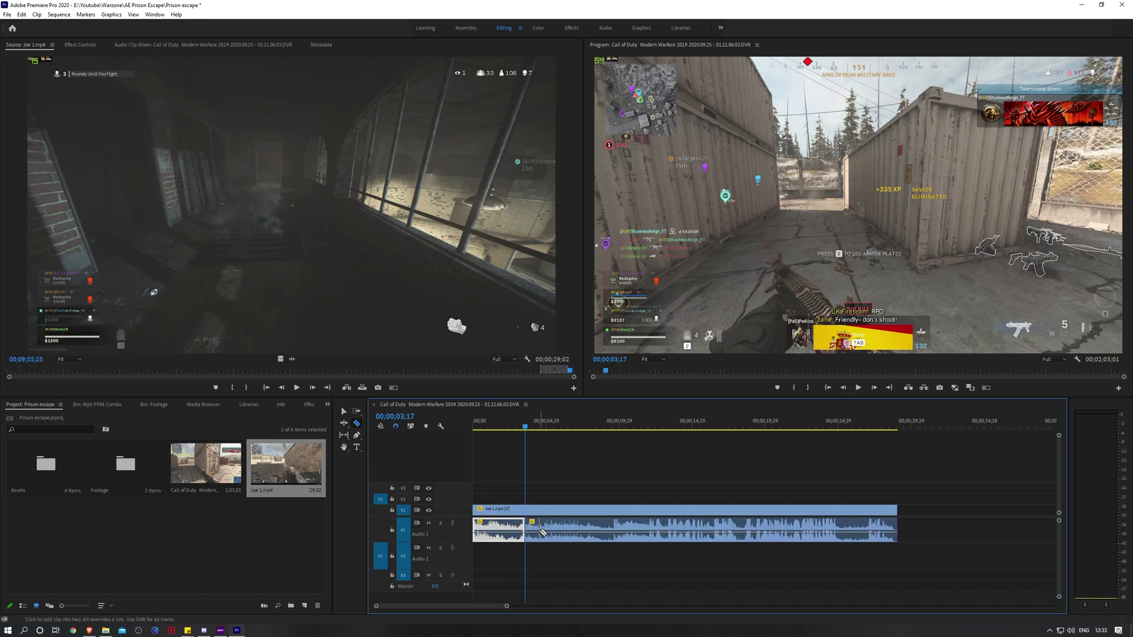
key(space)
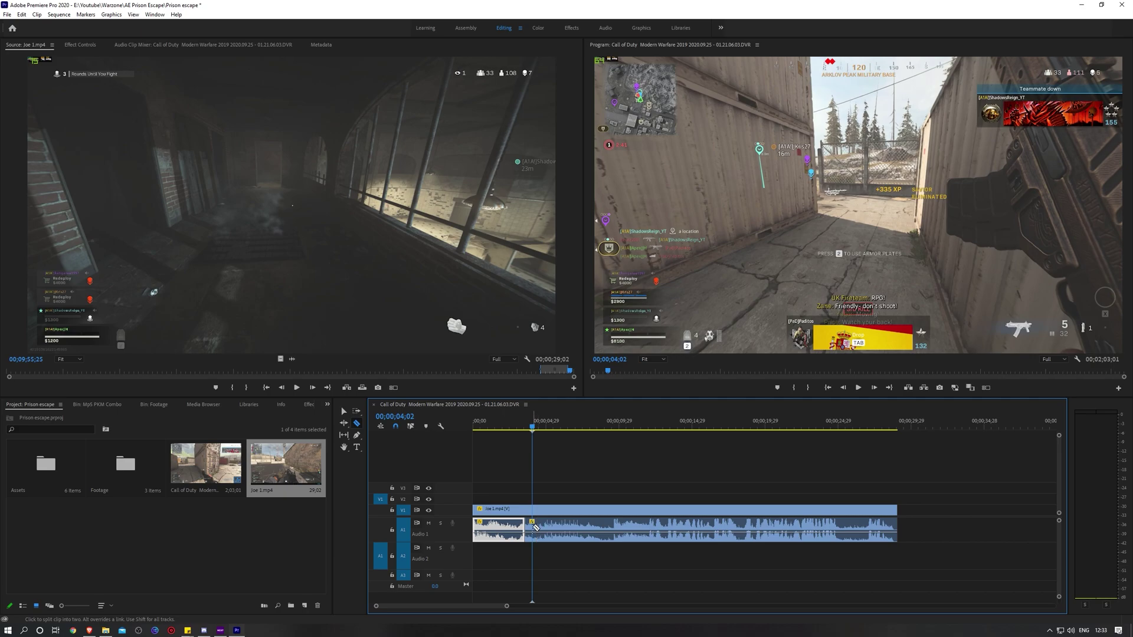
key(v)
click(528, 525)
key(Delete)
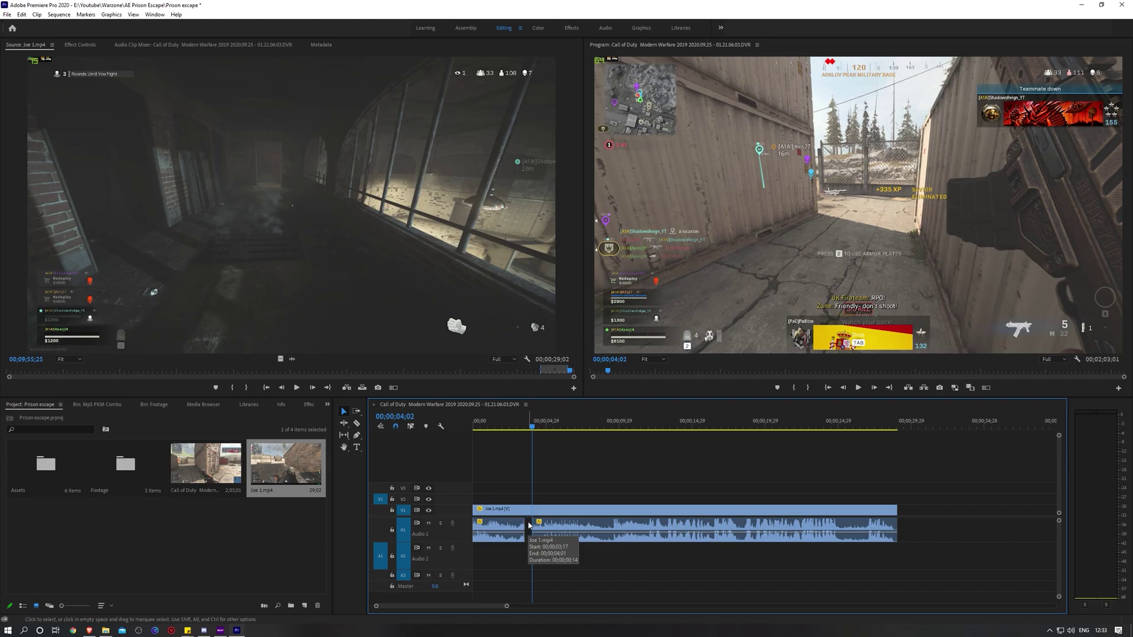
- Play the sequence from 00;00;02;22 to check the audio cut, and go to the end of the first clip
click(514, 425)
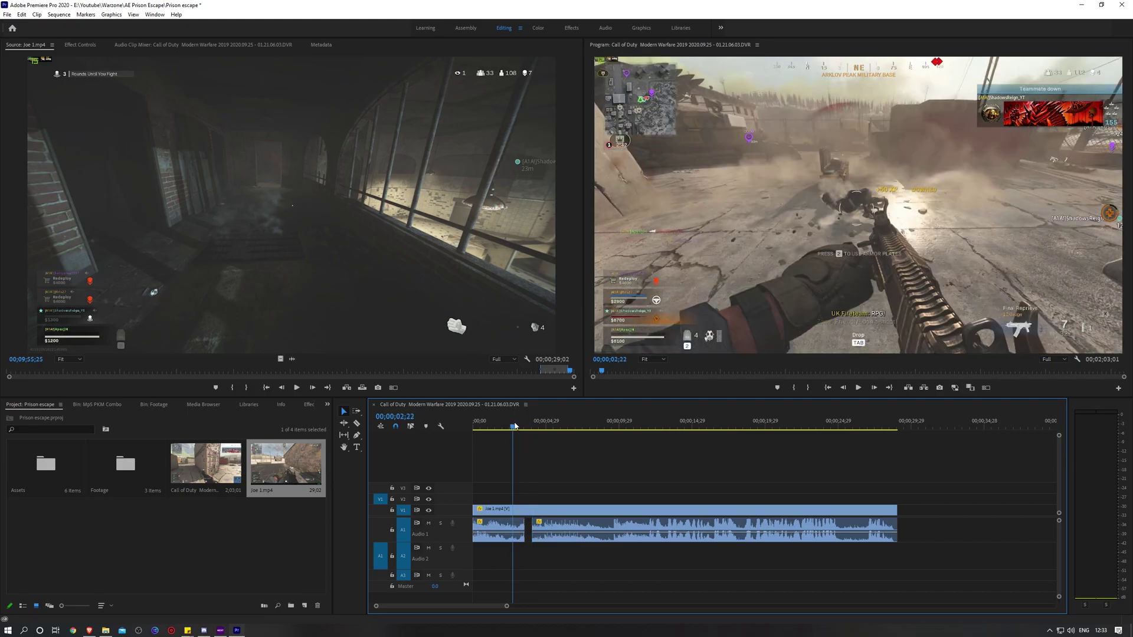
key(space)
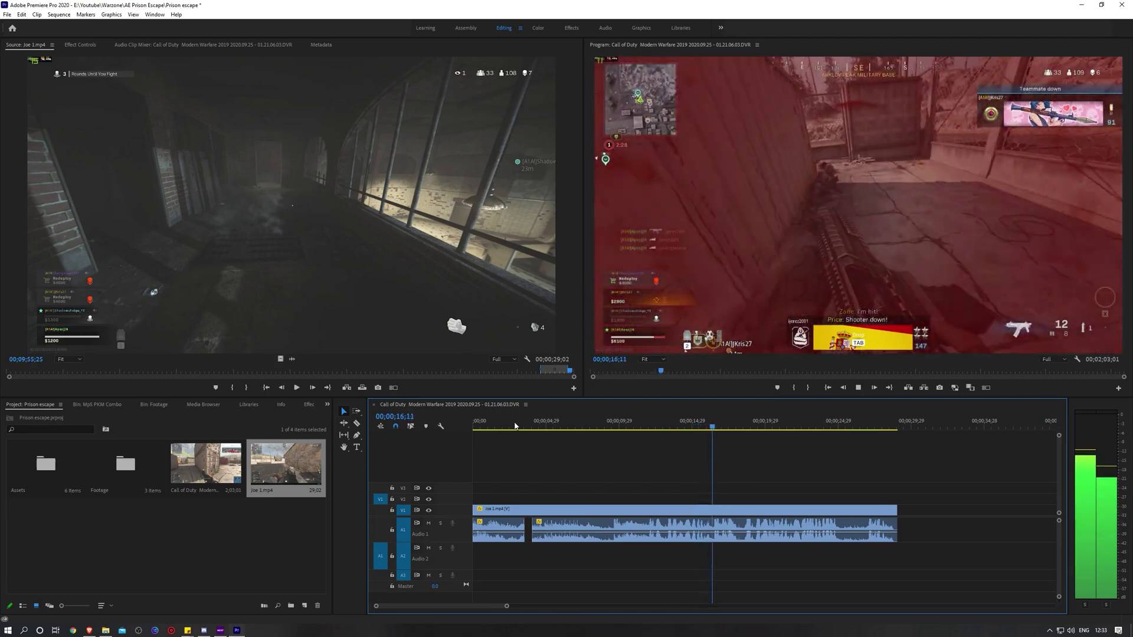
key(End)
key(minus)
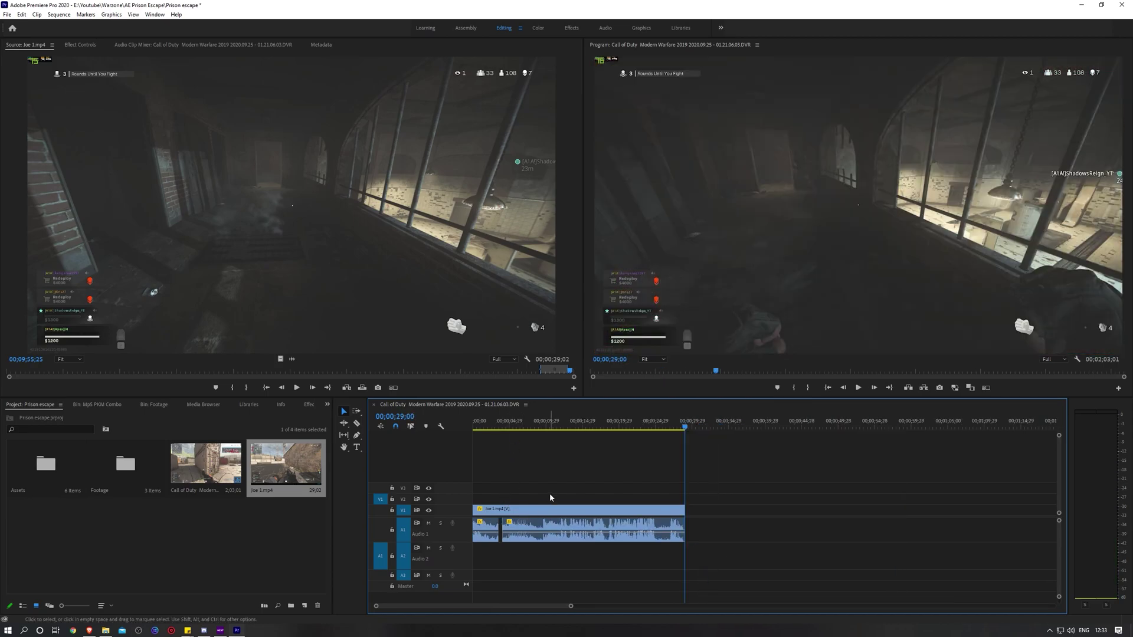
- Turn linked selection back on in the timeline and leave all clips deselected
click(412, 426)
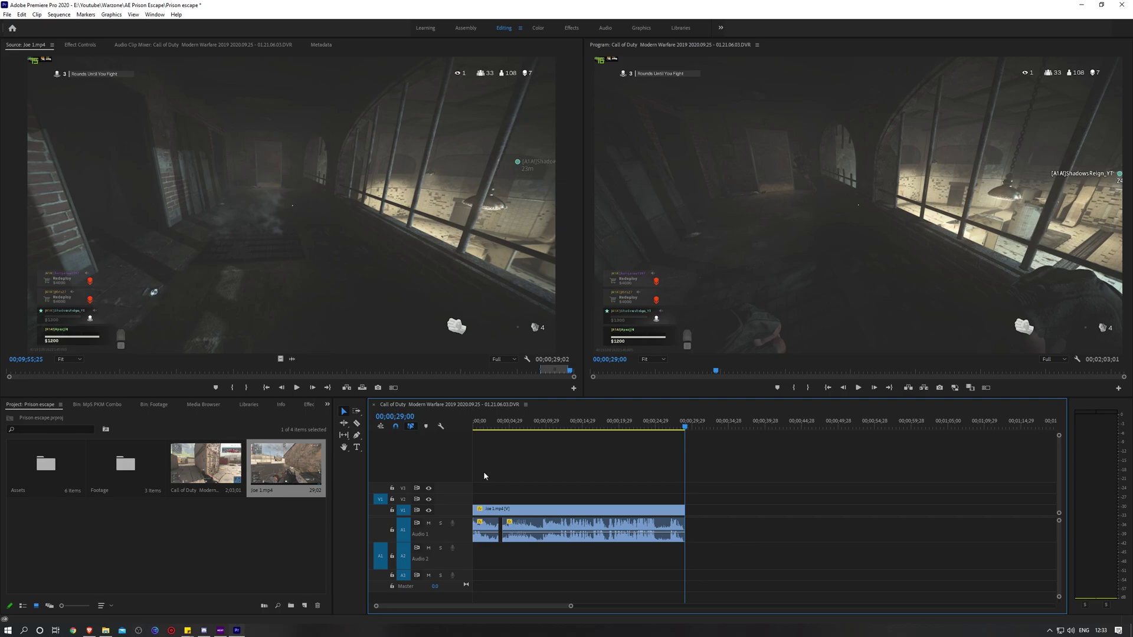
click(545, 511)
click(536, 564)
drag(490, 557, 555, 486)
click(634, 463)
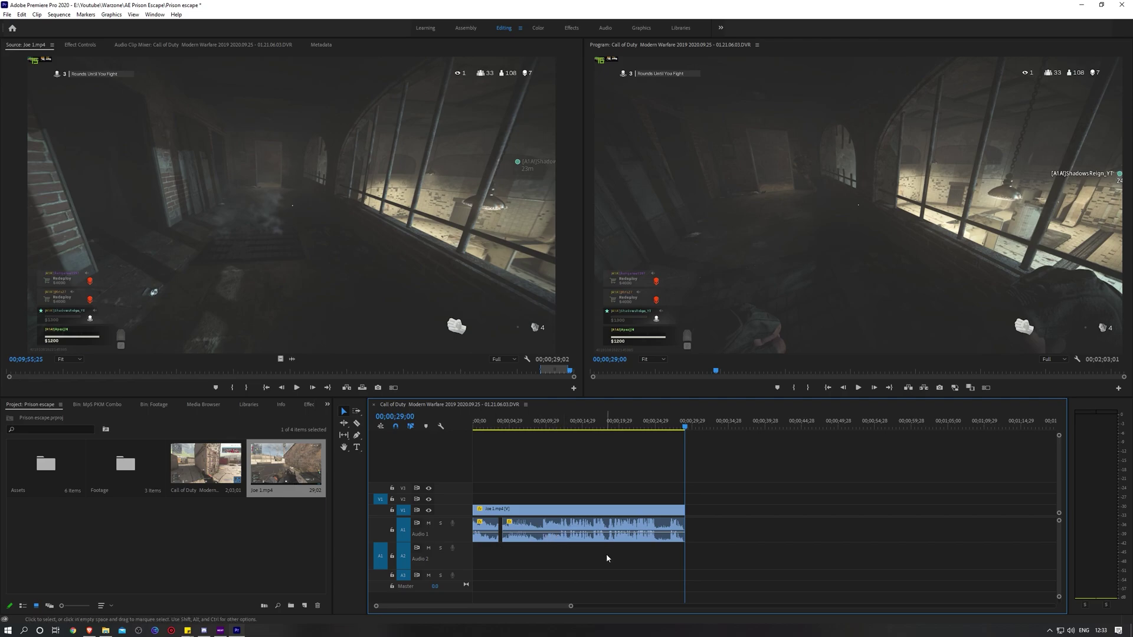
key(minus)
key(minus)
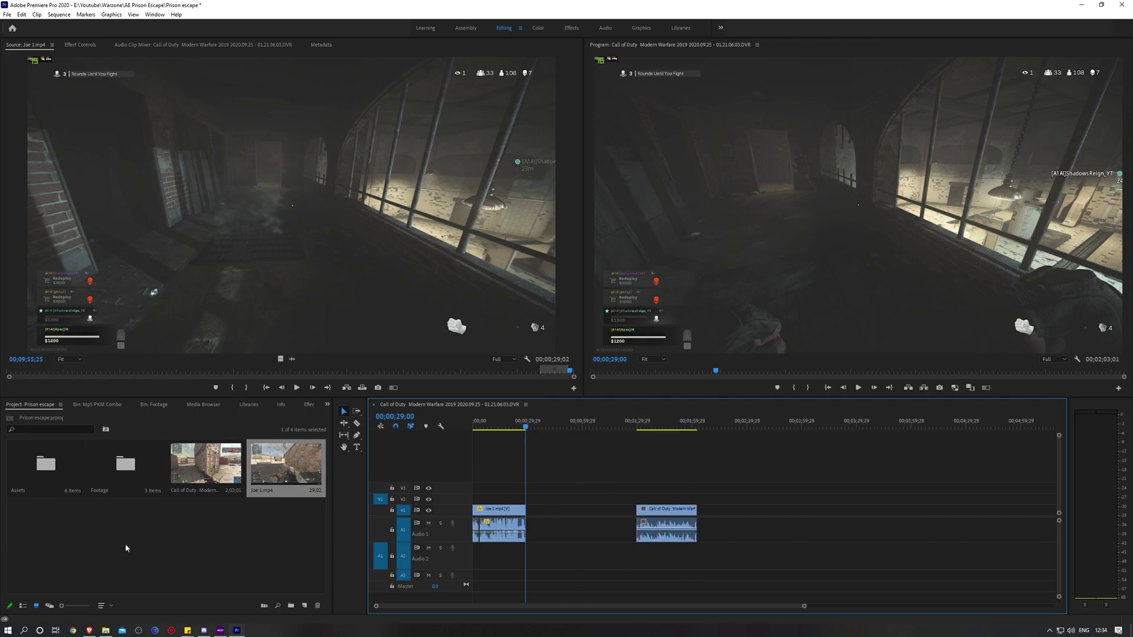
- Open the music bin inside Assets and preview the track ES_Gotta Be My Someone (Instrumental Version)
click(116, 529)
double_click(54, 462)
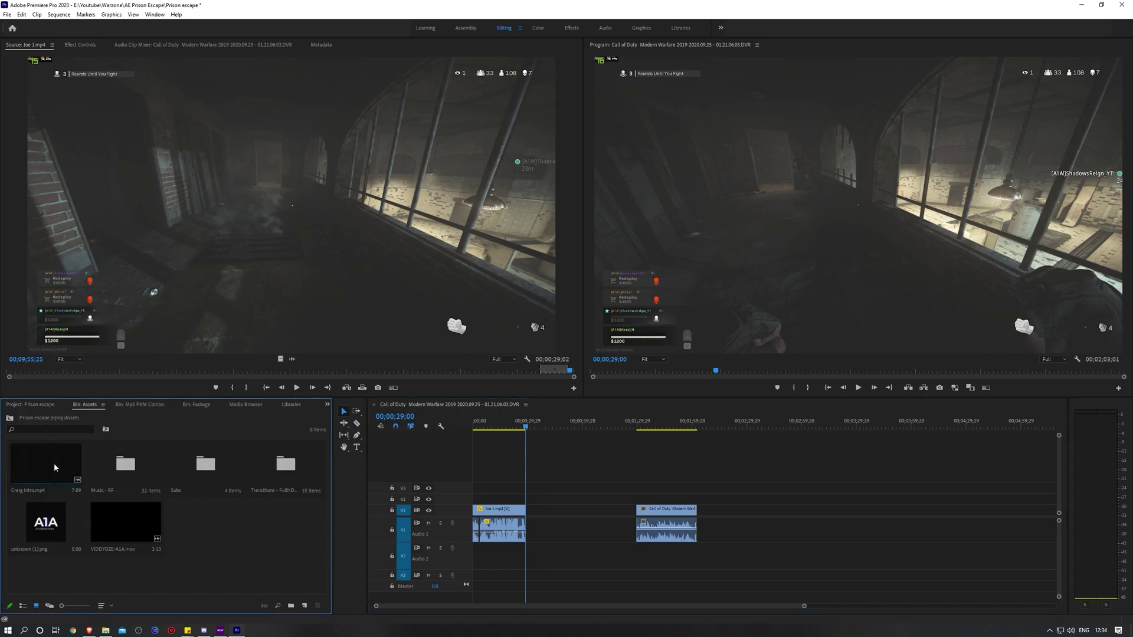
double_click(127, 469)
scroll(178, 530, down, 5)
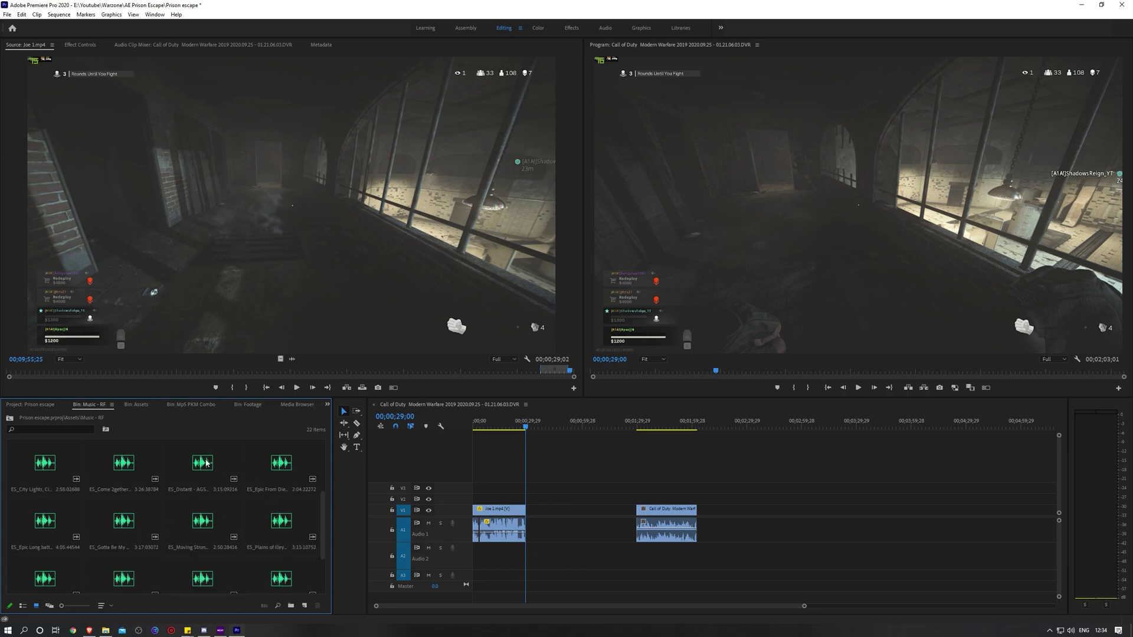
double_click(127, 524)
key(space)
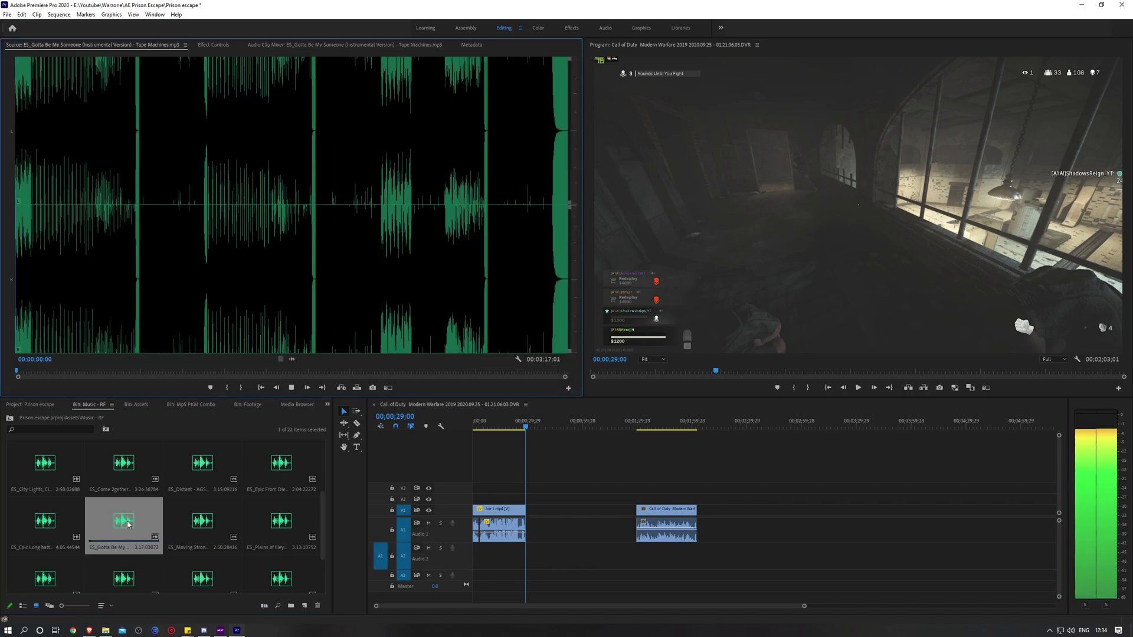
key(space)
- Mark a section of about 30 seconds ending at 00;01;45;03 in the music track and place it on Audio 2 beneath the first clip
click(193, 371)
key(space)
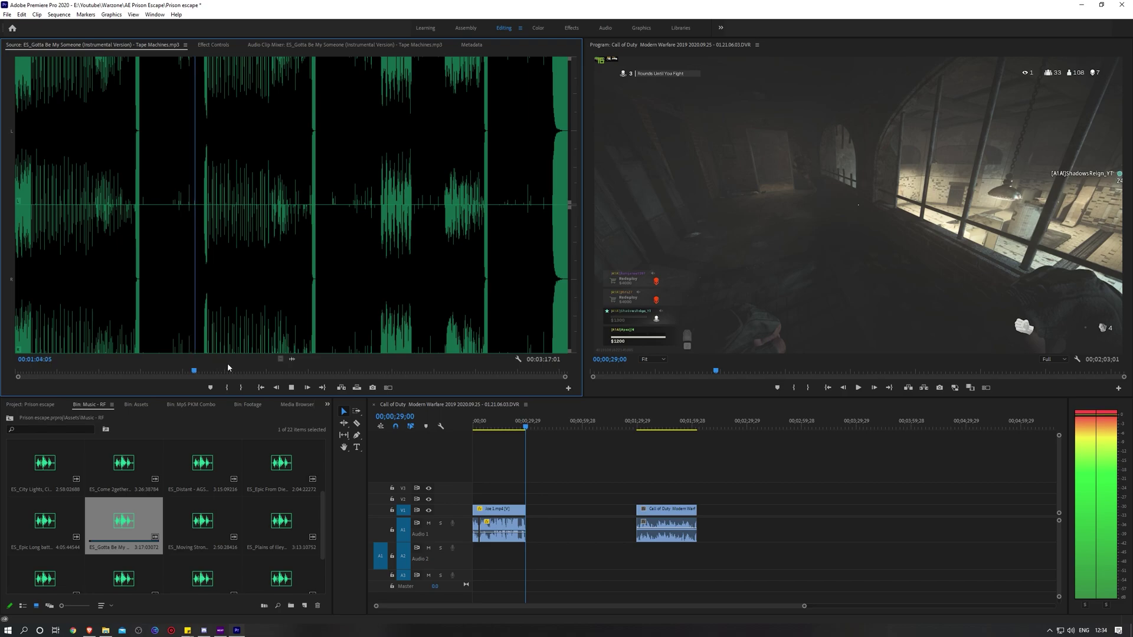
click(217, 373)
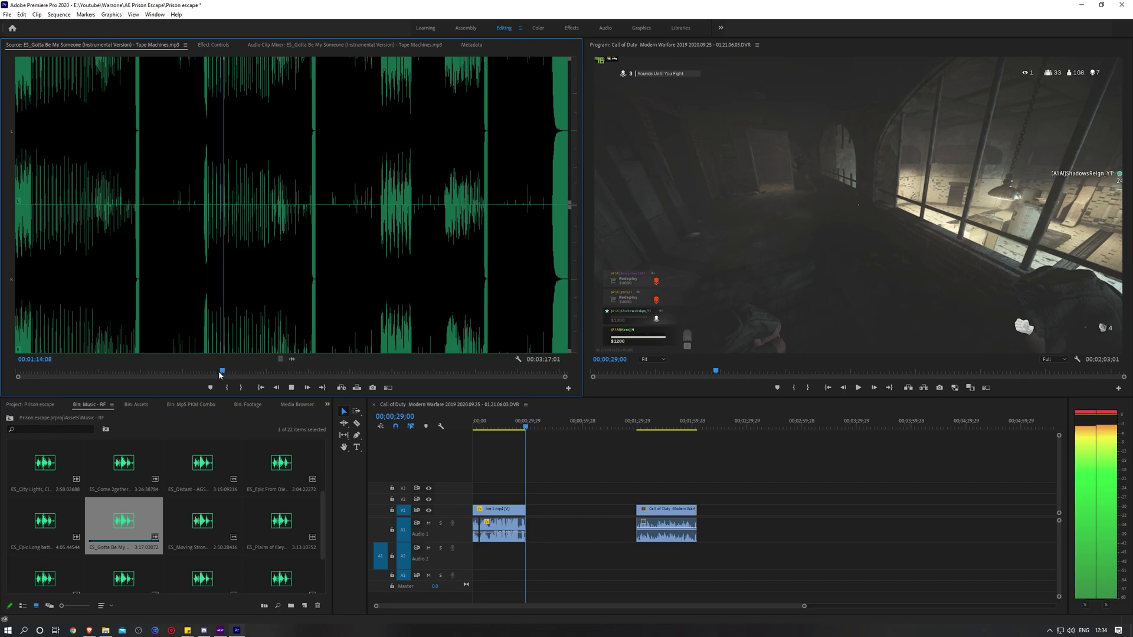
key(i)
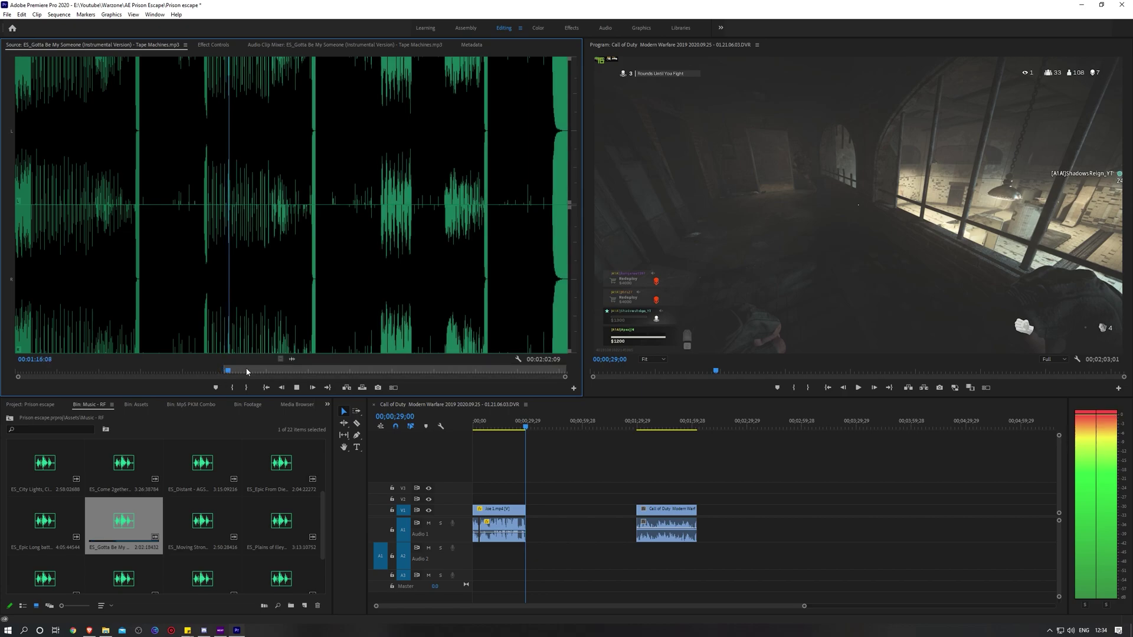
click(243, 372)
drag(245, 373, 511, 565)
key(o)
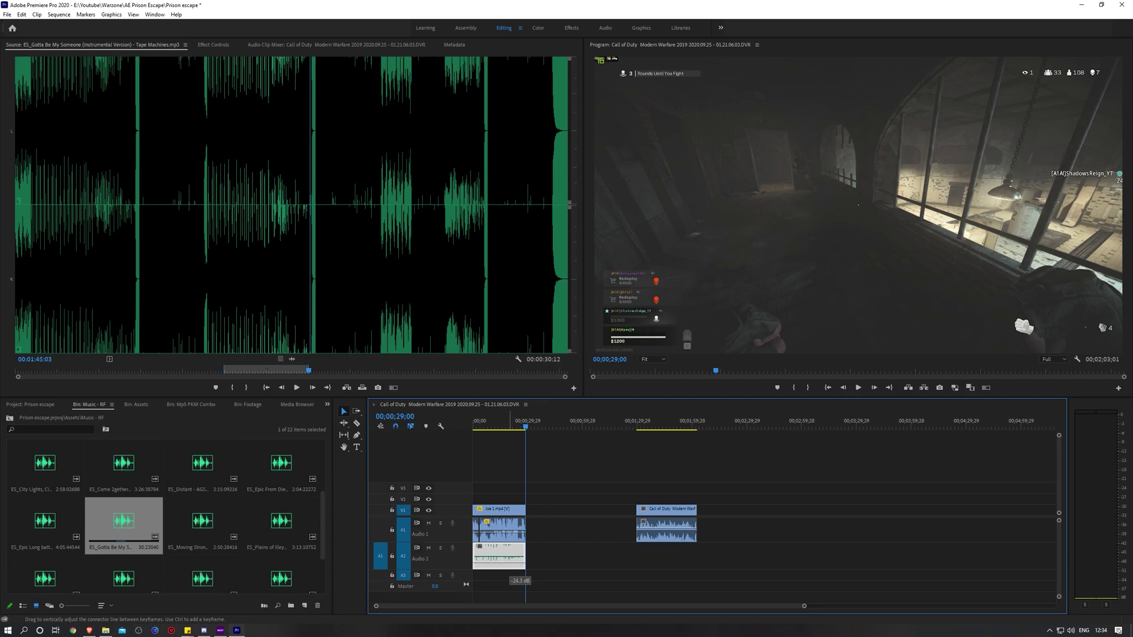
- Adjust the music clip's volume to about -24.3 dB and play the first section of the sequence to check the balance
drag(511, 564, 511, 565)
click(482, 423)
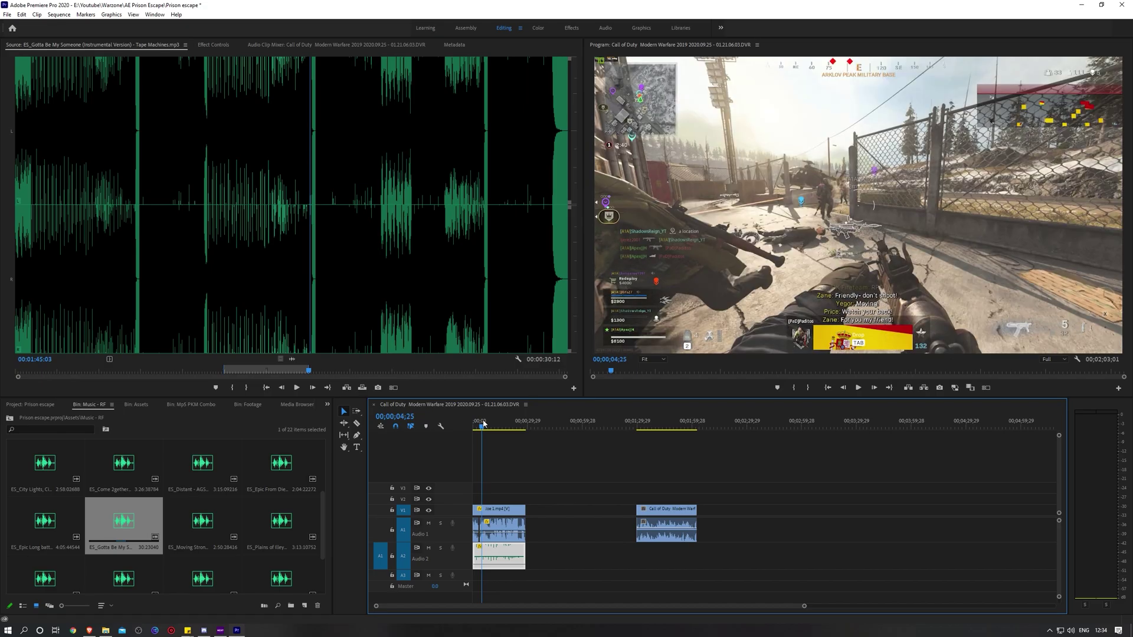
click(859, 389)
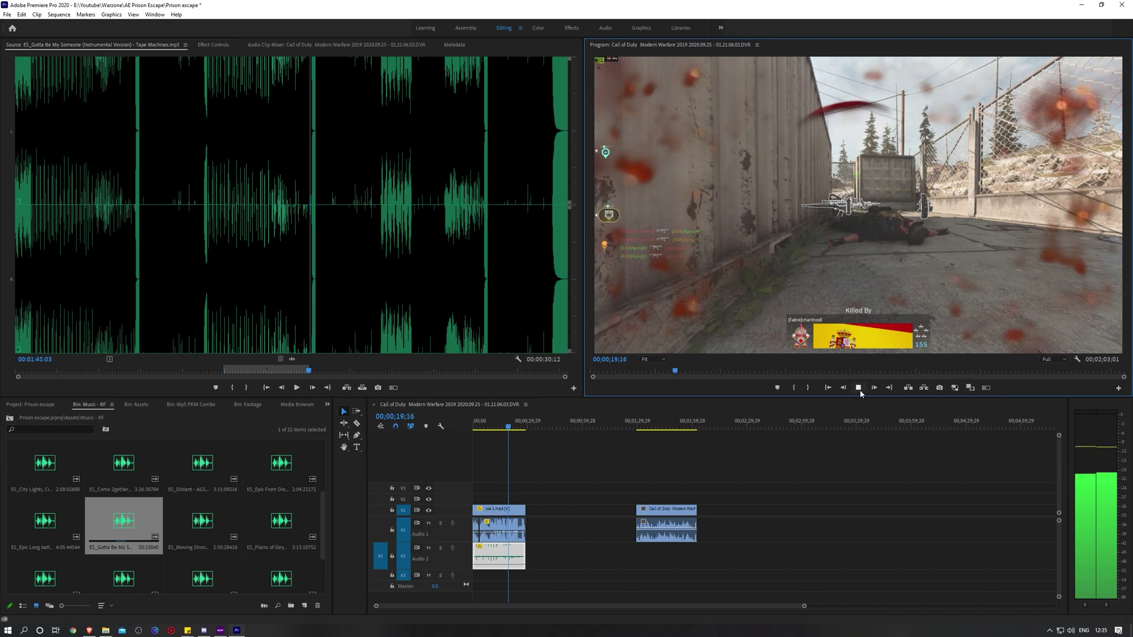
click(860, 390)
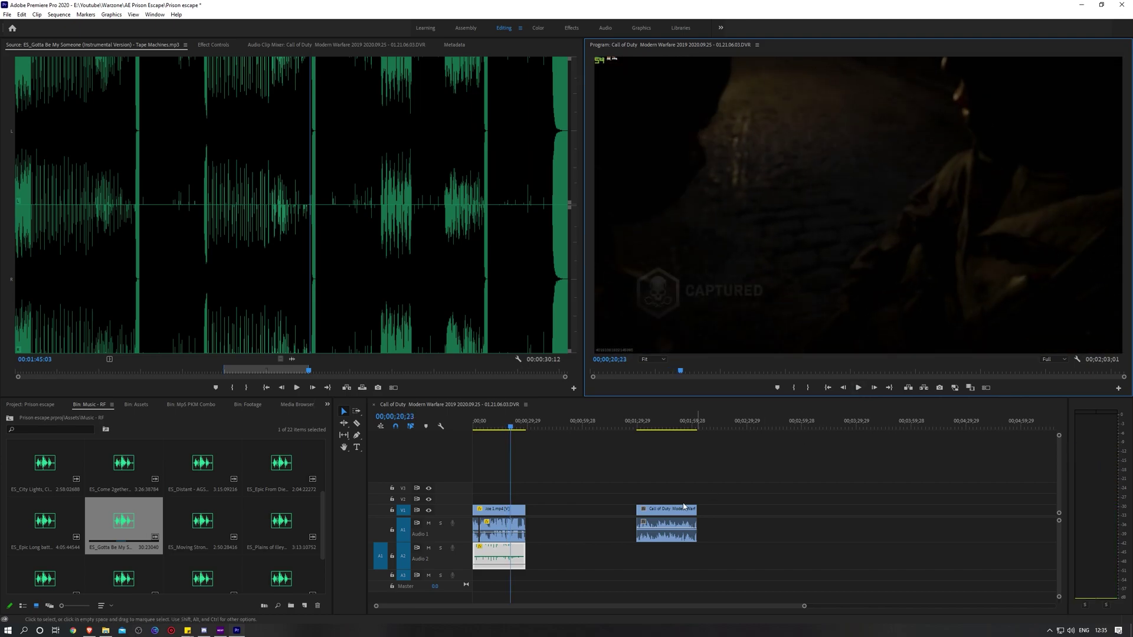
click(502, 560)
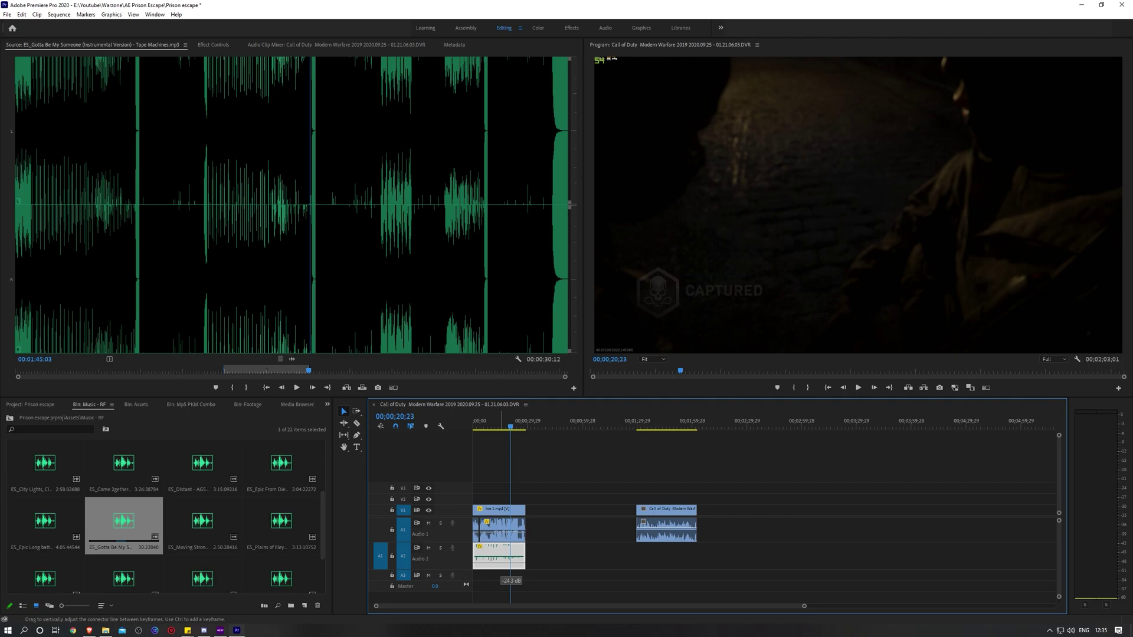
click(858, 387)
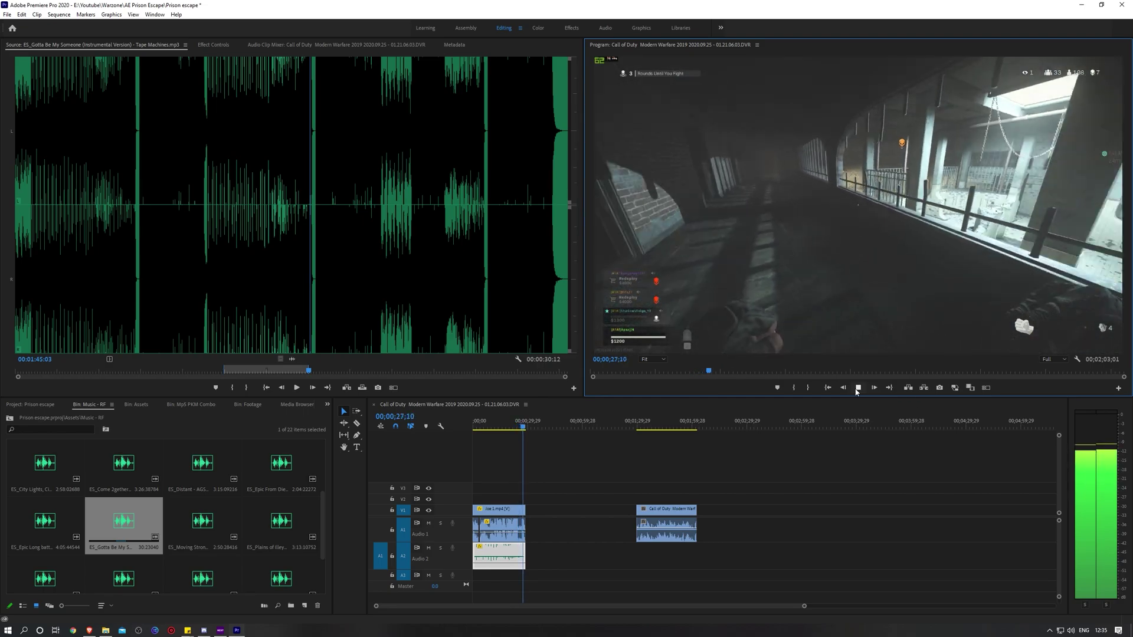
- Stop the sequence playback and load Craig intro.mp4 from the Assets bin for previewing as a source clip
click(858, 388)
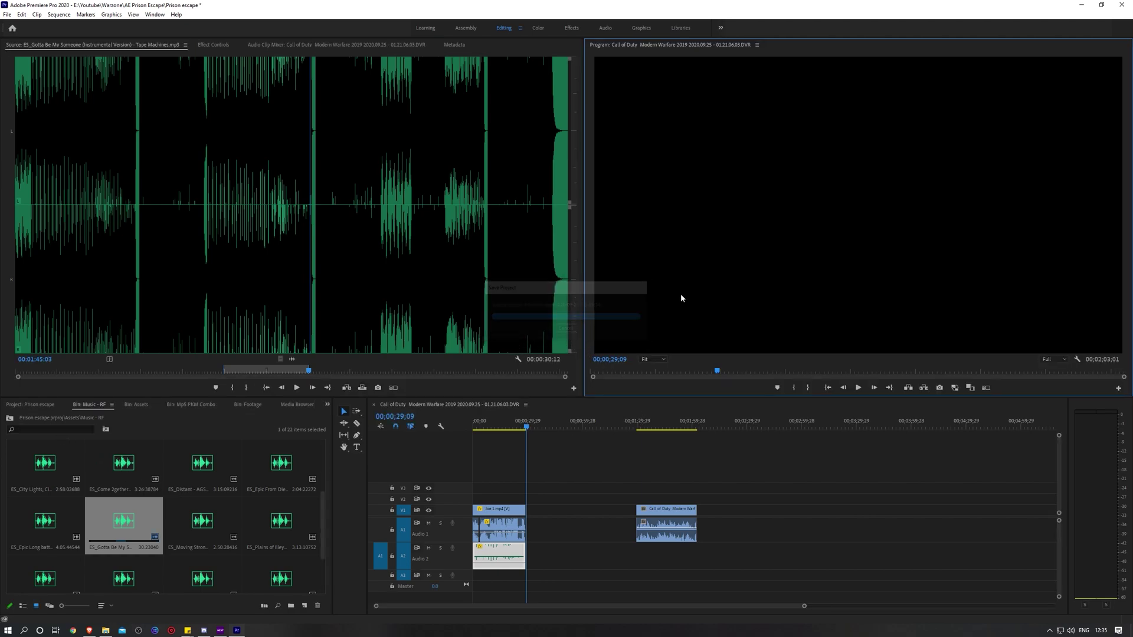
click(25, 406)
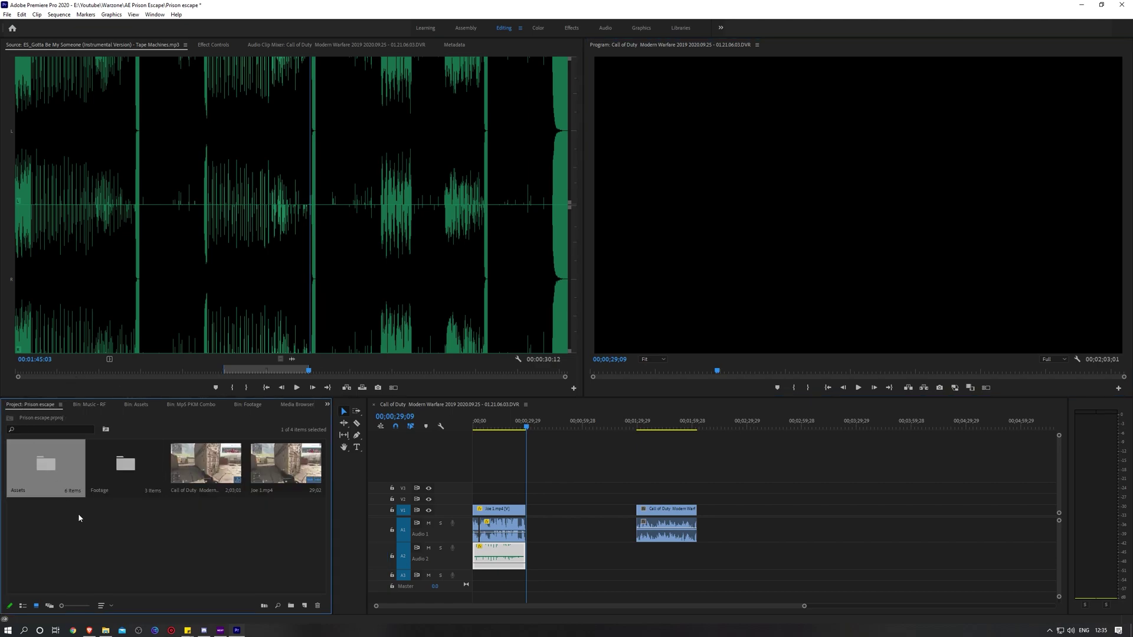
double_click(47, 469)
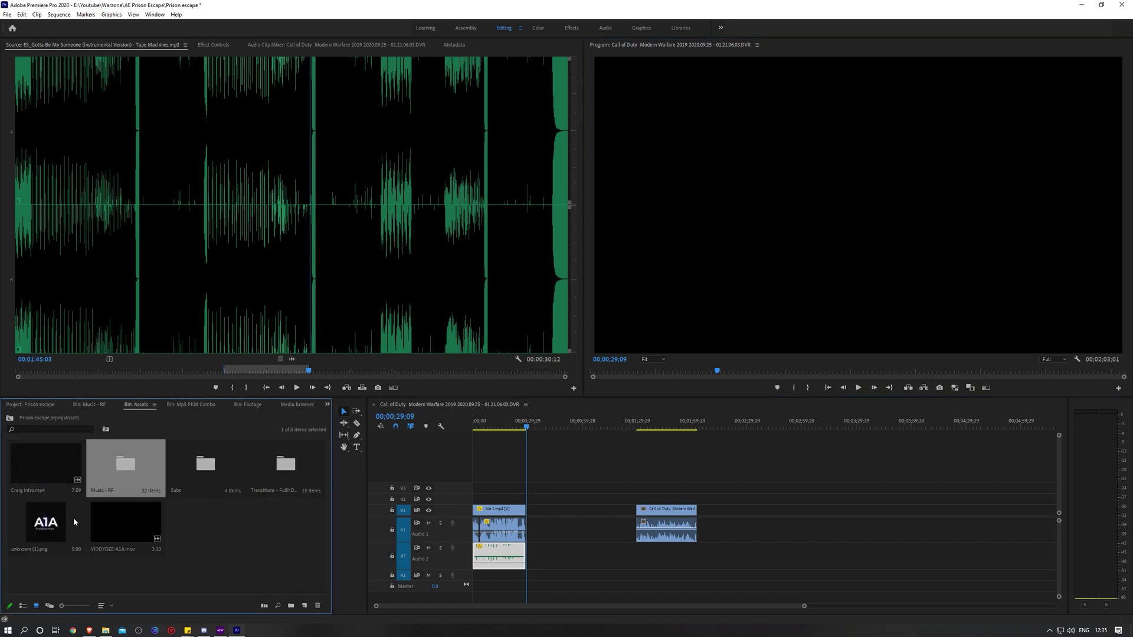
double_click(46, 466)
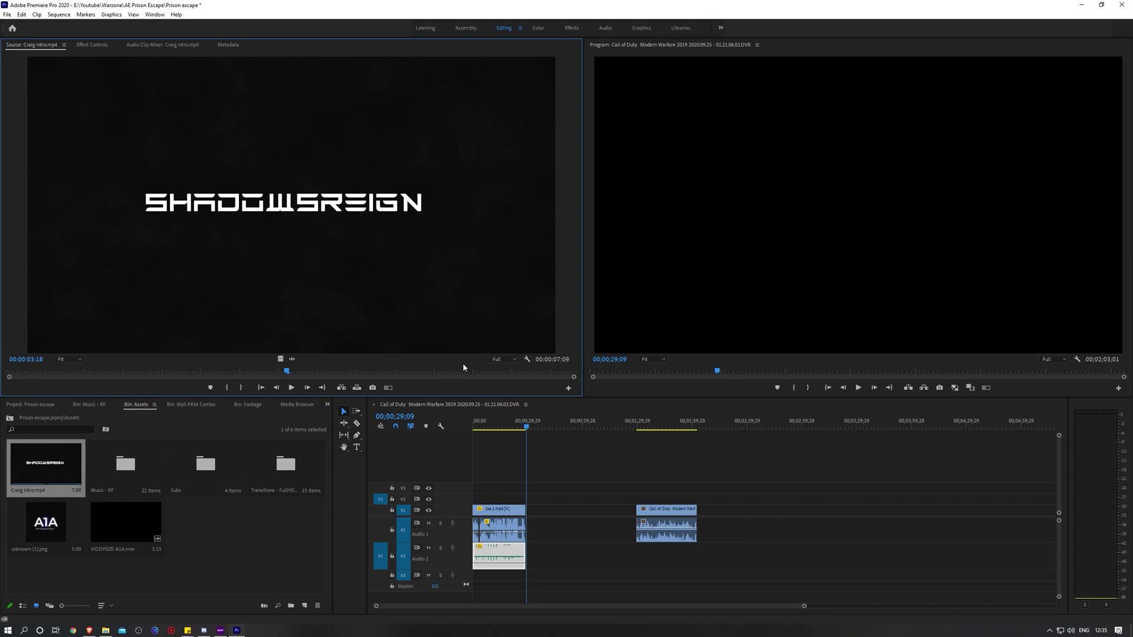
- Set the intro's out point at 00:00:05:29, place it directly after the first section in the sequence and play it back
click(493, 371)
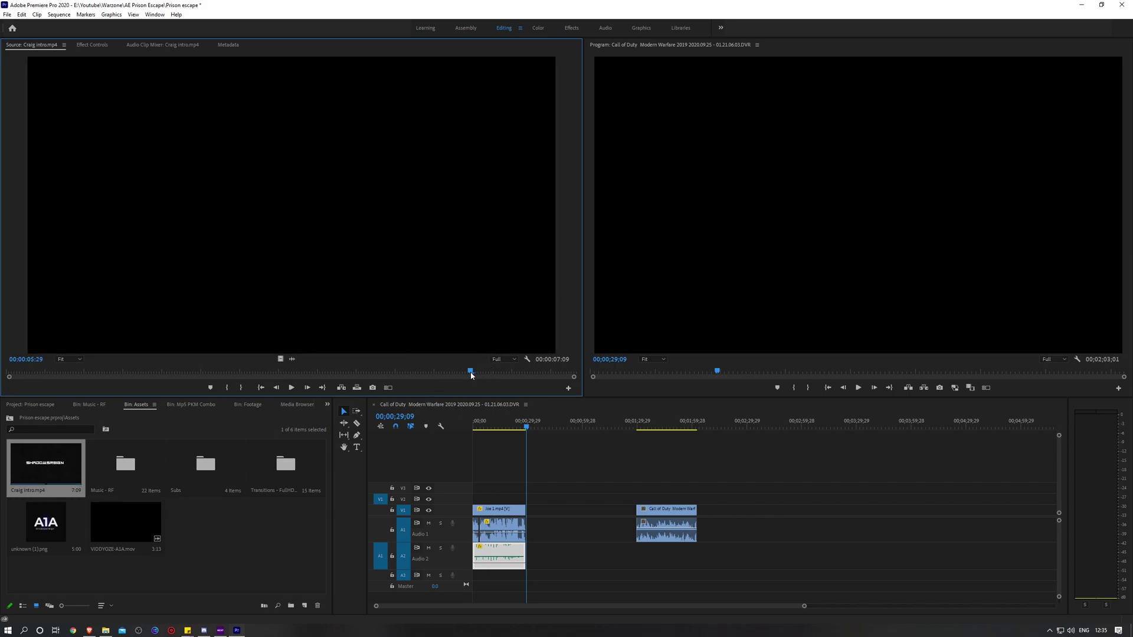
key(o)
drag(307, 249, 531, 521)
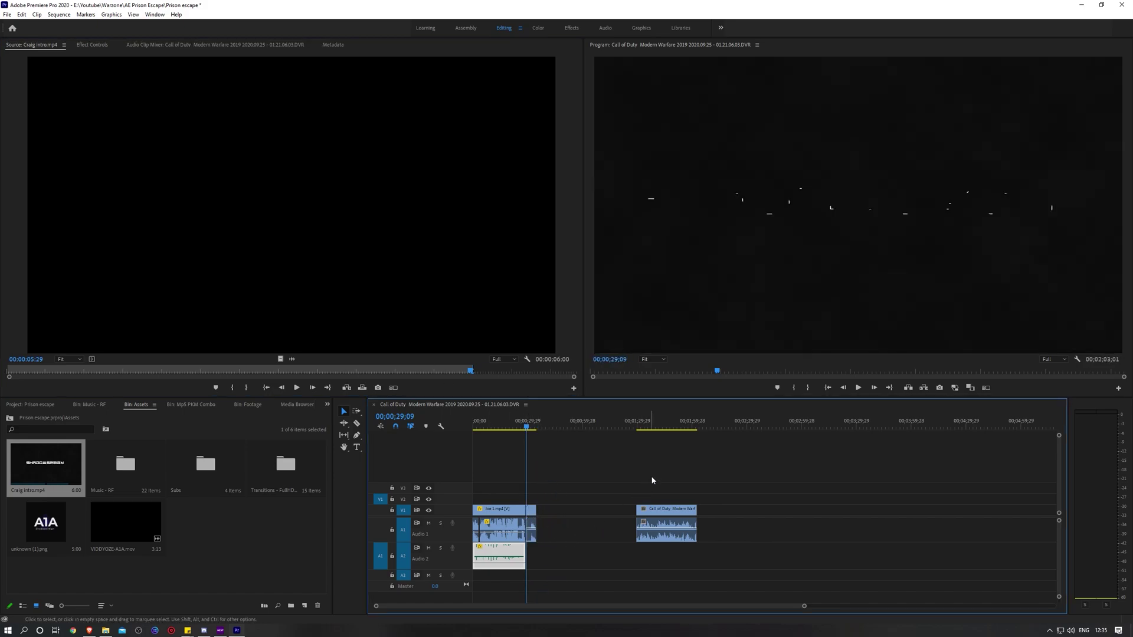
key(space)
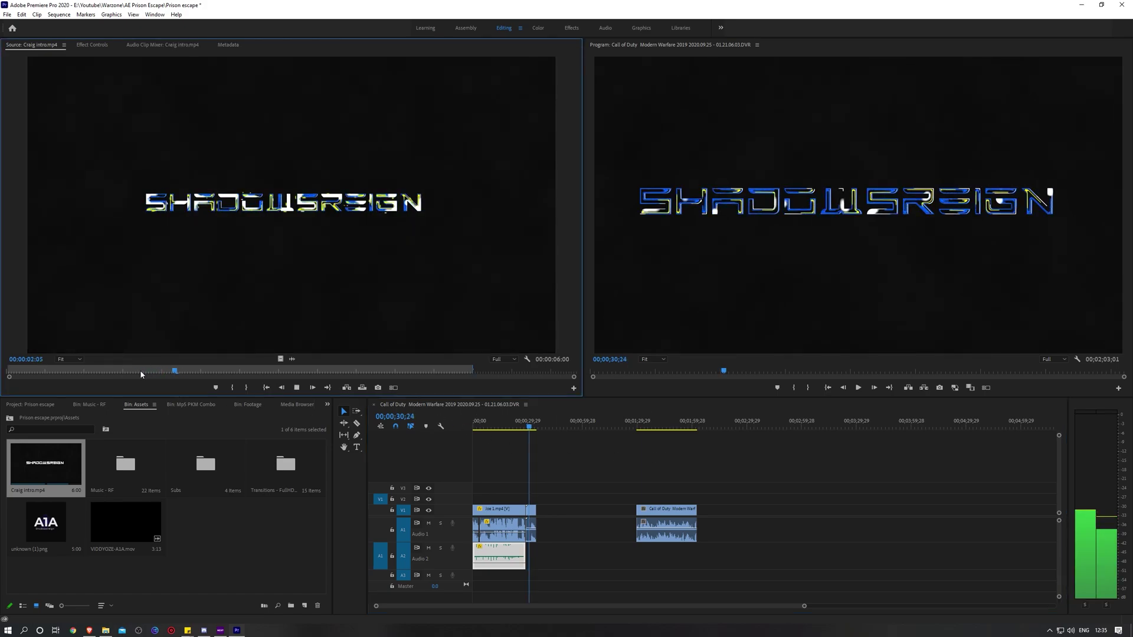
key(space)
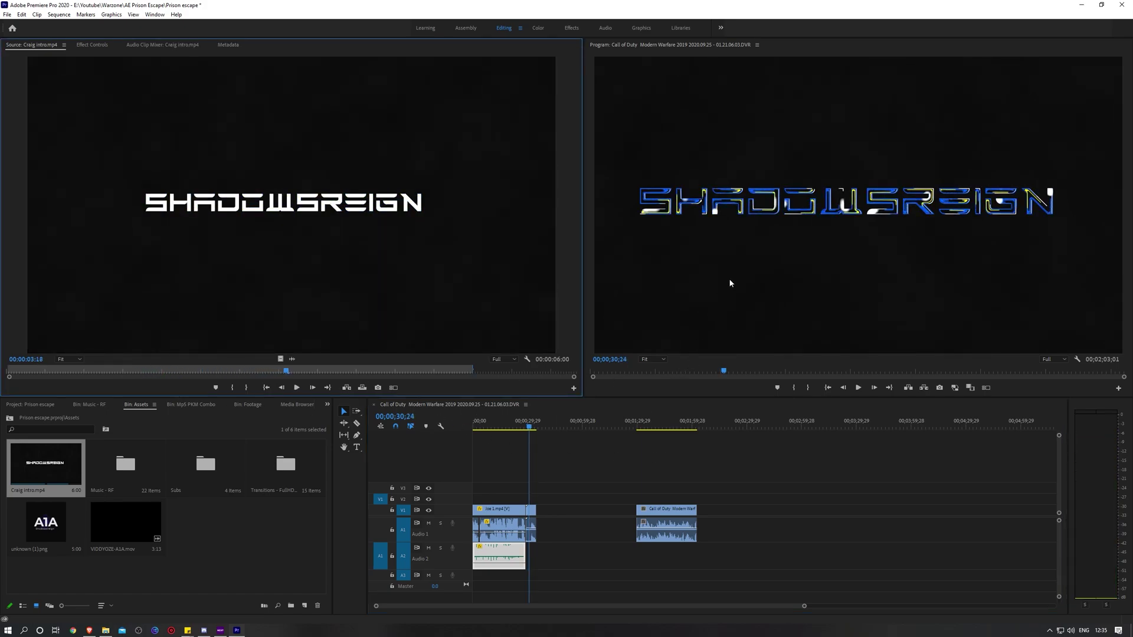
- Set the Program monitor's zoom level to 25%
click(1059, 361)
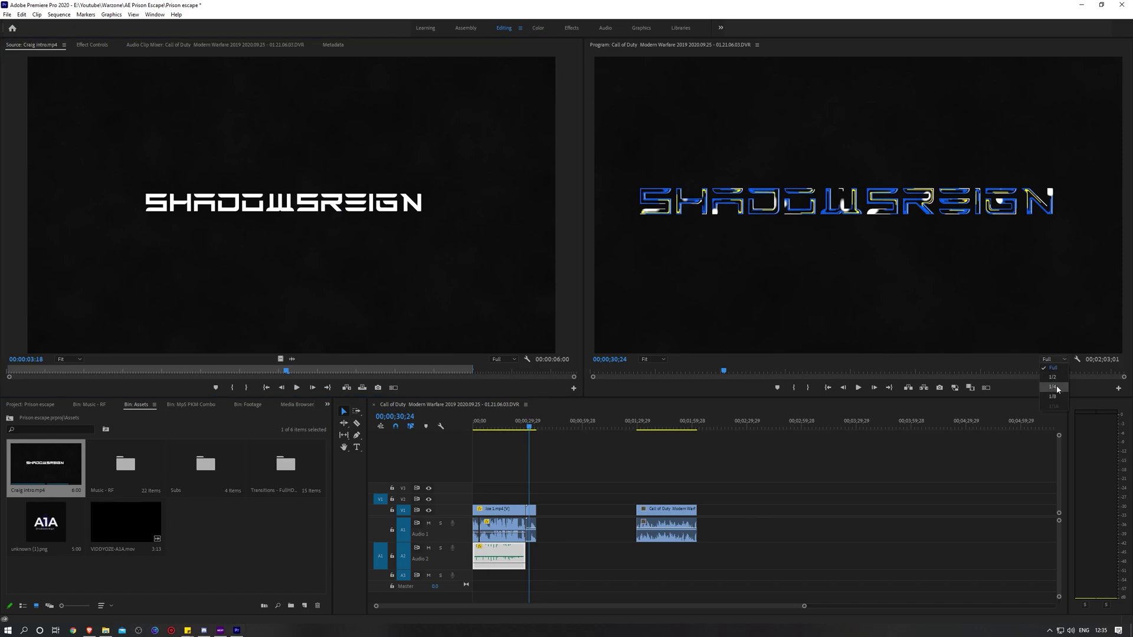
click(797, 298)
click(656, 361)
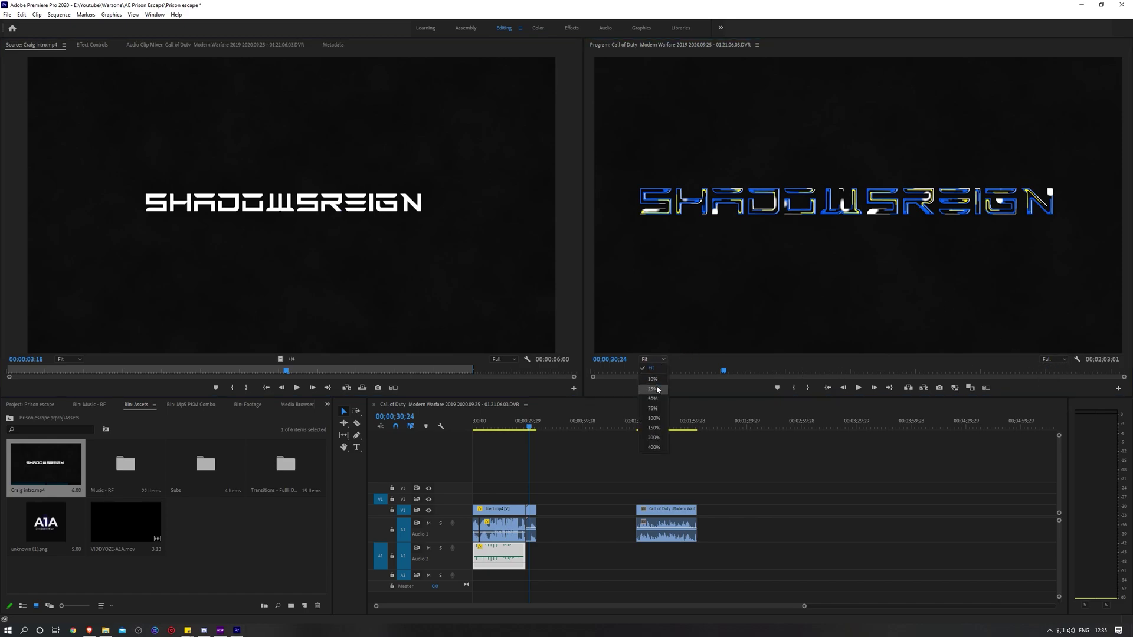
click(653, 389)
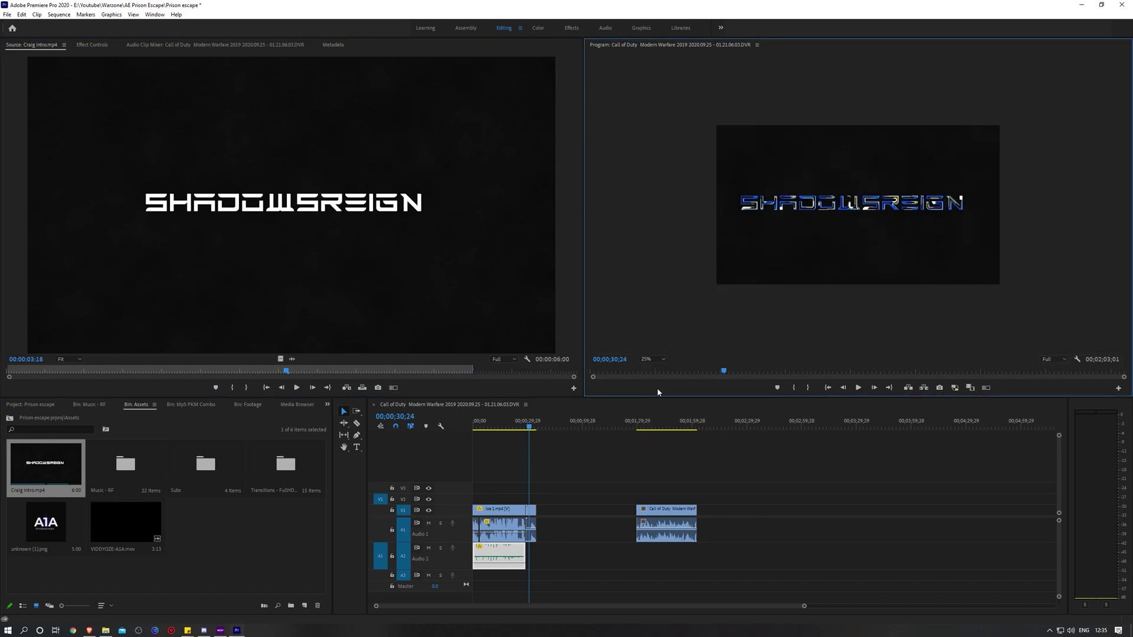
click(748, 272)
drag(645, 327, 716, 288)
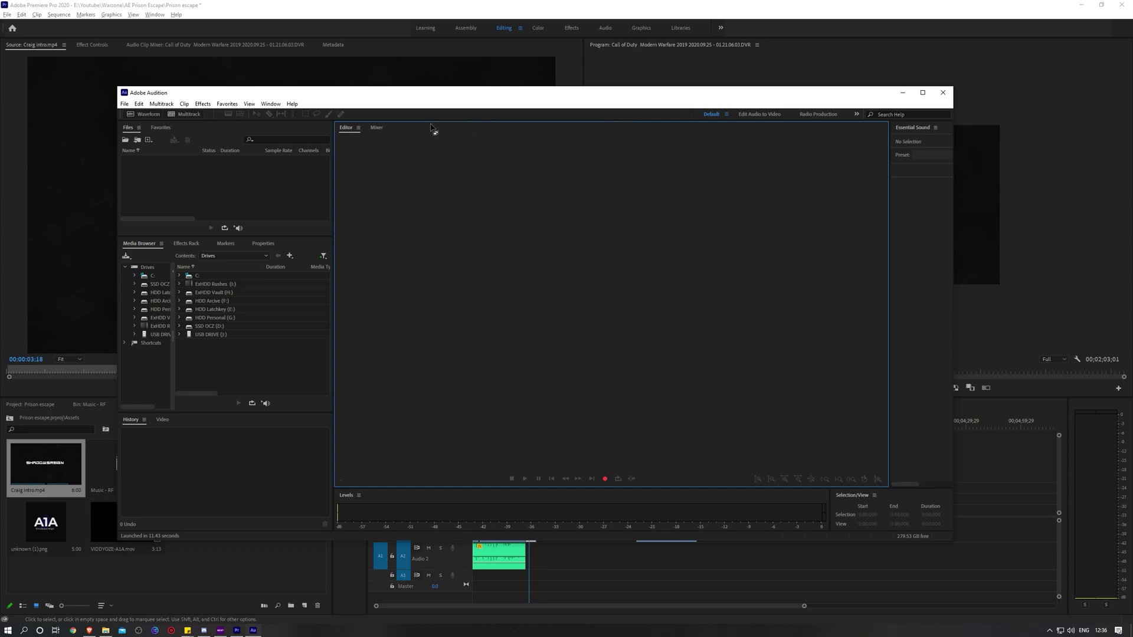
- Switch to Adobe Audition and arrange its window beside the AE Prison Escape folder window without overlap
drag(390, 97, 339, 34)
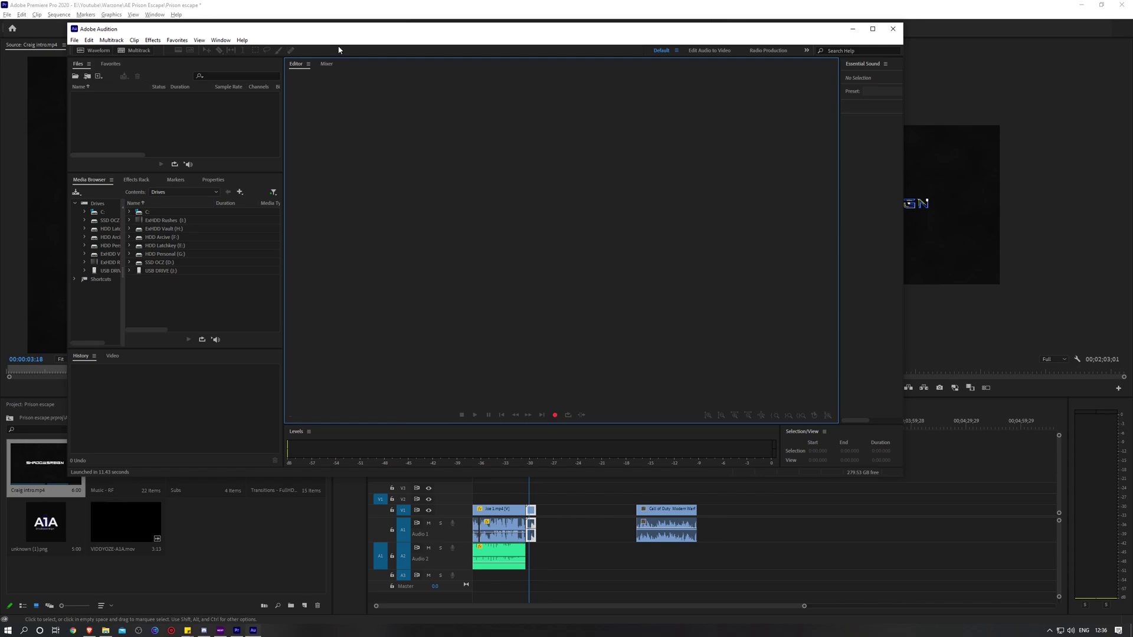
click(107, 632)
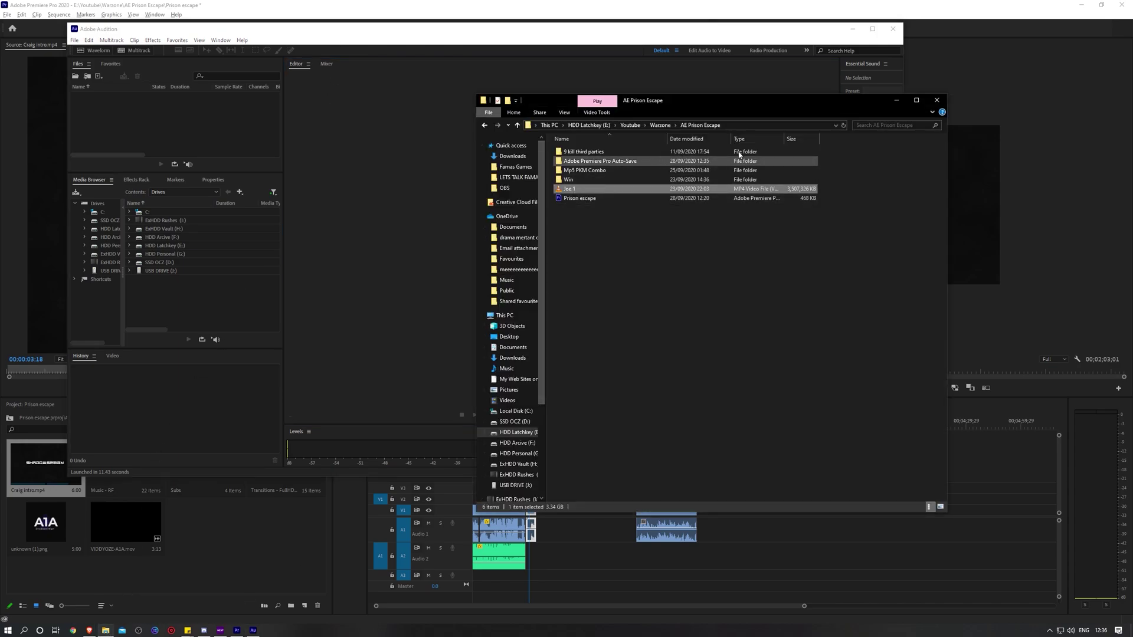
drag(716, 105, 1111, 256)
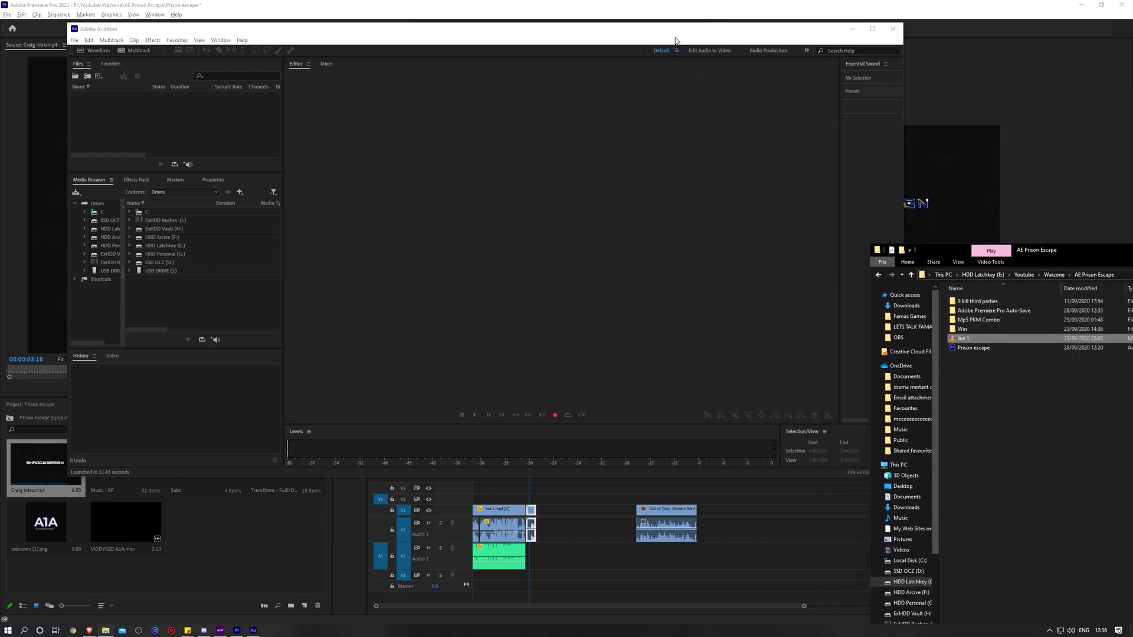
drag(673, 38, 640, 38)
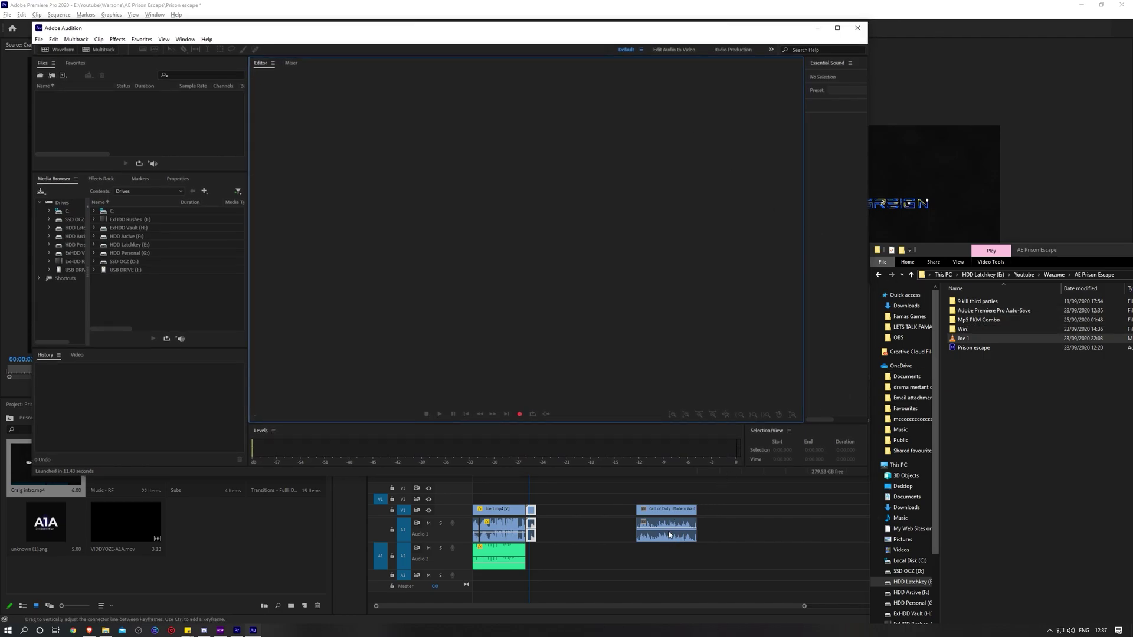
click(997, 405)
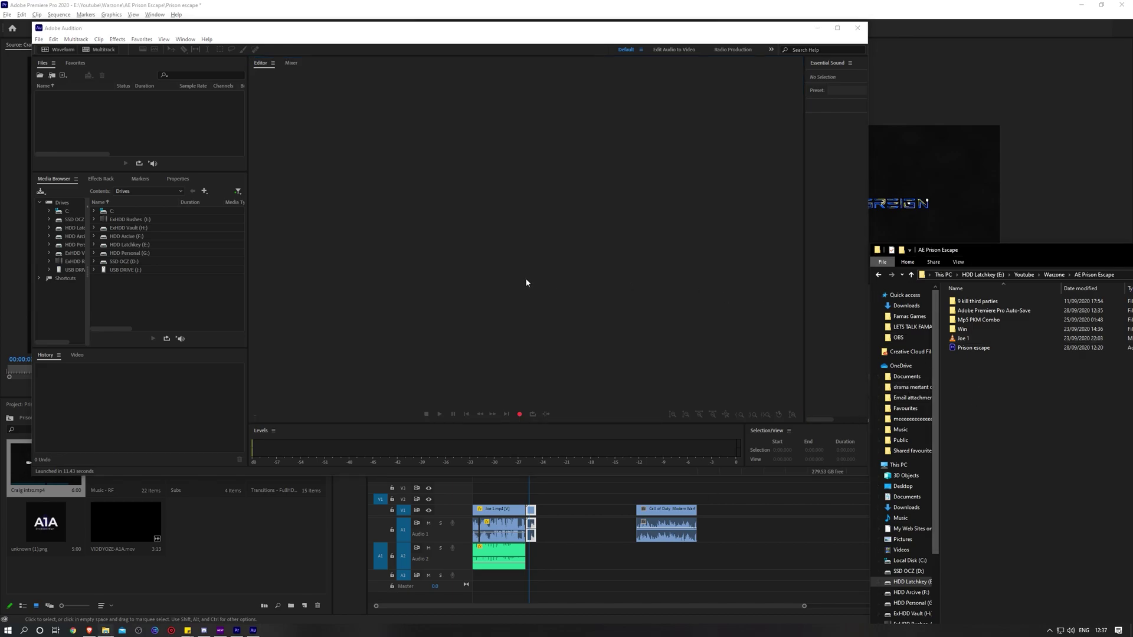
- Create a stereo, 32-bit float audio file named PE Intro at 48000 Hz and record the first voice-over take
click(519, 414)
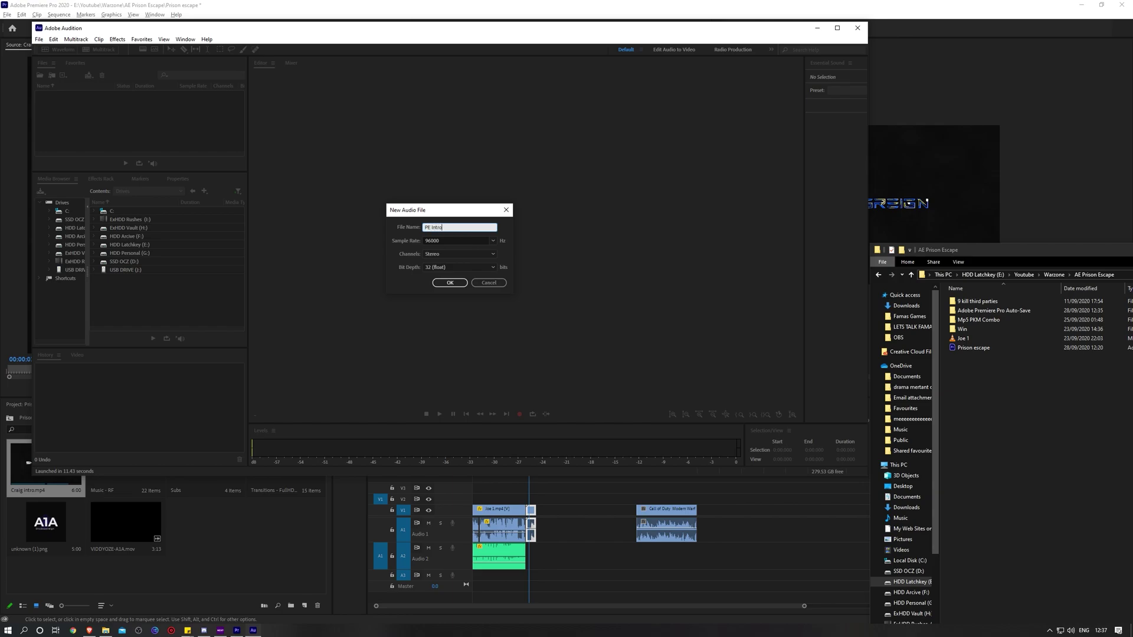
click(495, 241)
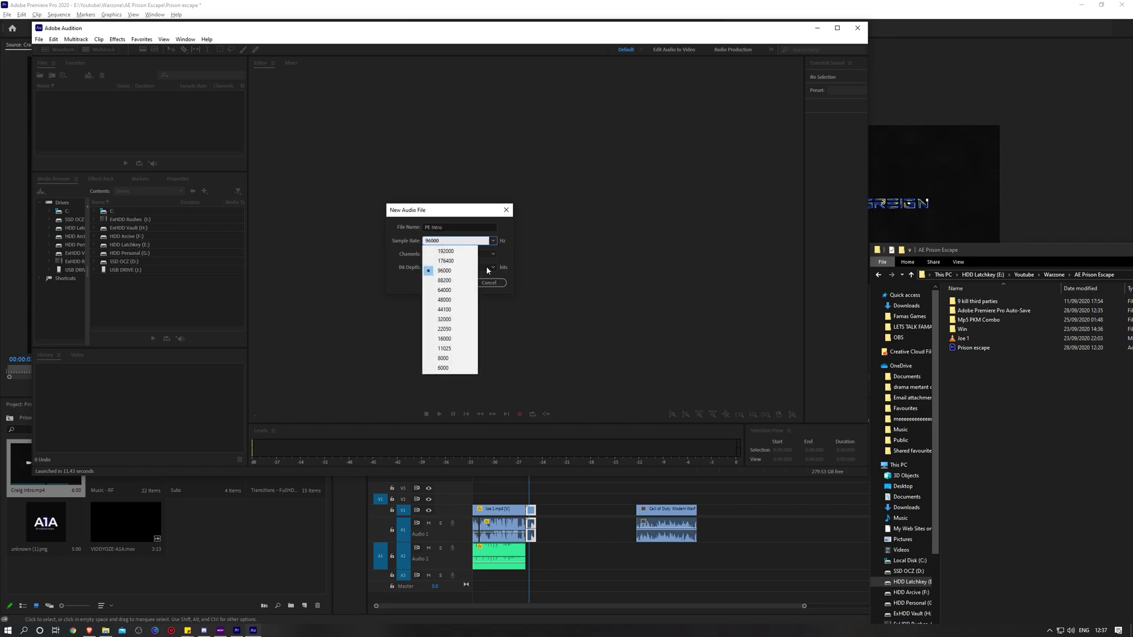
click(453, 301)
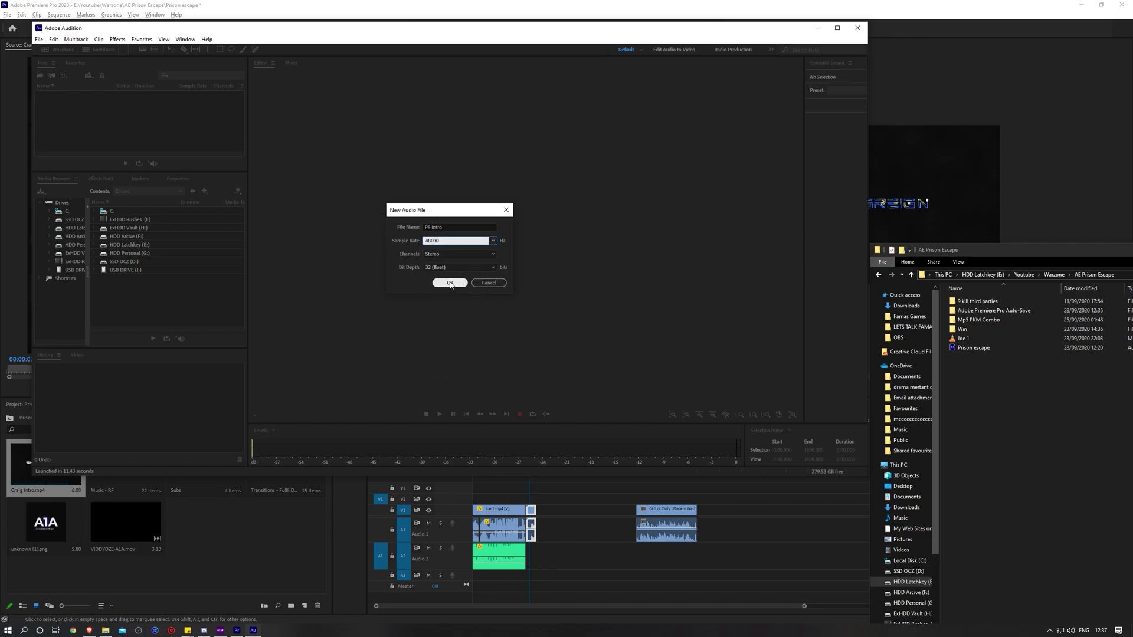
click(450, 283)
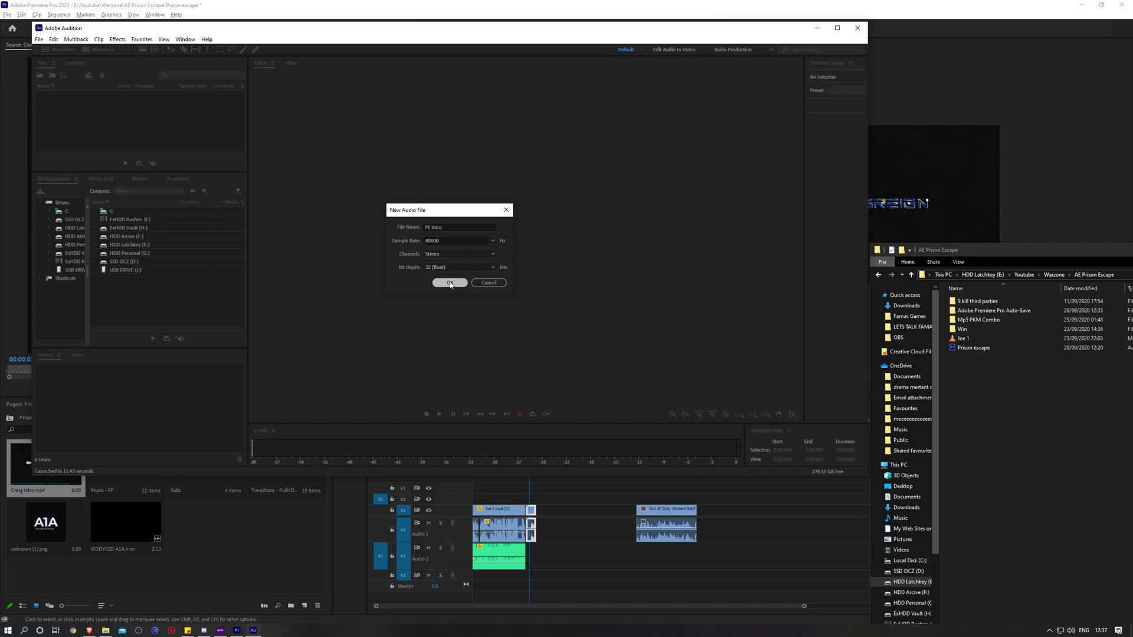
key(shift+space)
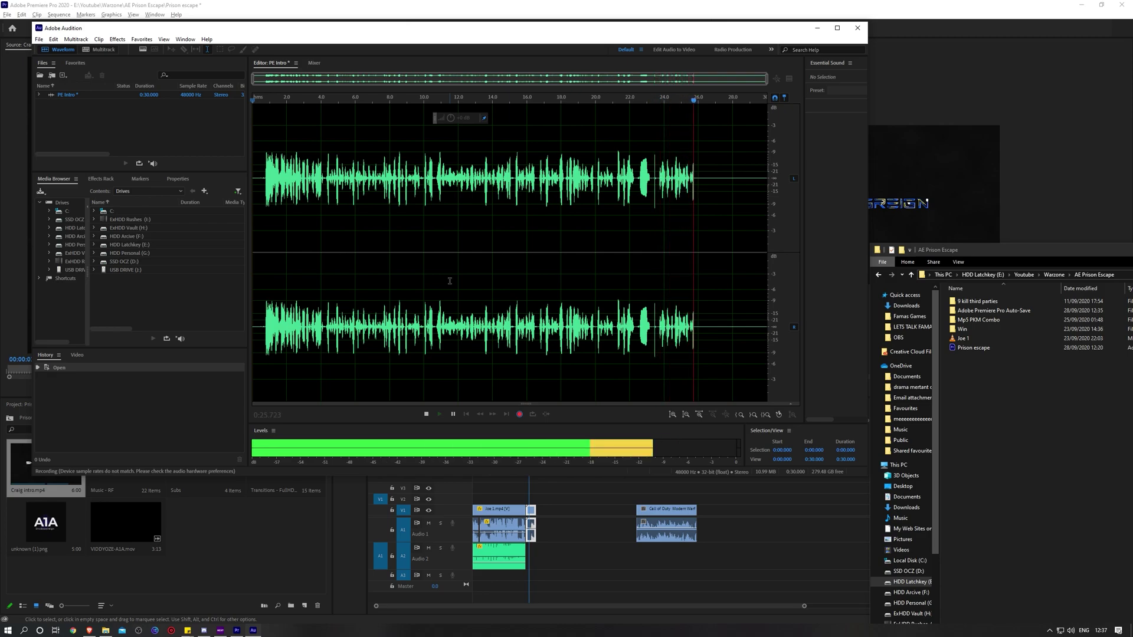
key(space)
- Listen to the end of the take and delete the audio from about 21 seconds to the end
click(677, 326)
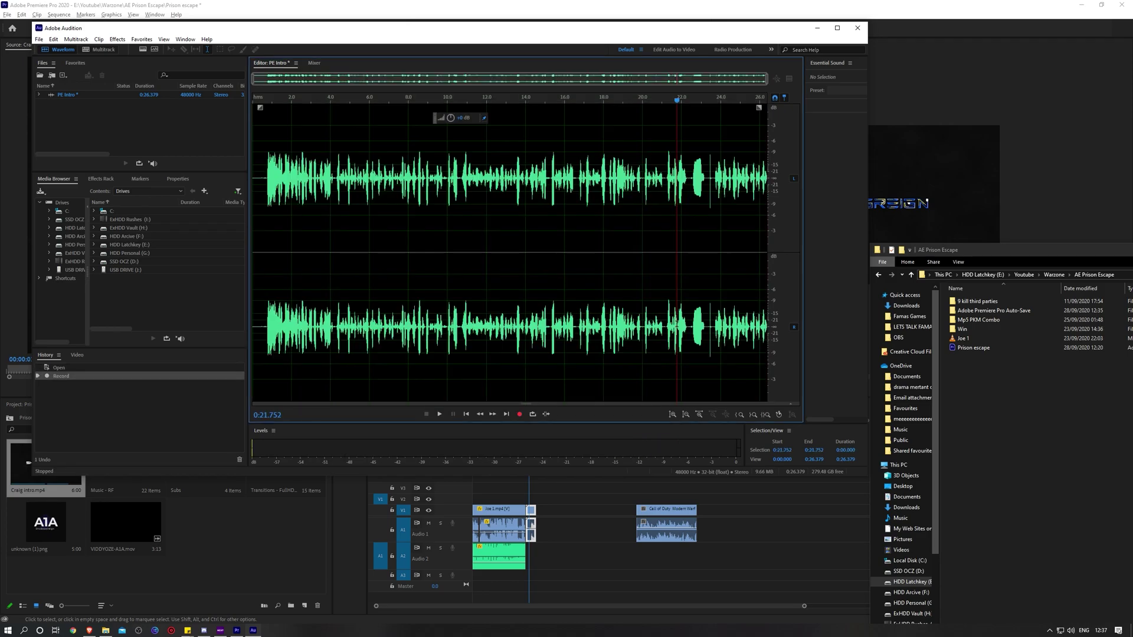
key(space)
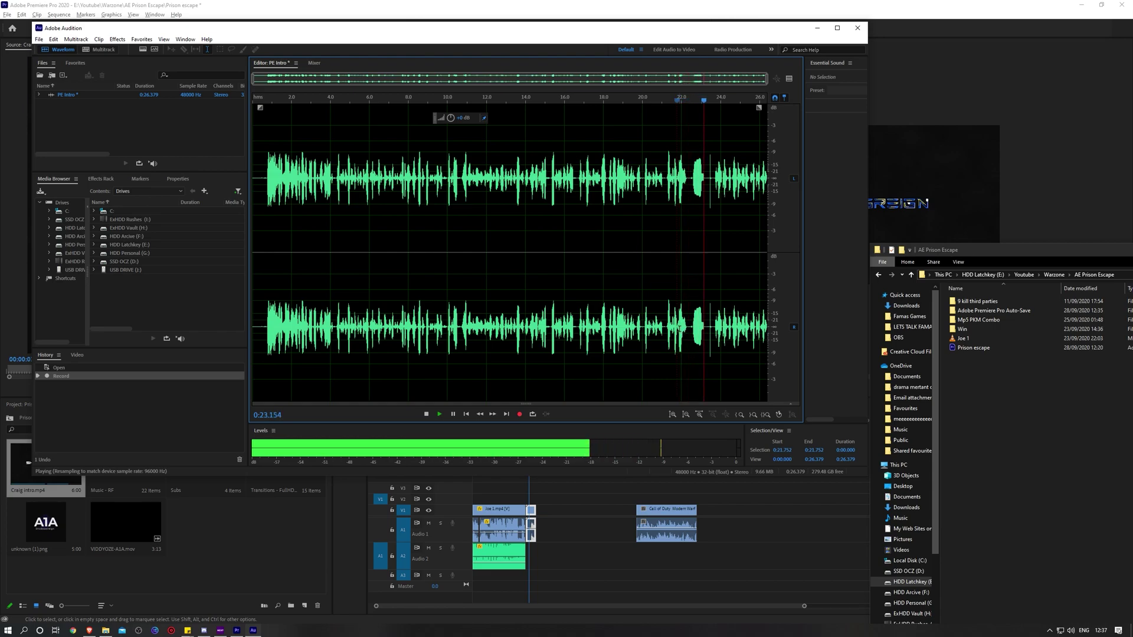
key(space)
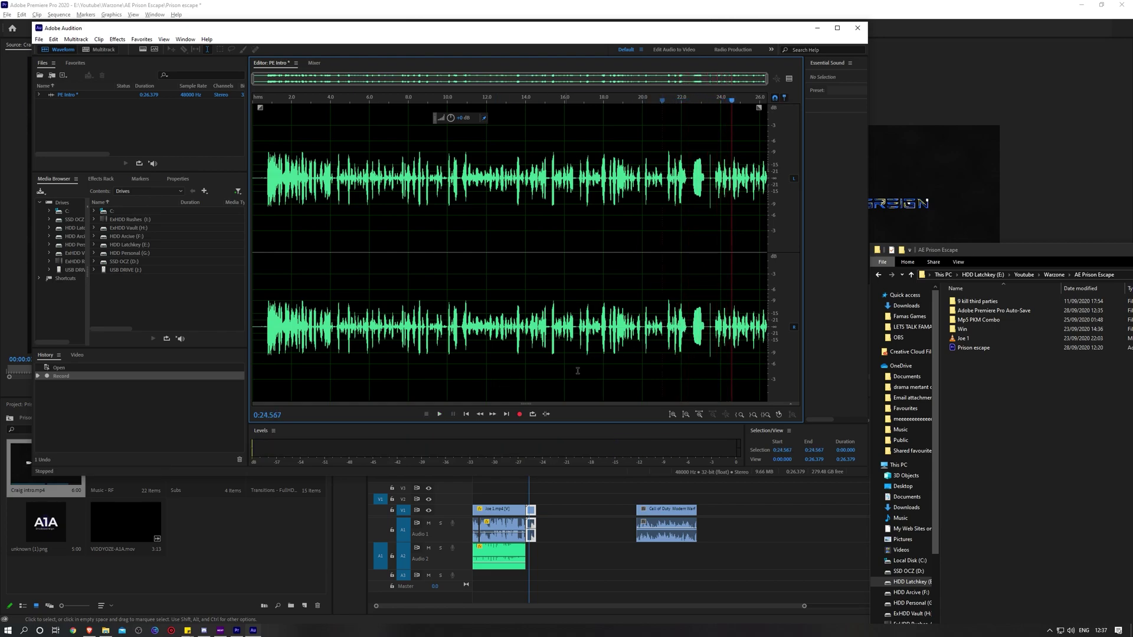
key(space)
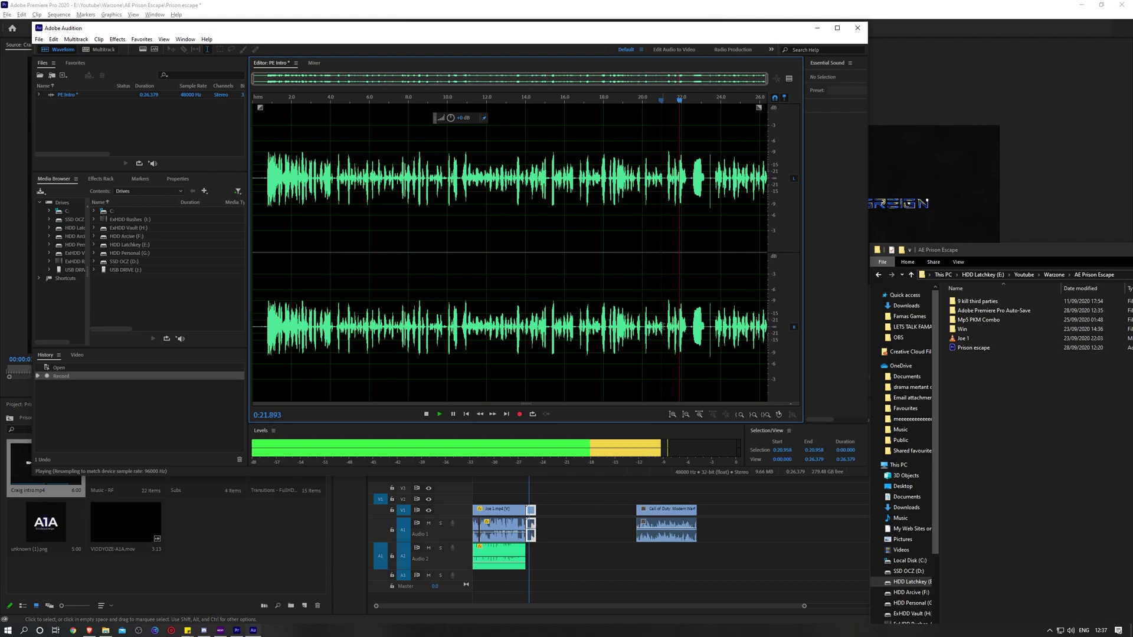
key(space)
drag(664, 329, 769, 341)
key(Delete)
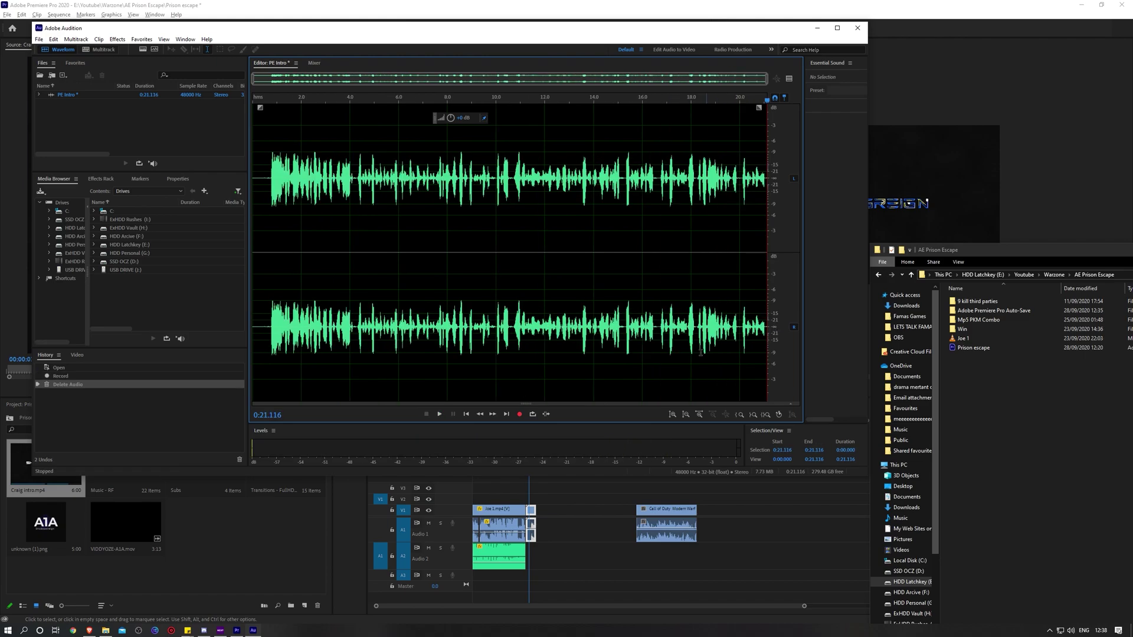
- Record the rest of the voice-over from the end of the file and delete the short gap at the join near 0:21
click(519, 415)
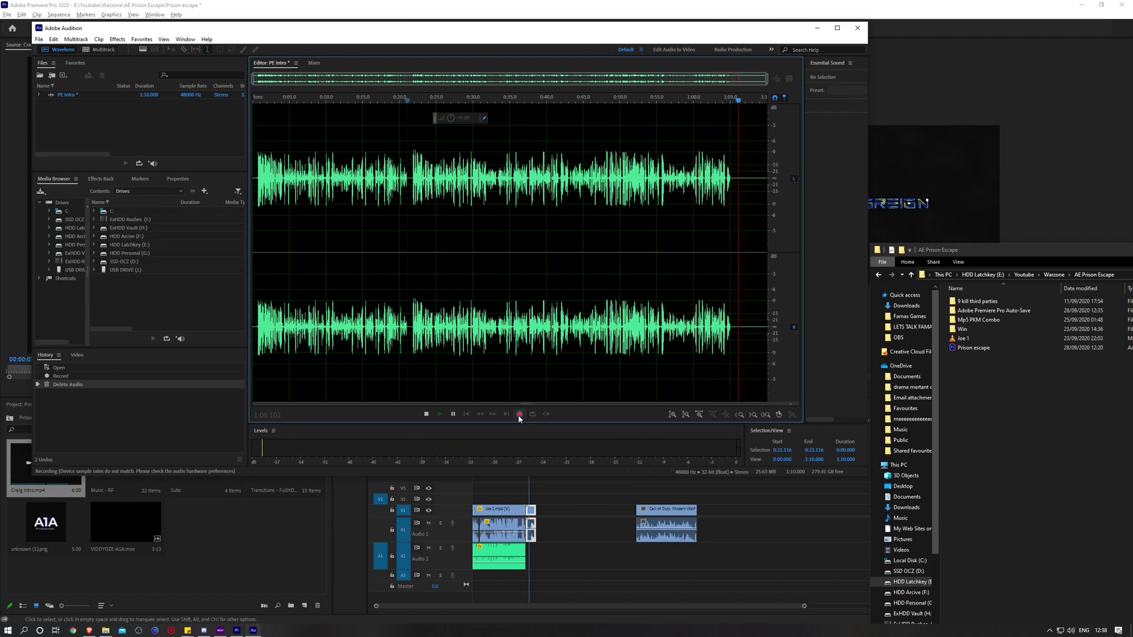
click(519, 416)
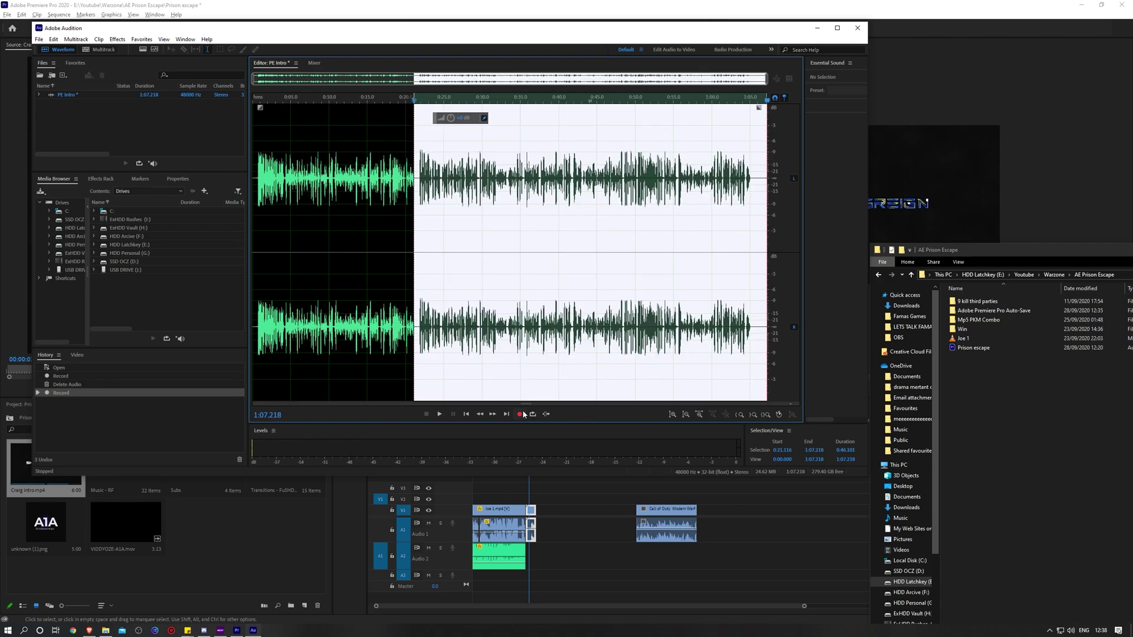
click(293, 340)
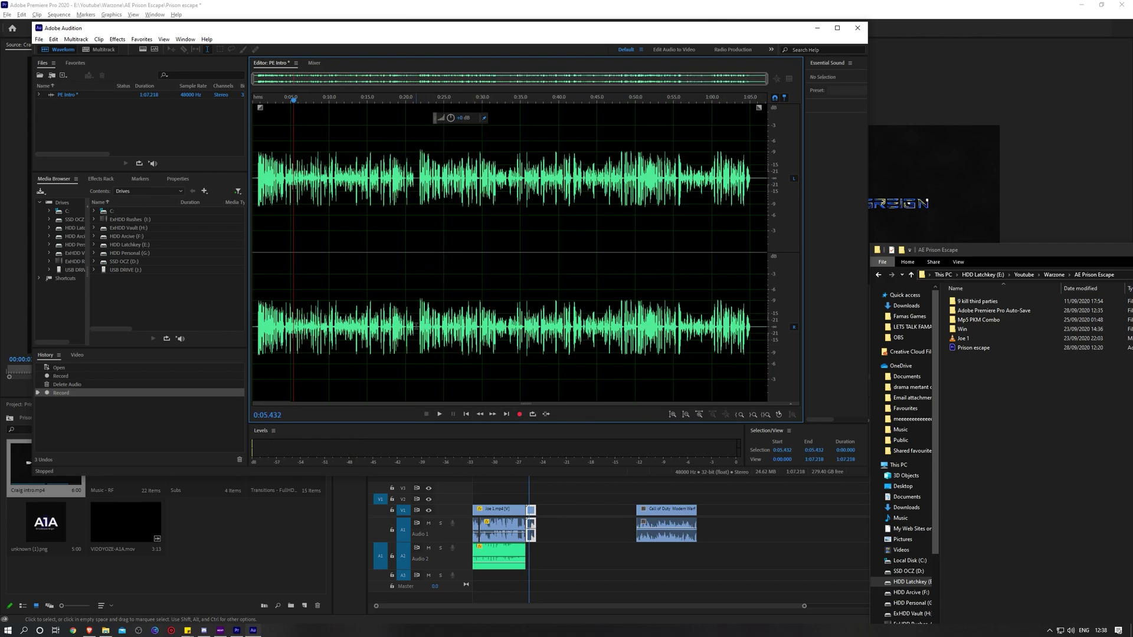
drag(417, 324, 419, 326)
key(Delete)
key(Delete)
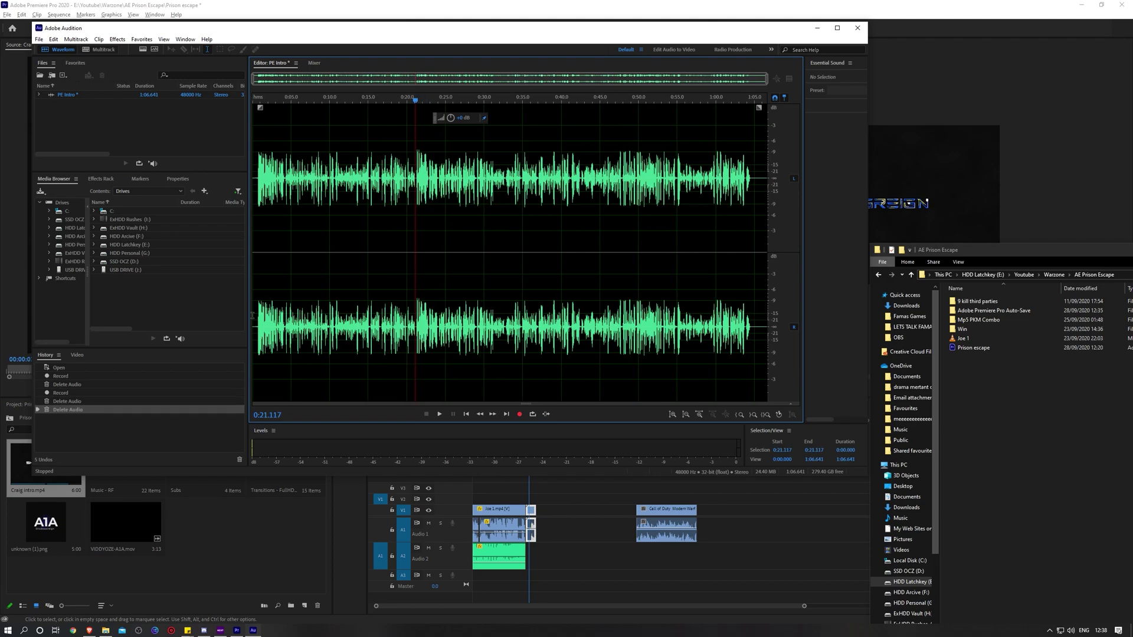
- Play the start of the recording, stop it, and save it as PE Intro in Wave PCM format in the Warzone AE Prison Escape folder
click(439, 415)
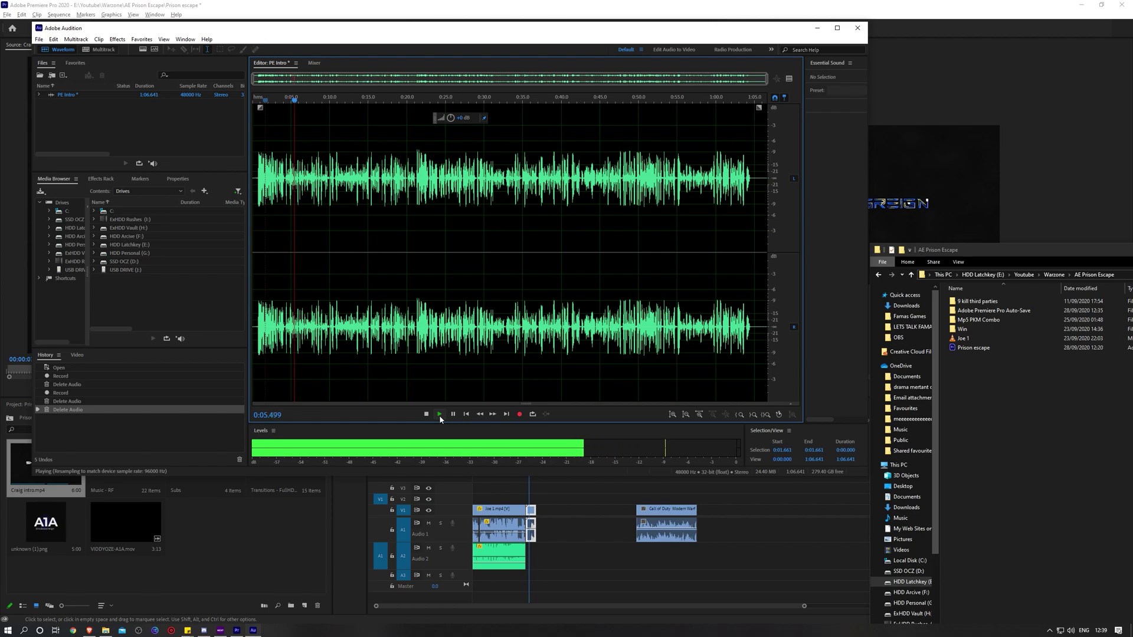
click(427, 415)
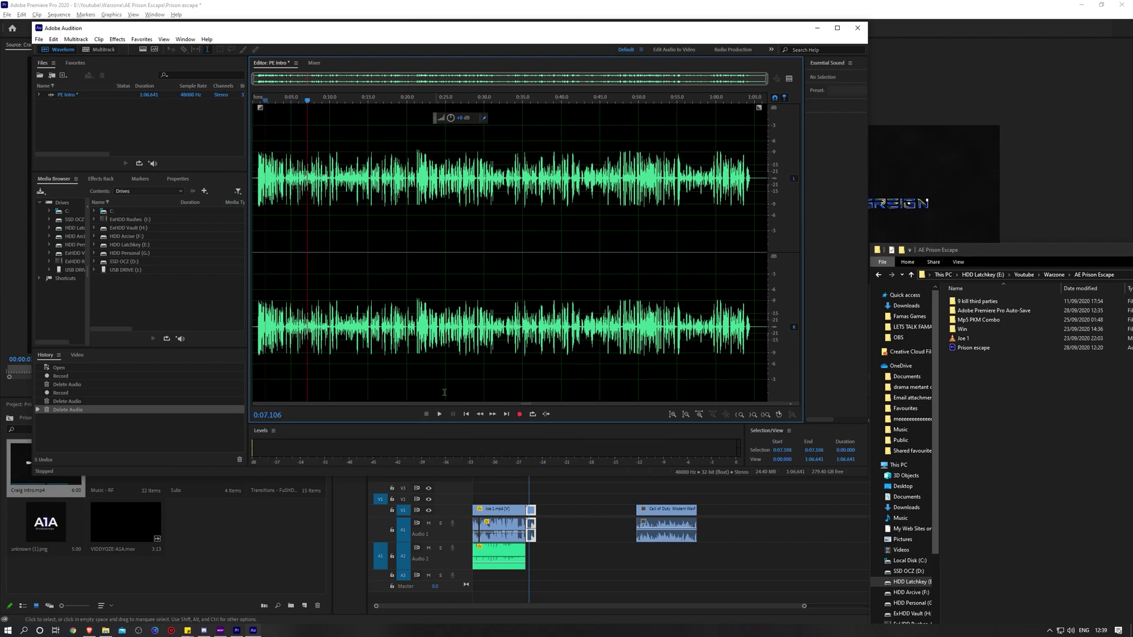
click(39, 39)
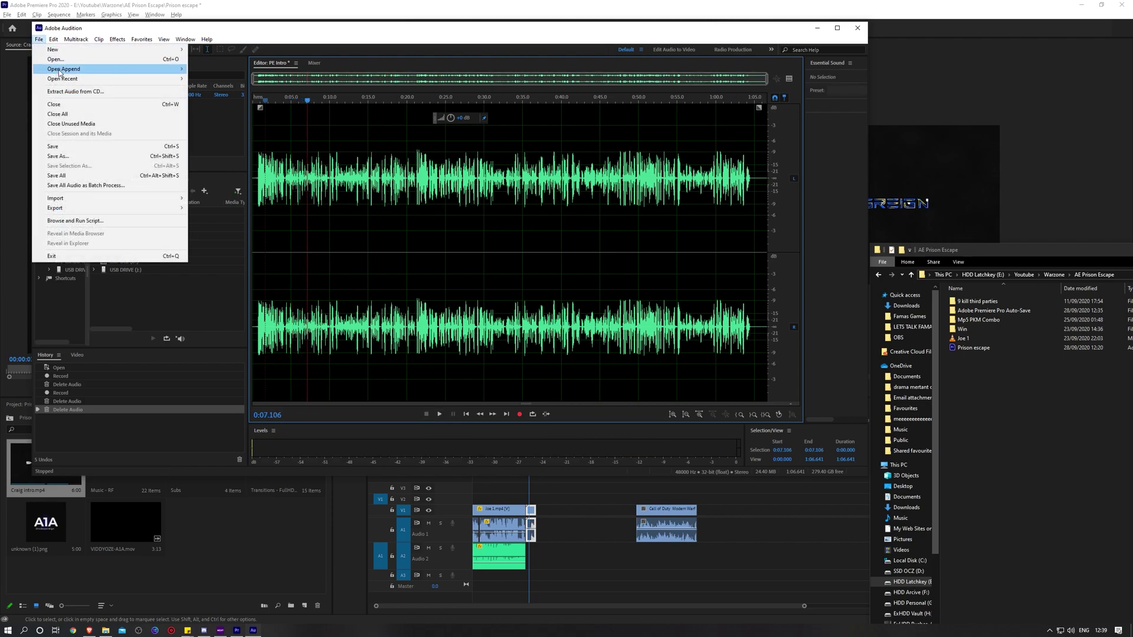
click(64, 149)
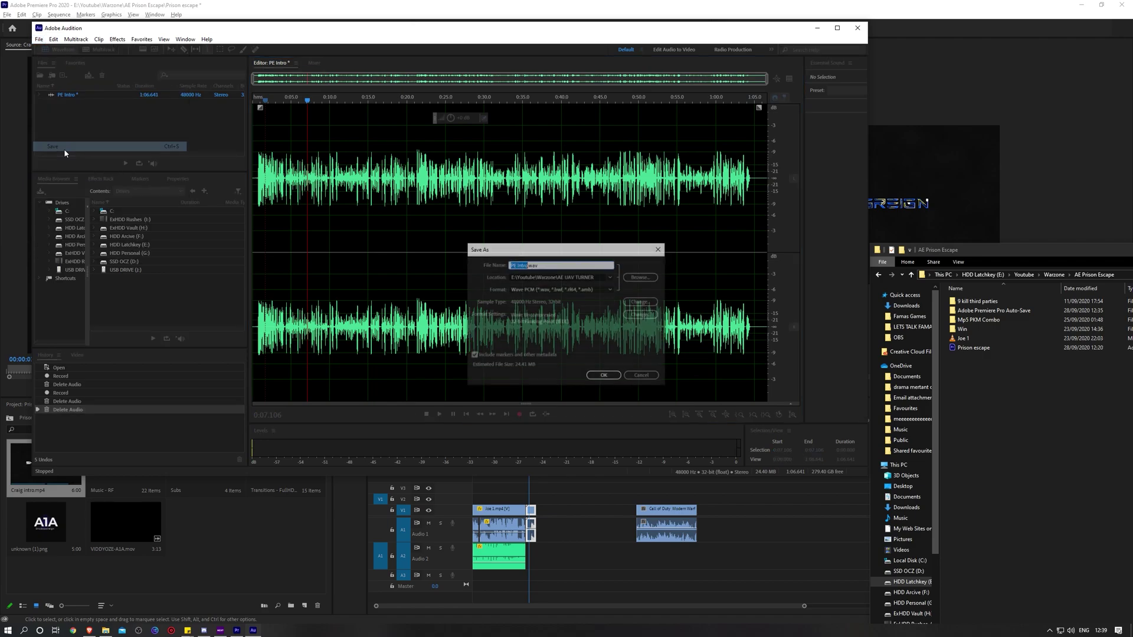
click(641, 277)
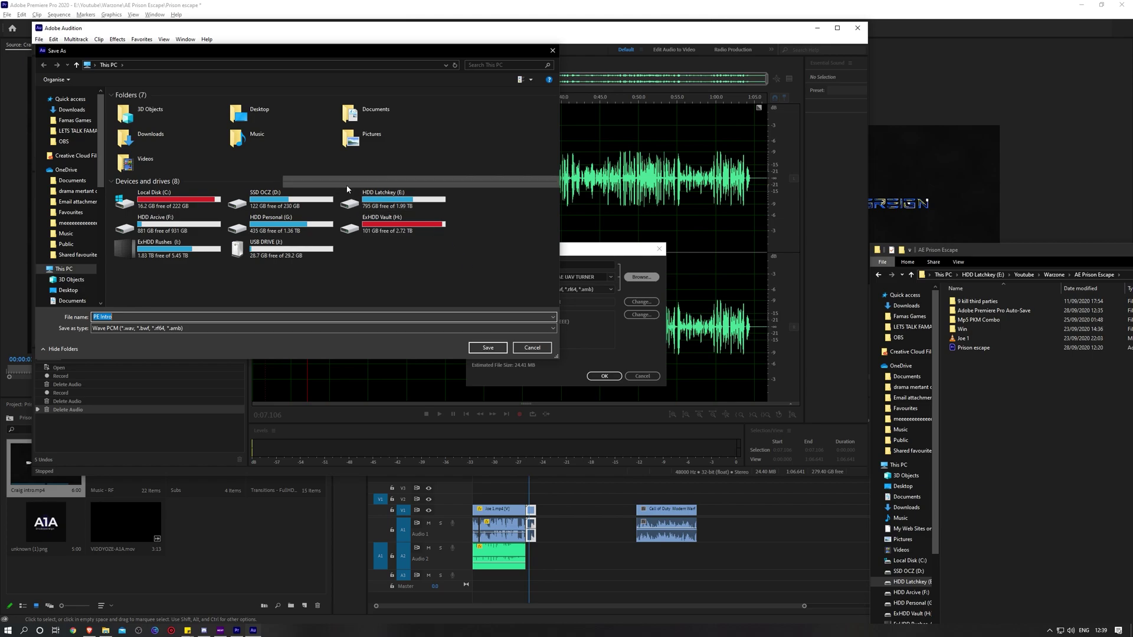
double_click(384, 201)
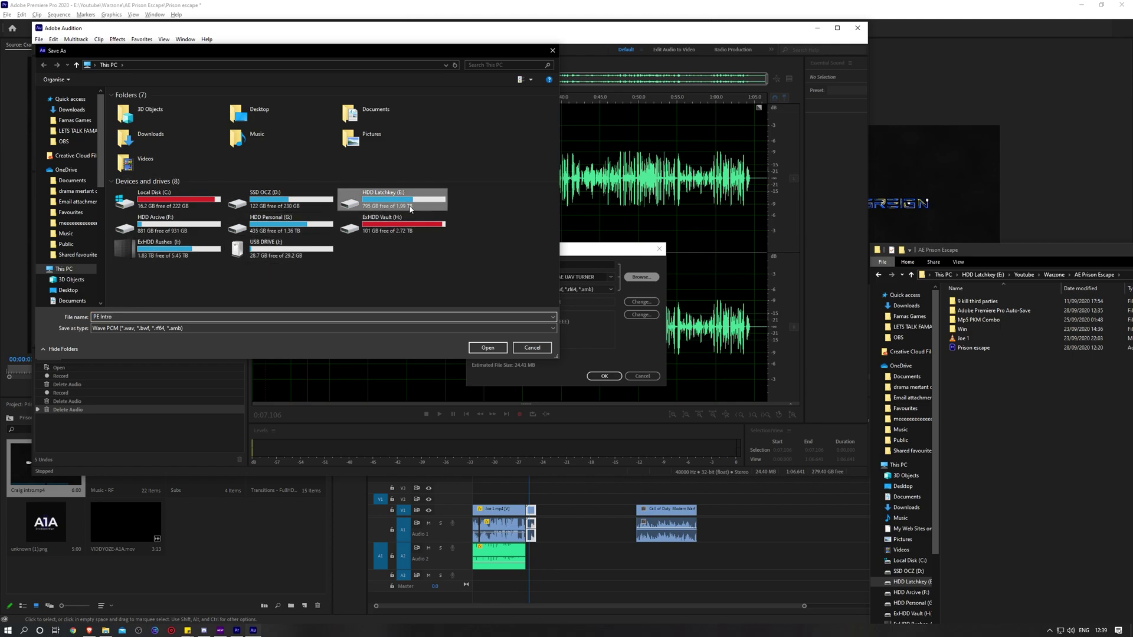
double_click(155, 199)
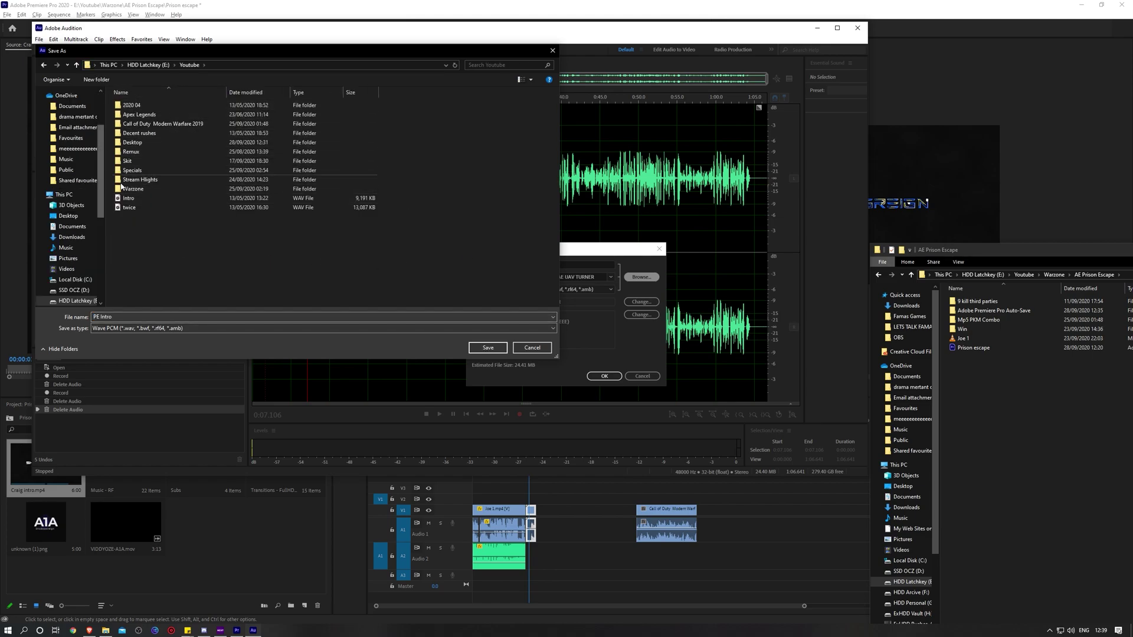
click(139, 190)
double_click(140, 192)
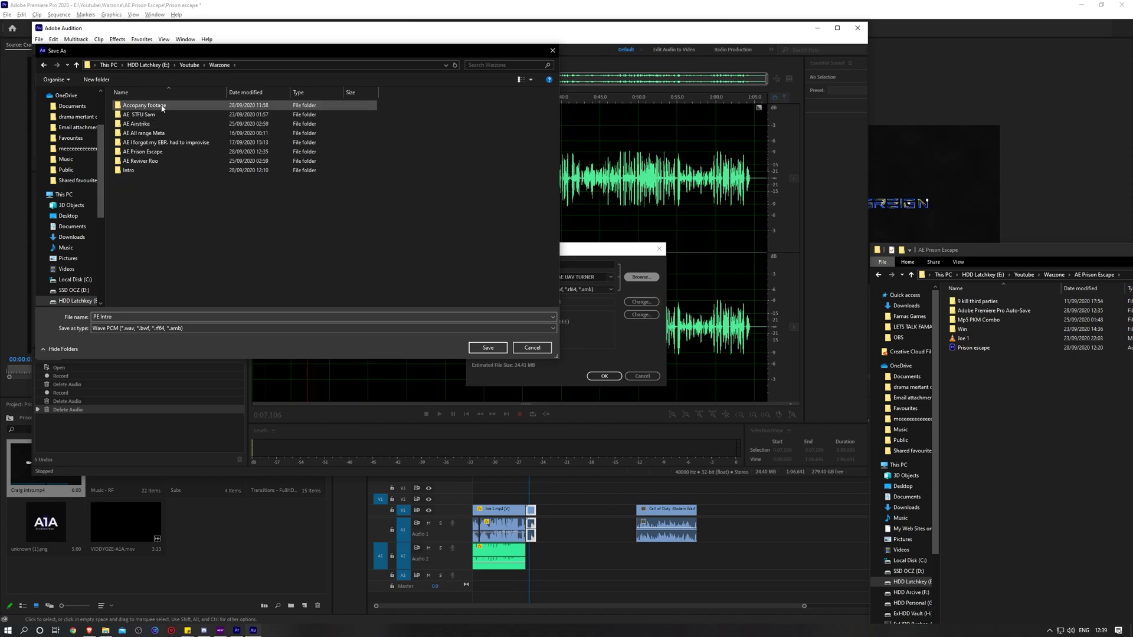
double_click(163, 154)
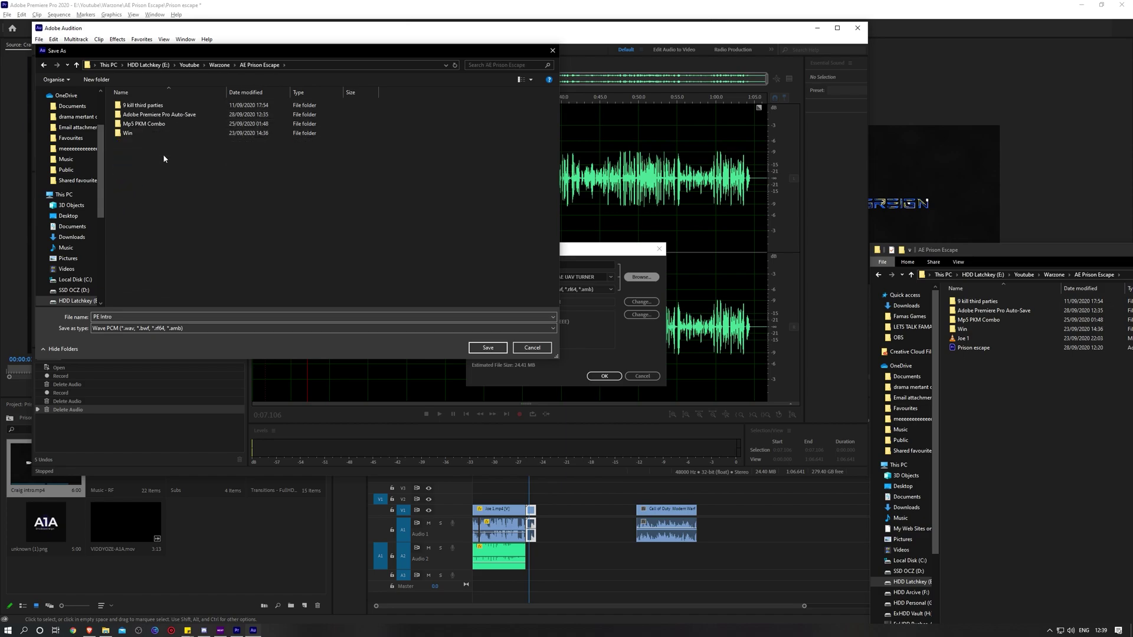
click(480, 350)
click(603, 377)
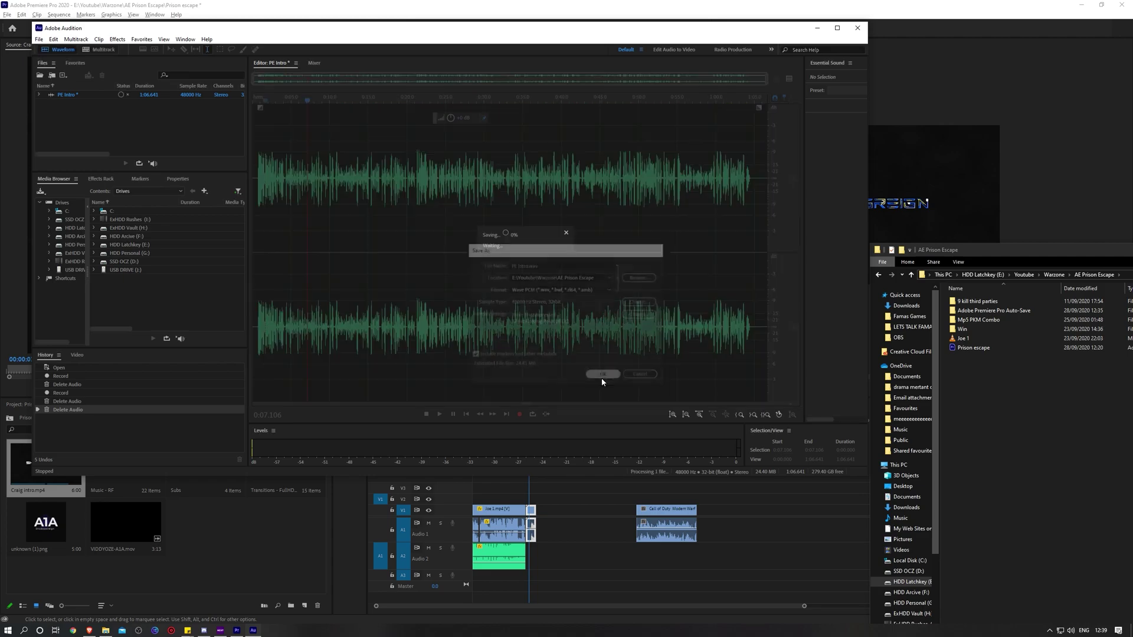
- Switch to Premiere Pro, import the PE Intro WAV file from the AE Prison Escape folder into the Assets bin and open it for preview
click(818, 29)
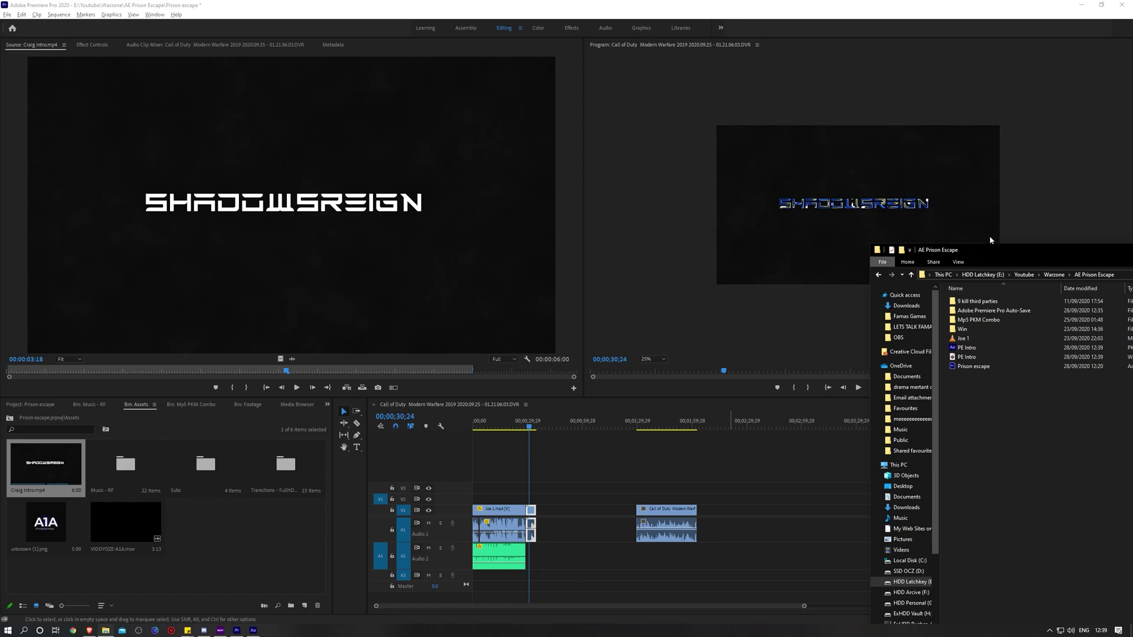
drag(1047, 249, 874, 161)
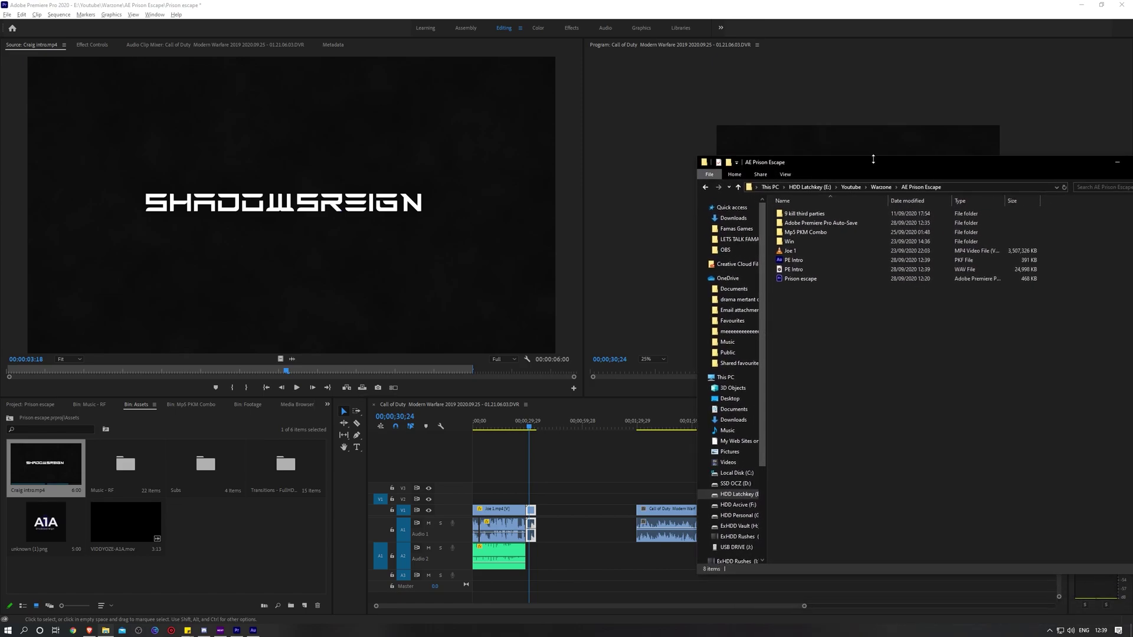
drag(793, 269, 235, 554)
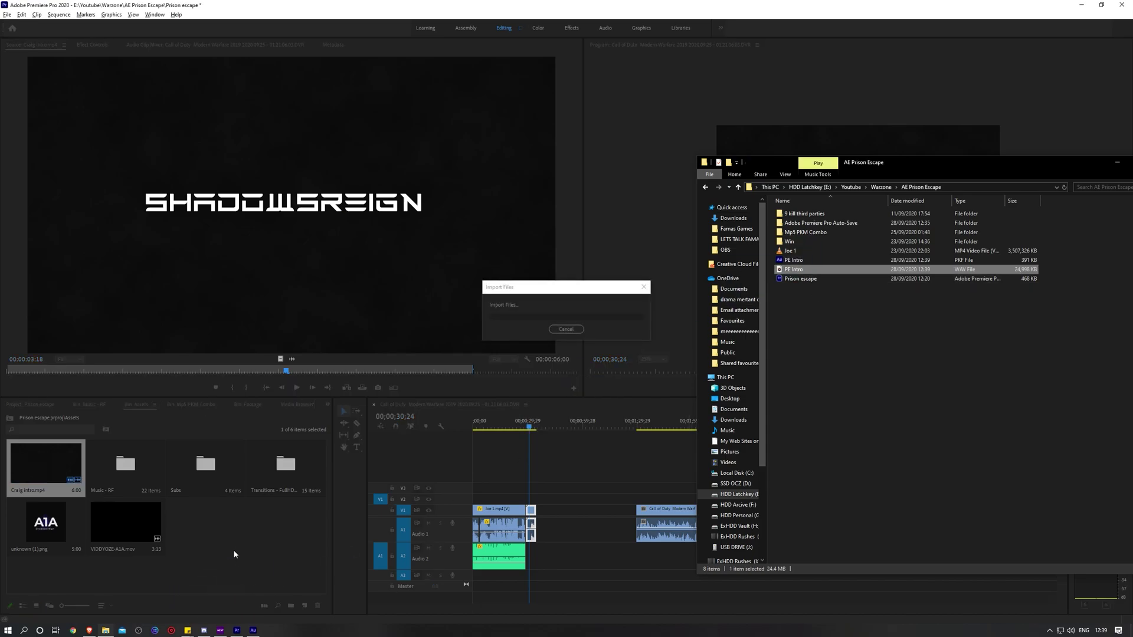
click(267, 532)
double_click(197, 529)
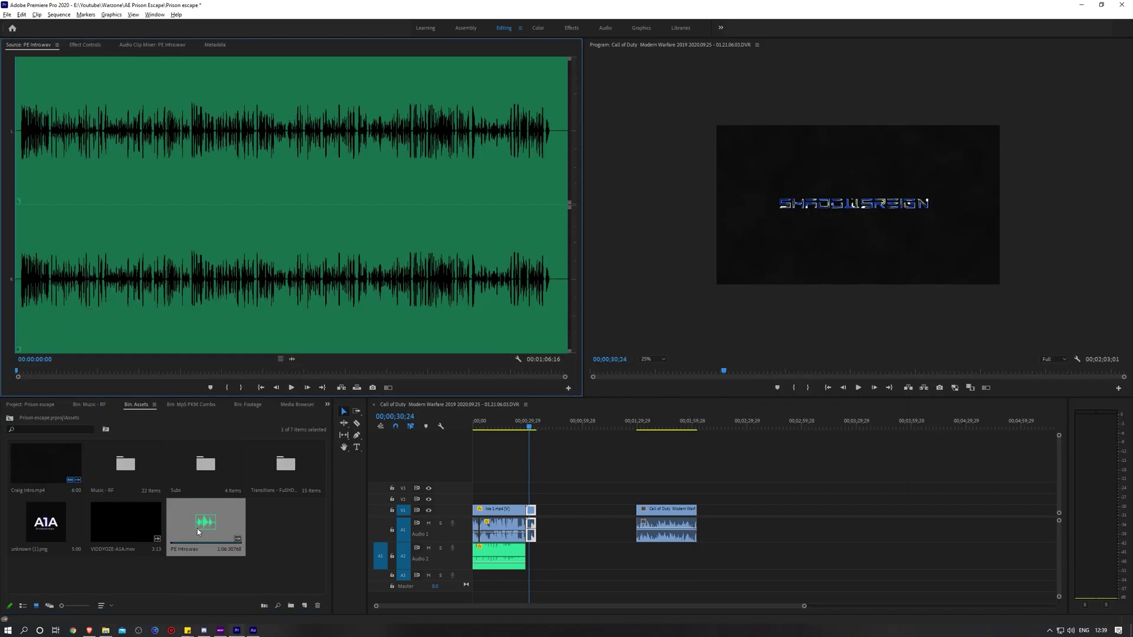
- Mark the out point of PE Intro.wav at 00:01:04:16 and place it on Audio 2 starting at the intro clip's end
click(548, 373)
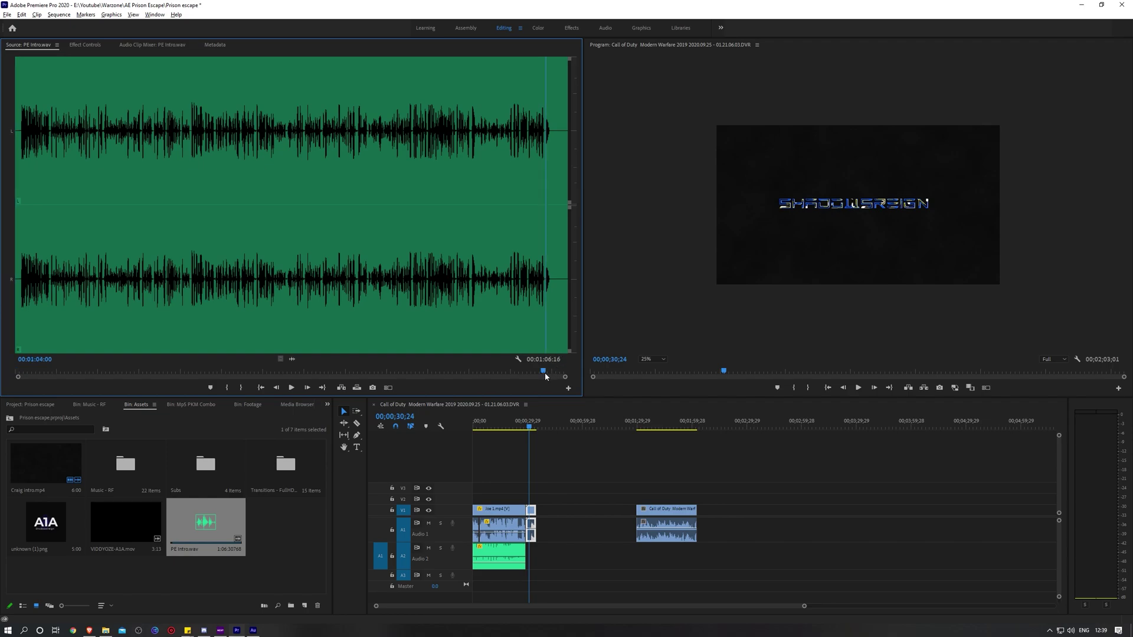
key(o)
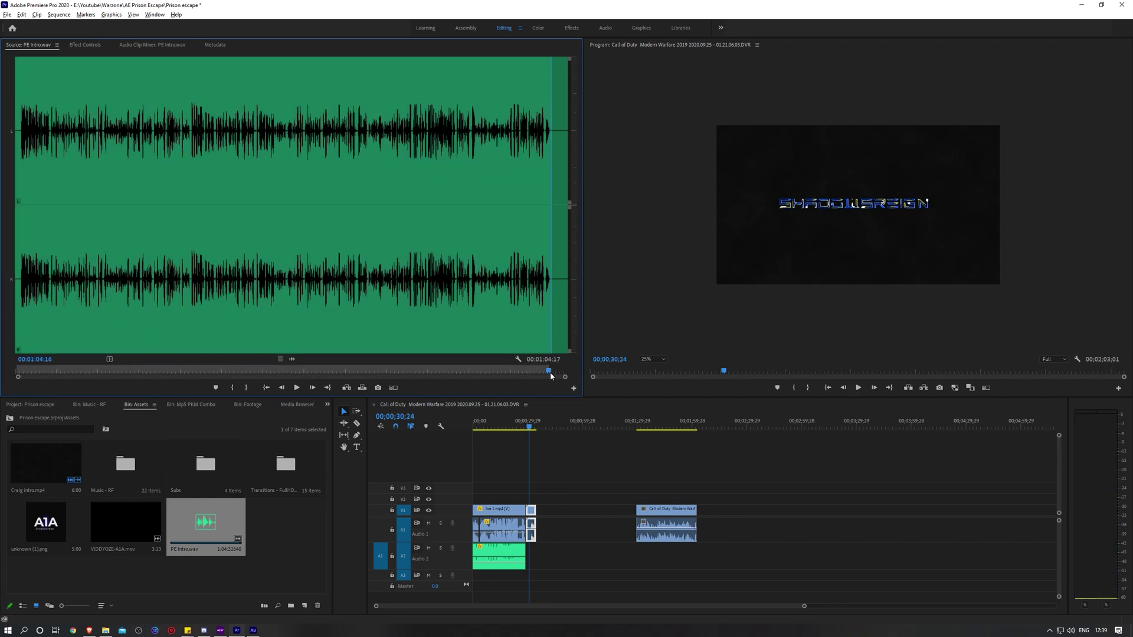
drag(244, 225, 542, 224)
drag(453, 484, 621, 509)
- Align the gameplay clip's end with the voice-over's end and extend the gameplay to begin directly after the intro clip
click(652, 513)
drag(602, 425, 647, 429)
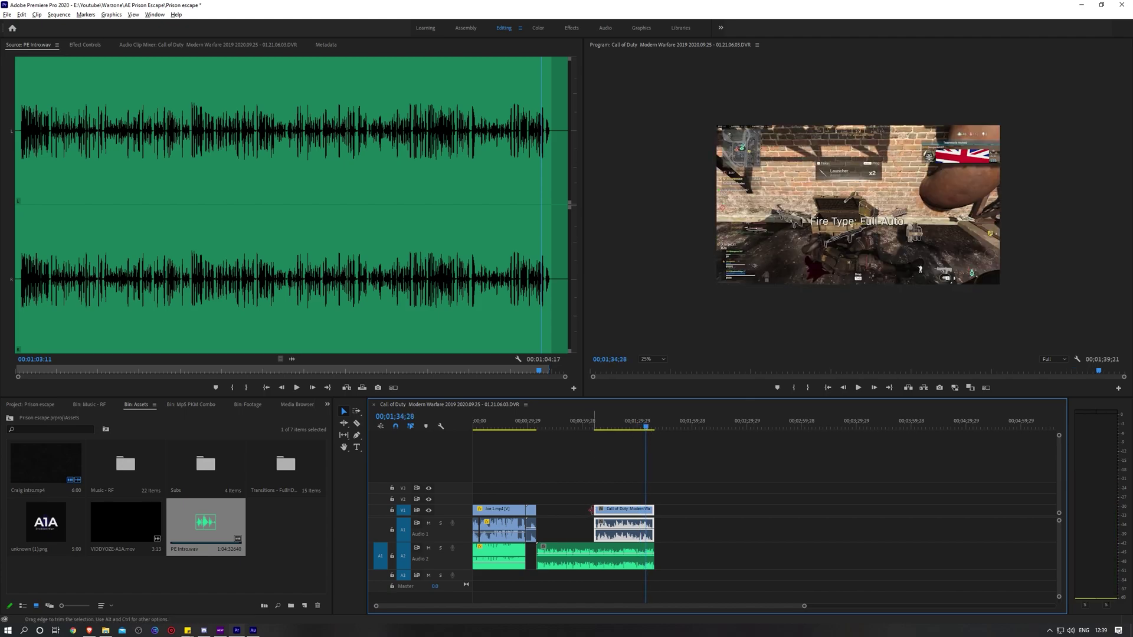
drag(596, 509, 536, 510)
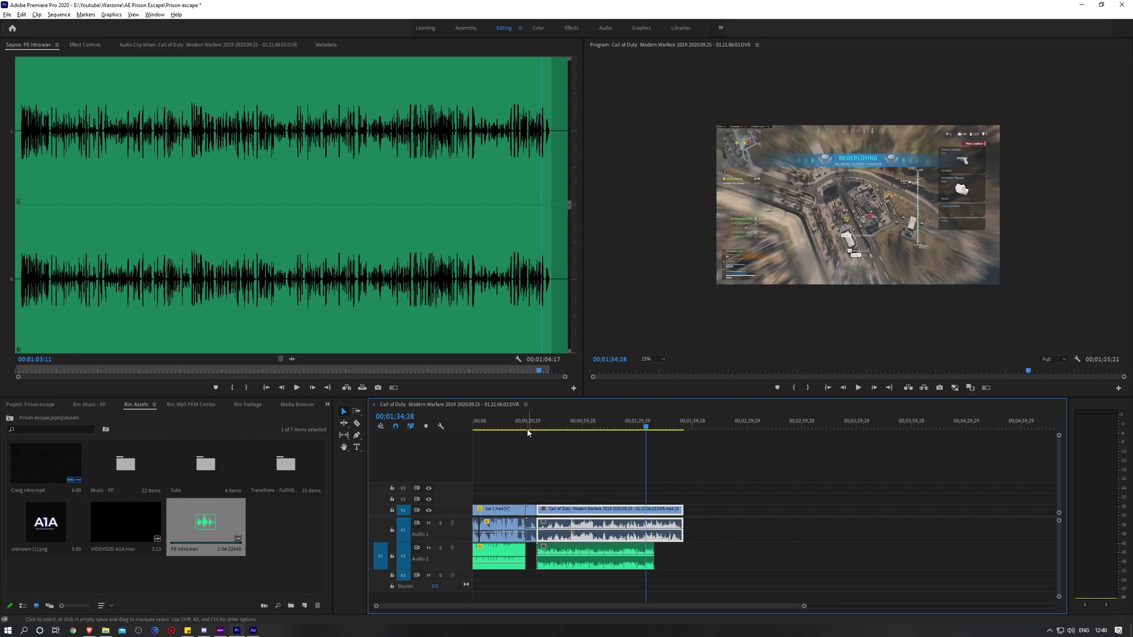
- Replace the gameplay audio on Audio 1 with the PE Intro voice-over, splitting only the gameplay's audio at the voice-over's end
drag(549, 421, 538, 420)
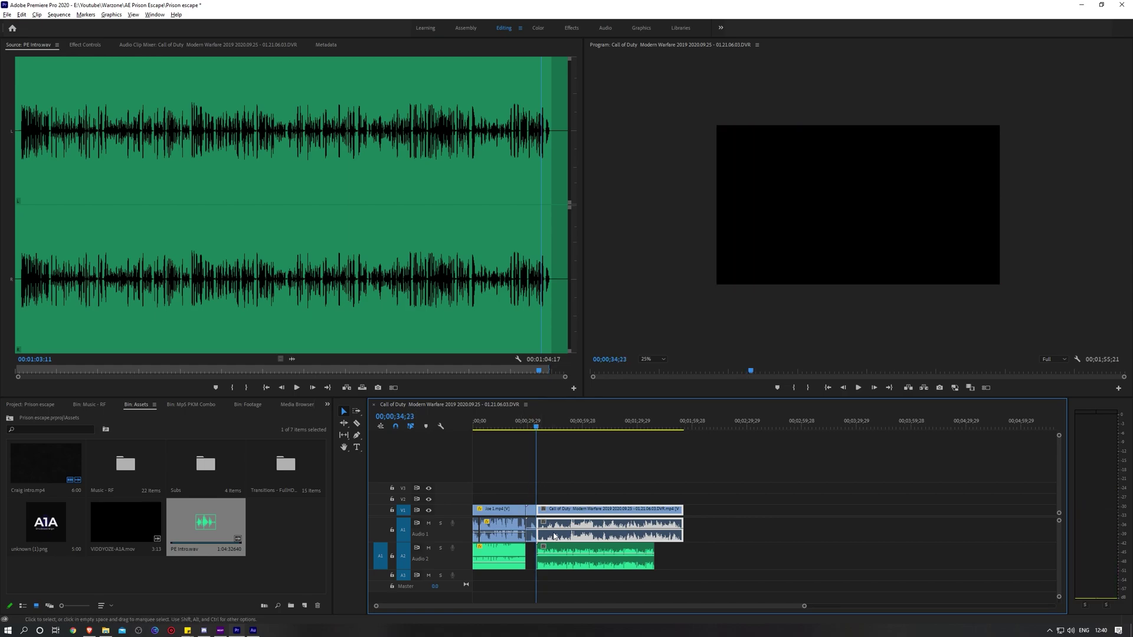
key(c)
click(658, 527)
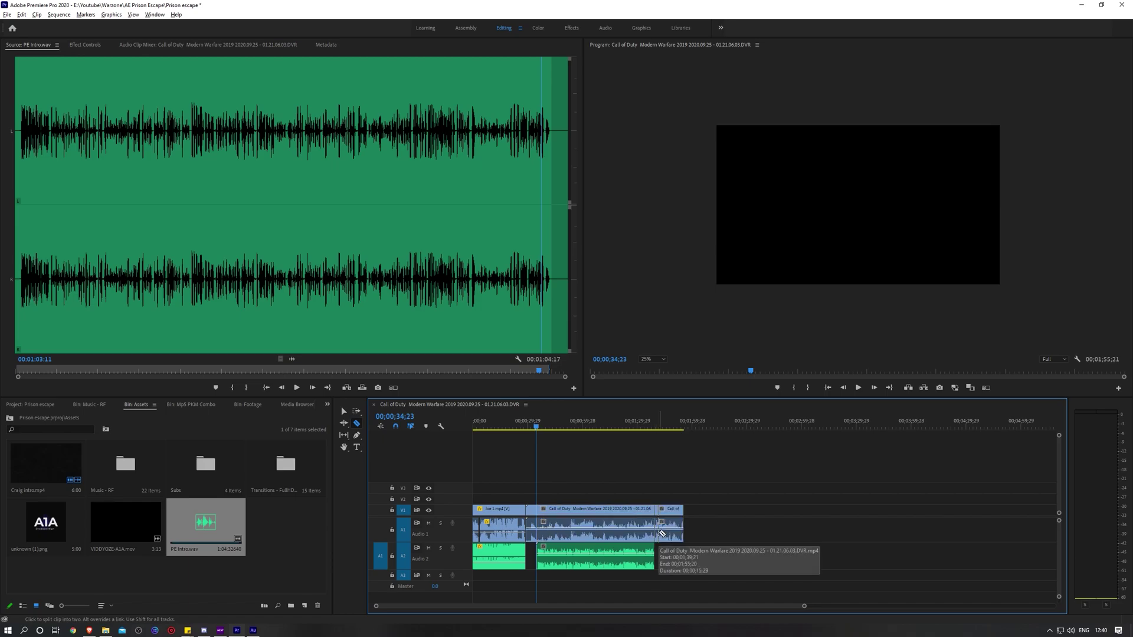
key(ctrl+z)
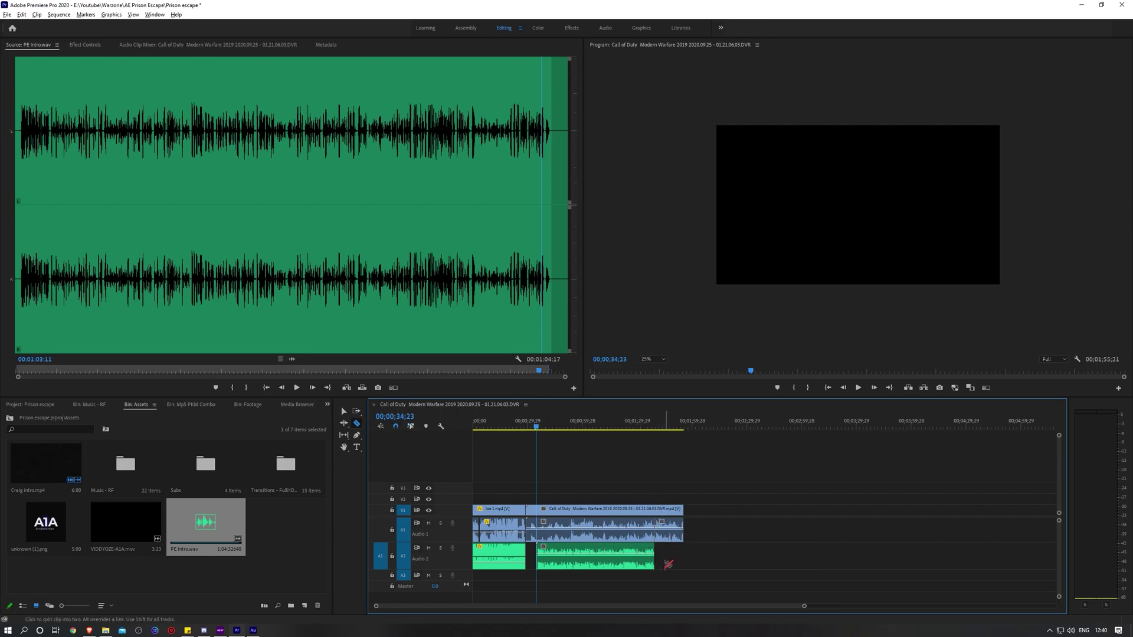
key(v)
click(596, 530)
key(Delete)
click(597, 566)
drag(597, 566, 599, 539)
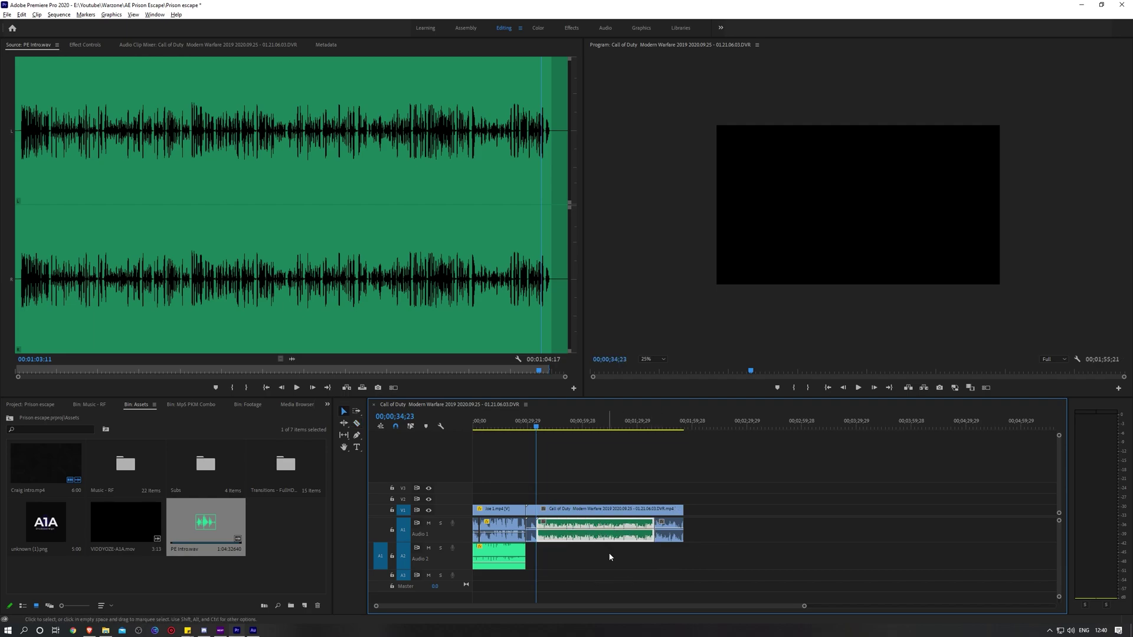
- Apply default transitions on Audio 1 at the voice-over's end and start and at the cut where the intro clip begins
right_click(656, 533)
click(680, 590)
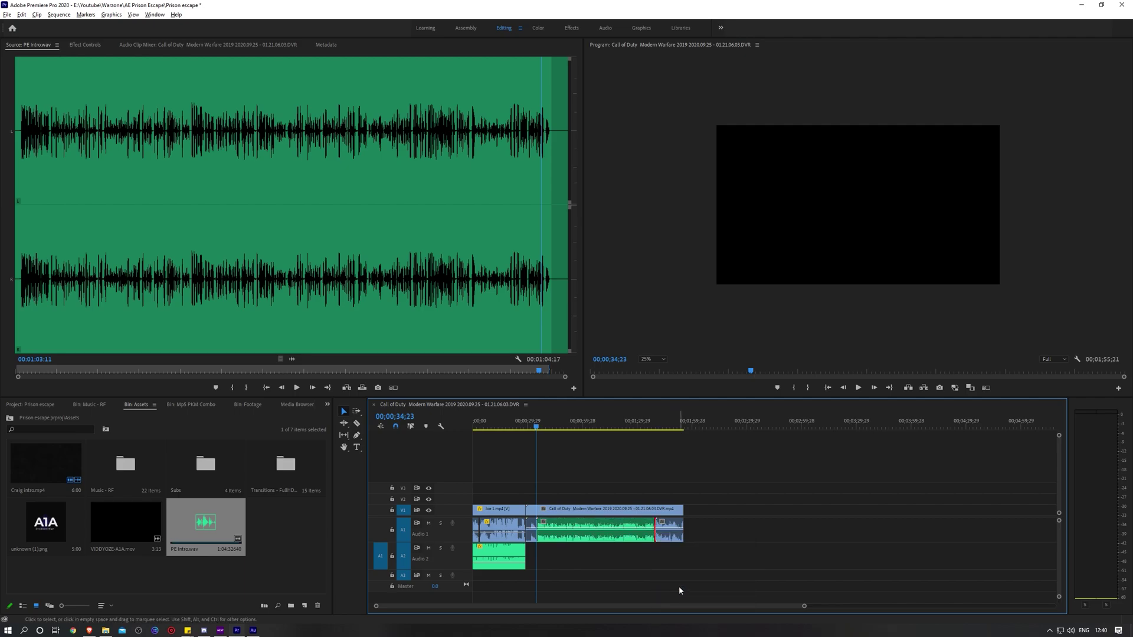
right_click(657, 534)
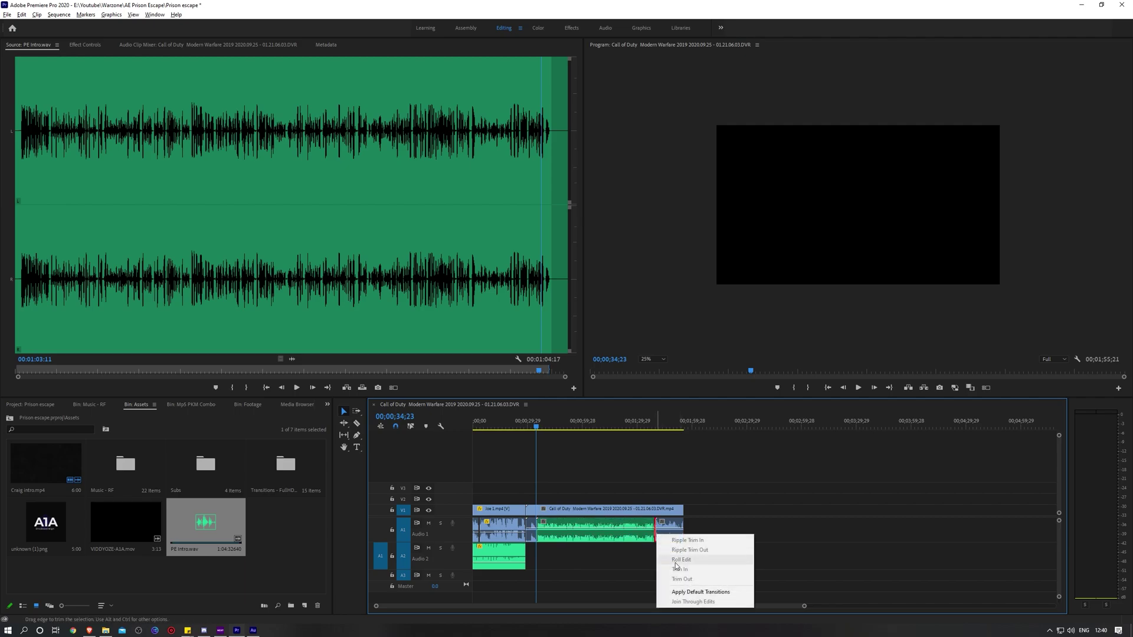
click(662, 594)
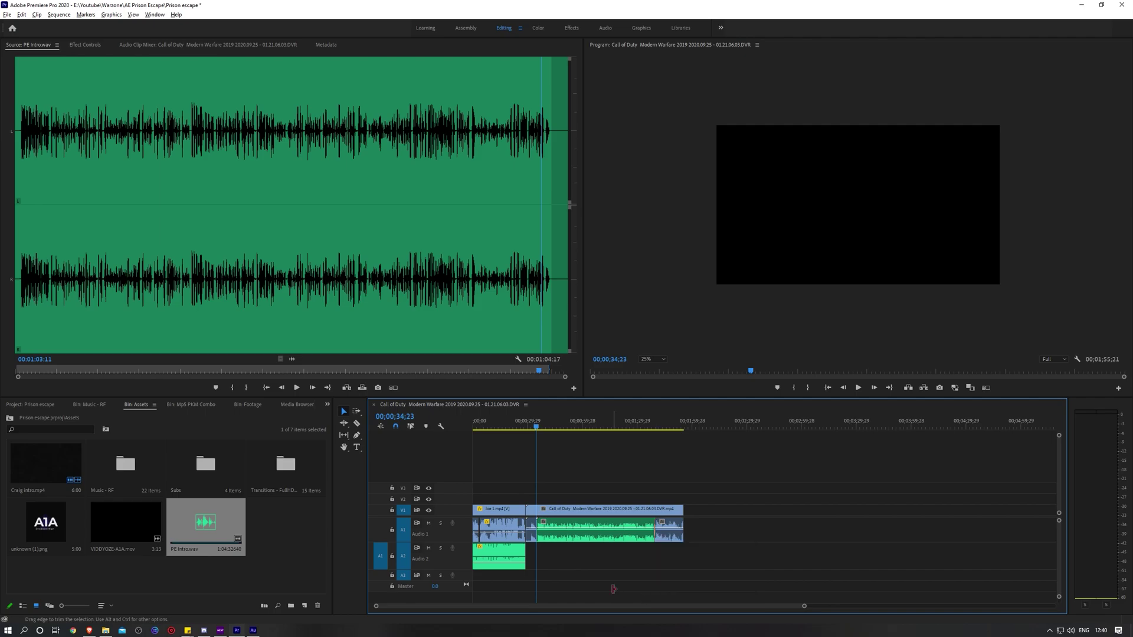
right_click(534, 535)
click(569, 592)
right_click(526, 537)
key(Escape)
right_click(527, 538)
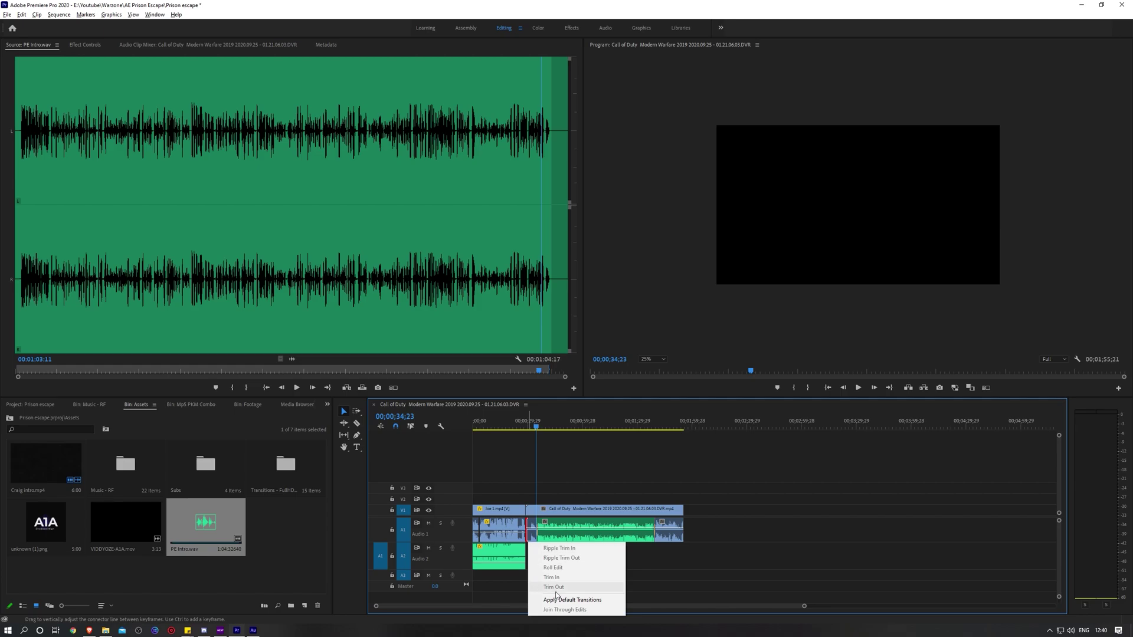
click(560, 600)
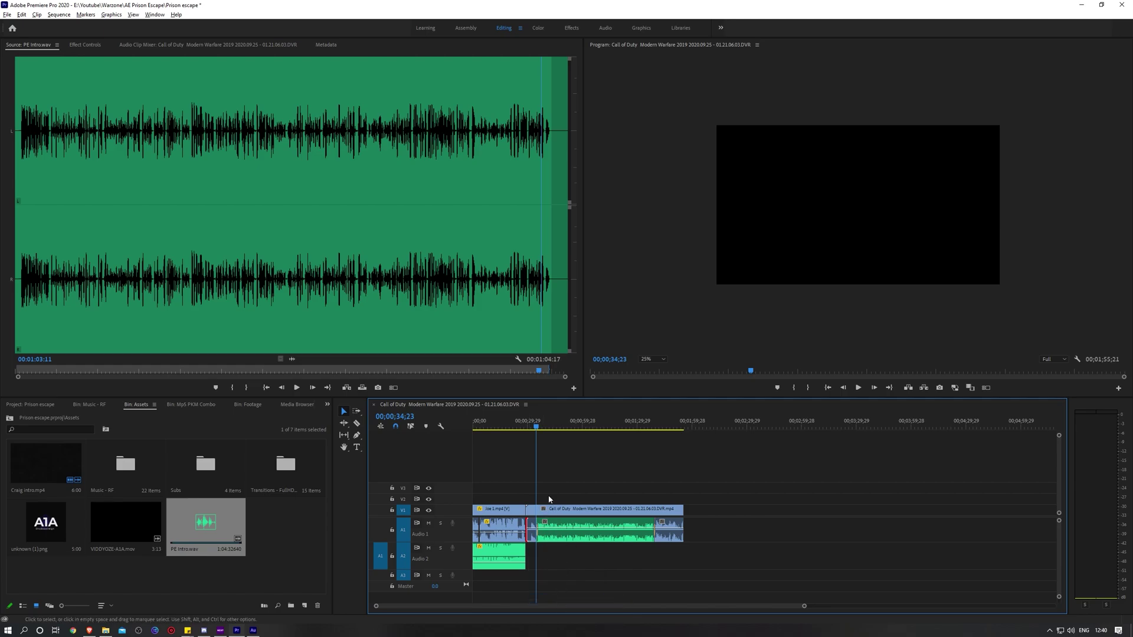
- Play the sequence from the intro clip into the voice-over section and set the Program monitor zoom to Fit
click(532, 424)
key(space)
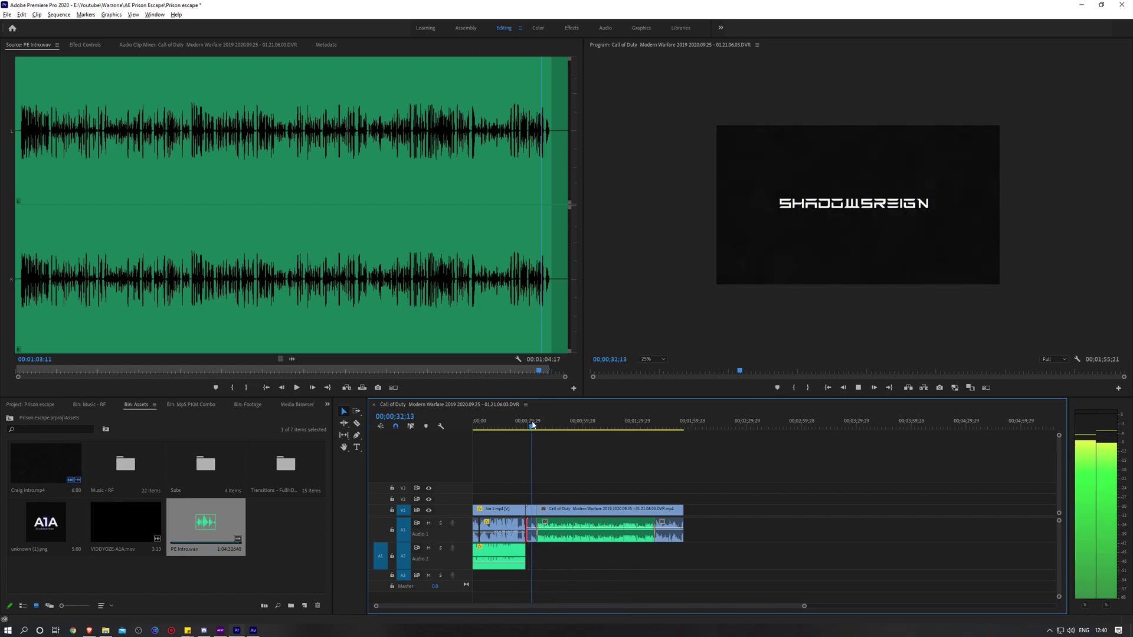
click(652, 359)
click(651, 370)
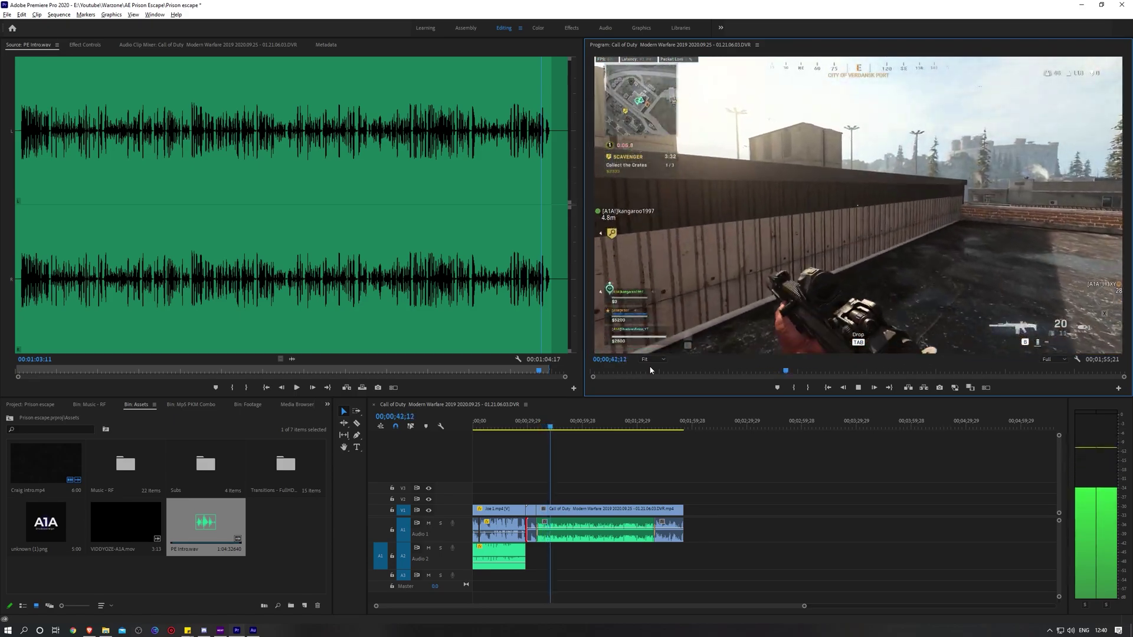
key(space)
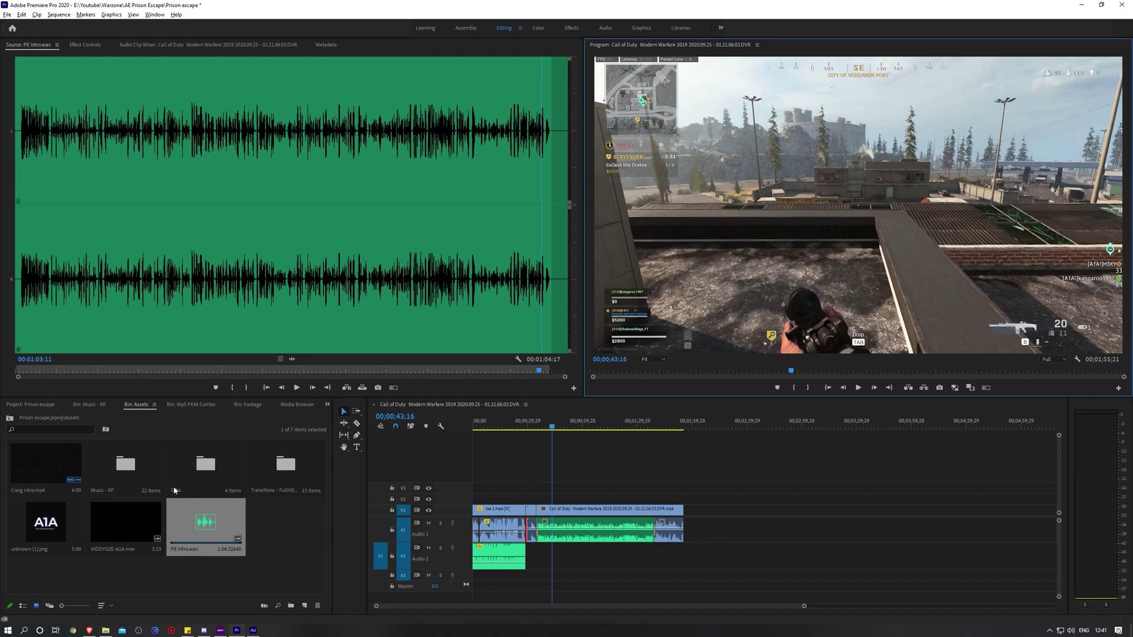
- Open ES_Distant - AGST.mp3 from the Music - RF bin and play it as a preview
double_click(125, 466)
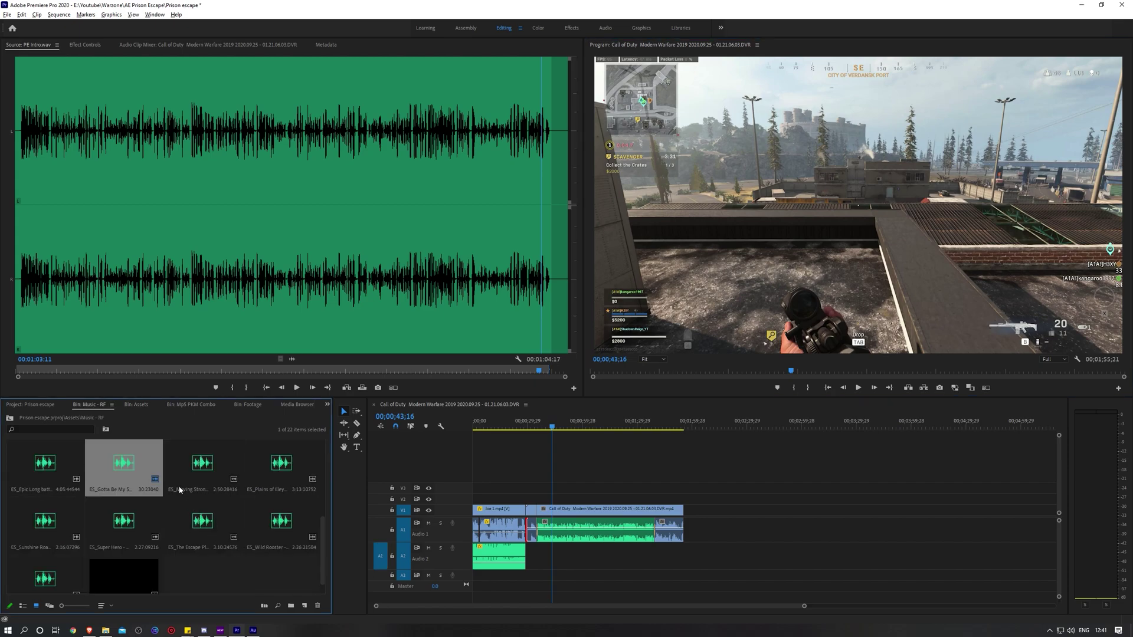
scroll(189, 478, up, 2)
double_click(205, 456)
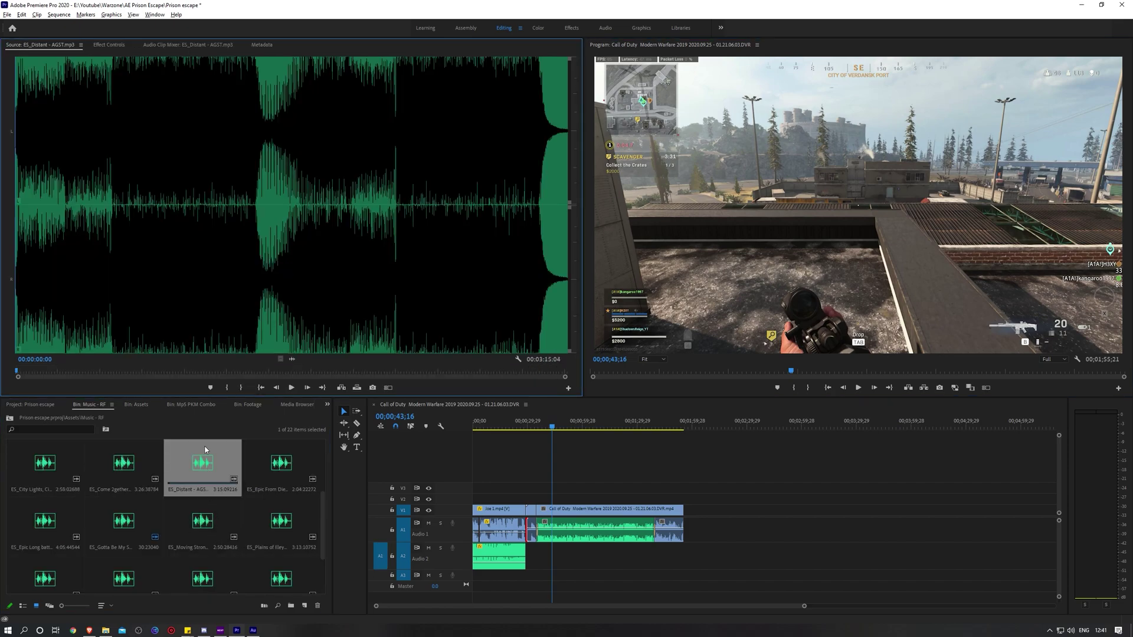
key(space)
- Mark the ES_Distant track's out point at 00:00:52:11, place it on Audio 2 beneath the voice-over and extend it to the voice-over's end
click(138, 371)
drag(139, 371, 165, 370)
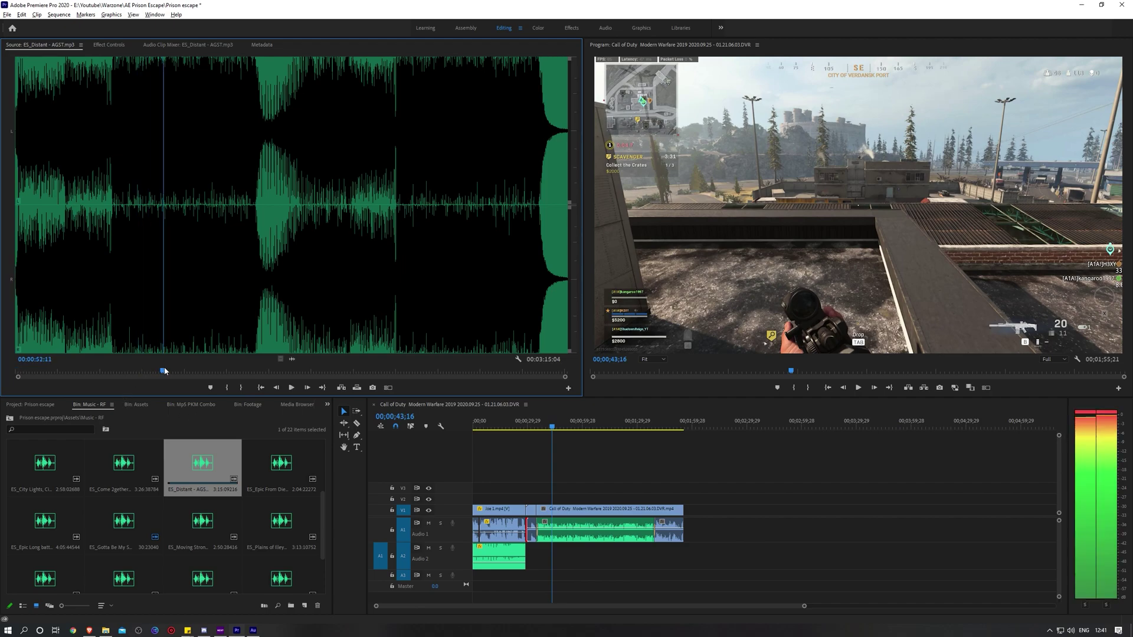
key(o)
drag(293, 370, 552, 555)
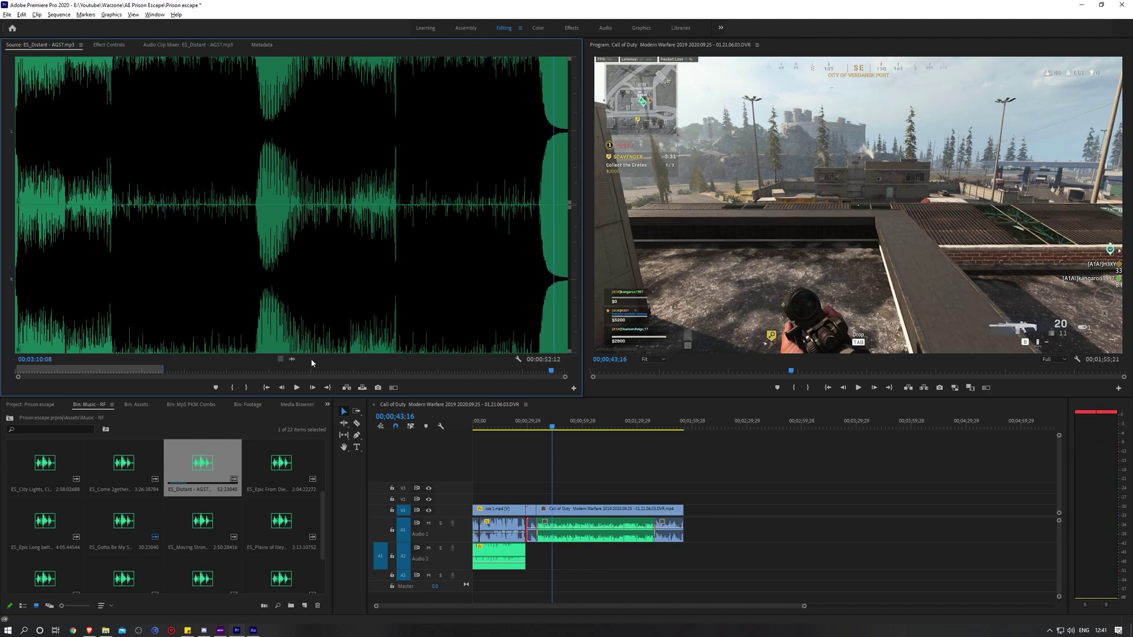
drag(291, 358, 543, 555)
mouse_move(634, 559)
mouse_down()
mouse_move(656, 560)
mouse_move(614, 563)
mouse_up()
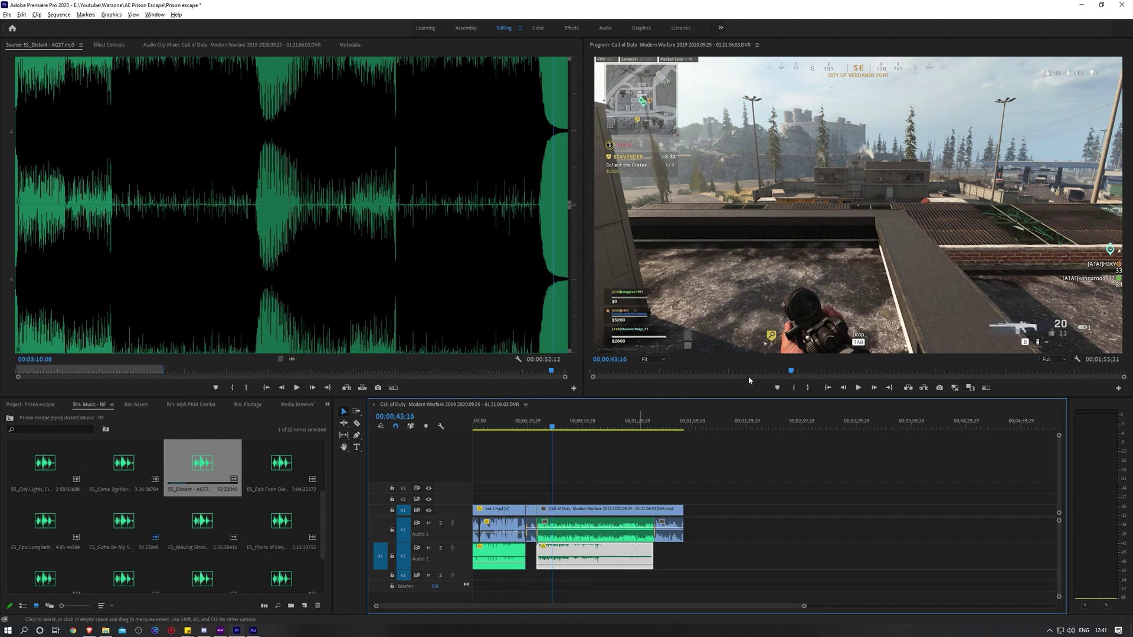
- Play the voice-over section with its music and extend the end of the ES_Distant clip slightly on Audio 2
click(859, 389)
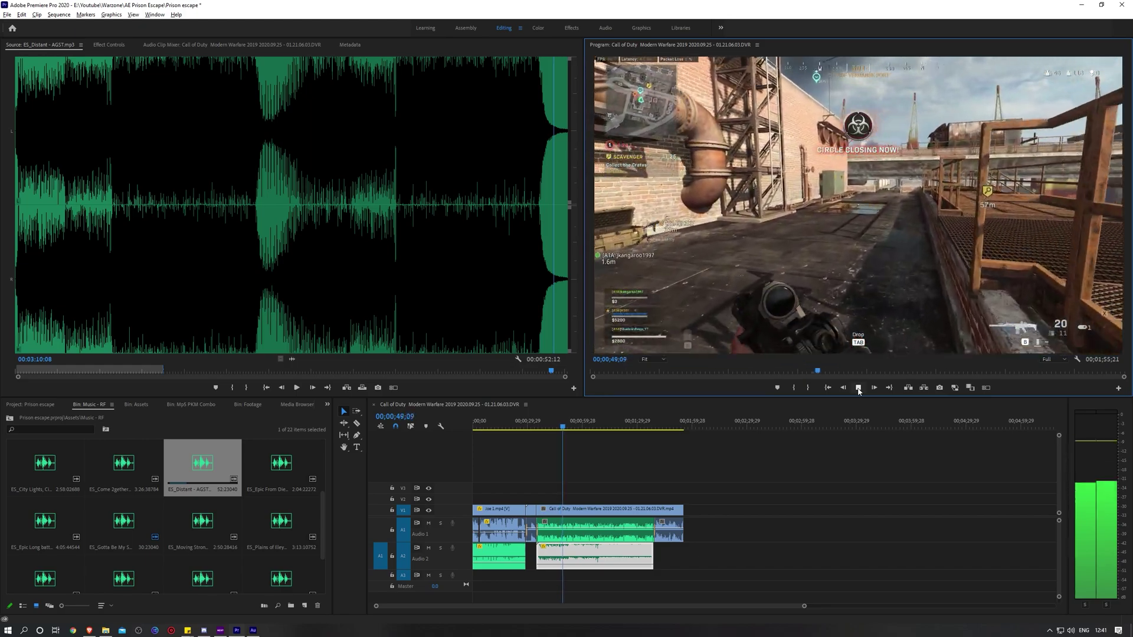
click(859, 389)
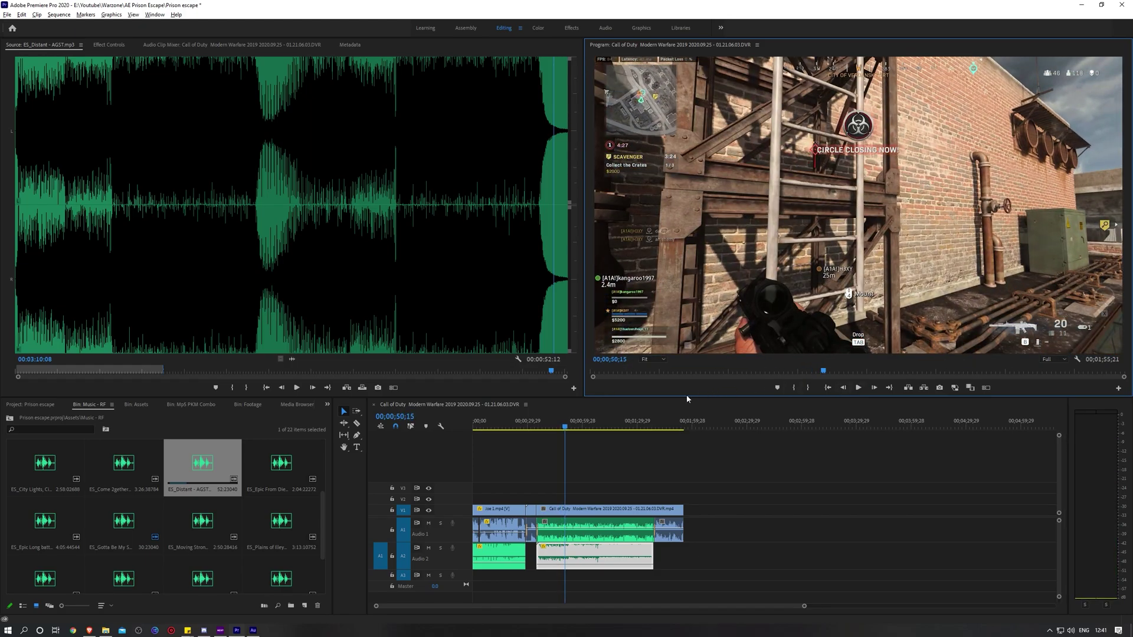
click(676, 585)
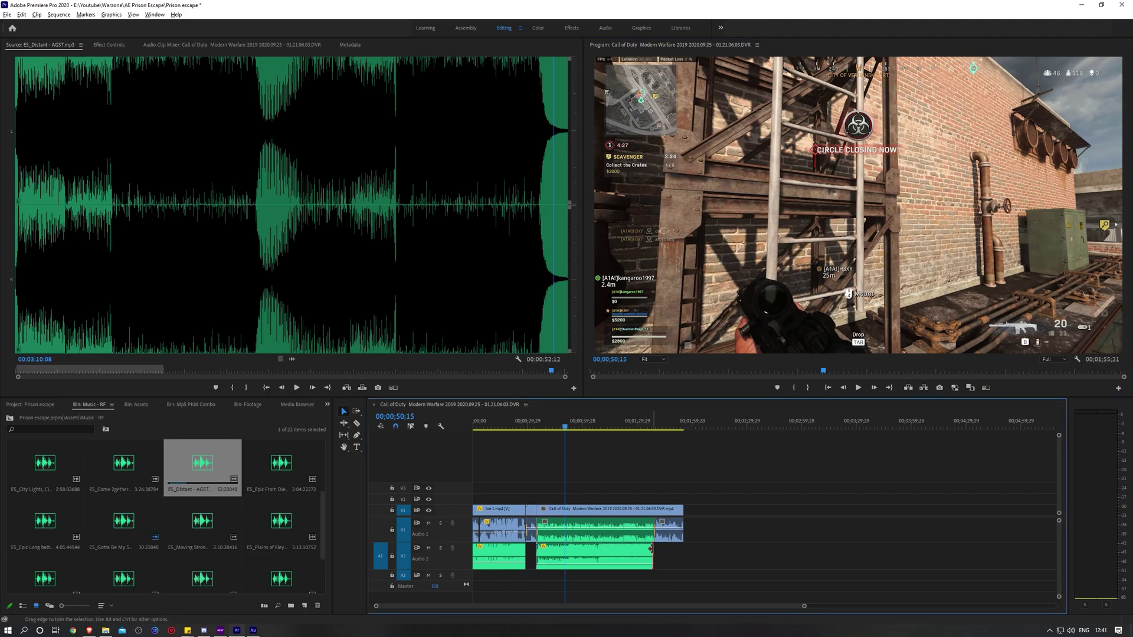
drag(652, 549, 655, 549)
- Preview the ES_Moving Strong track from the music bin and place it on Audio 2 directly after the ES_Distant clip
scroll(153, 547, down, 2)
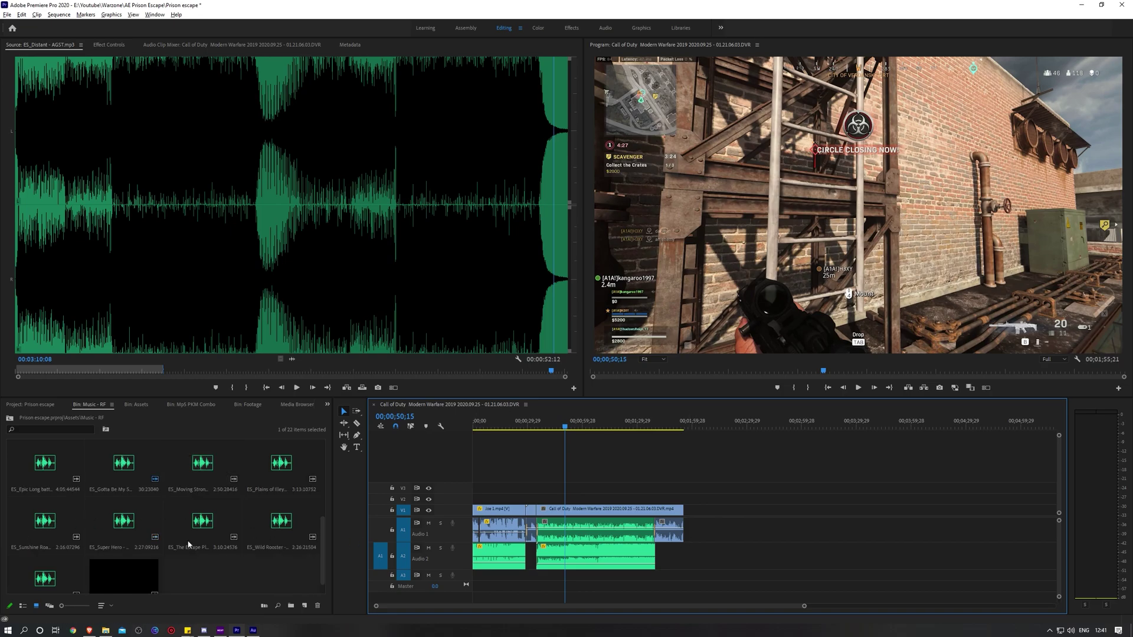
double_click(201, 466)
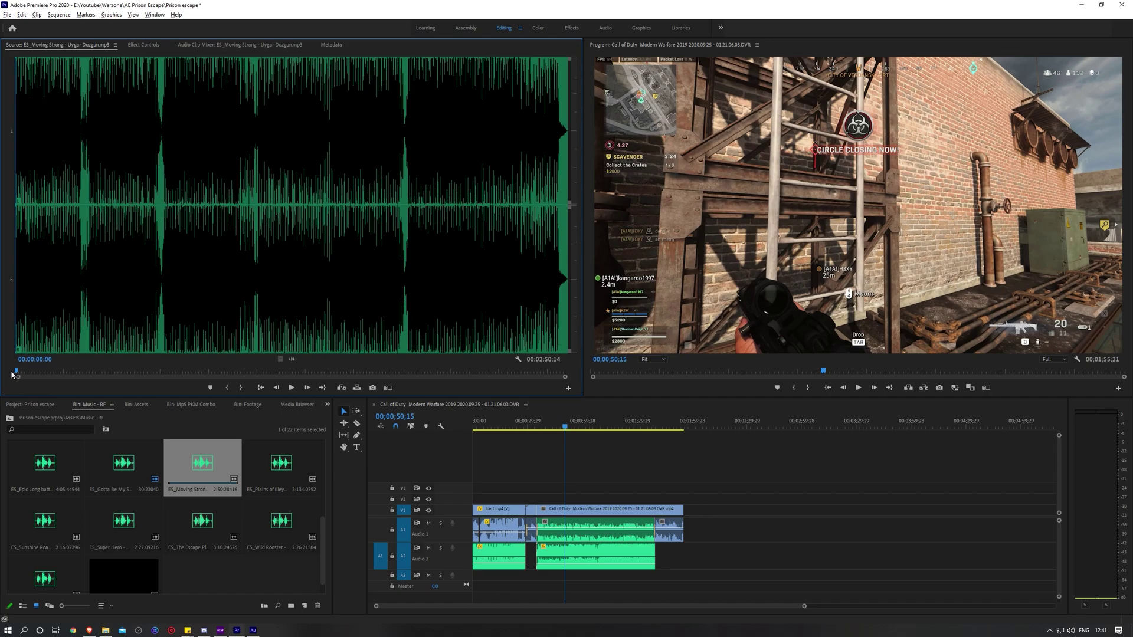
key(space)
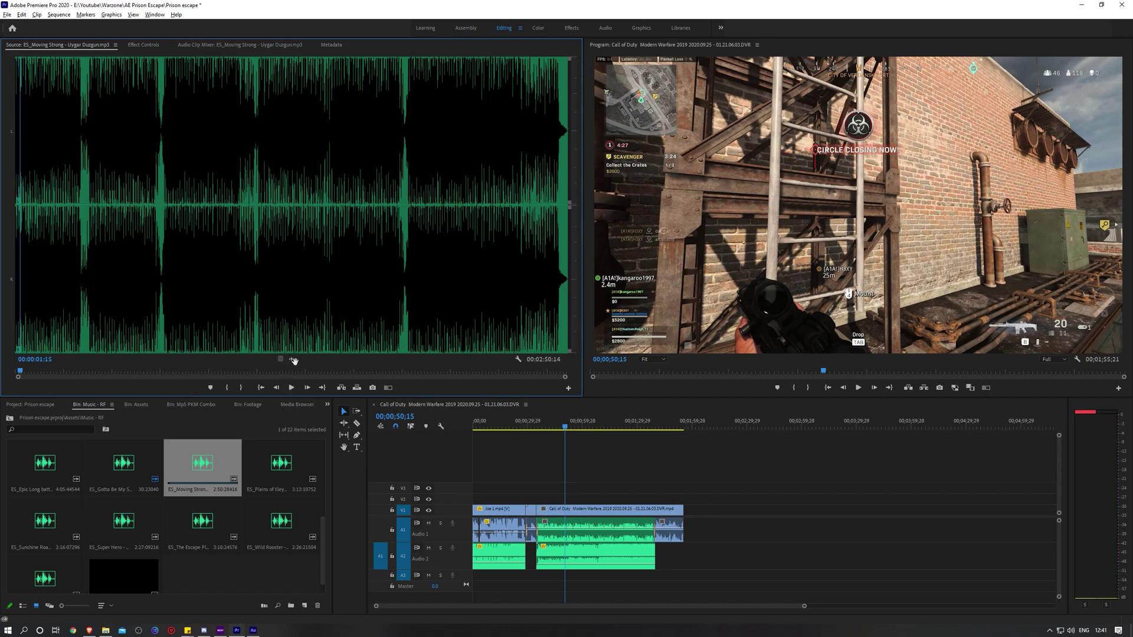
drag(554, 494, 660, 556)
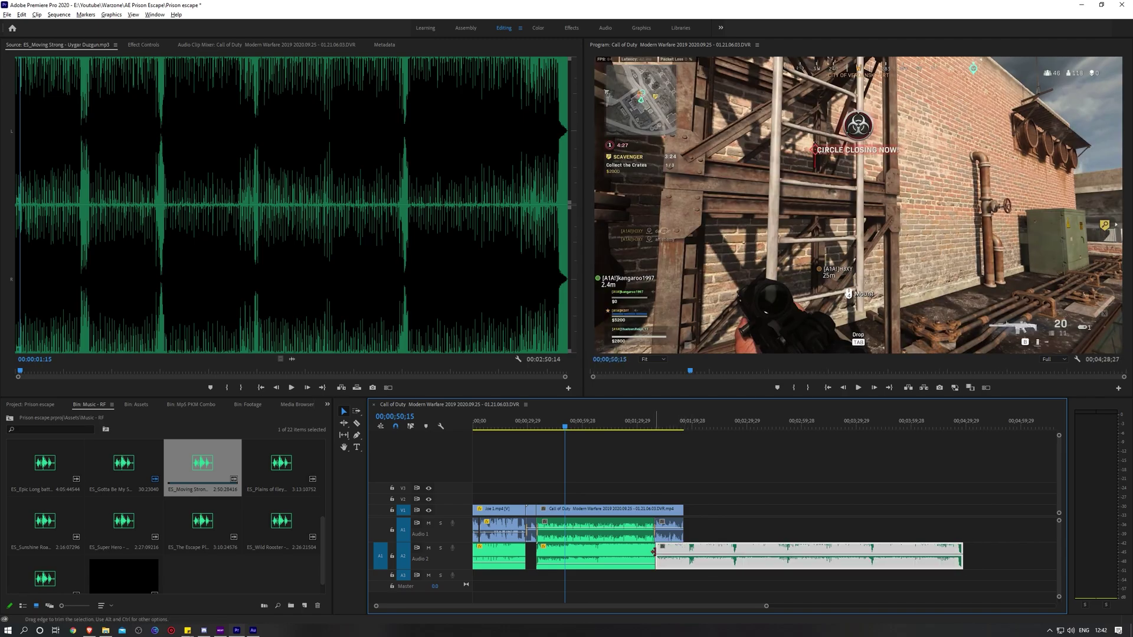
- Apply the default transition at the cut between the two Audio 2 music clips and lower the ES_Moving Strong clip's volume
right_click(656, 549)
click(680, 539)
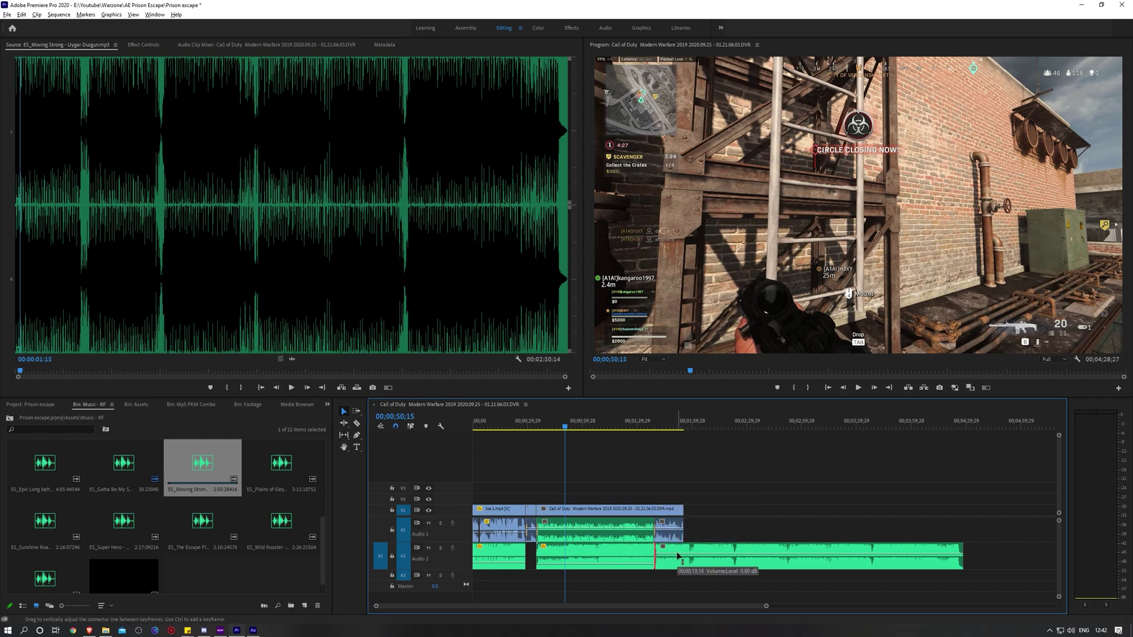
drag(679, 555, 678, 563)
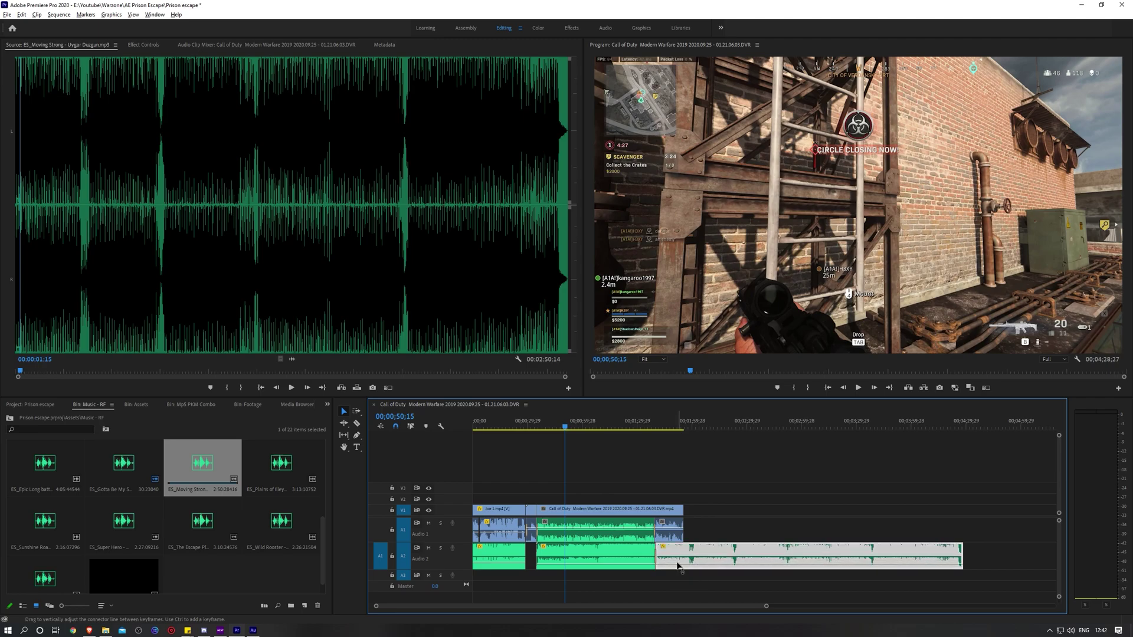
- Play the gameplay after the voice-over and split its Audio 1 clip at about 00;01;52;01 and 00;01;52;15
click(667, 423)
key(space)
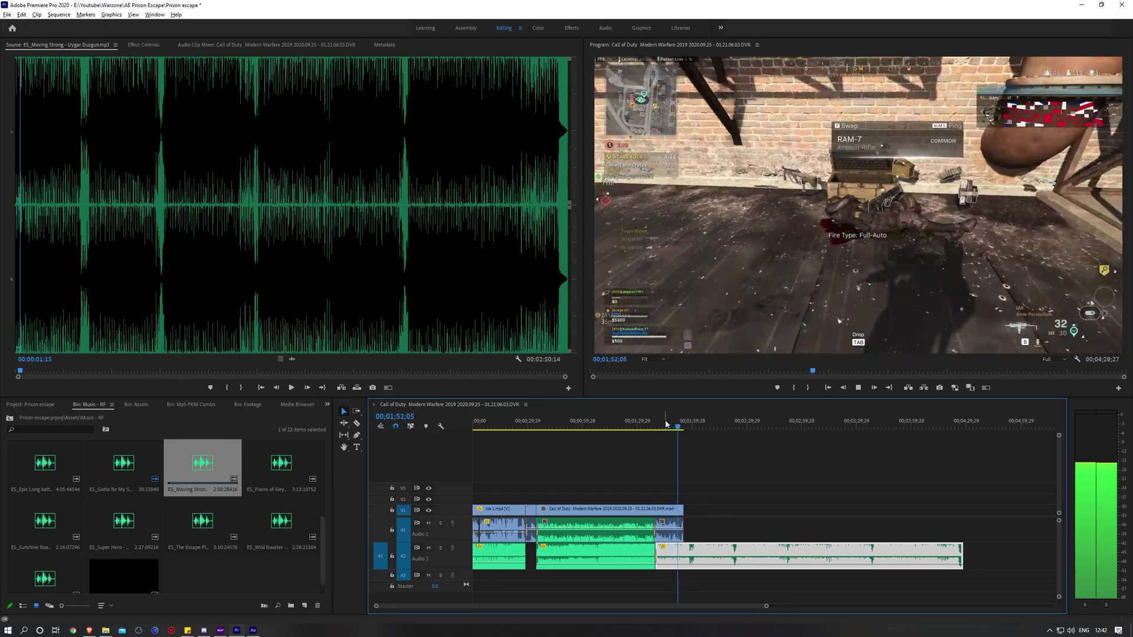
key(space)
click(675, 423)
key(space)
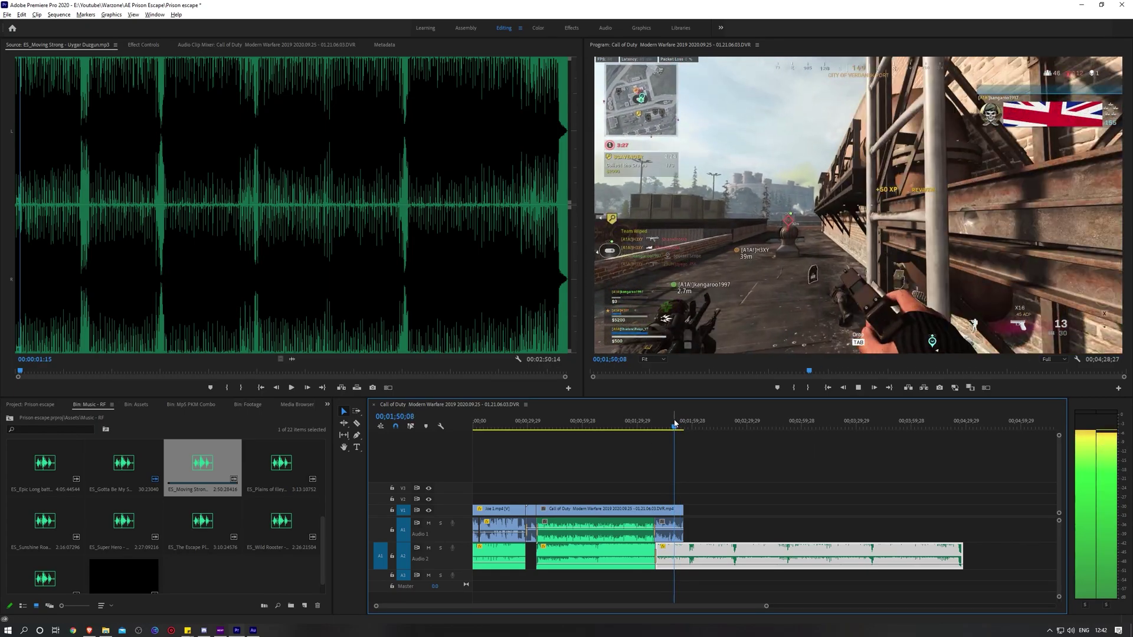
key(space)
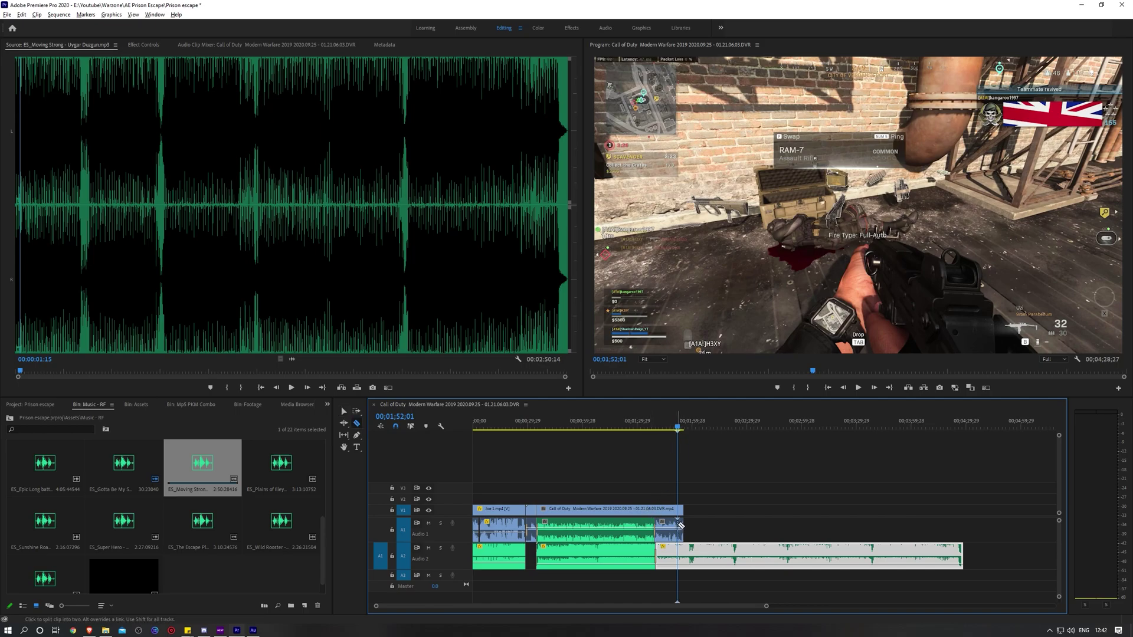
key(space)
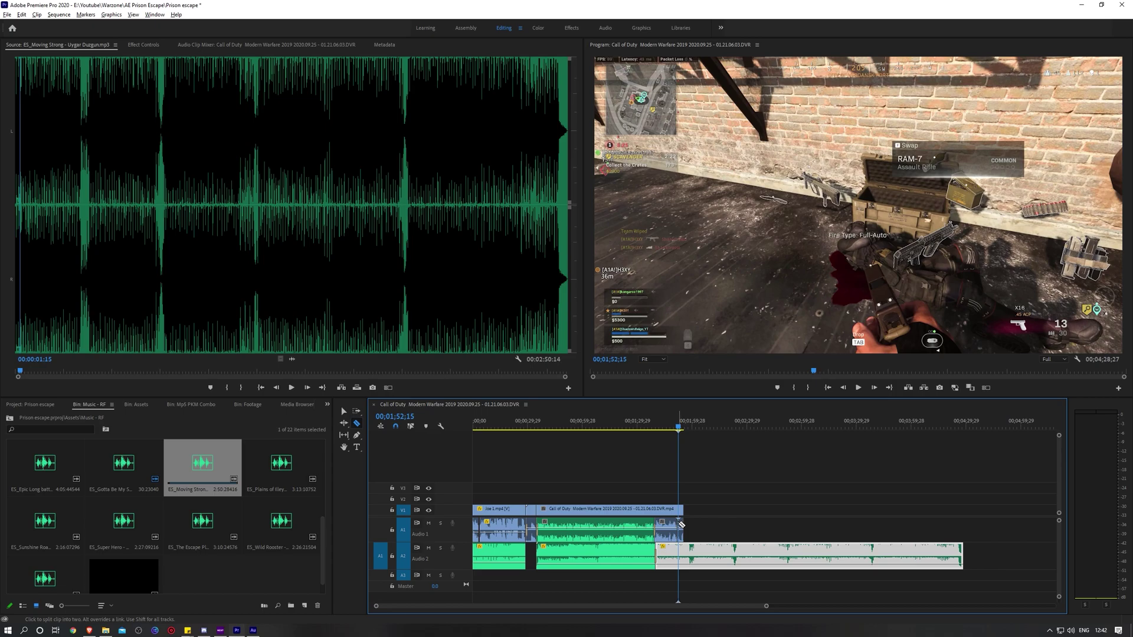
- Delete the short piece of gameplay audio between the two cuts on Audio 1, leaving a gap
key(b)
scroll(679, 513, up, 5)
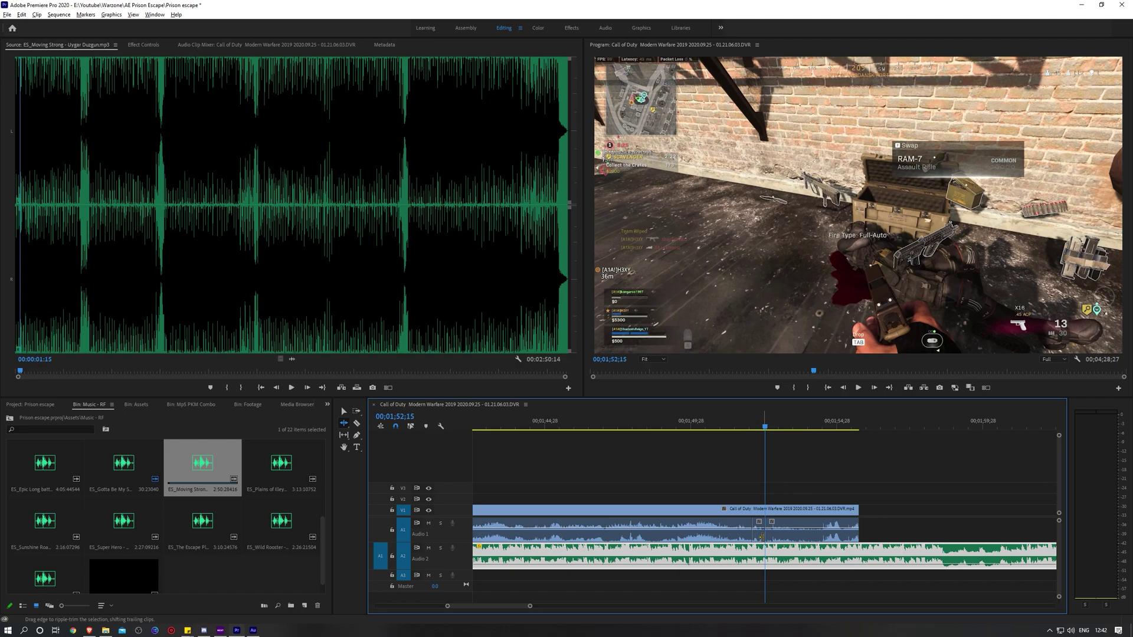
scroll(762, 537, up, 2)
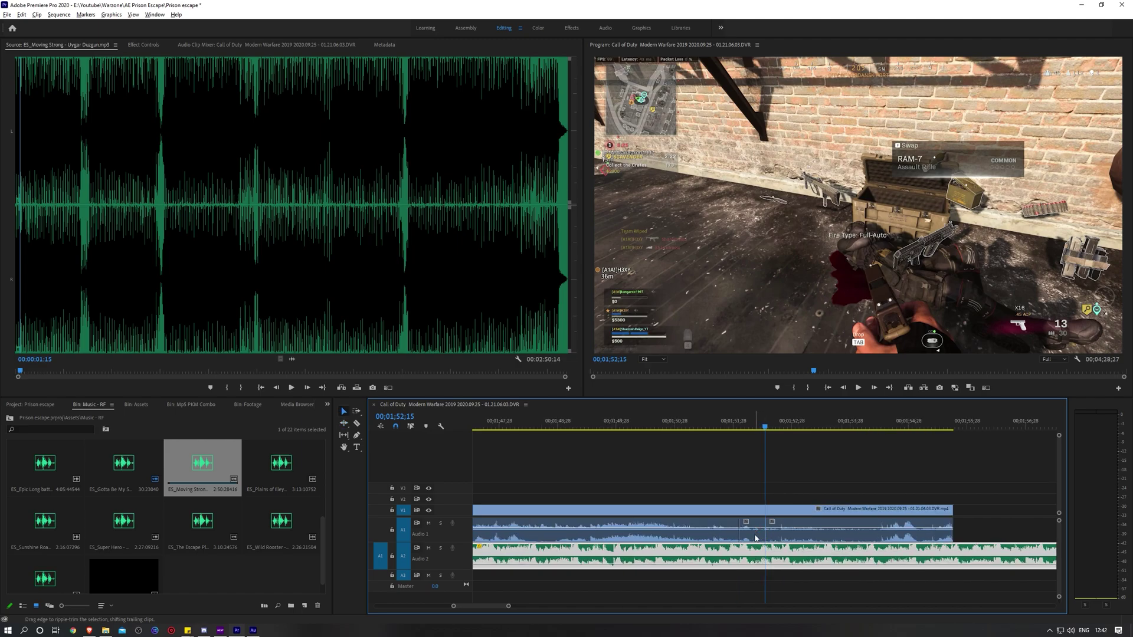
key(v)
click(753, 534)
key(Delete)
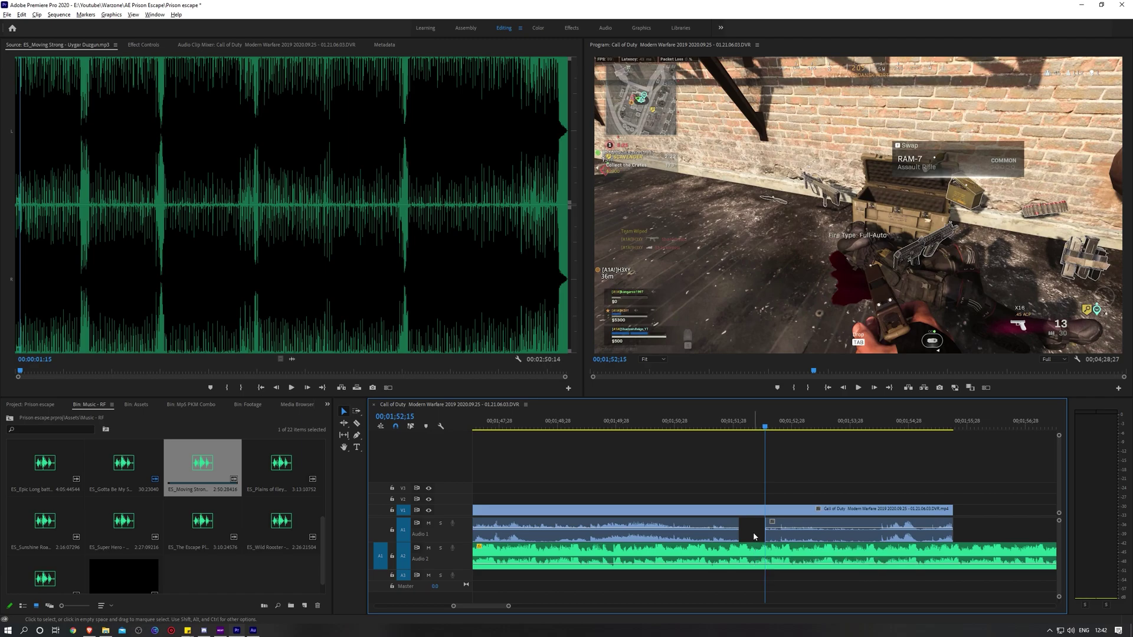
- Play the sequence across the gap in the gameplay audio and again from near the start of the intro clip
scroll(756, 508, down, 2)
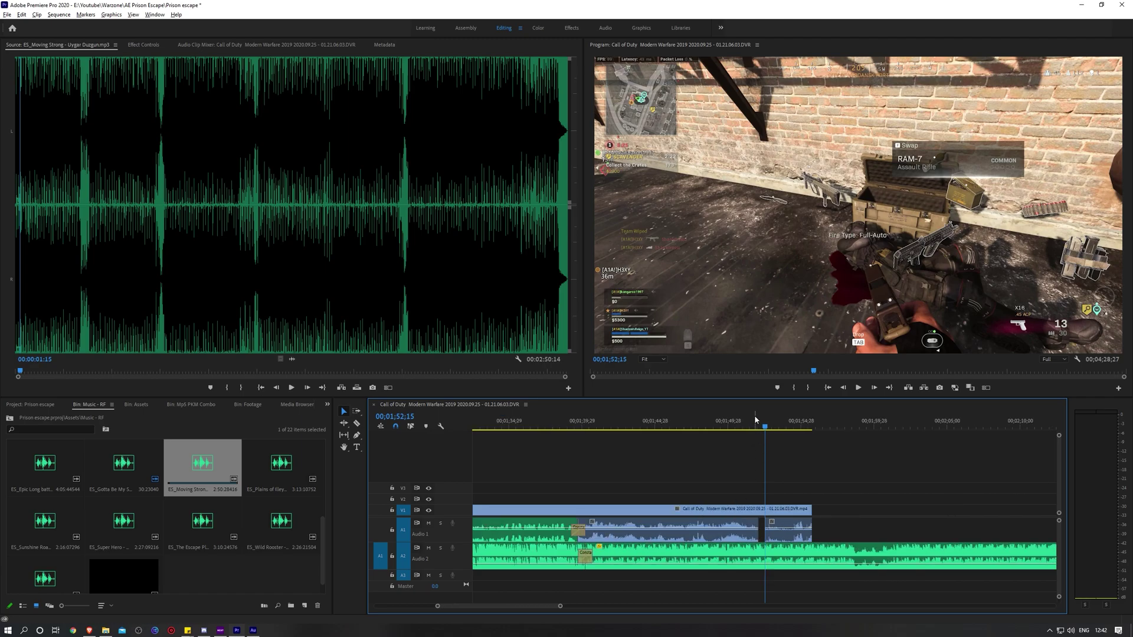
click(755, 417)
key(space)
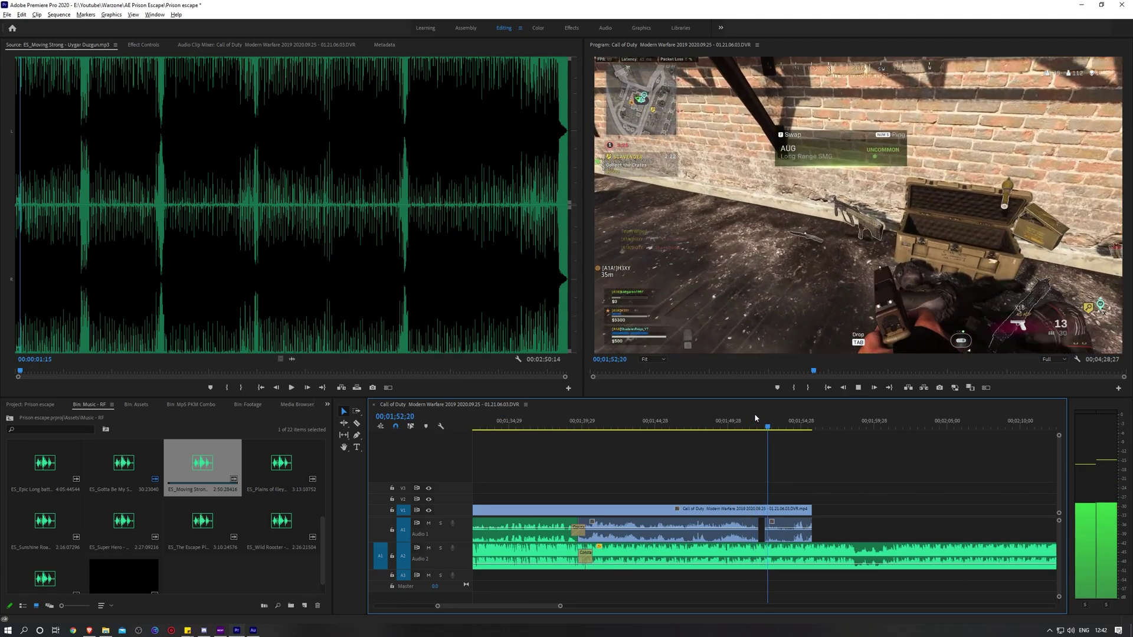
scroll(754, 445, down, 4)
key(space)
scroll(536, 604, up, 3)
click(488, 425)
key(space)
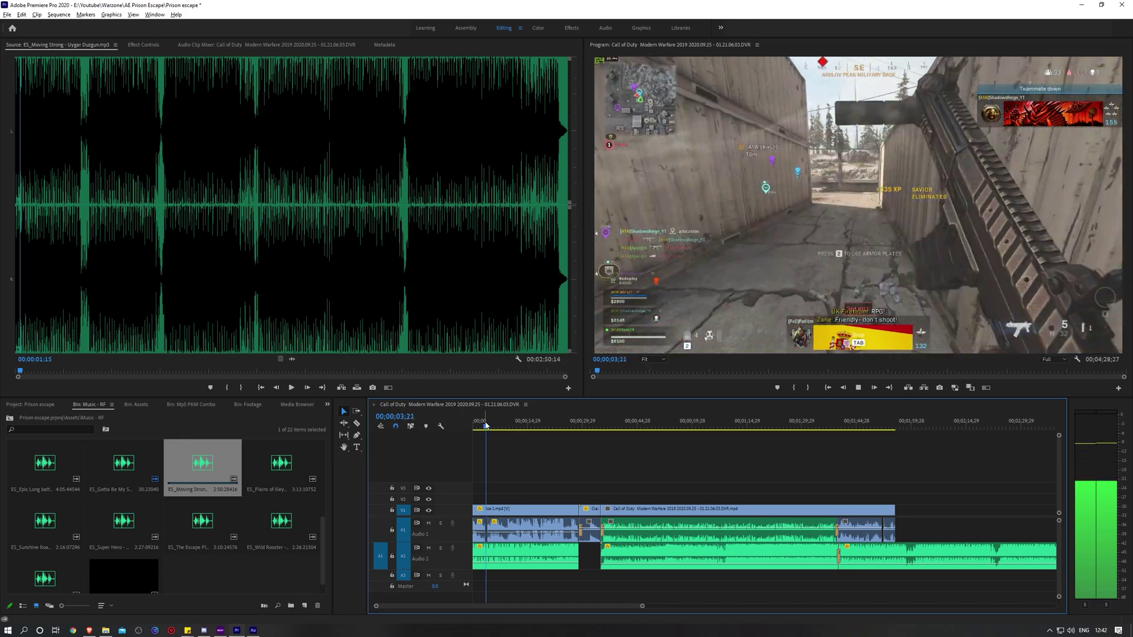
key(space)
key(minus)
key(minus)
key(minus)
key(minus)
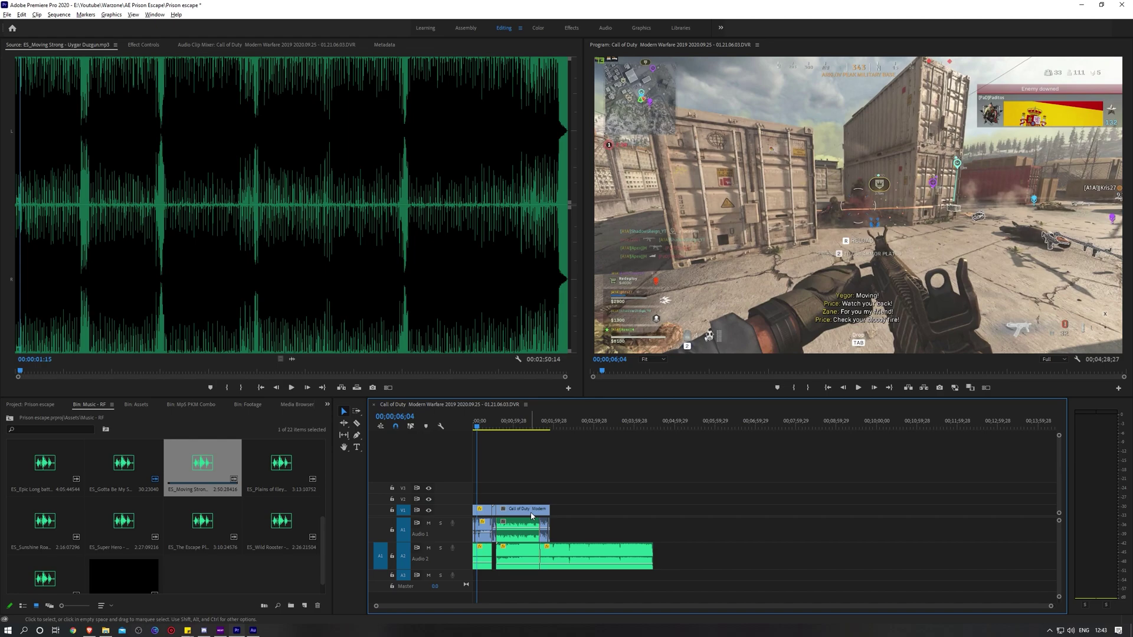
drag(532, 516, 529, 584)
drag(546, 462, 550, 587)
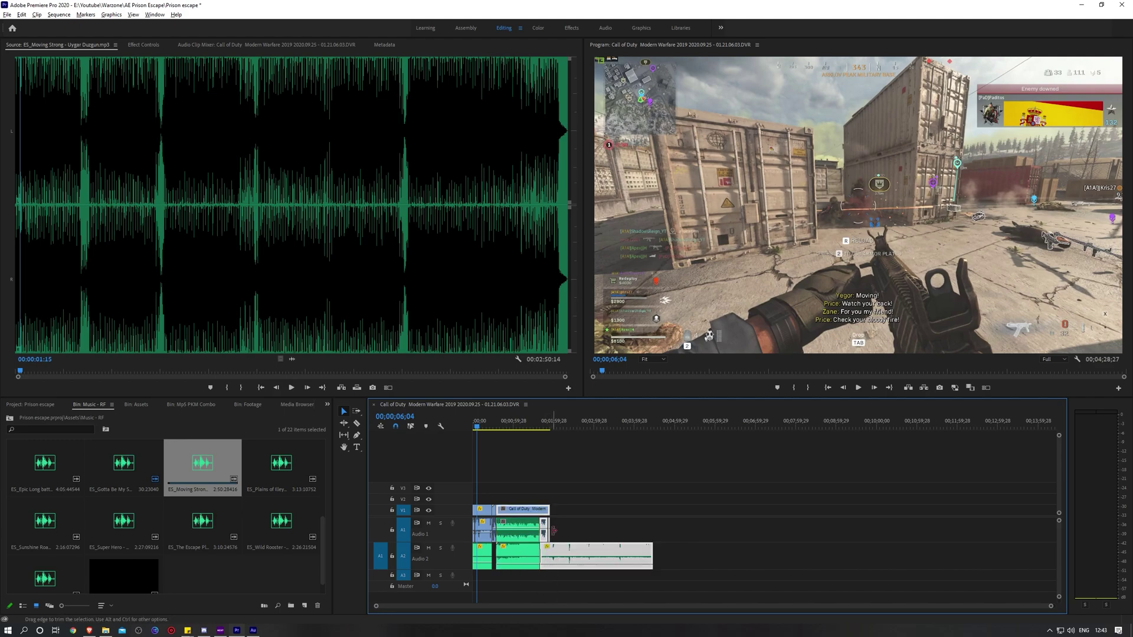
click(549, 500)
drag(544, 490, 548, 539)
click(539, 426)
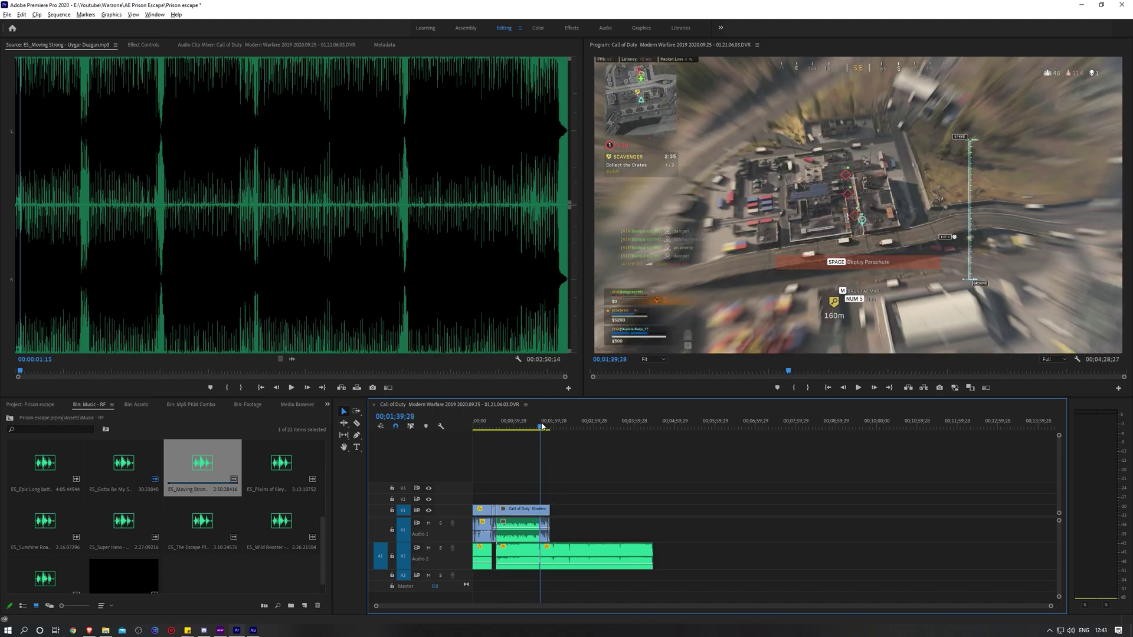
drag(542, 426, 541, 426)
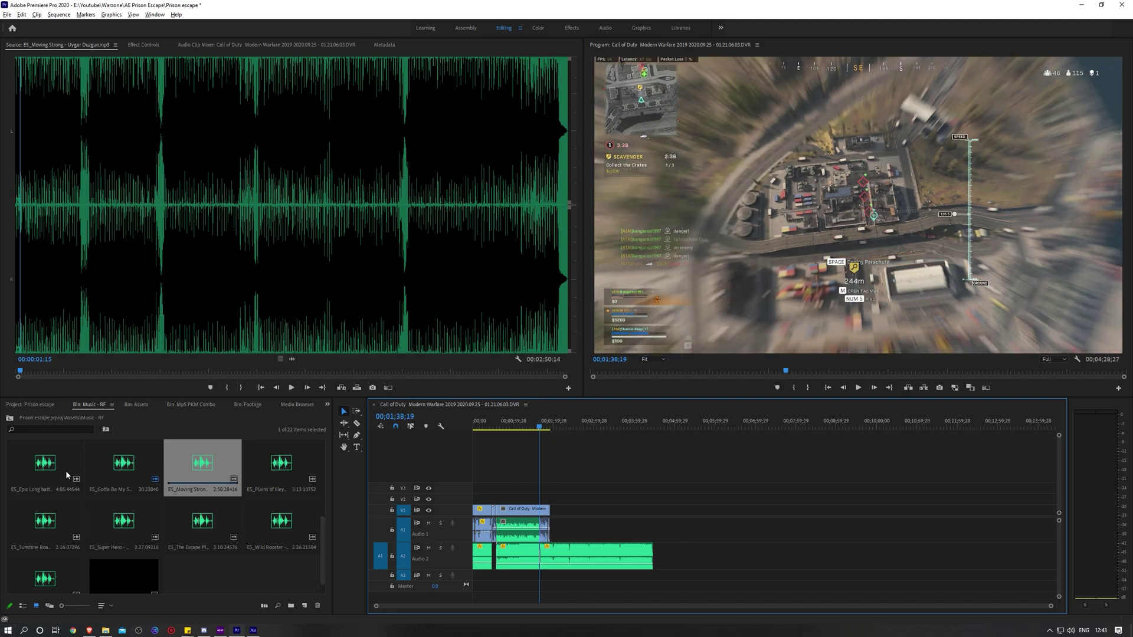
- Open the first gameplay clip from the Mp5 PKM Combo bin inside Footage in the Source monitor
click(42, 405)
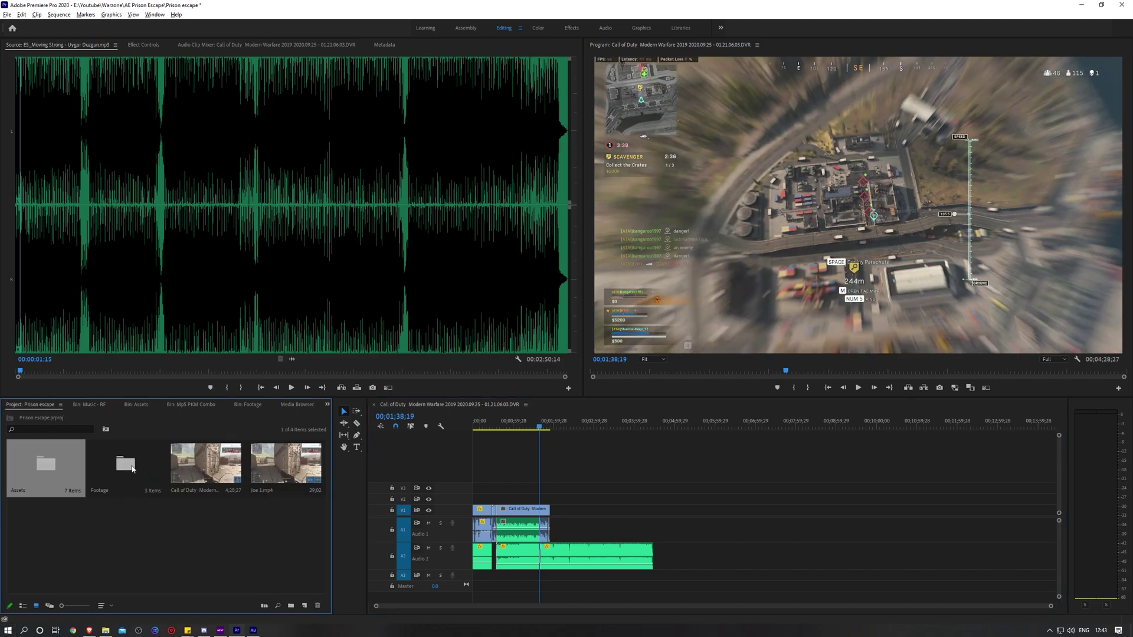
double_click(133, 469)
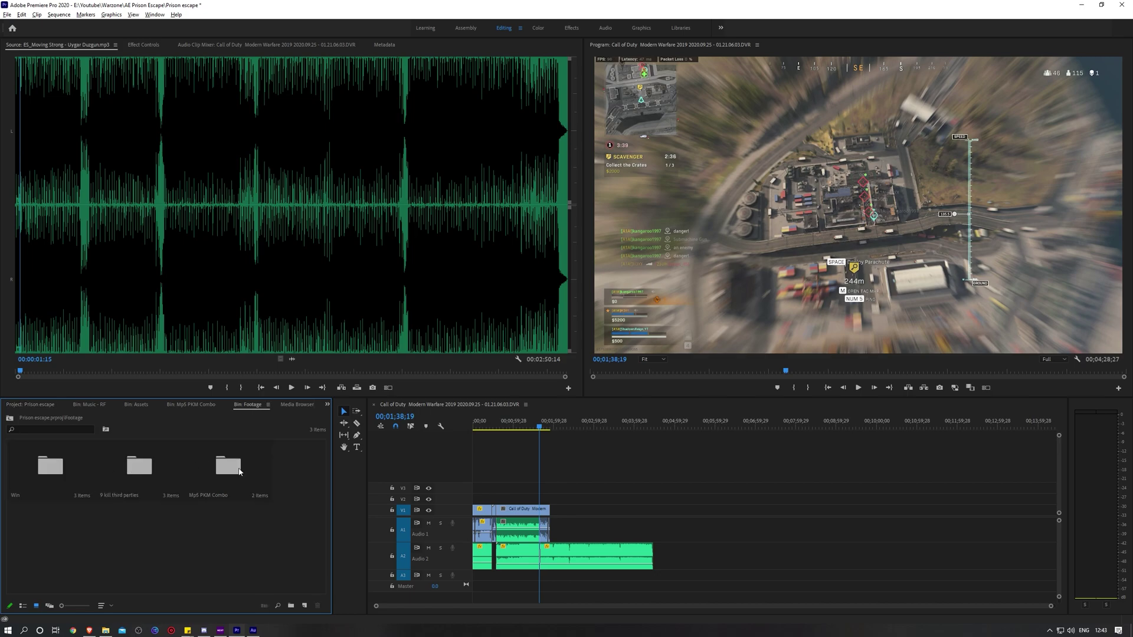
double_click(229, 467)
double_click(76, 470)
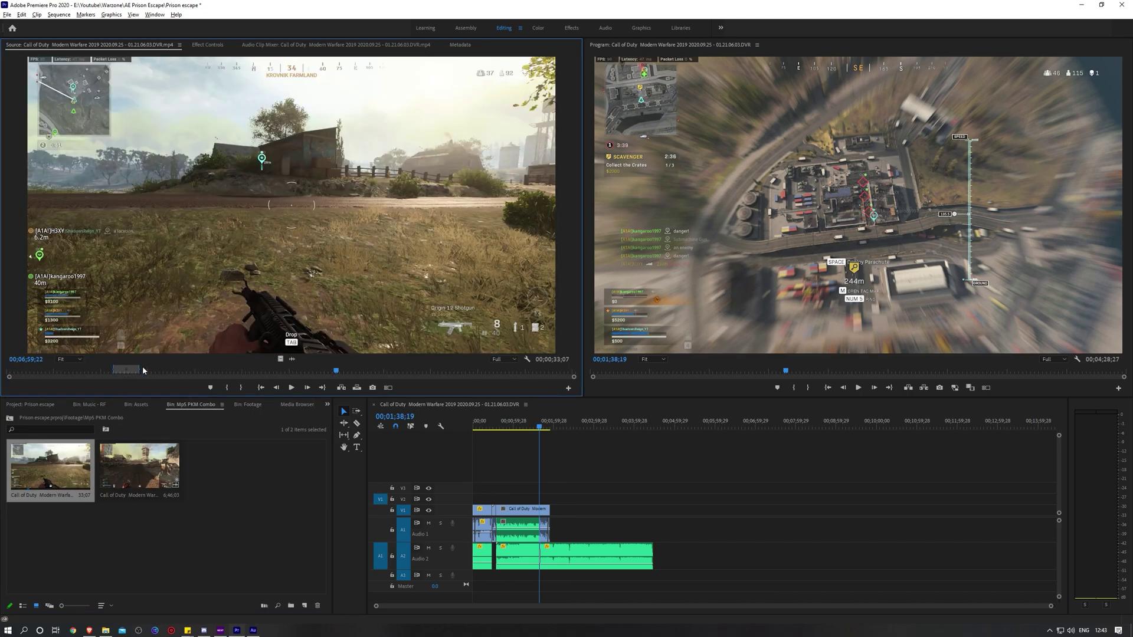
- Find the next gameplay section in the source clip and mark its in point at 00;09;40;00 and out point at about 00;10;14
click(145, 373)
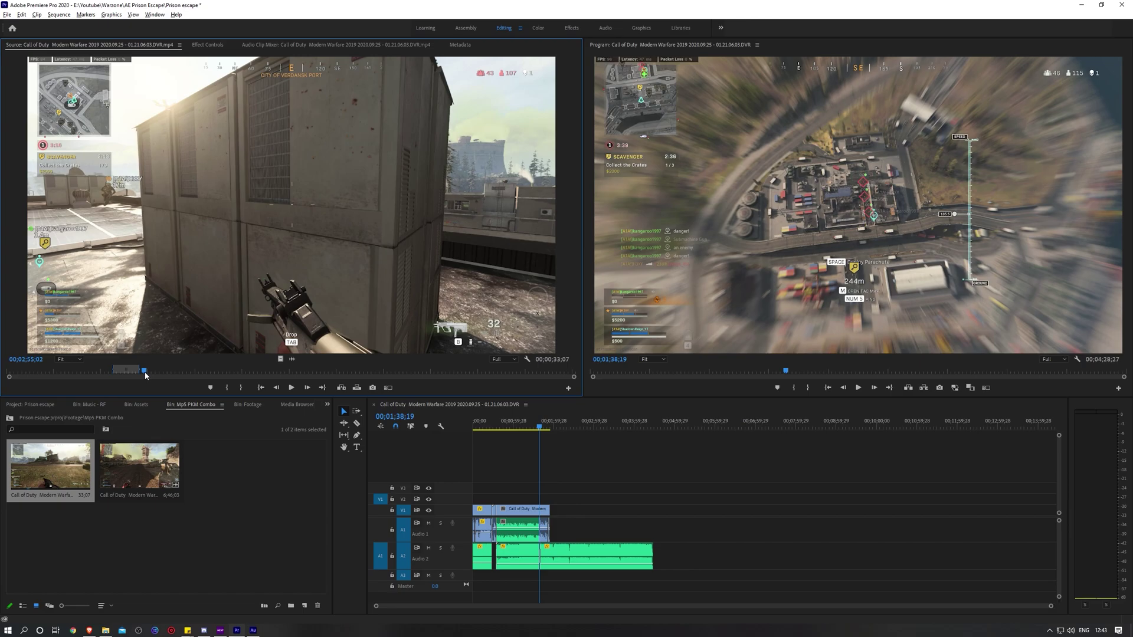
drag(145, 375, 446, 348)
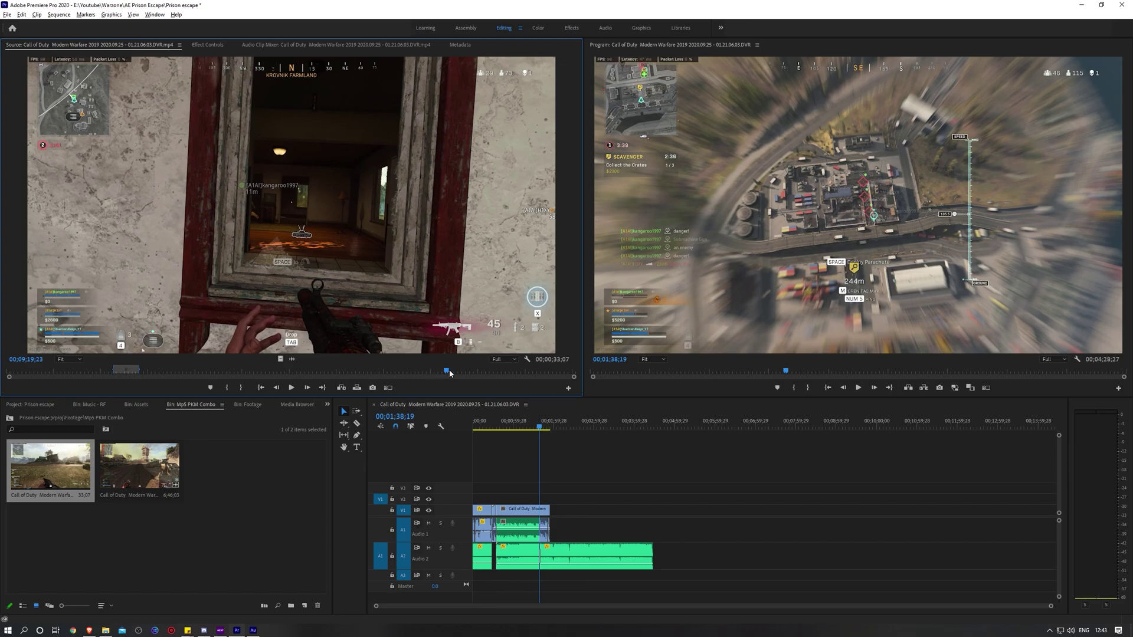
drag(447, 376, 471, 370)
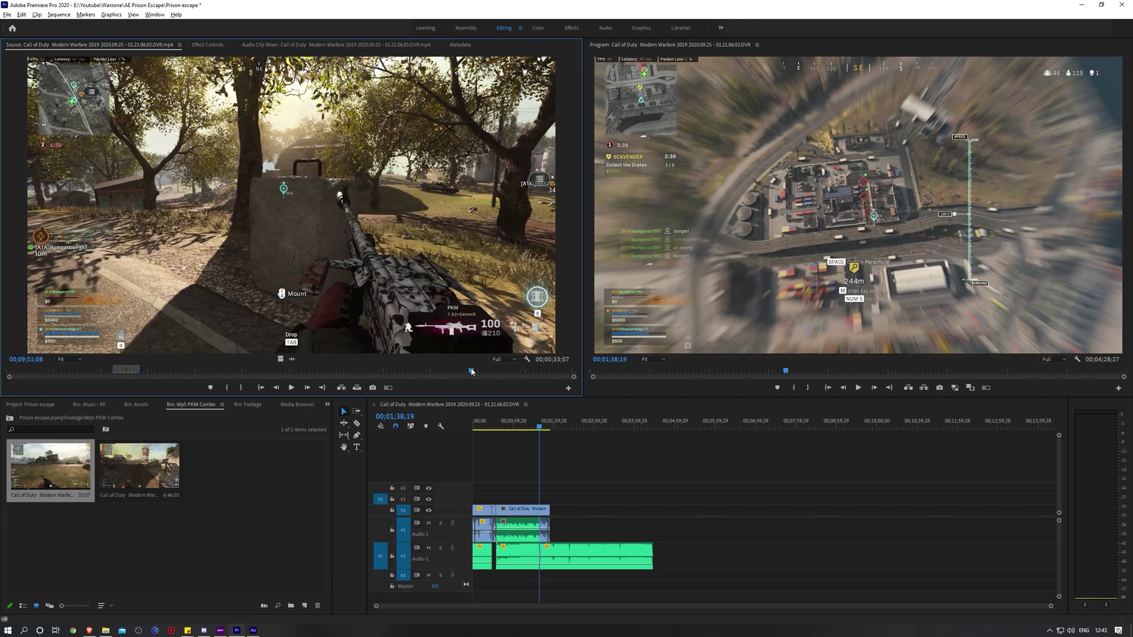
drag(471, 371, 463, 374)
key(o)
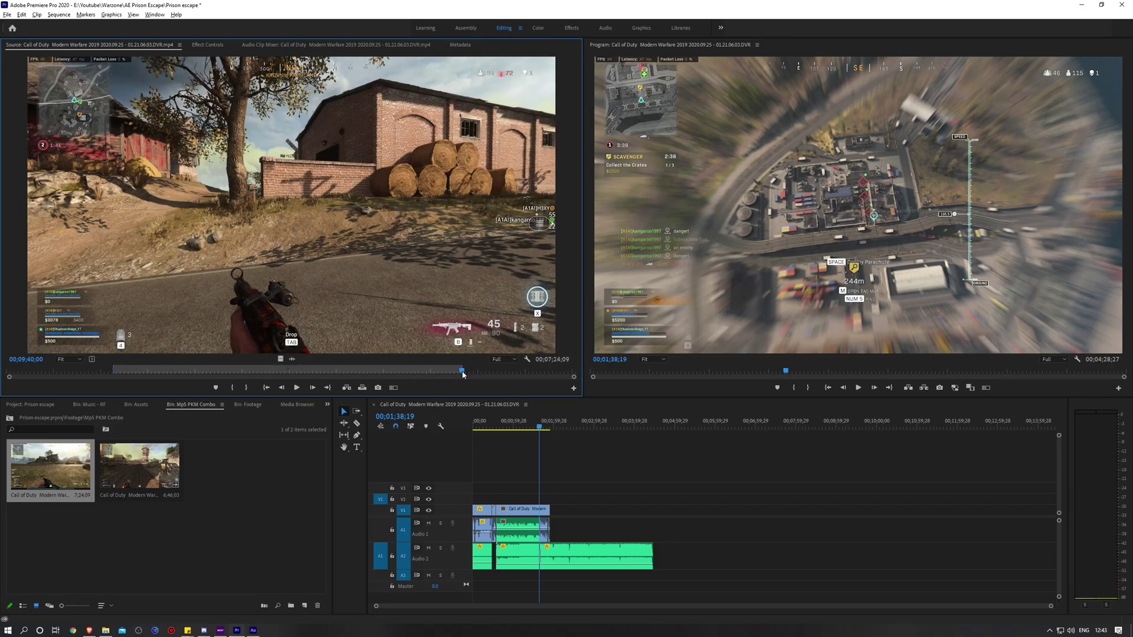
key(i)
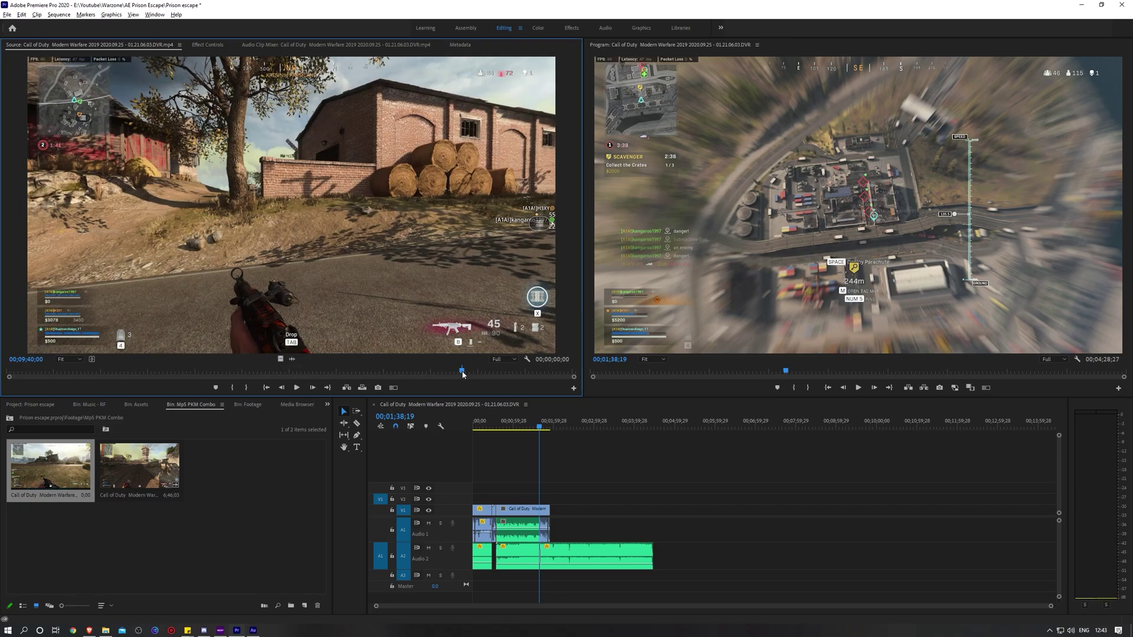
drag(463, 374, 490, 373)
key(o)
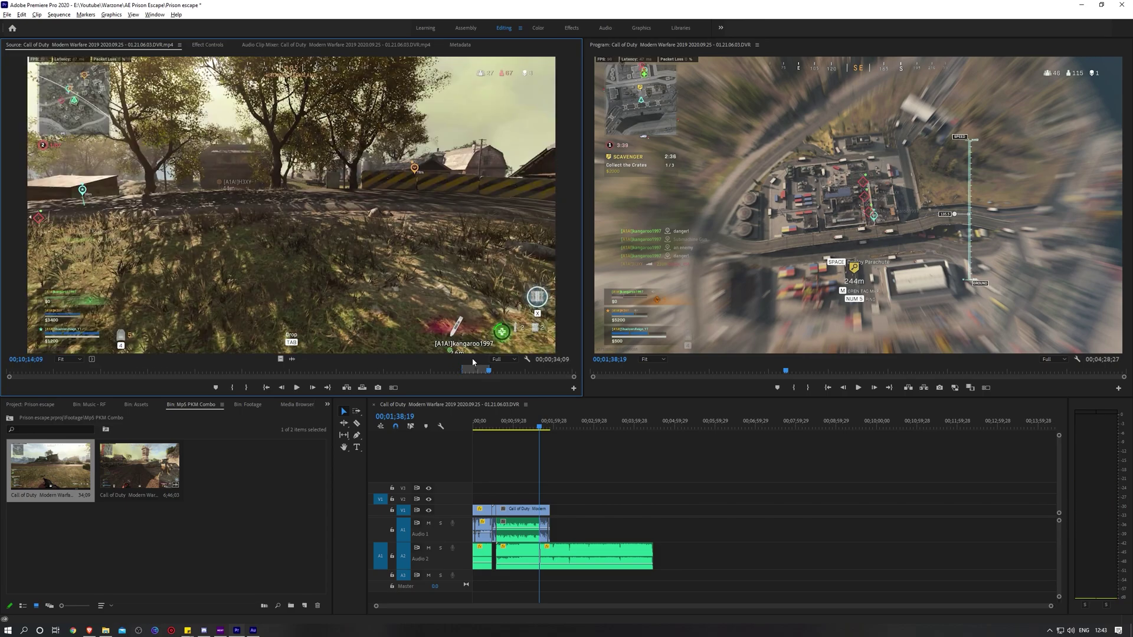
key(space)
key(space)
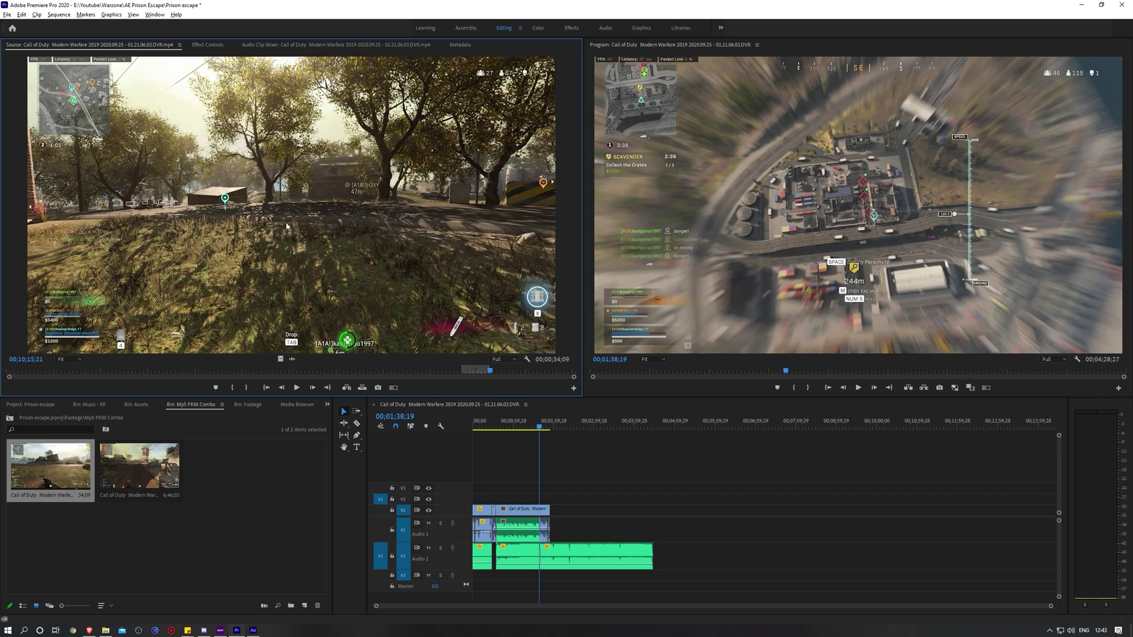
drag(411, 310, 558, 534)
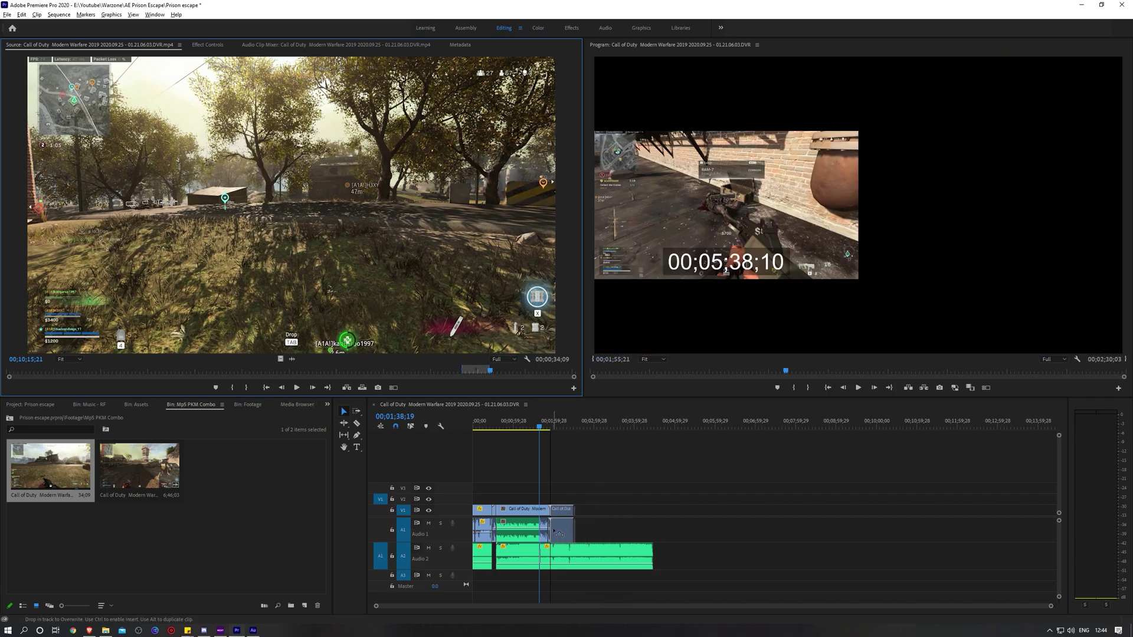
drag(555, 533, 416, 258)
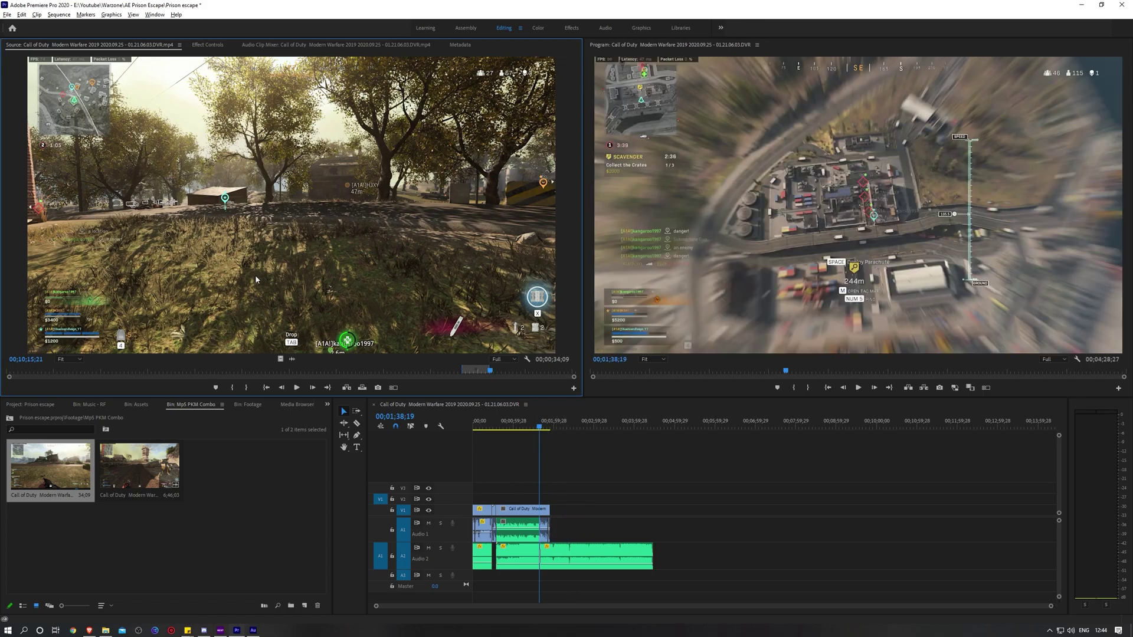
- Play the source clip from the parachute landing and mark the next gameplay section's in point shortly before 00;03;16;16
click(127, 372)
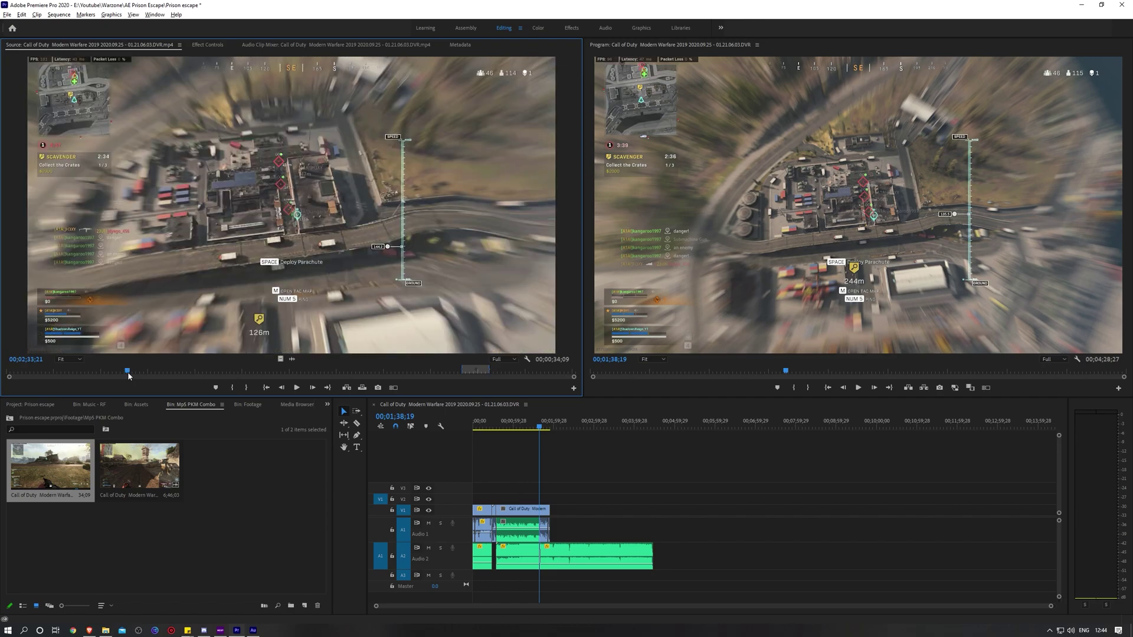
key(space)
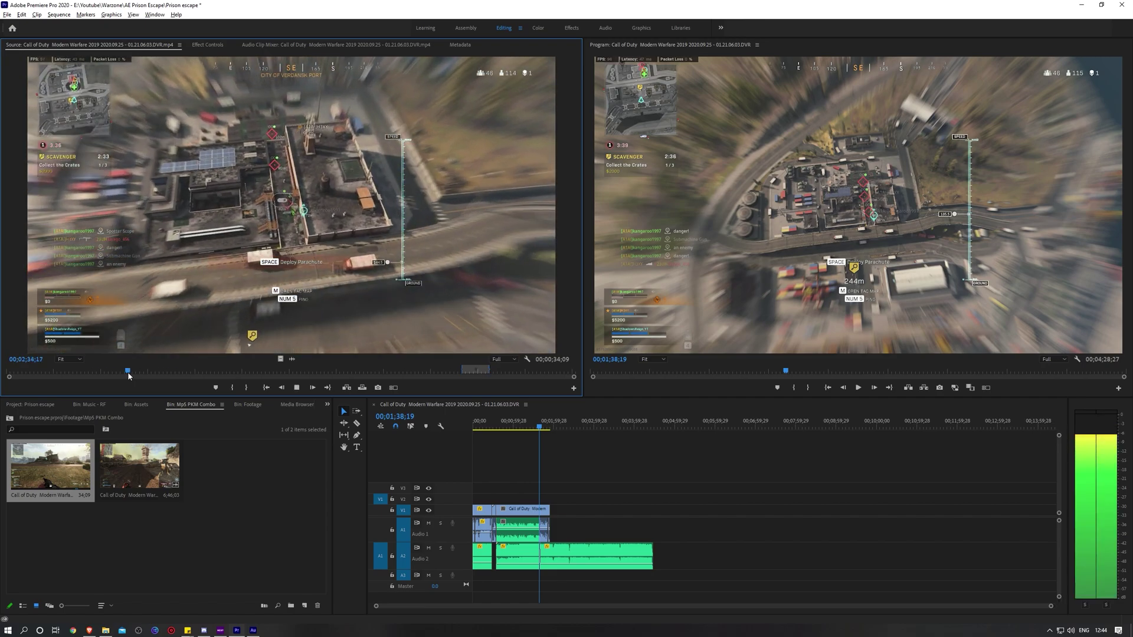
key(space)
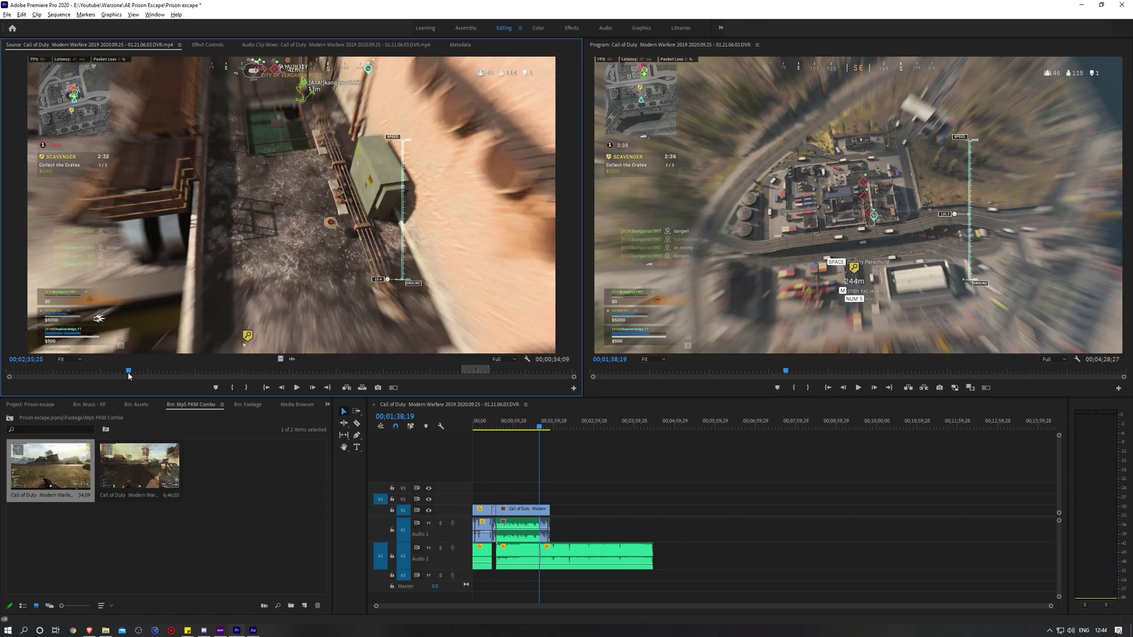
key(space)
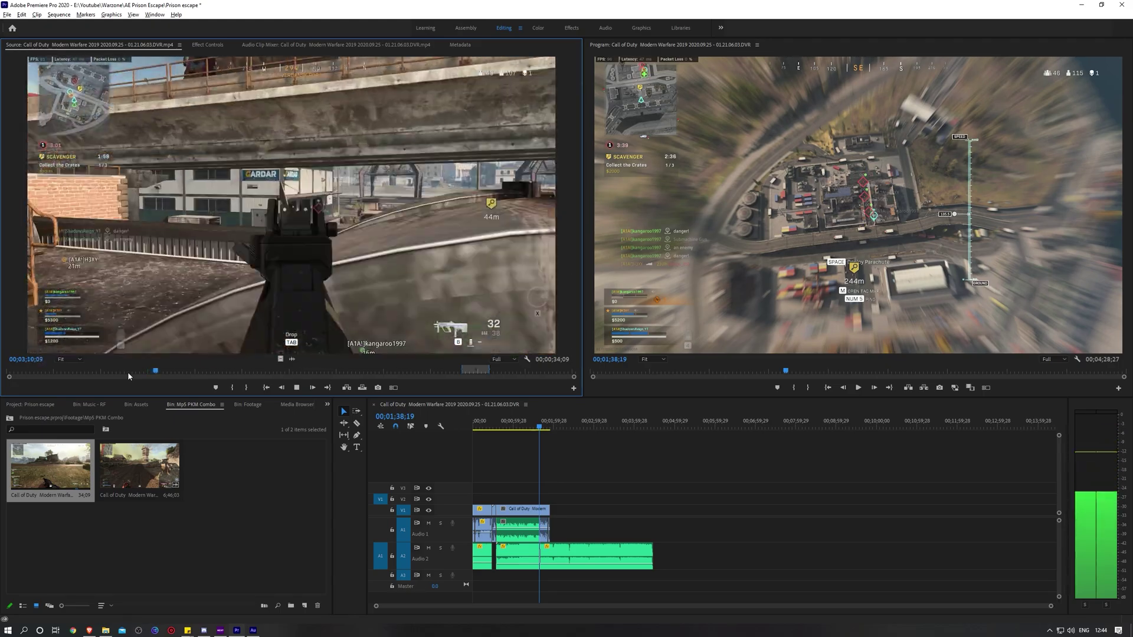
key(k)
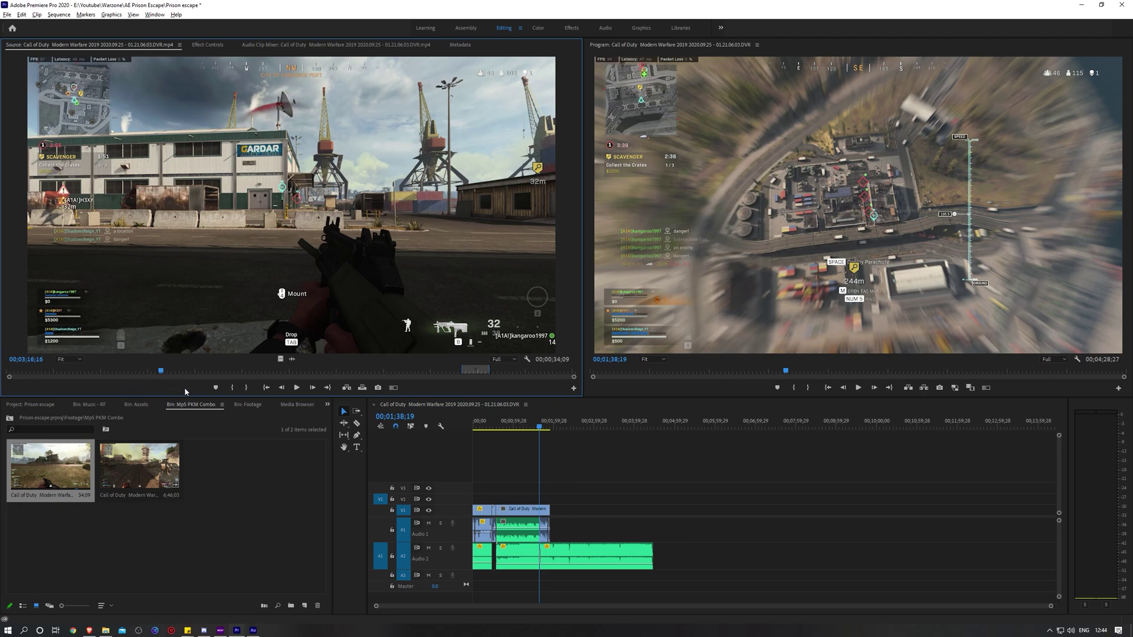
key(i)
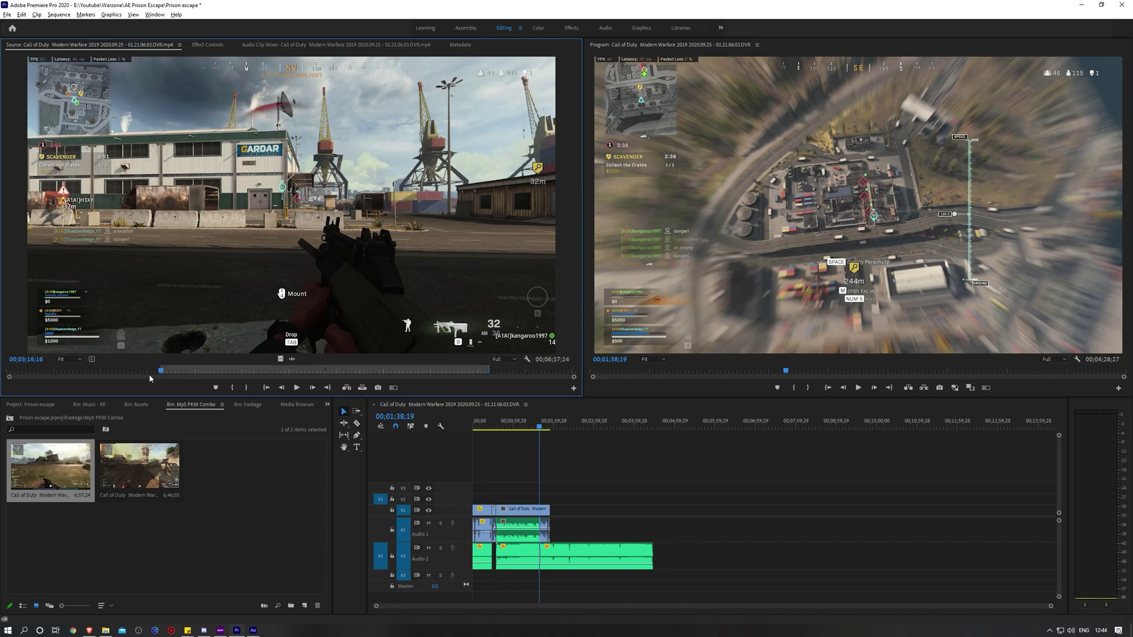
click(146, 370)
key(i)
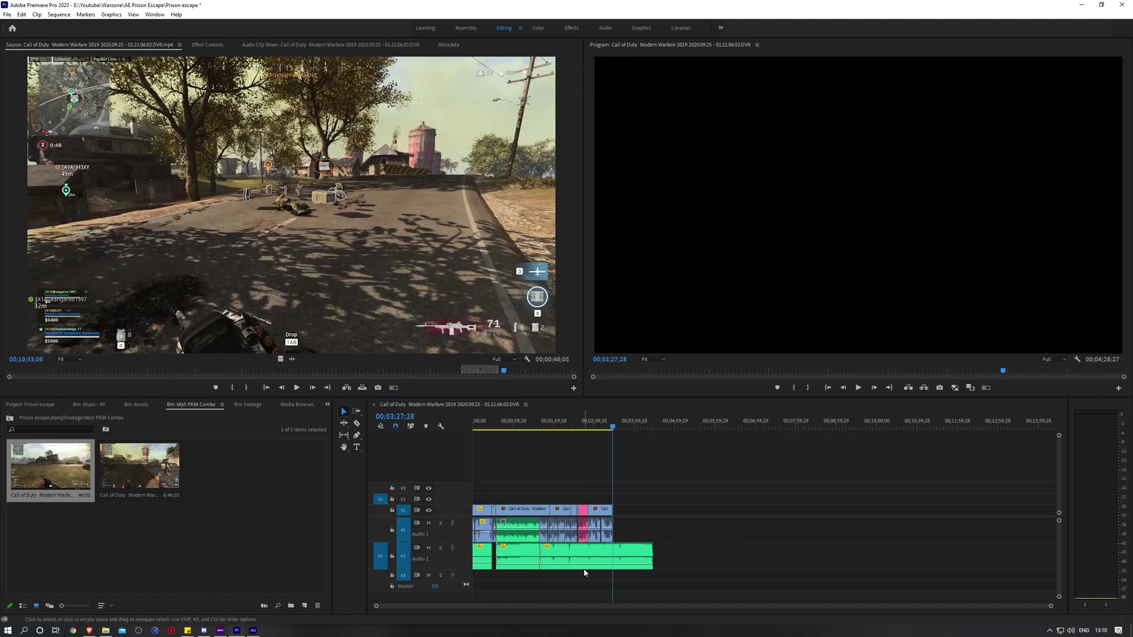
- Duplicate the last Moving Strong music clip on Audio 2 to about 00;05;19;28, past the end of the original
mouse_move(526, 415)
mouse_down()
mouse_move(648, 413)
mouse_move(497, 410)
mouse_move(530, 414)
mouse_up()
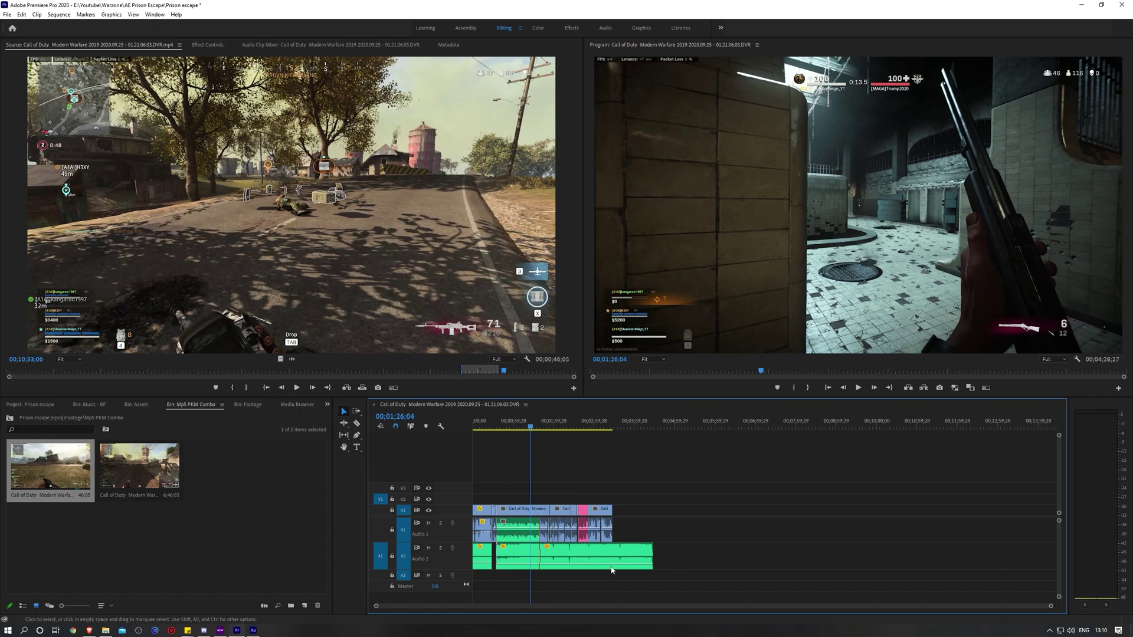
click(605, 551)
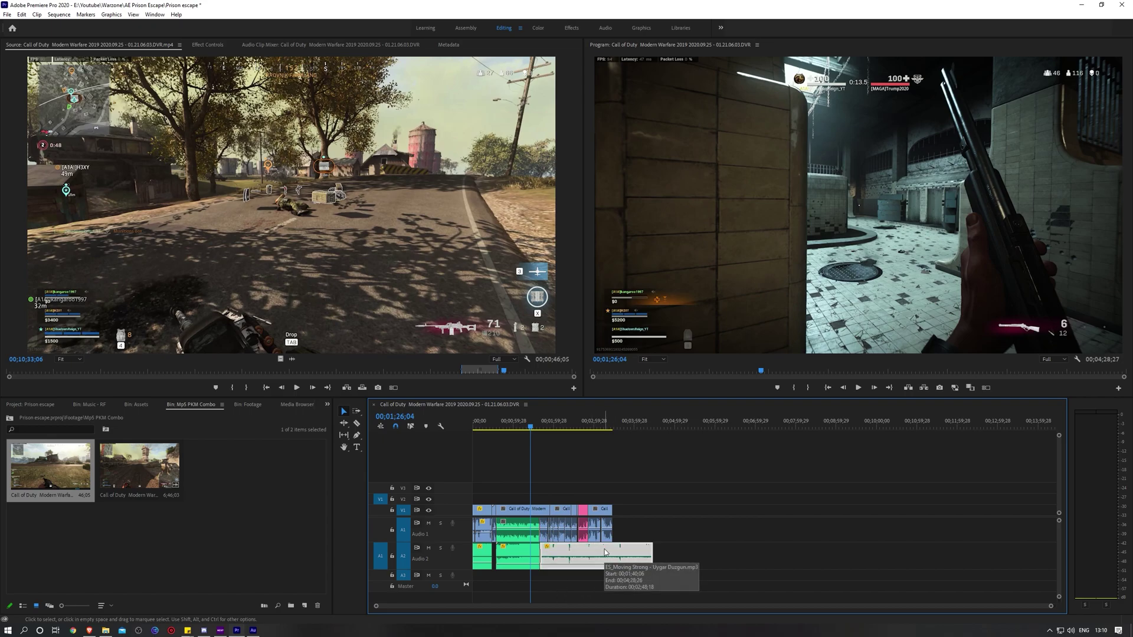
drag(605, 552, 752, 555)
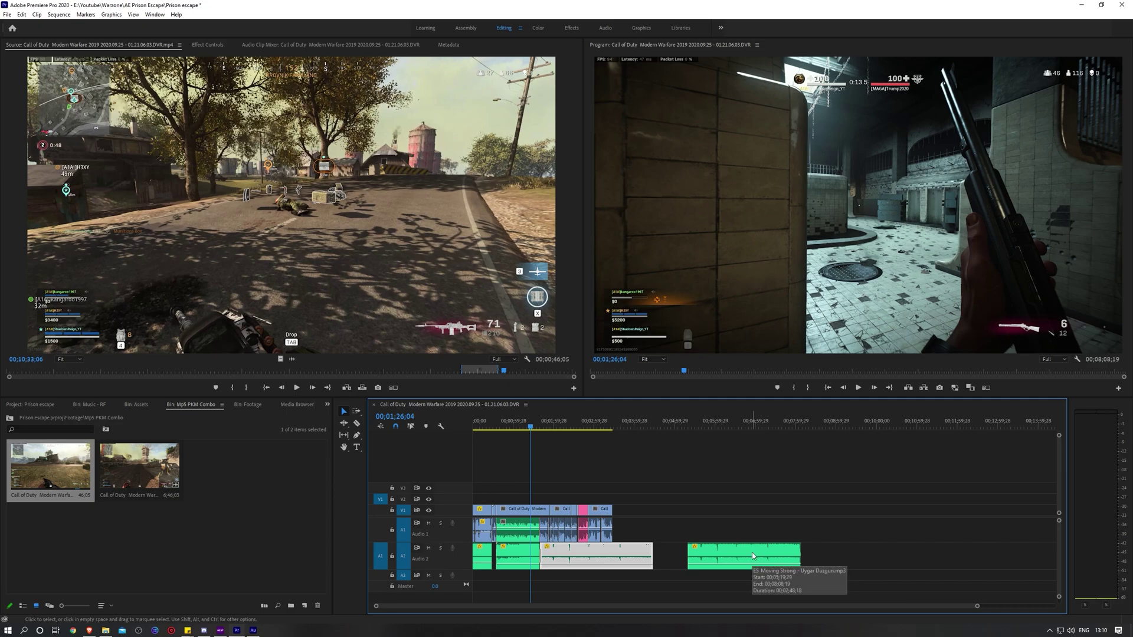
click(585, 422)
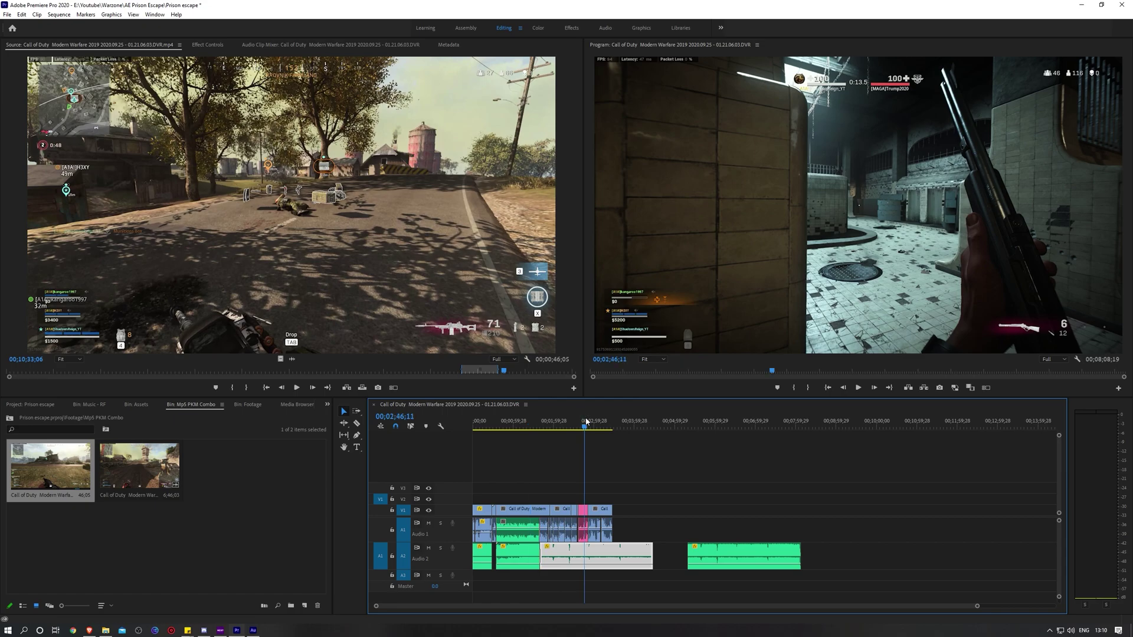
drag(586, 421, 572, 422)
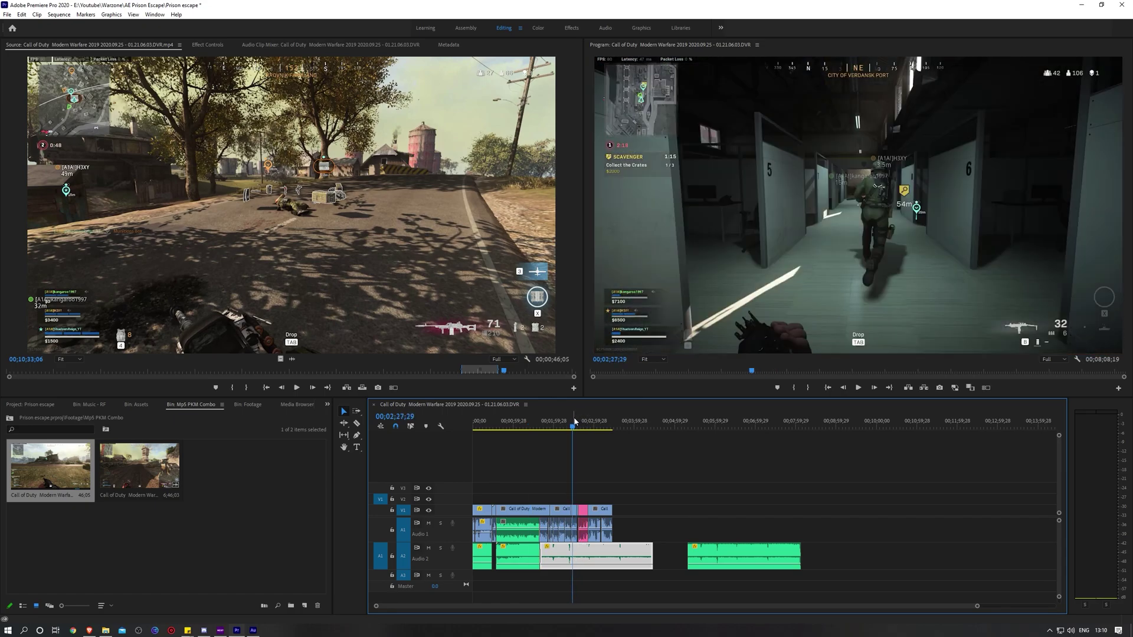
- Move the duplicated music clip against the end of the original on Audio 2 and apply the default transition at the join
click(679, 538)
click(716, 552)
drag(714, 551, 648, 548)
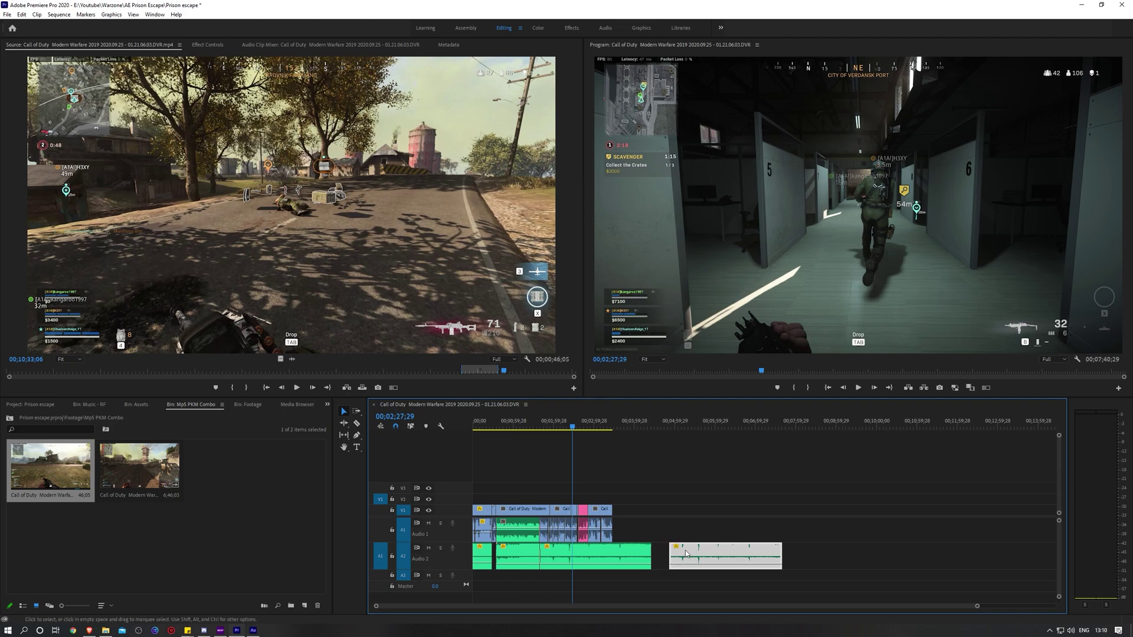
drag(683, 554, 672, 555)
right_click(653, 552)
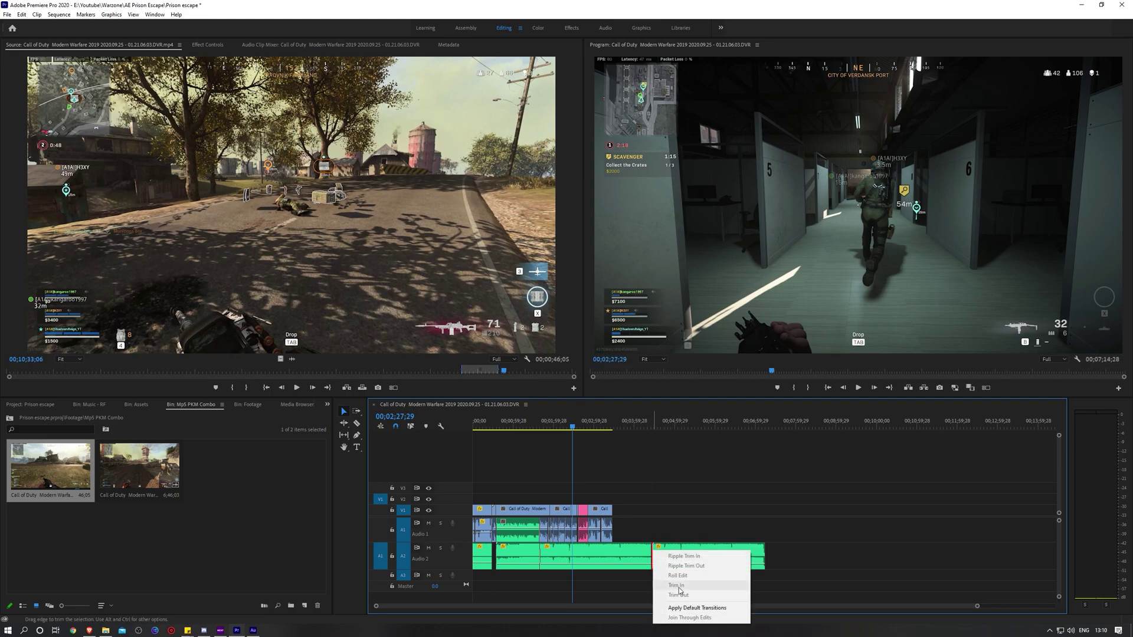
click(686, 608)
- Play the sequence across the join between the two music clips from about 00;04;23;03
click(653, 430)
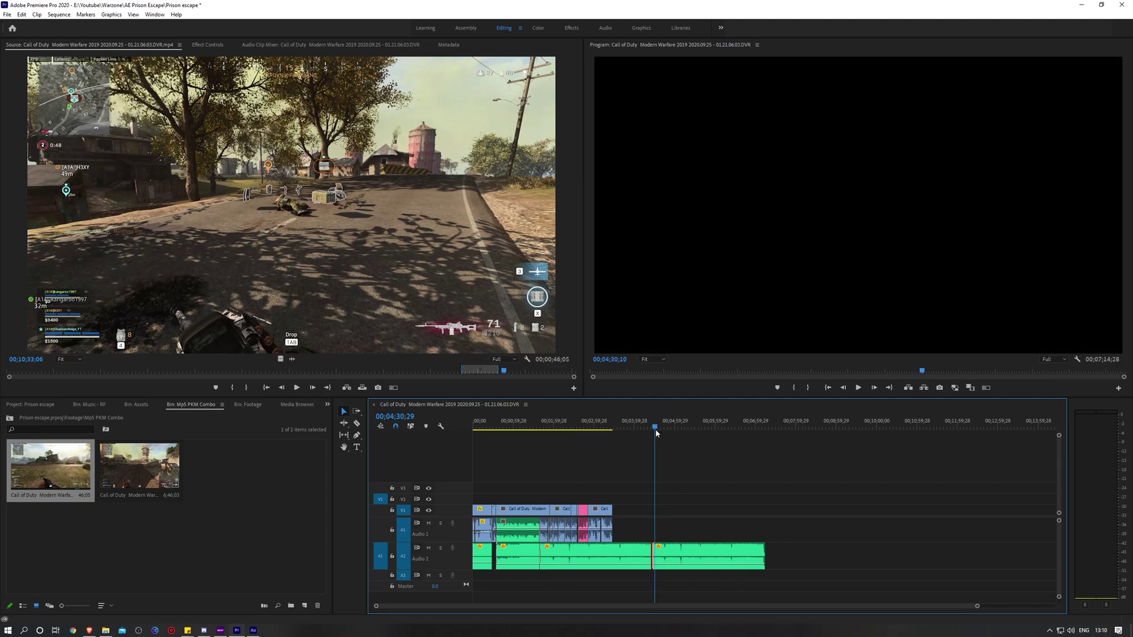
click(649, 429)
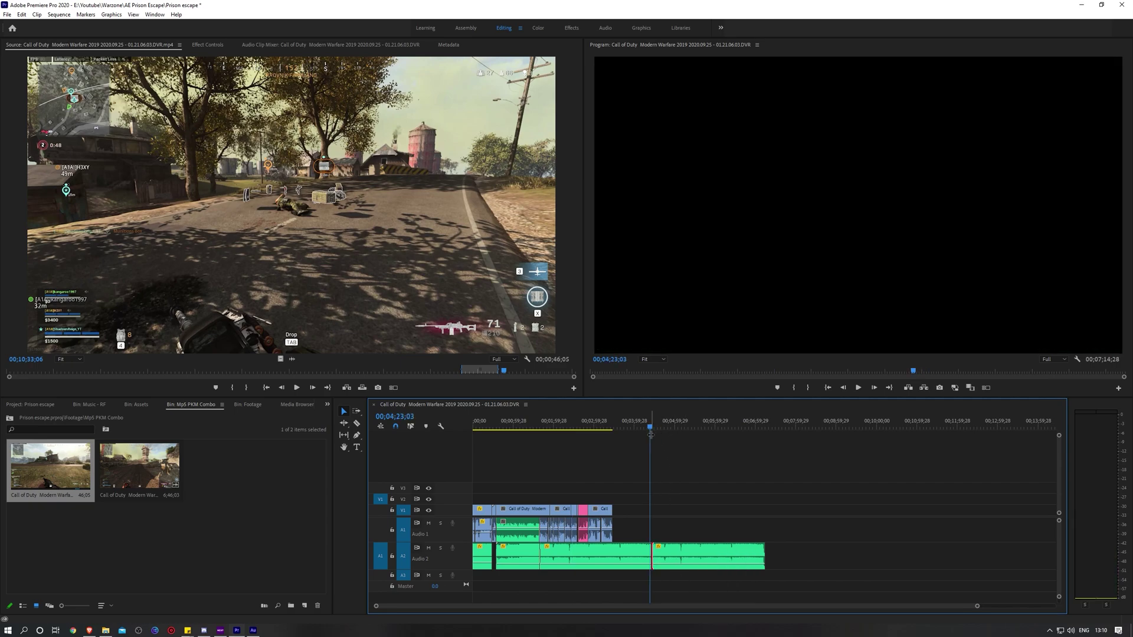
right_click(654, 551)
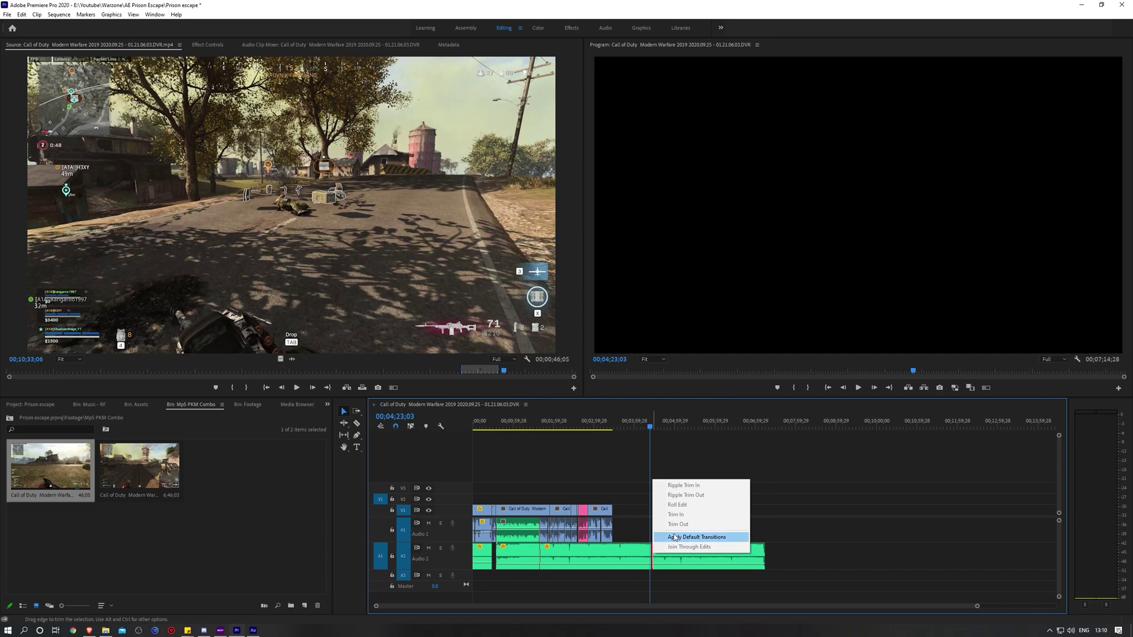
click(860, 391)
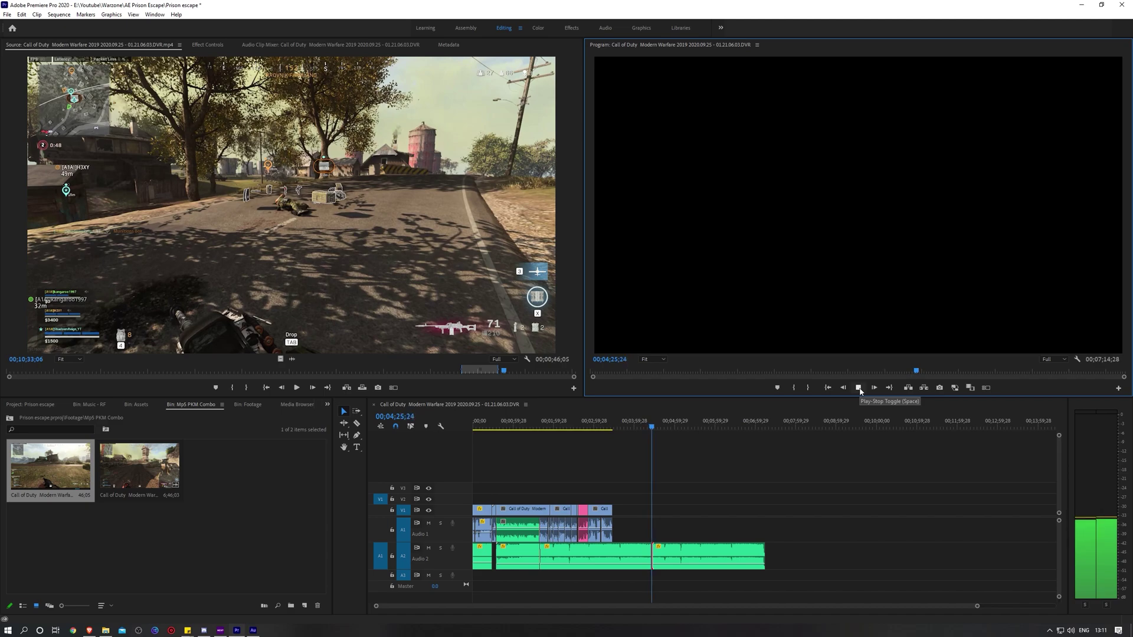
click(860, 390)
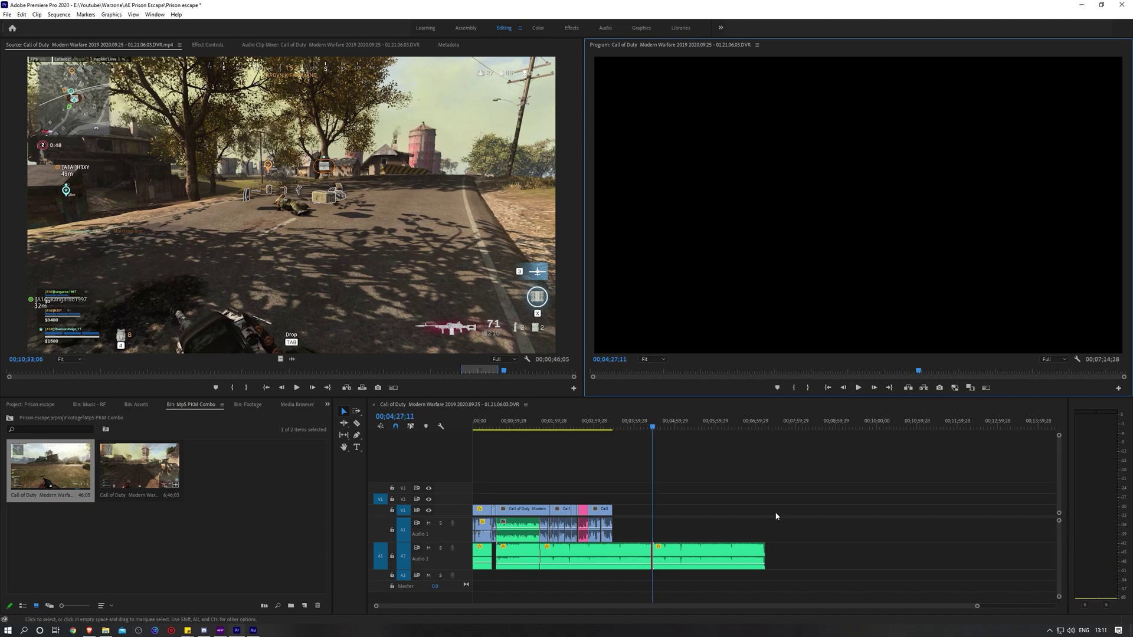
- Pull the duplicated music clip away, rejoin it to the original's end, and apply the default transition at the cut
drag(674, 553, 689, 555)
click(667, 426)
key(=)
key(=)
key(=)
key(=)
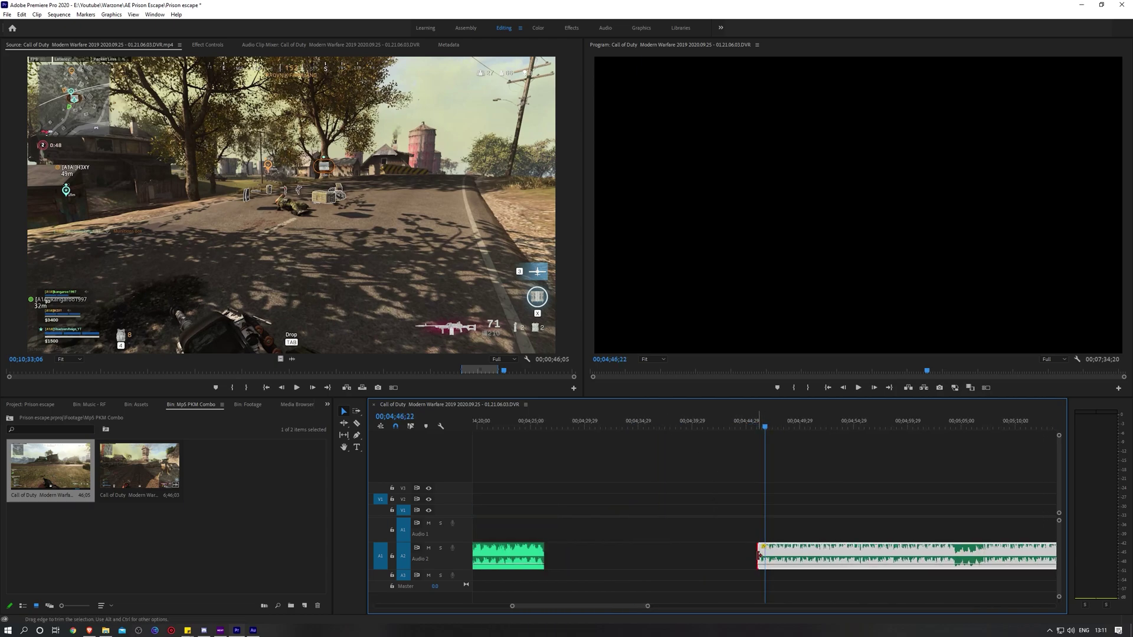
drag(759, 555, 545, 554)
right_click(545, 554)
click(572, 539)
- Lengthen the Constant Power transition between the music clips to about 00;00;02;21, playing the join before and after the change
drag(546, 423, 537, 422)
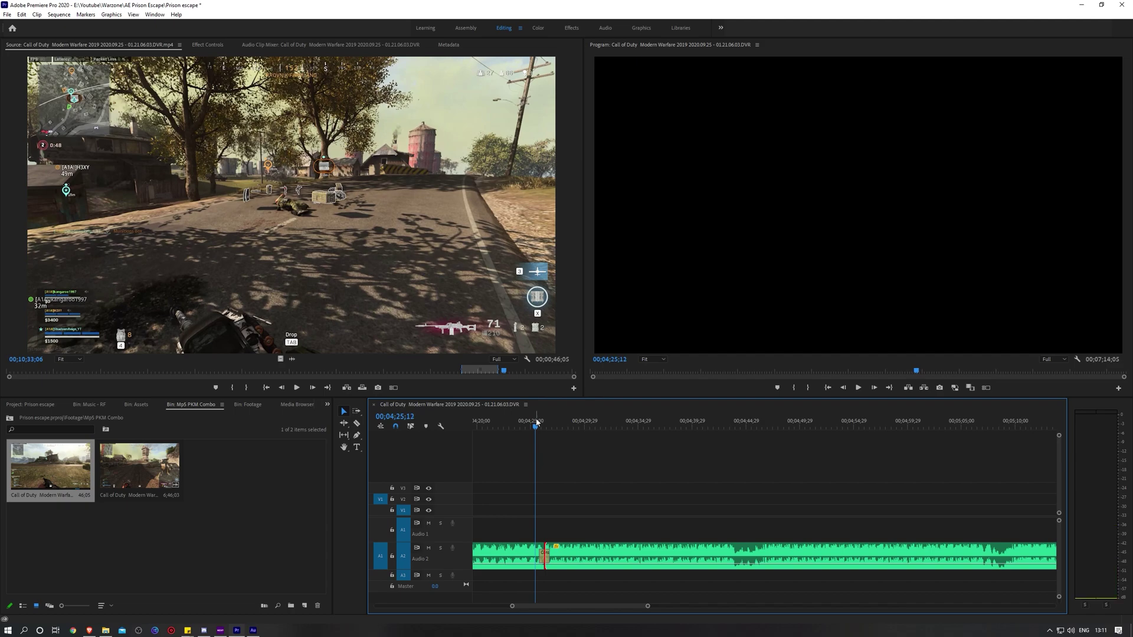
key(space)
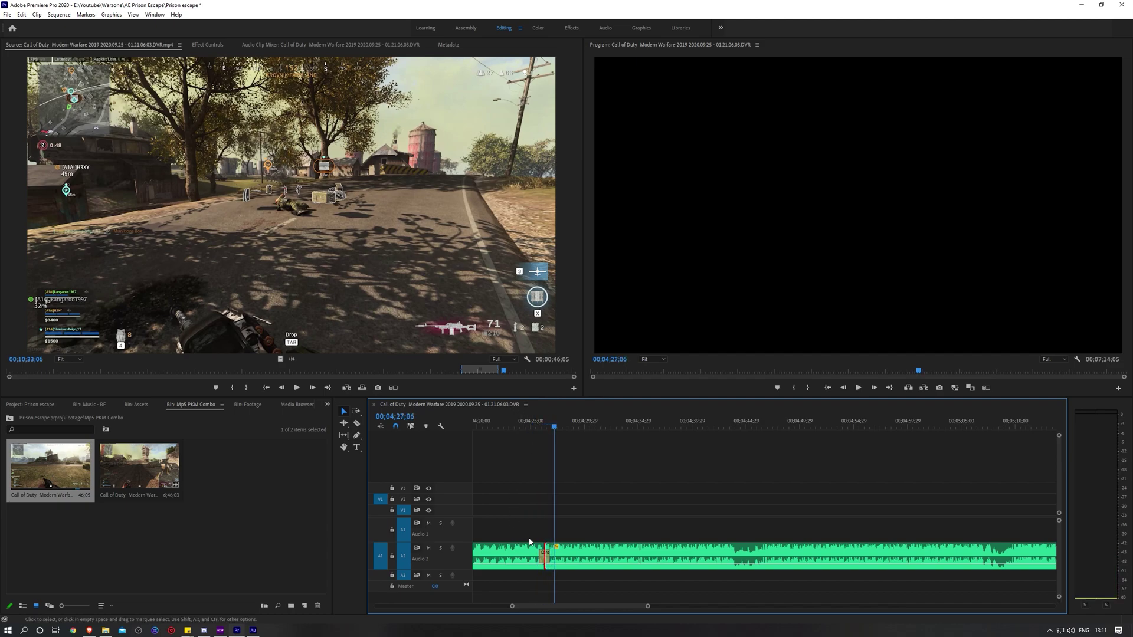
drag(548, 558, 559, 557)
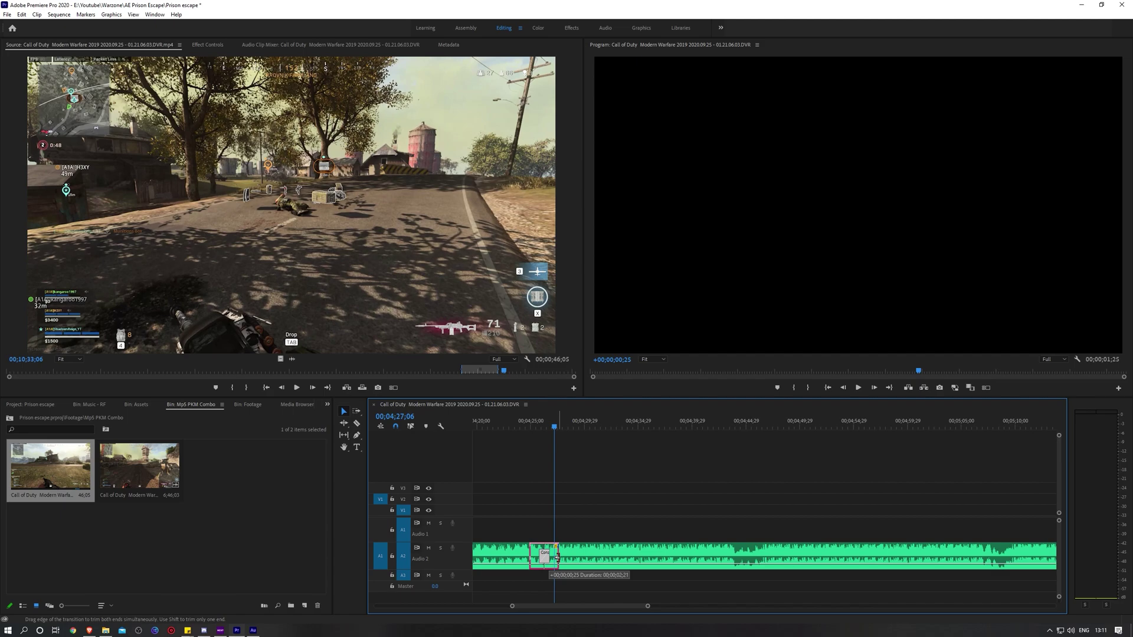
click(522, 422)
key(space)
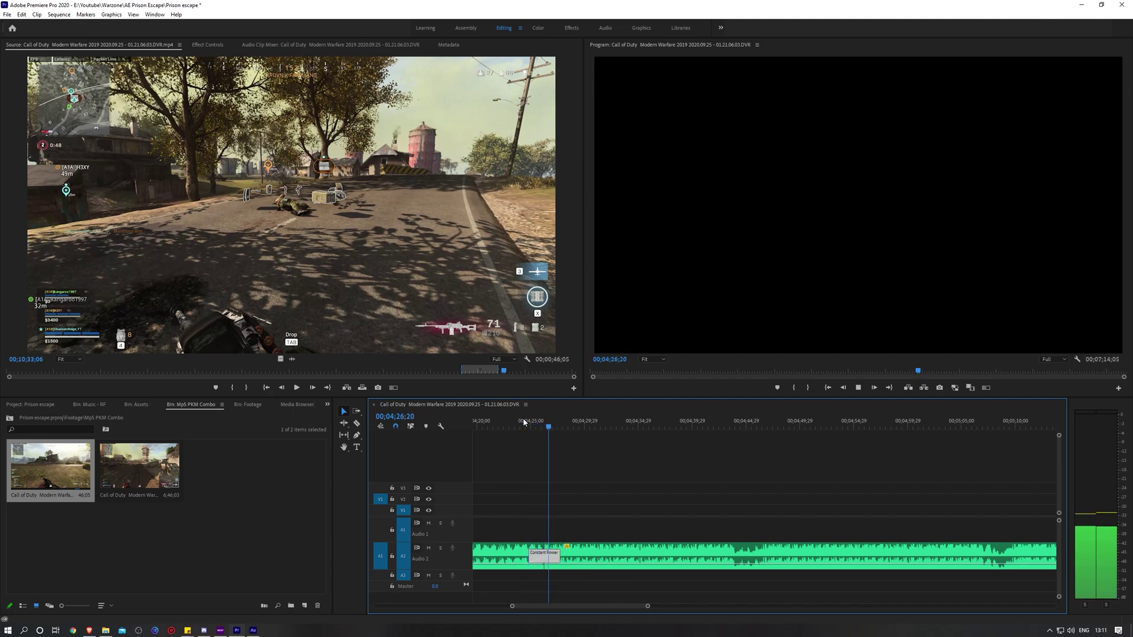
key(space)
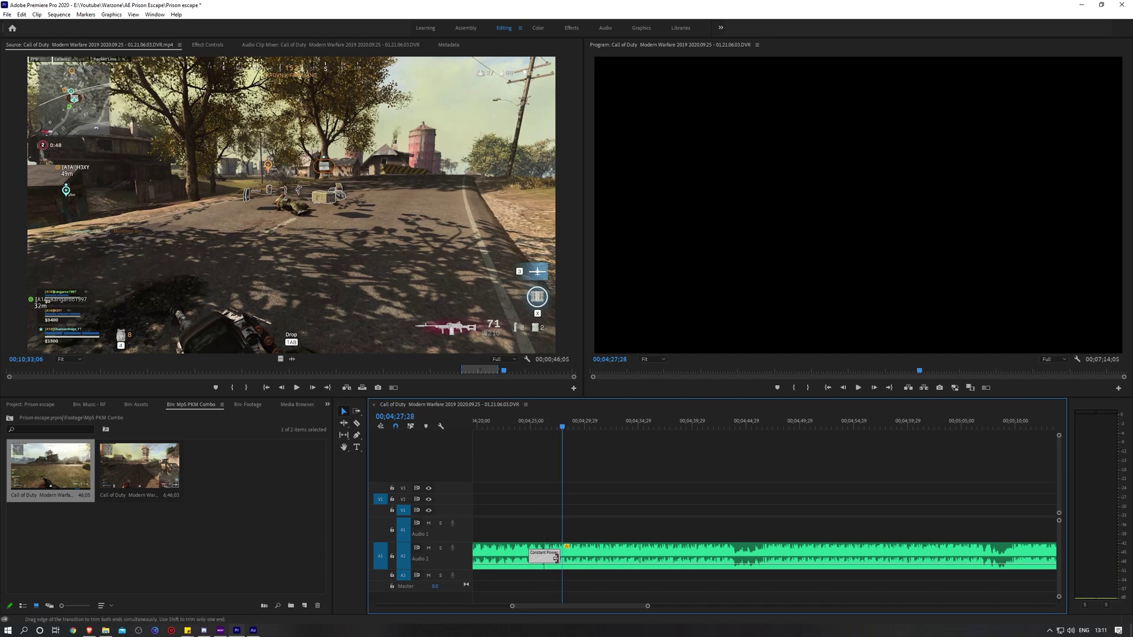
- Shift the duplicated music clip slightly over the original's end, apply the default transition at the new cut, and play across it
drag(556, 558, 586, 556)
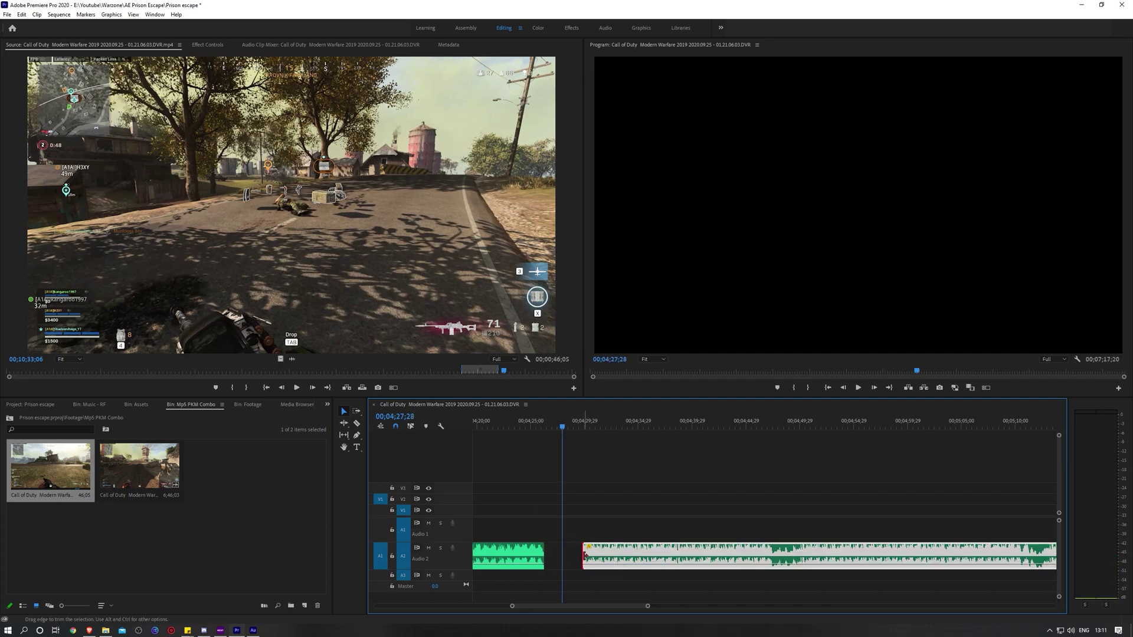
drag(585, 556, 537, 549)
drag(615, 553, 566, 551)
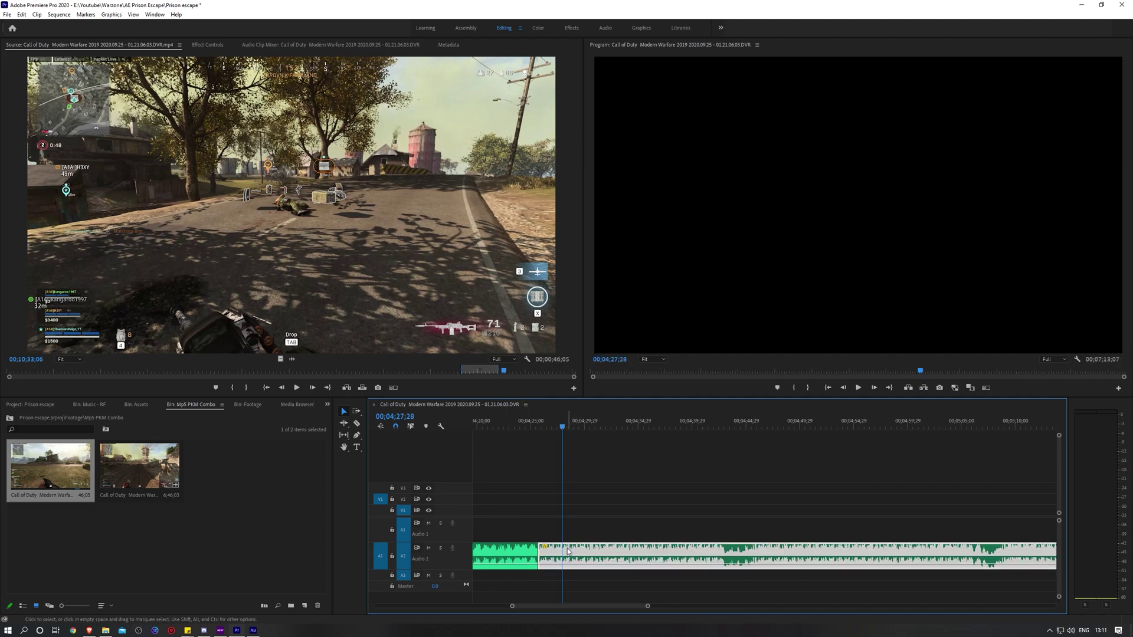
right_click(540, 550)
click(576, 535)
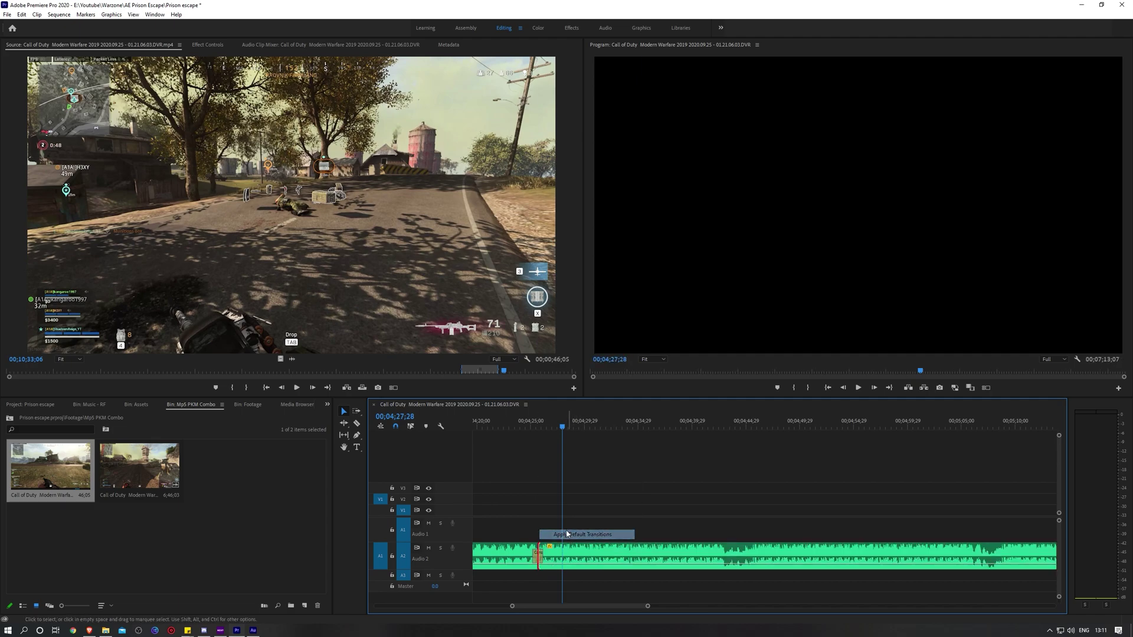
click(534, 425)
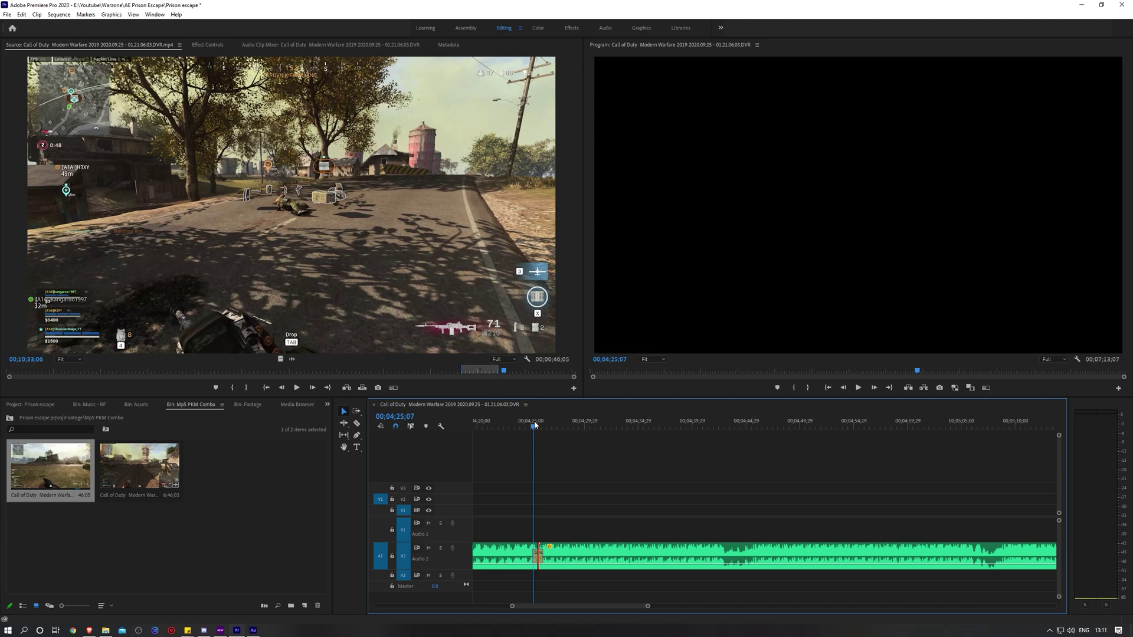
key(space)
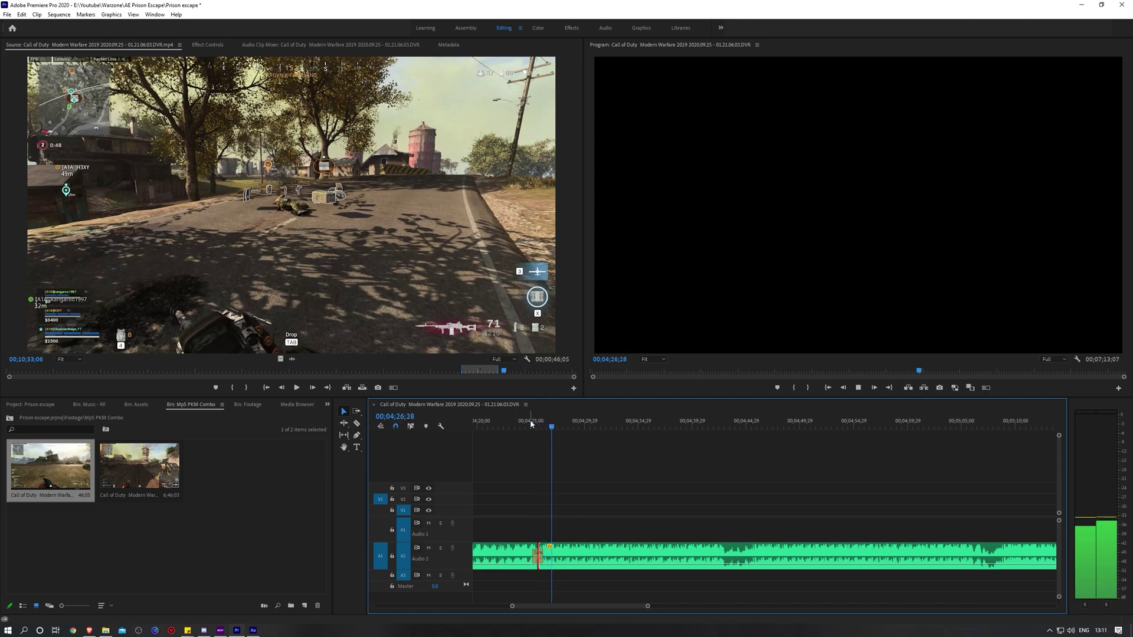
- Duplicate the two joined music clips together on Audio 2, starting the copies at about 00;07;38;14
scroll(555, 471, down, 6)
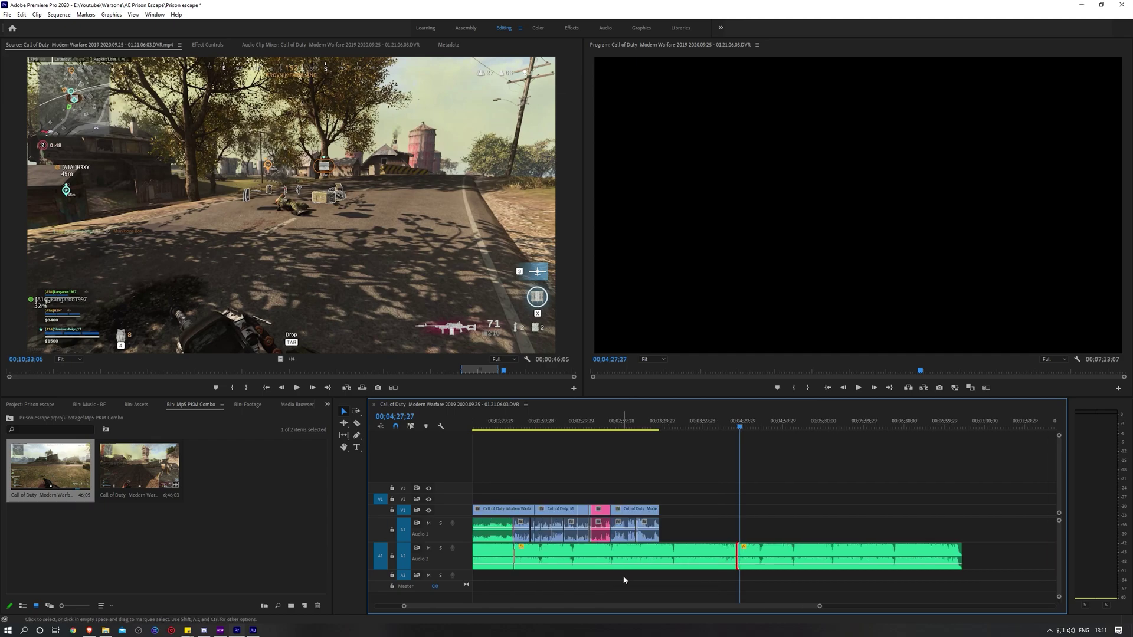
scroll(624, 581, down, 3)
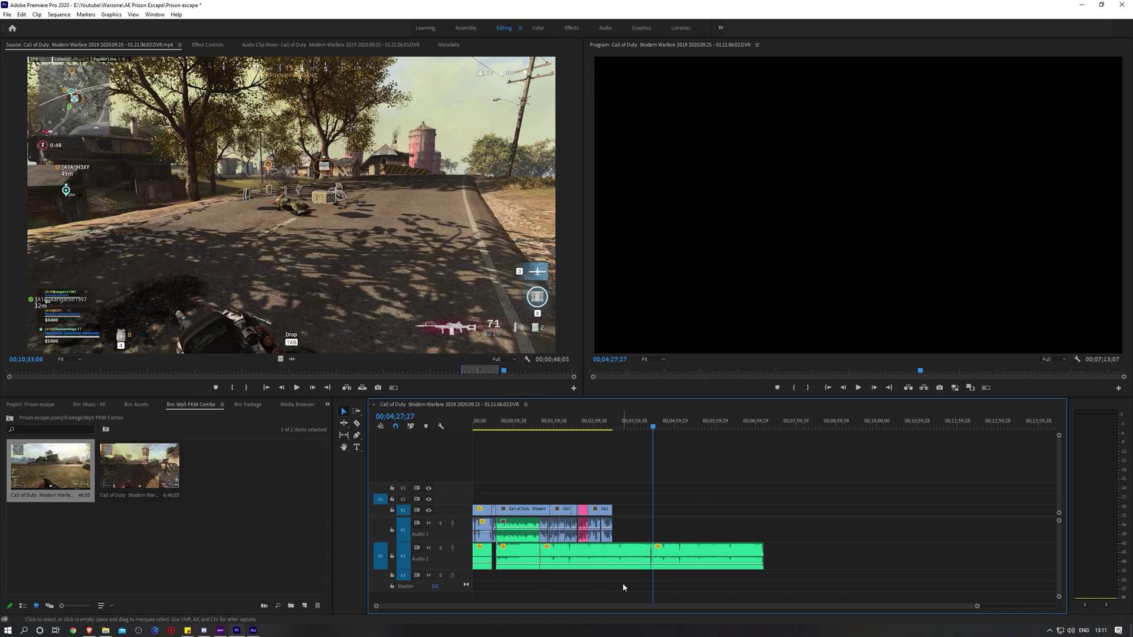
drag(623, 584, 729, 549)
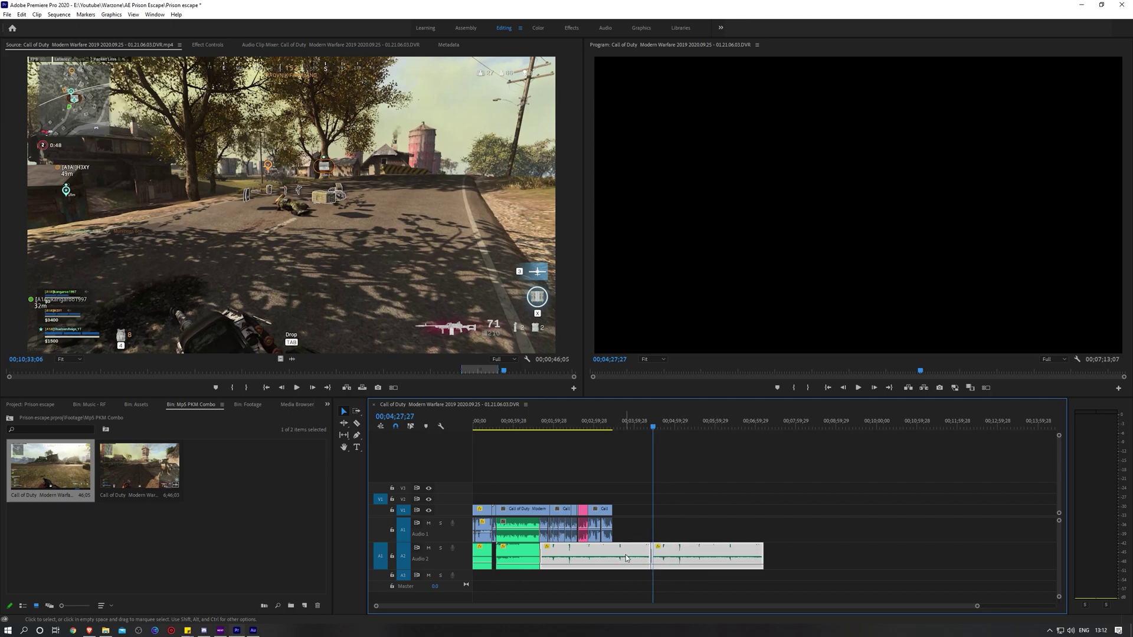
drag(604, 558, 908, 576)
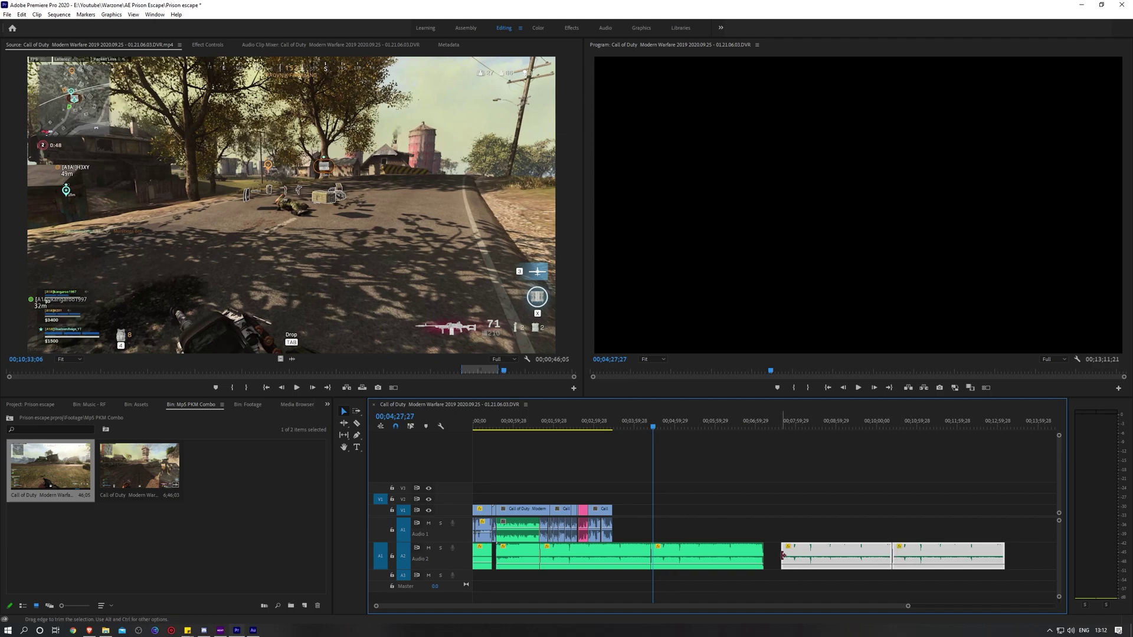
drag(775, 423, 784, 422)
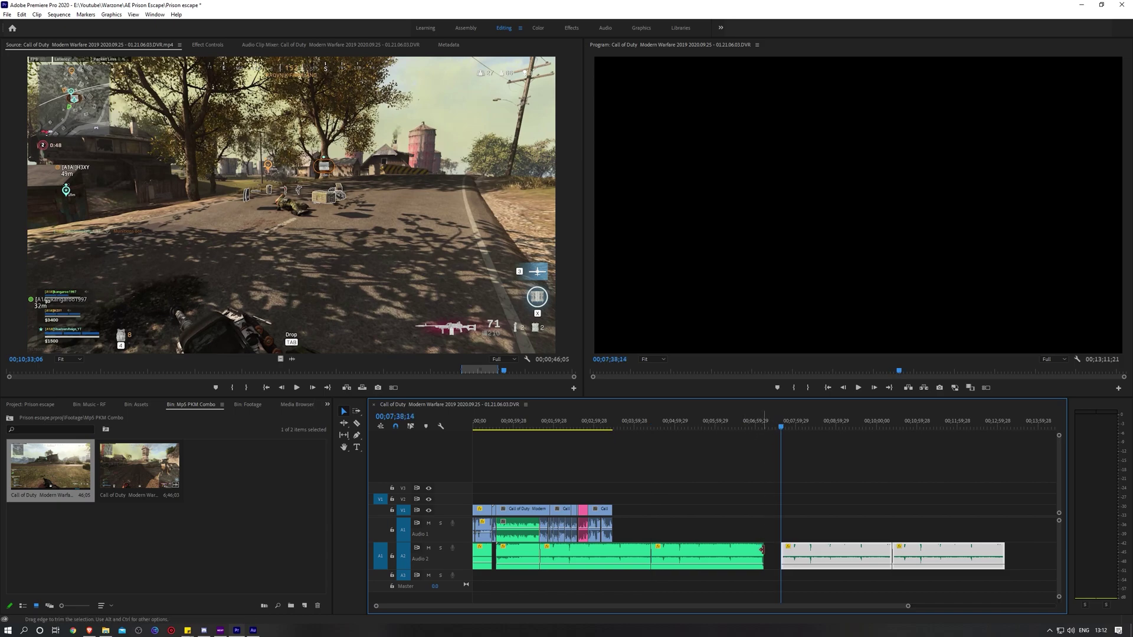
- Trim the end of the last music clip on Audio 2 slightly and delete the two duplicated music clips after it
drag(762, 549, 759, 550)
drag(833, 570, 935, 552)
key(Delete)
drag(615, 420, 651, 428)
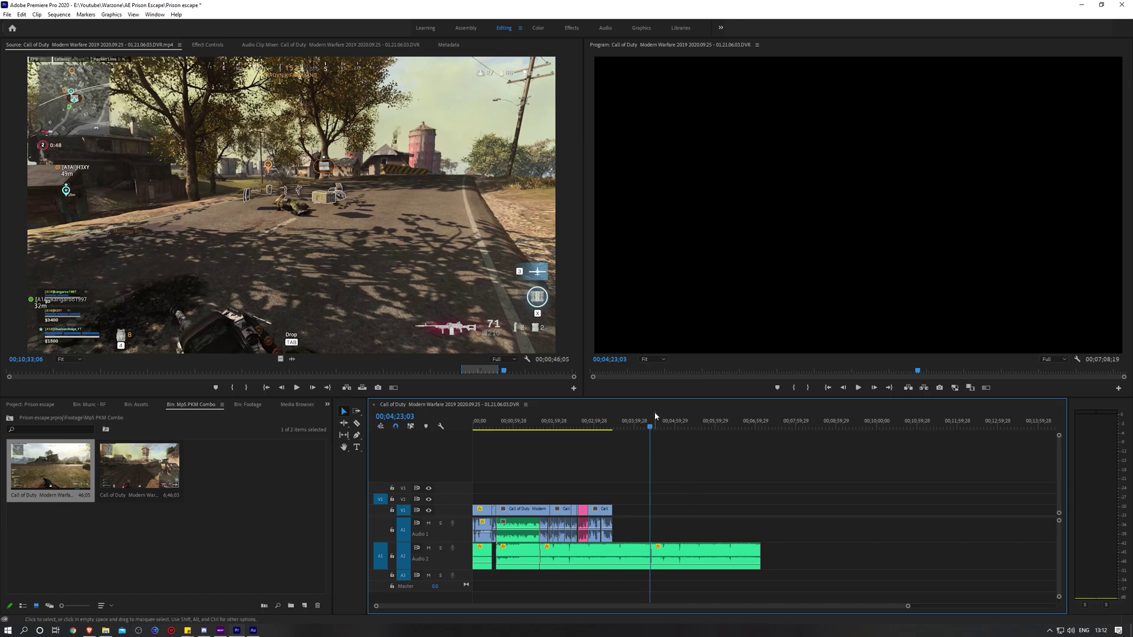
drag(649, 428, 575, 434)
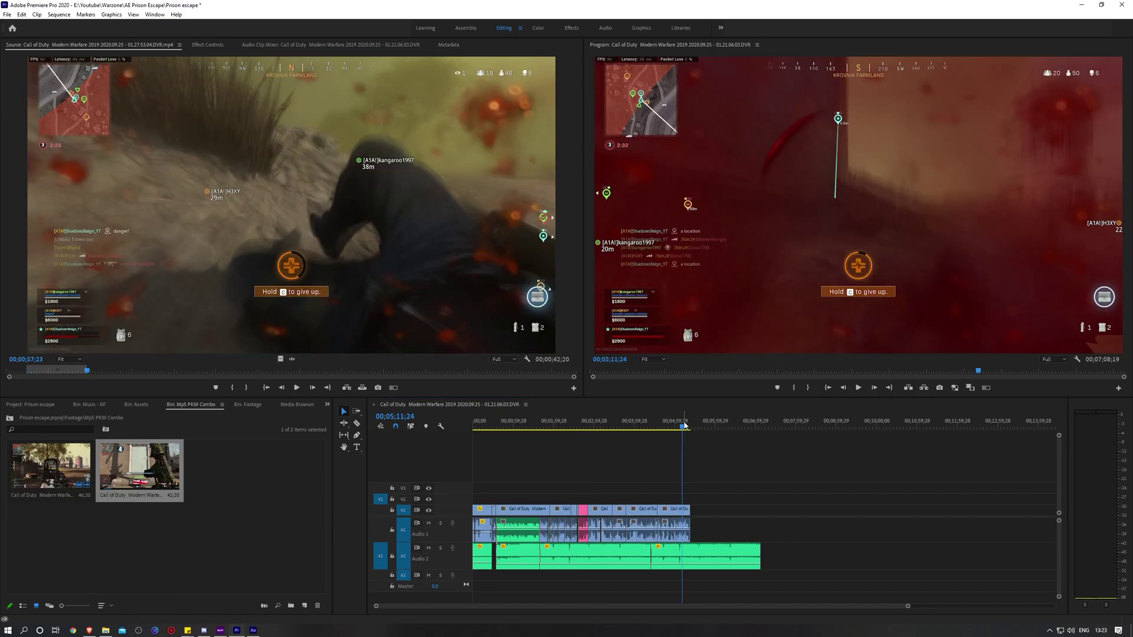
- Locate the collateral kill in the last gameplay clip and split the clip's video on V1 at 00;05;14;26
click(685, 427)
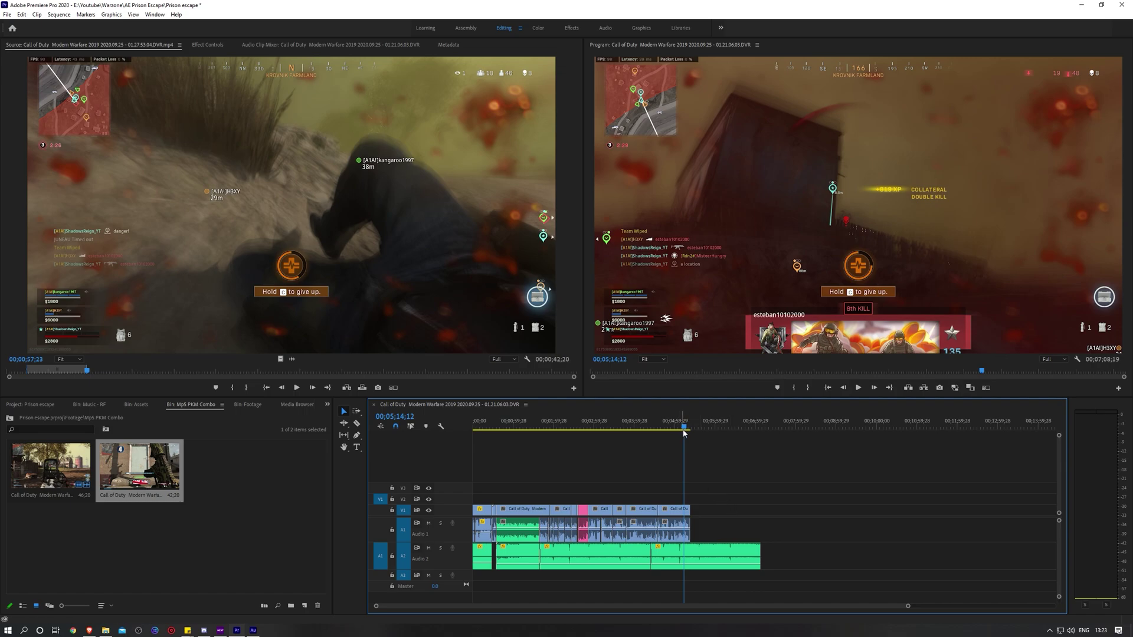
drag(684, 430, 683, 430)
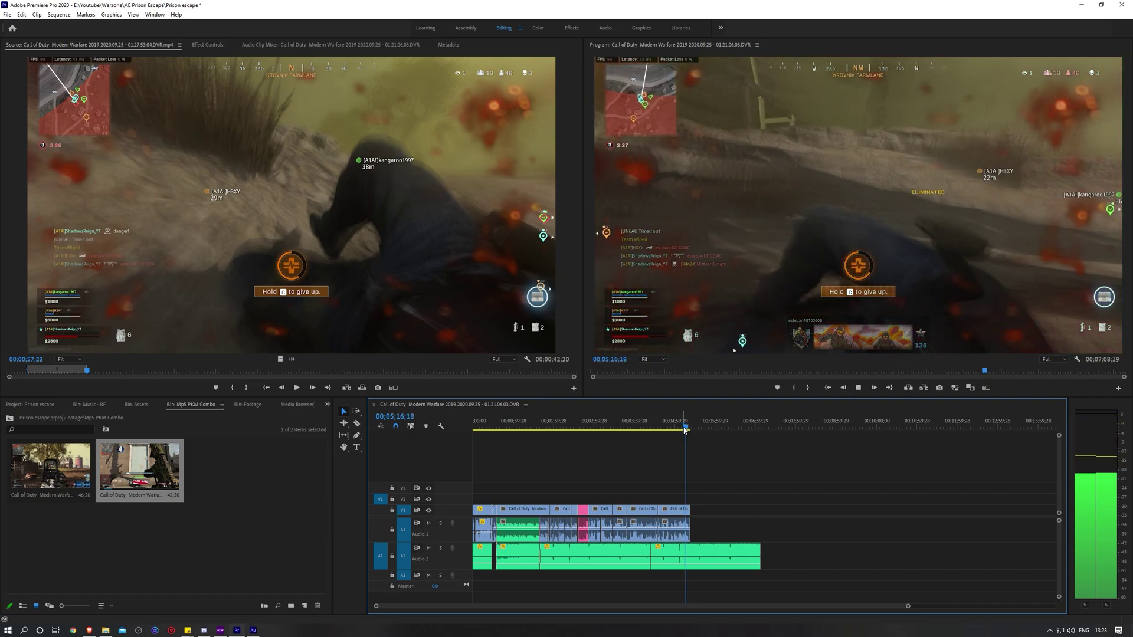
key(space)
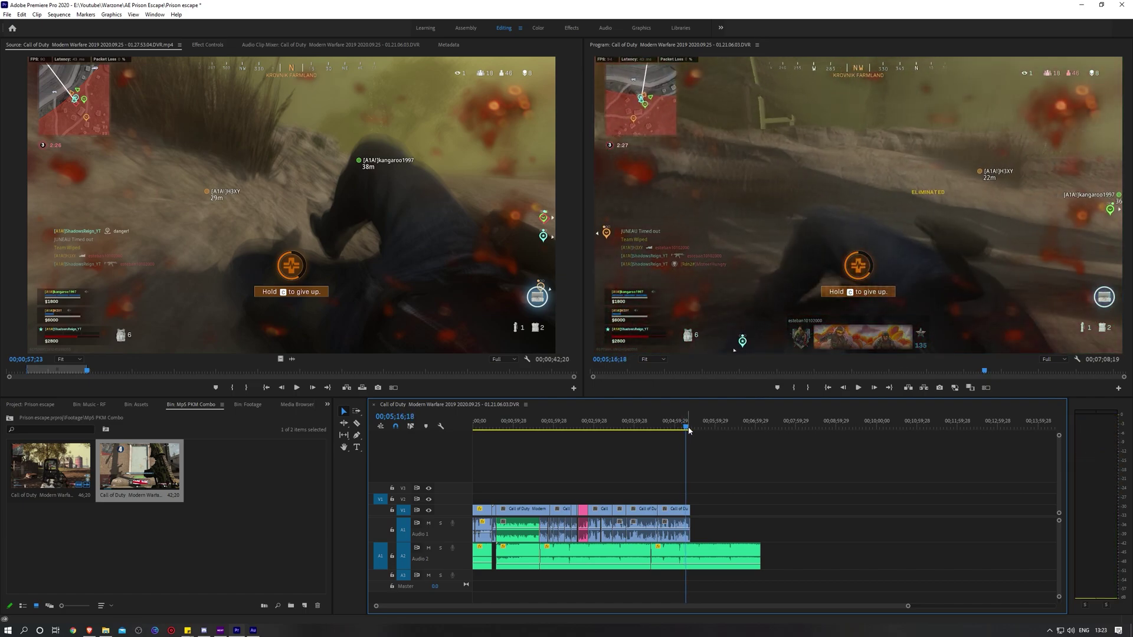
drag(689, 430, 686, 431)
key(space)
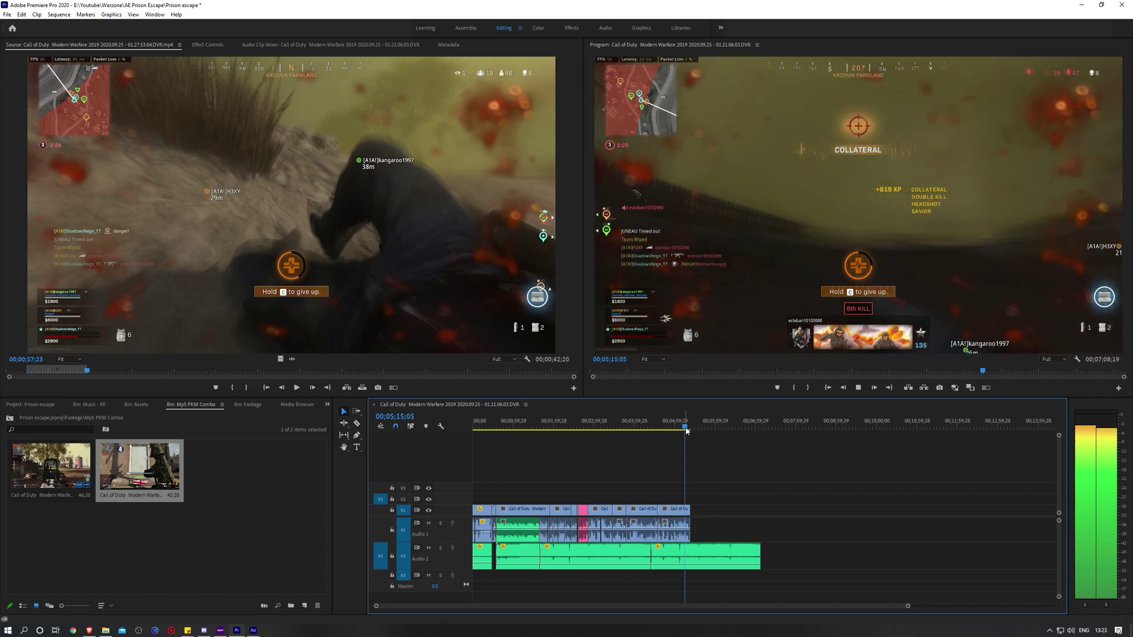
key(space)
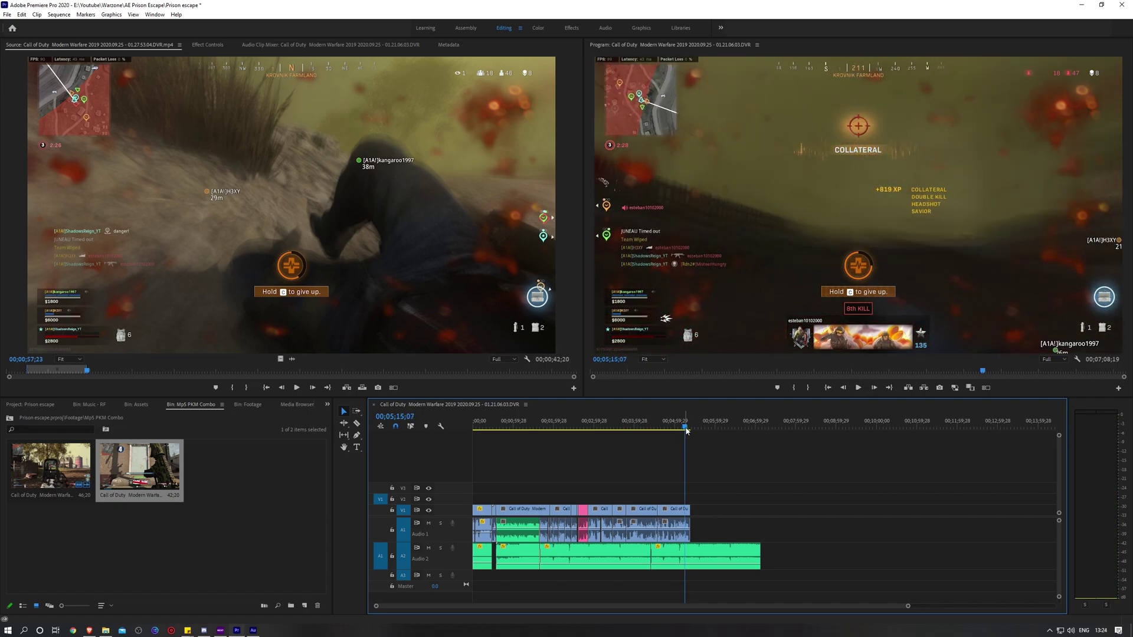
drag(686, 431, 687, 431)
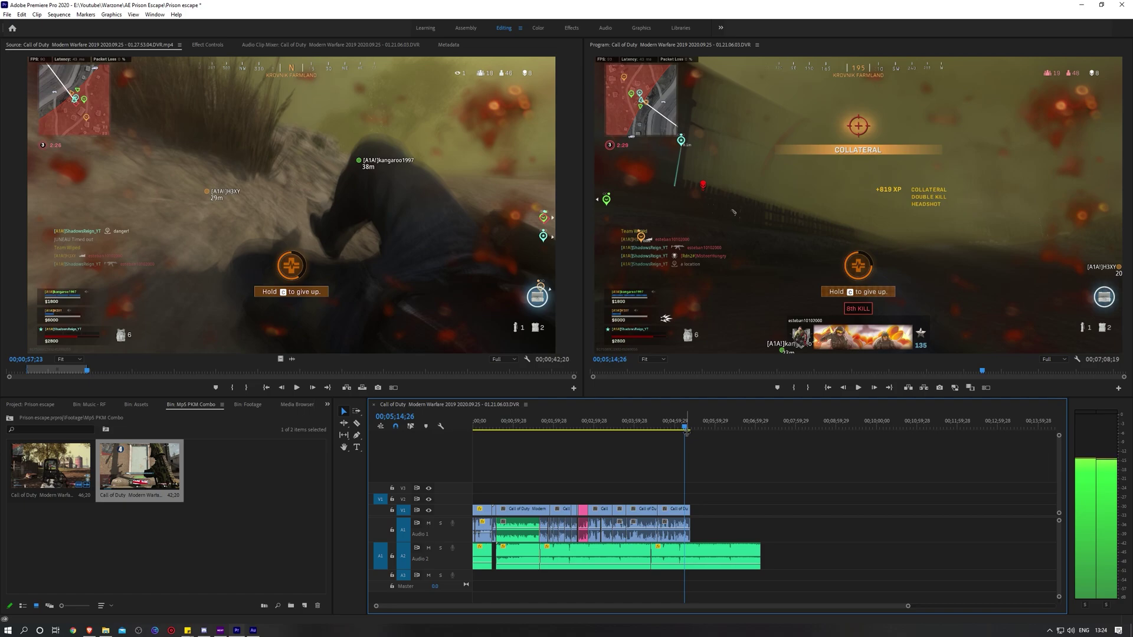
key(=)
key(=)
key(=)
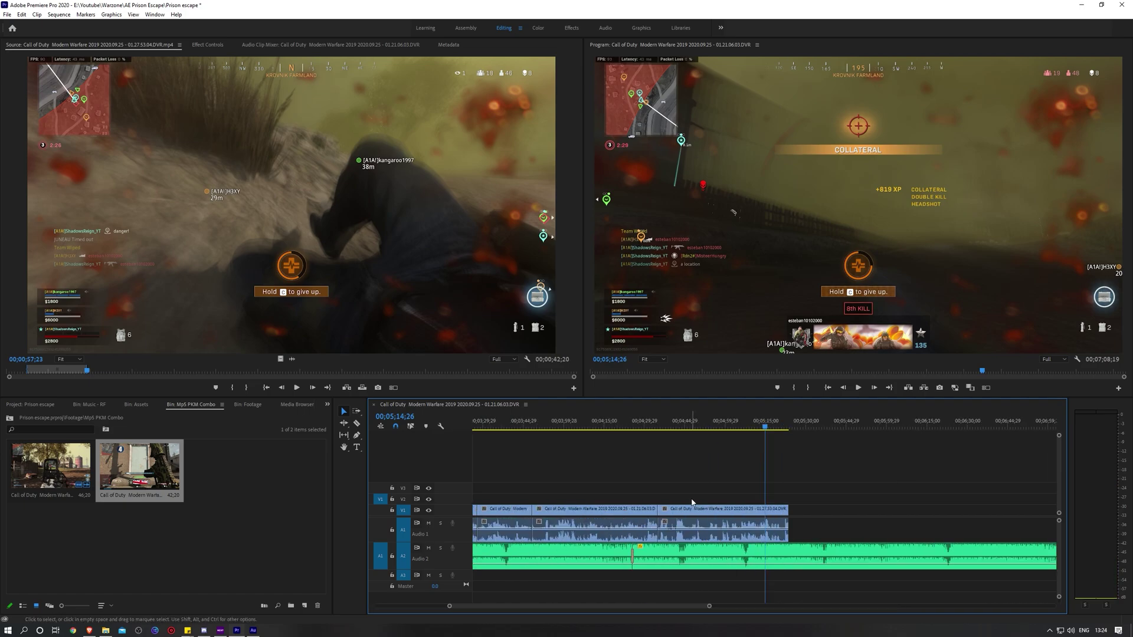
key(c)
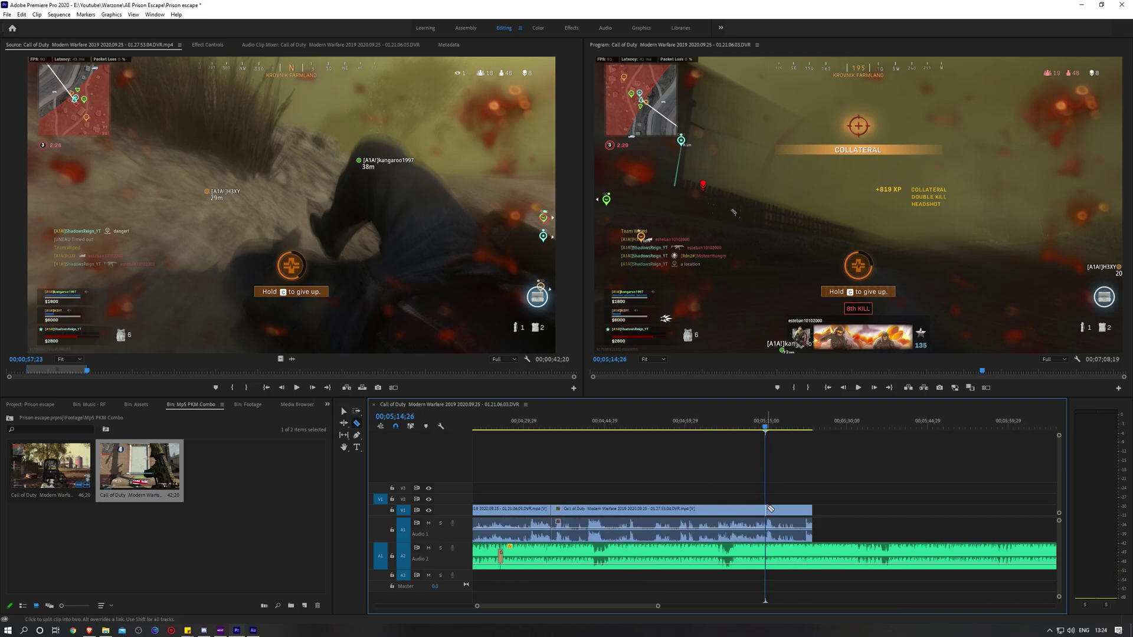
click(767, 509)
- Play on from the cut and split the gameplay clip's video again at 00;05;16;20
key(space)
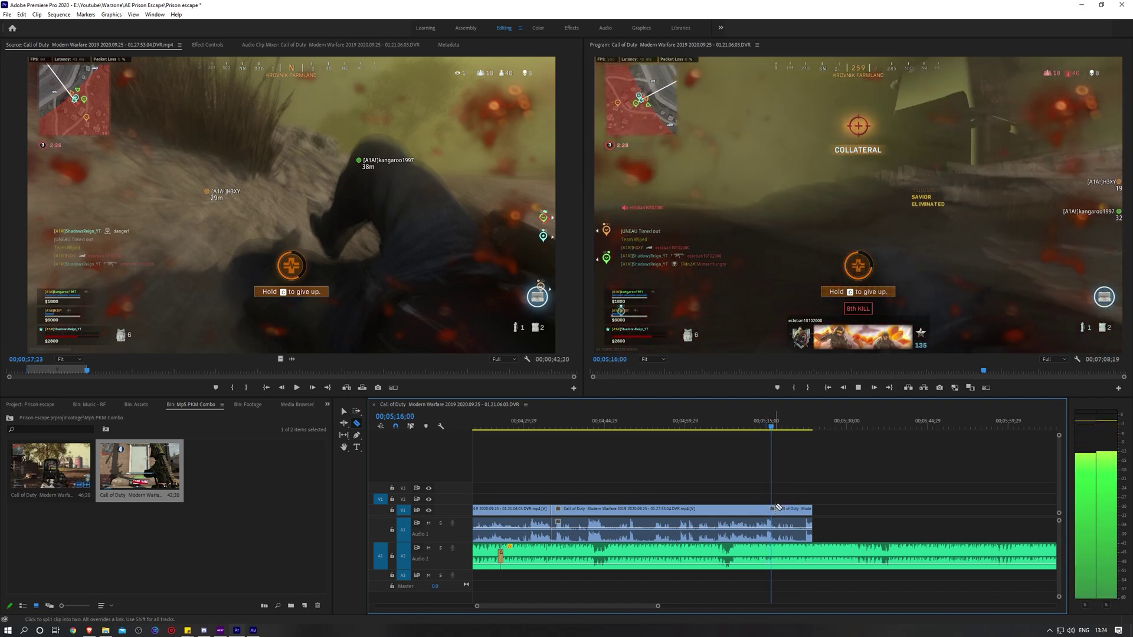
key(space)
key(space)
key(space)
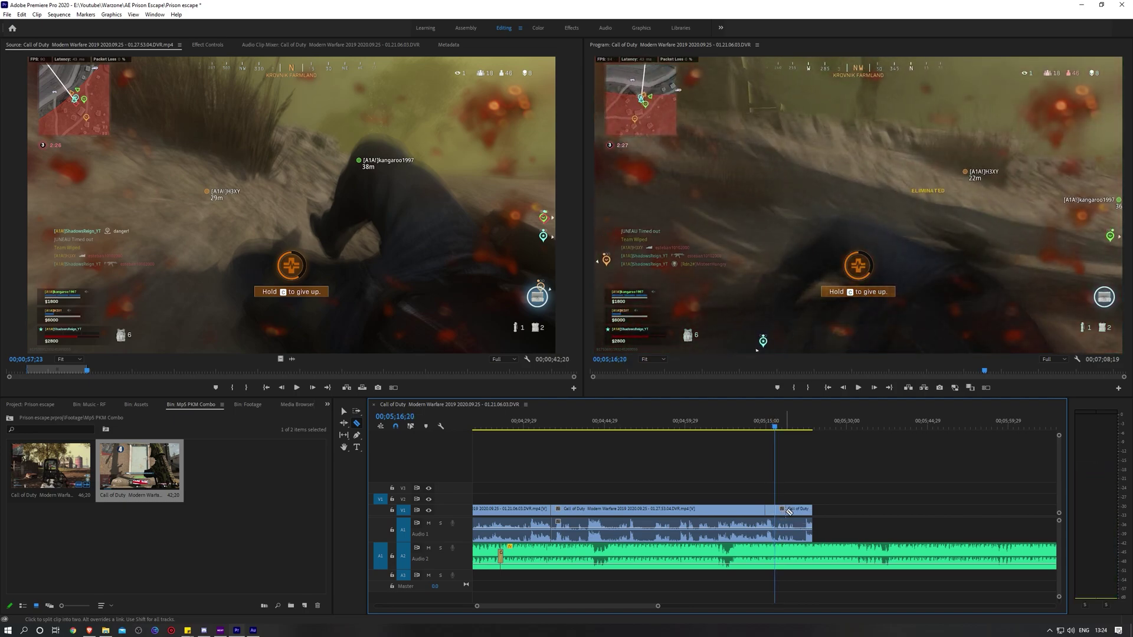
- Duplicate the short cut-out gameplay segment onto V2 directly above itself and park the playhead within it at 00;05;15;14
key(v)
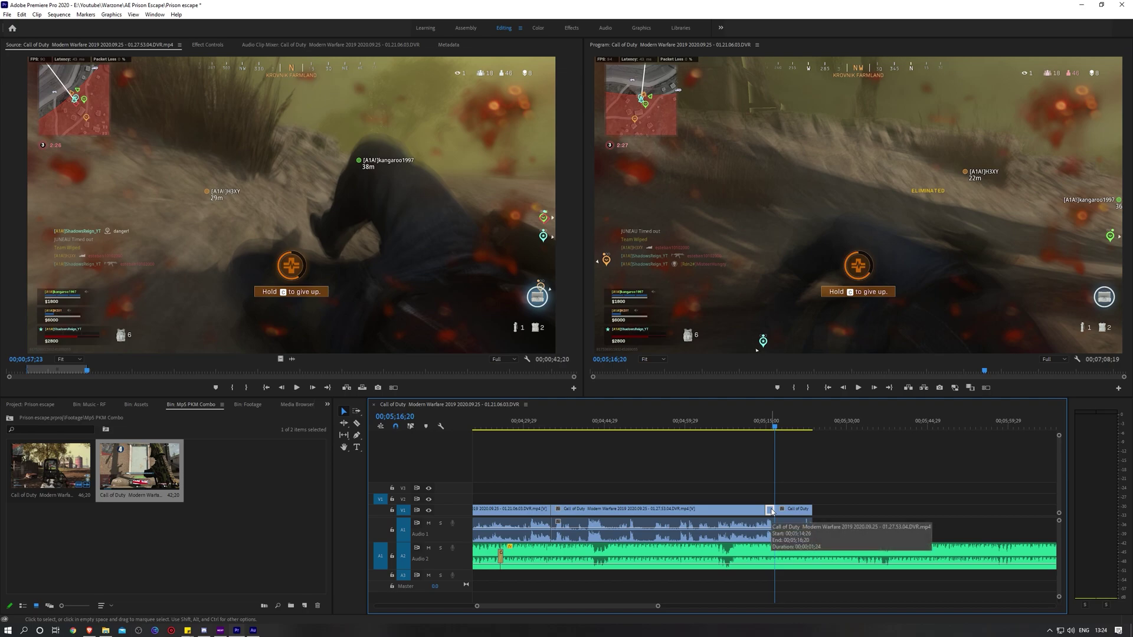
drag(772, 511, 770, 499)
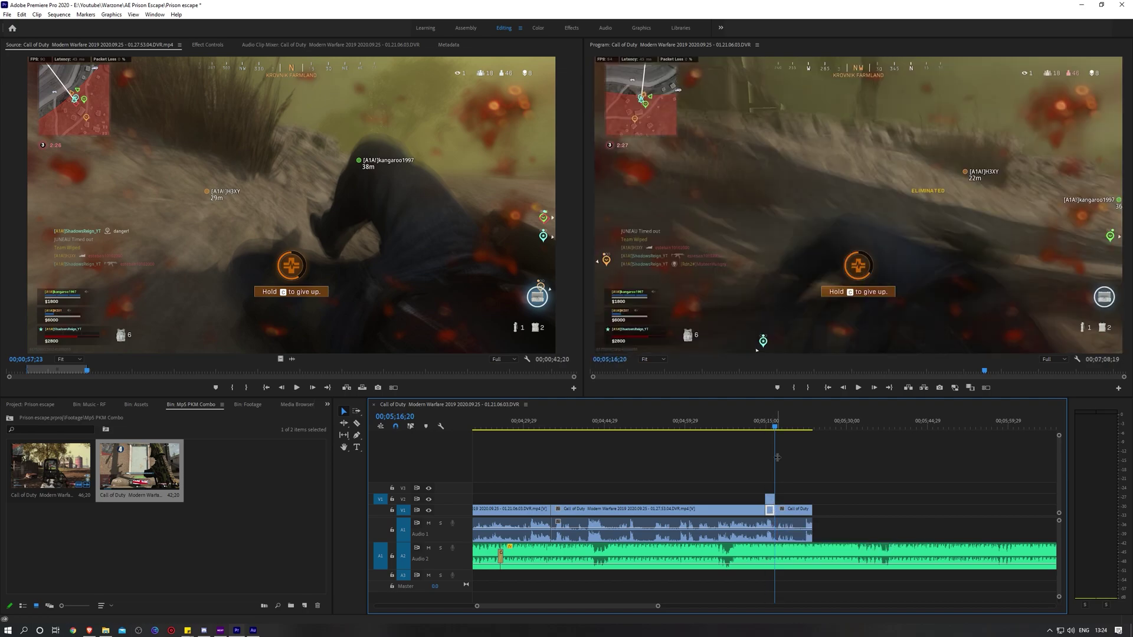
click(770, 427)
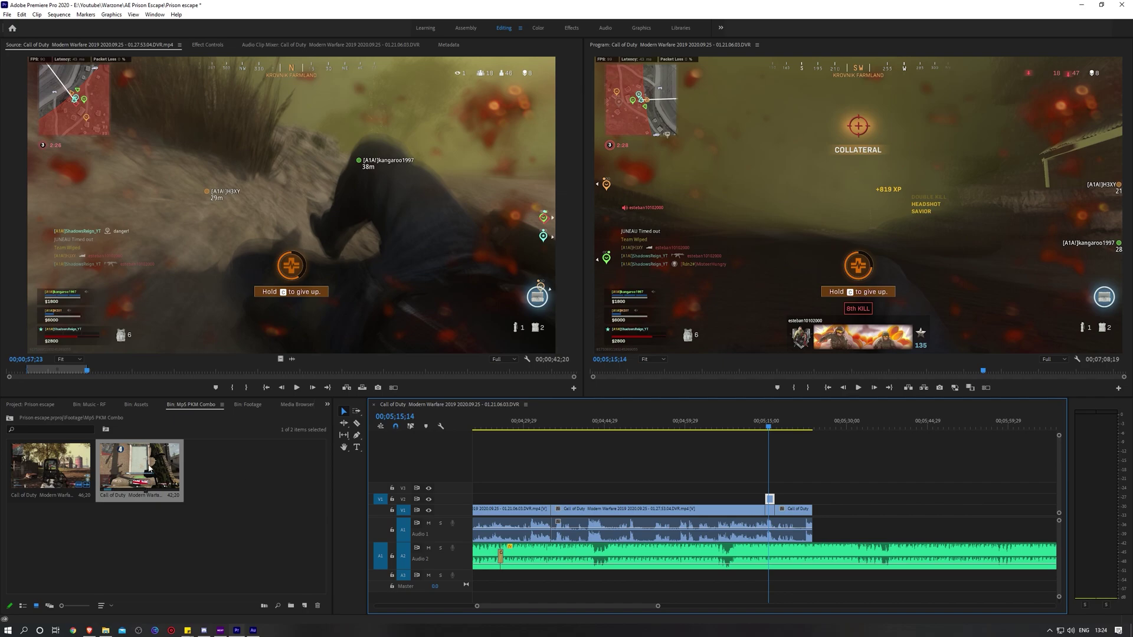
- Find Crop among the Transform video effects and apply it to the duplicated segment on V2
click(327, 404)
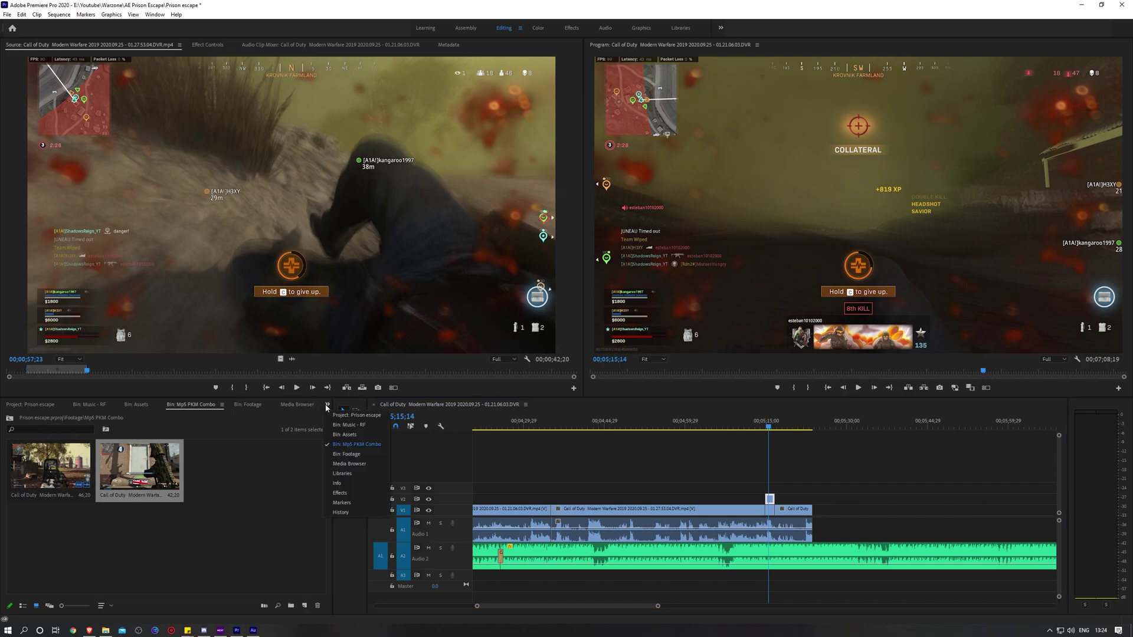
click(352, 493)
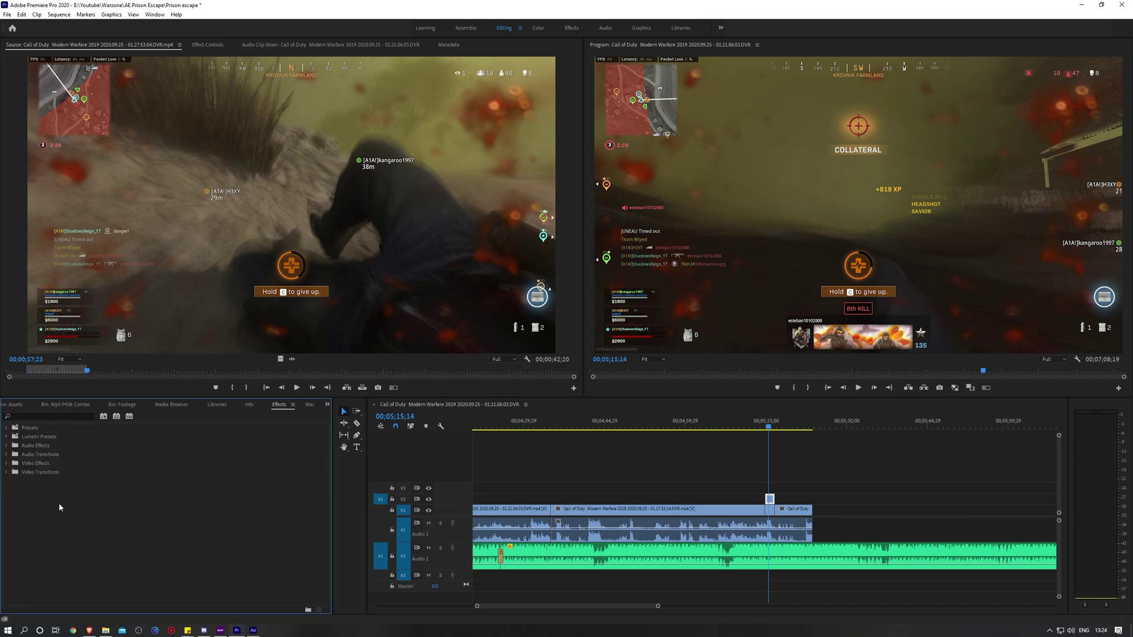
click(6, 464)
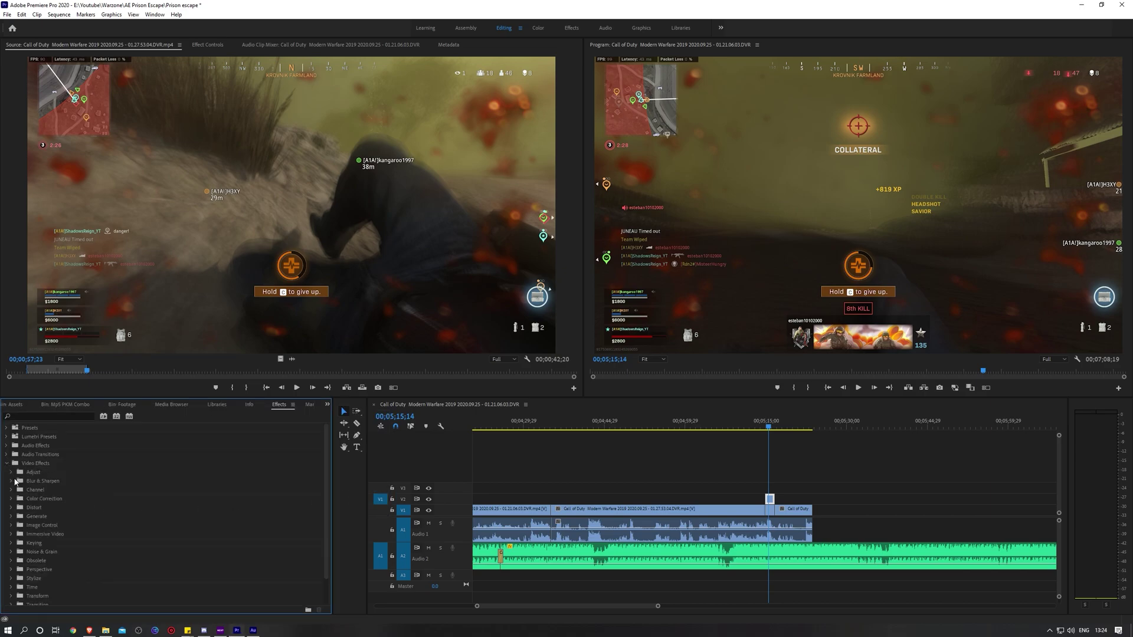
scroll(30, 532, down, 1)
click(11, 588)
scroll(70, 585, down, 1)
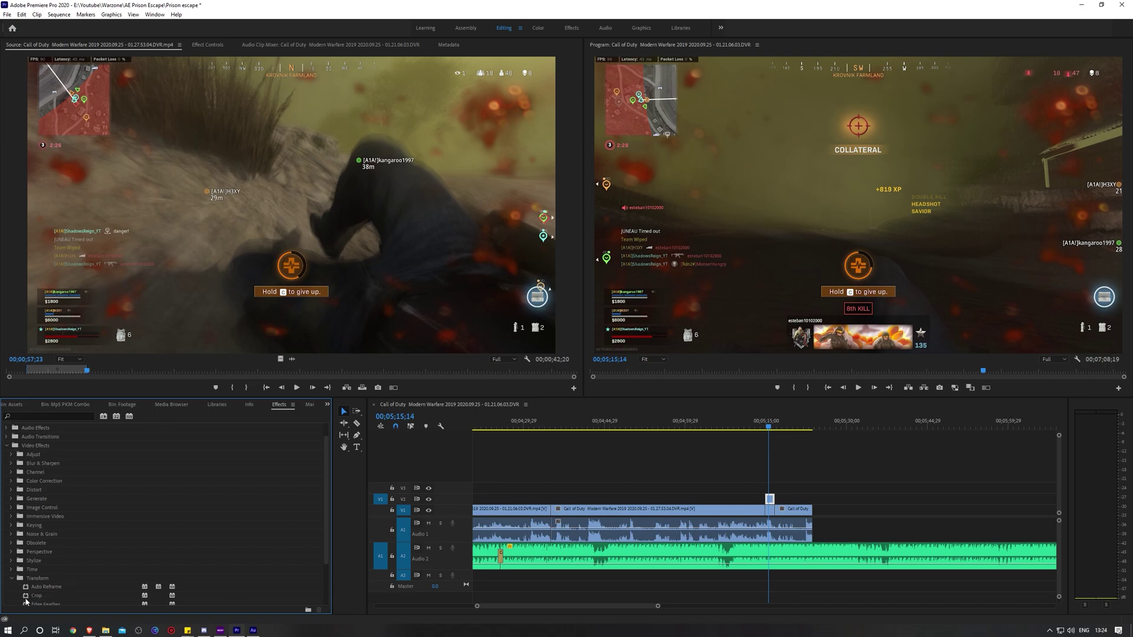
drag(25, 596, 770, 499)
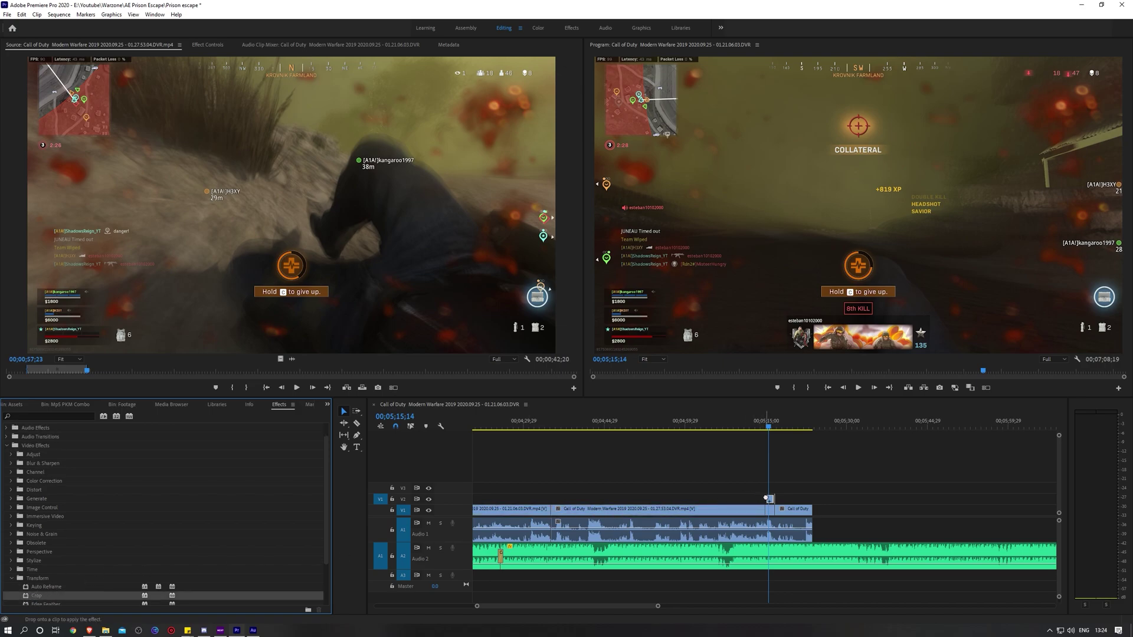
- Crop the V2 segment tightly around the red speaking-player tag, with left about 4.4%, top 47.5%, right 85.8% and bottom 45.9%
double_click(771, 499)
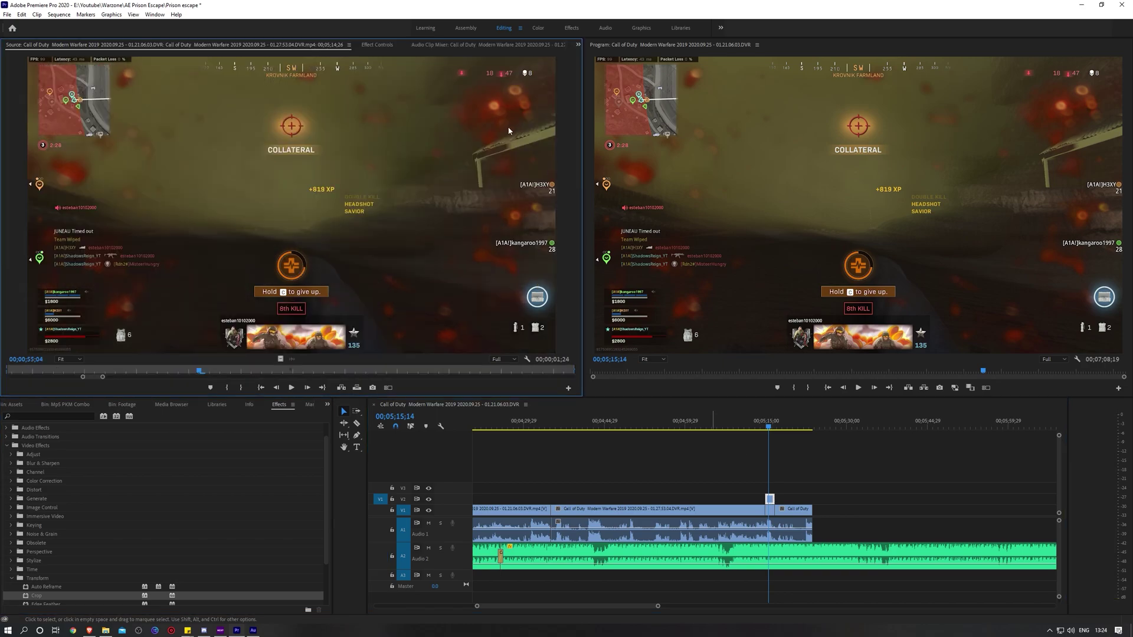
click(371, 46)
click(26, 201)
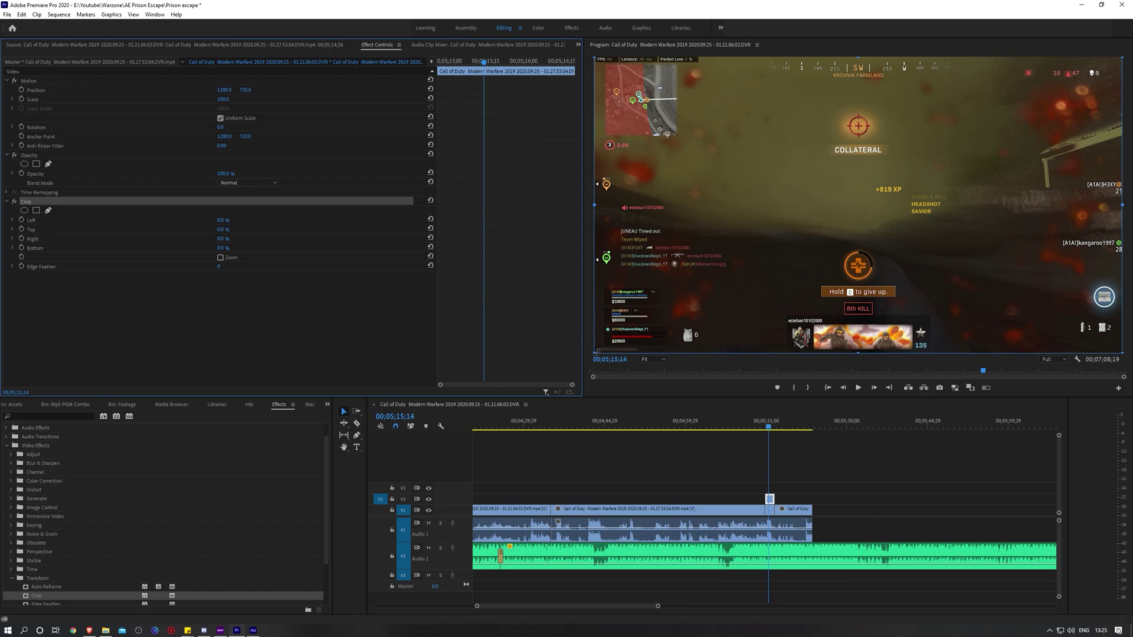
drag(596, 352, 617, 217)
drag(1122, 57, 827, 143)
drag(760, 161, 671, 197)
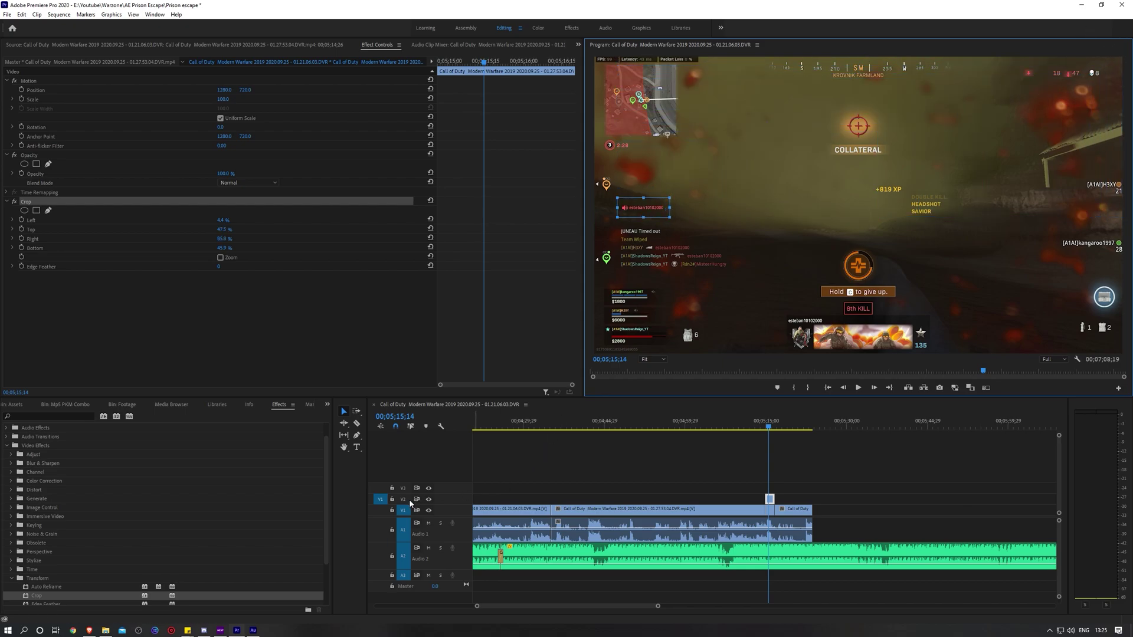
- Hide V1, tighten the crop to about 86.0% right and 46.3% bottom, and feather its edges by about 26
click(428, 510)
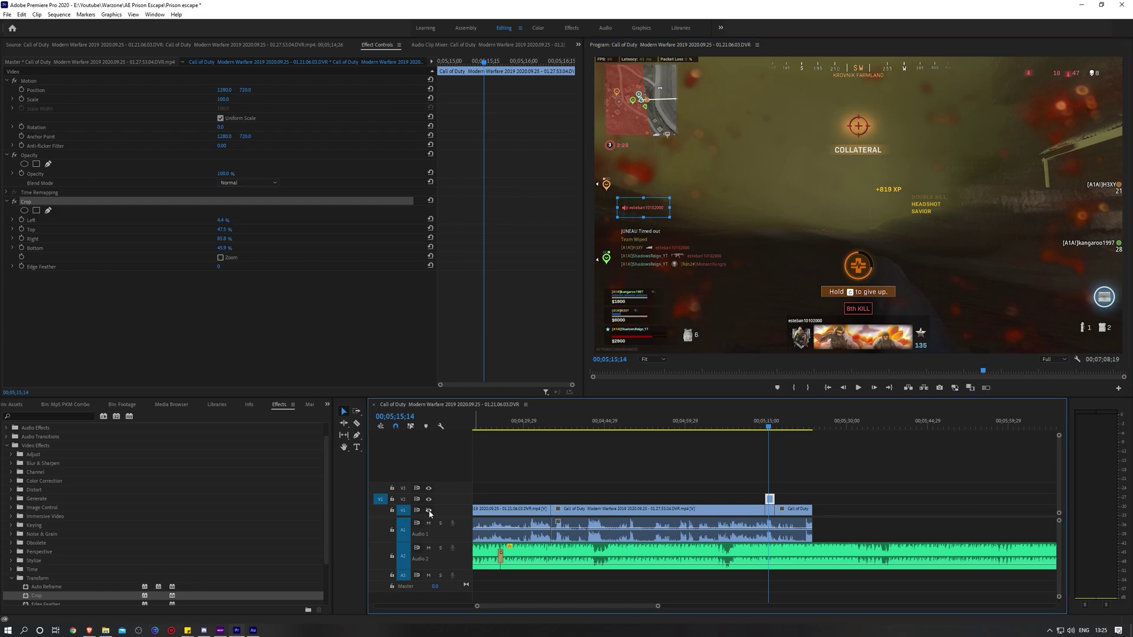
mouse_move(670, 218)
mouse_down()
mouse_move(742, 259)
mouse_move(667, 216)
mouse_up()
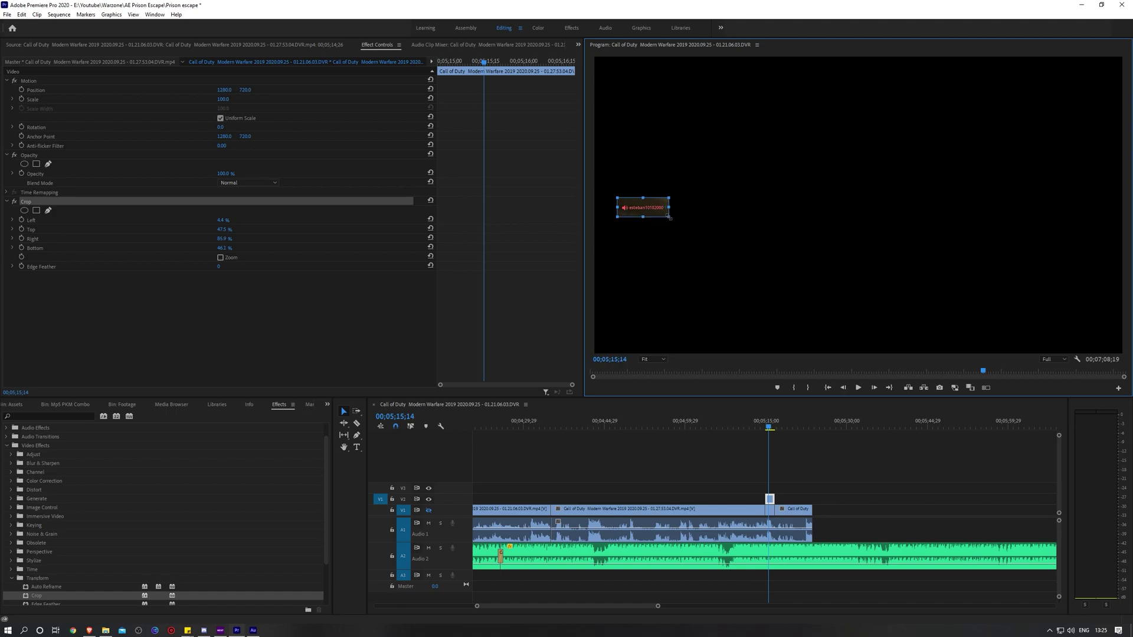
drag(667, 217, 668, 216)
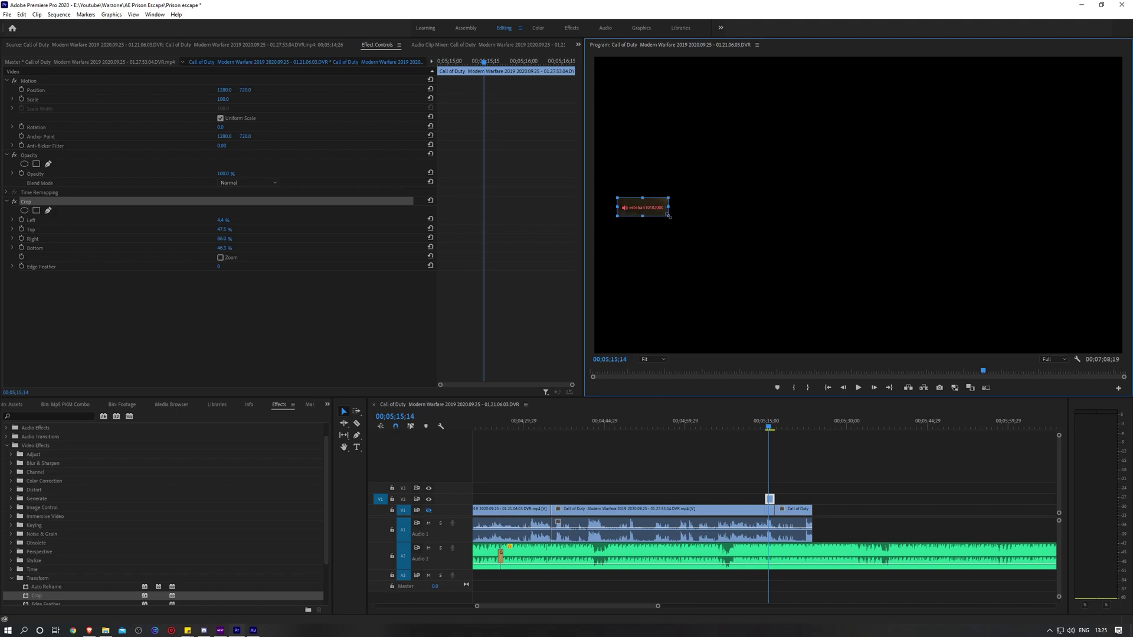
click(219, 268)
mouse_move(218, 268)
mouse_down()
mouse_move(205, 268)
mouse_move(235, 268)
mouse_up()
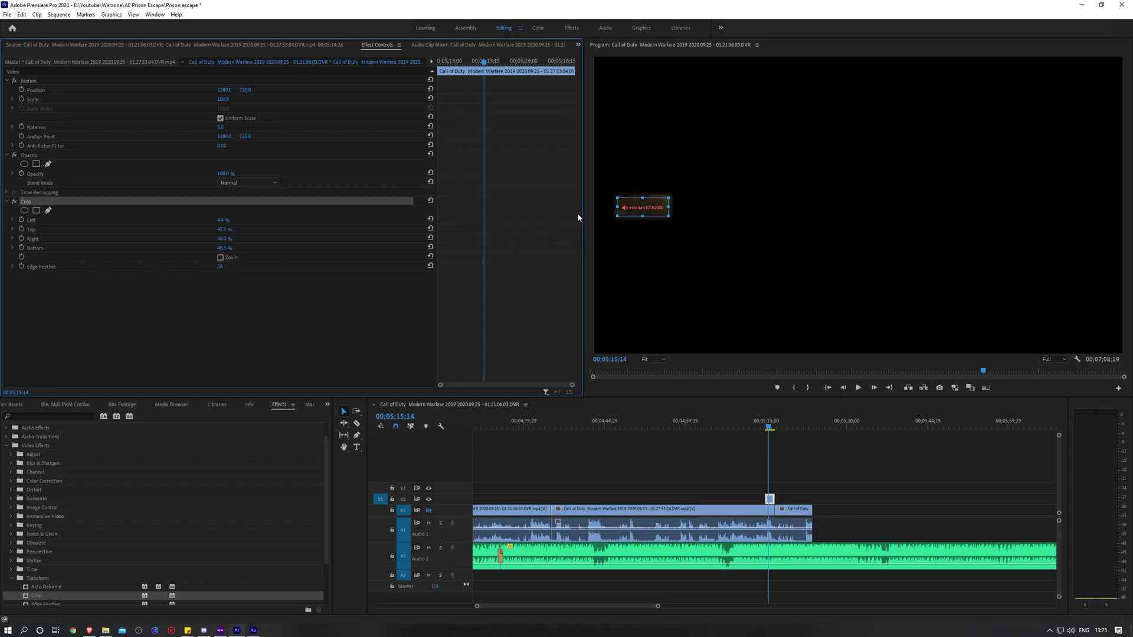
- Scale the cropped player tag up to about 133% and move it back into the frame
click(39, 90)
click(38, 100)
drag(594, 352, 492, 402)
drag(702, 235, 791, 230)
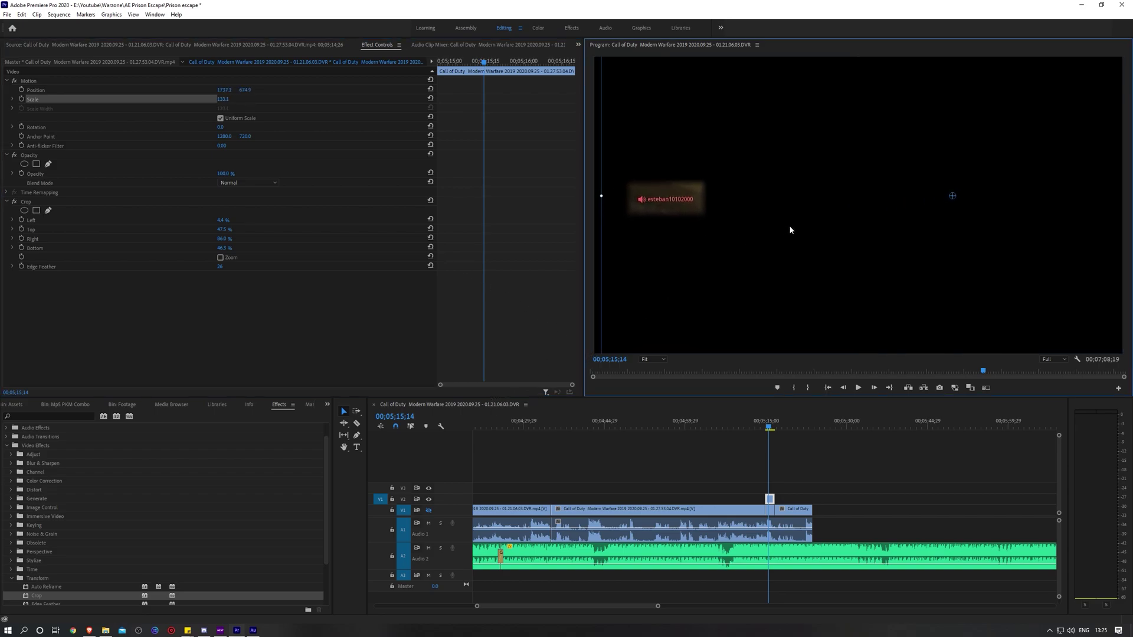
- Show V1 again and enlarge the player tag to about 169%, positioning it above the kill feed
click(429, 510)
key(Left)
key(Down)
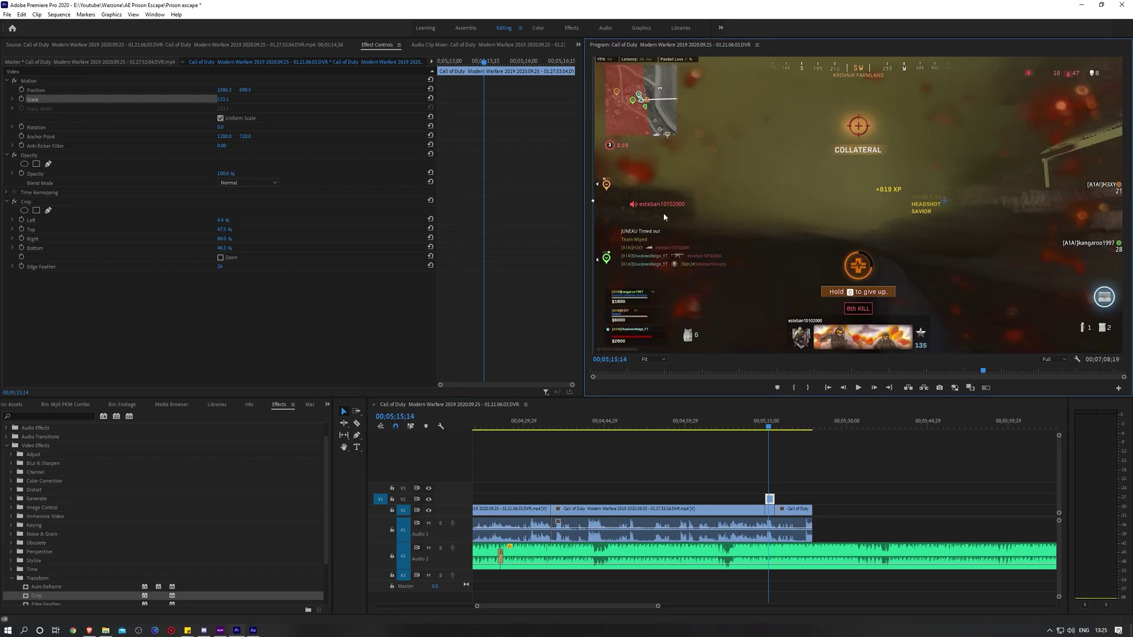
drag(594, 199, 791, 218)
- Reduce the program preview zoom to 25% and scale the player tag up to about 182%
click(657, 358)
click(653, 399)
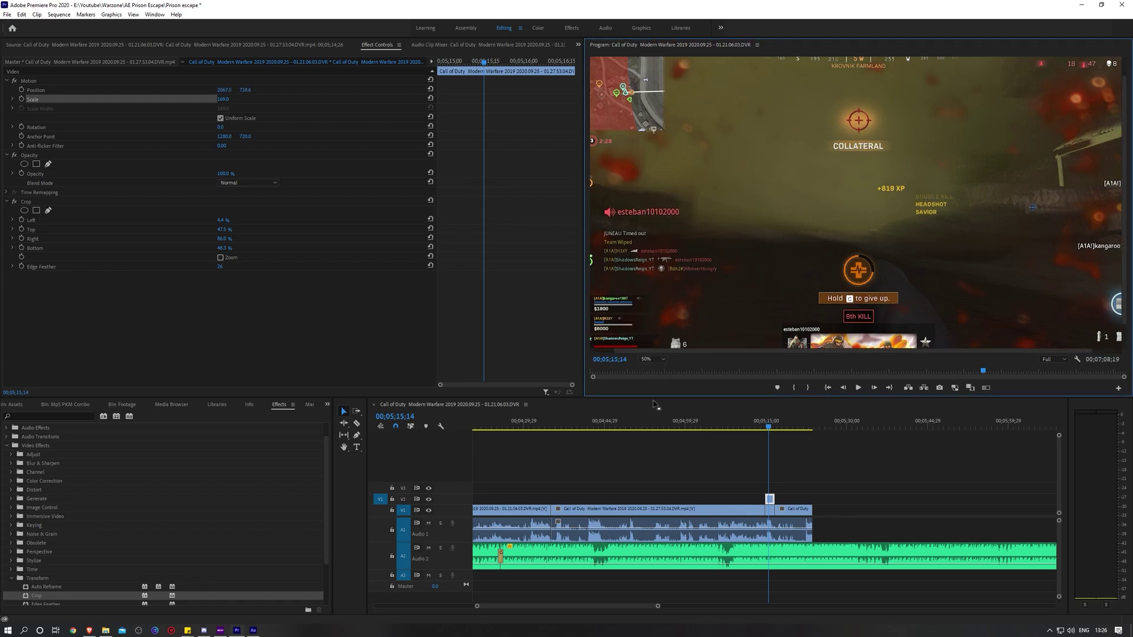
click(665, 359)
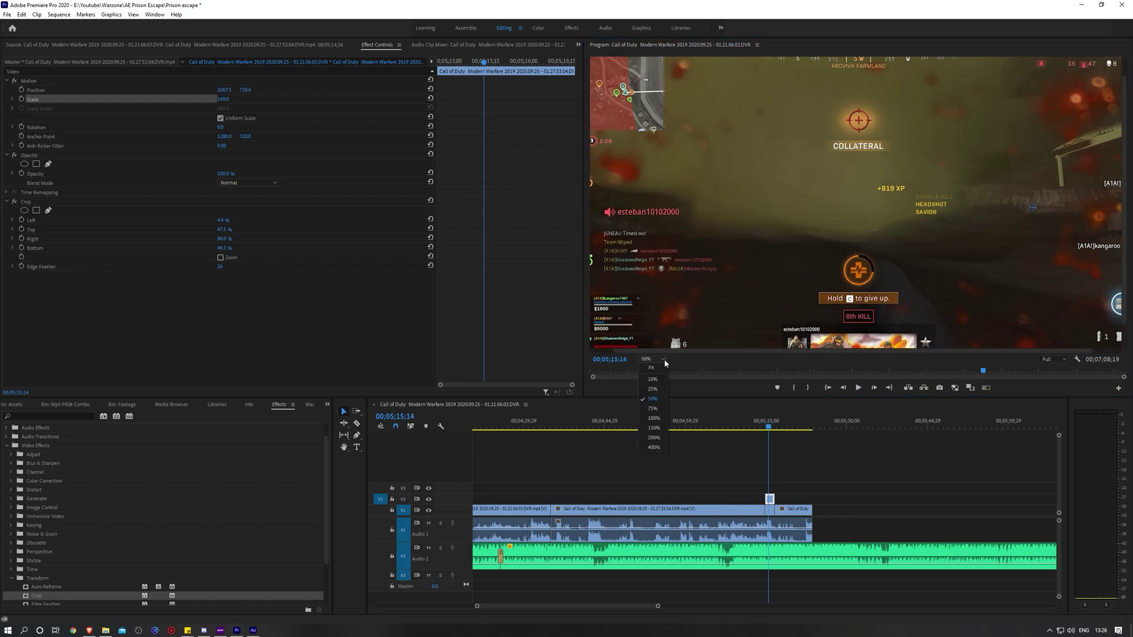
click(656, 389)
drag(703, 342, 746, 281)
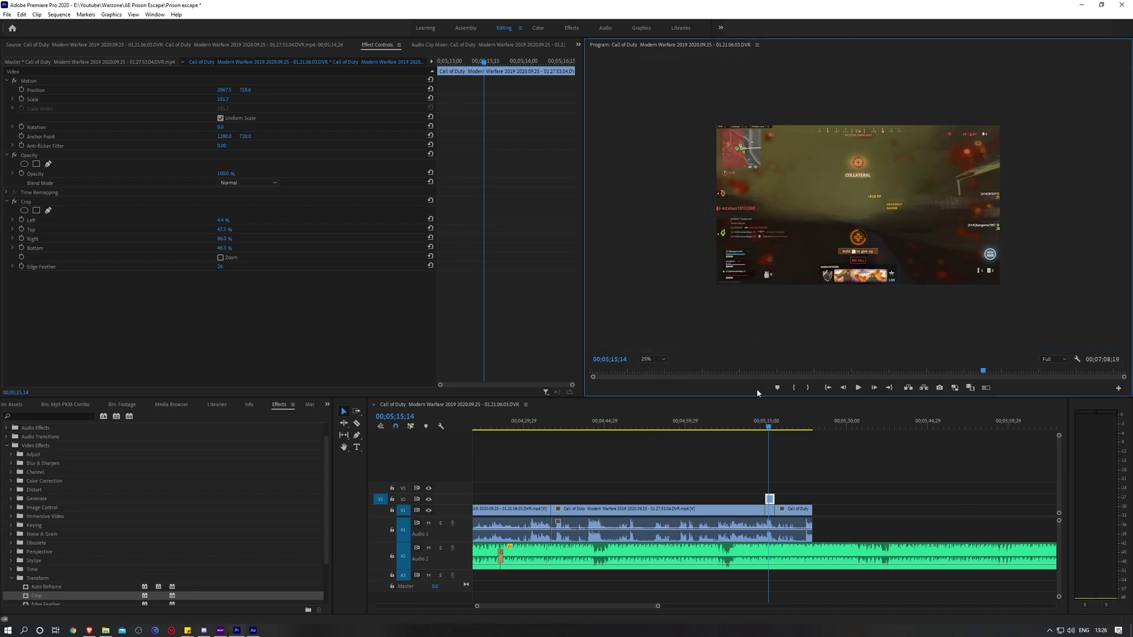
- Move the player tag further into the frame and enlarge it to about 220%
click(773, 242)
drag(798, 236, 808, 237)
drag(705, 357, 742, 332)
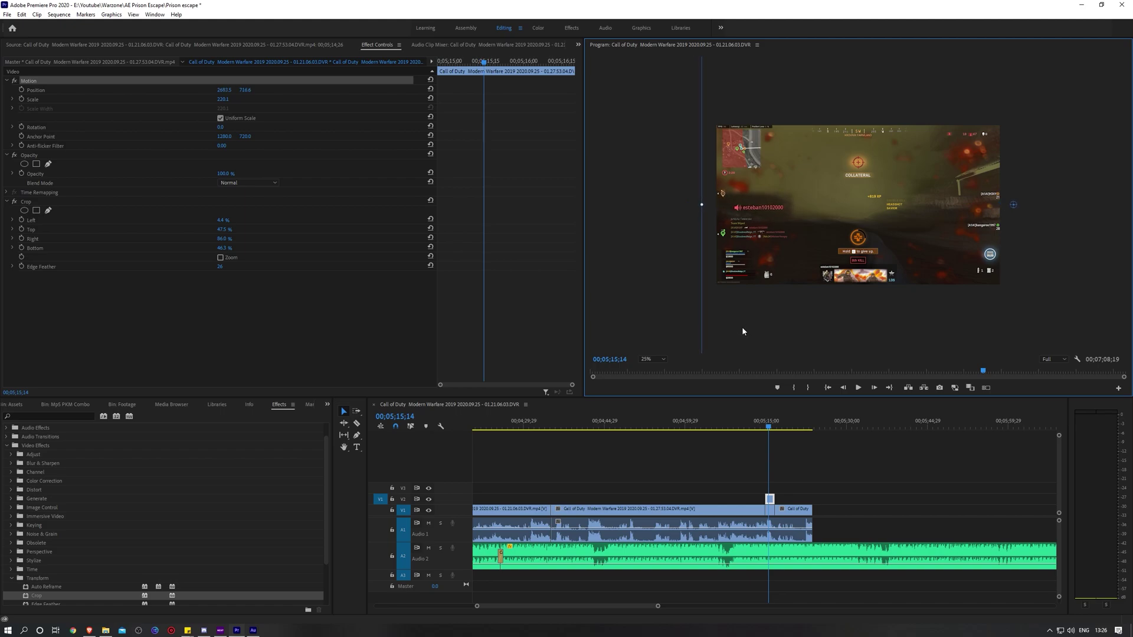
click(681, 277)
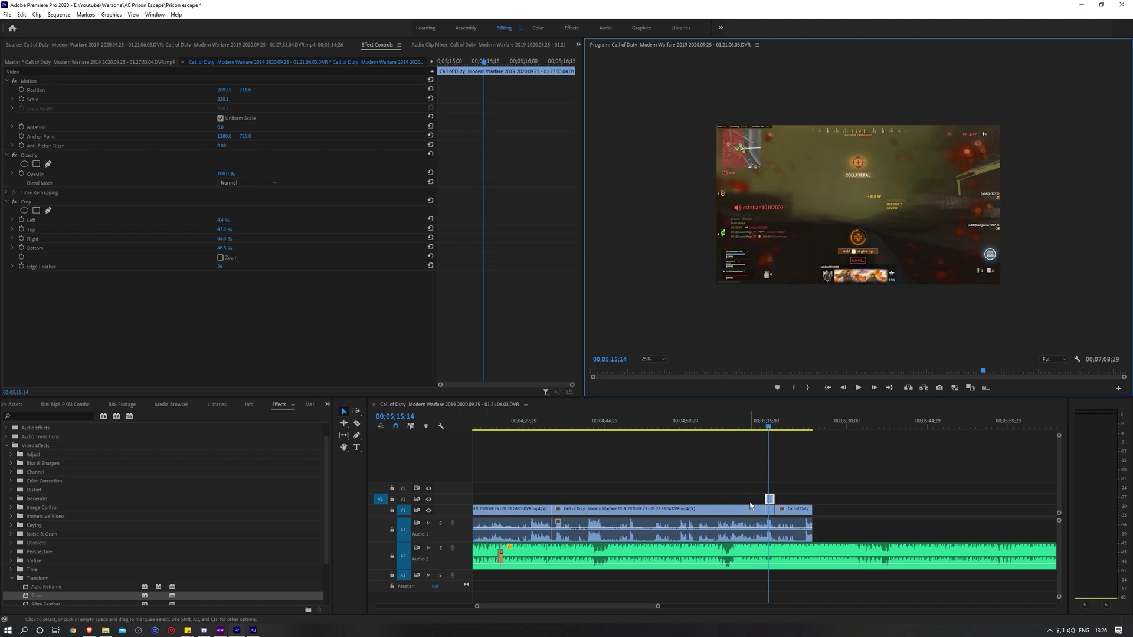
- Apply the default transition to the start of the cropped player-tag clip on V2
right_click(770, 498)
key(Escape)
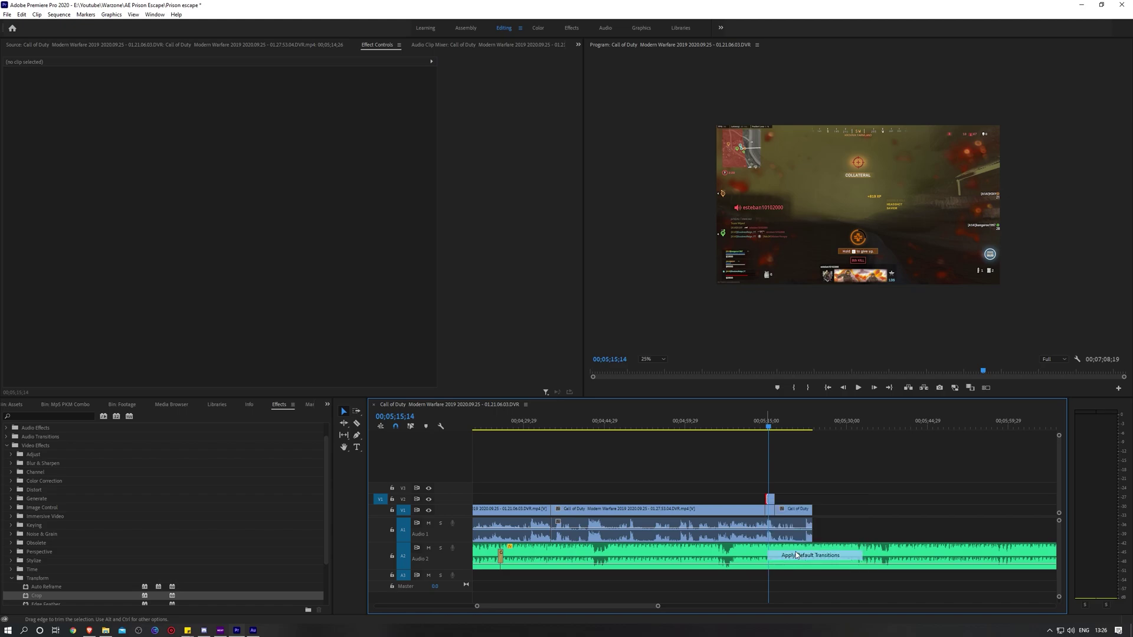
- Apply the default transition to the end of the V2 player-tag clip and set the program preview zoom to Fit
right_click(774, 499)
key(Escape)
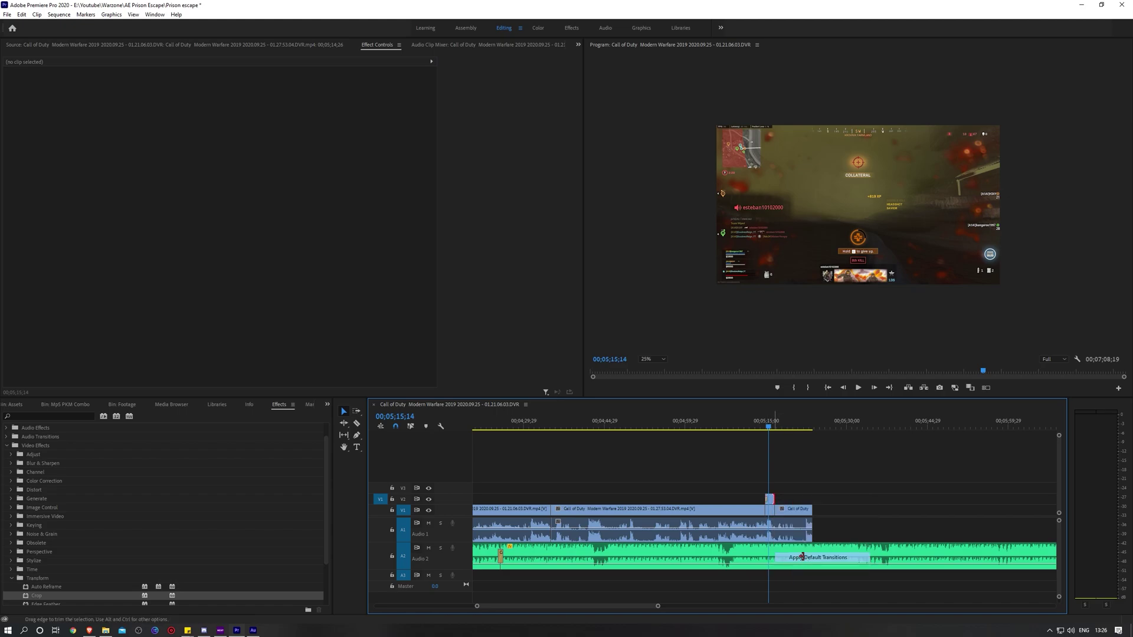
click(761, 425)
click(652, 359)
click(657, 374)
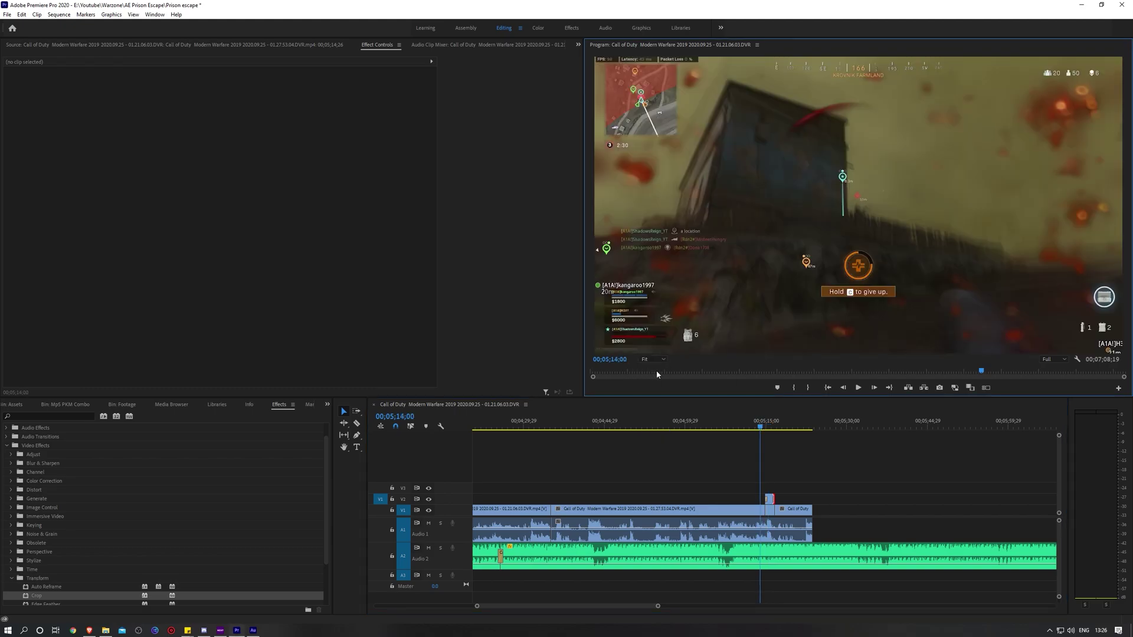
- Play the sequence from about 5;14 several times to check how the player-tag overlay fades in and out
click(859, 387)
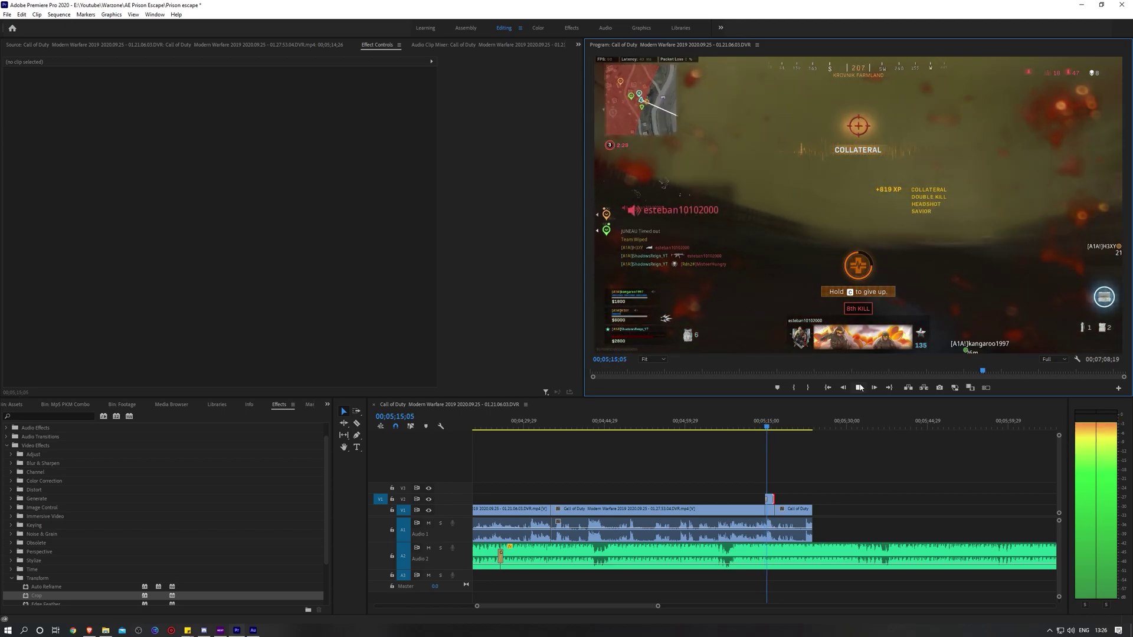
click(859, 387)
click(770, 506)
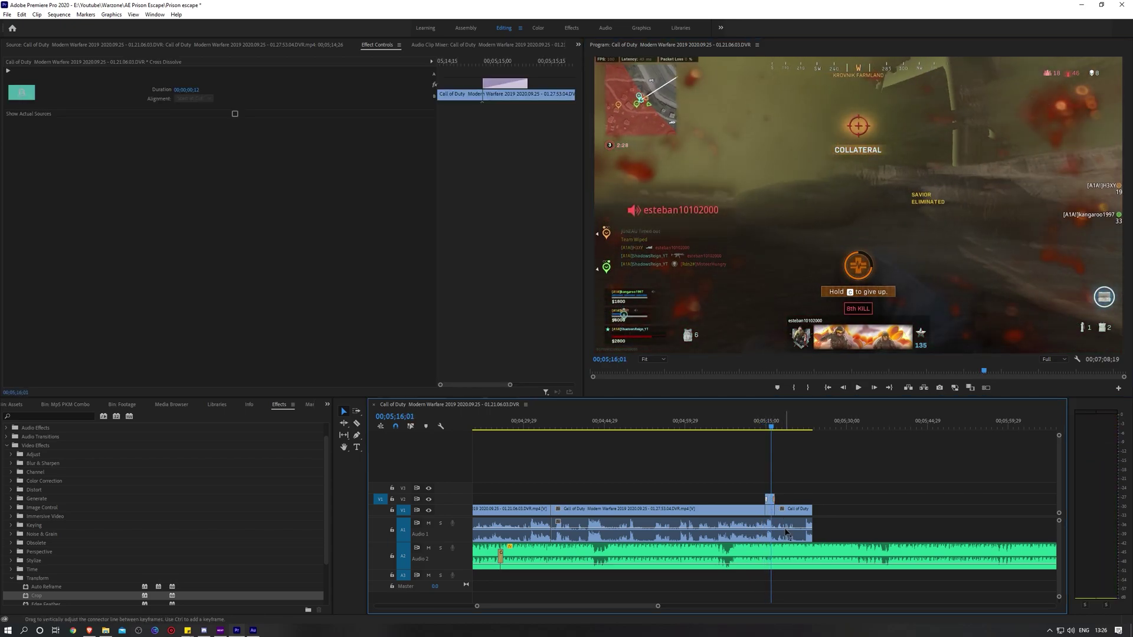
click(761, 423)
key(space)
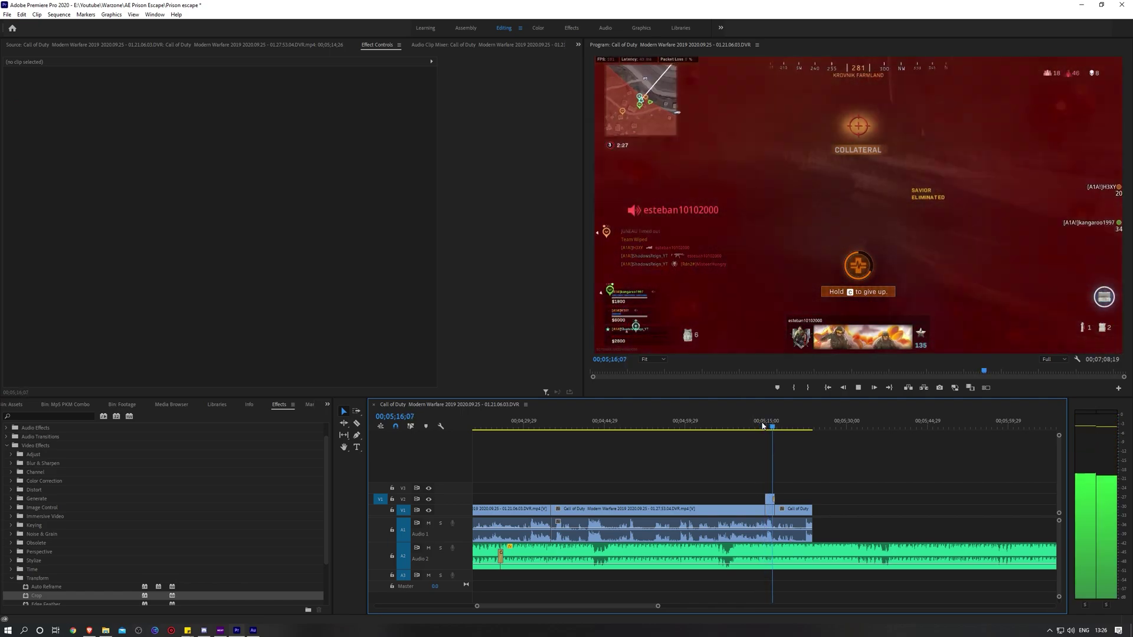
key(space)
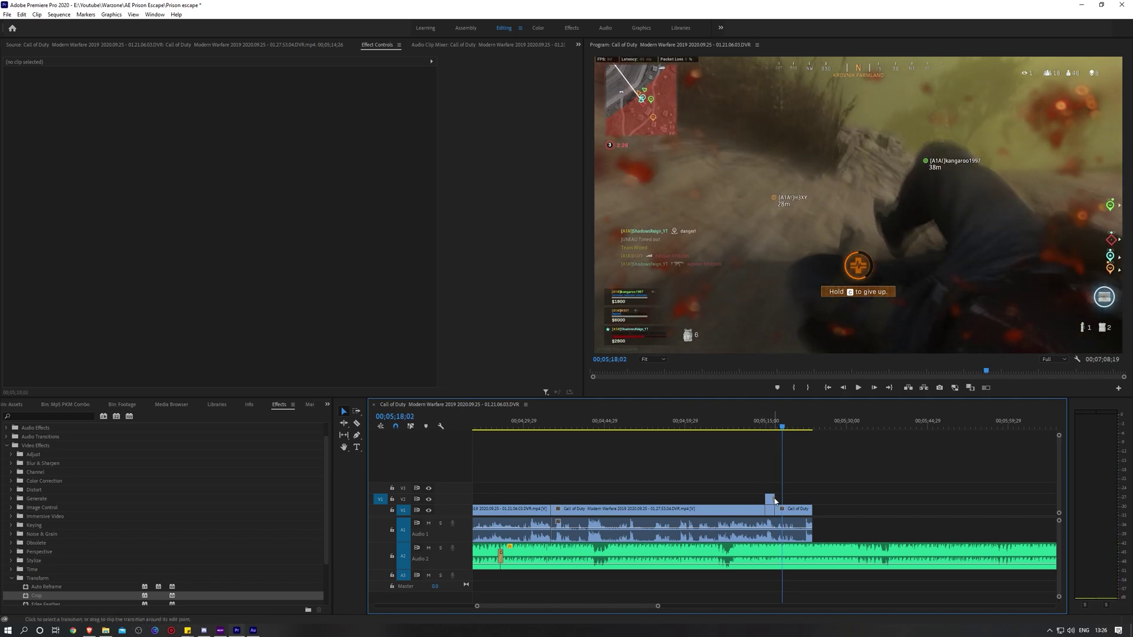
click(774, 501)
click(777, 458)
click(759, 420)
key(space)
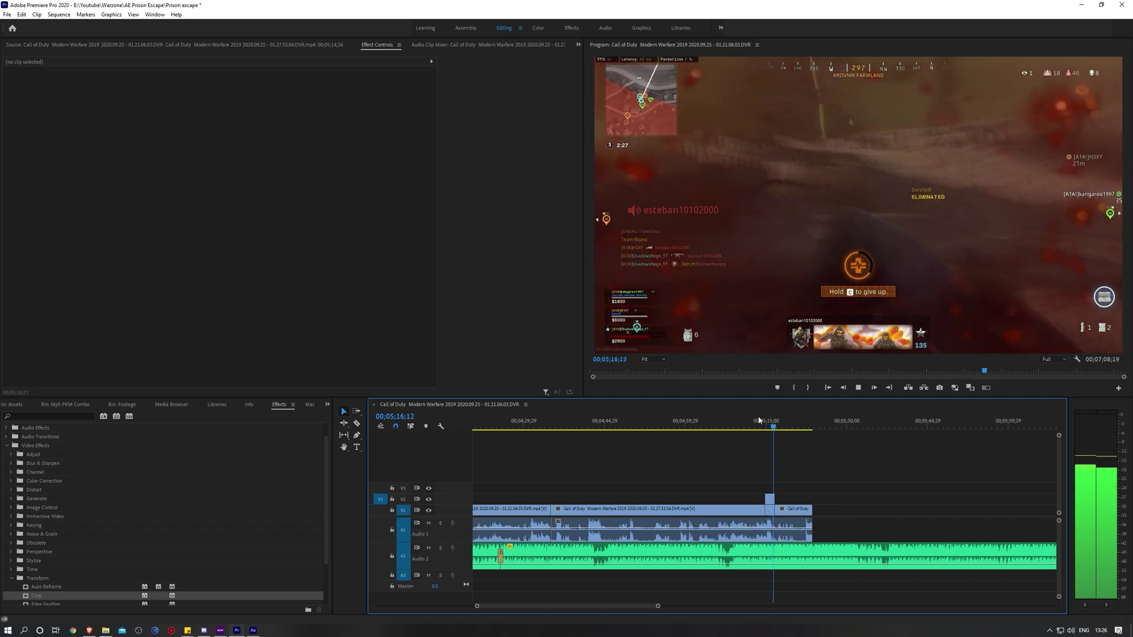
key(space)
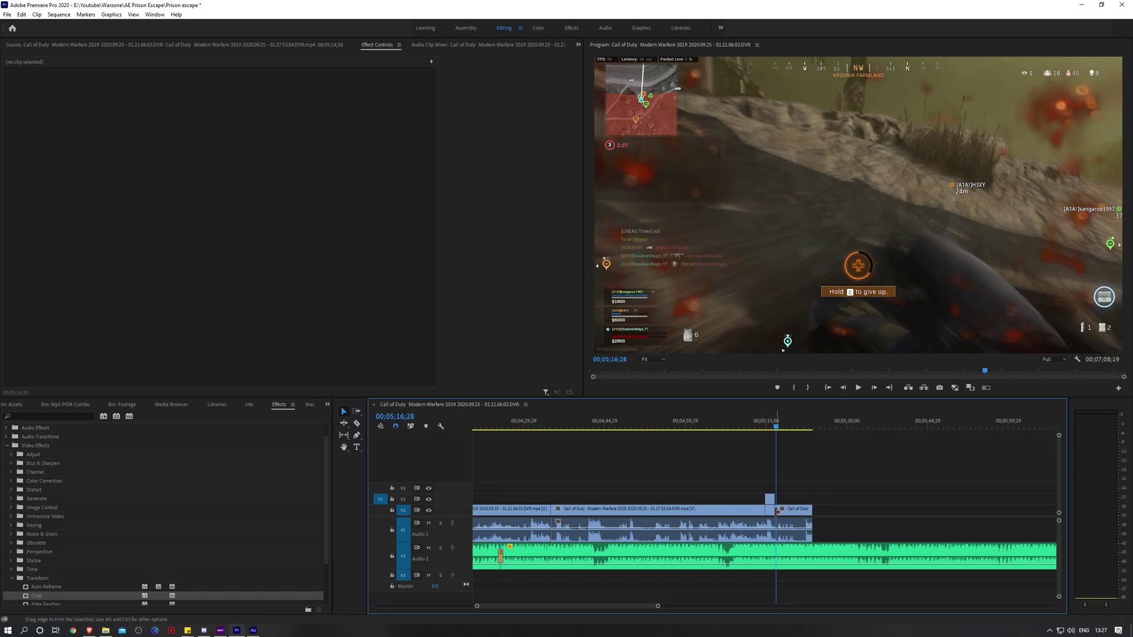
- Trim the end of the last music clip on A2 back to where the gameplay footage ends
key(backslash)
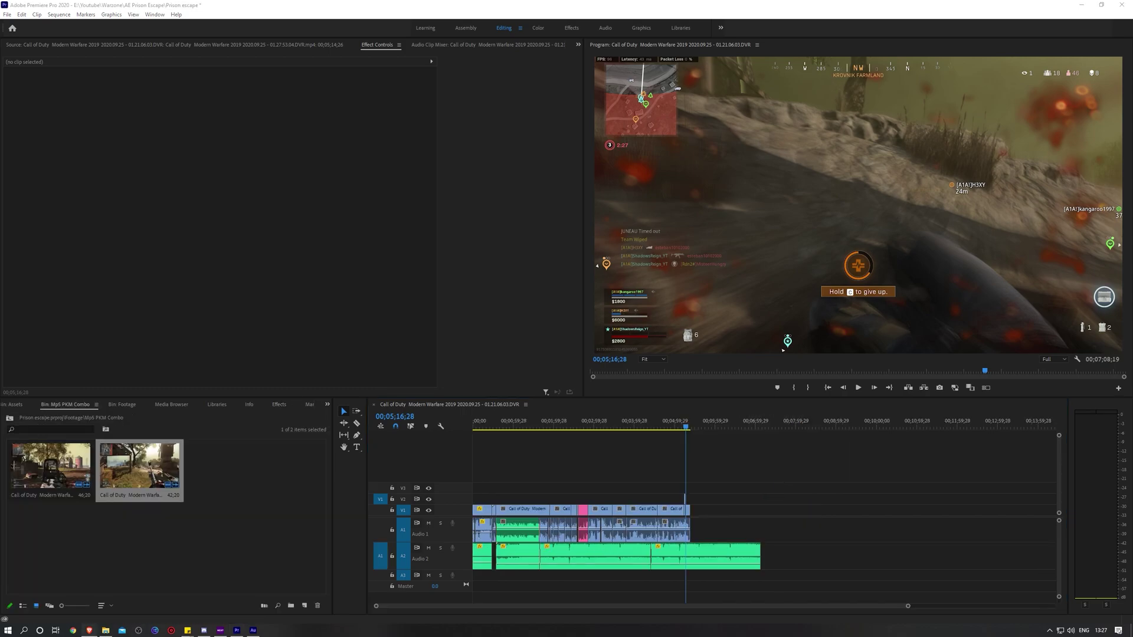
click(757, 552)
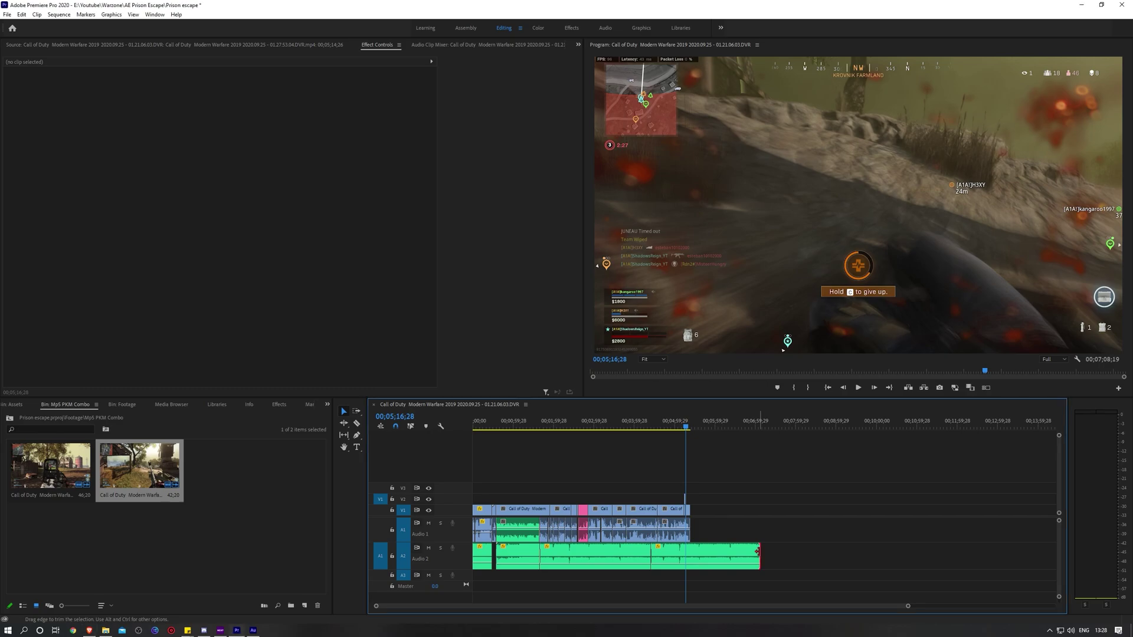
drag(757, 550, 693, 551)
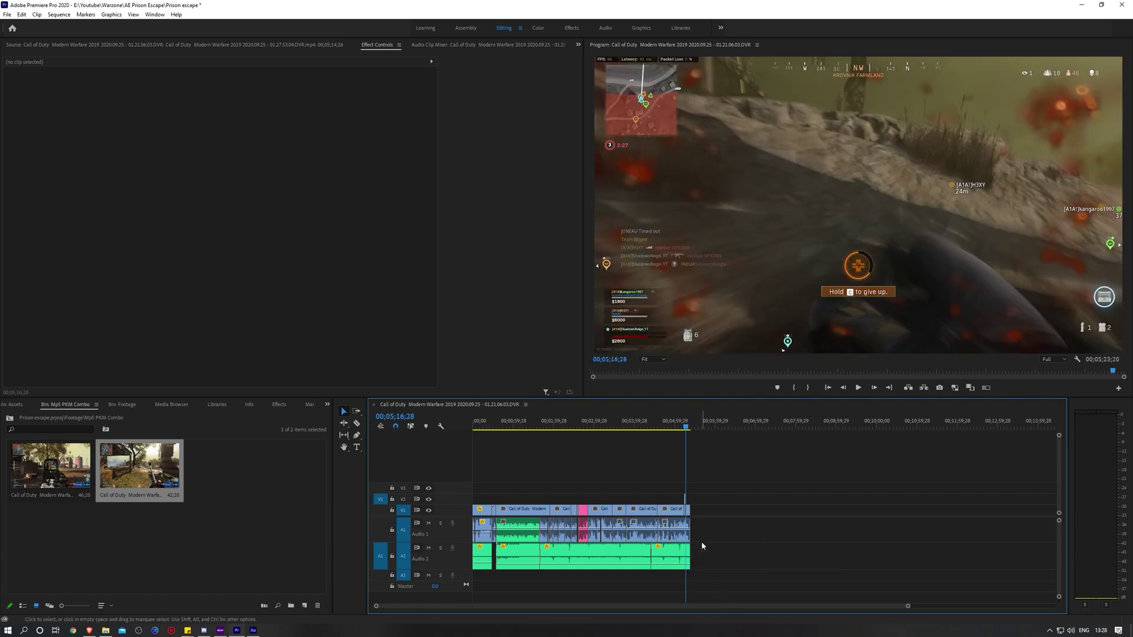
drag(691, 552, 691, 552)
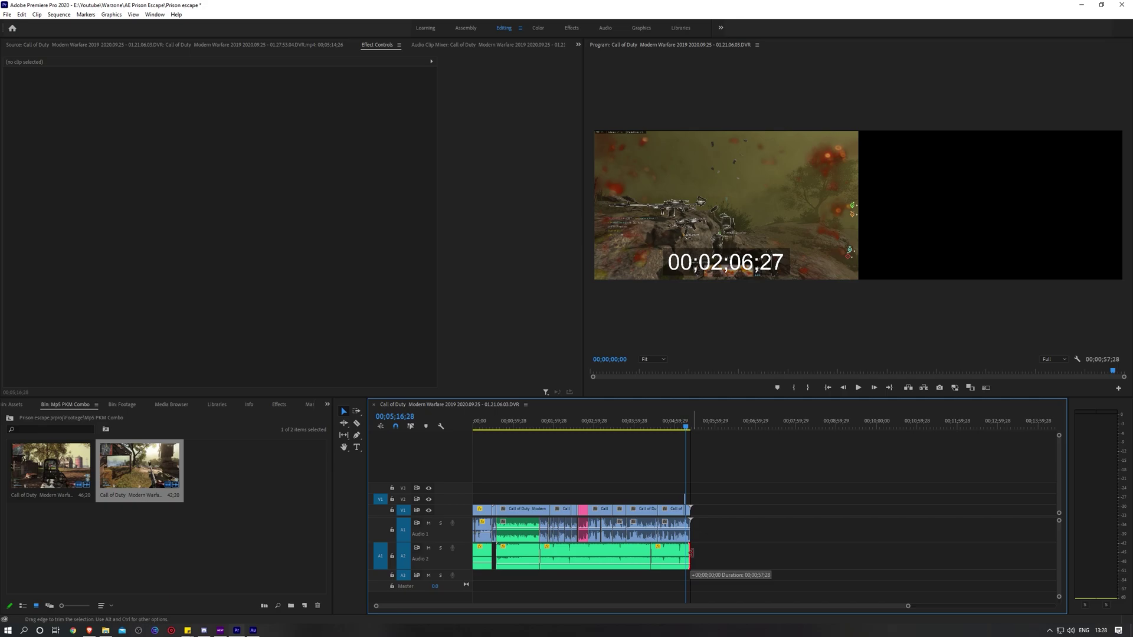
drag(691, 552, 694, 553)
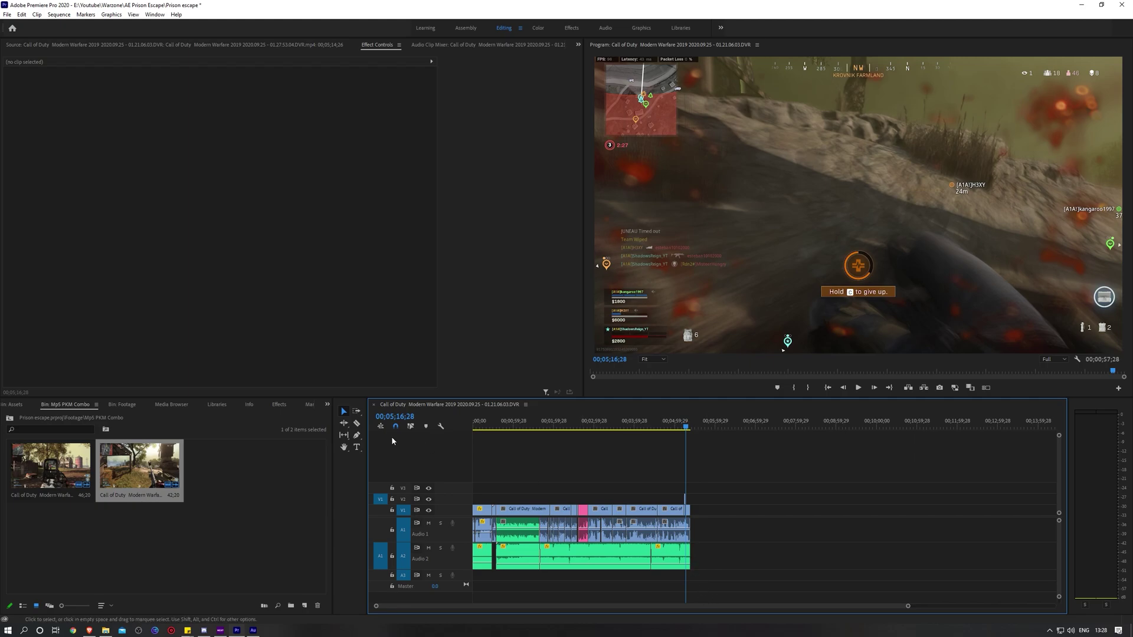
- Place VIDDYOZE-A1A.mov from the Assets bin on V3, overlapping the end of the last gameplay clip
click(14, 405)
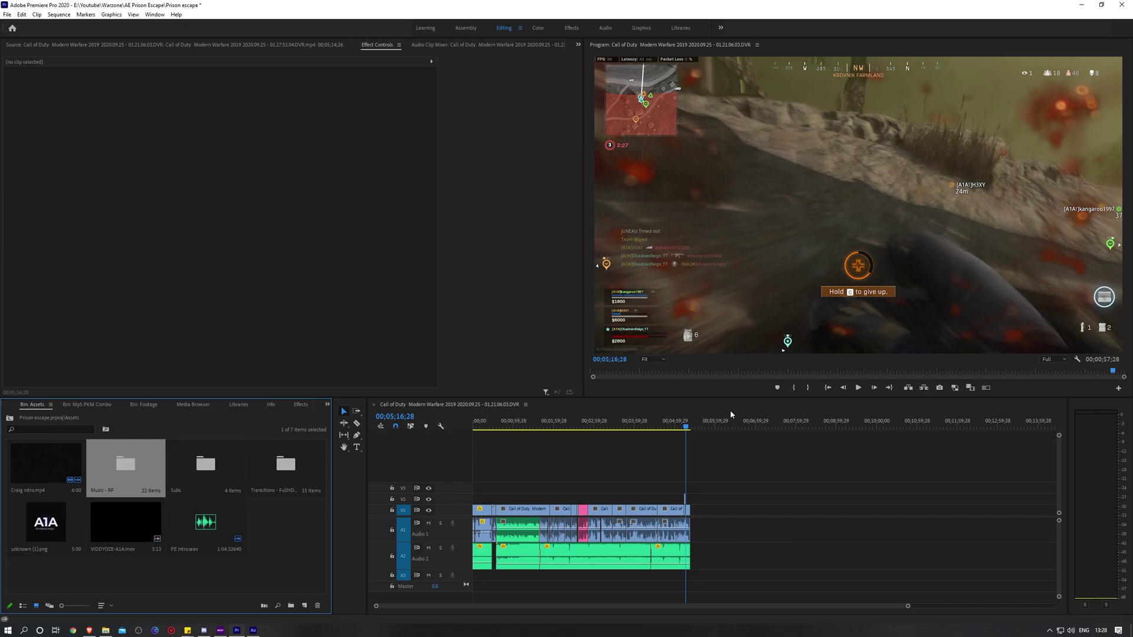
key(=)
click(706, 444)
key(=)
key(=)
key(=)
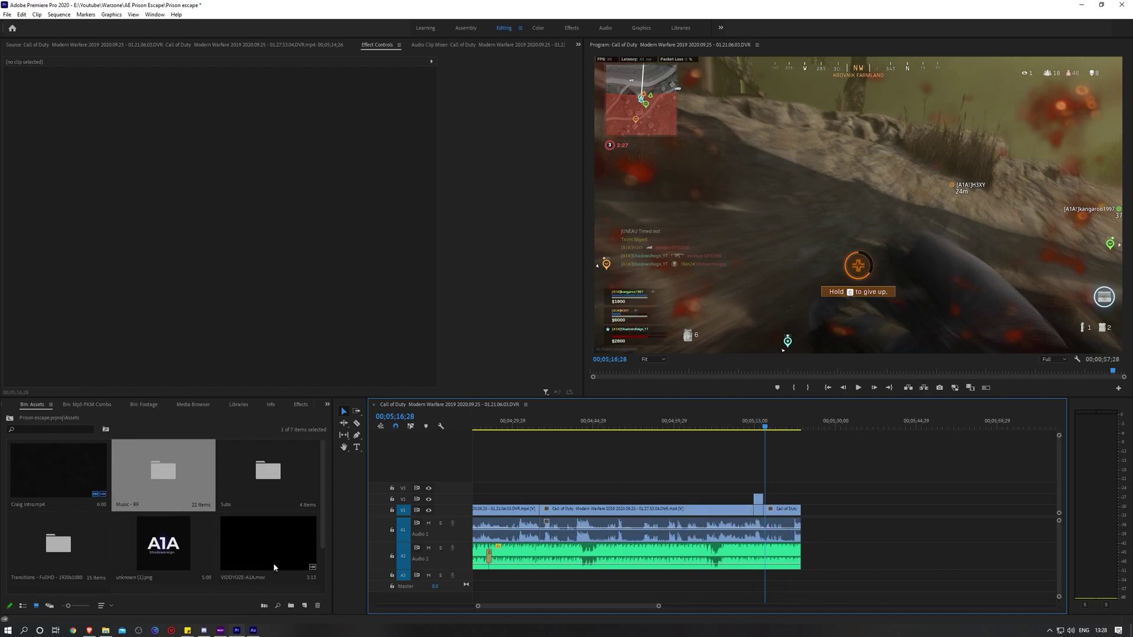
click(292, 564)
key(-)
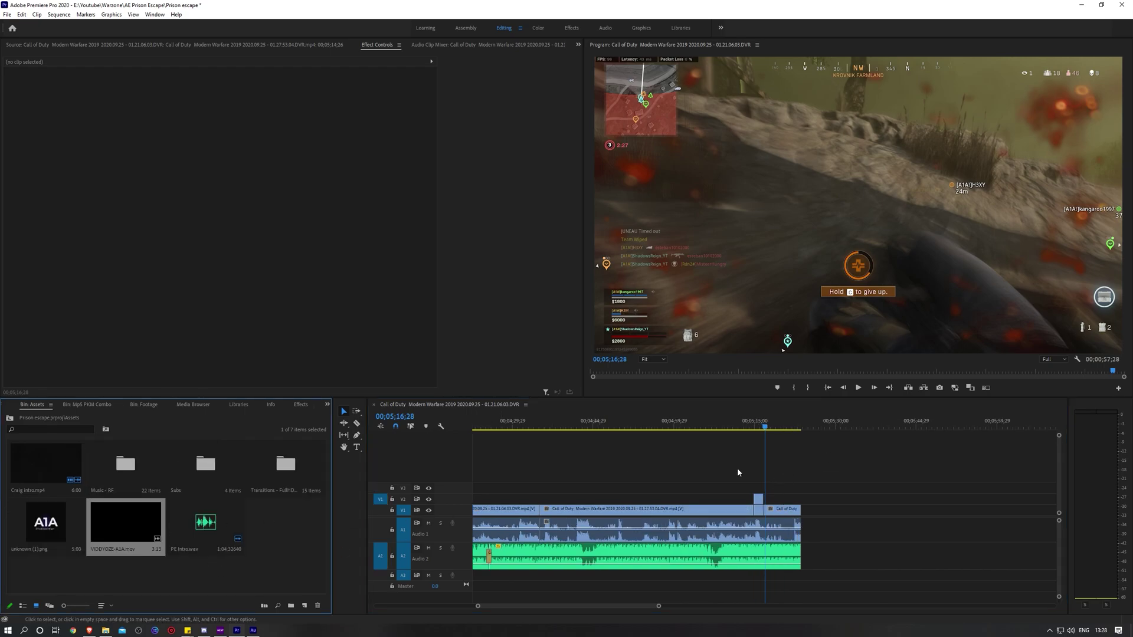
drag(132, 519, 798, 492)
key(=)
key(=)
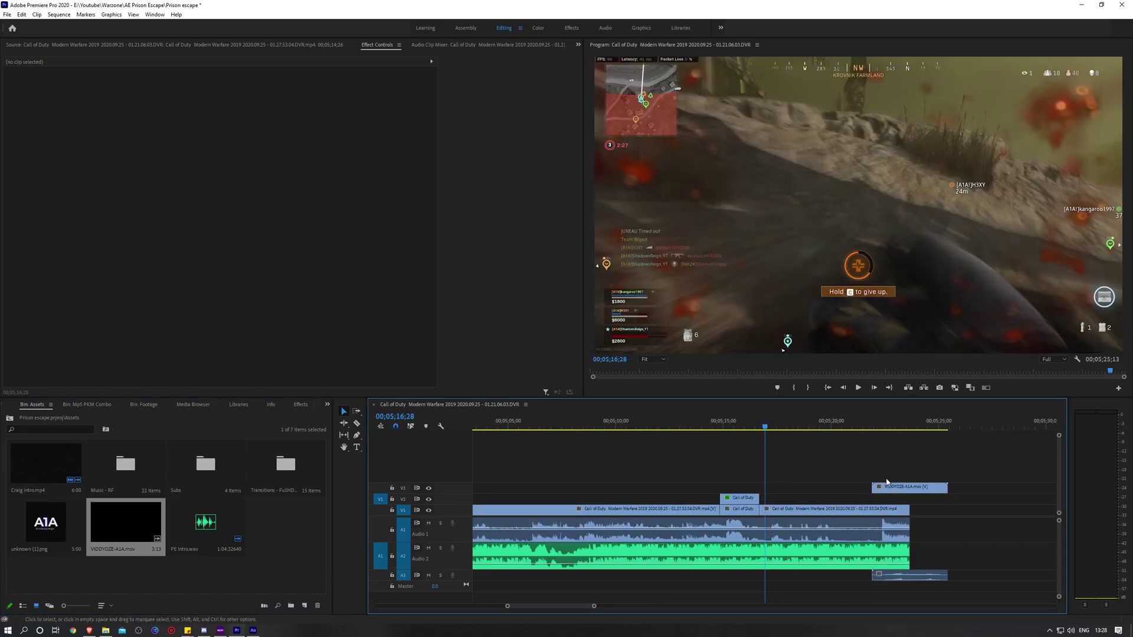
- Preview the VIDDYOZE-A1A.mov overlay around 5;22;28 and scale it up to about 134% so it fills the frame
click(903, 371)
key(space)
drag(504, 600, 569, 601)
click(634, 424)
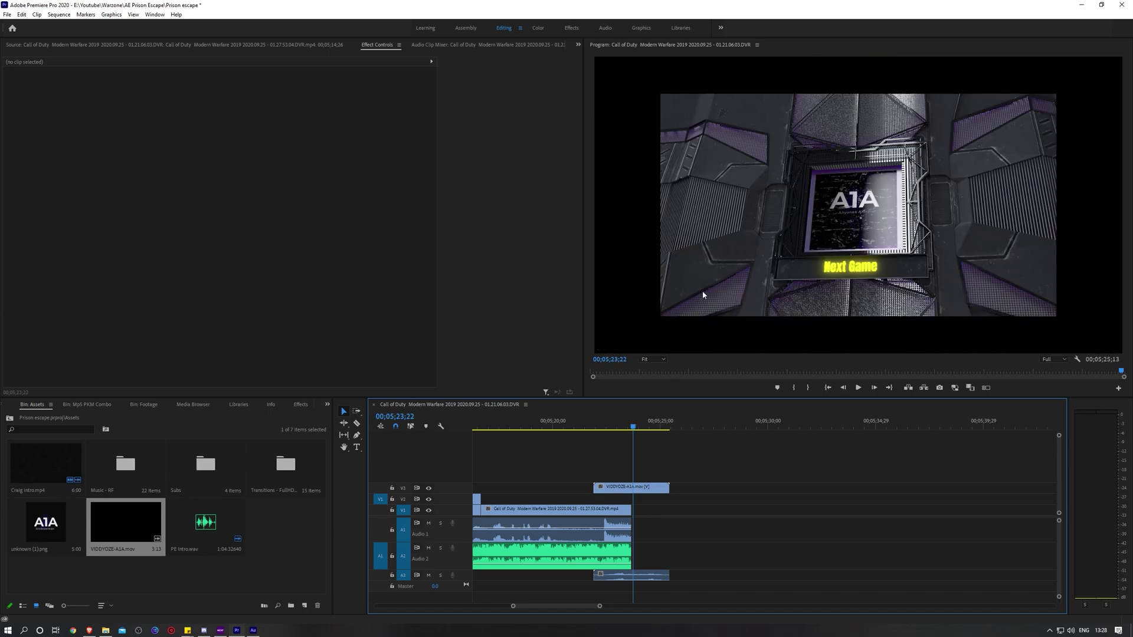
click(619, 375)
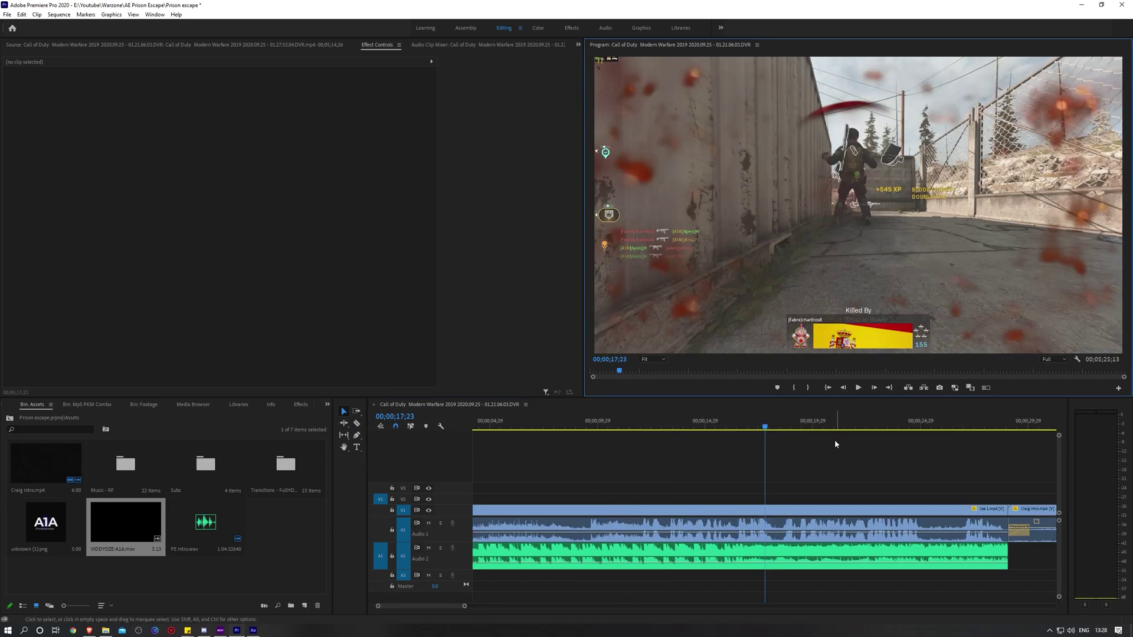
drag(438, 607, 575, 598)
click(587, 427)
drag(587, 429, 580, 428)
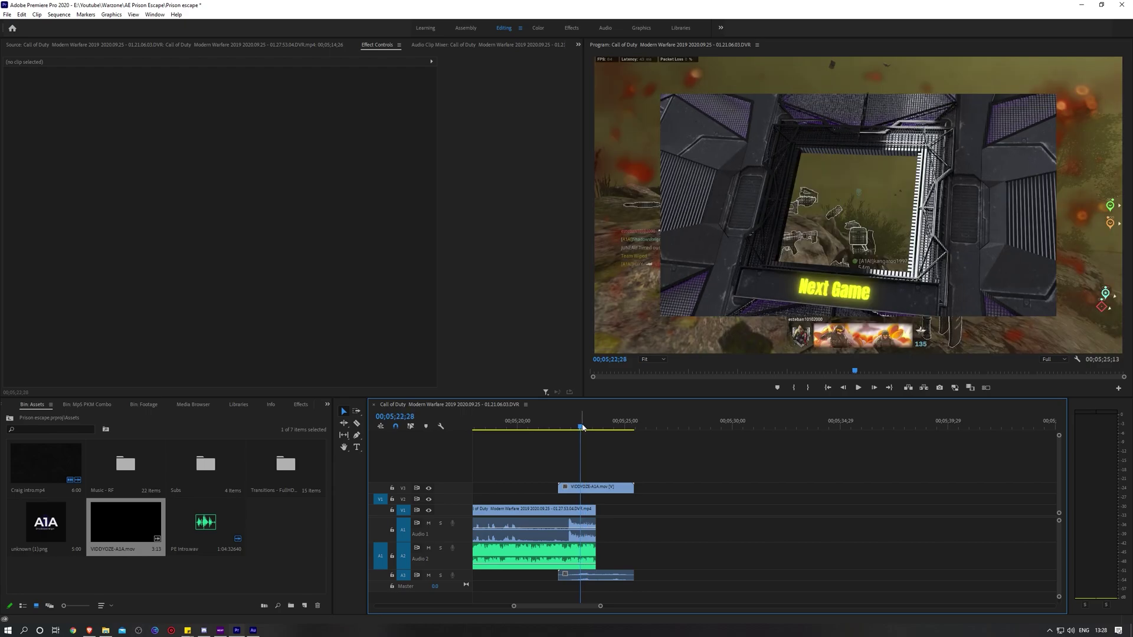
click(689, 285)
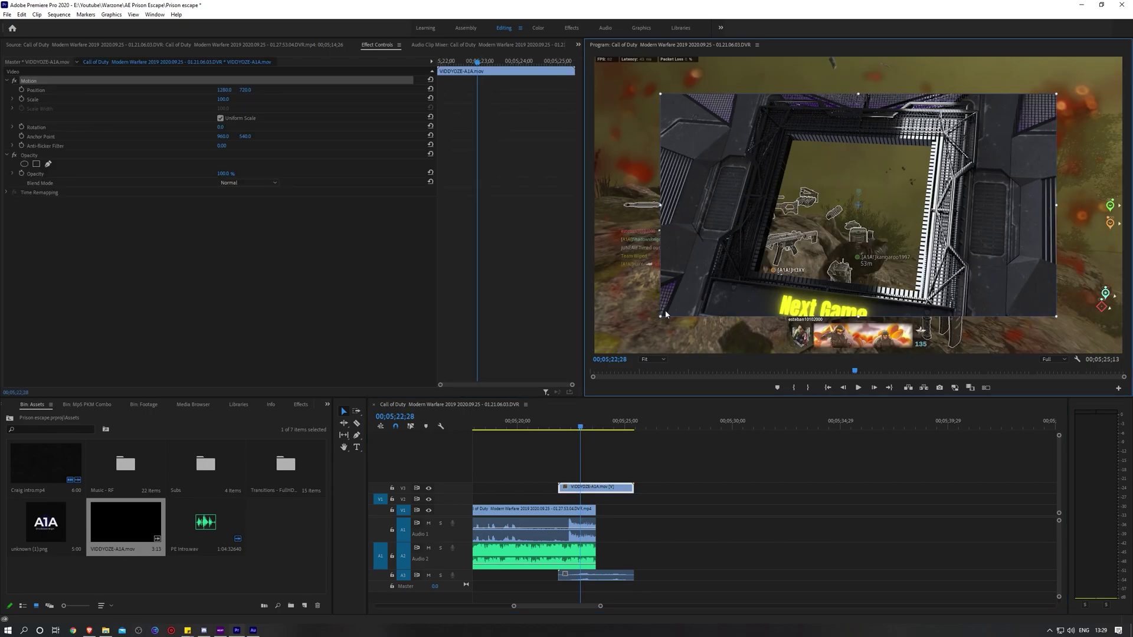
drag(1056, 205, 1124, 206)
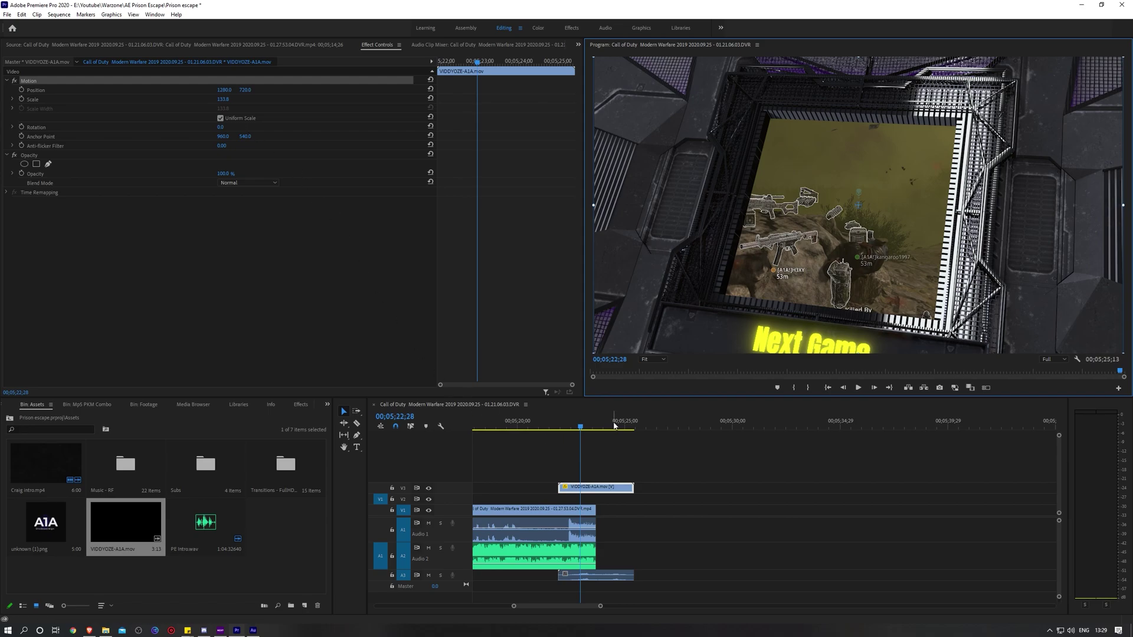
- Move the playhead to 5;23;21 and load the first gameplay clip of the 9 kill third parties bin for preview
mouse_move(584, 430)
mouse_down()
mouse_move(564, 433)
mouse_move(629, 432)
mouse_move(597, 434)
mouse_up()
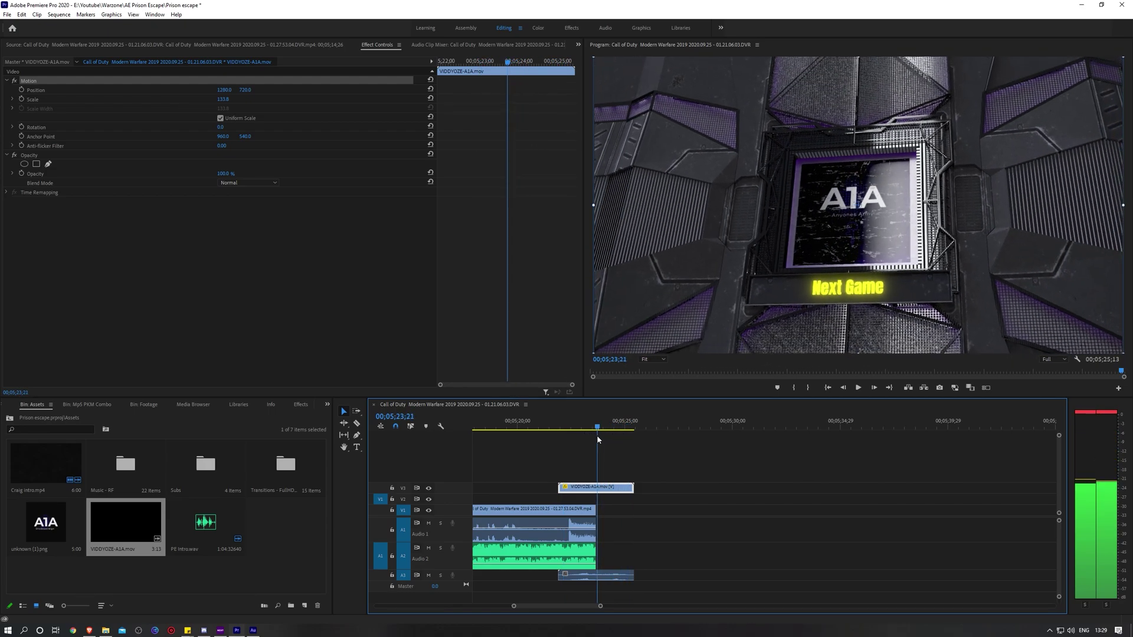
click(143, 405)
double_click(139, 476)
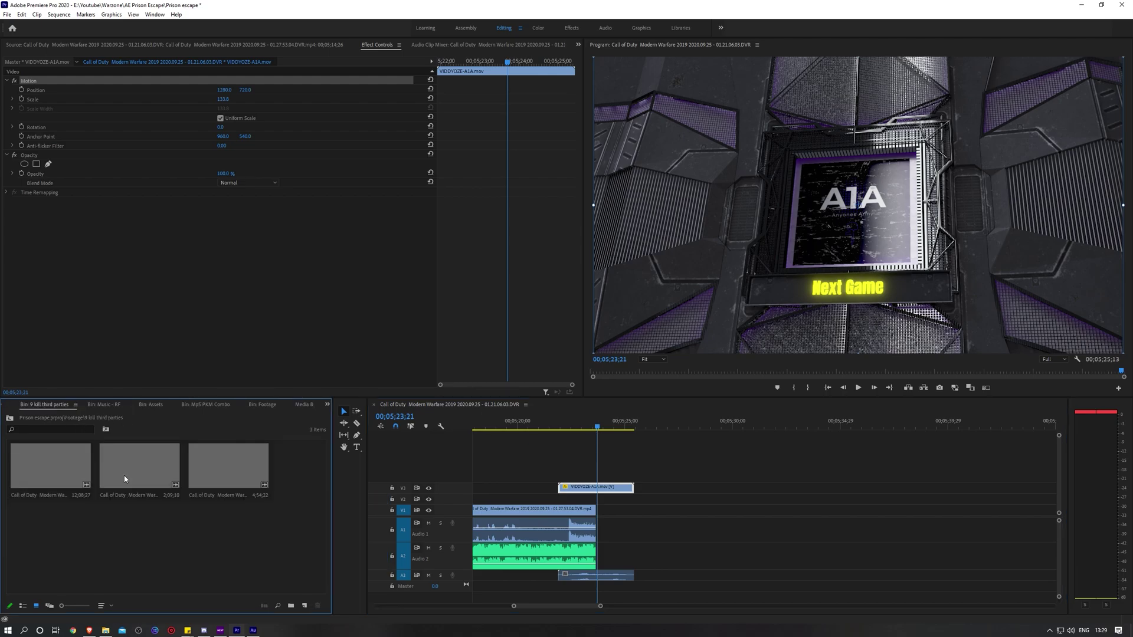
double_click(66, 469)
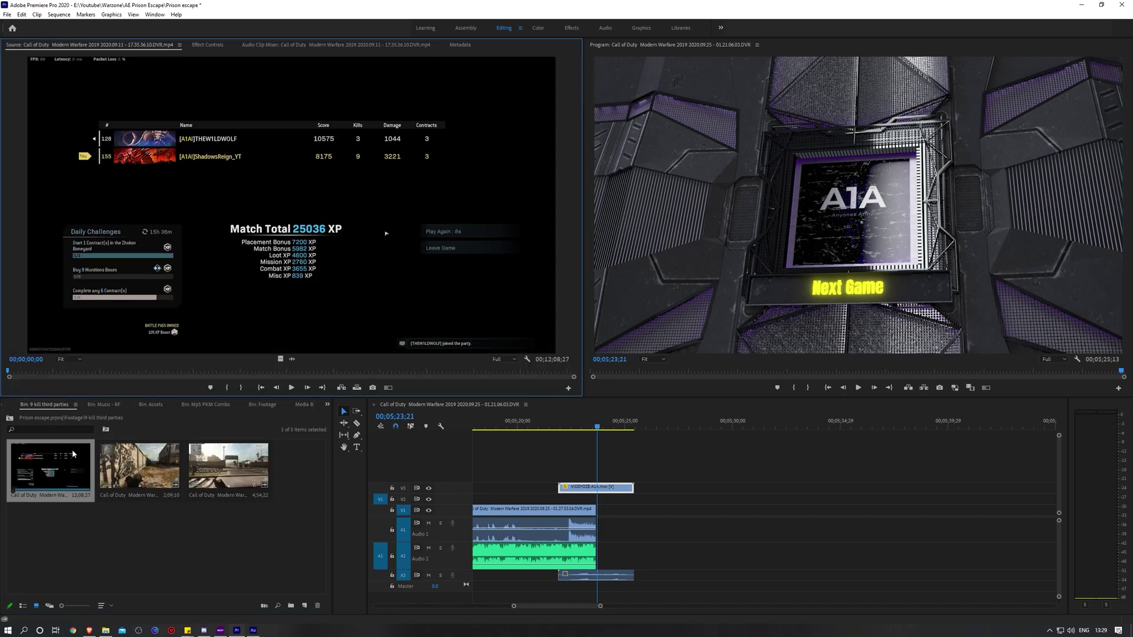
- Mark the source clip from about 8;06 to 8;26 and place that section on V1 directly after the last gameplay clip
click(95, 371)
drag(98, 371, 386, 366)
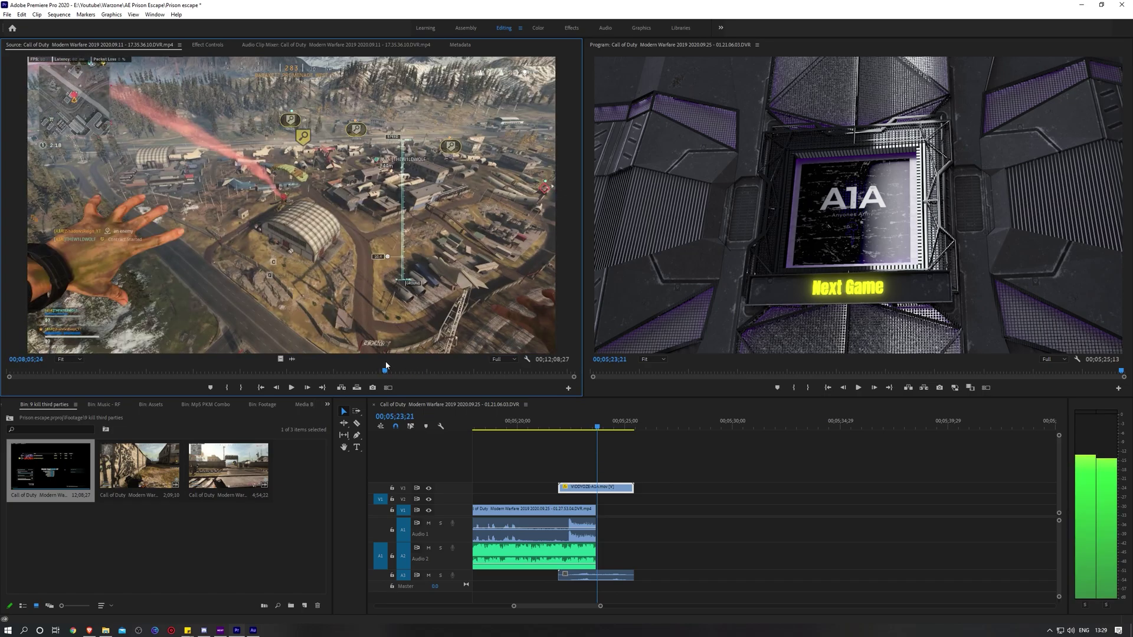
key(i)
key(space)
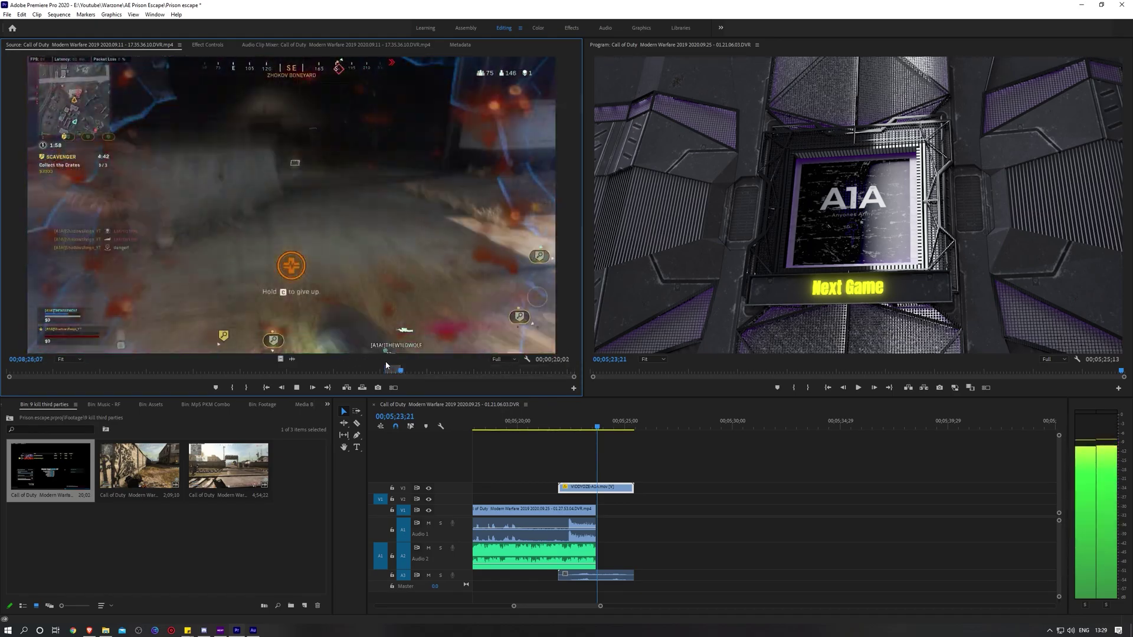
key(o)
key(space)
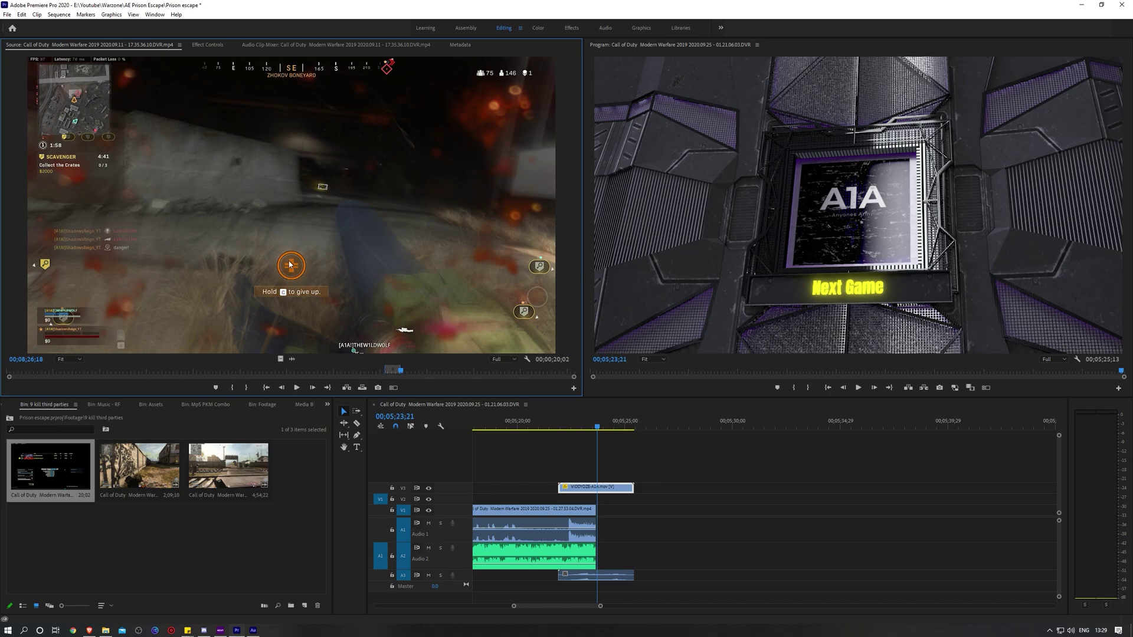
drag(561, 399, 603, 527)
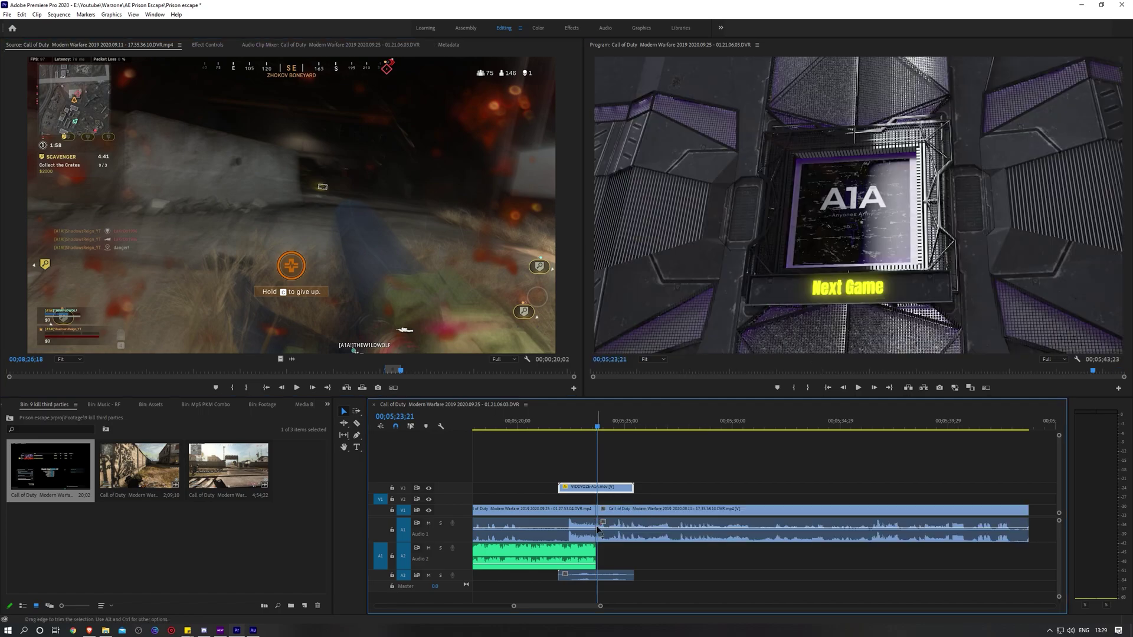
- Load ES_Wild Rooster - Tigerblood Jewel.mp3 from the Music - RF bin and play its opening
click(101, 406)
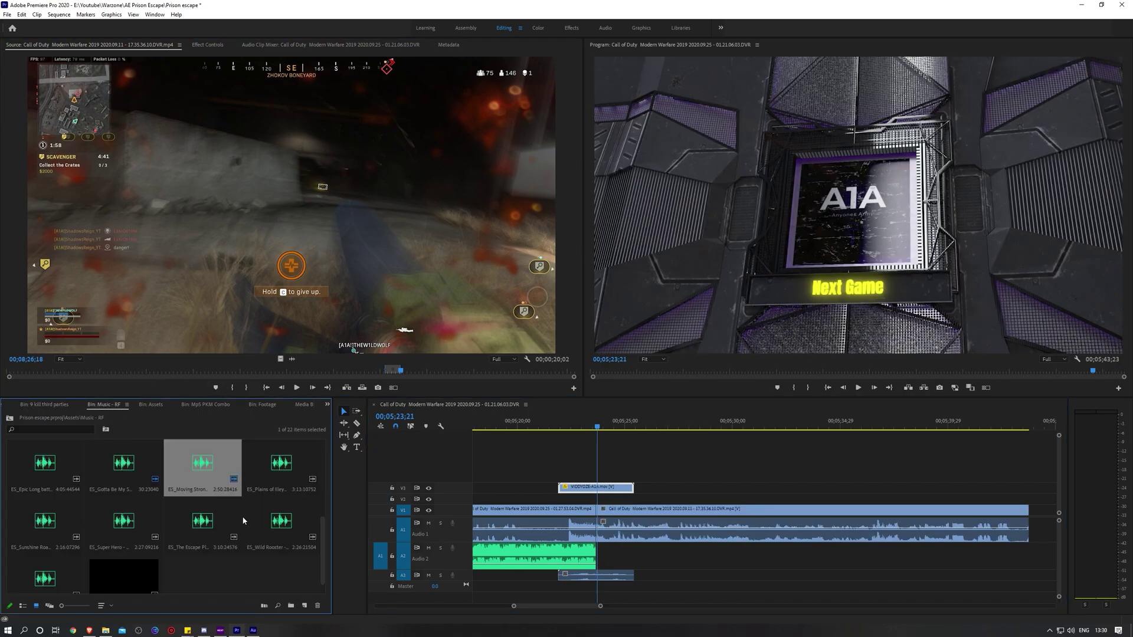
double_click(273, 530)
key(space)
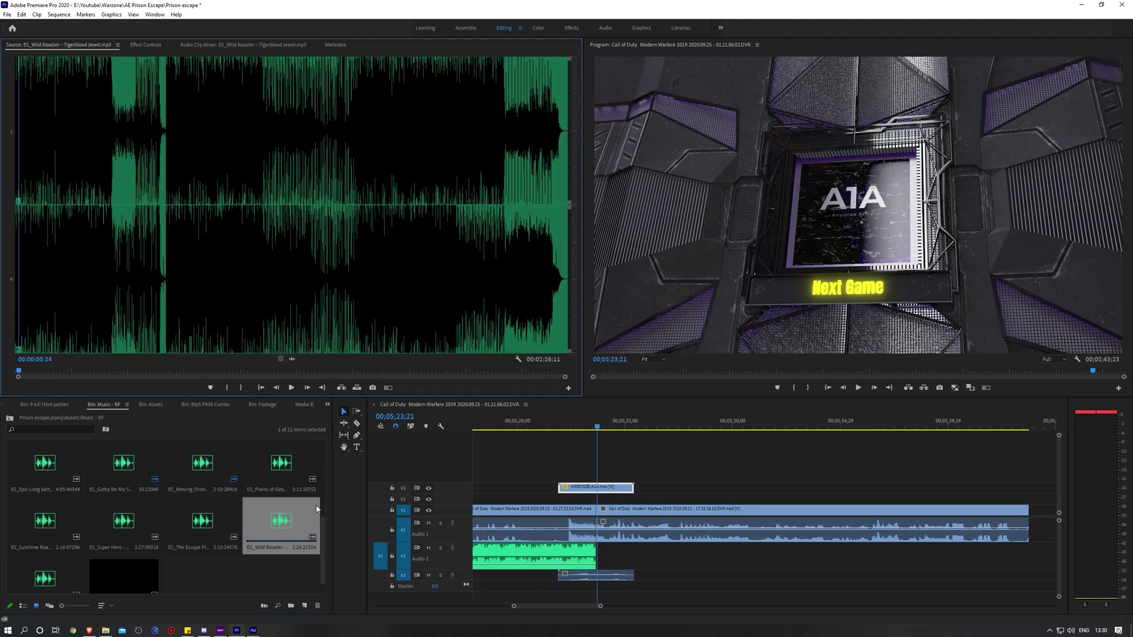
- Mark the Tigerblood Jewel track from its start to 2;22;20 and place it on A2 directly after the previous music clip
key(i)
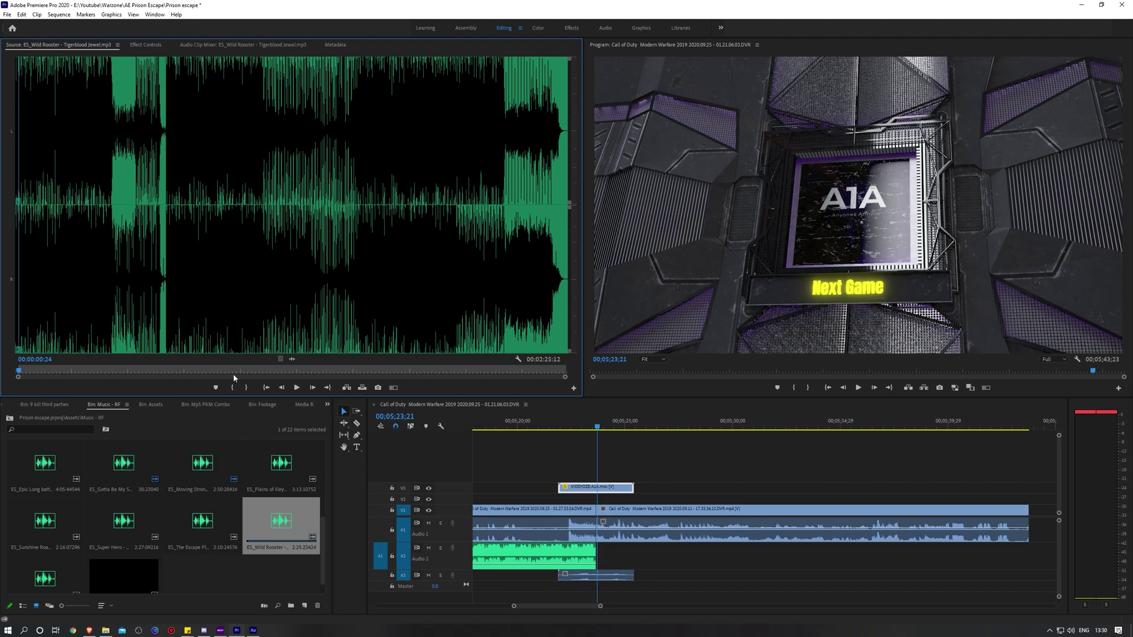
drag(21, 373, 3, 374)
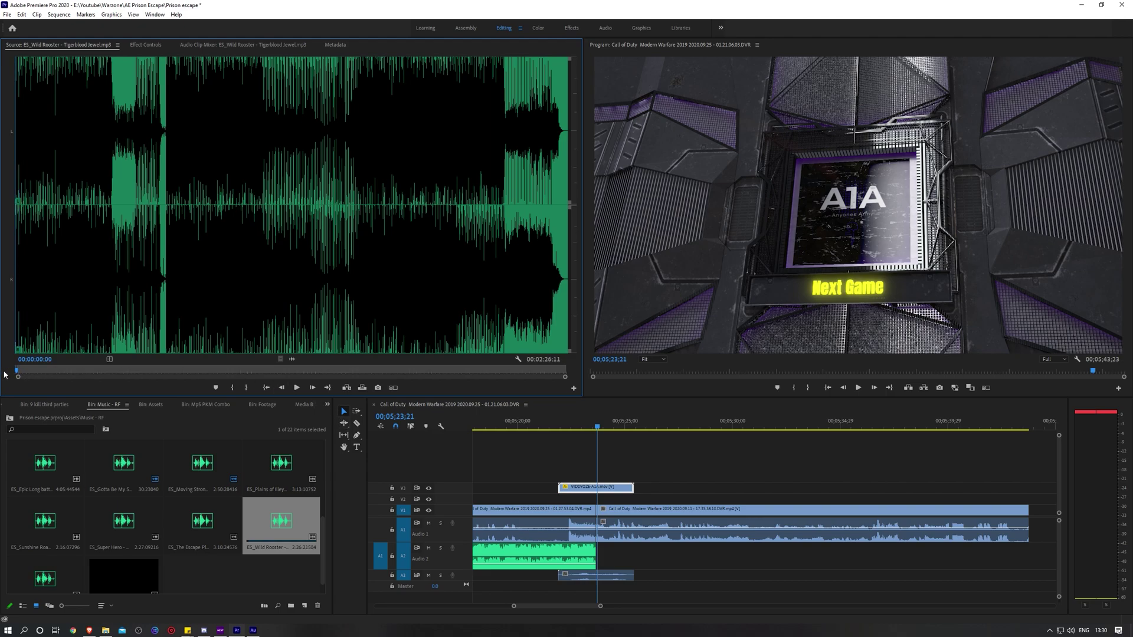
drag(556, 371, 552, 373)
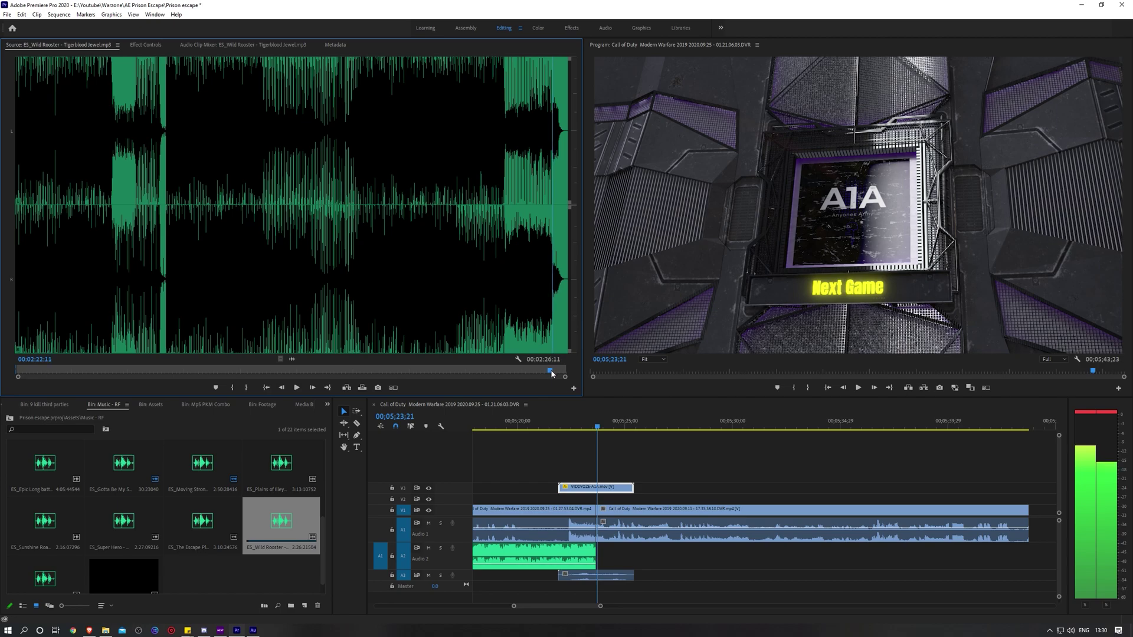
key(o)
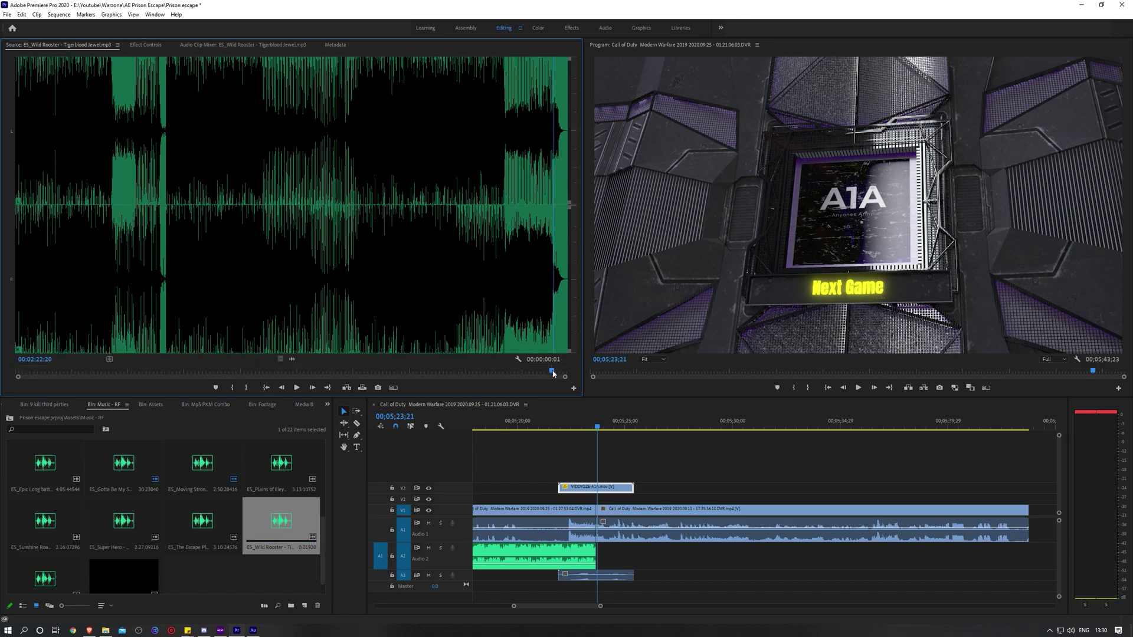
key(Home)
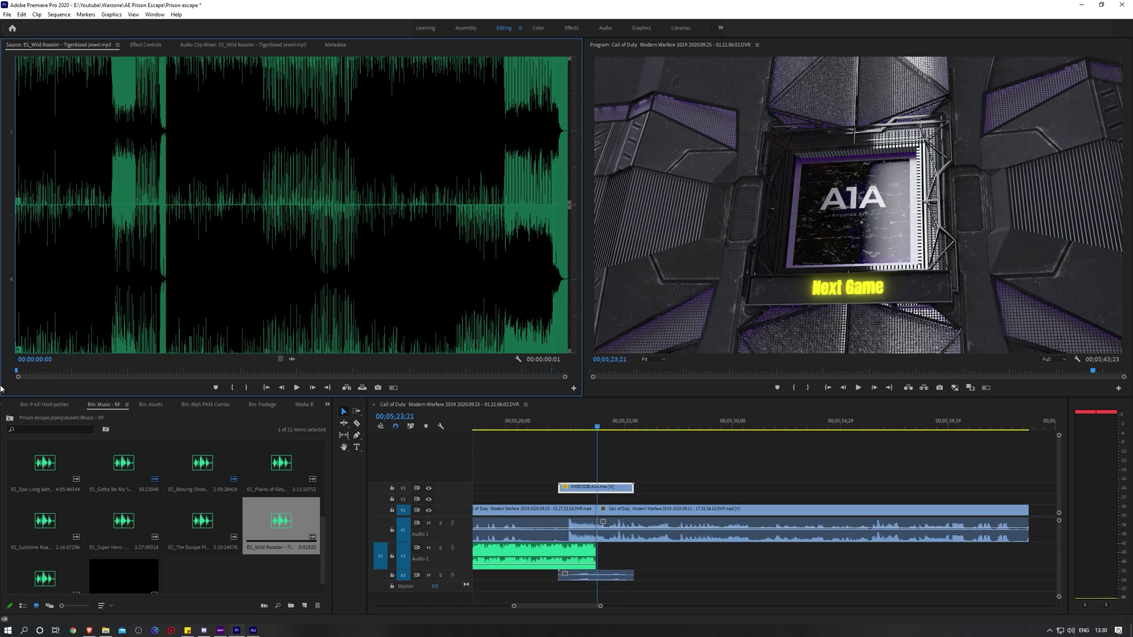
key(i)
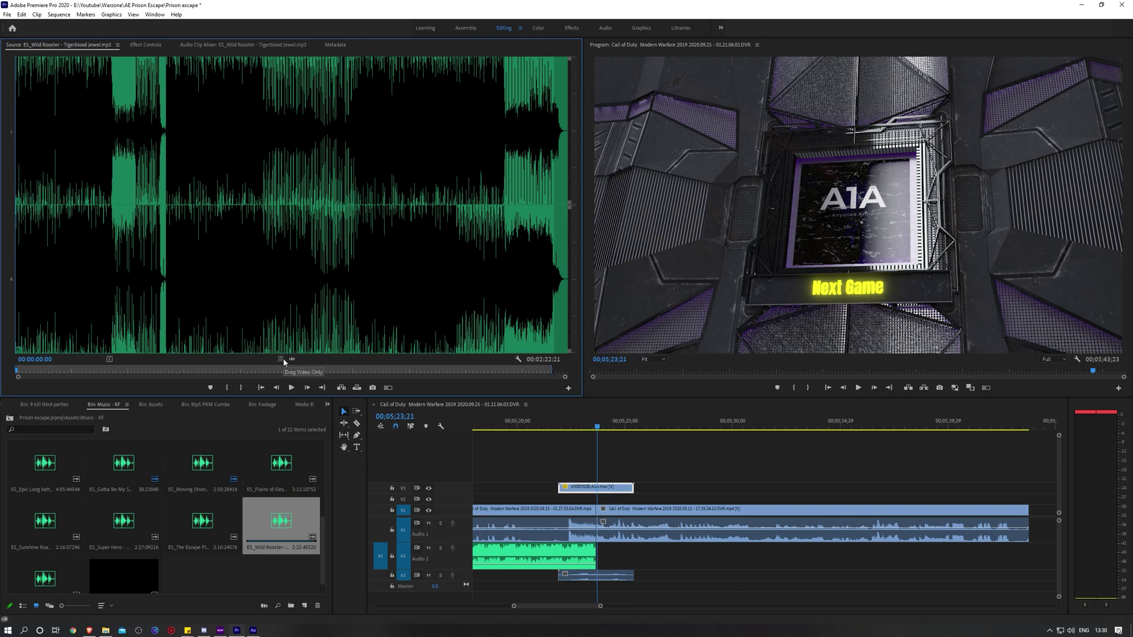
drag(292, 359, 611, 567)
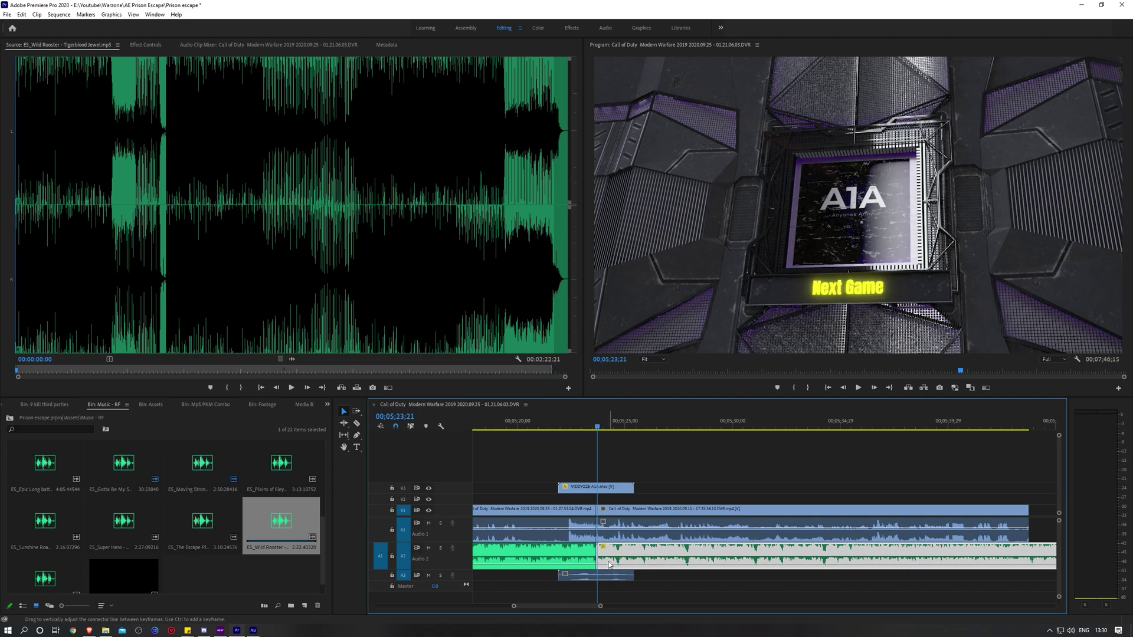
- Trim the start of the new track slightly, butt it against the previous music and apply the default audio transition across their cut
right_click(599, 556)
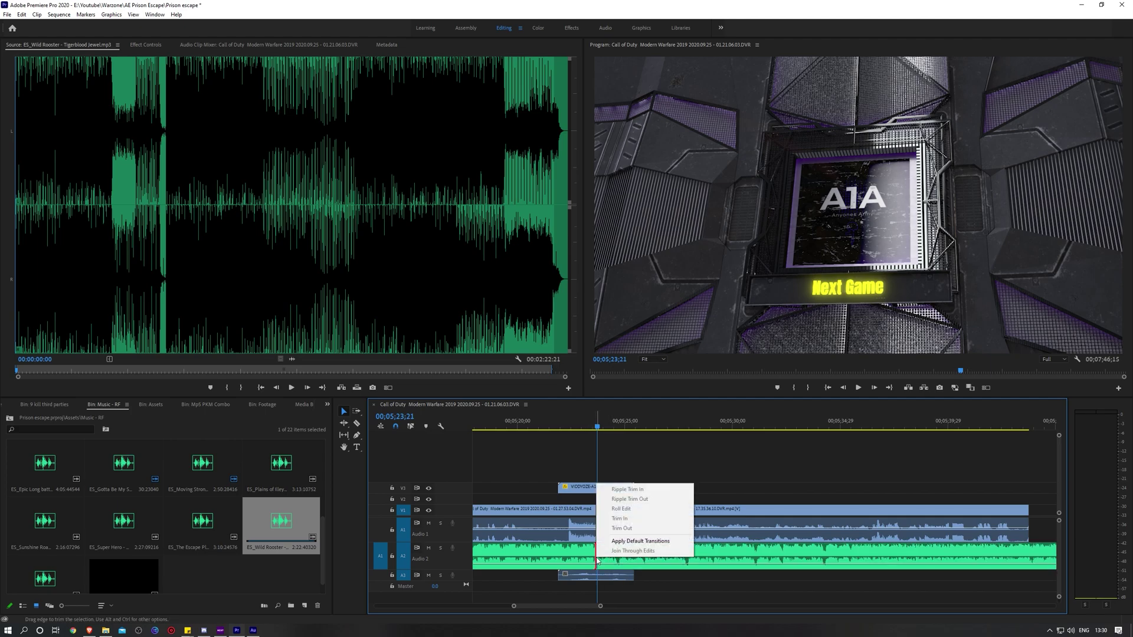
click(617, 541)
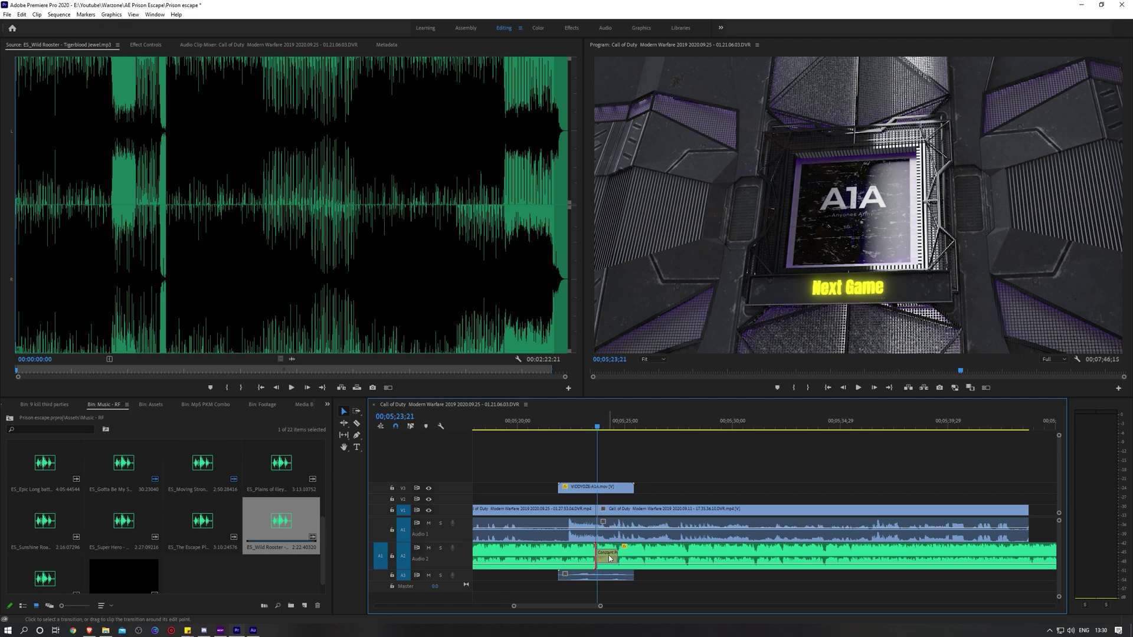
click(660, 553)
drag(597, 555, 616, 556)
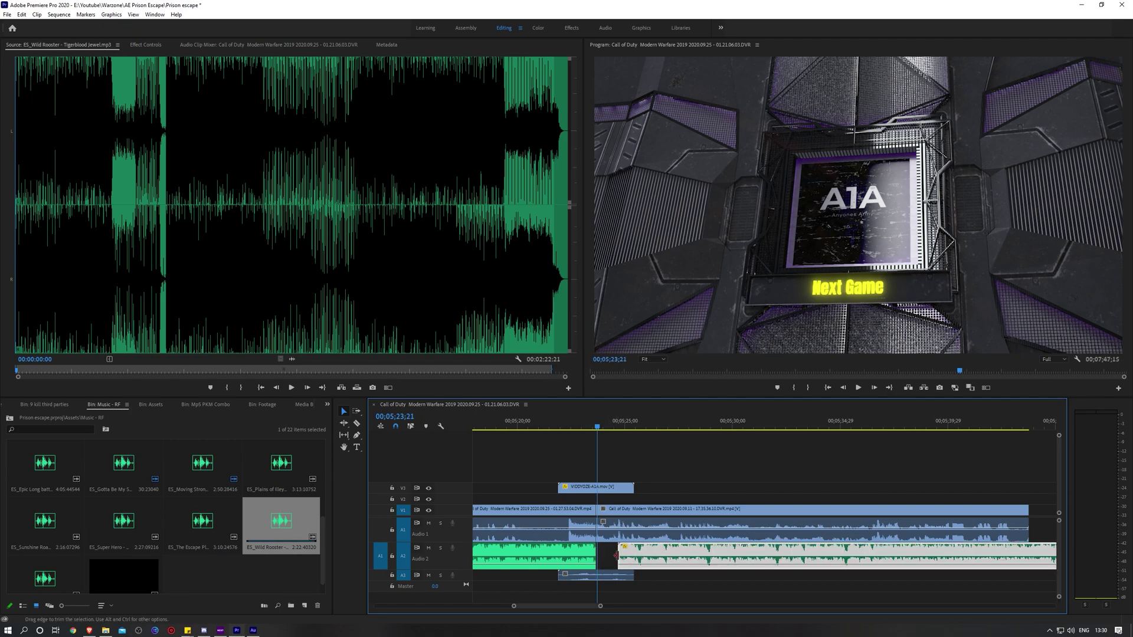
drag(622, 556, 617, 557)
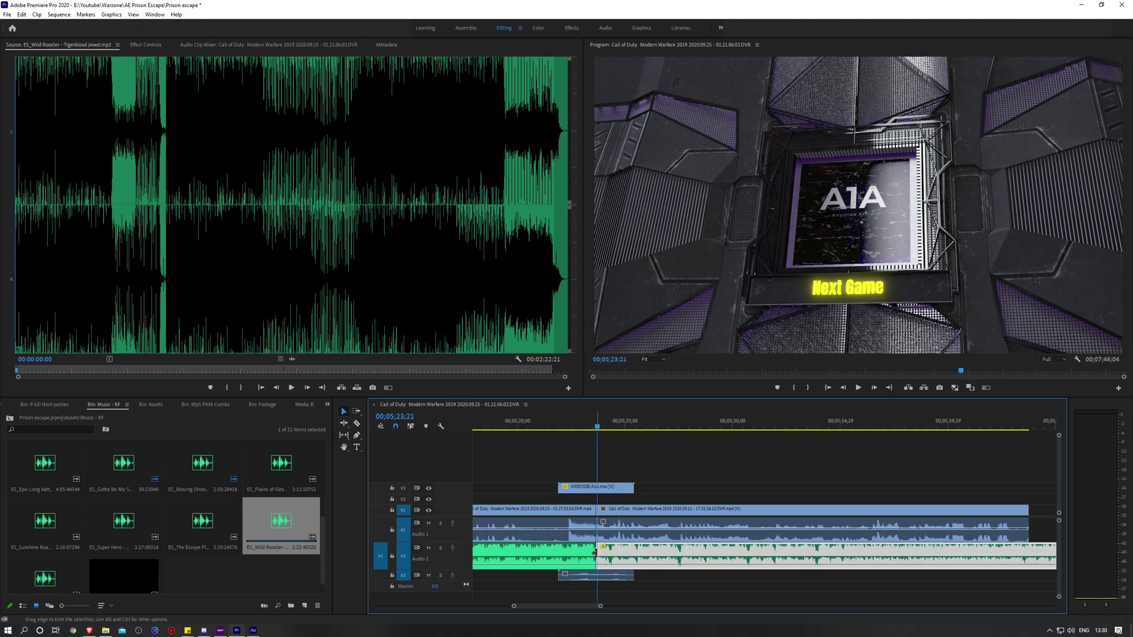
right_click(596, 553)
click(631, 538)
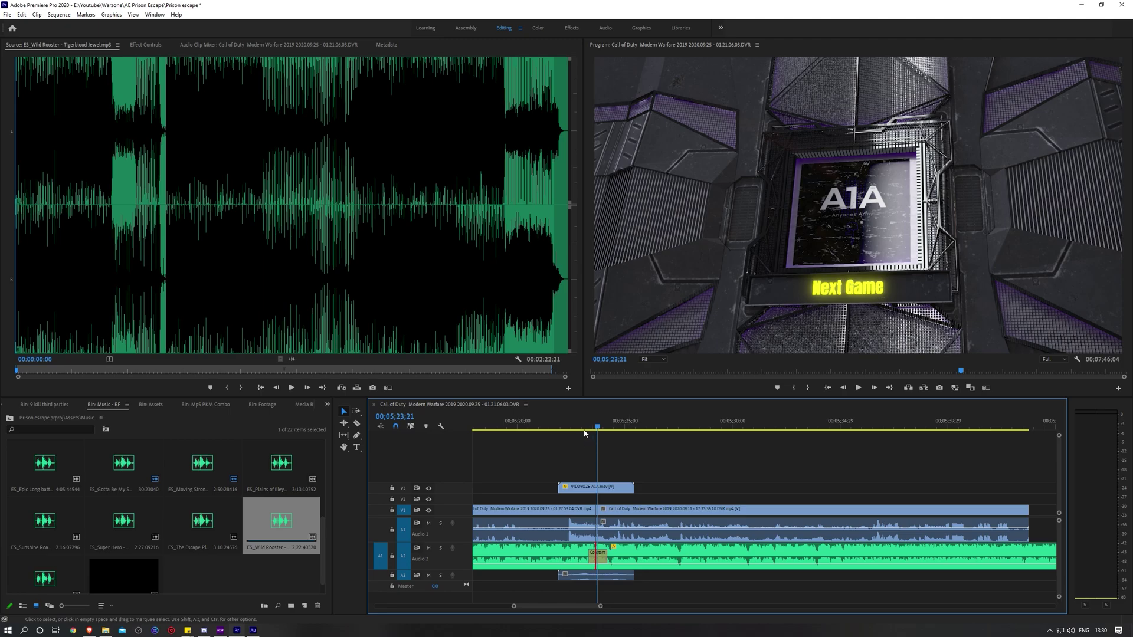
- Play the sequence twice across the music crossfade, up to about 5;32, to check how the tracks blend into the new gameplay
click(549, 423)
key(space)
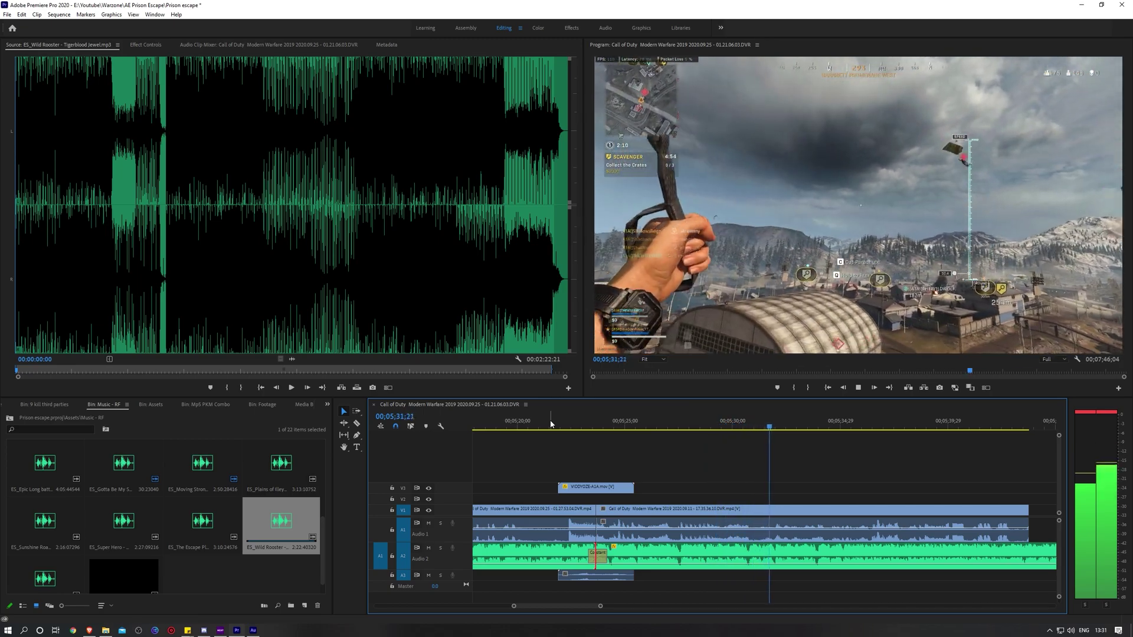
key(space)
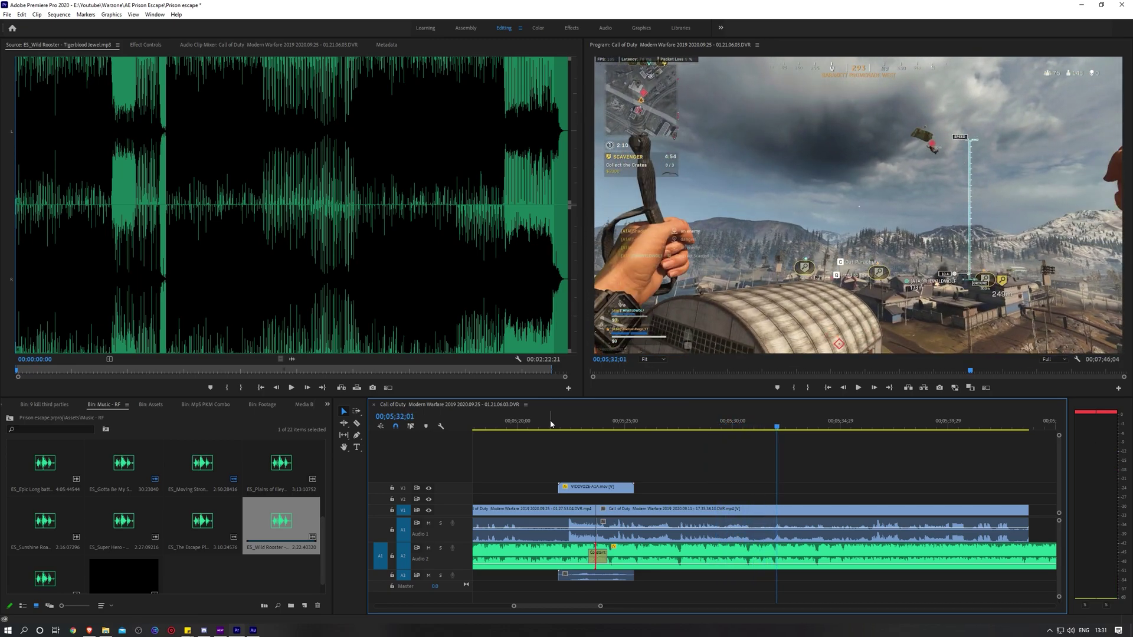
click(639, 568)
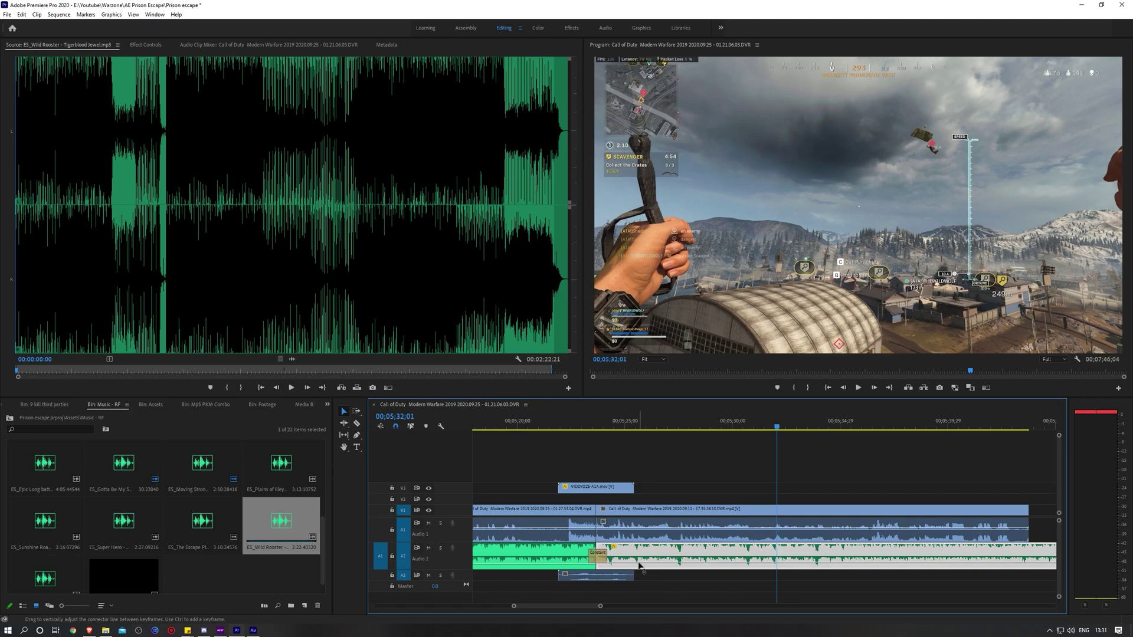
click(594, 421)
key(space)
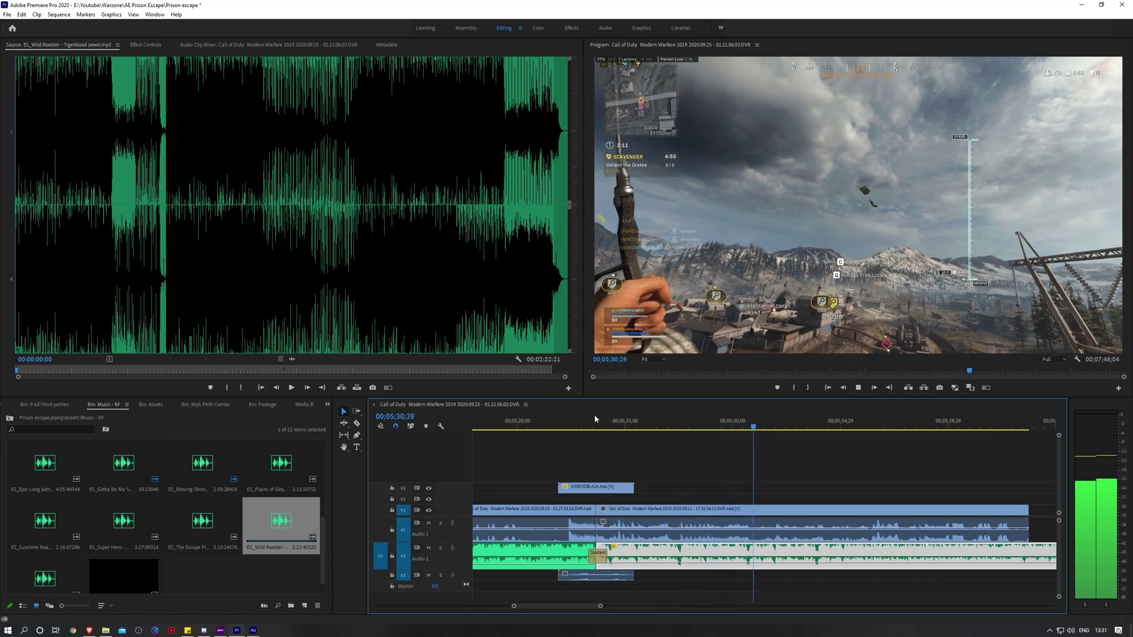
key(space)
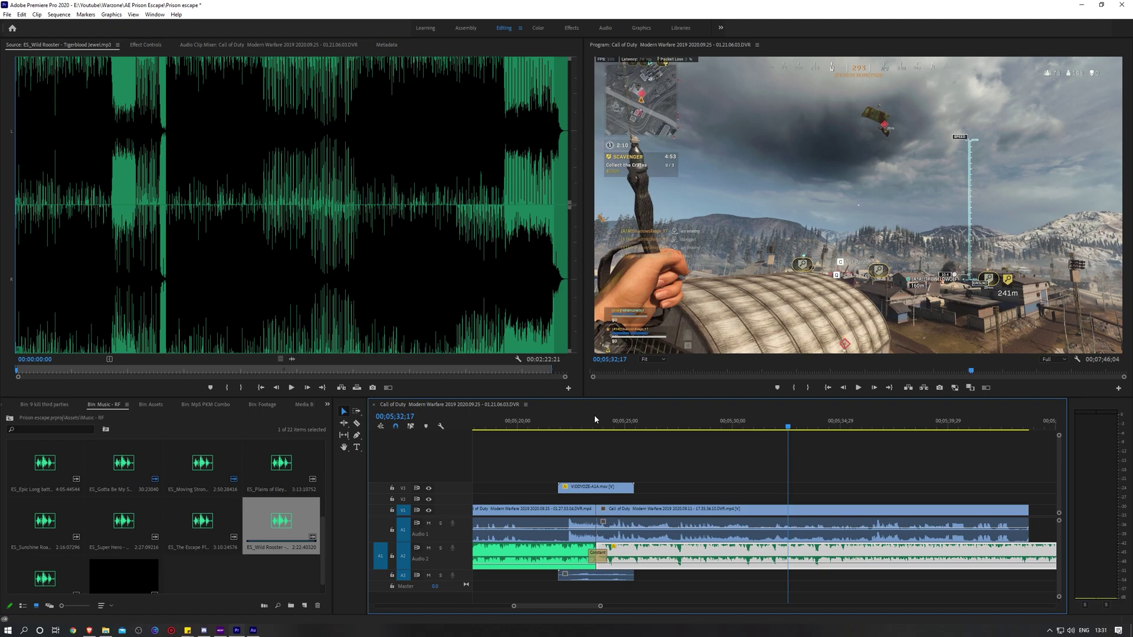
- Scrub the Next Game overlay between 5;22;15 and 5;24;07 to review how it covers the change of footage
scroll(695, 481, down, 5)
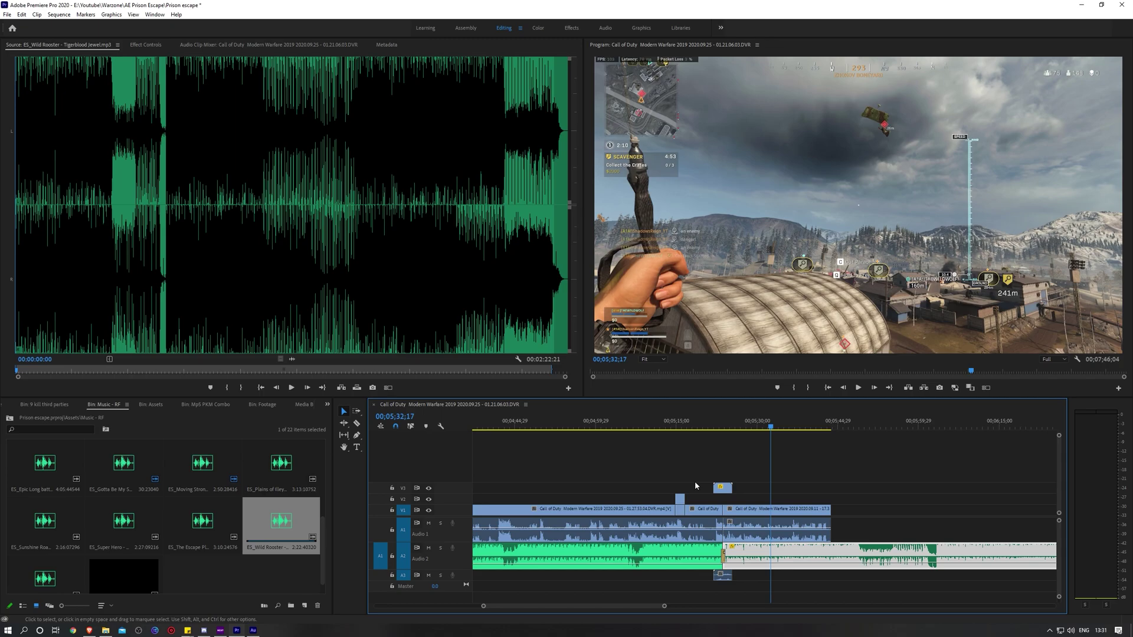
click(717, 422)
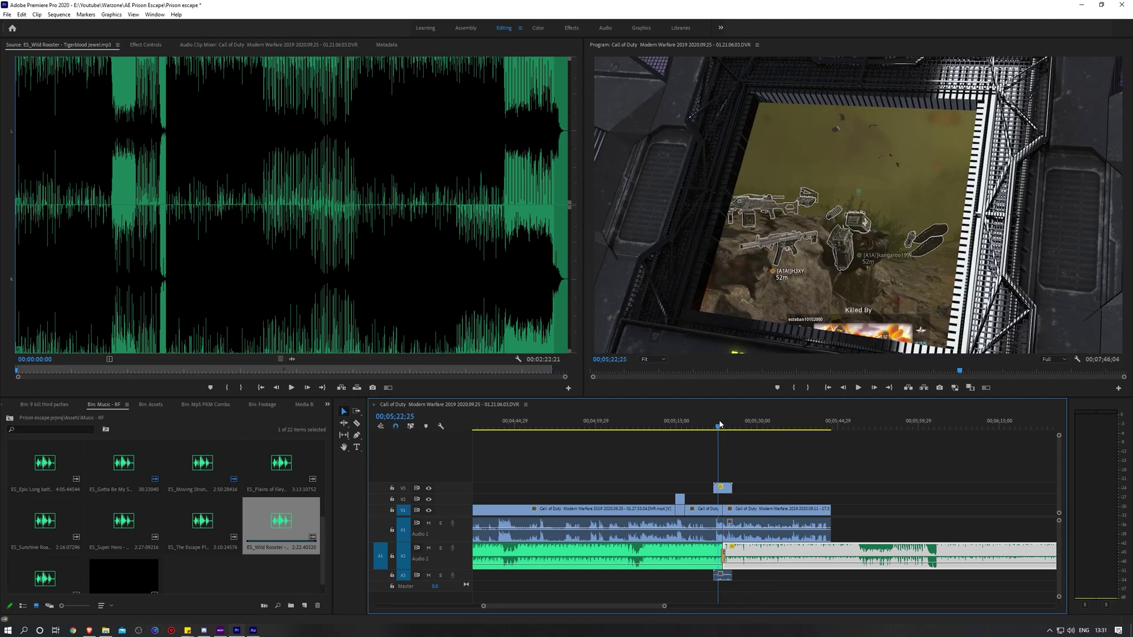
drag(717, 428, 725, 430)
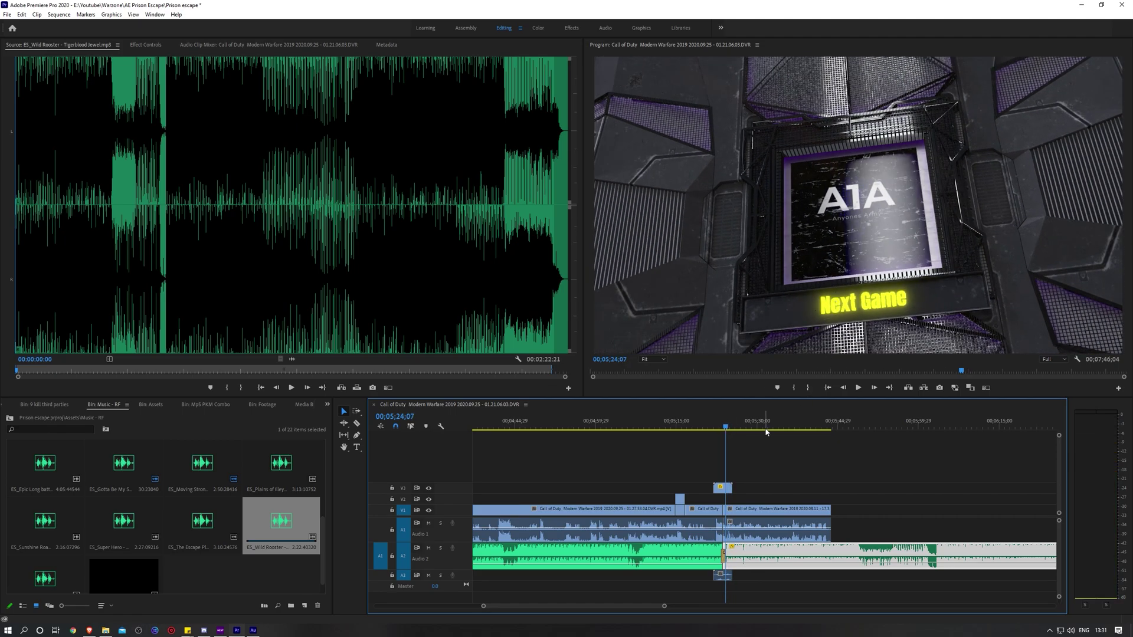
drag(726, 431, 718, 431)
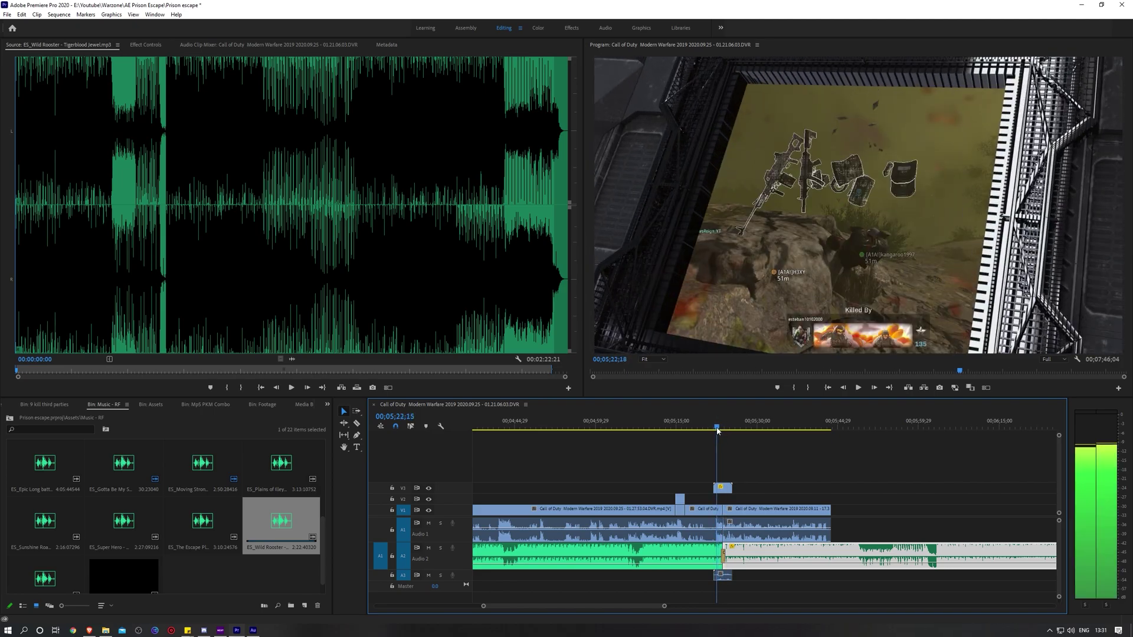
key(space)
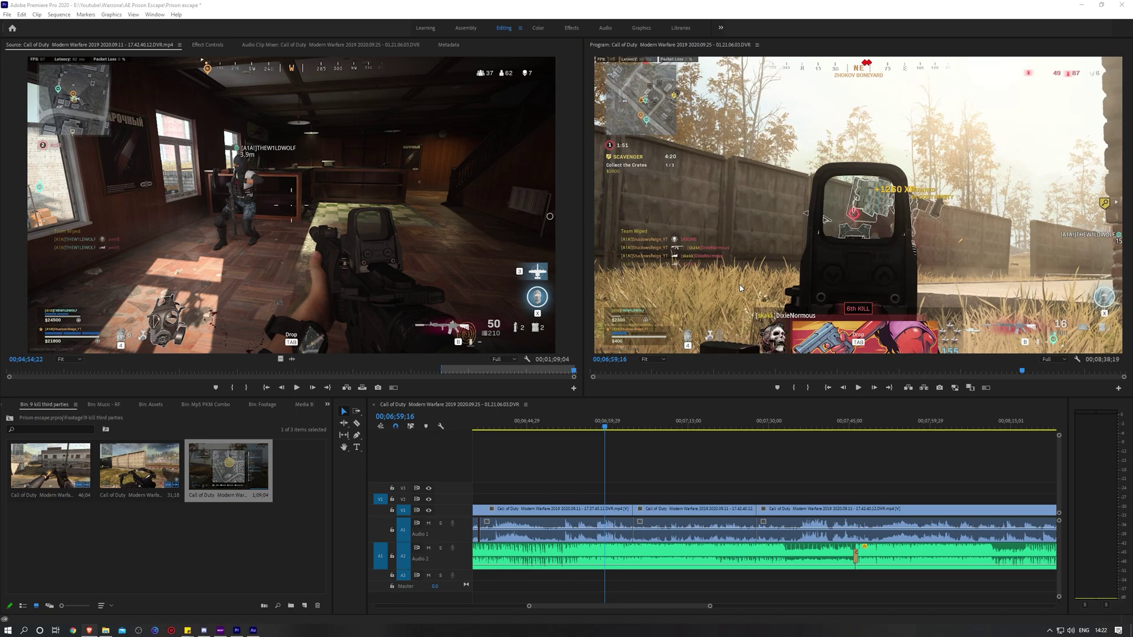
- Play the double-kill moment in the sequence from 6;59;16 to about 7;01;26
click(838, 404)
key(space)
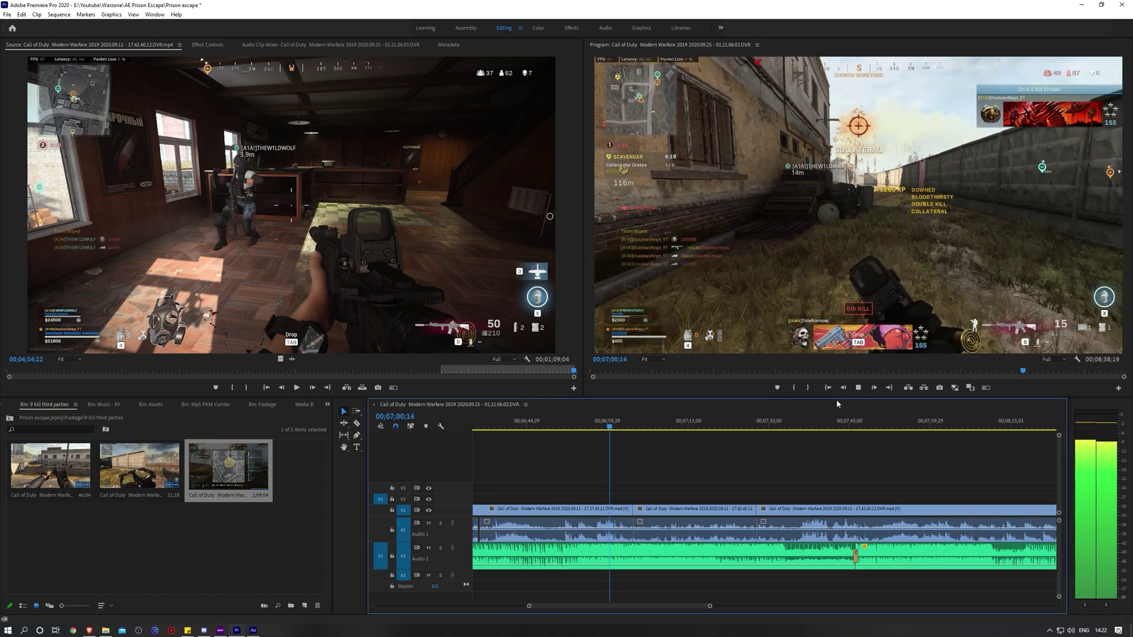
key(space)
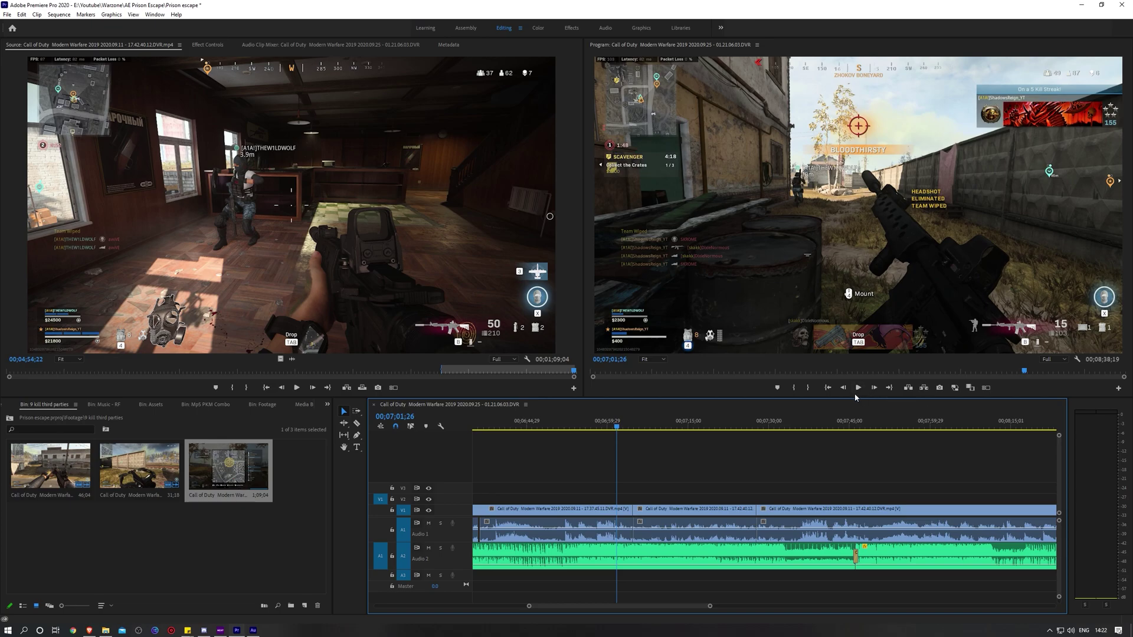
click(608, 430)
key(space)
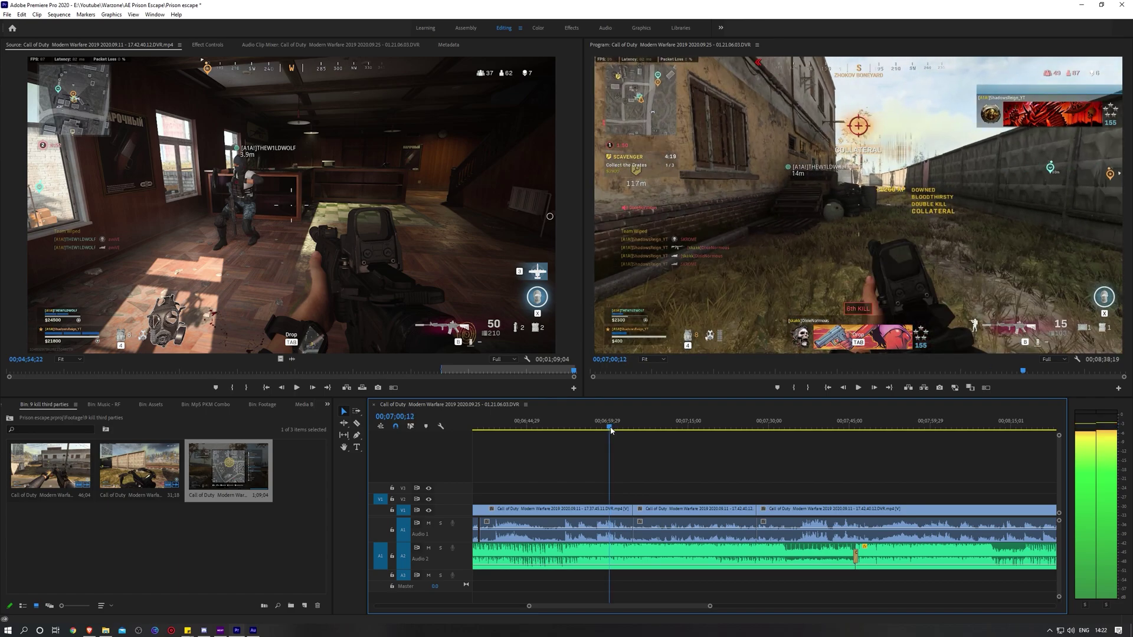
- Split the V1 gameplay clip at 6;59;16 and 7;01;25 to isolate the double-kill moment
click(606, 429)
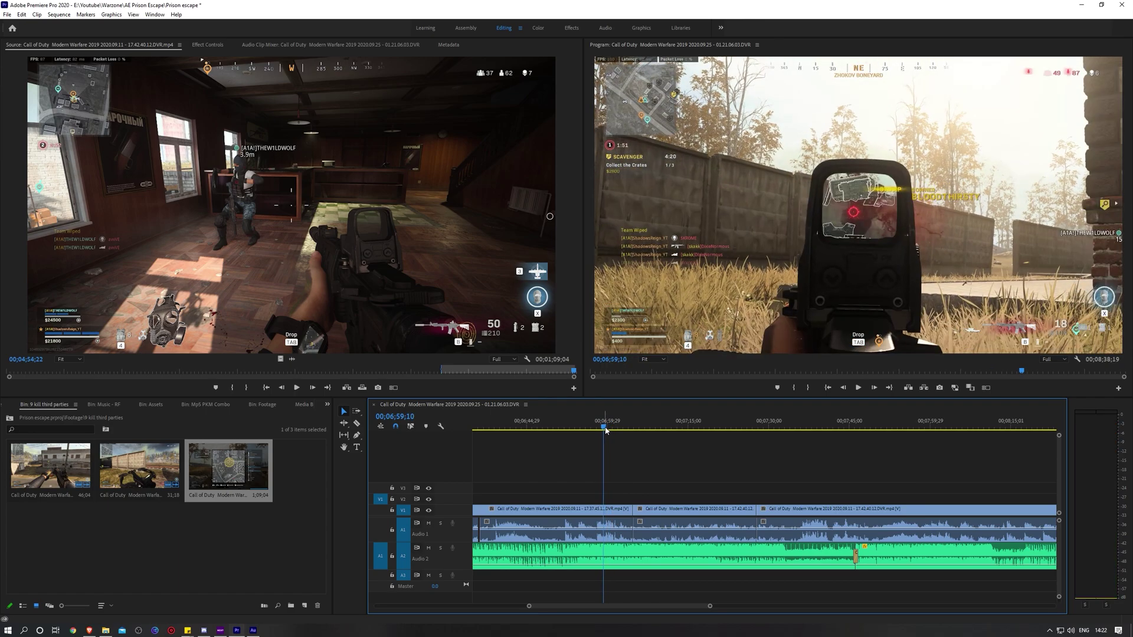
click(606, 431)
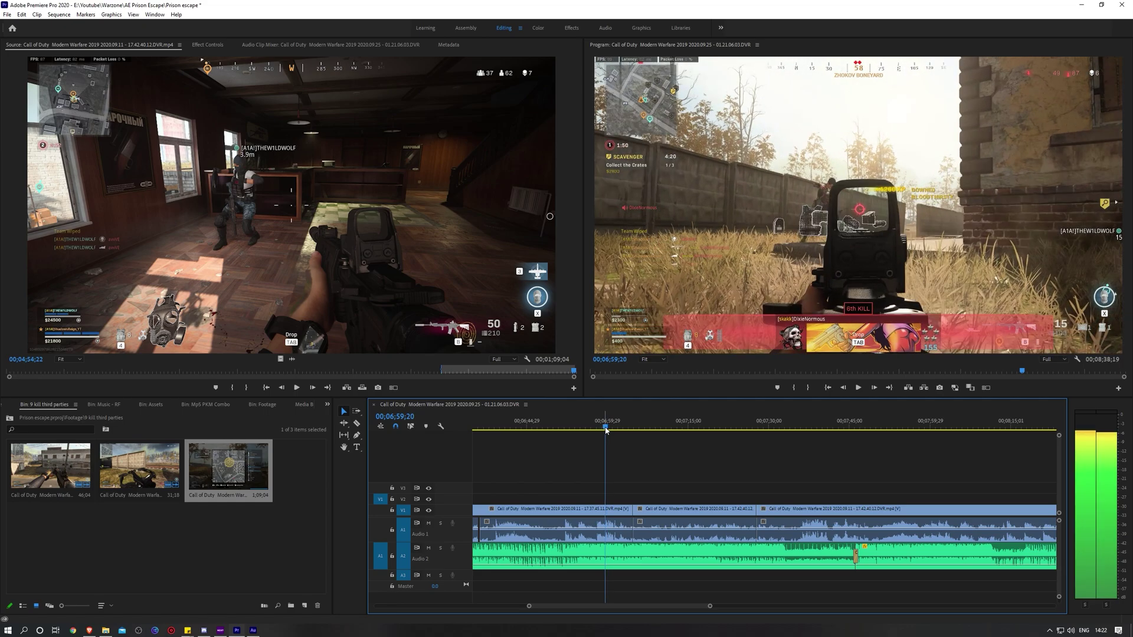
click(606, 430)
click(607, 430)
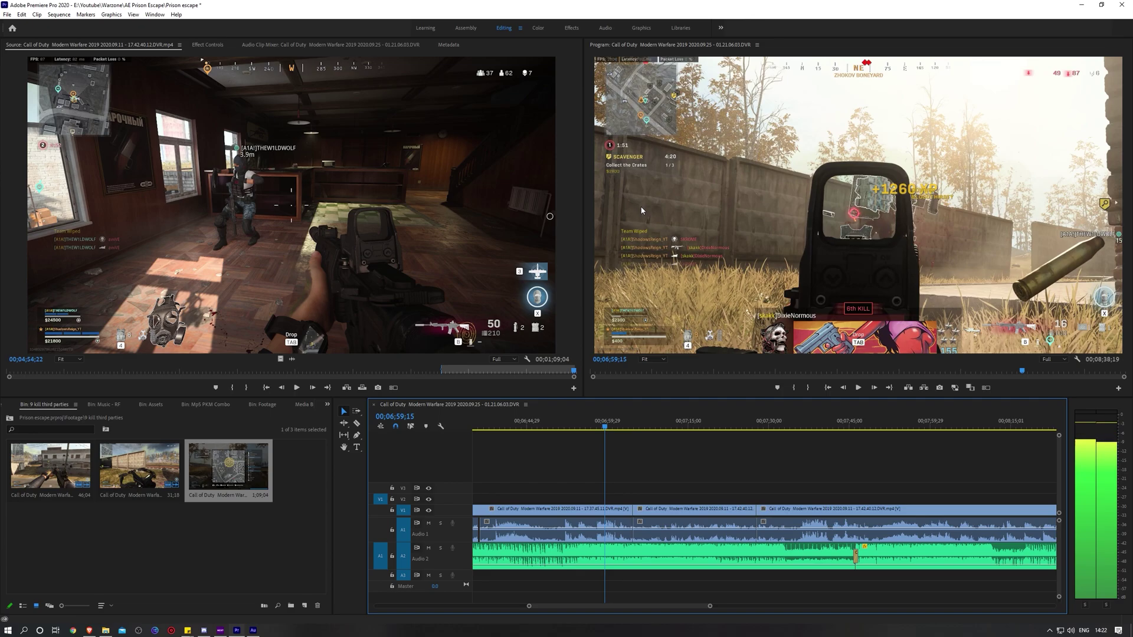
key(Right)
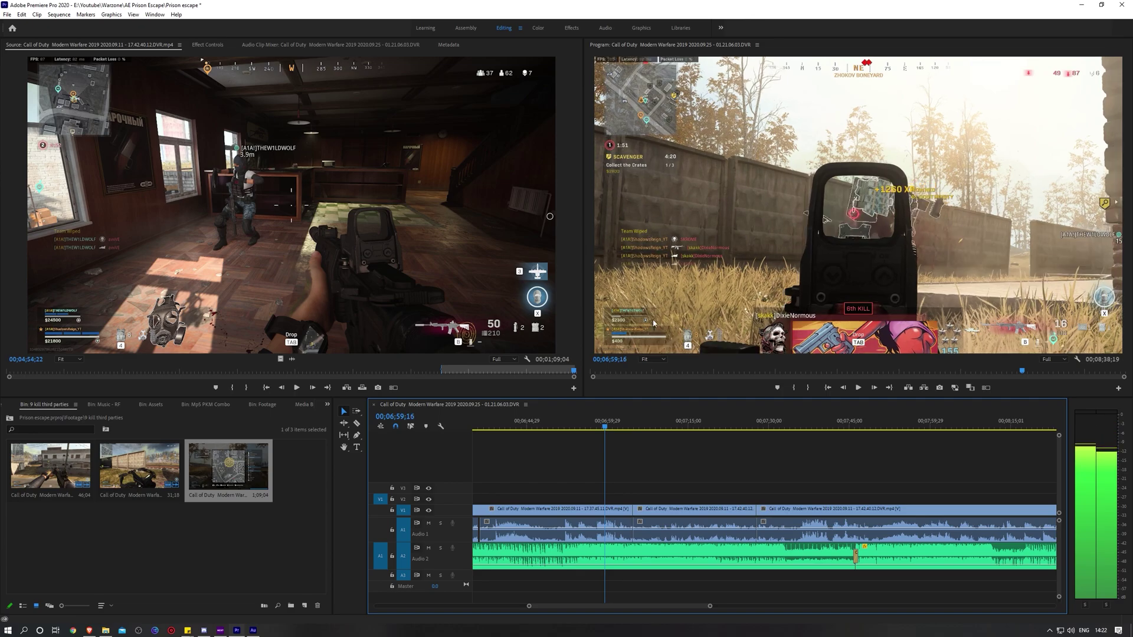
key(c)
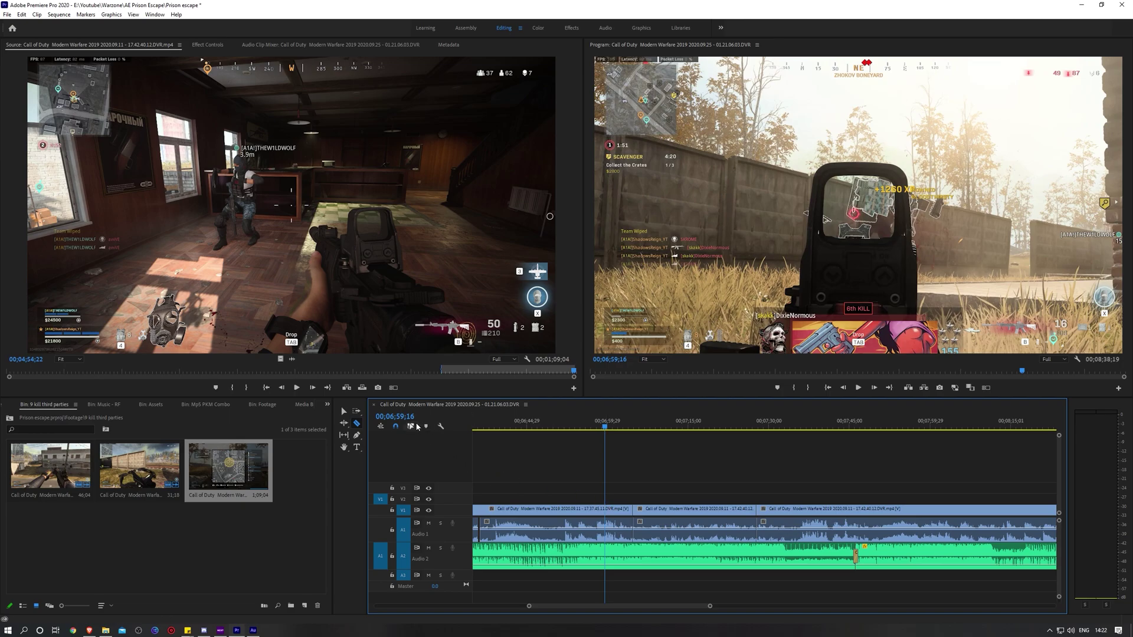
click(606, 508)
key(space)
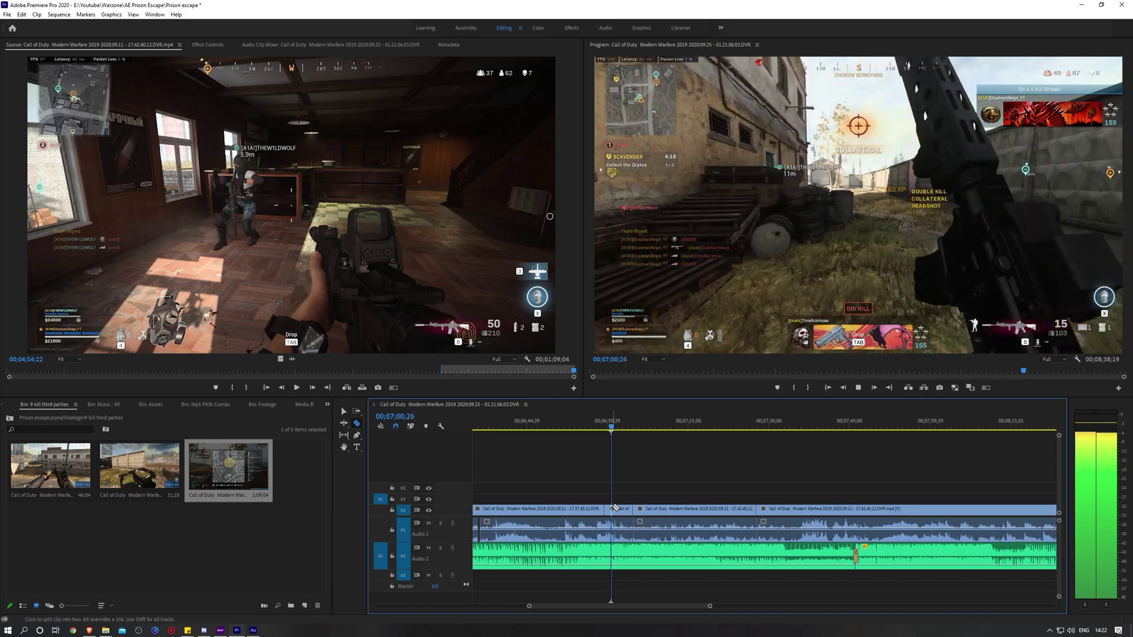
key(space)
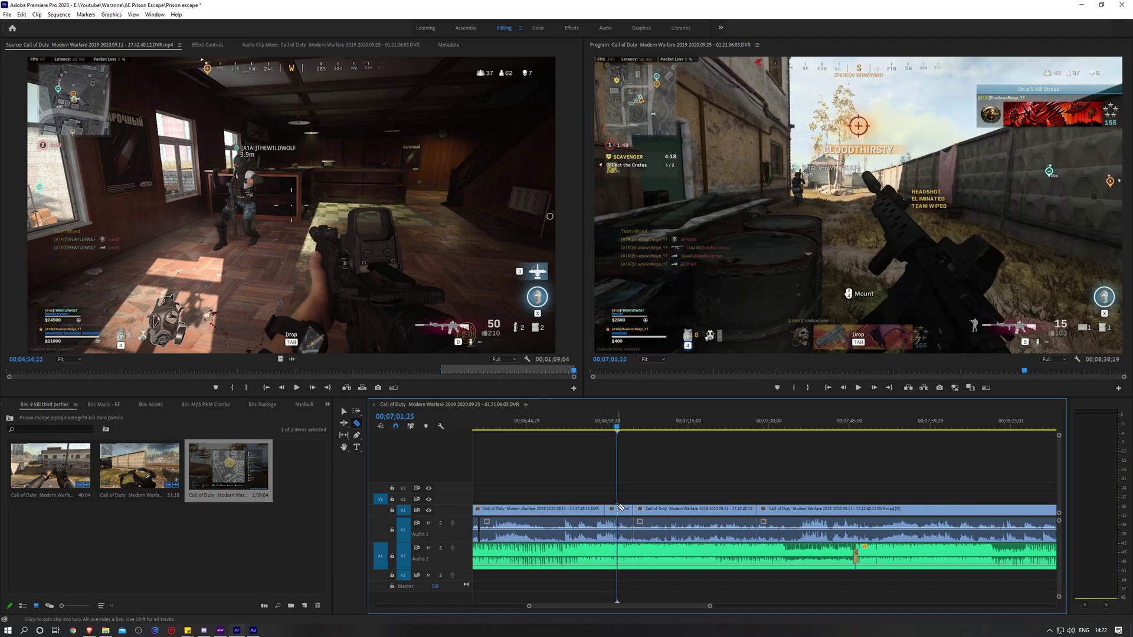
- Duplicate the isolated double-kill section onto V2 directly above the original
key(v)
click(611, 508)
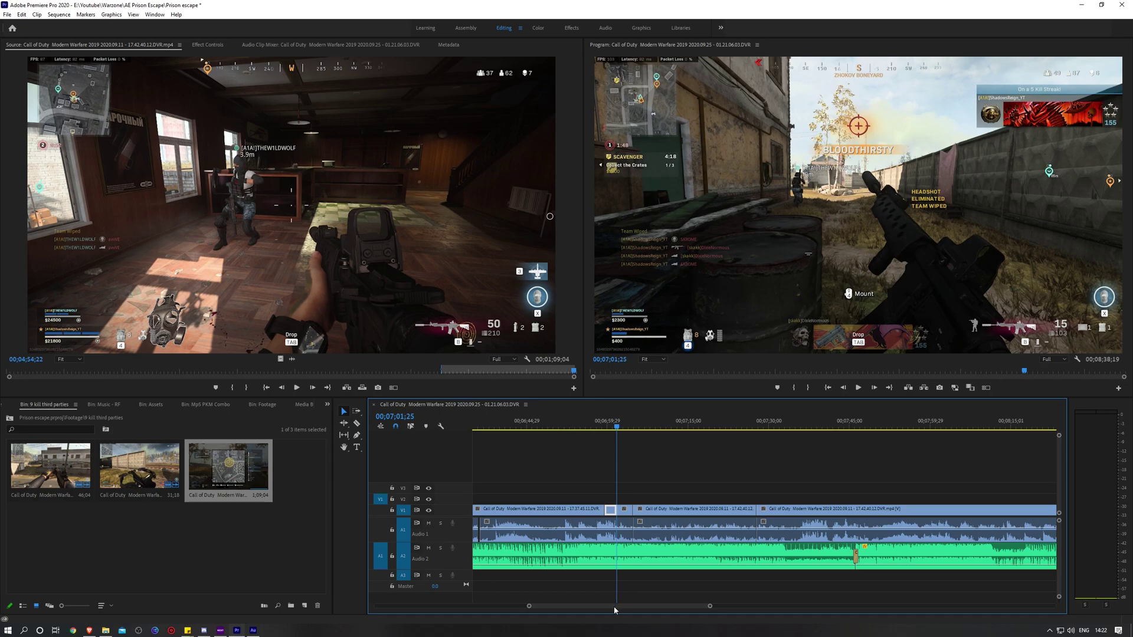
drag(612, 513, 611, 507)
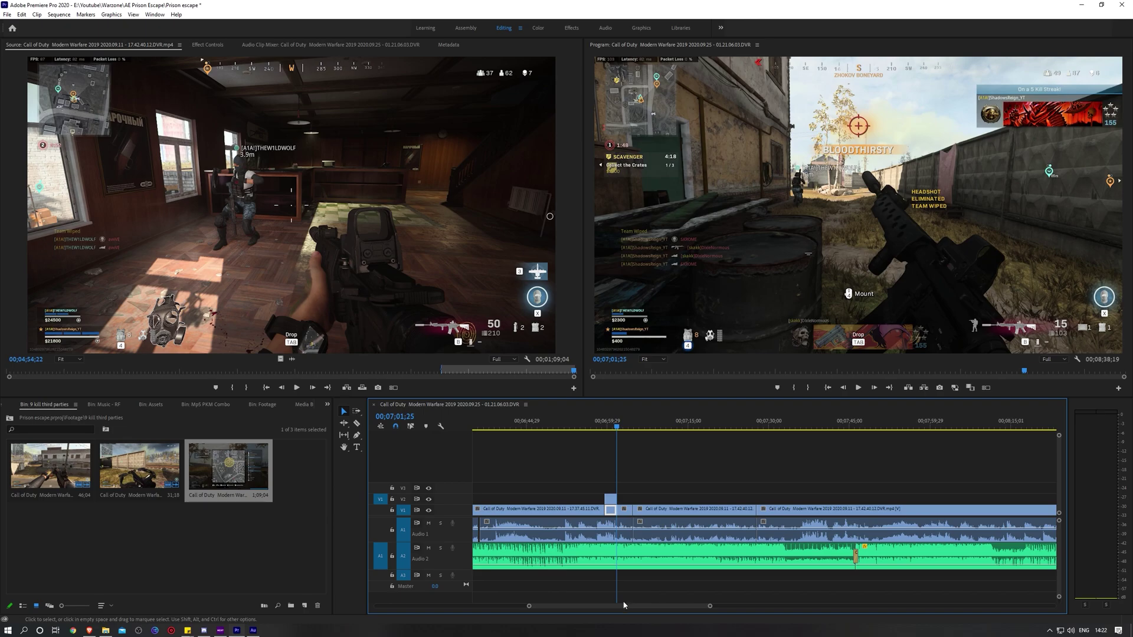
scroll(616, 602, down, 6)
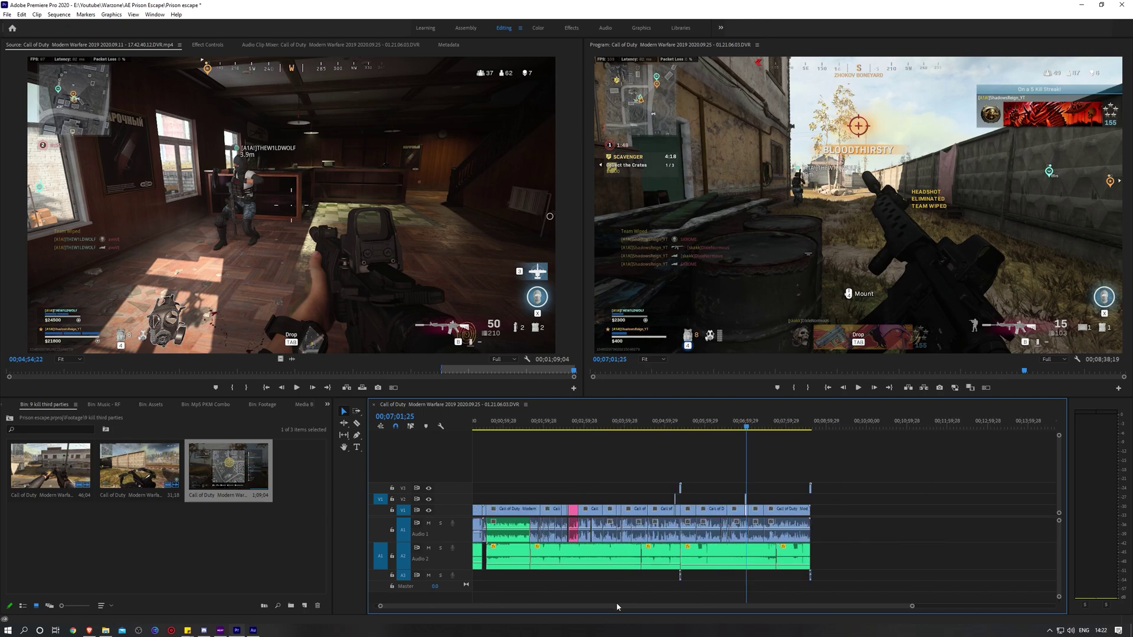
- Copy the attributes of the V2 collateral-kill clip at 5;14;25
click(672, 425)
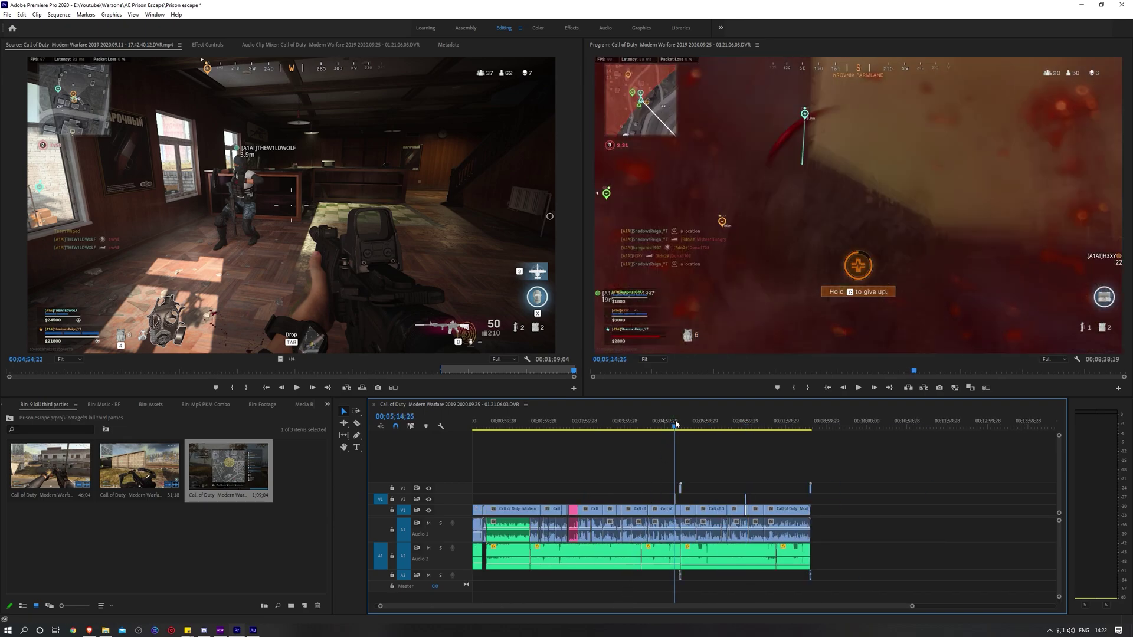
key(equal)
key(equal)
key(equal)
key(equal)
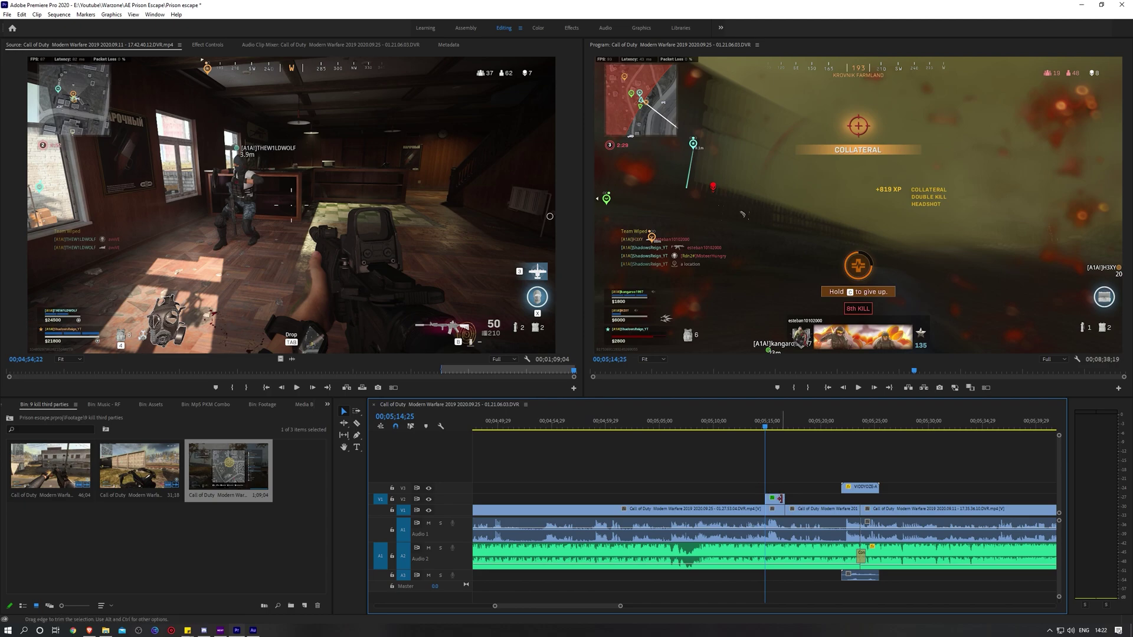
right_click(781, 499)
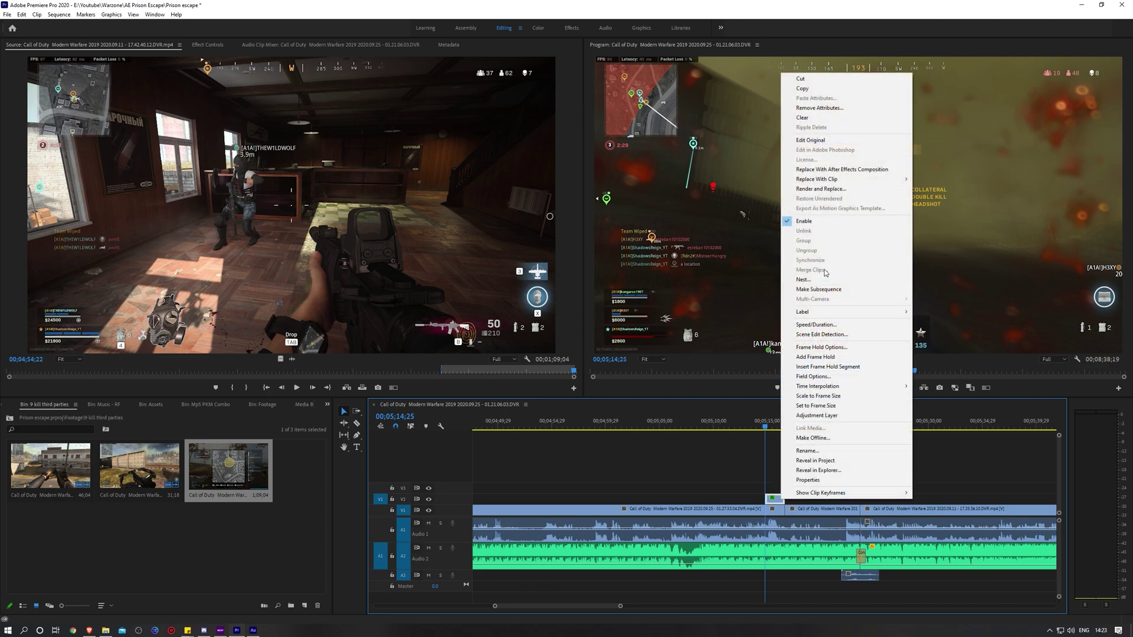
click(810, 91)
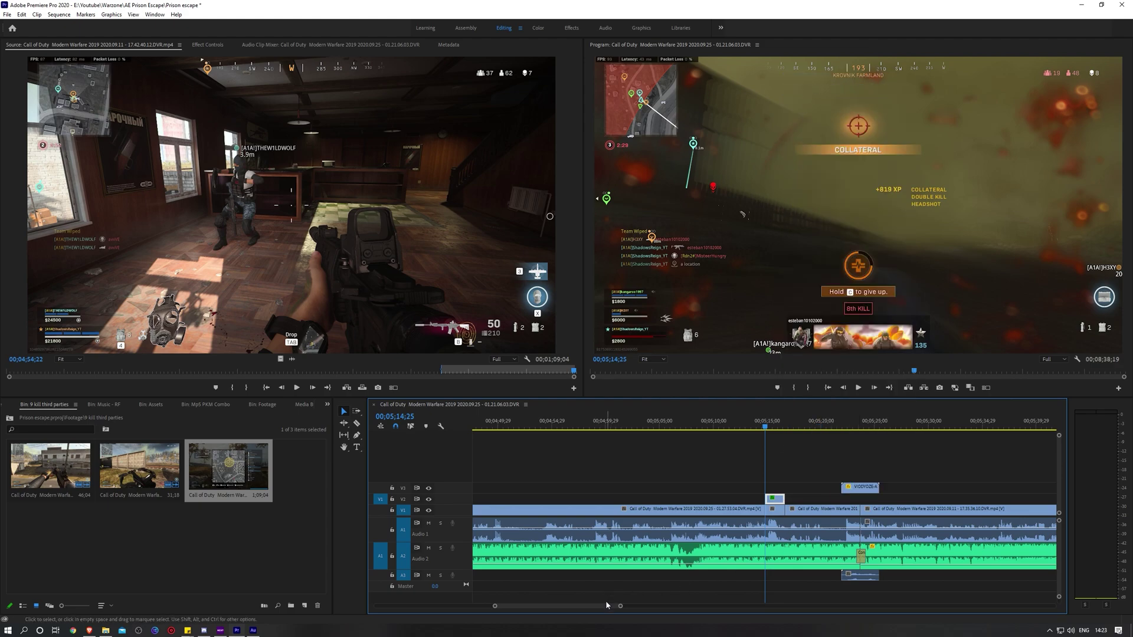
- Paste the Motion, Opacity, Time Remapping and Crop attributes onto the V2 double-kill clip near 7;00;22 and play it through to 7;02;05
drag(610, 607, 655, 596)
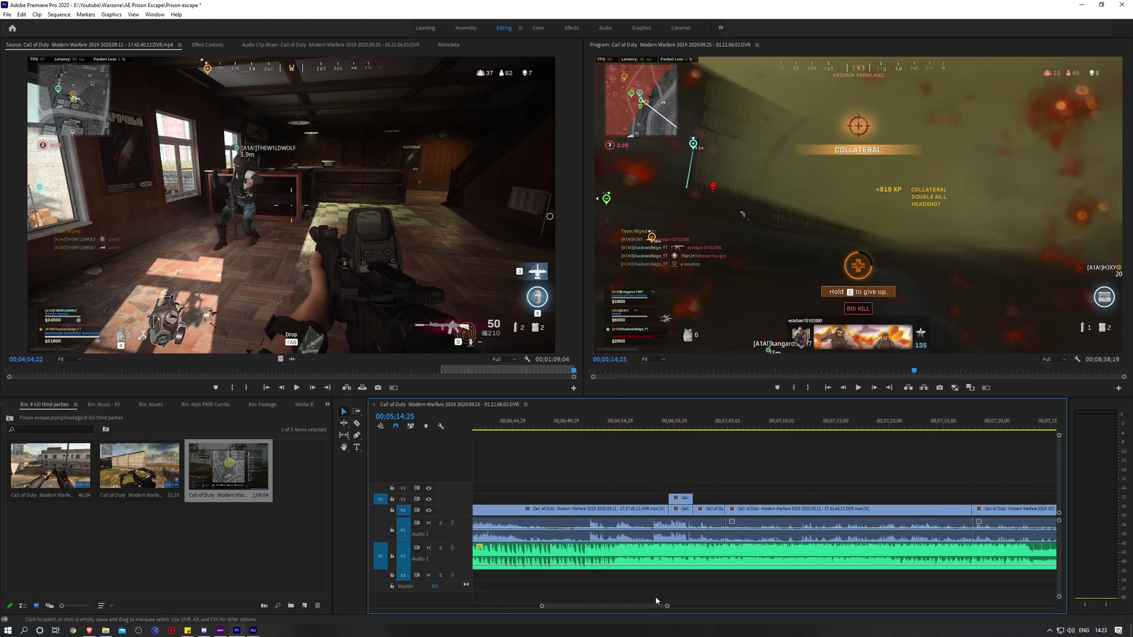
click(683, 421)
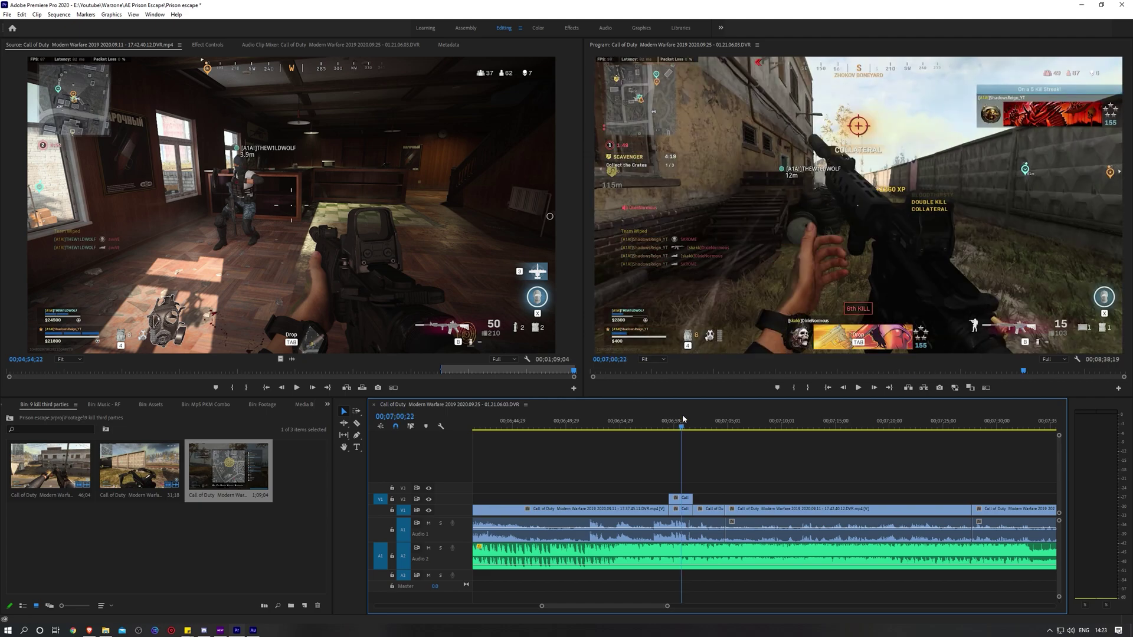
click(689, 500)
right_click(688, 500)
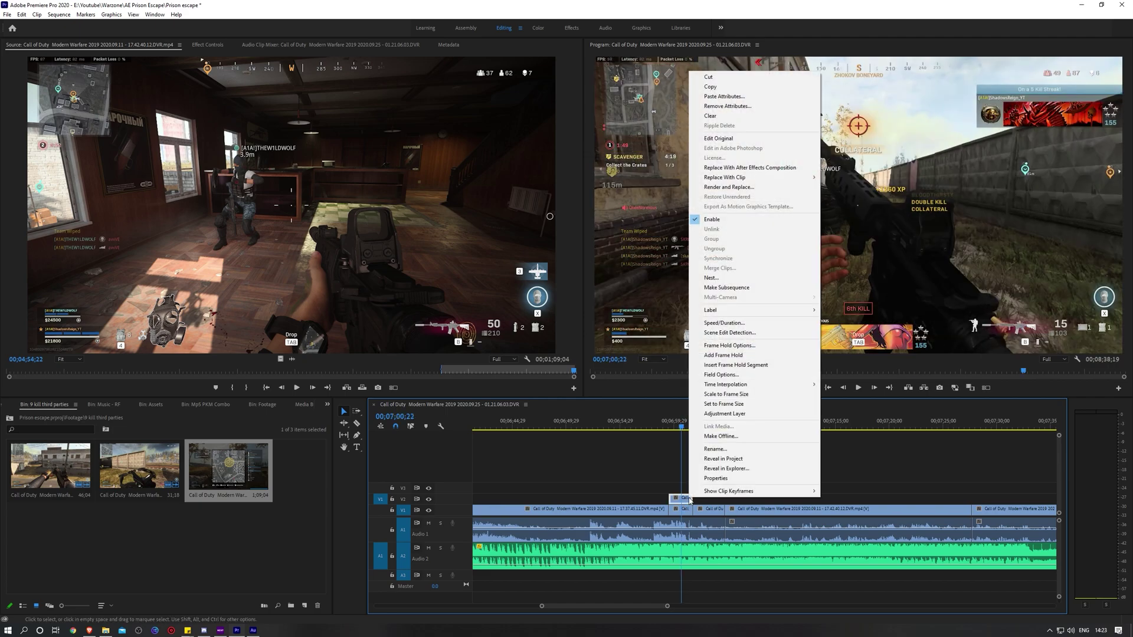
click(715, 97)
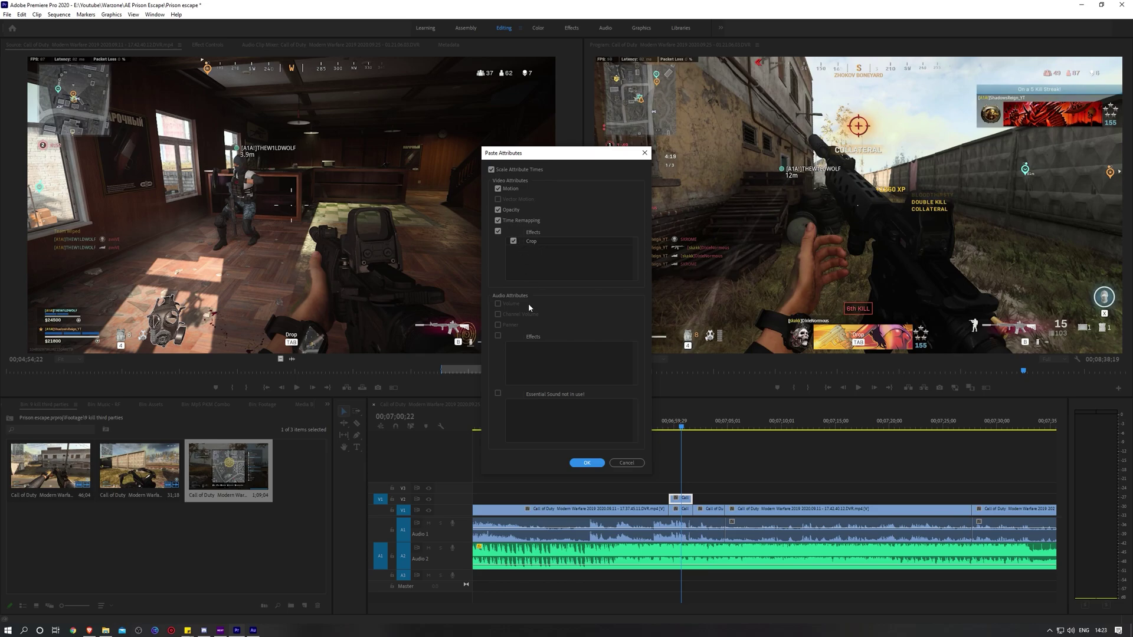
click(586, 463)
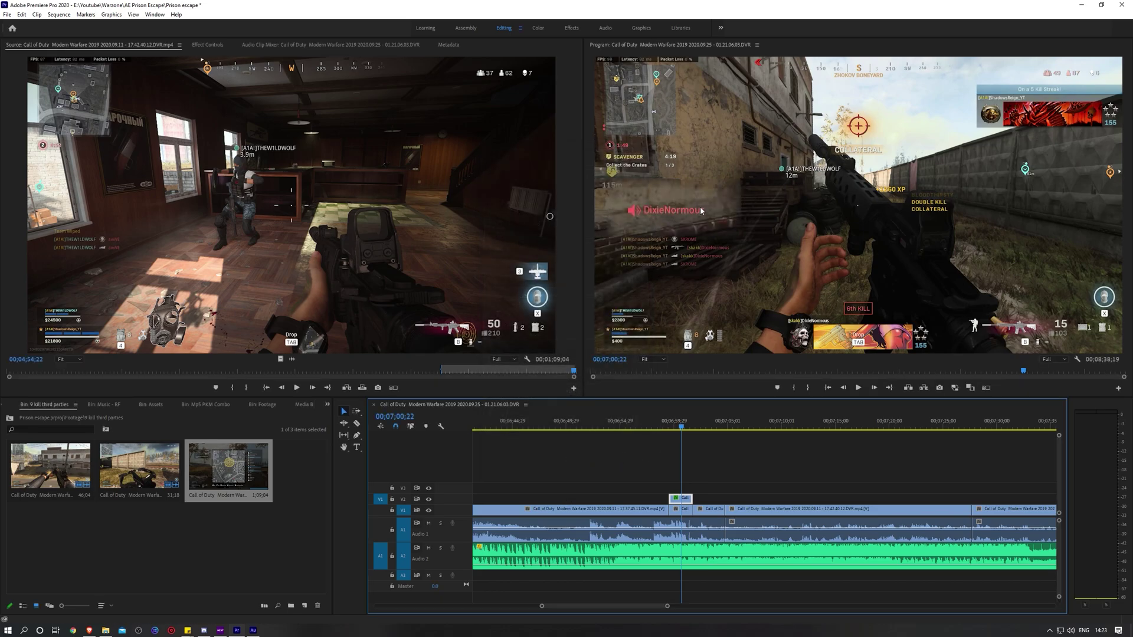
drag(682, 425, 668, 428)
key(space)
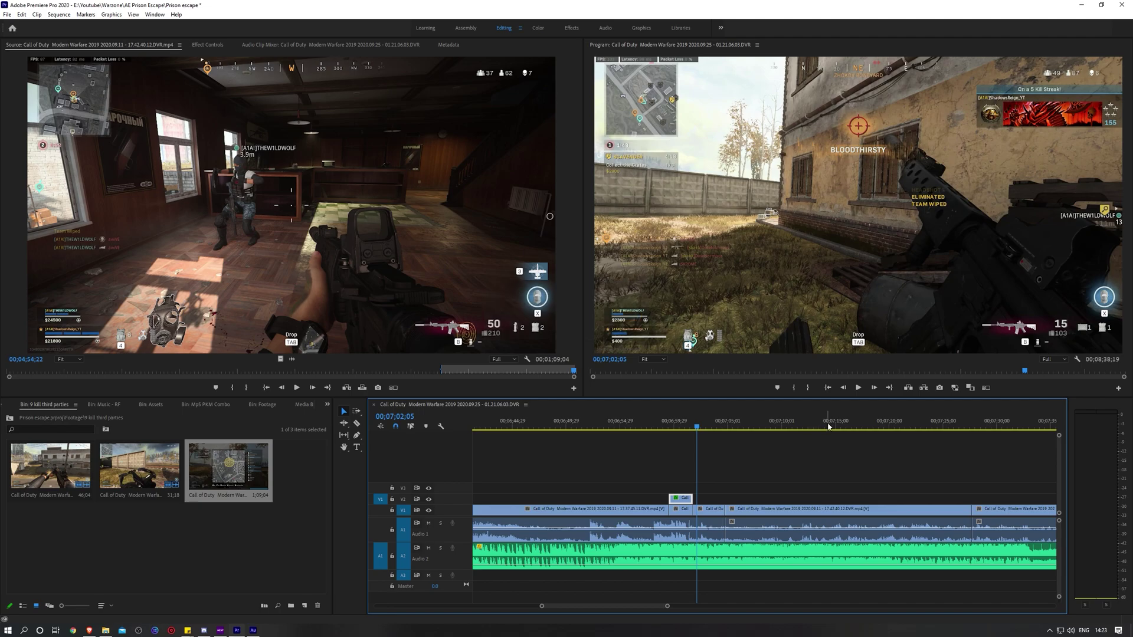
- Label all V1, A1 and A2 clips from the Next Game transition to the end of the sequence orange
key(minus)
key(minus)
key(minus)
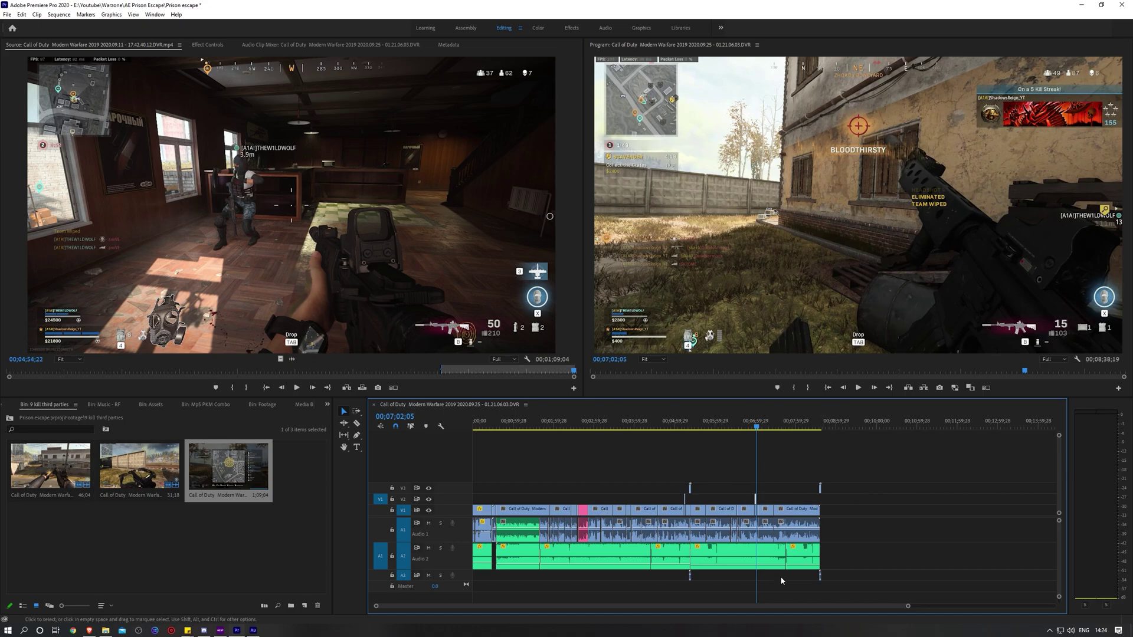
drag(697, 480, 801, 533)
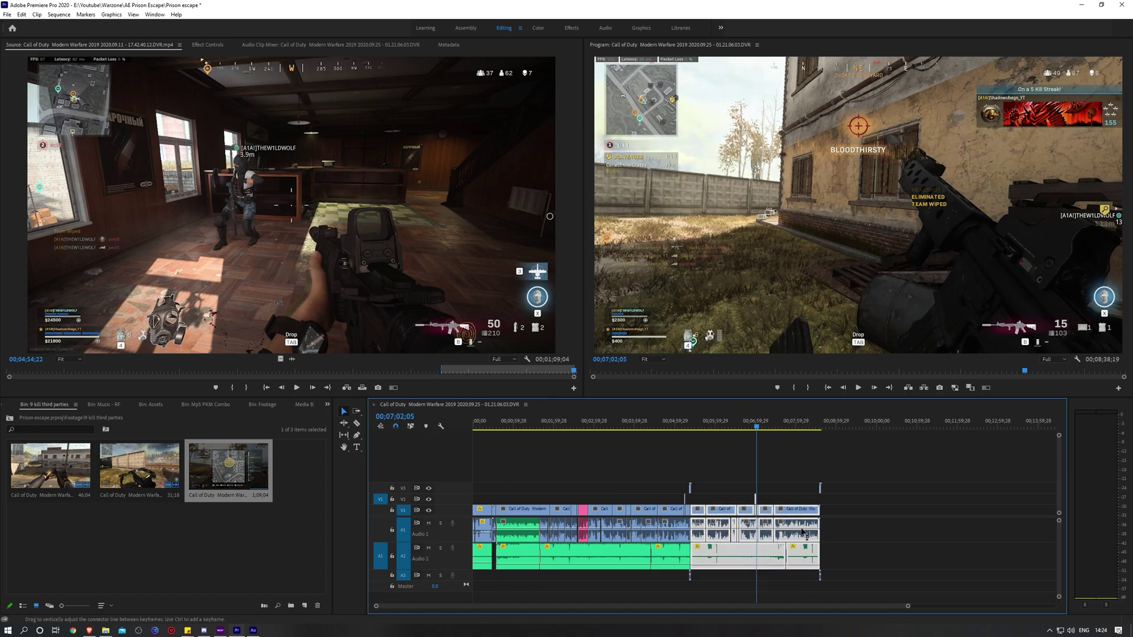
right_click(801, 533)
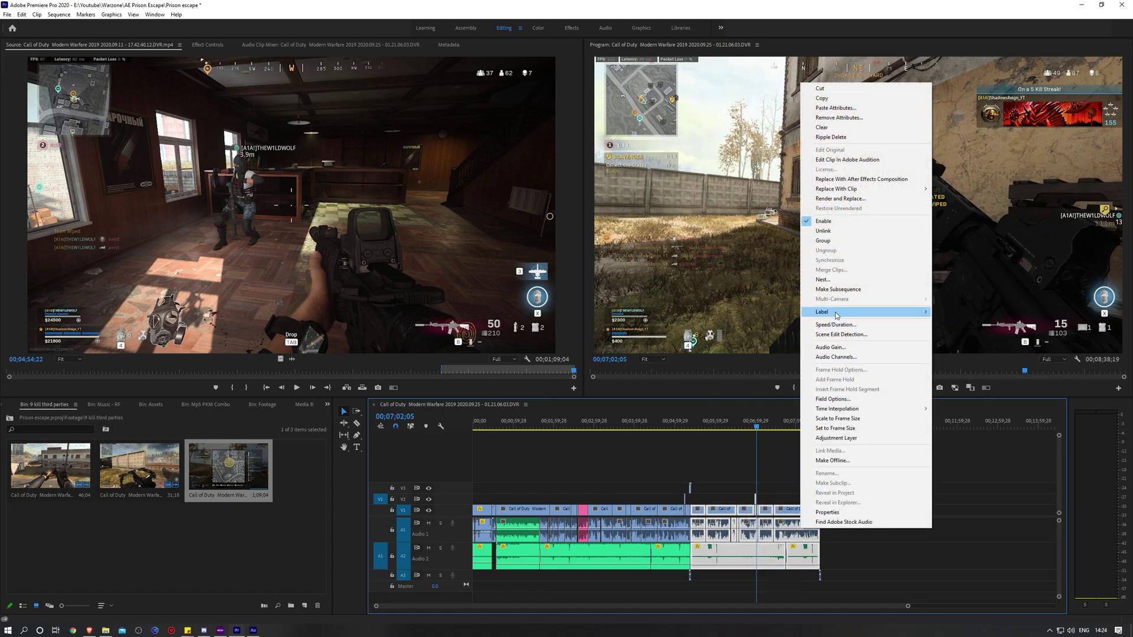
mouse_move(919, 318)
click(973, 393)
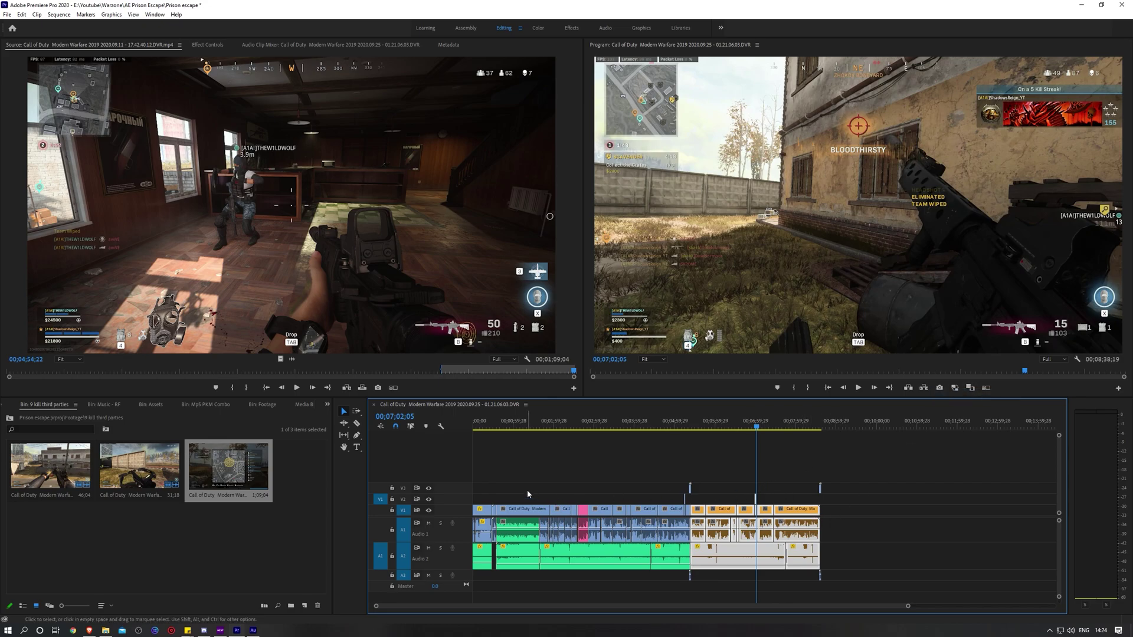
- Play the pink-labelled section from 2;38;02 to about 2;43;16 and return to 2;38;24 to examine its opening
click(585, 423)
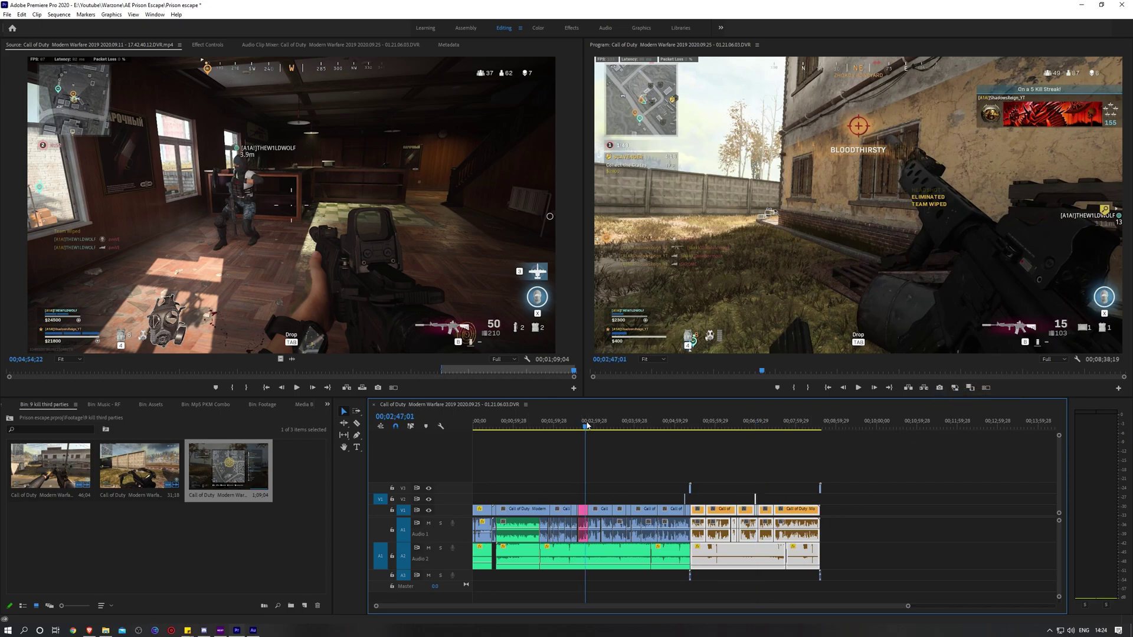
drag(587, 425, 584, 425)
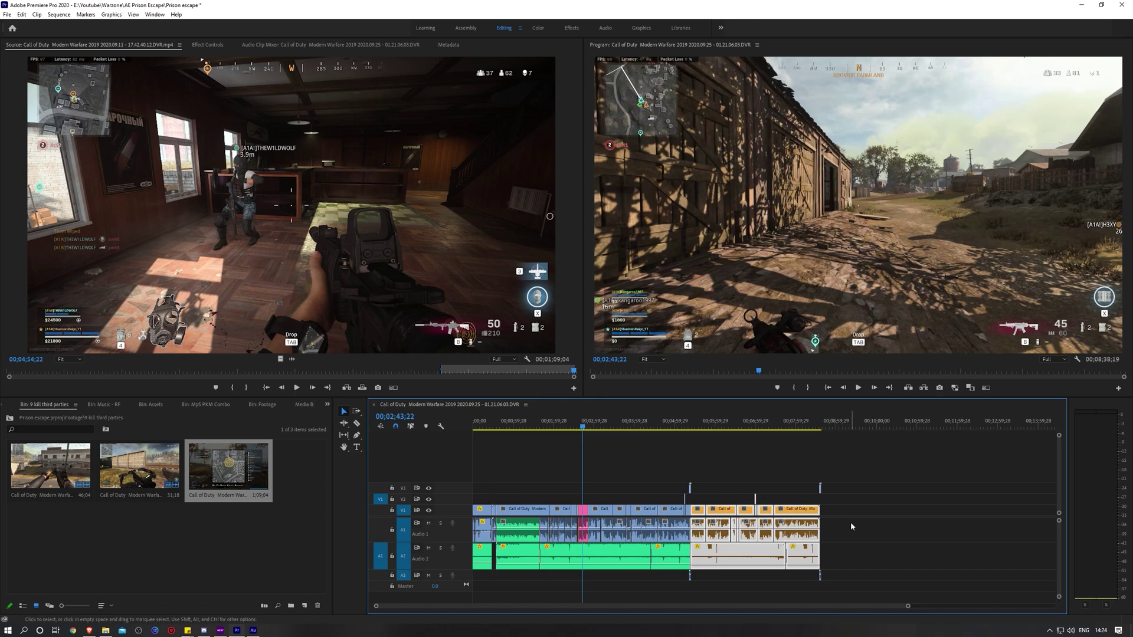
click(861, 390)
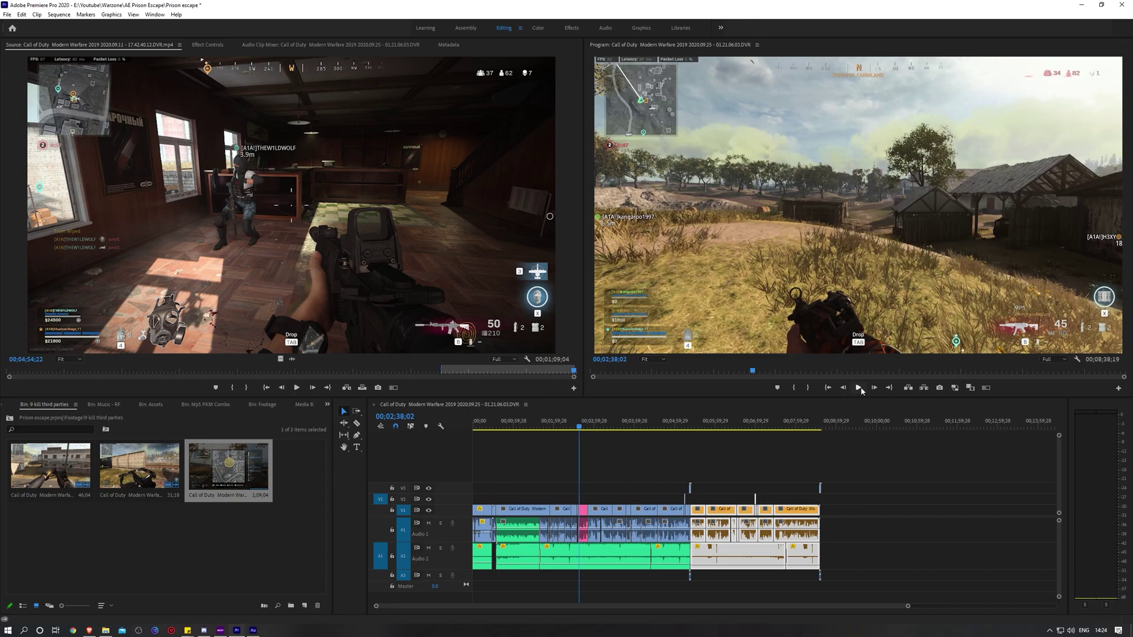
click(607, 469)
key(equal)
key(equal)
key(equal)
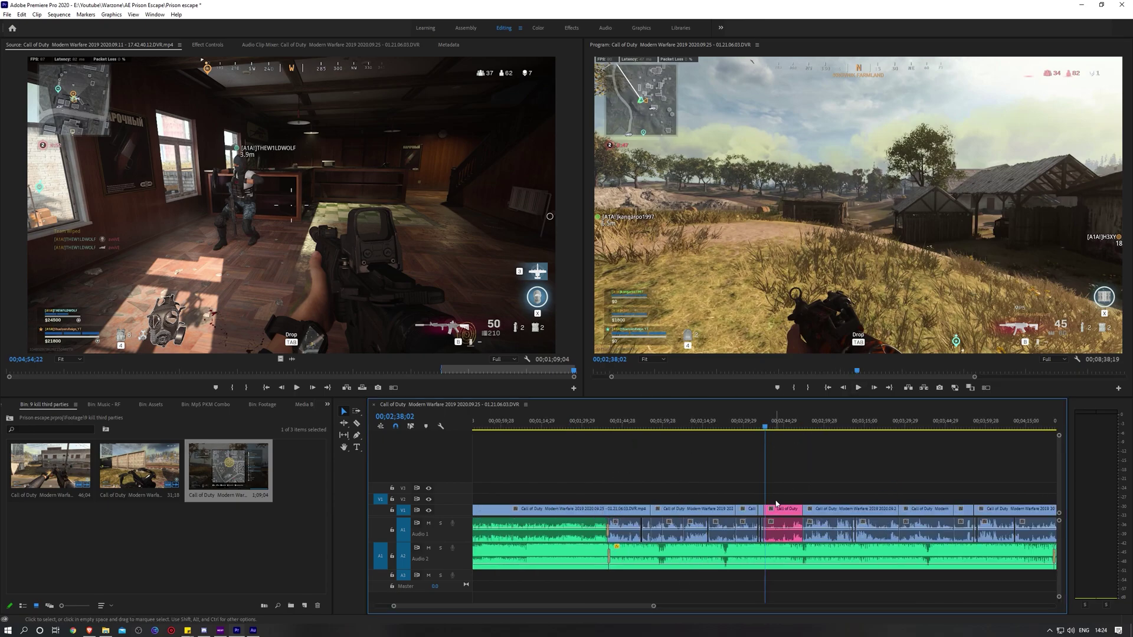
click(865, 388)
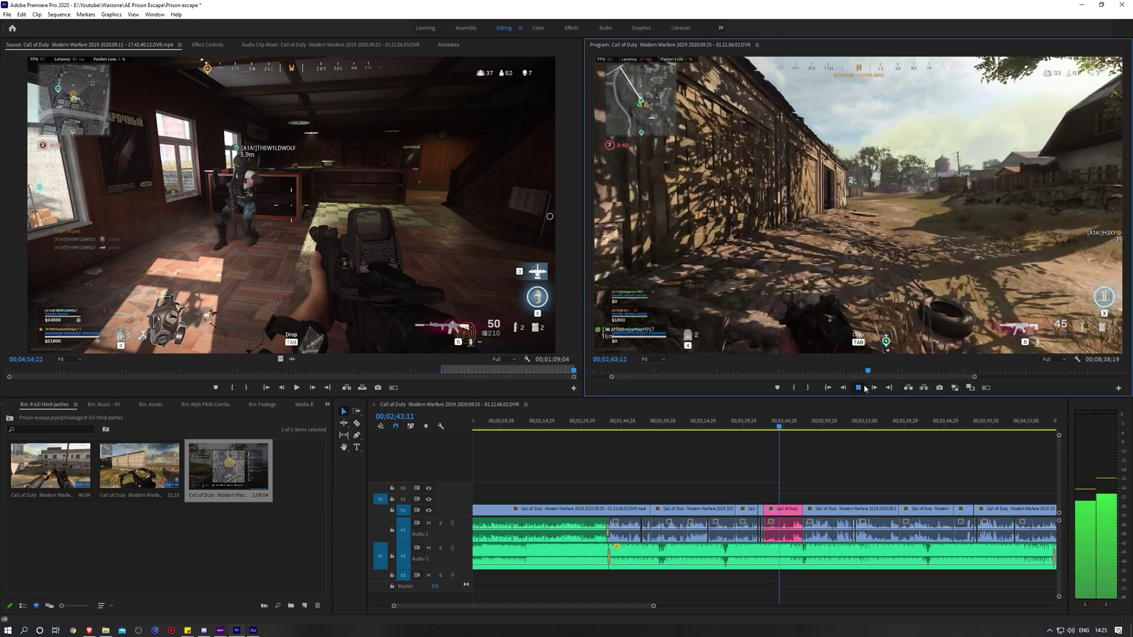
click(865, 388)
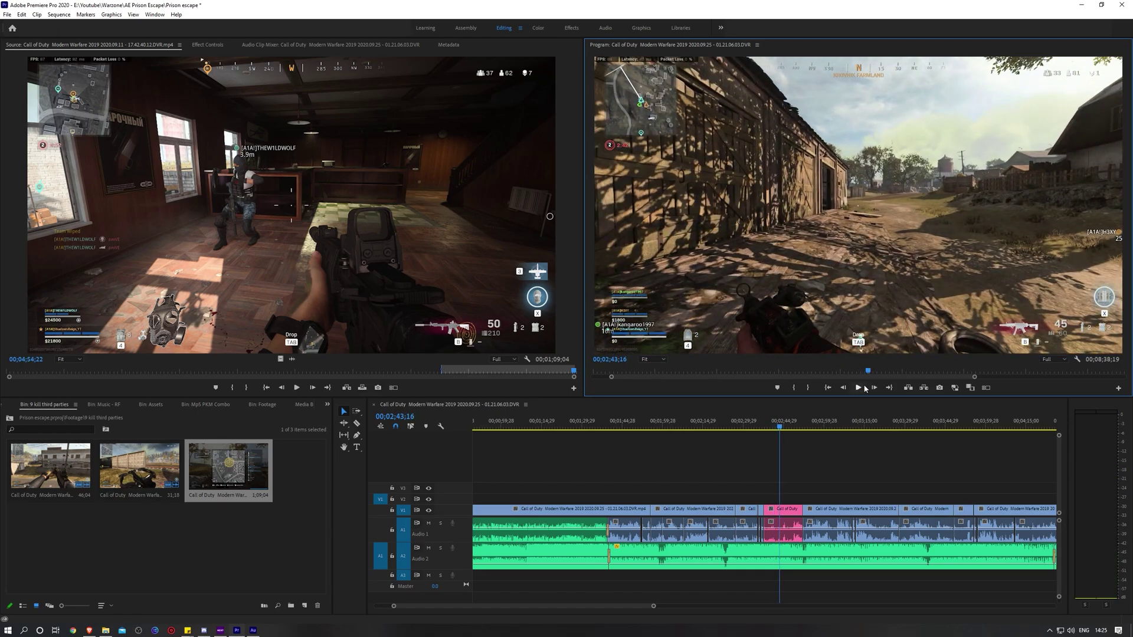
click(767, 427)
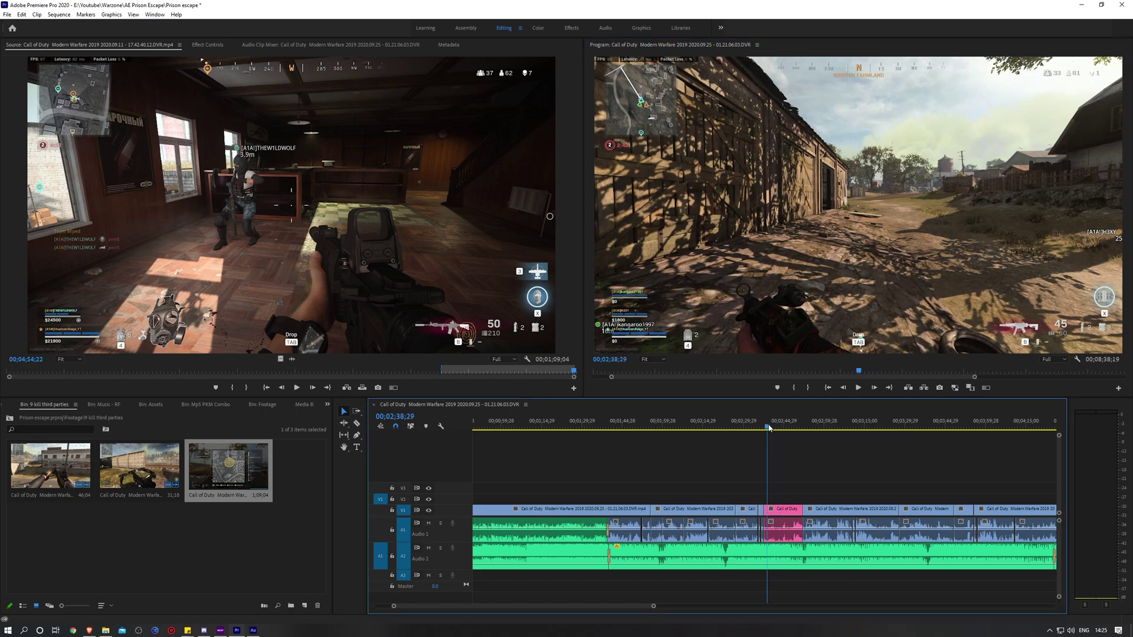
key(shift+Left)
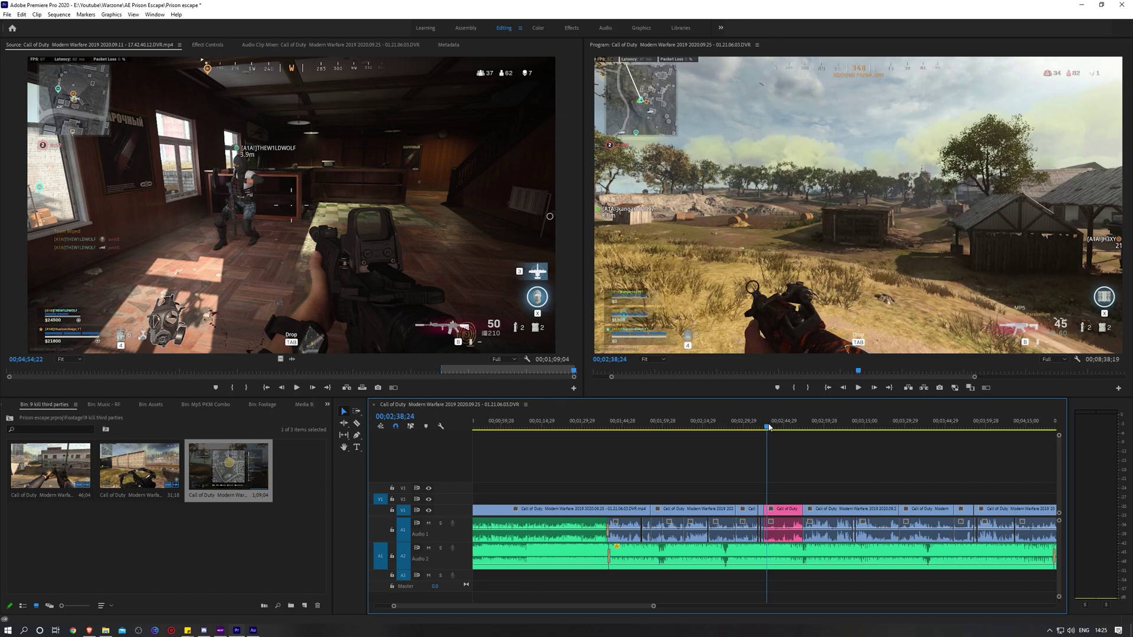
- Play the pink gameplay clip from about 00;02;39 to 00;02;42 to catch the spoken line
key(space)
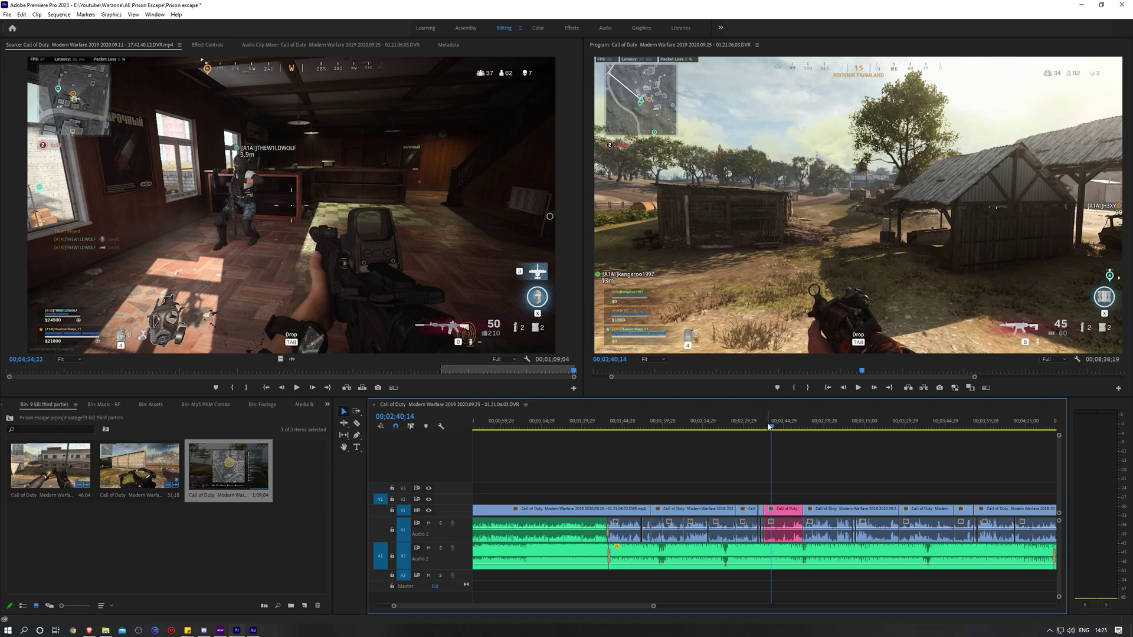
click(770, 427)
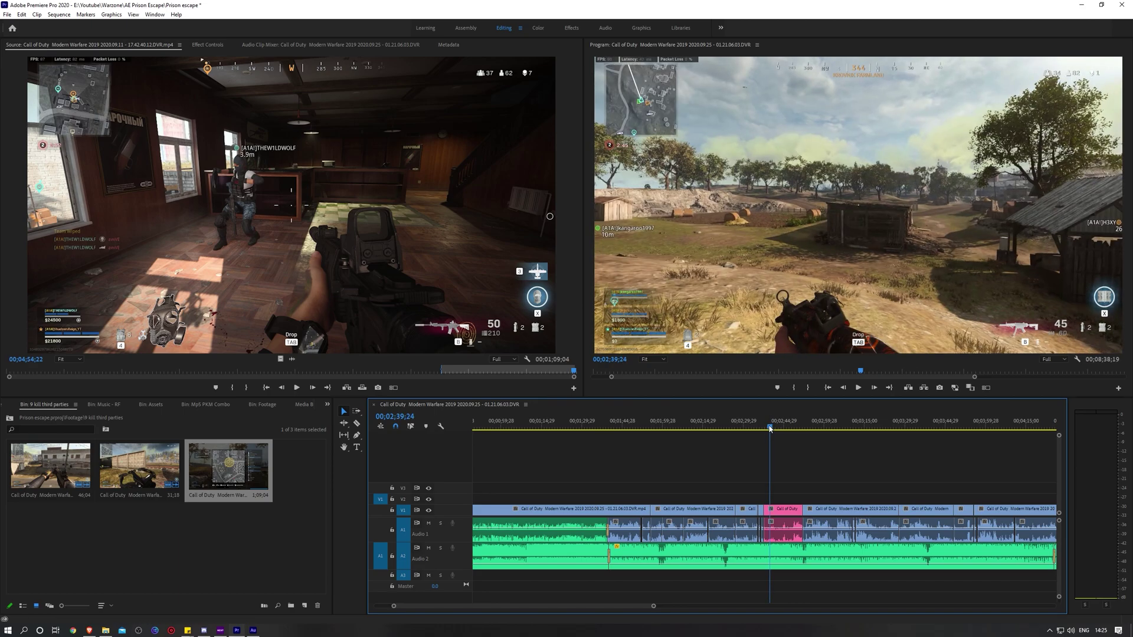
key(space)
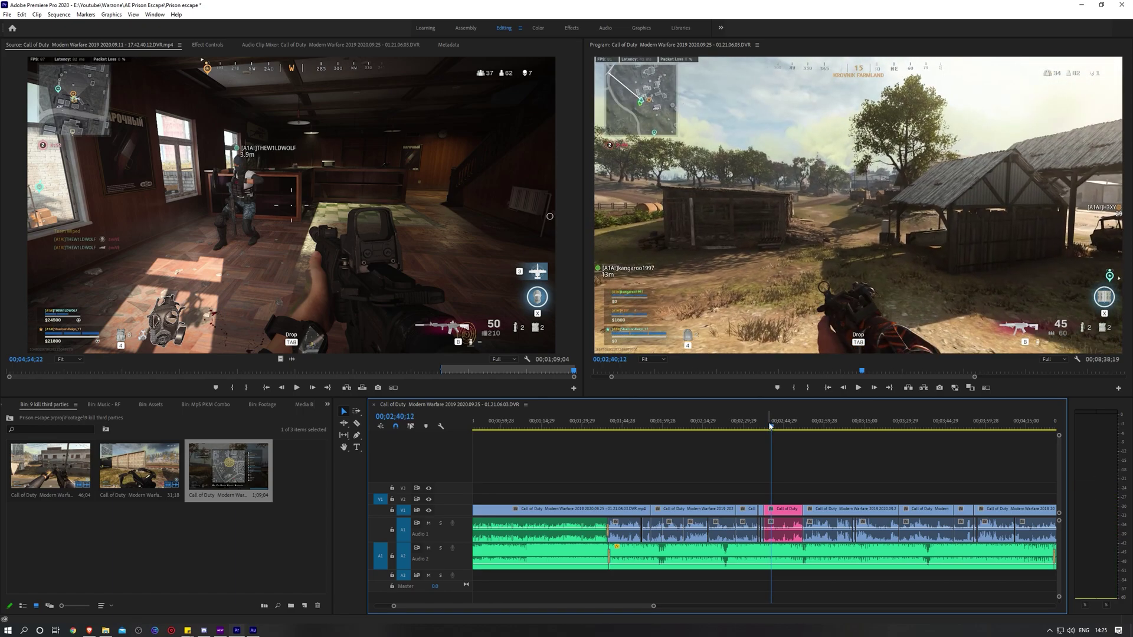
click(187, 631)
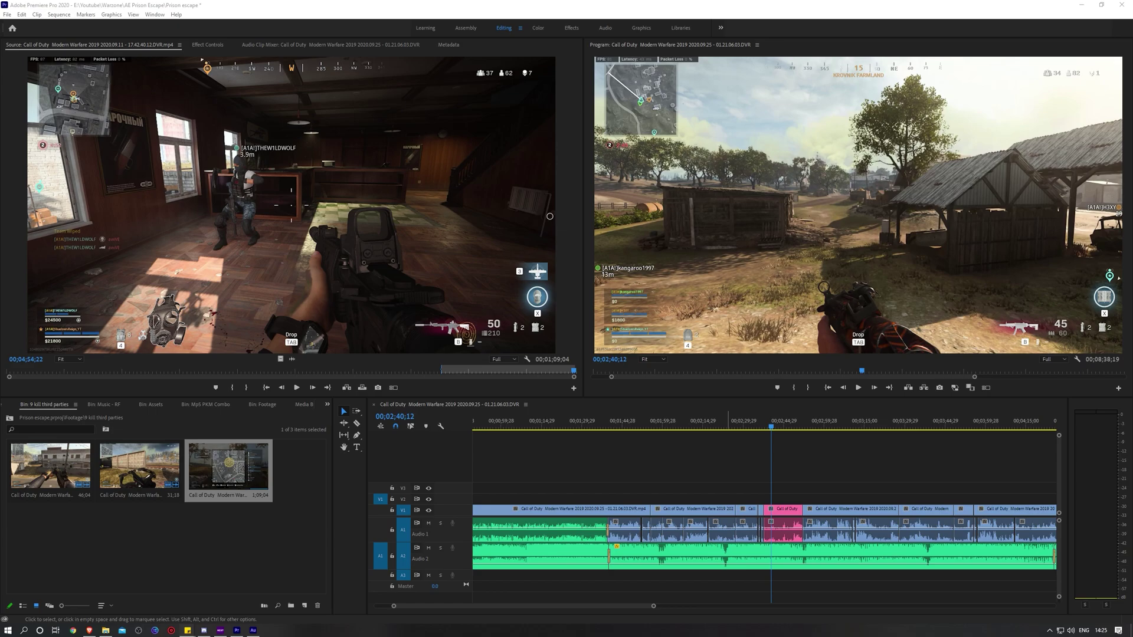
drag(1132, 5, 311, 1)
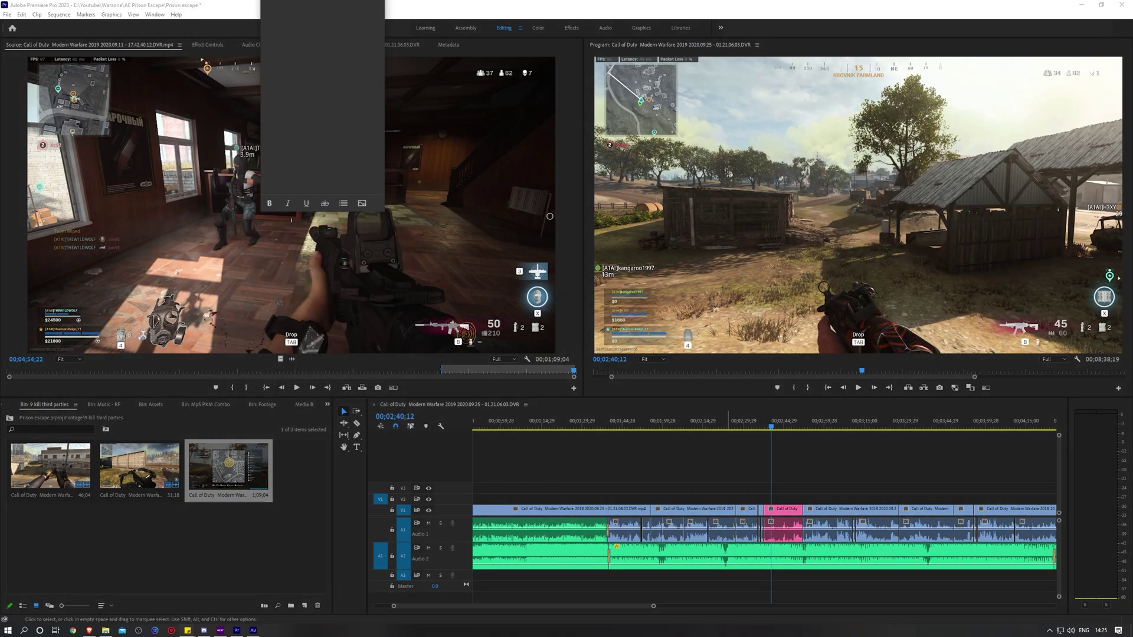
click(858, 387)
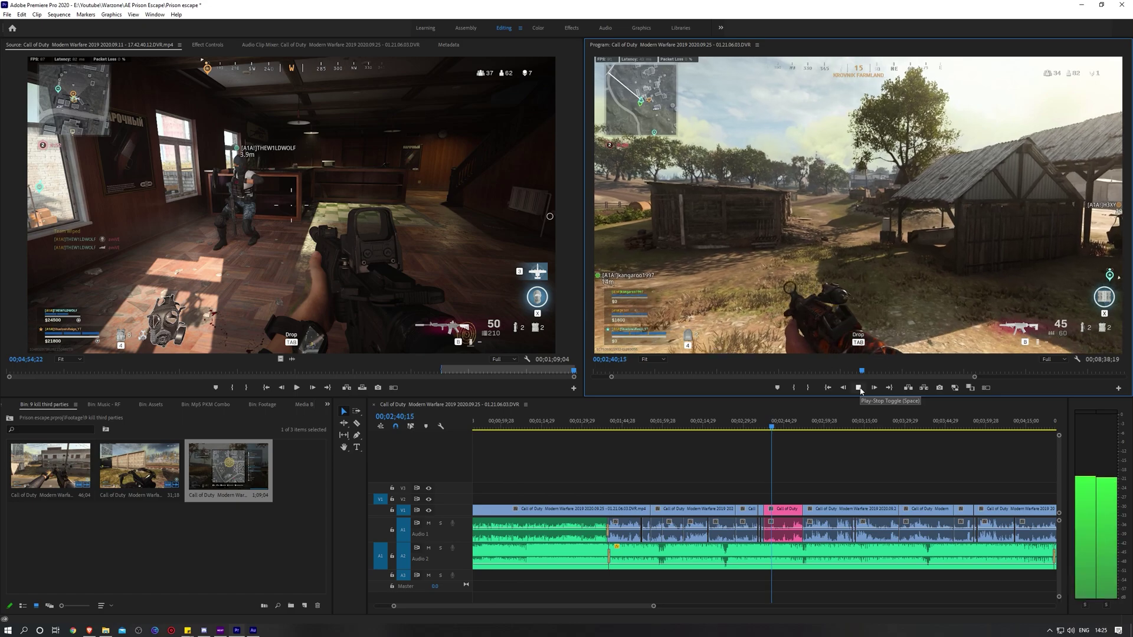
click(859, 387)
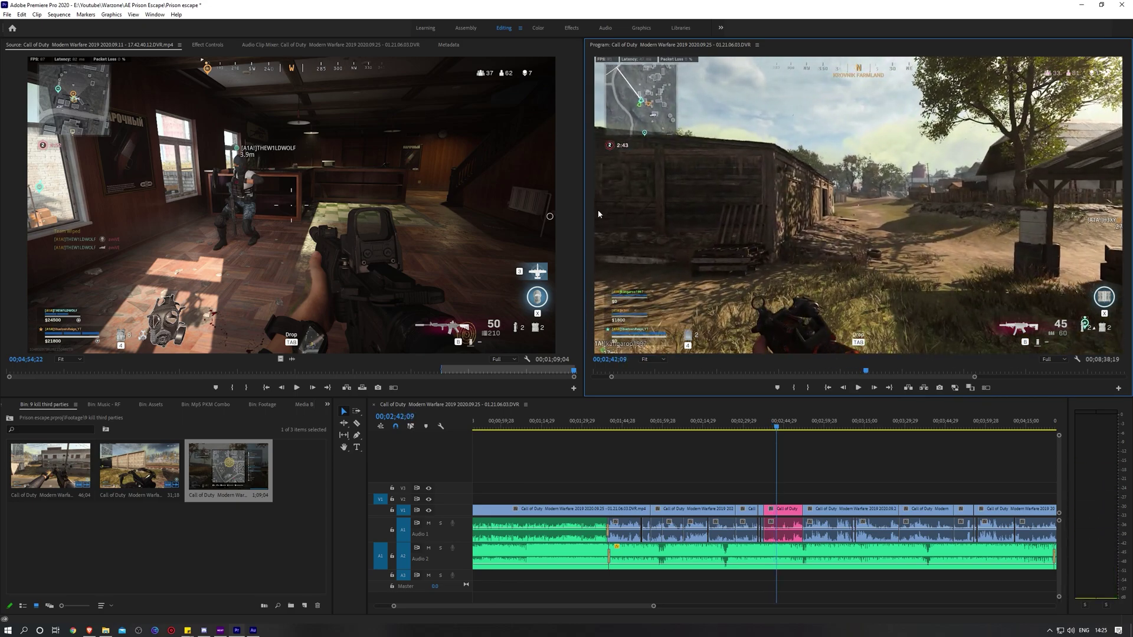
- Switch to the sticky note, write "forgot how run you fast" in it, and move the note out of the way
key(alt+Tab)
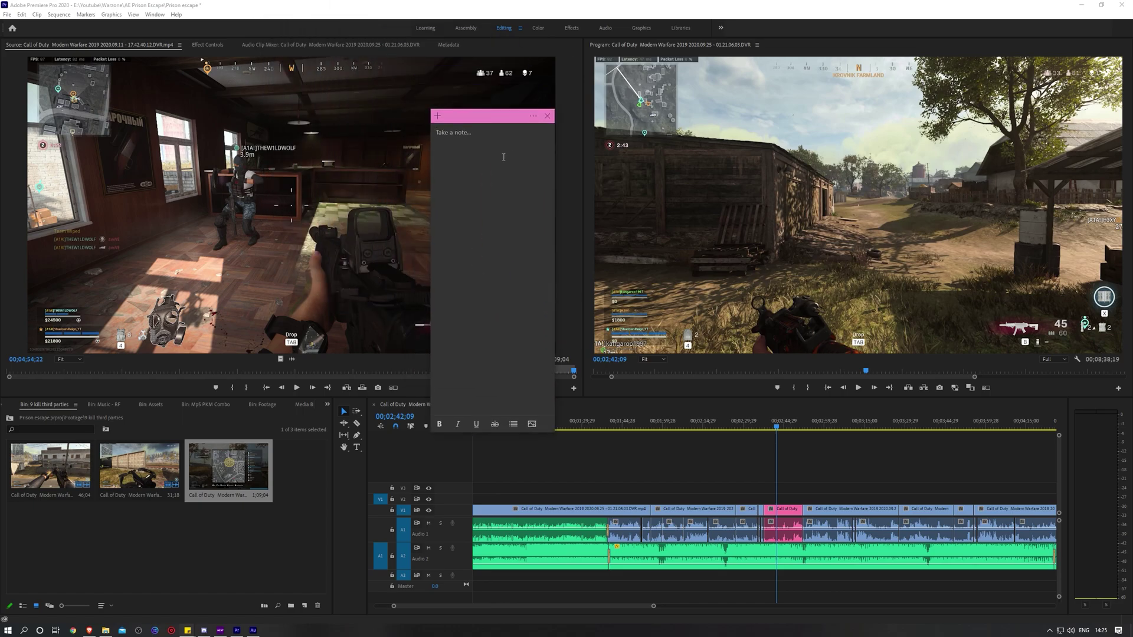
text(forgot how run you fast)
drag(505, 131, 433, 0)
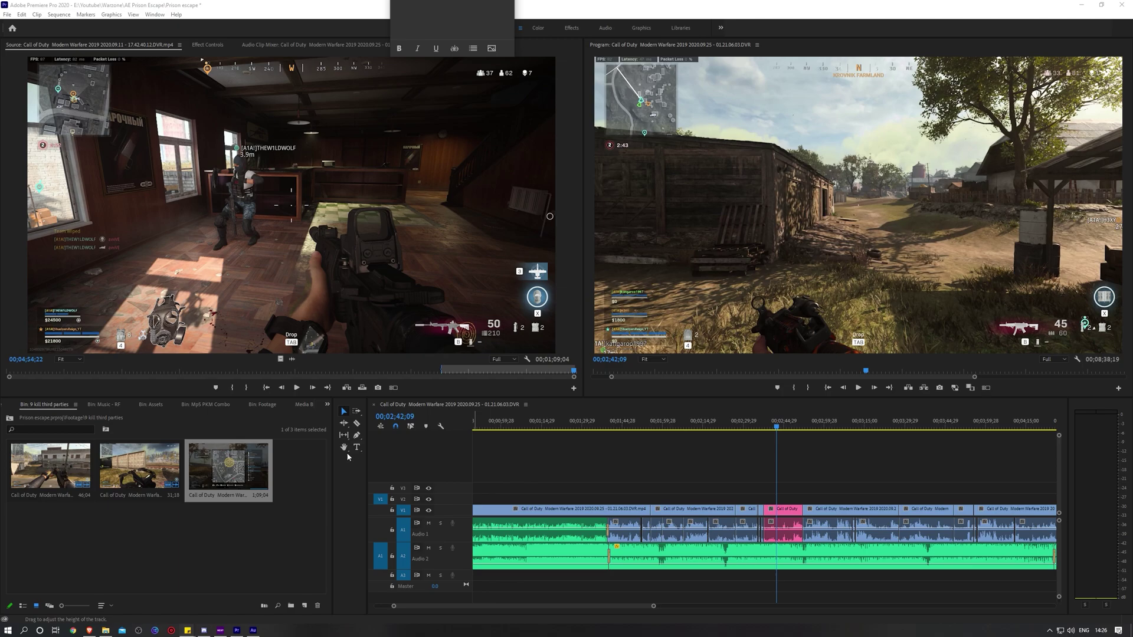
- Add the text "Forgot how run you fast" at 00;02;40;11 and place it in the lower middle of the frame
click(772, 428)
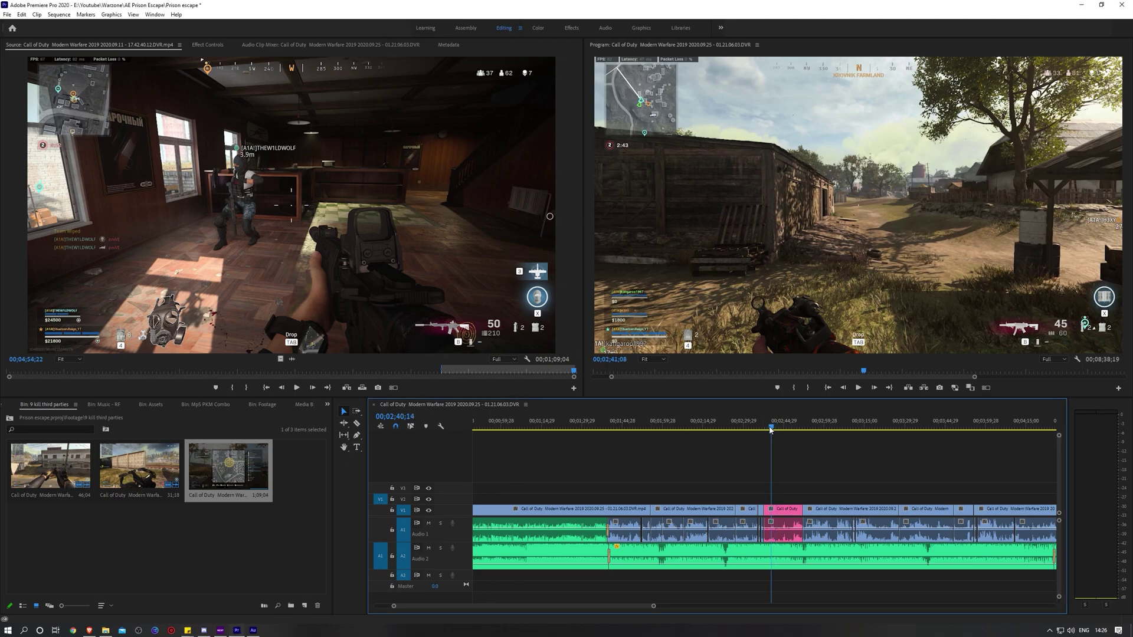
click(770, 428)
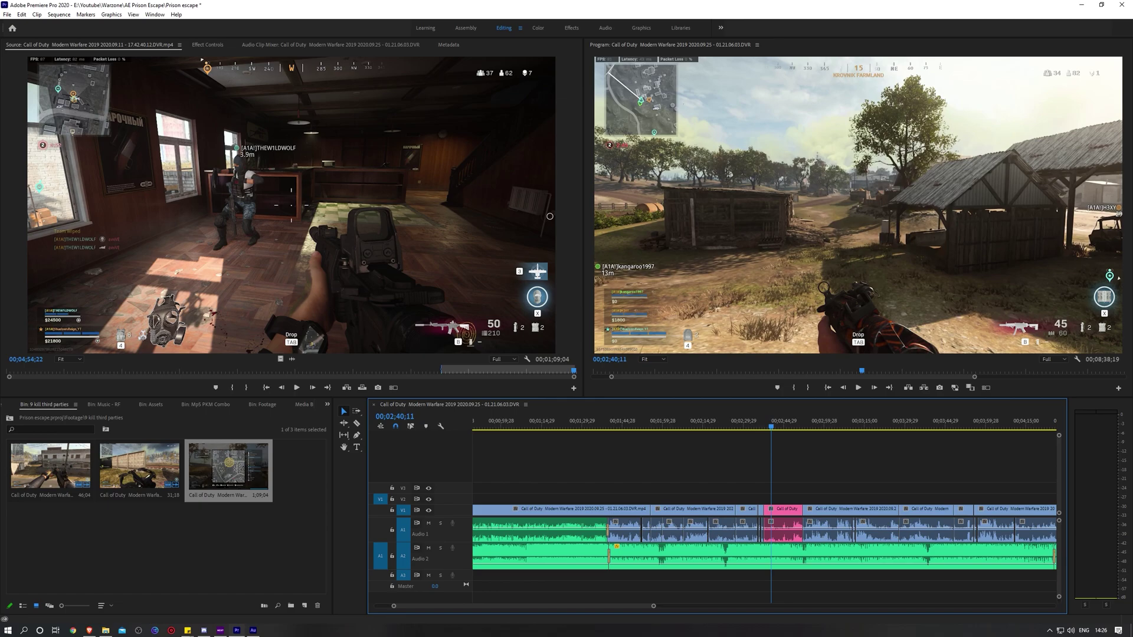
click(356, 447)
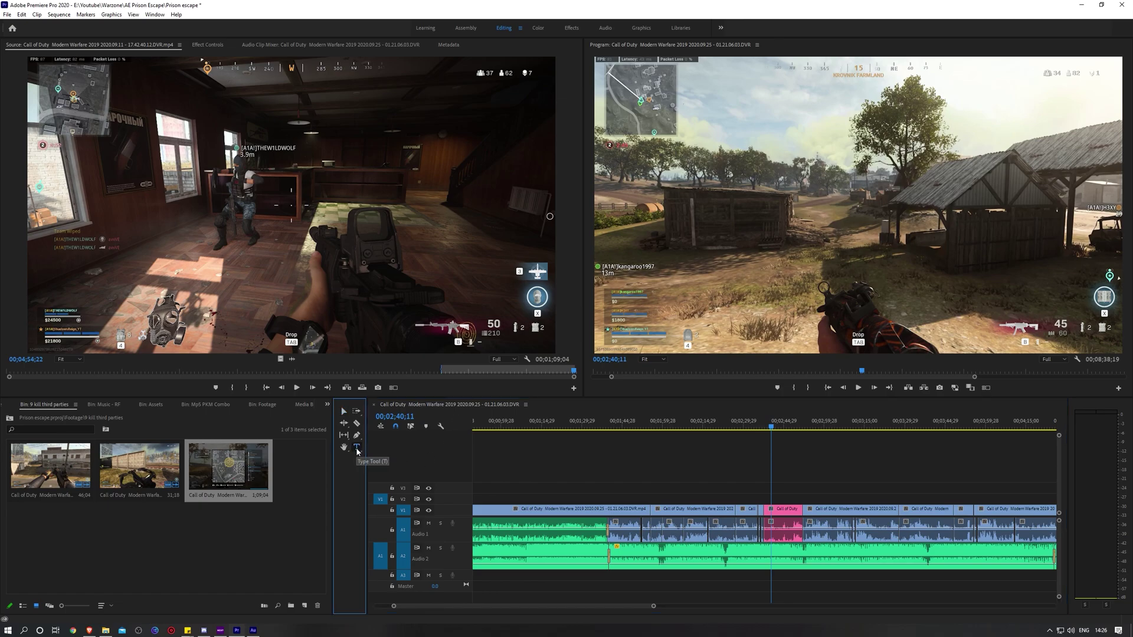
click(795, 294)
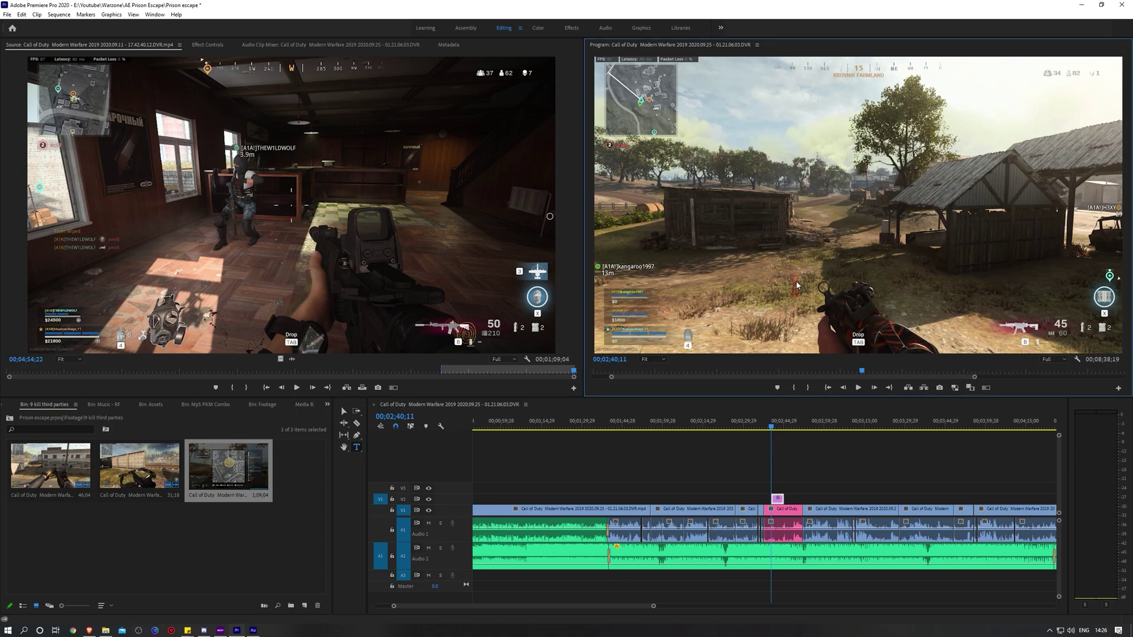
text(Forgot how r)
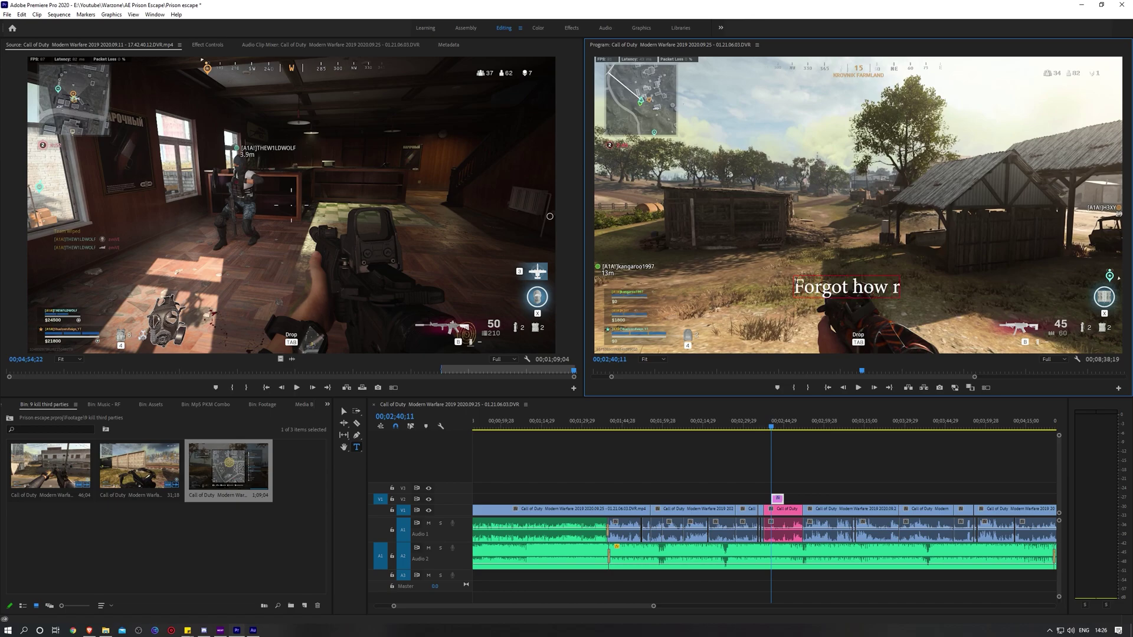
text(un you fast)
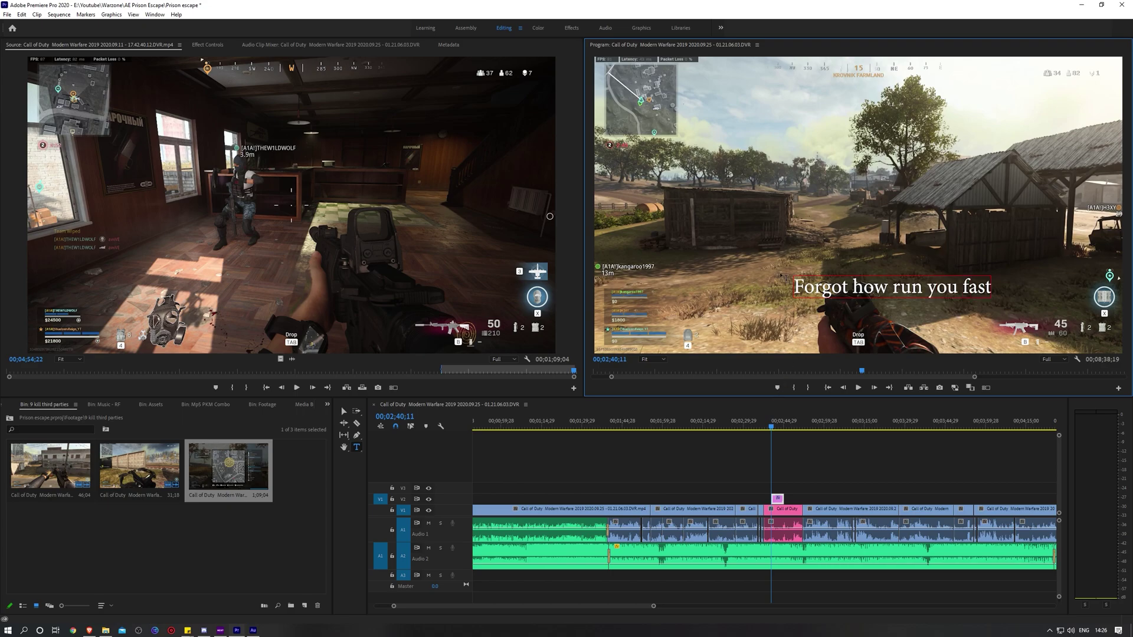
click(344, 411)
drag(834, 288, 823, 302)
- Give the caption text a dark blue fill and a white stroke with a width of 11
click(778, 502)
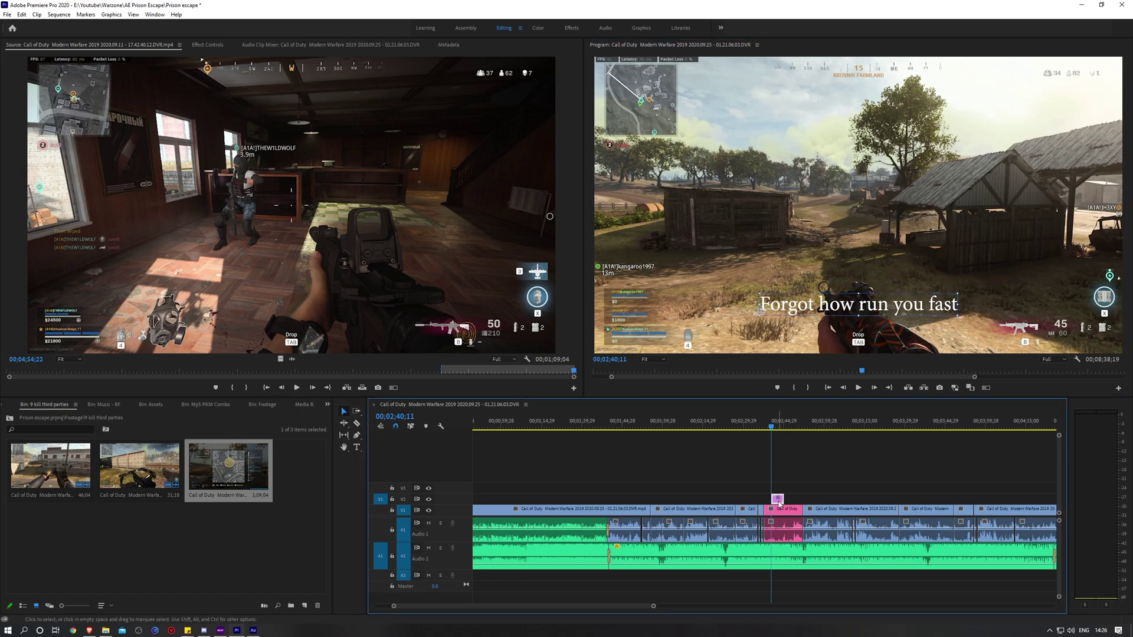
click(207, 45)
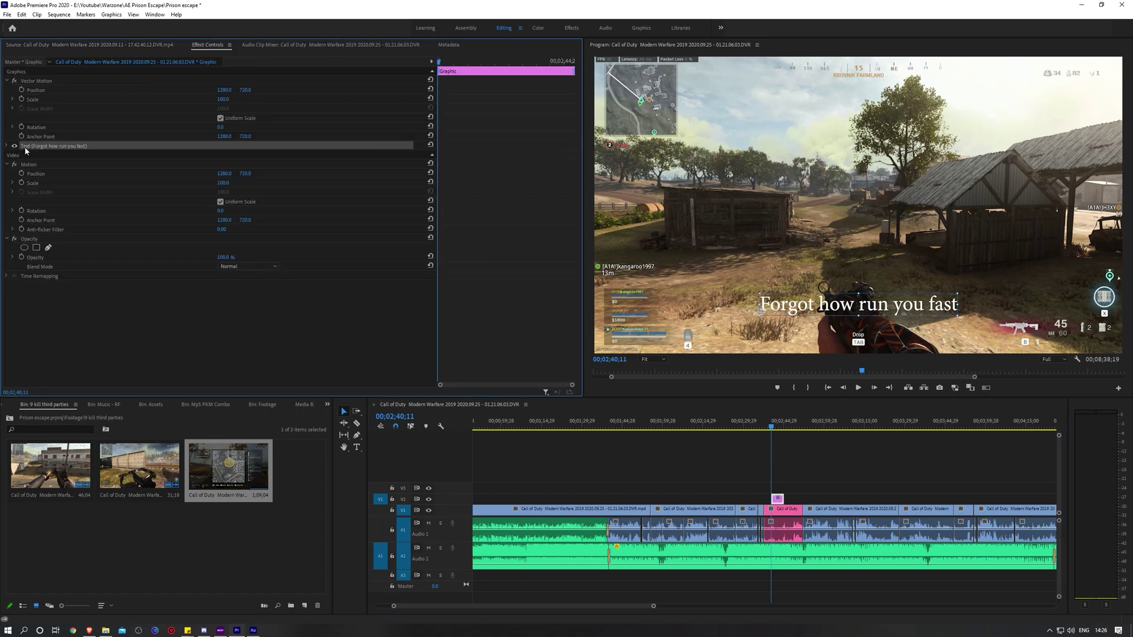
click(7, 146)
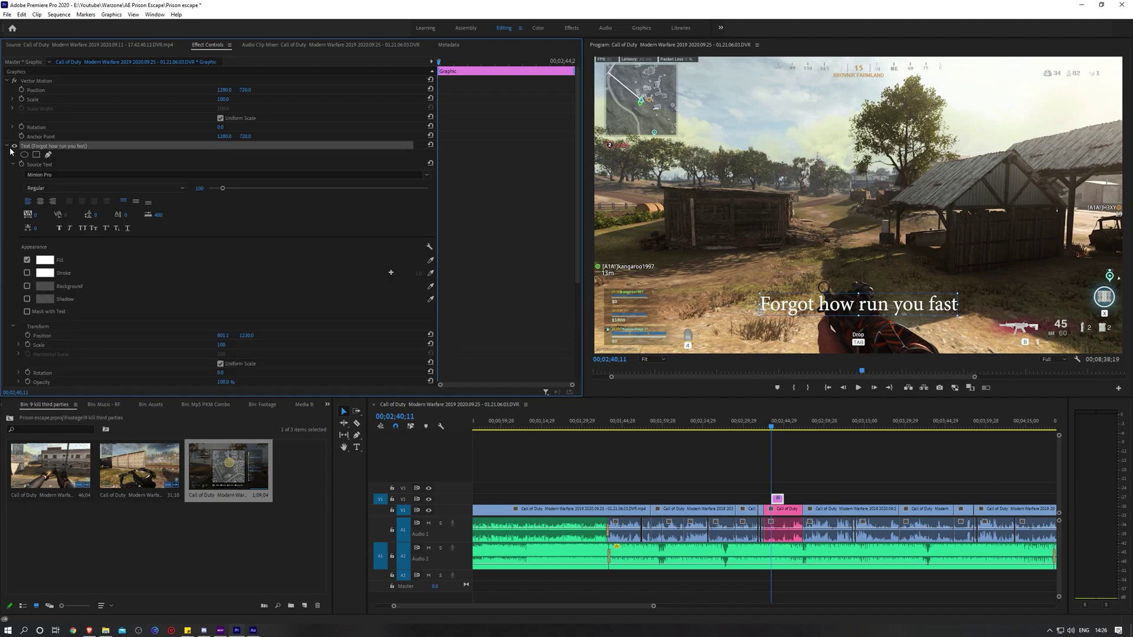
click(46, 264)
drag(117, 77, 123, 68)
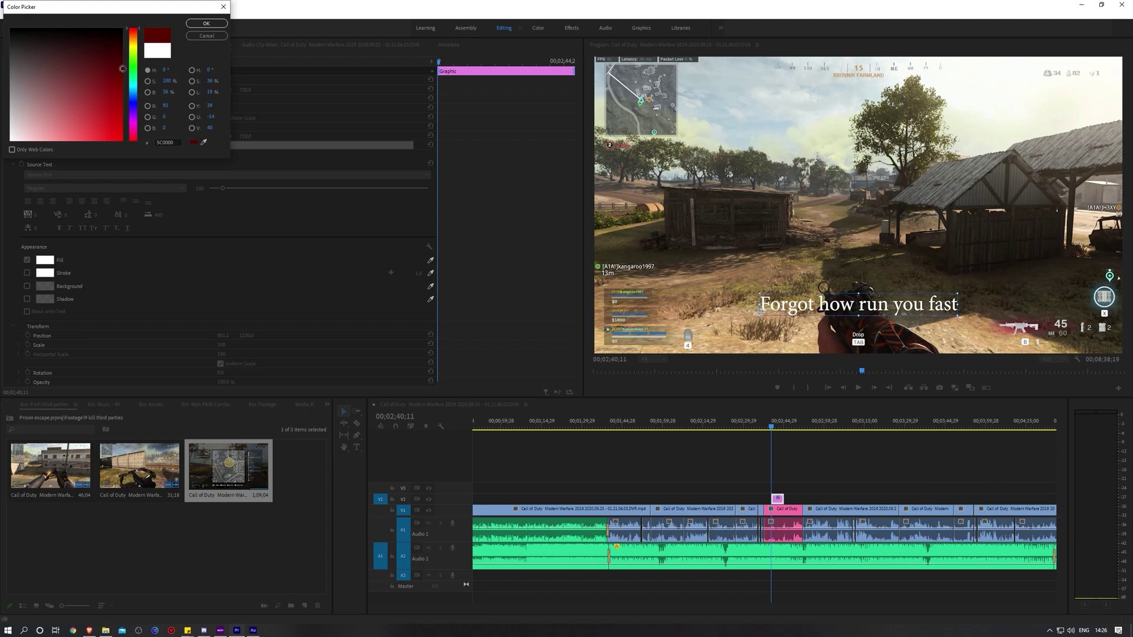
click(133, 103)
click(123, 94)
click(207, 23)
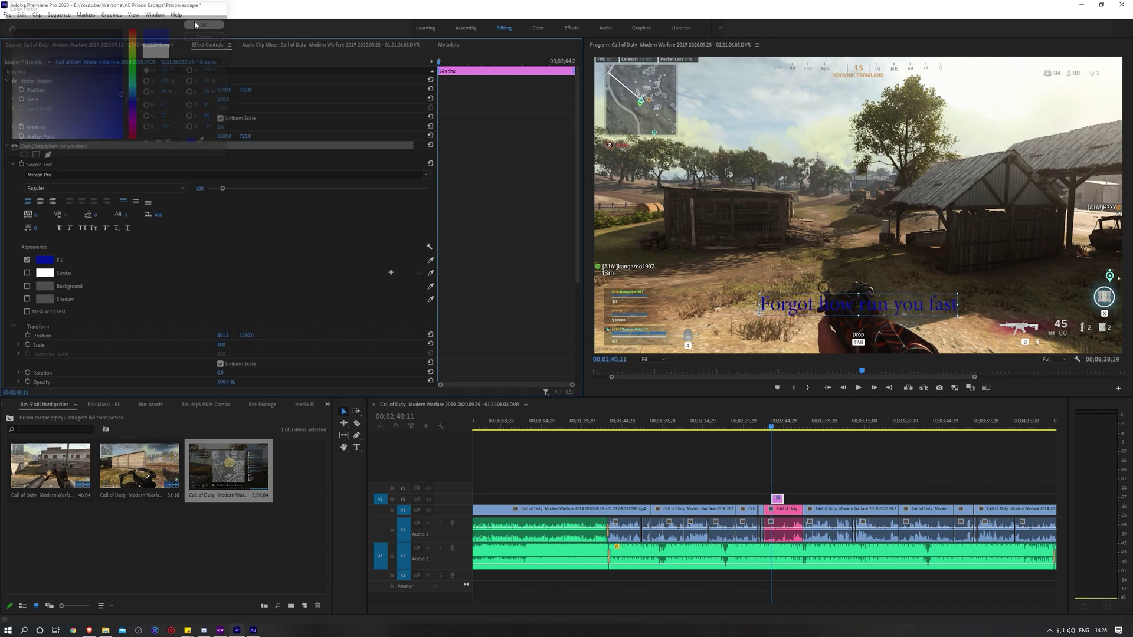
click(27, 273)
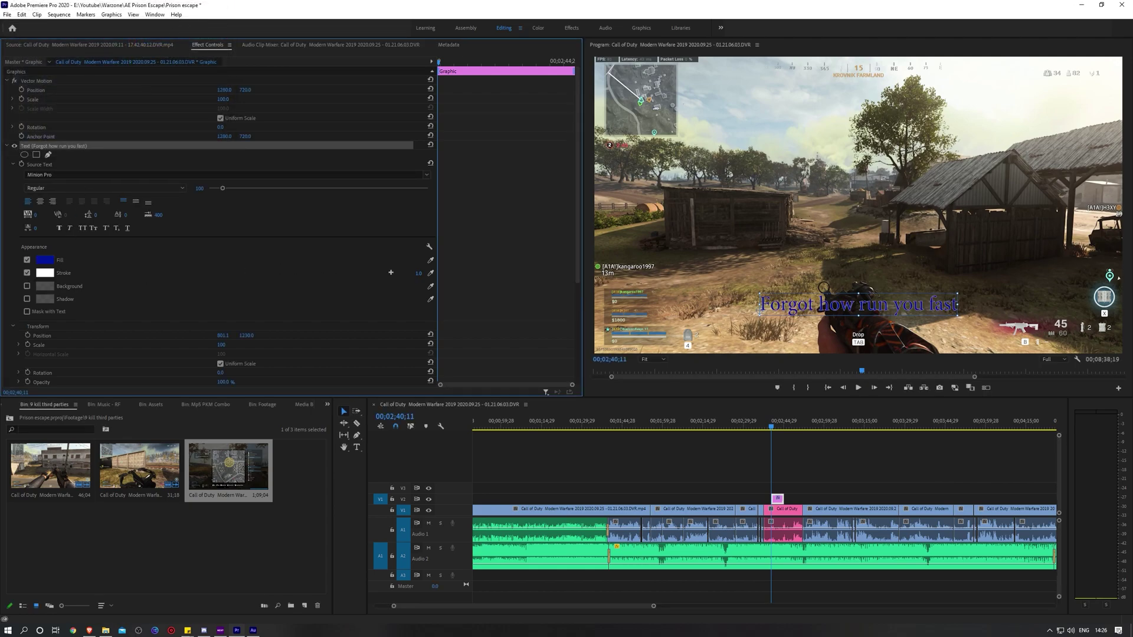
drag(419, 273, 425, 273)
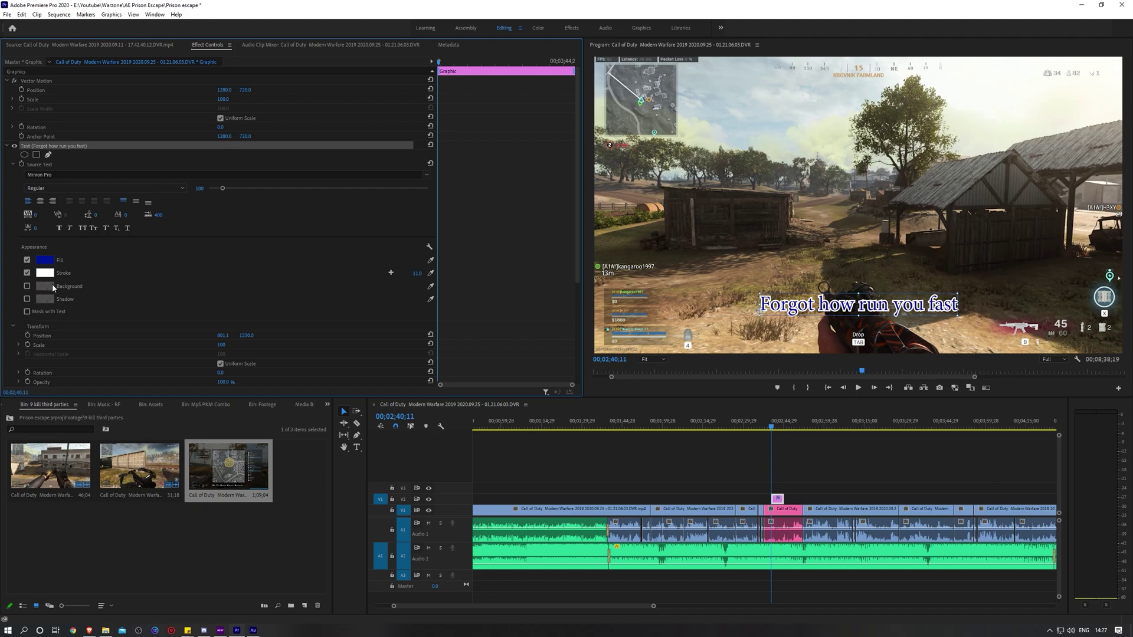
- Add a shadow to the caption text with 27% opacity and a blur of 84
click(27, 300)
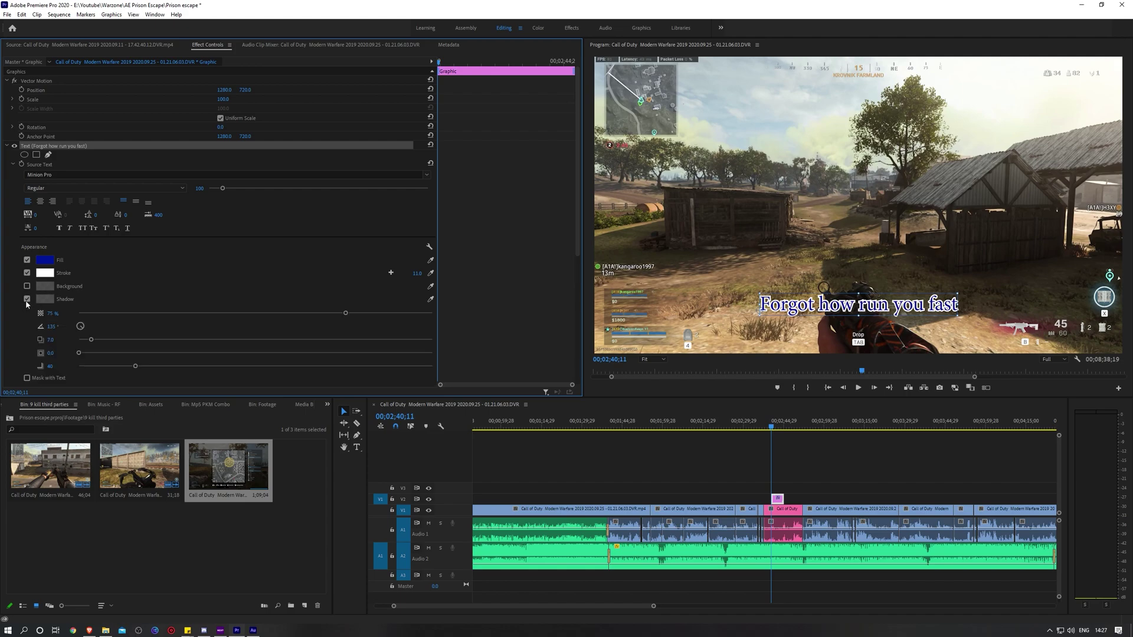
drag(136, 367, 198, 361)
drag(346, 314, 304, 316)
drag(235, 314, 140, 317)
scroll(58, 314, down, 3)
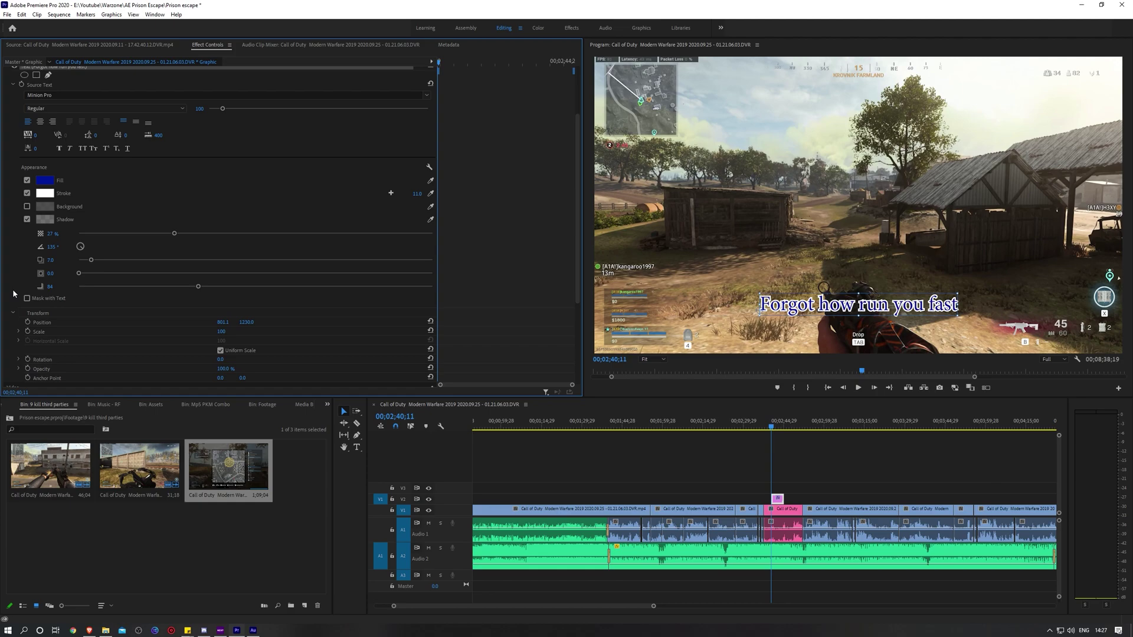
scroll(13, 294, up, 3)
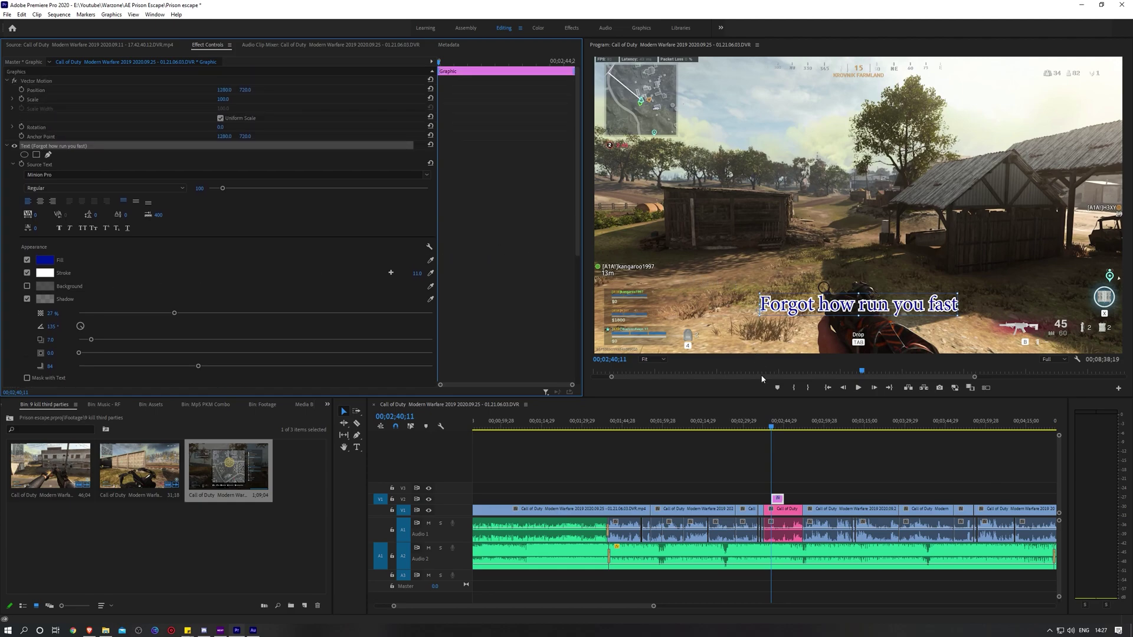
- Play back the caption against the speech and trim its end to 00;02;41;08
click(770, 429)
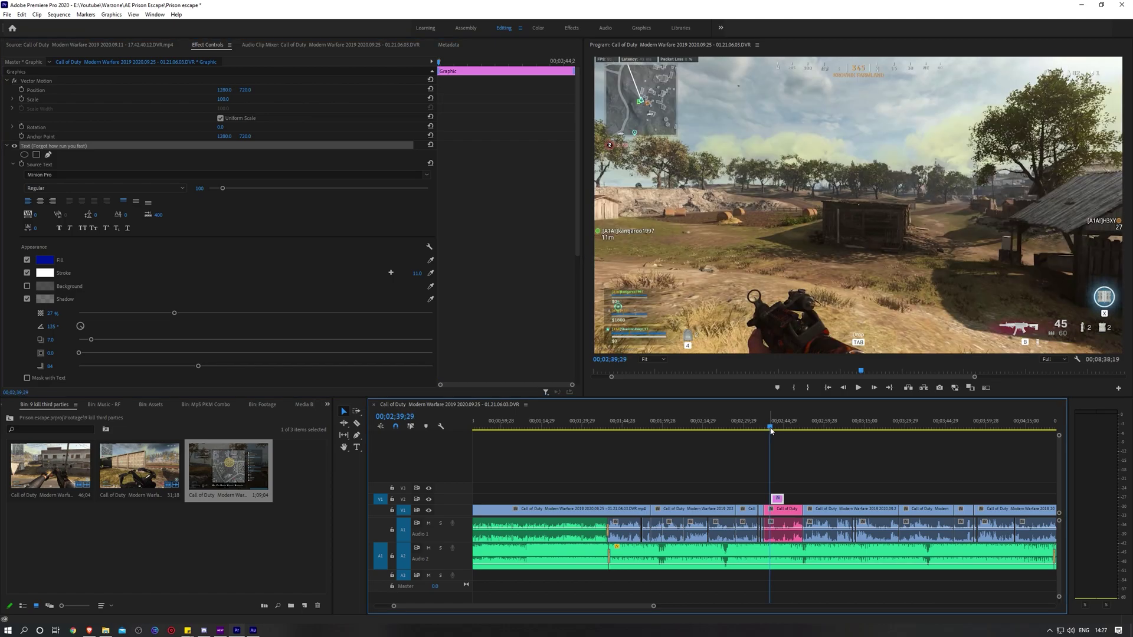
key(space)
key(space)
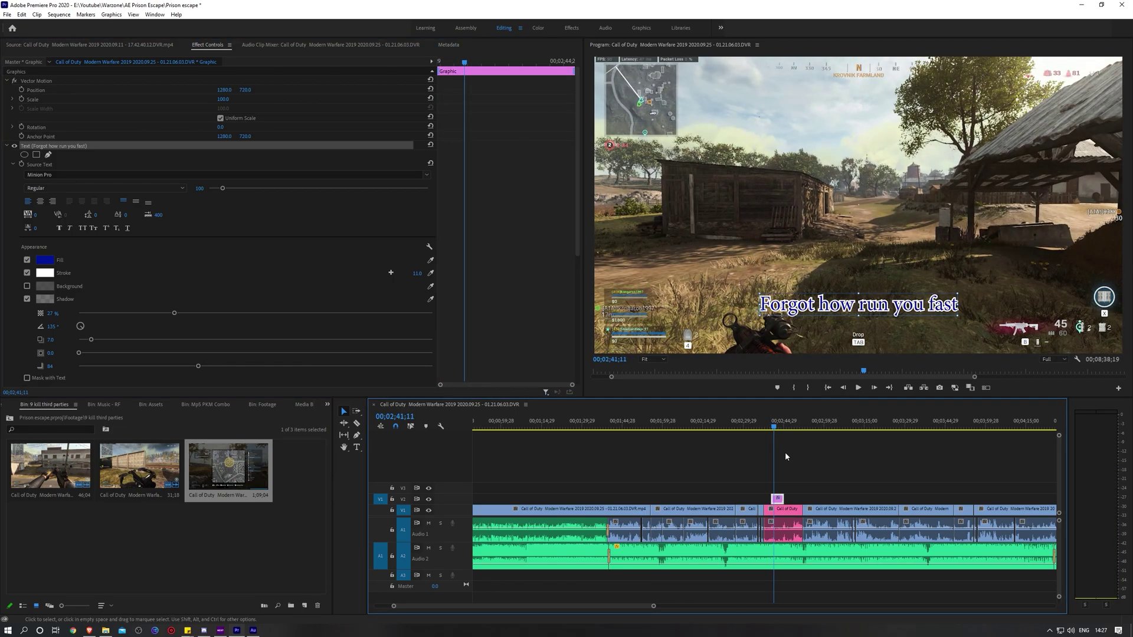
click(772, 427)
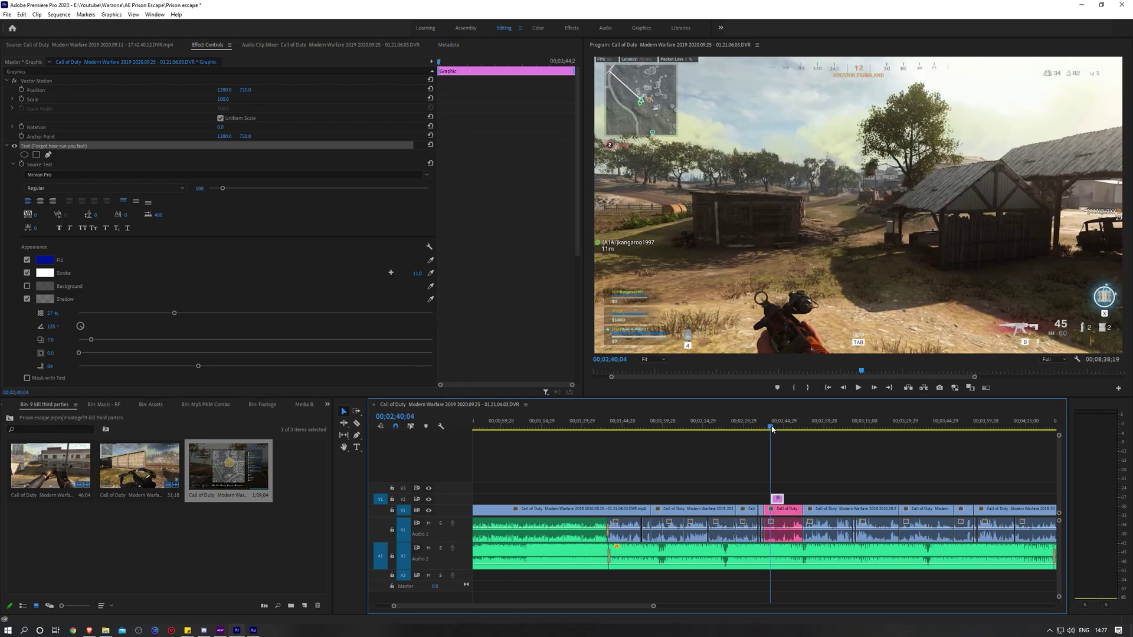
key(space)
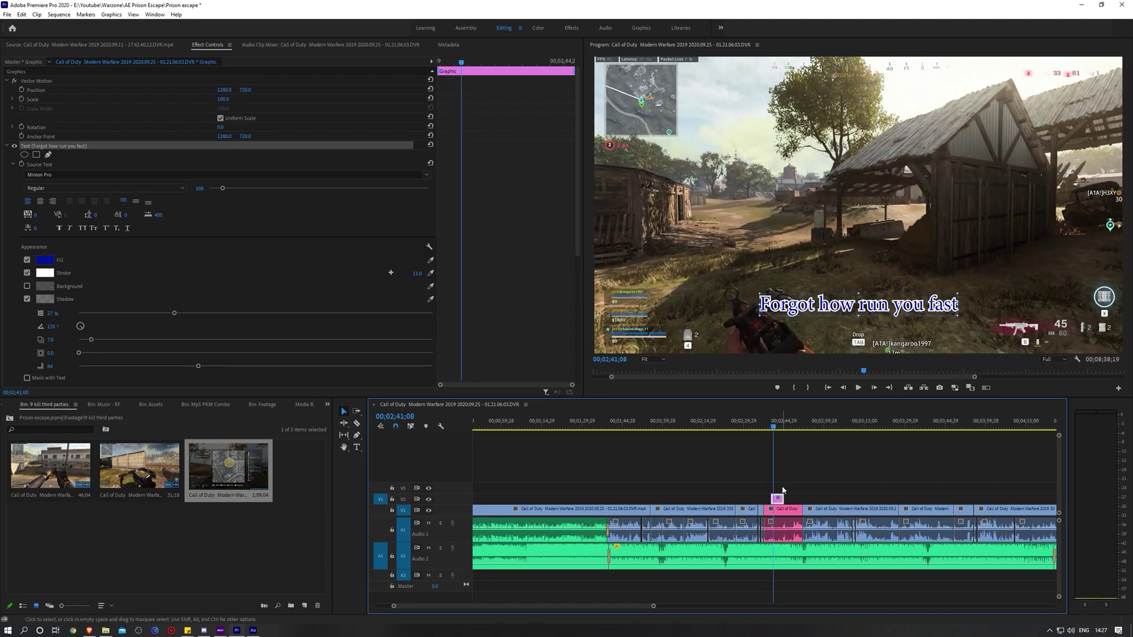
drag(783, 499, 772, 498)
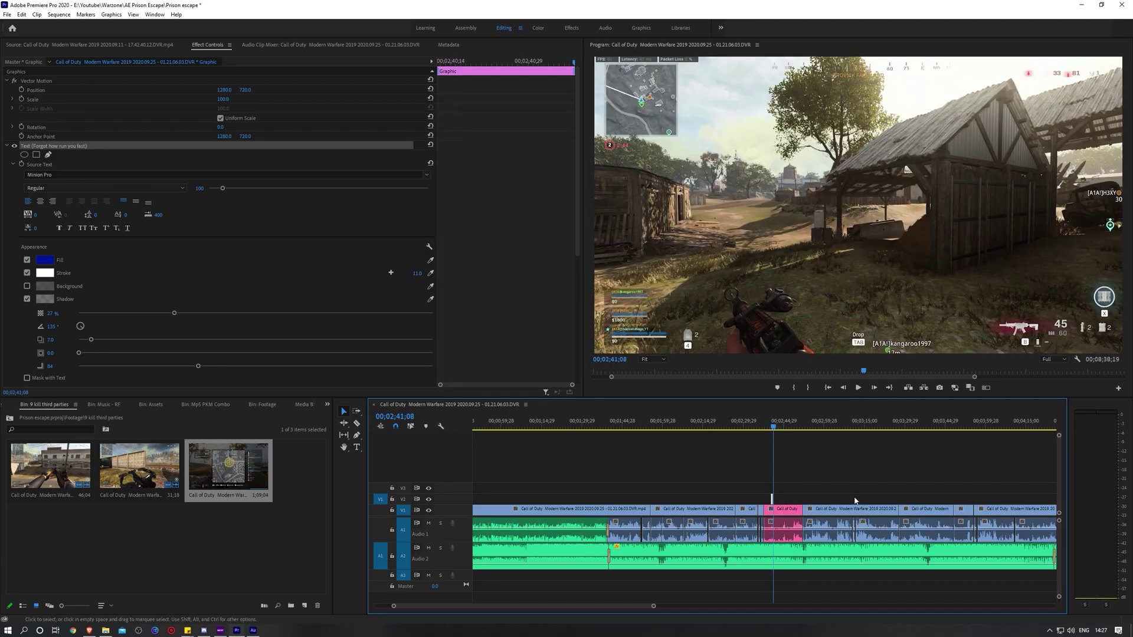
scroll(771, 454, up, 8)
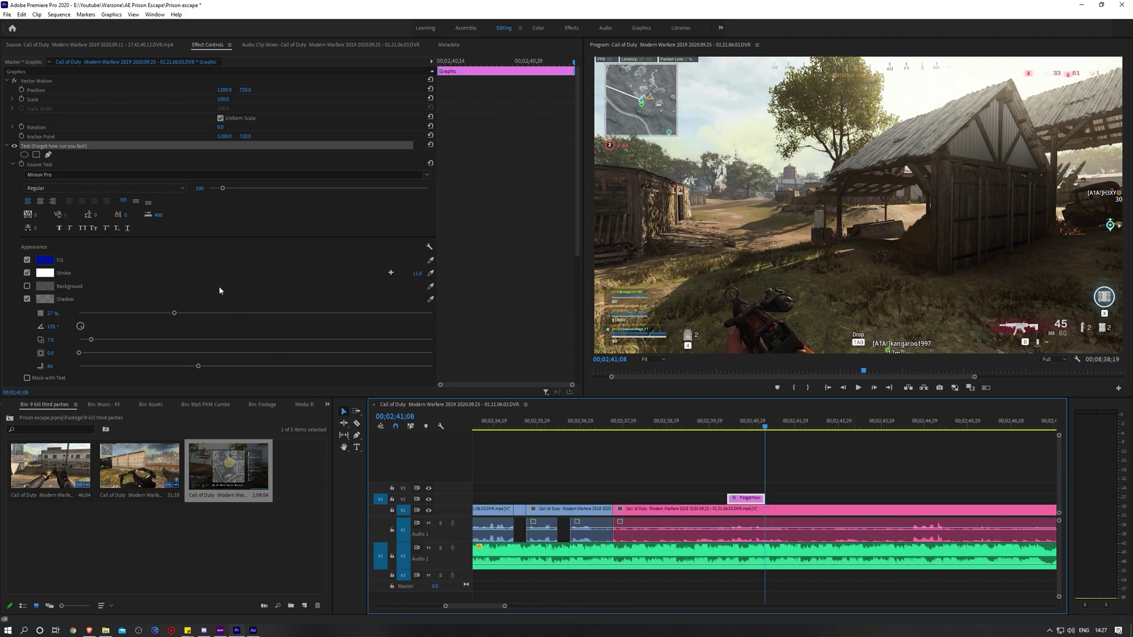
- Turn off the caption text's shadow and change its font to Sui Generis
click(26, 299)
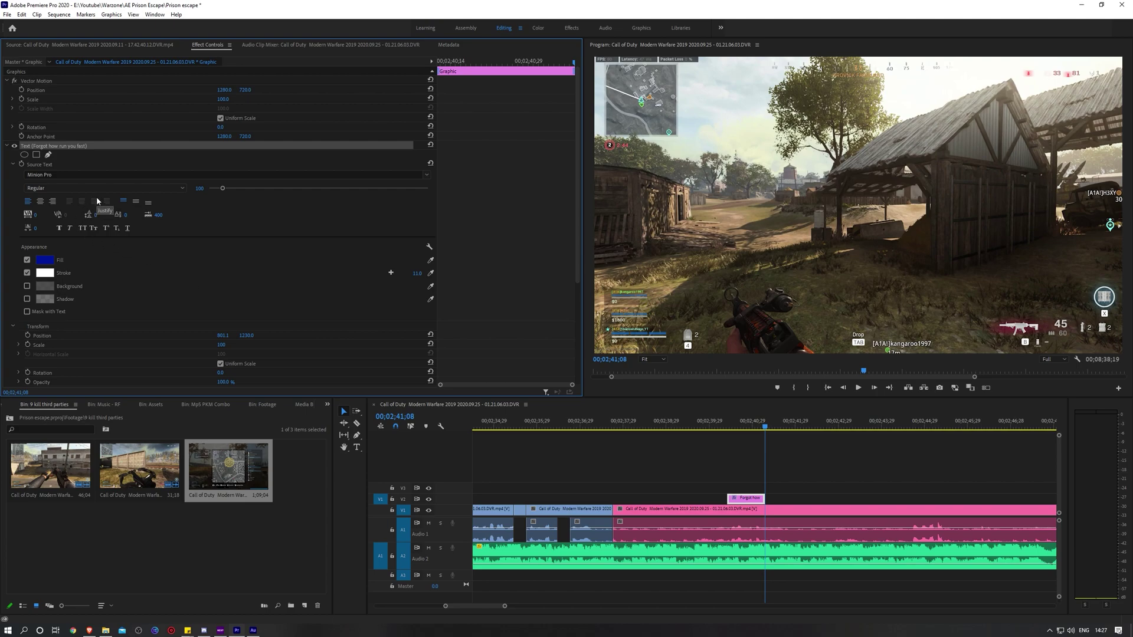
click(99, 172)
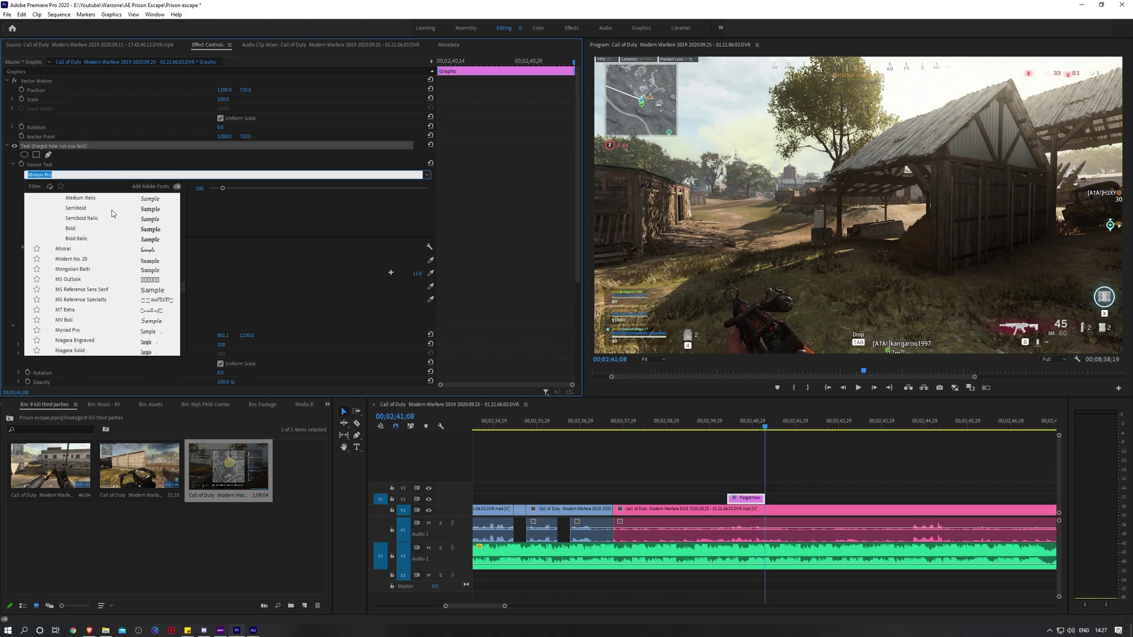
scroll(111, 210, down, 15)
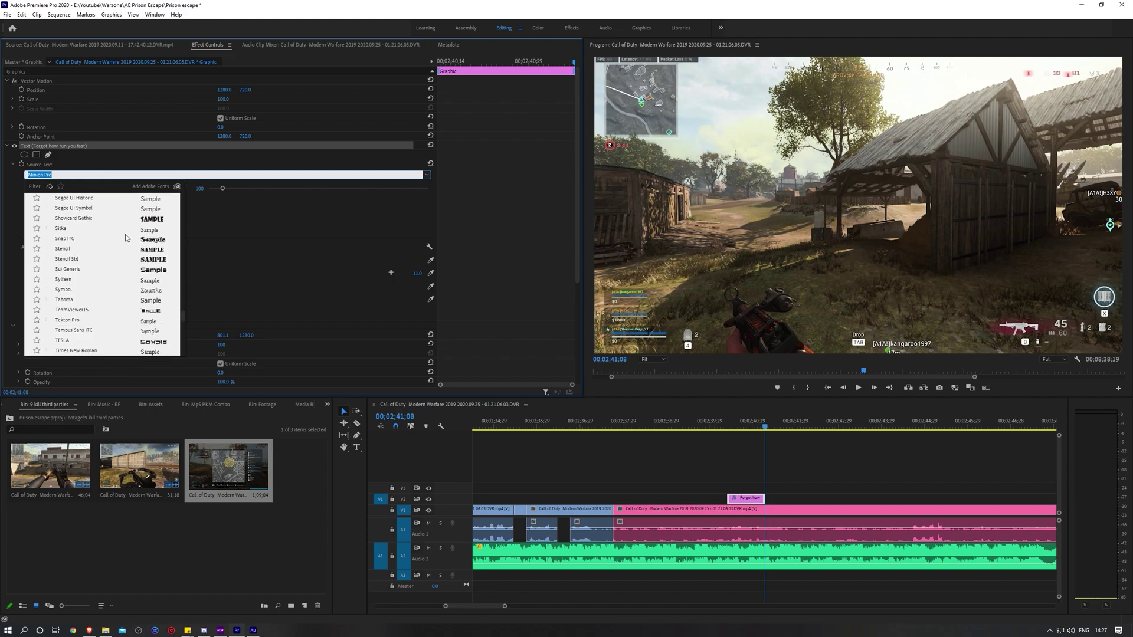
click(73, 270)
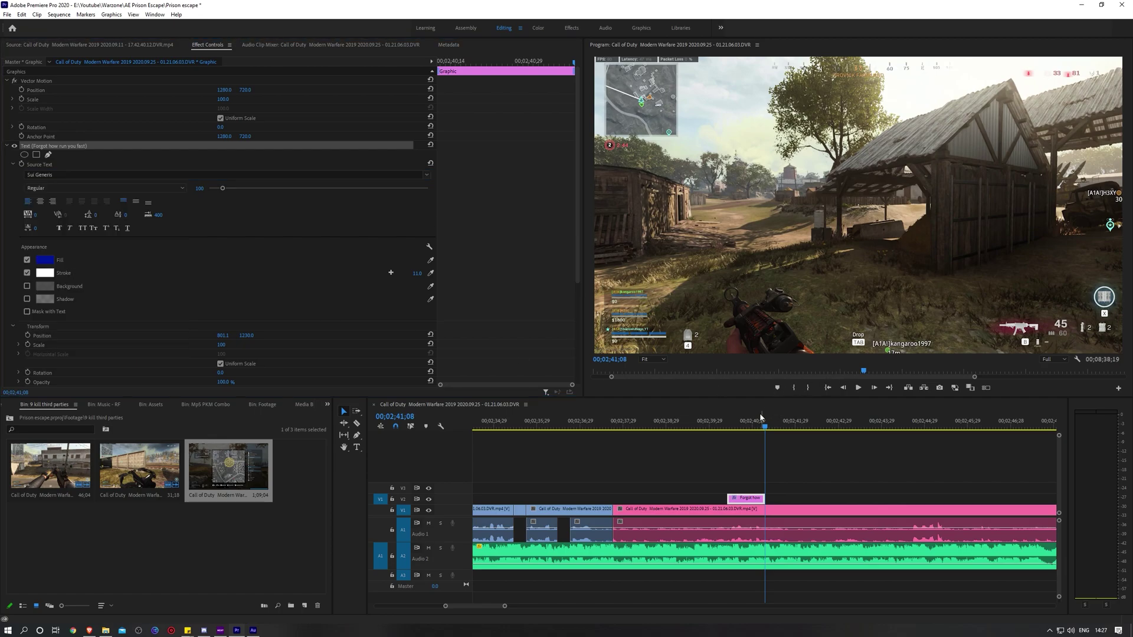
- Reposition the caption text to about 595.6, 1241.0 so it sits centred low over the gameplay footage
click(747, 426)
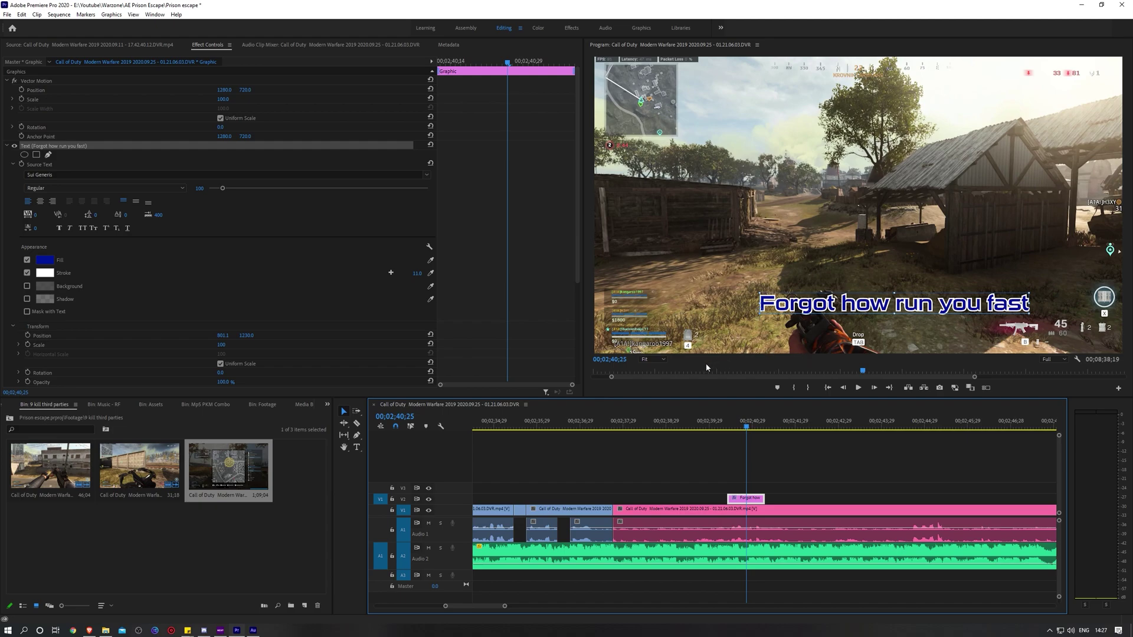
drag(798, 303, 756, 307)
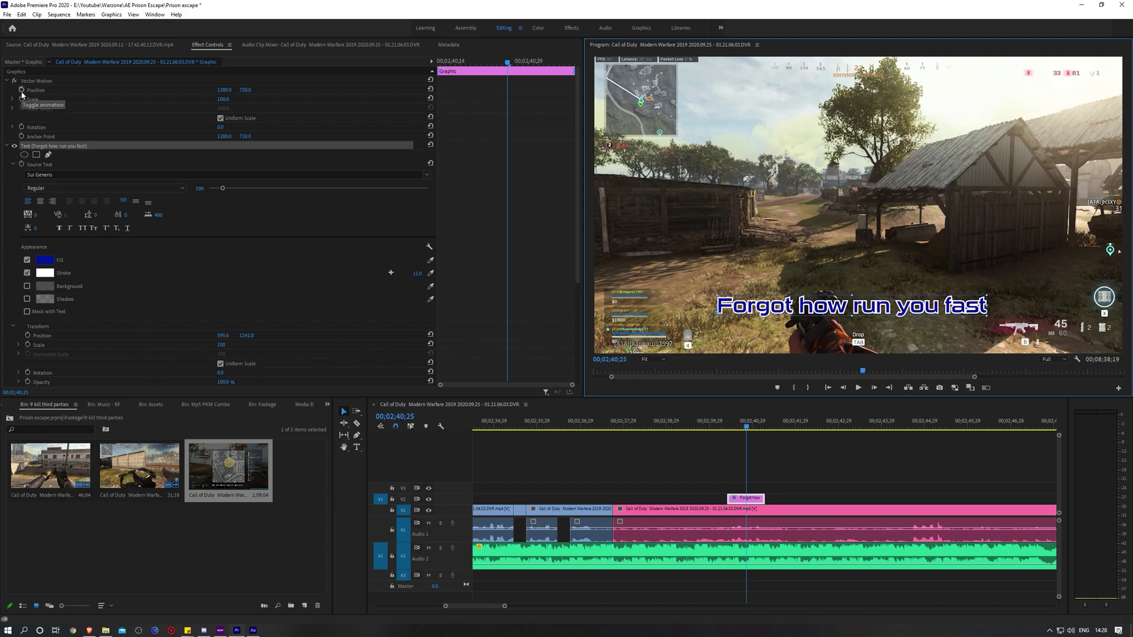
- Try fading in the caption text by setting its opacity to 0% at the clip start and 100% at 00;02;40;20
click(727, 428)
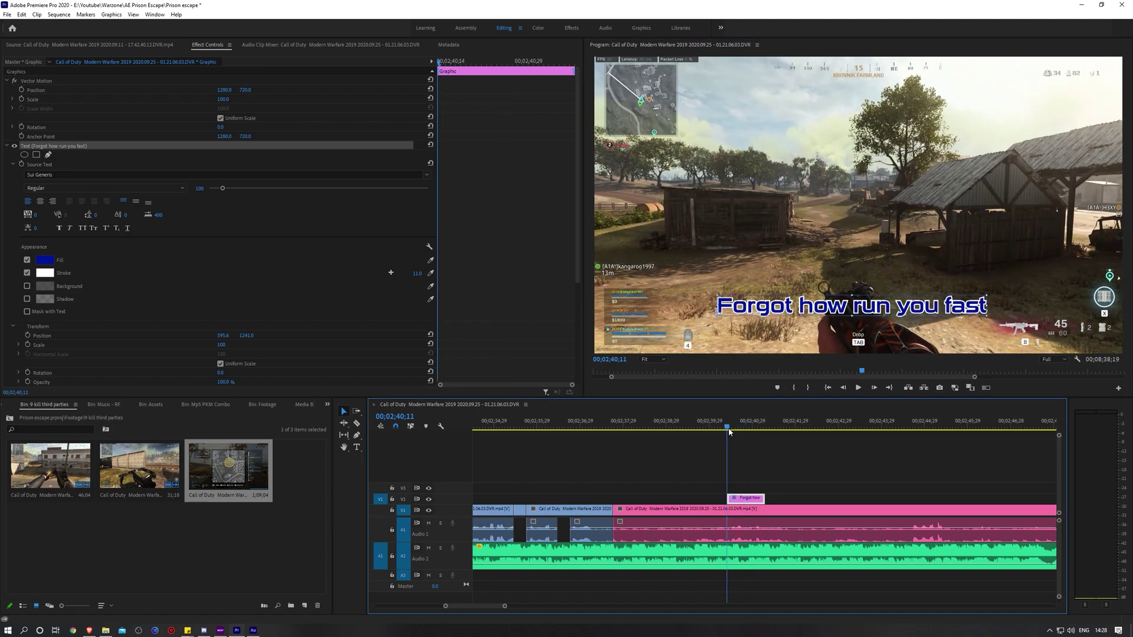
click(441, 62)
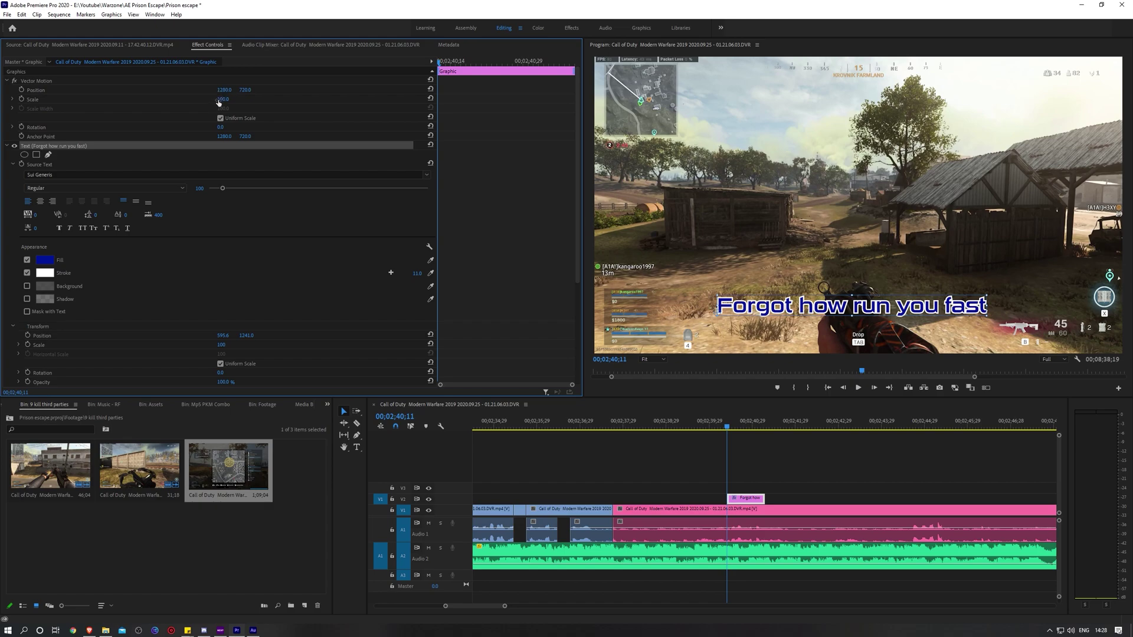
scroll(152, 246, down, 3)
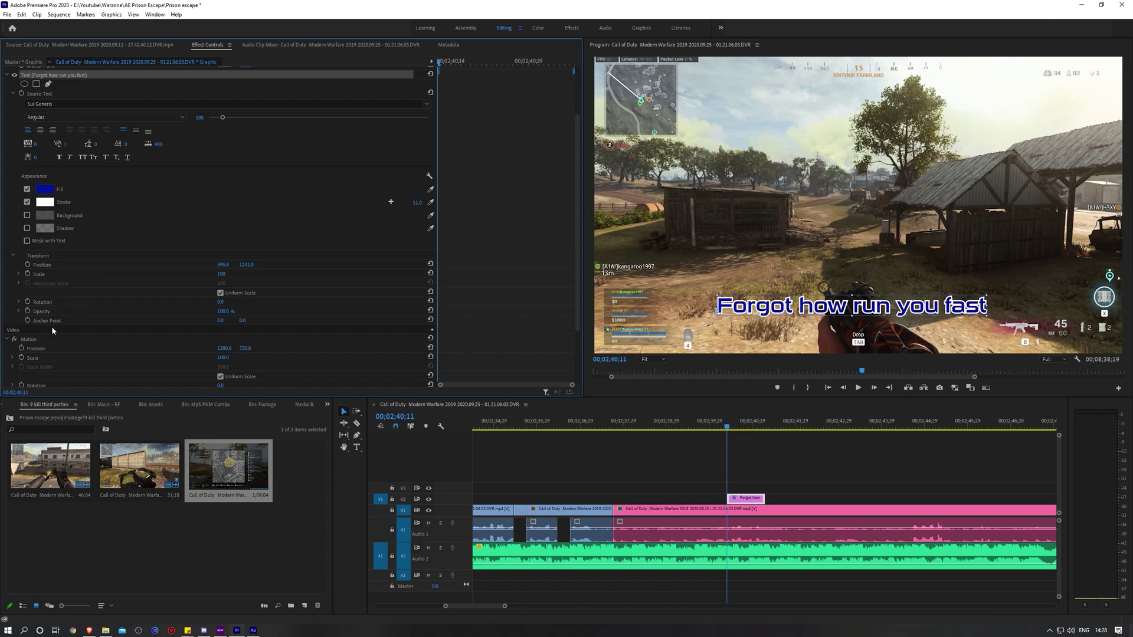
drag(223, 311, 163, 311)
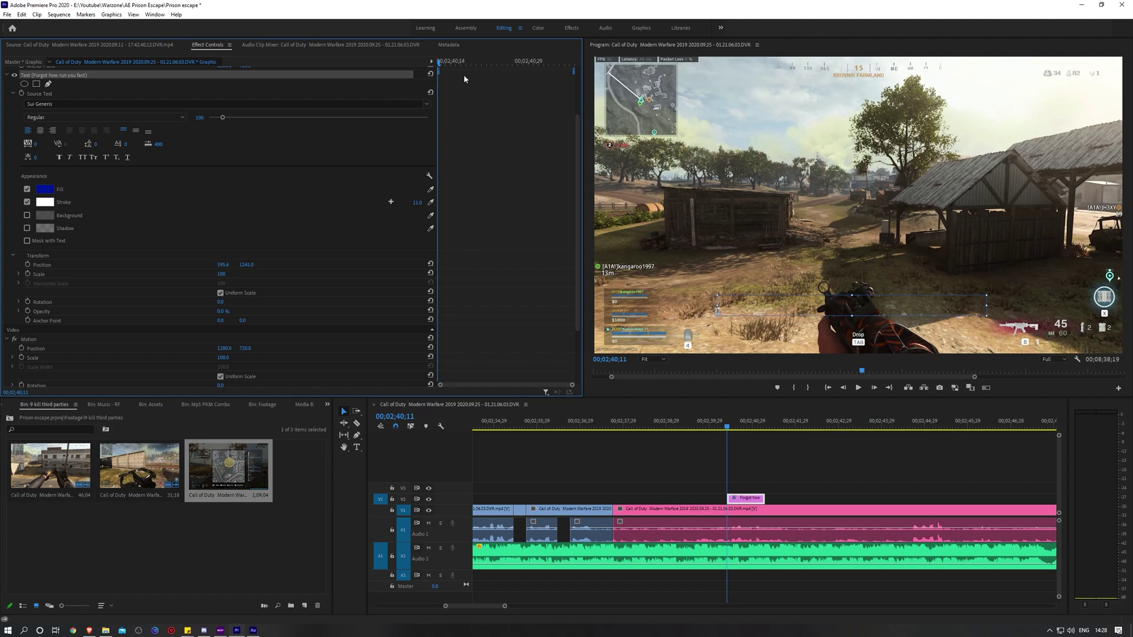
key(space)
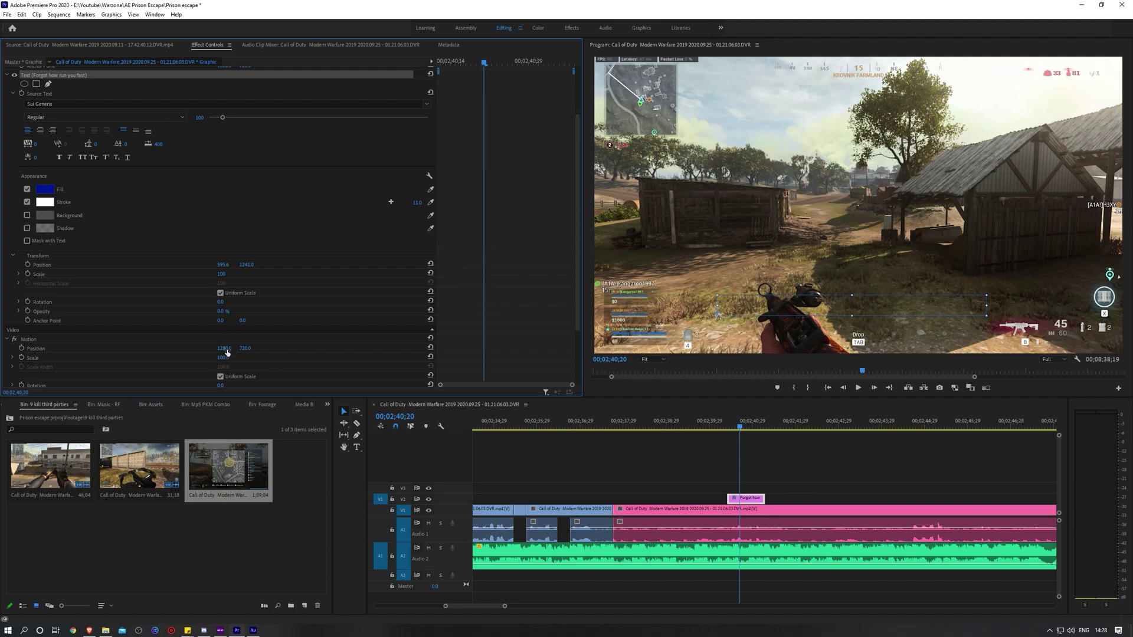
drag(221, 312, 283, 312)
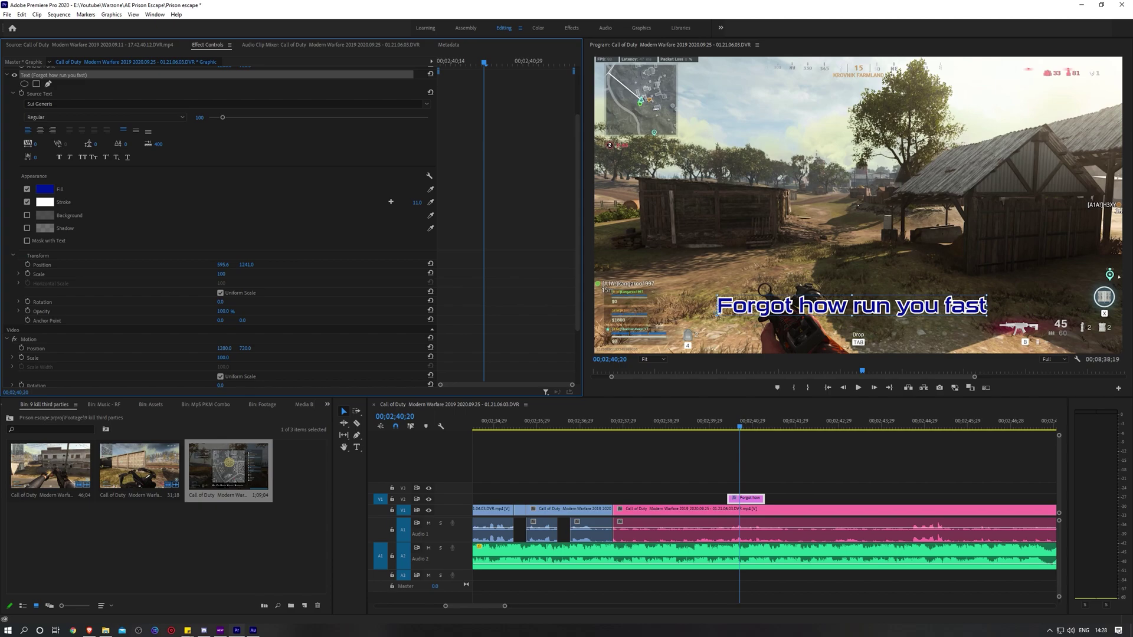
- Keyframe the caption text's opacity from 0% at the clip start, 00;02;40;11, to 100% at 00;02;40;17
scroll(512, 208, up, 3)
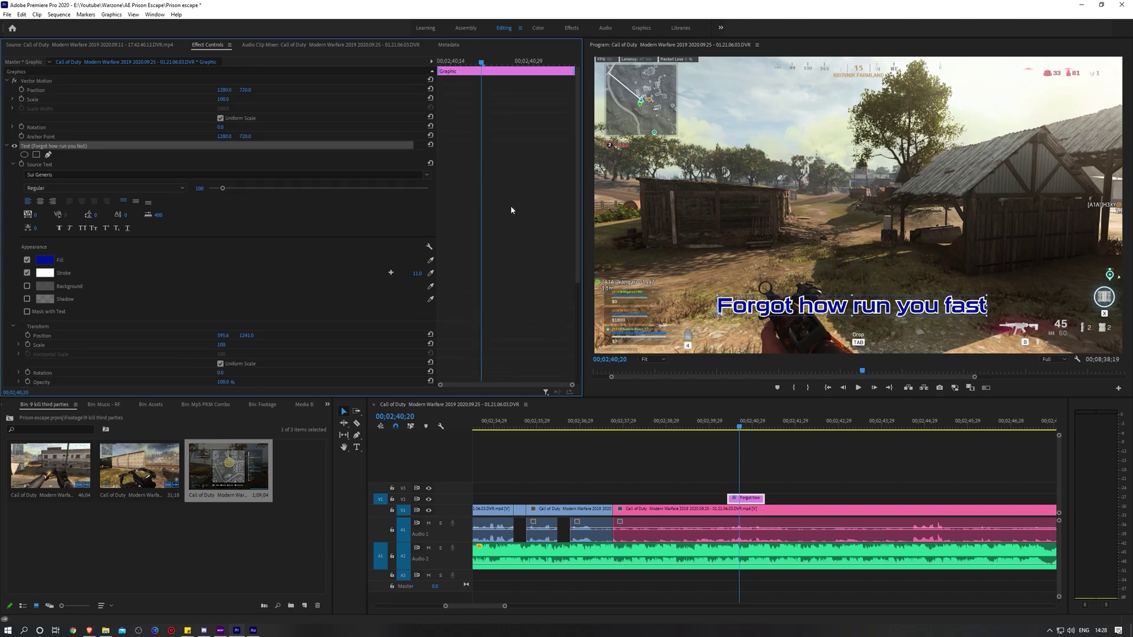
scroll(510, 206, down, 3)
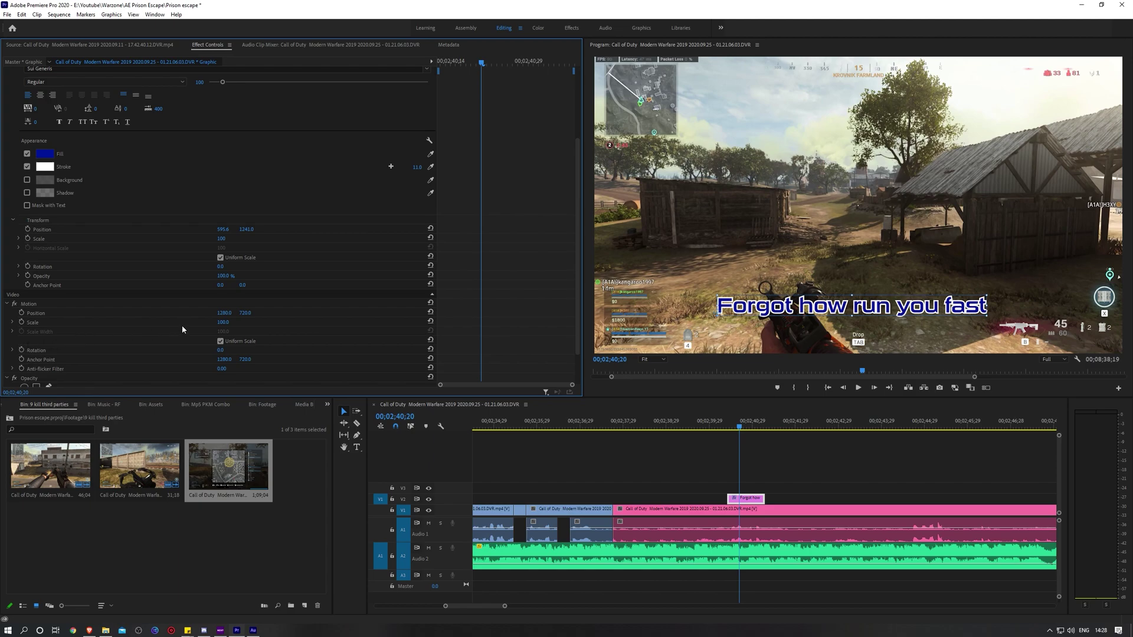
scroll(181, 329, down, 1)
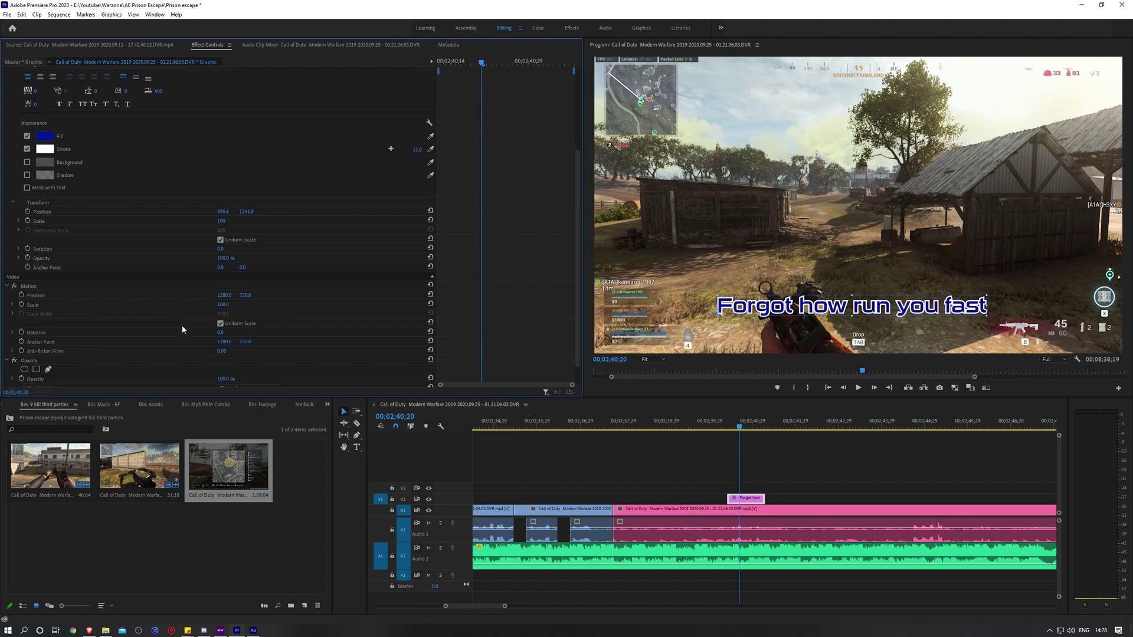
drag(482, 62, 431, 65)
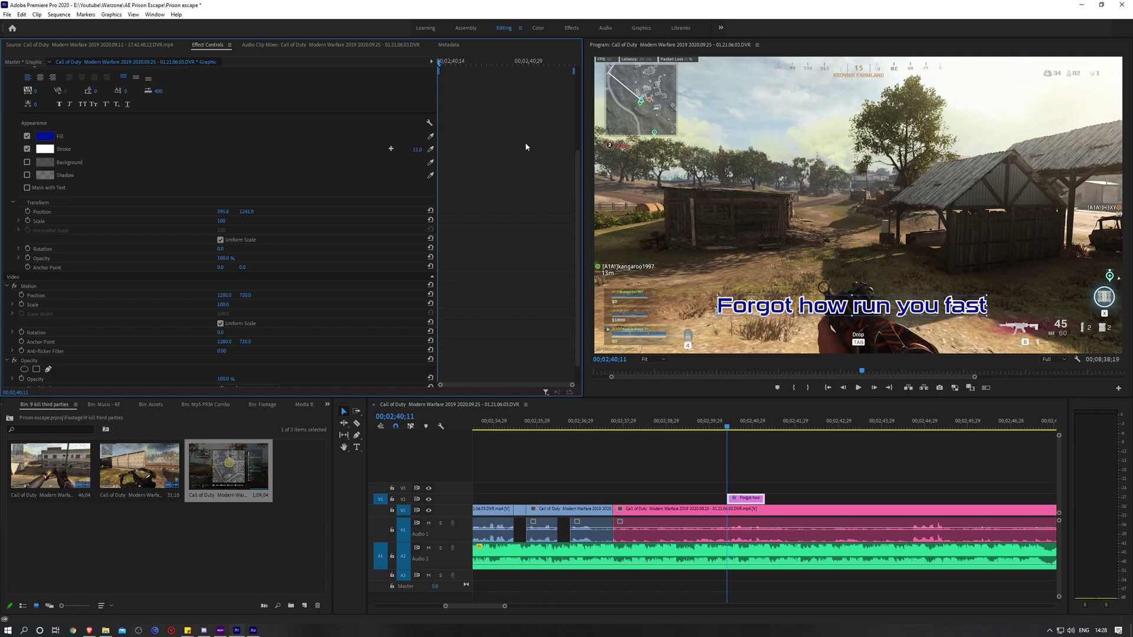
click(28, 259)
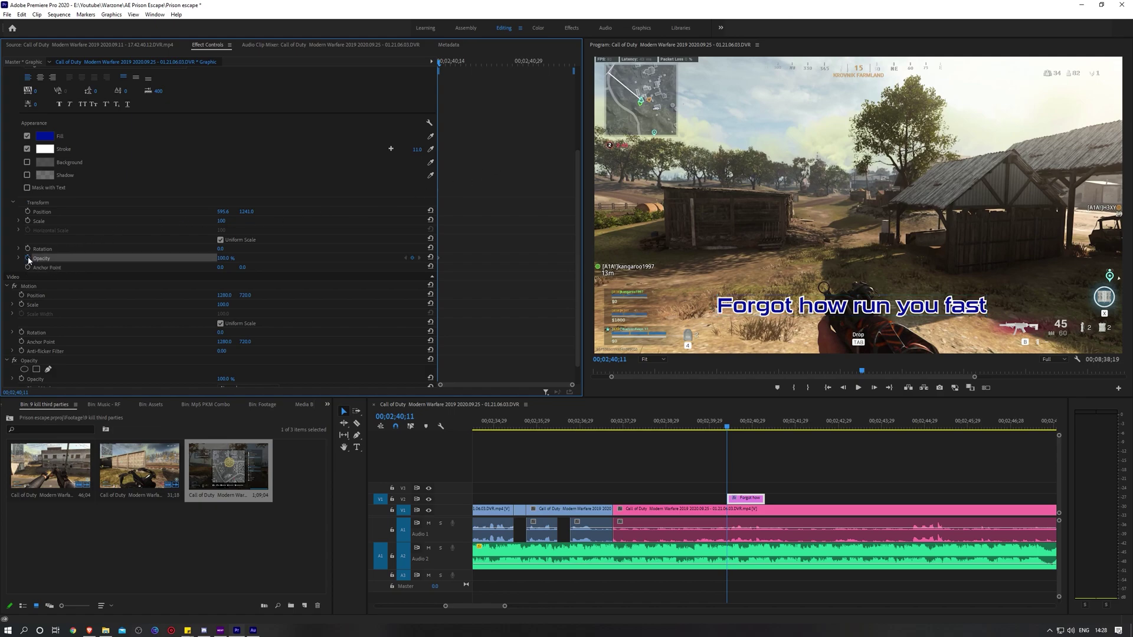
drag(228, 258, 142, 257)
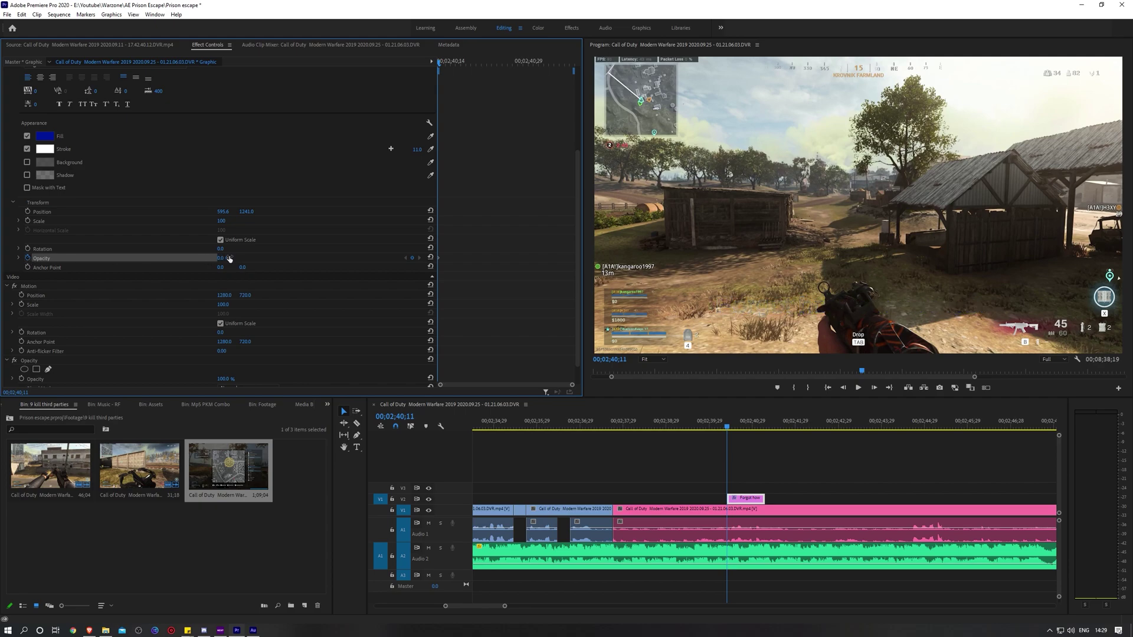
key(space)
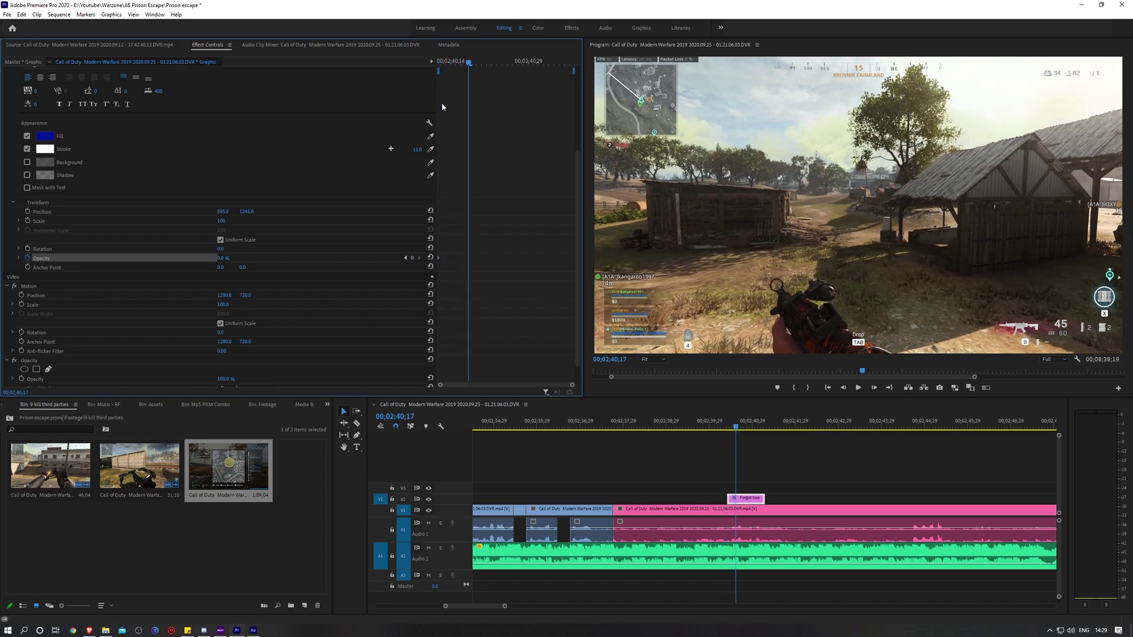
drag(222, 257, 254, 258)
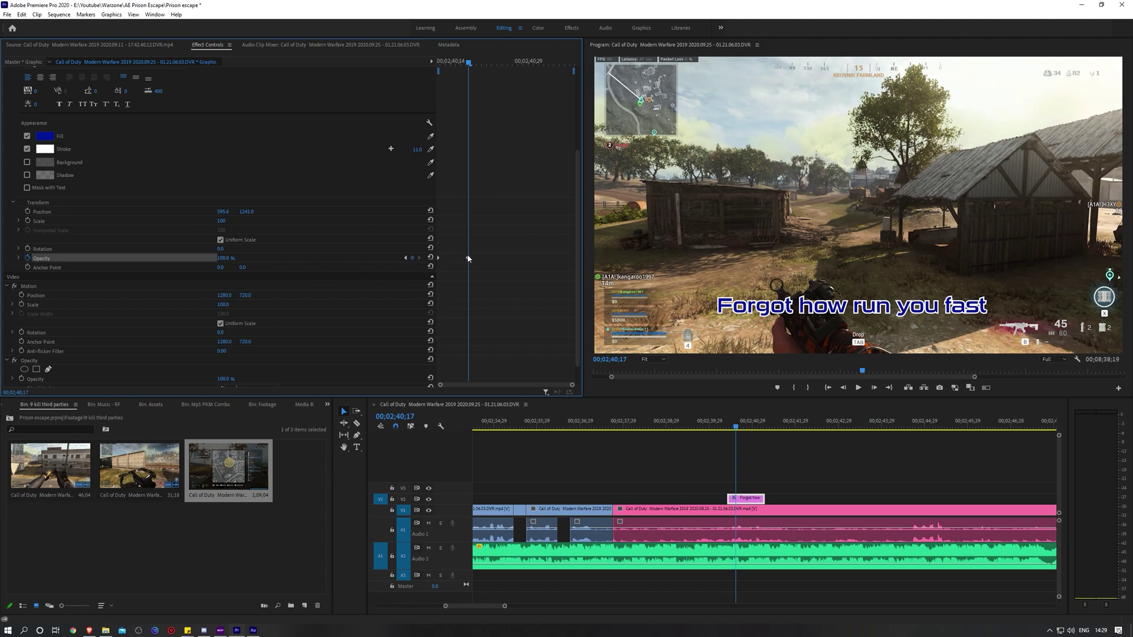
drag(735, 427, 729, 428)
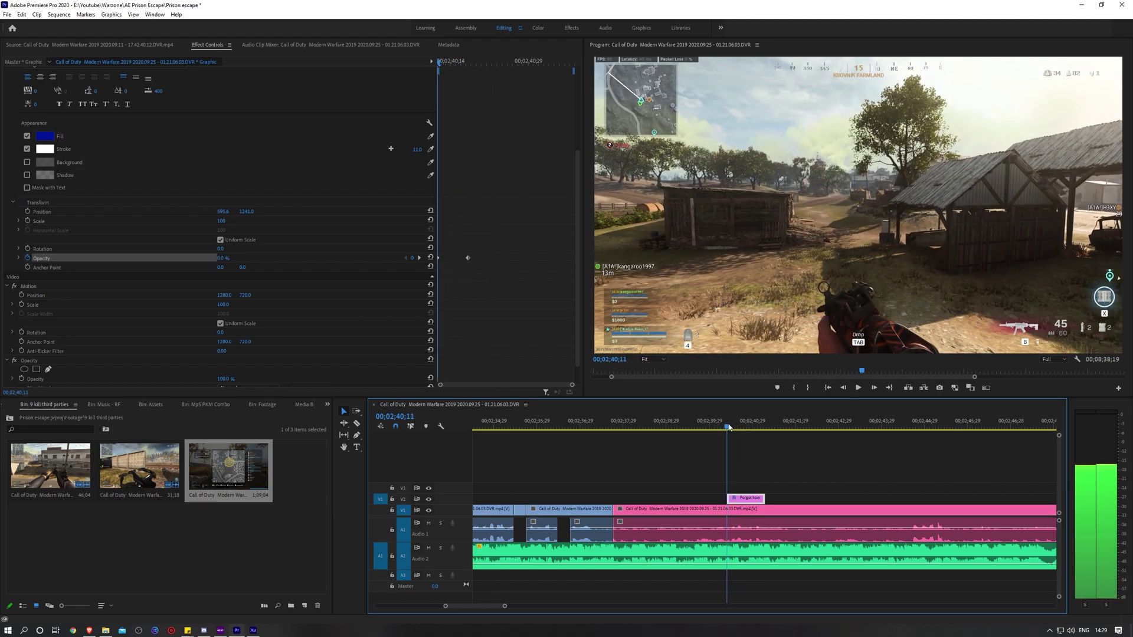
- Keyframe the caption graphic's Vector Motion scale to 100 at 00;02;40;18 and play back the scale-up animation
scroll(119, 189, up, 5)
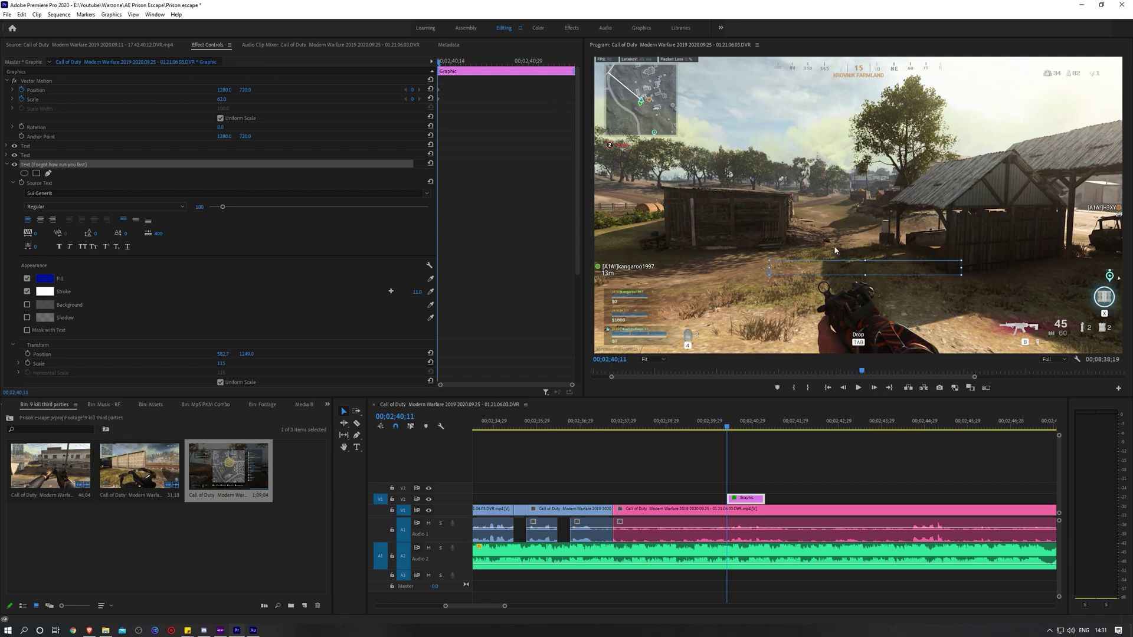
drag(728, 427, 737, 429)
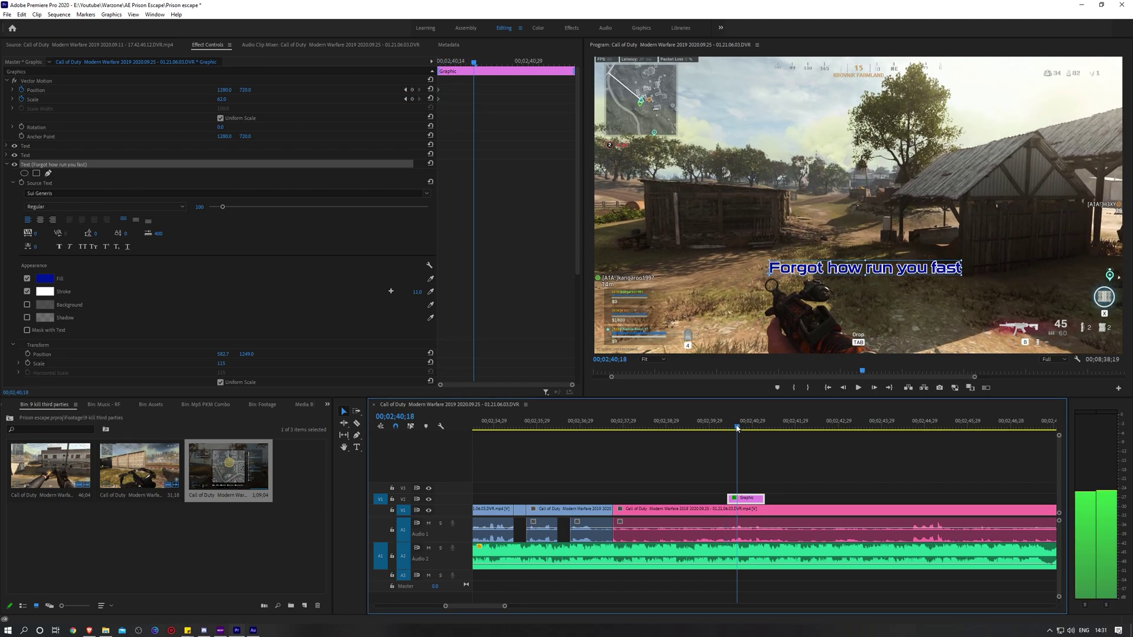
click(222, 99)
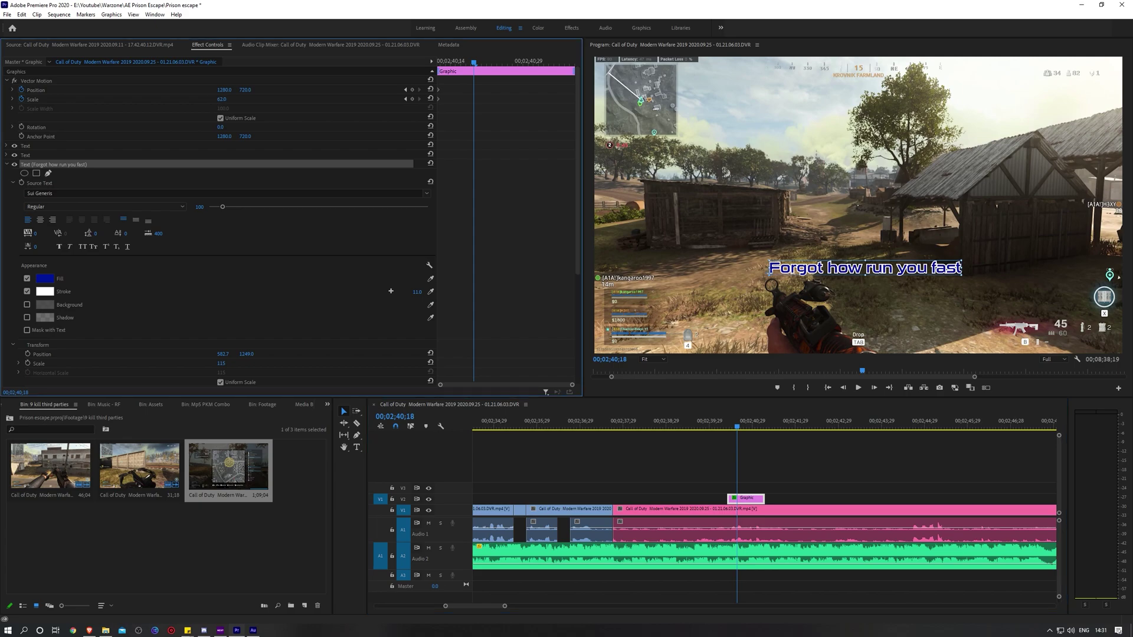
drag(221, 99, 243, 99)
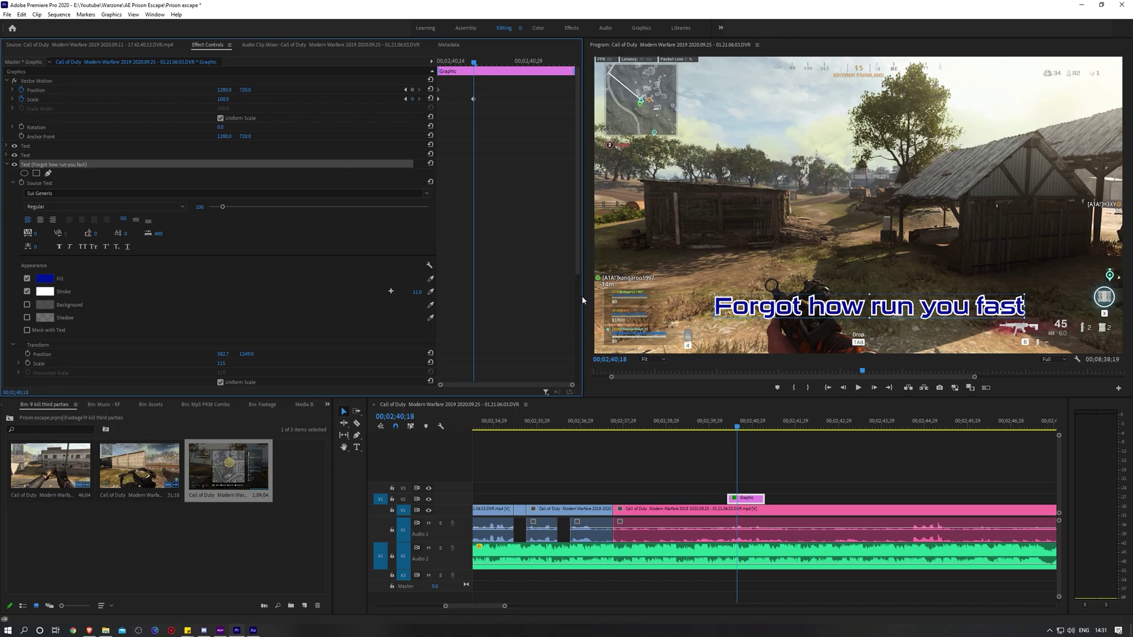
click(723, 428)
key(space)
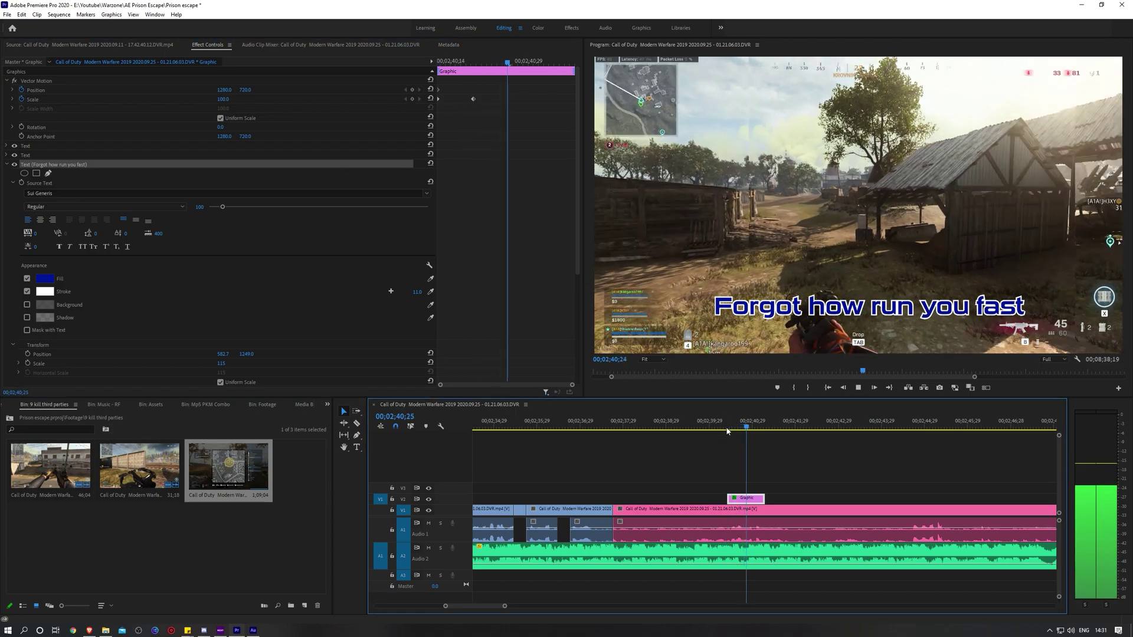
click(729, 427)
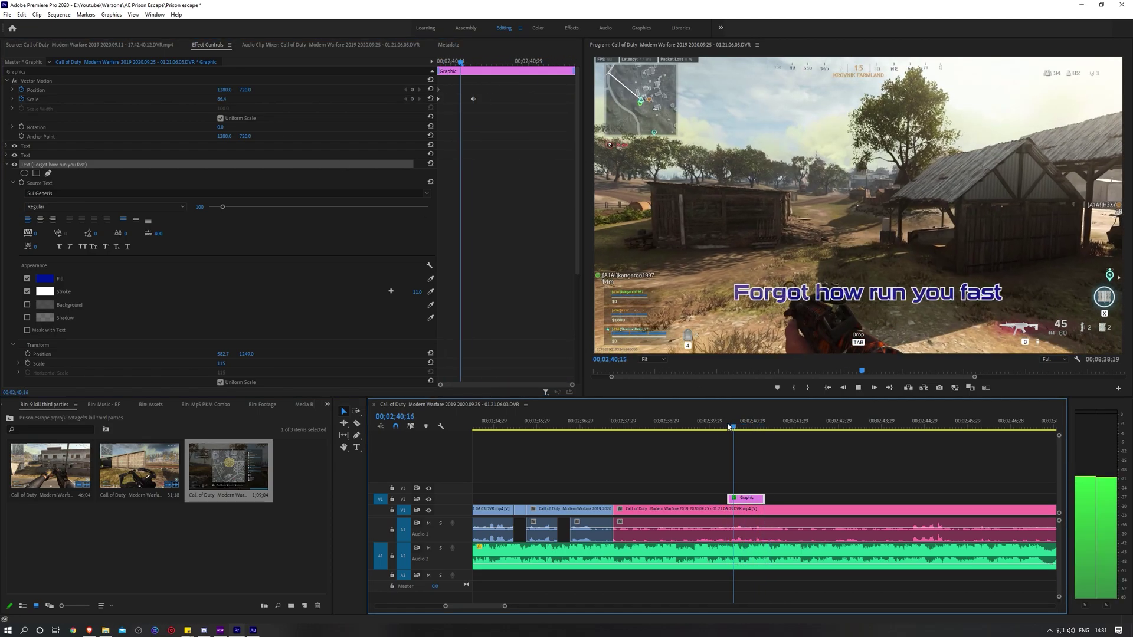
key(space)
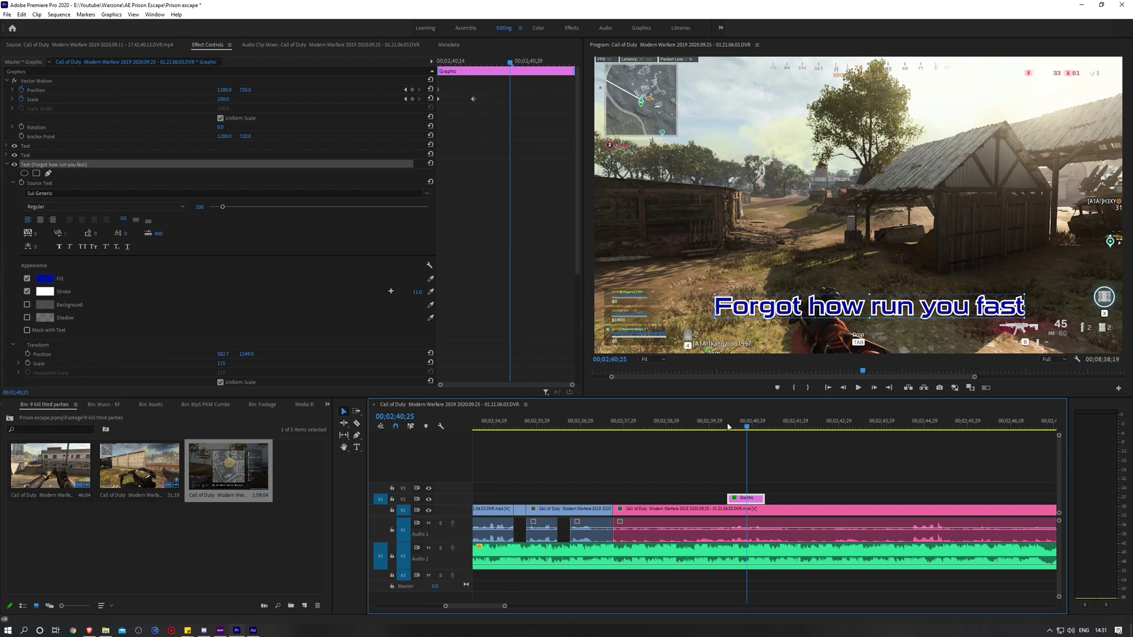
- Move the second scale keyframe slightly earlier to speed up the caption's scale-up, and play it back
click(728, 426)
key(Left)
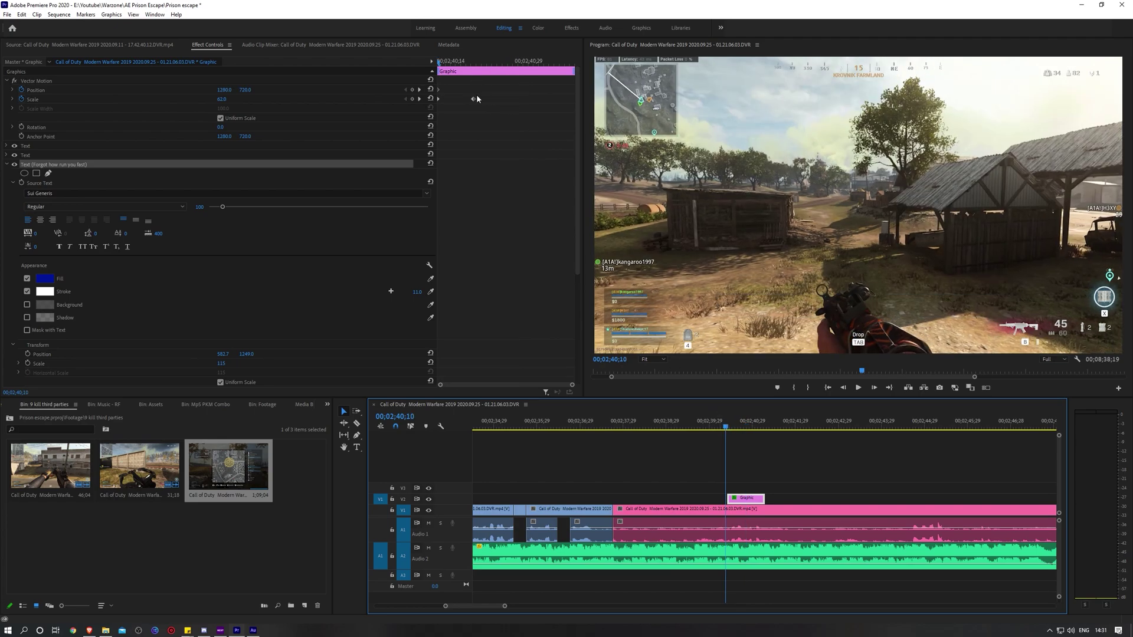
drag(473, 100, 463, 99)
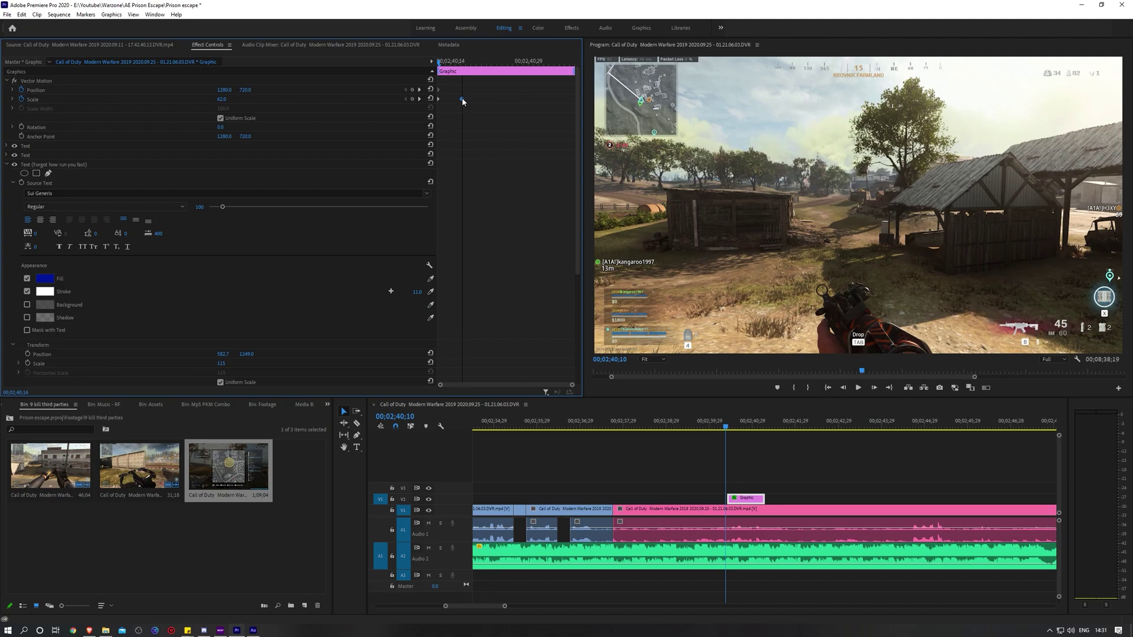
key(space)
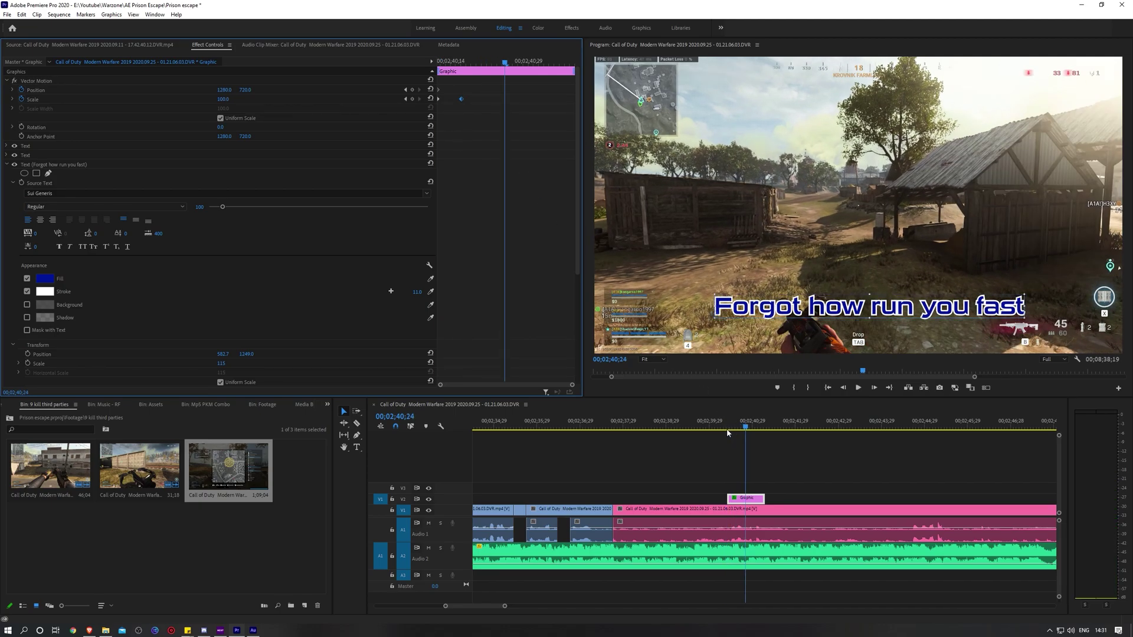
key(space)
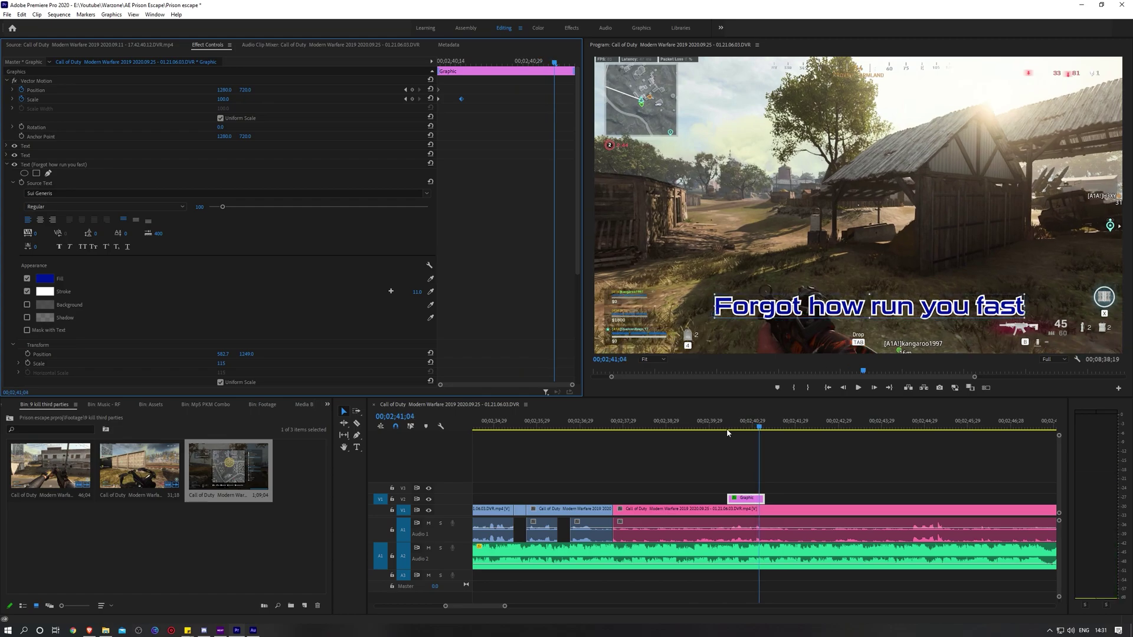
- Trim the caption clip's end to 00;02;41;04 and place a duplicate of it directly after the original
click(762, 498)
drag(762, 499, 759, 499)
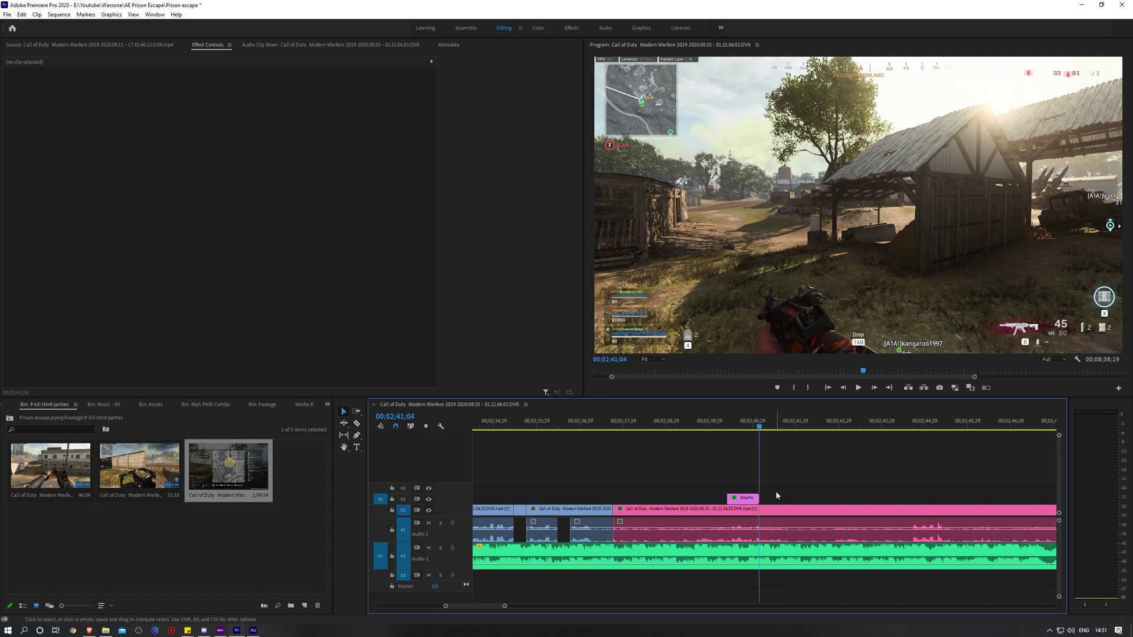
click(752, 501)
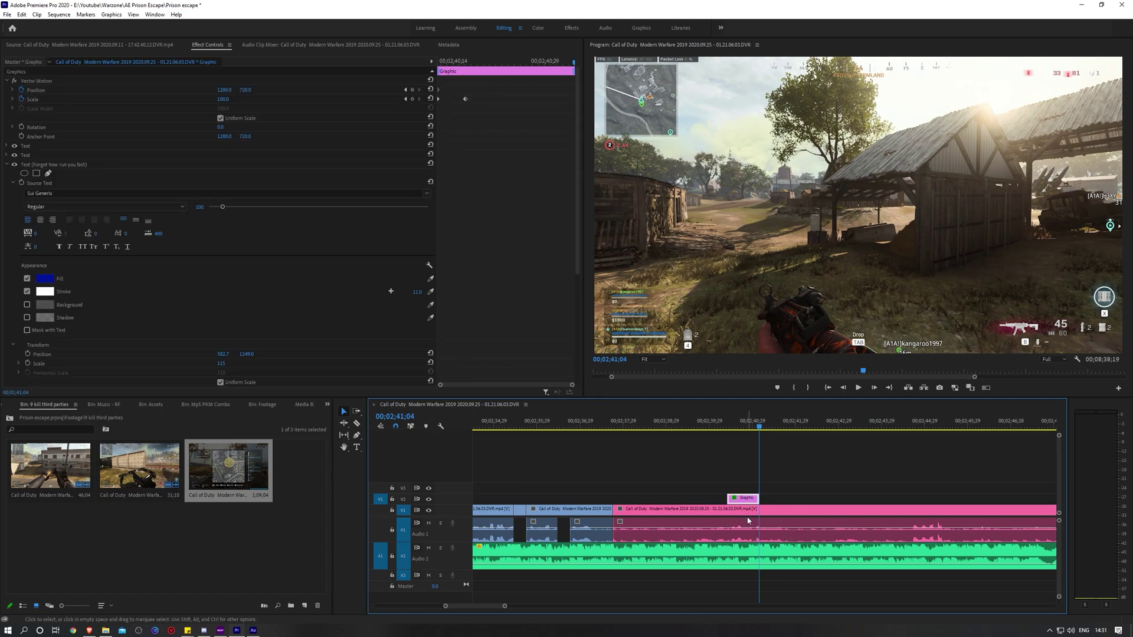
drag(746, 502, 776, 505)
click(749, 427)
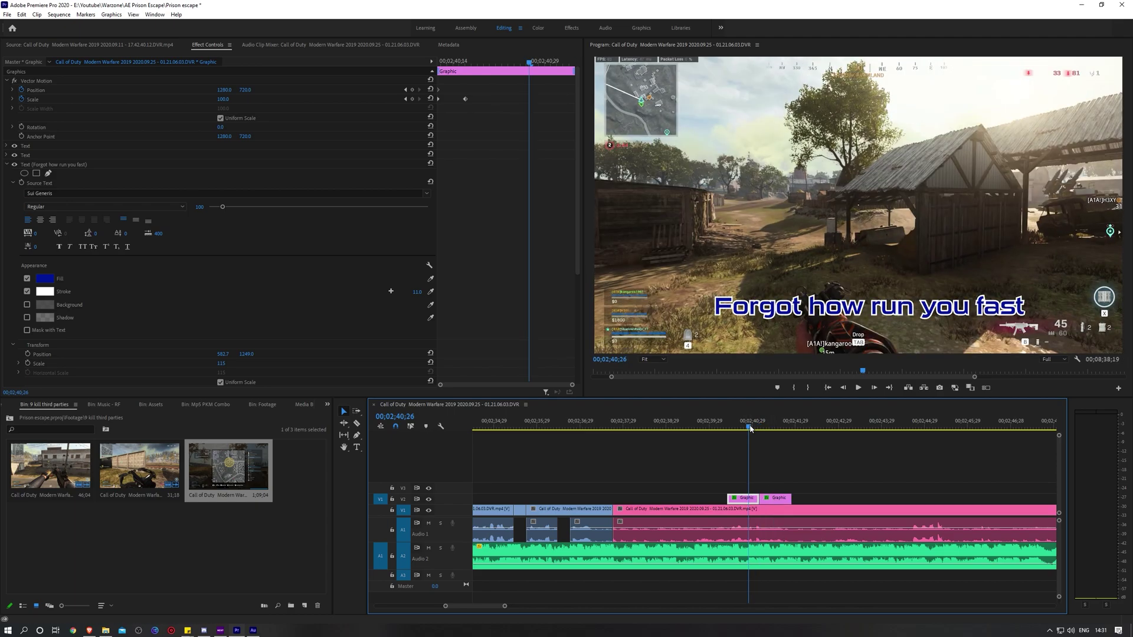
- Try applying the default transition across the cut between the two caption clips
right_click(759, 500)
click(787, 558)
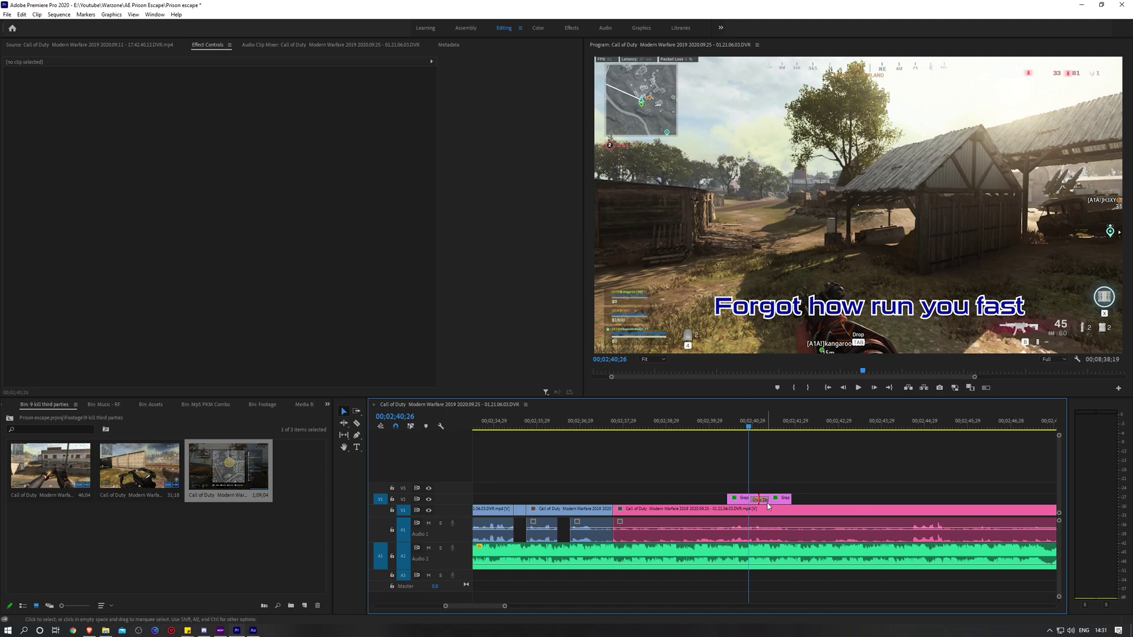
key(ctrl+z)
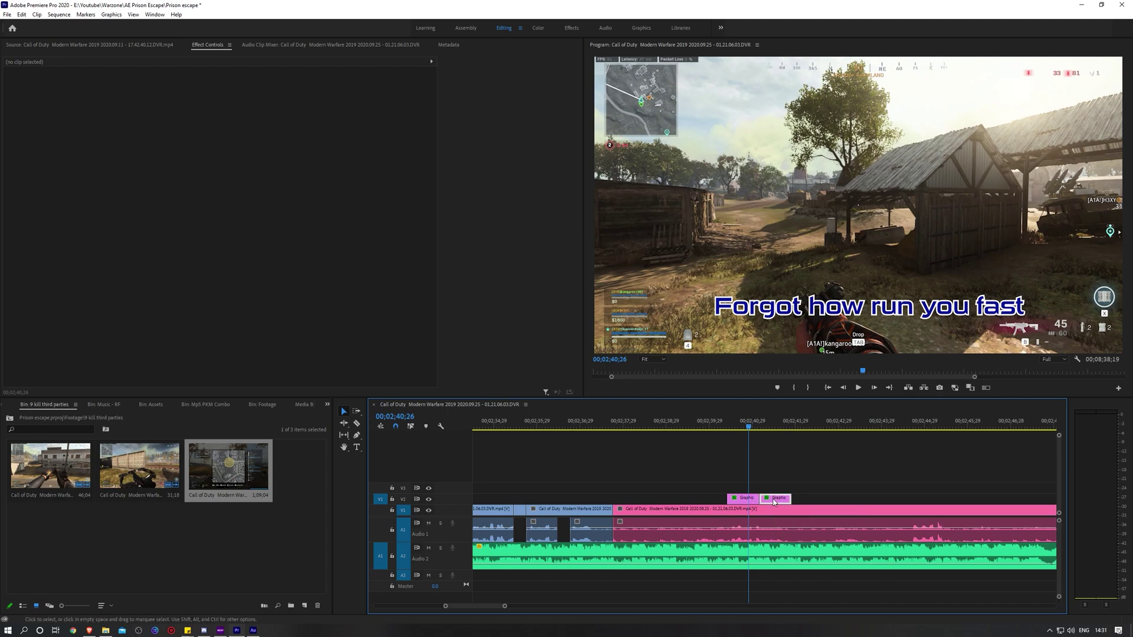
- Shift the duplicate caption clip slightly later to leave a gap, and apply the default transition to the first caption's end
drag(775, 503, 784, 503)
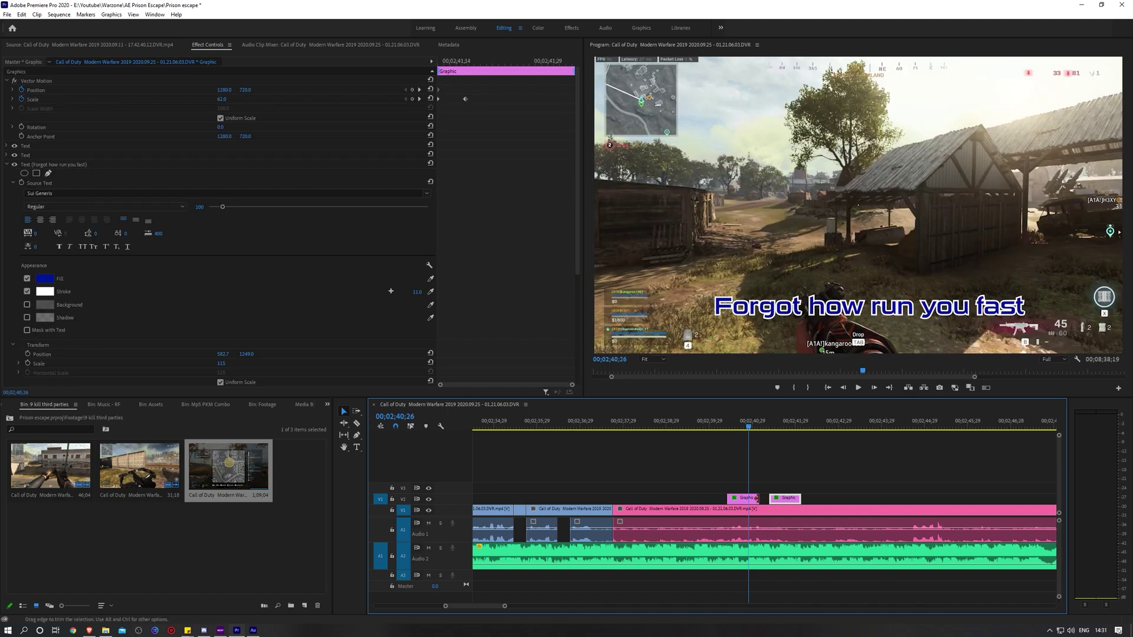
right_click(759, 500)
click(791, 557)
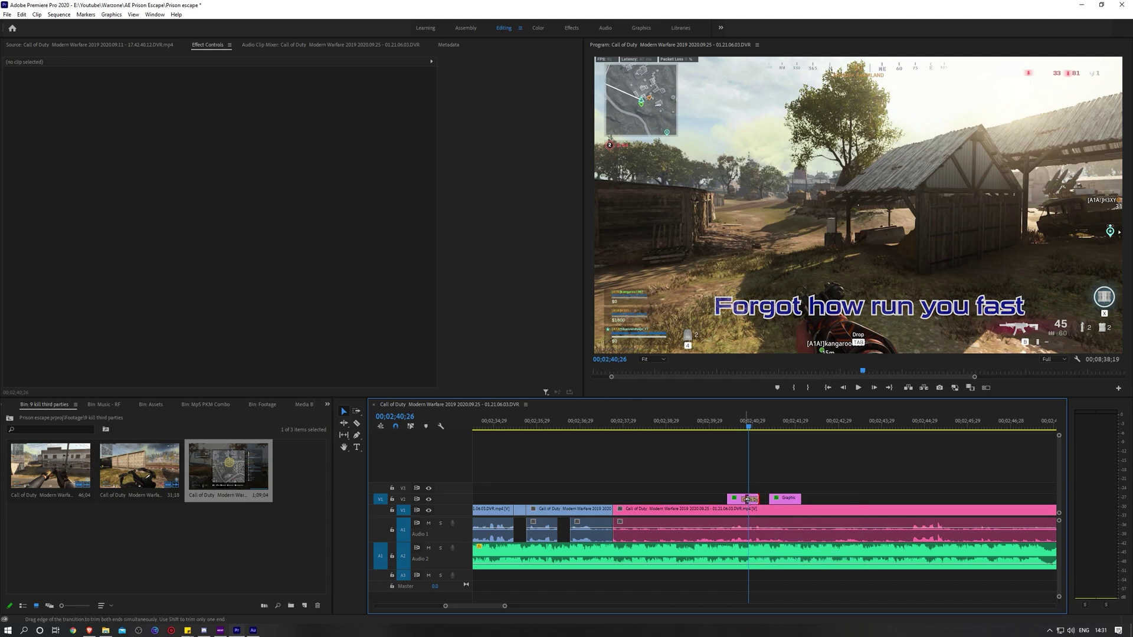
- Shorten the first caption's Cross Dissolve, place the duplicate caption directly against the first one, and play both back
click(756, 499)
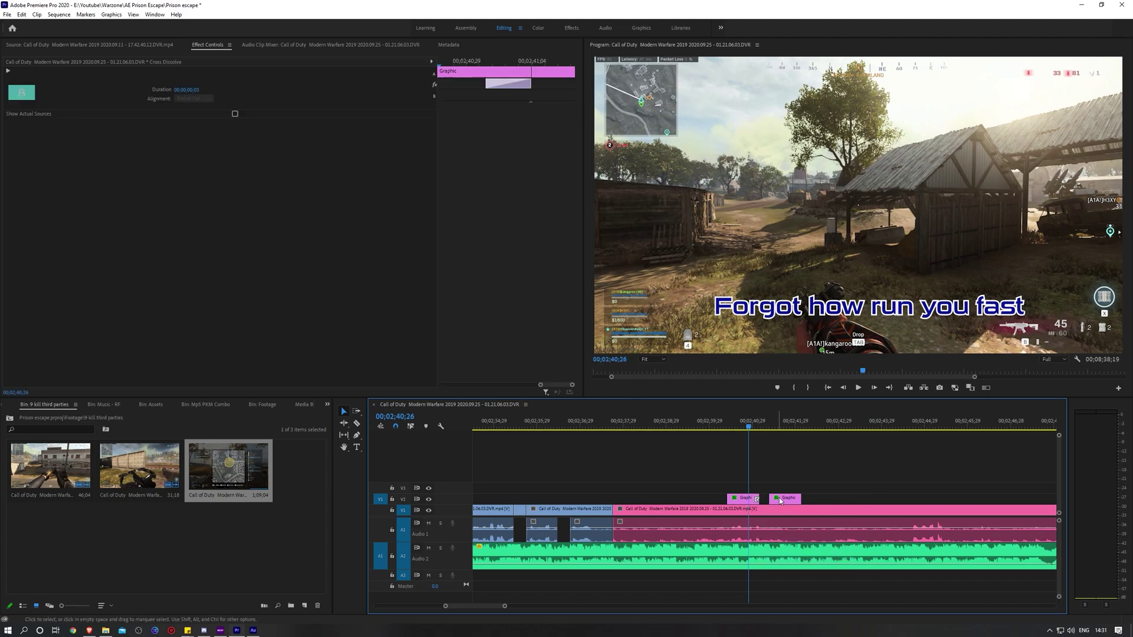
drag(779, 502, 771, 501)
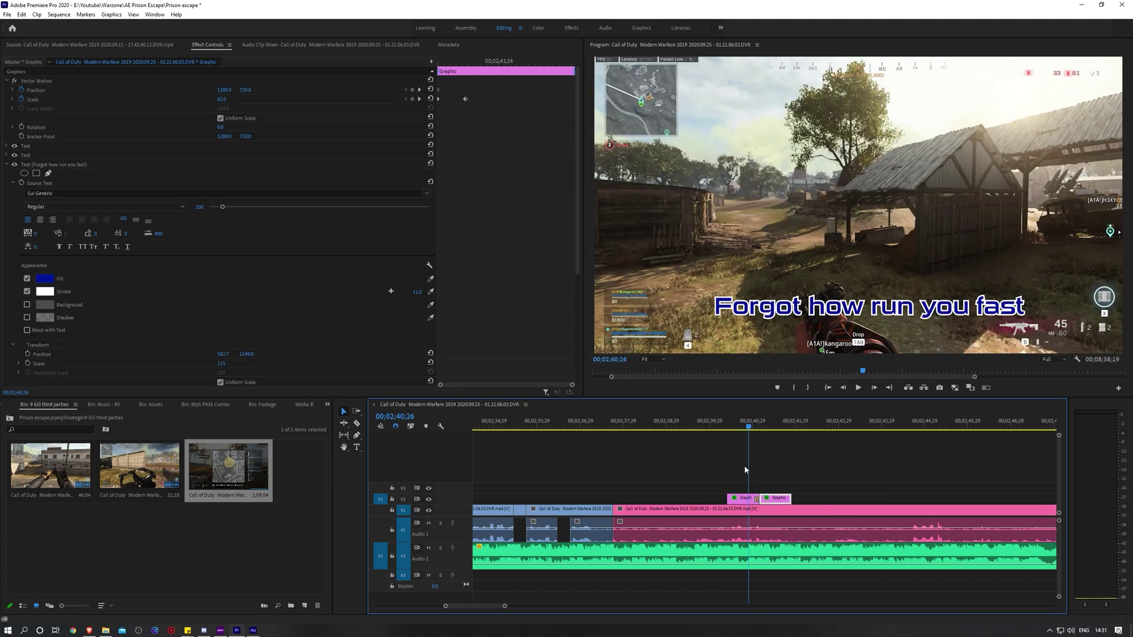
key(space)
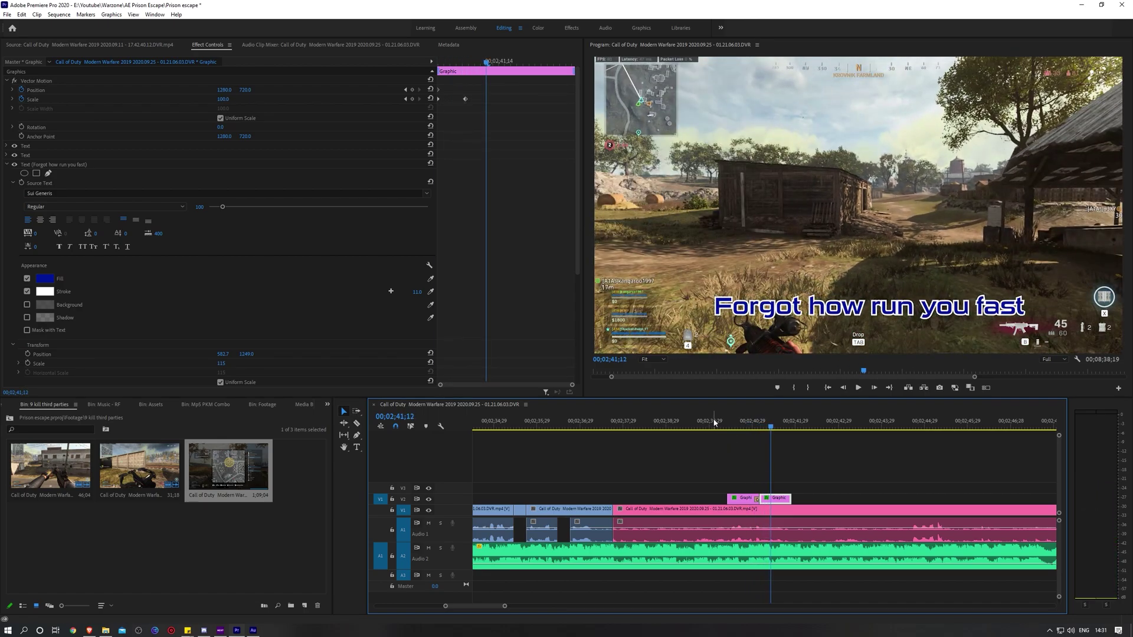
click(715, 422)
key(space)
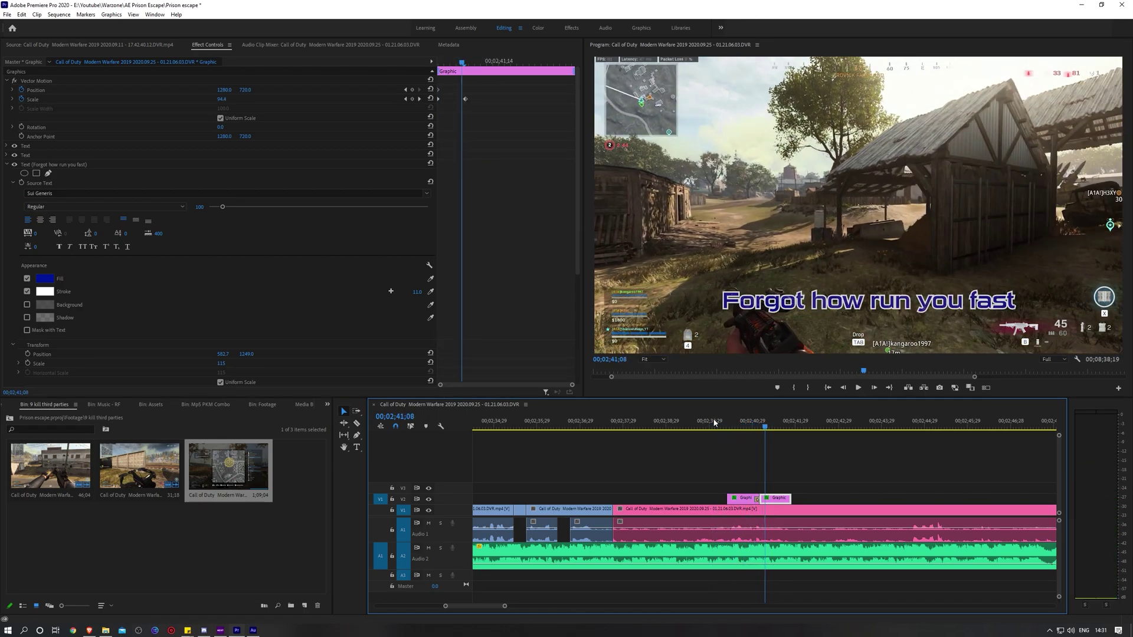
- Replace the second caption's text with "With A SM....."
double_click(793, 309)
text(W)
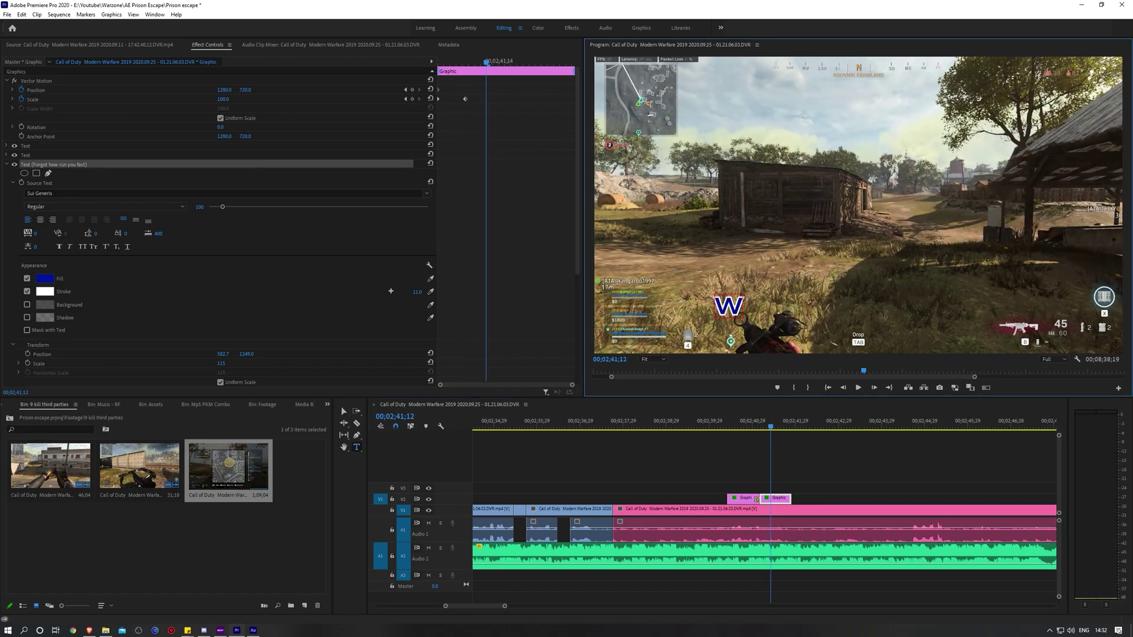
text(ith A)
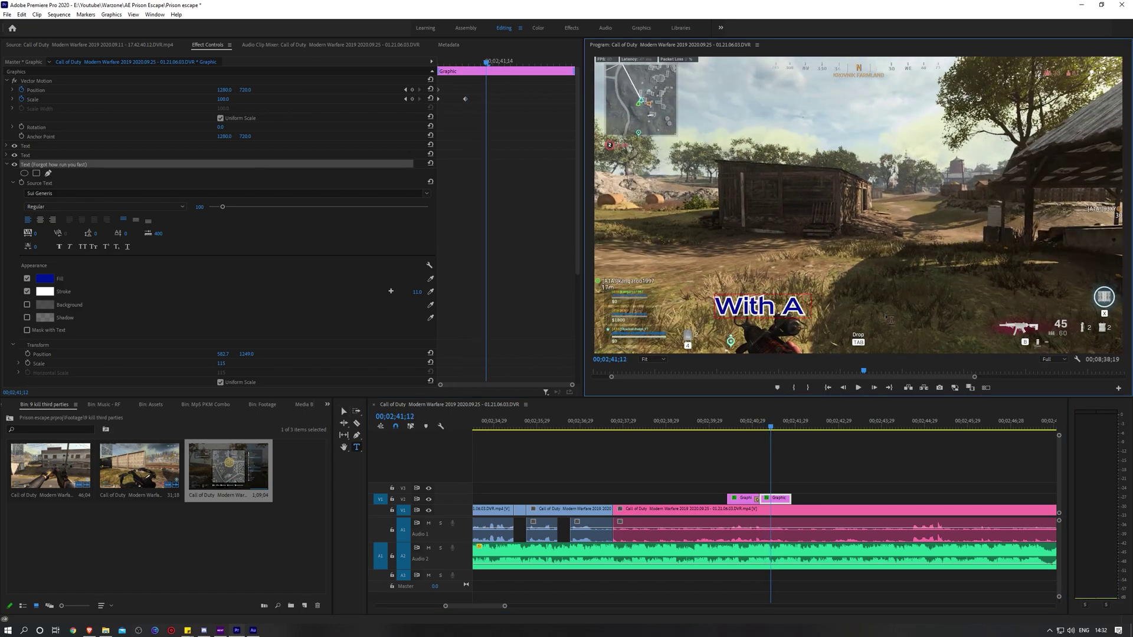
text( SM)
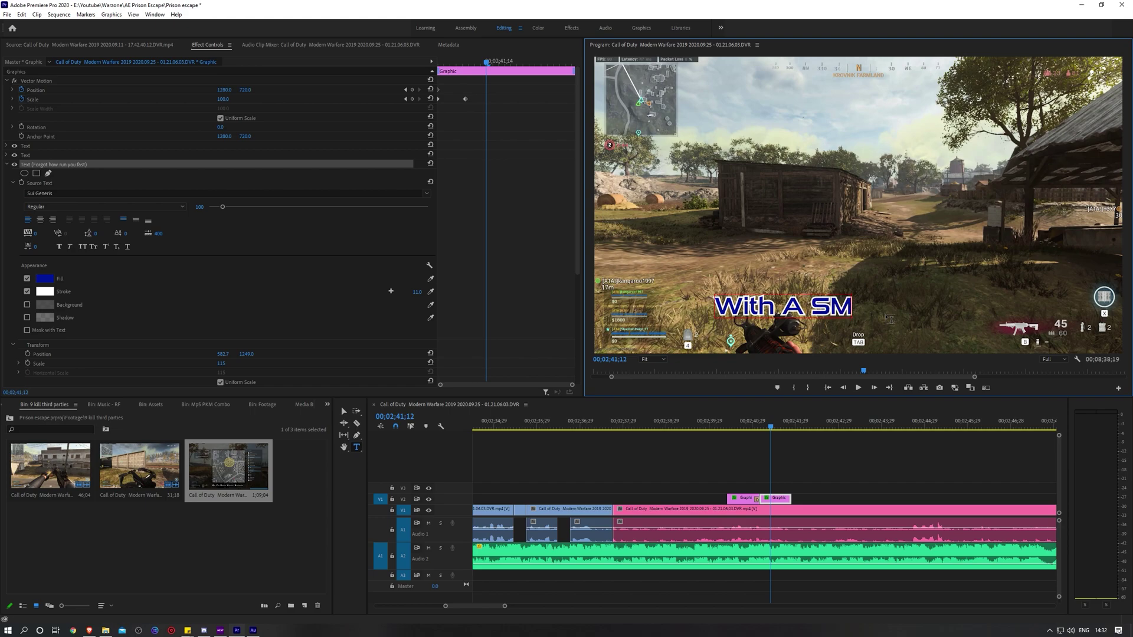
text(.....)
- Remove the position keyframes from the second caption and move its text to the horizontal centre of the frame
click(22, 91)
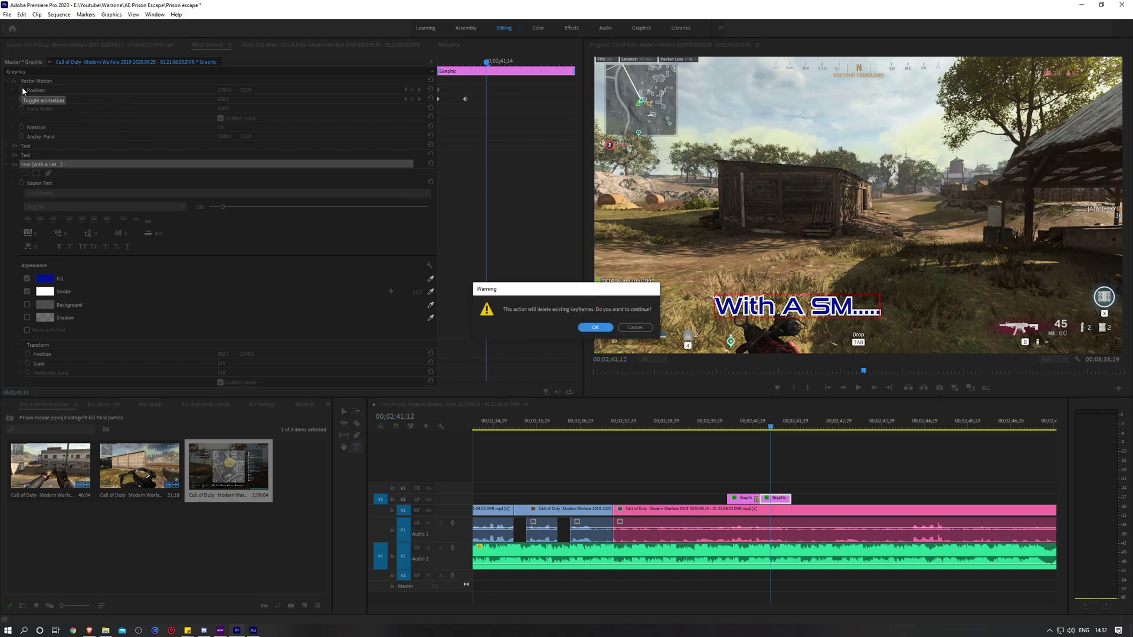
click(595, 327)
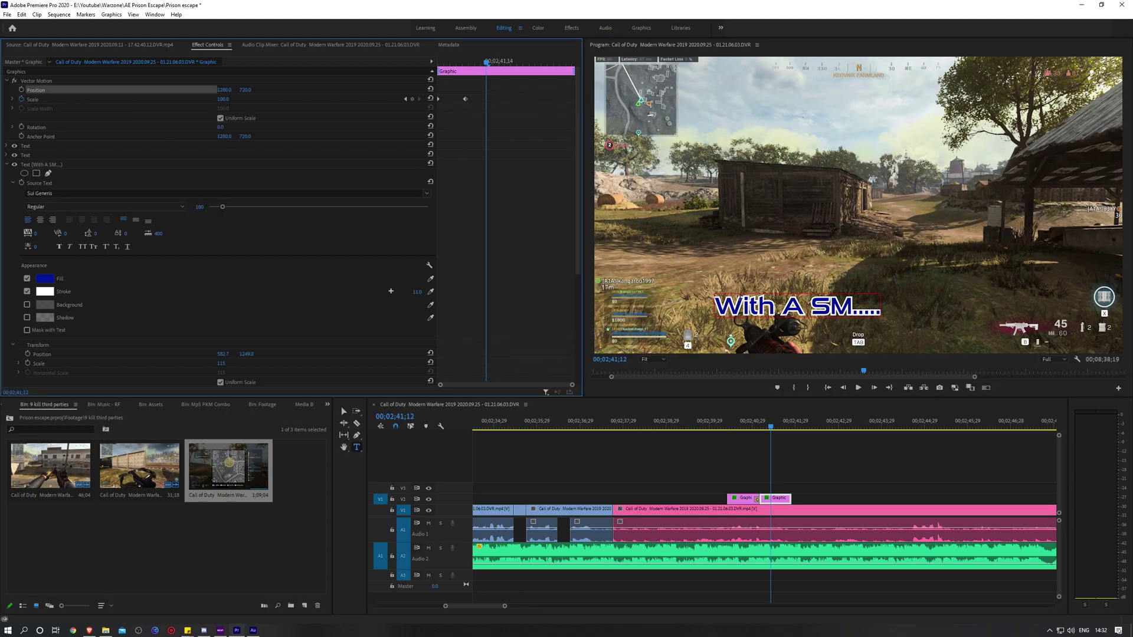
drag(733, 316, 801, 307)
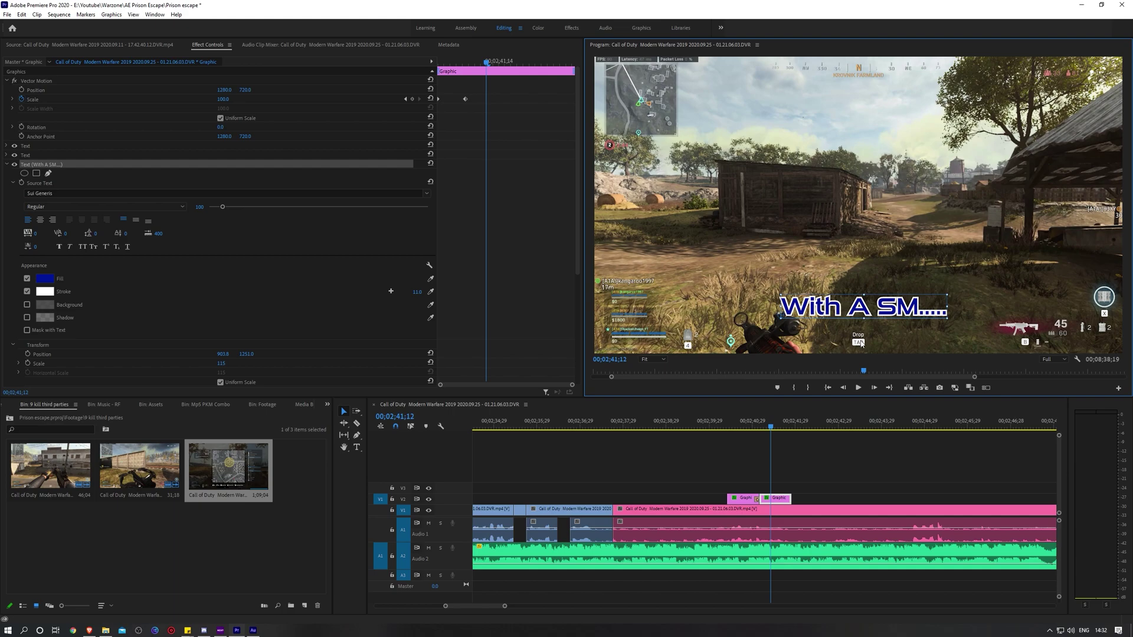
- Apply the default transition to the second caption's end, shorten it to 4 frames, and play the captions back
right_click(791, 501)
click(818, 557)
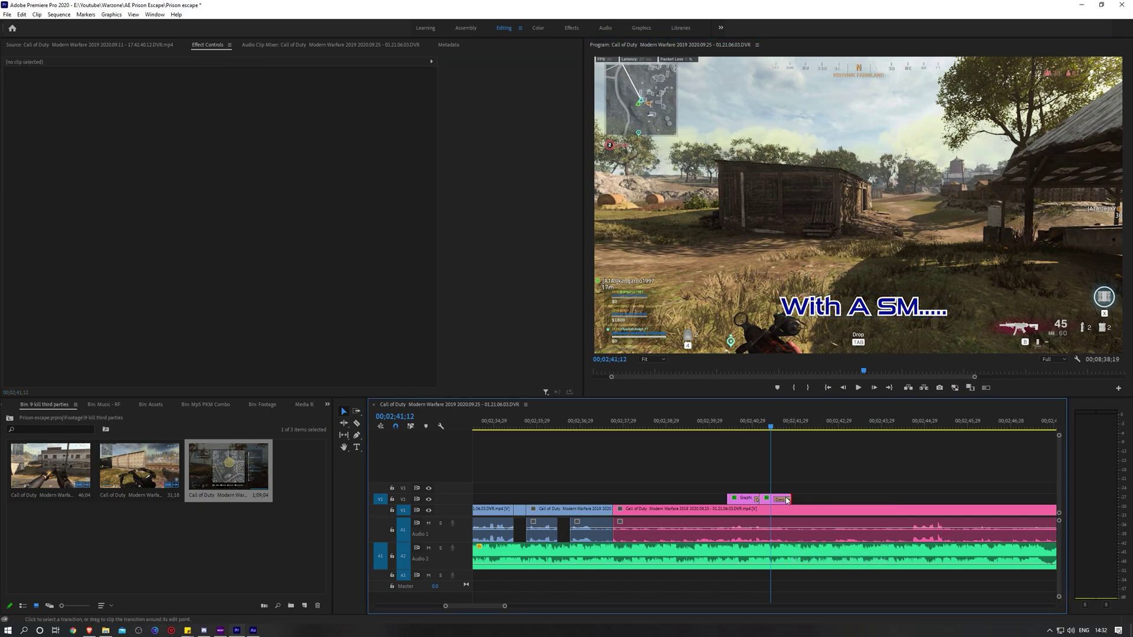
drag(780, 499, 788, 499)
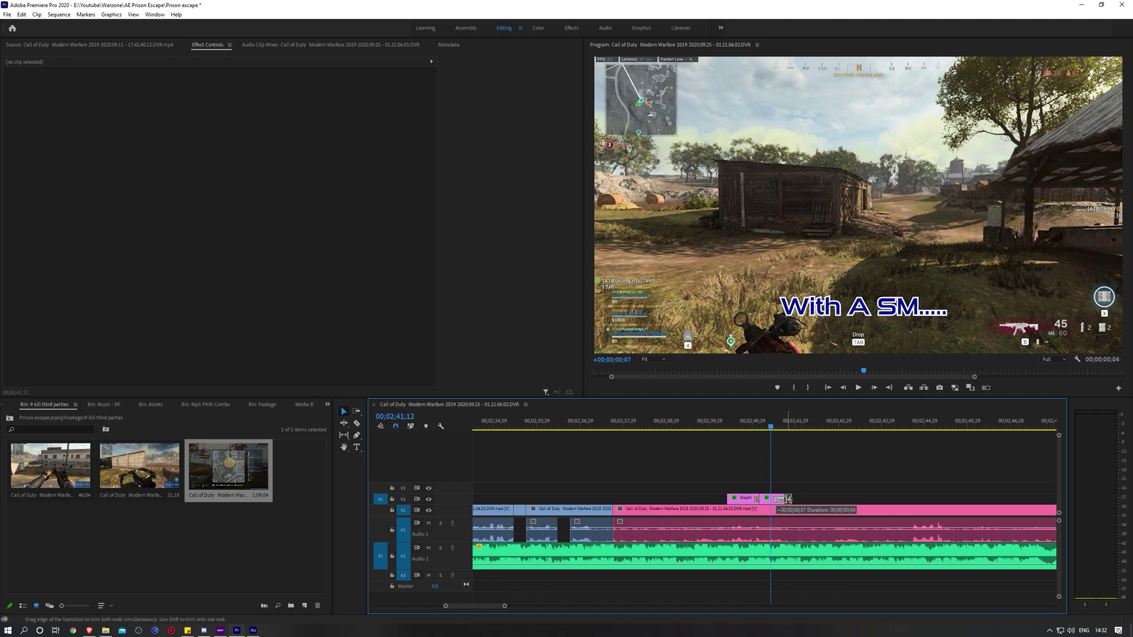
click(721, 425)
key(space)
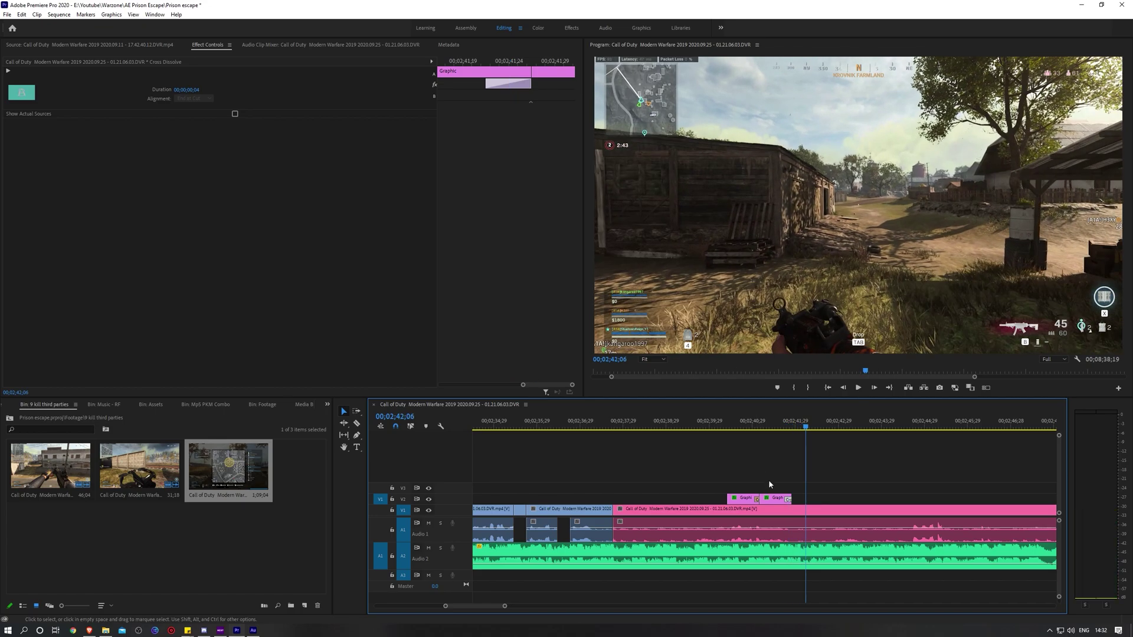
- Play the speech to find where it ends and extend the "With A SM....." caption clip to about 00;02;42;25
drag(788, 500, 804, 499)
click(780, 423)
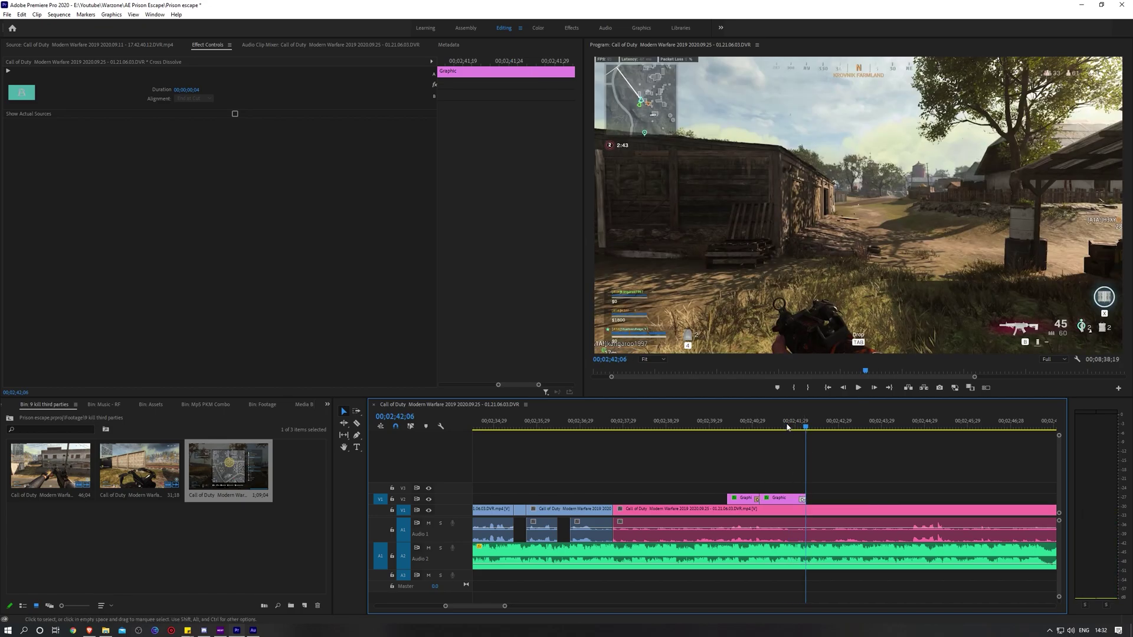
key(space)
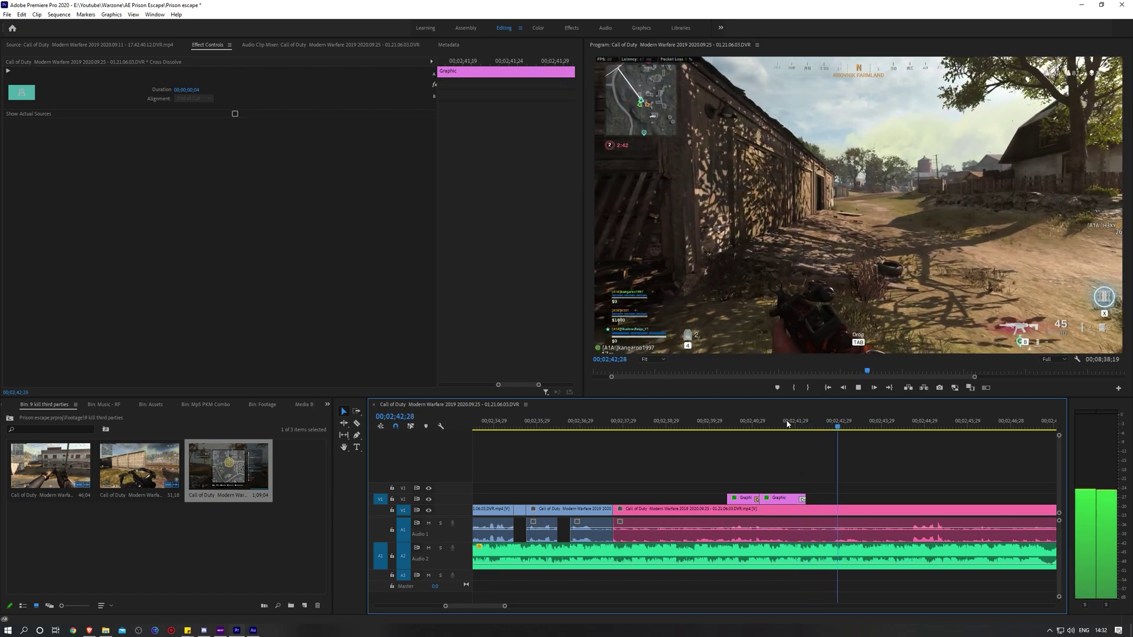
key(space)
key(Left)
key(Left)
key(Left)
key(Left)
key(Left)
key(Left)
key(Left)
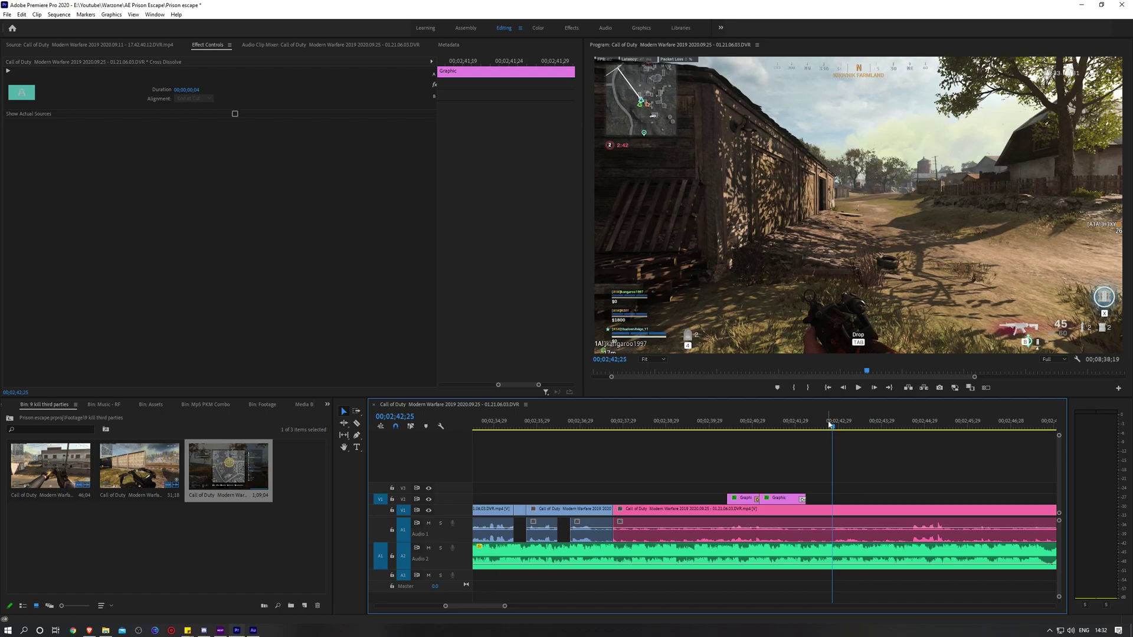
drag(805, 499, 830, 496)
- Play back both captions and the speech right after them to check the timing
click(718, 422)
key(space)
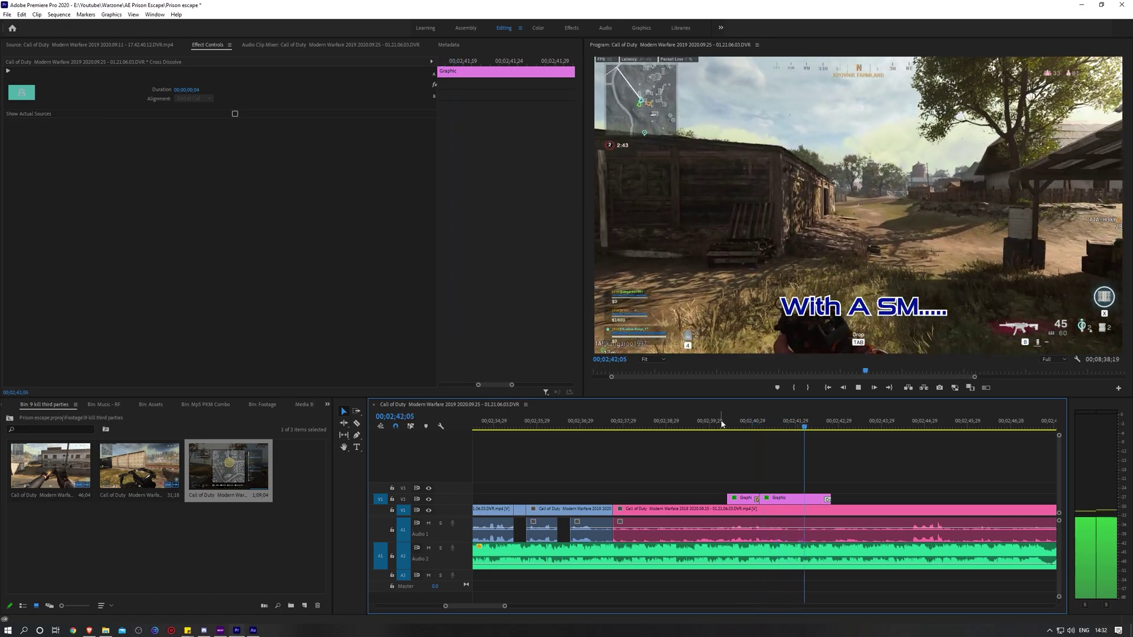
key(space)
drag(834, 430, 825, 429)
key(space)
key(space)
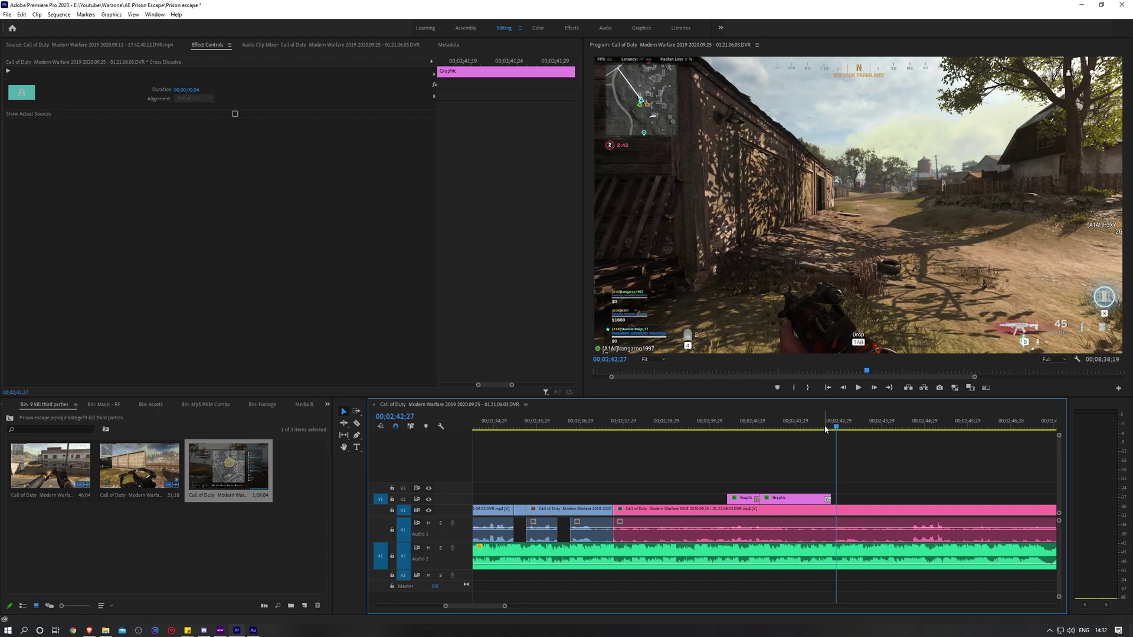
- Place a duplicate of the first caption directly after the second one and remove the duplicate's position keyframes
click(745, 502)
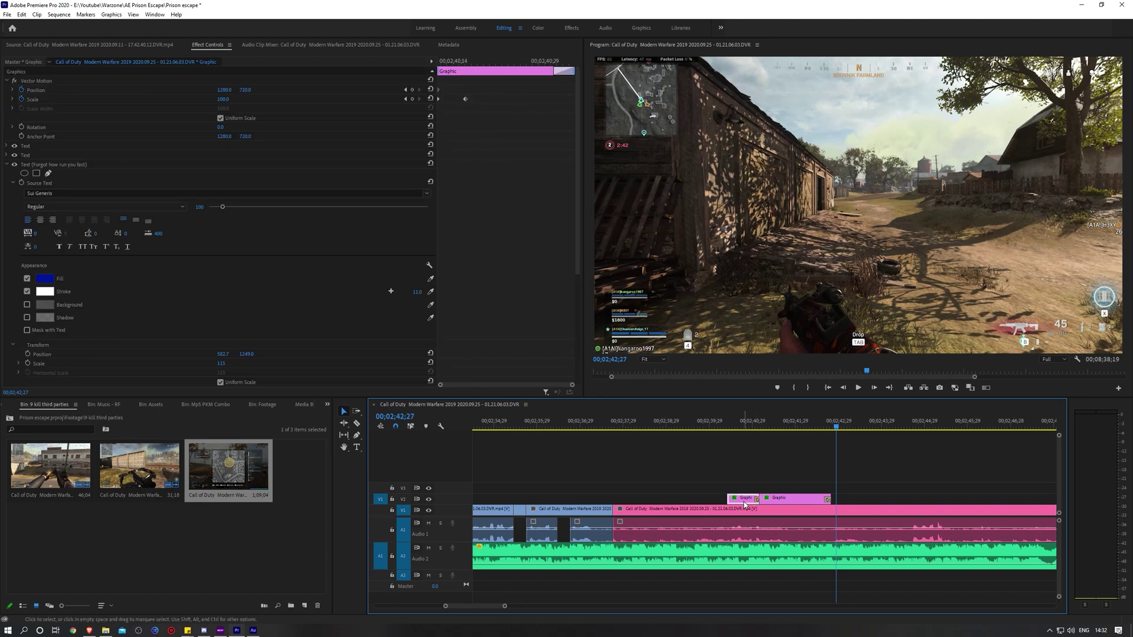
drag(745, 503, 850, 501)
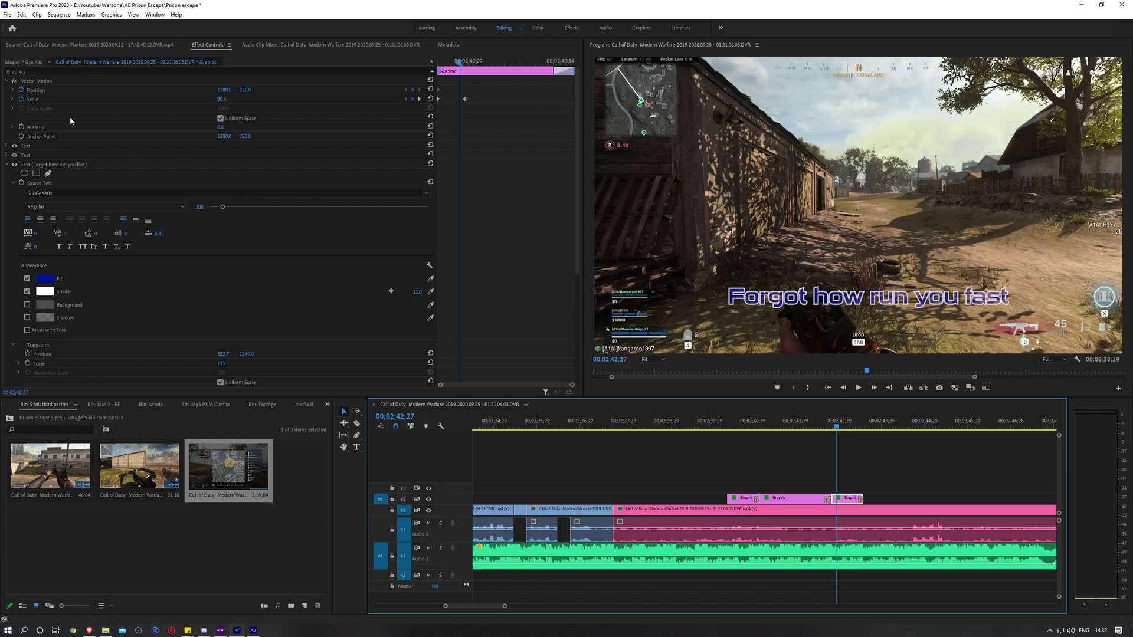
click(21, 91)
click(595, 327)
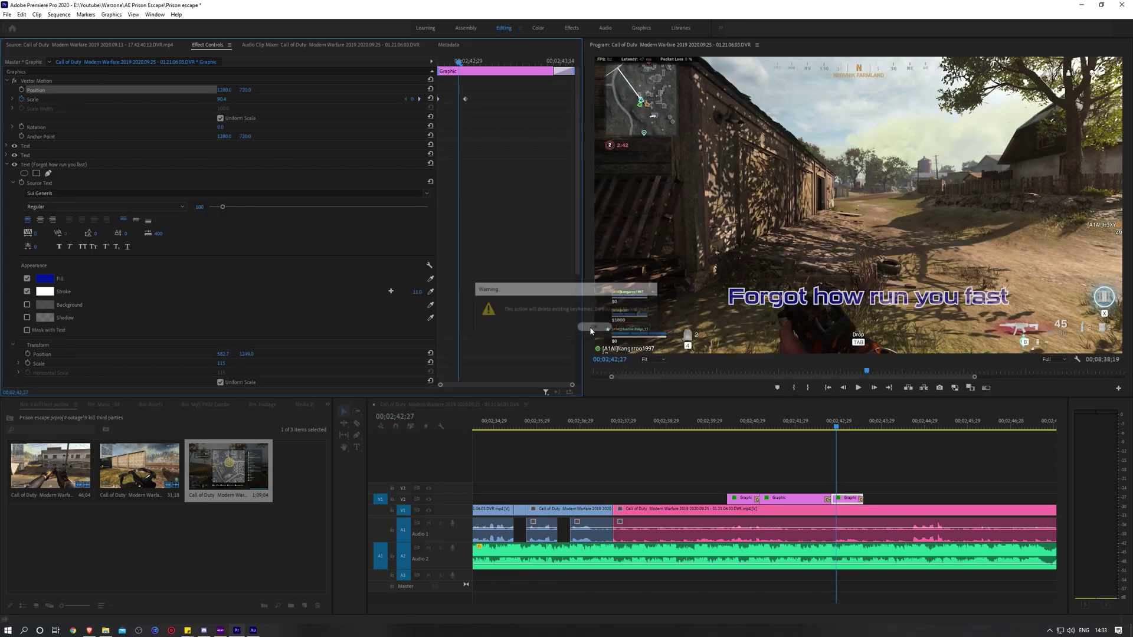
- Replace the third caption's text with "GEEEE" and move it to the lower centre of the frame, over the Drop prompt
double_click(844, 307)
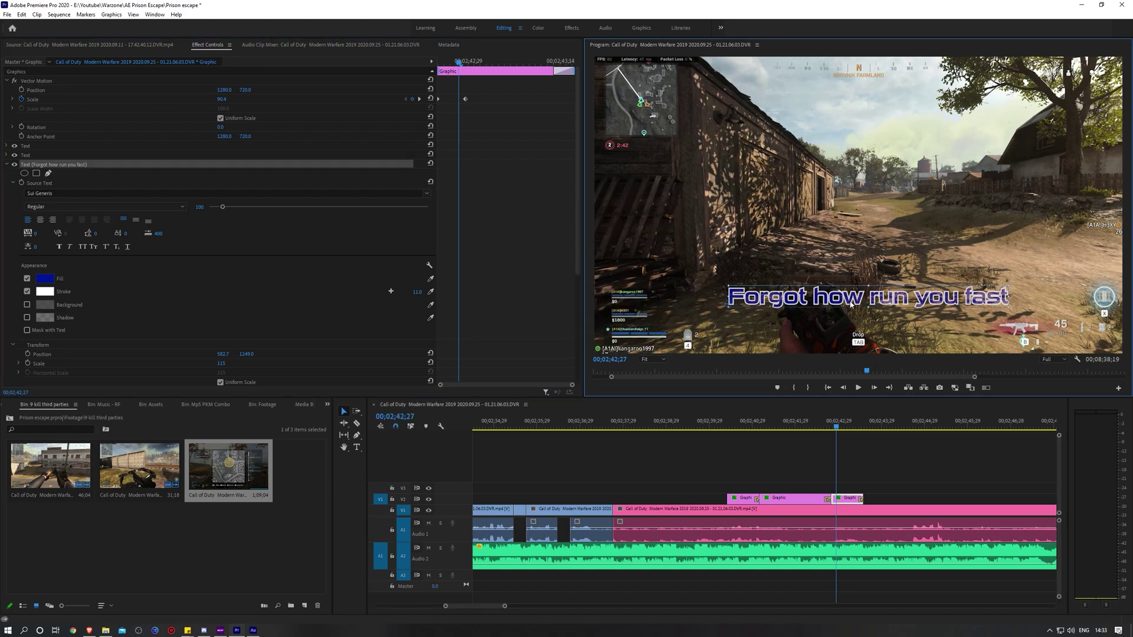
text(G)
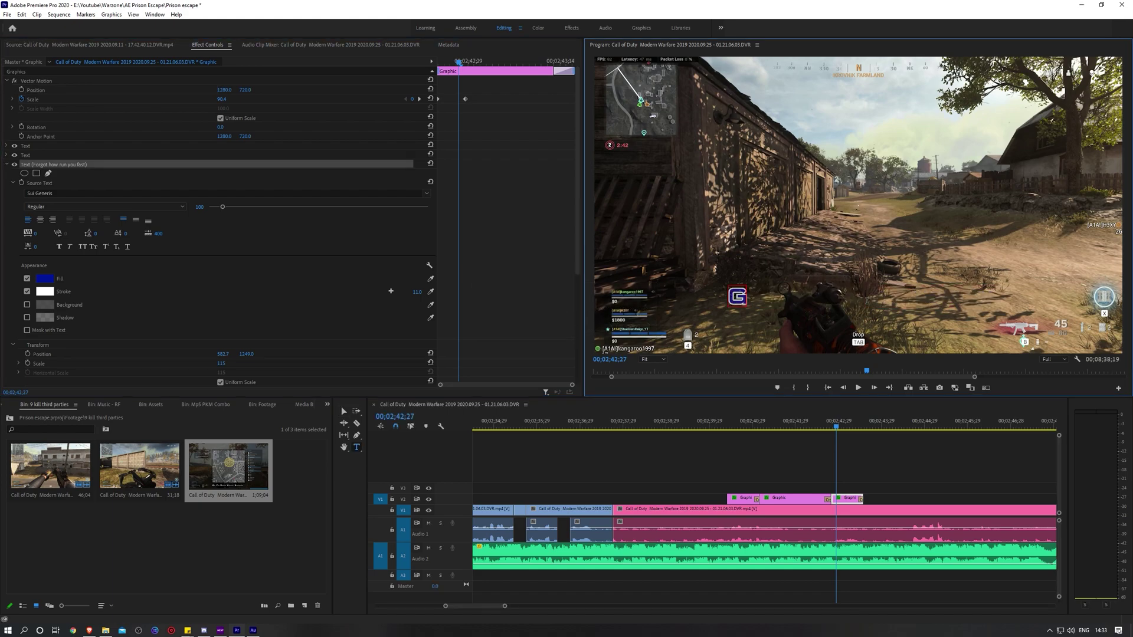
text(EEEE)
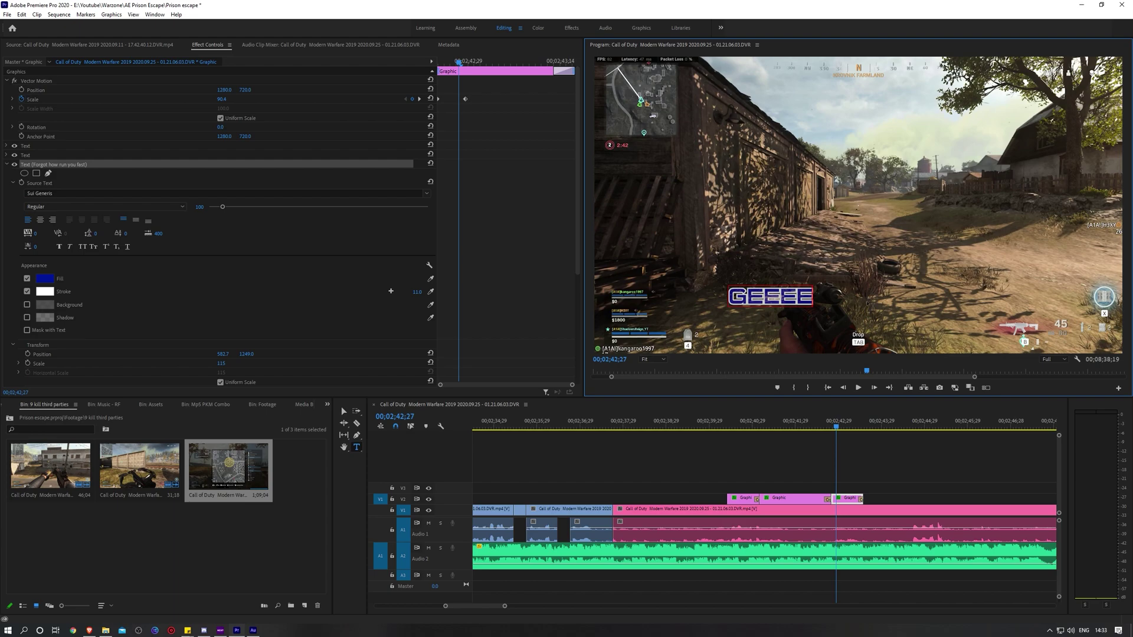
drag(765, 301, 808, 302)
click(808, 302)
click(344, 412)
drag(746, 299, 836, 322)
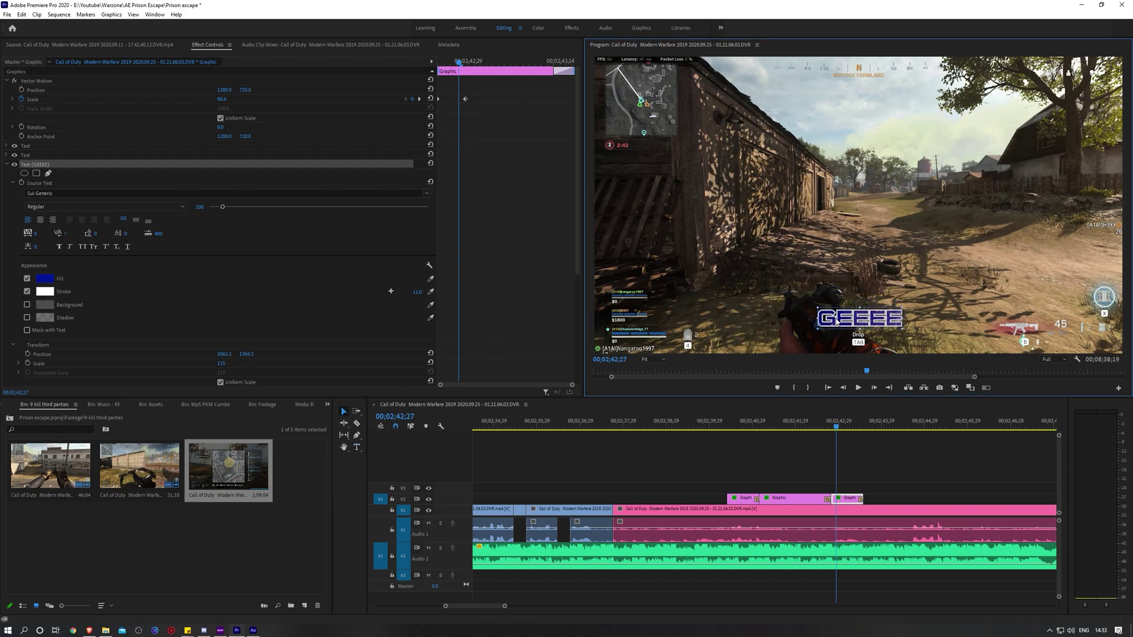
- Play back the three captions and move the "GEEEE" text slightly up
drag(823, 422, 717, 430)
key(space)
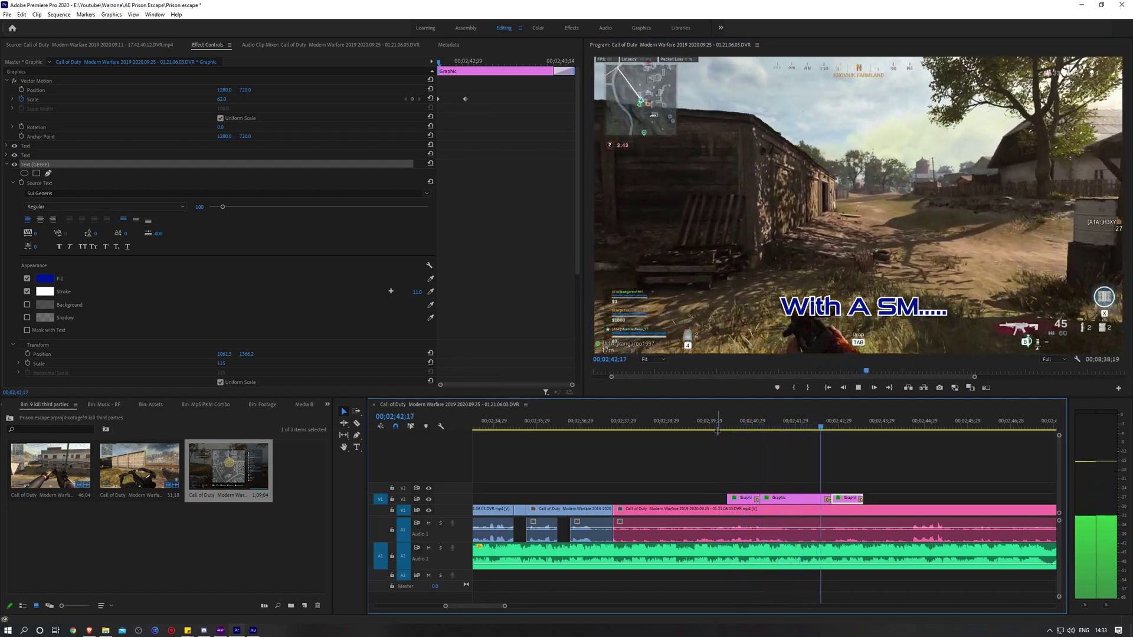
key(space)
click(851, 332)
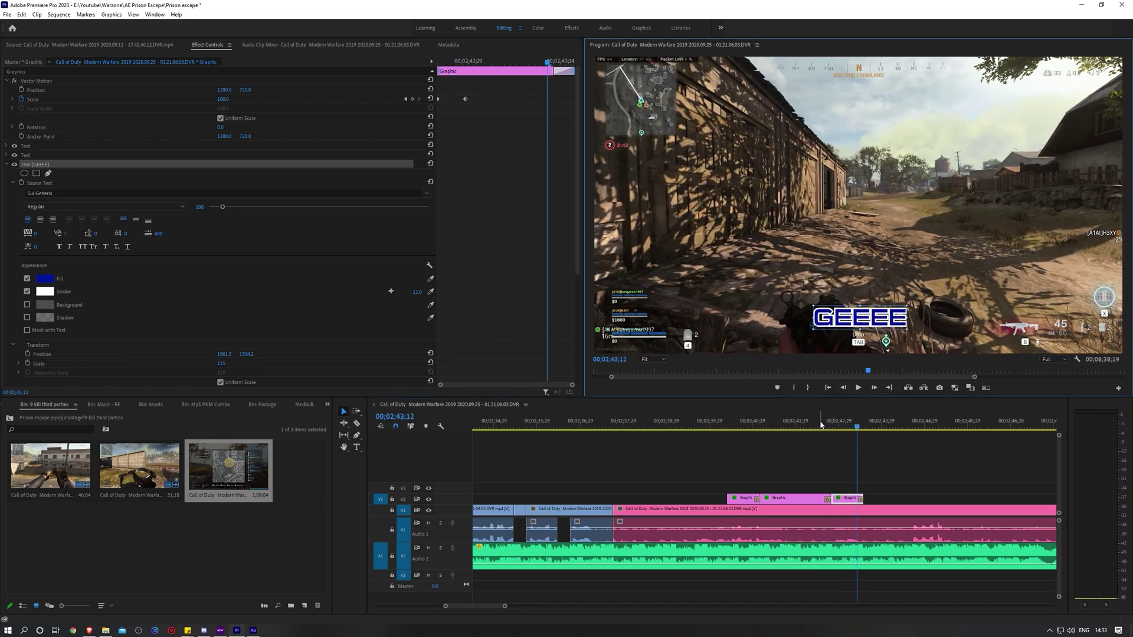
- Play from the first caption through the following speech to check the timing and find the next line to caption
click(728, 427)
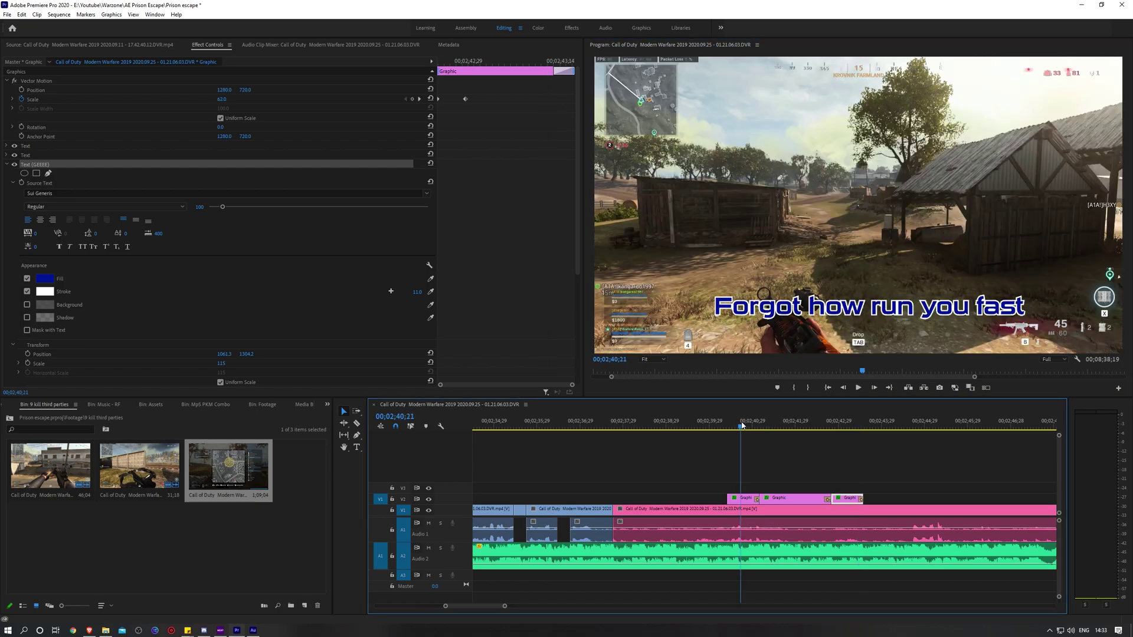
key(space)
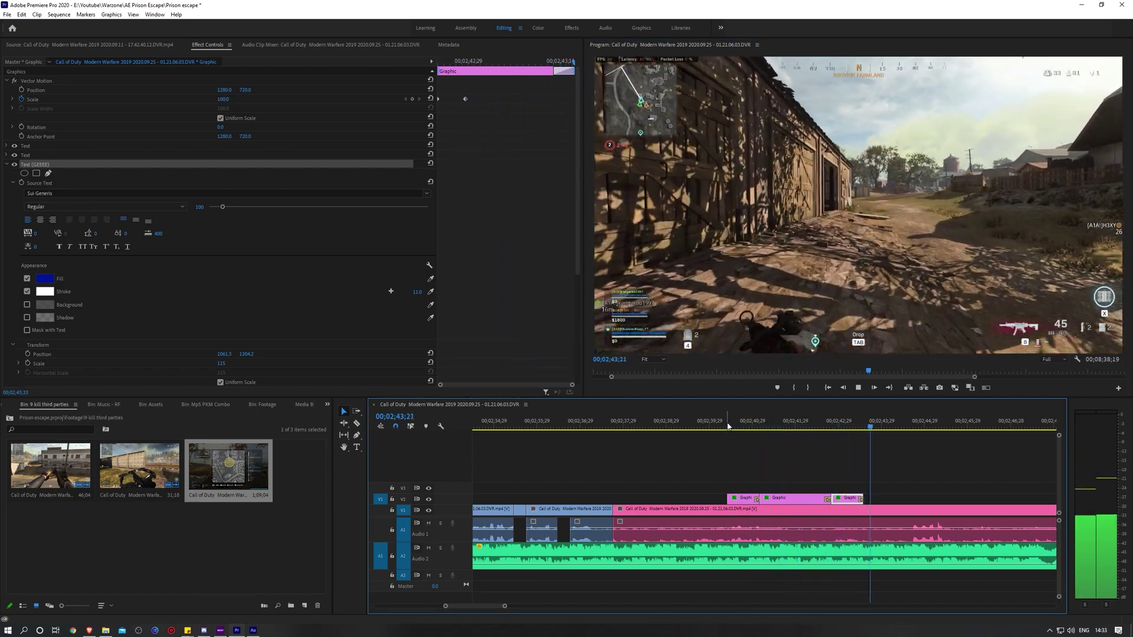
key(space)
key(space)
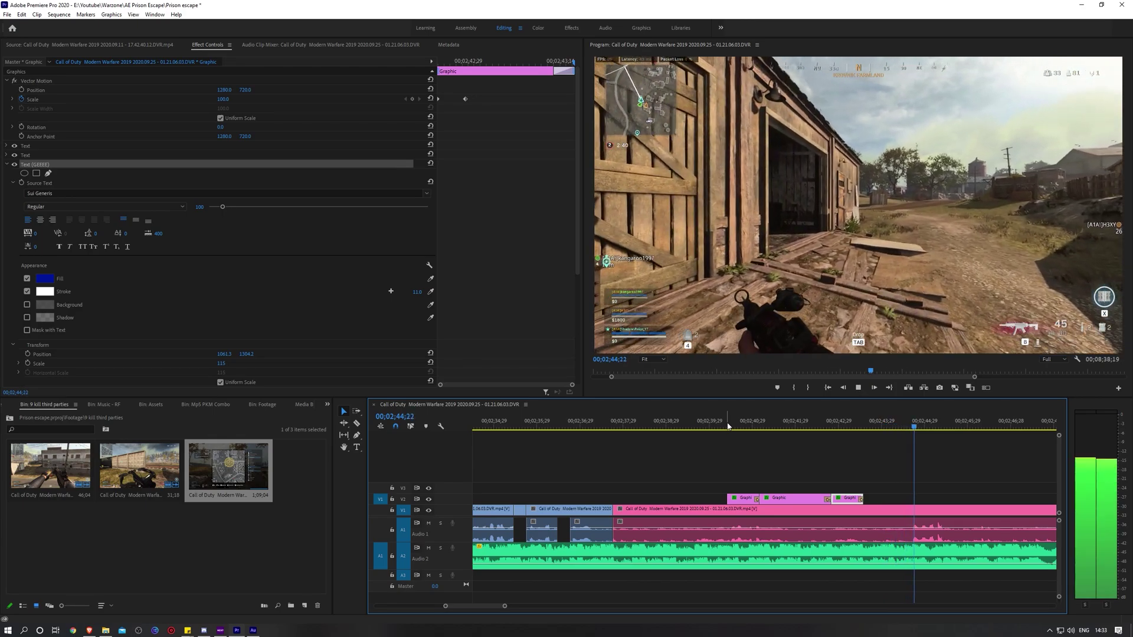
key(space)
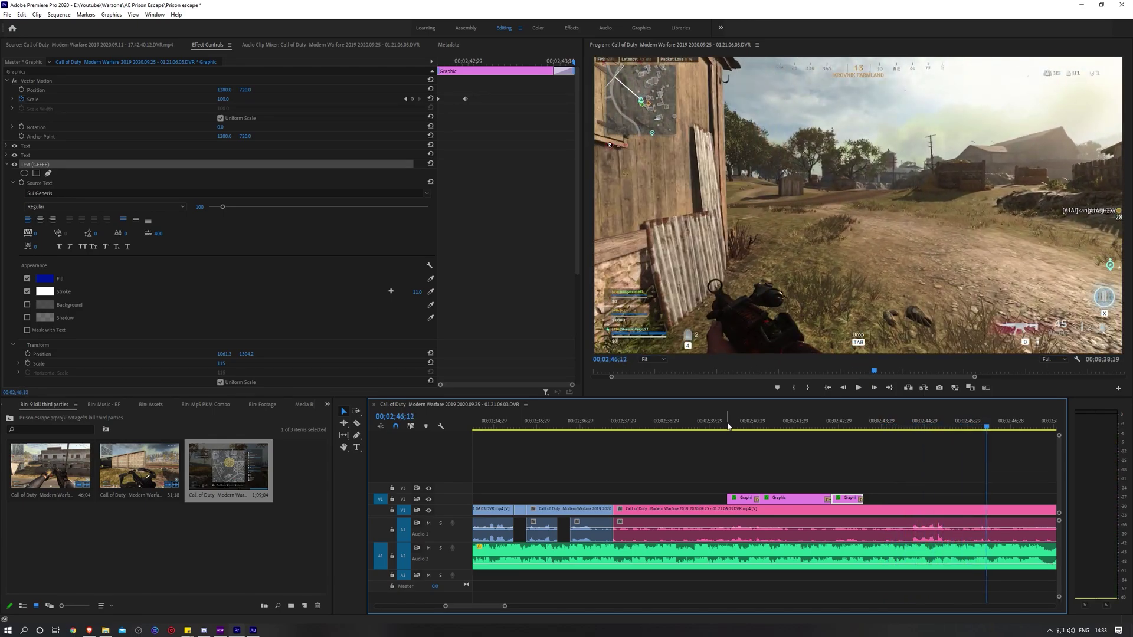
- Place a duplicate of the "GEEEE" caption clip at the start of the next spoken line, at 00;02;45;29
key(space)
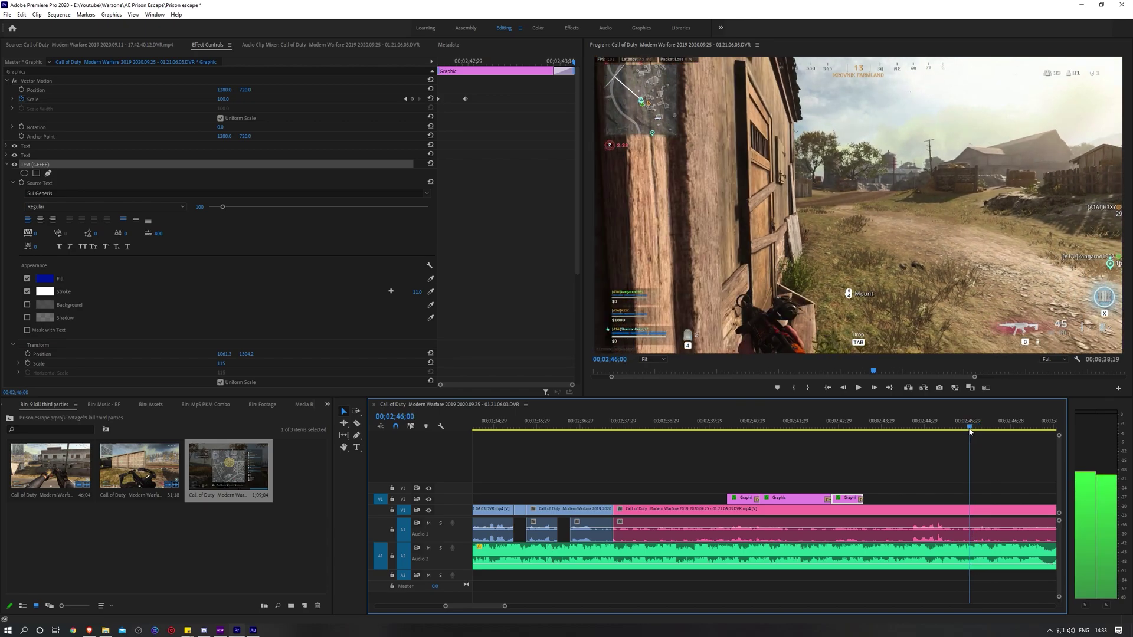
click(970, 431)
click(970, 431)
click(968, 429)
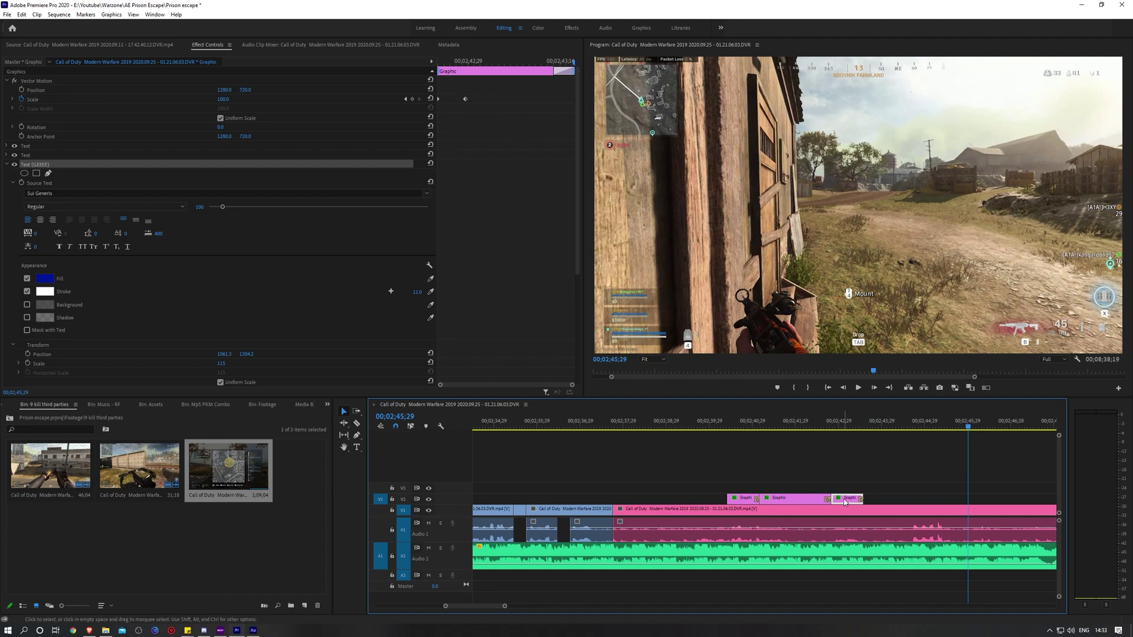
drag(845, 503, 979, 500)
- Replace the fourth caption's text with "Shut Up Roo..." and shift it sideways to sit centred above the Drop prompt
click(979, 425)
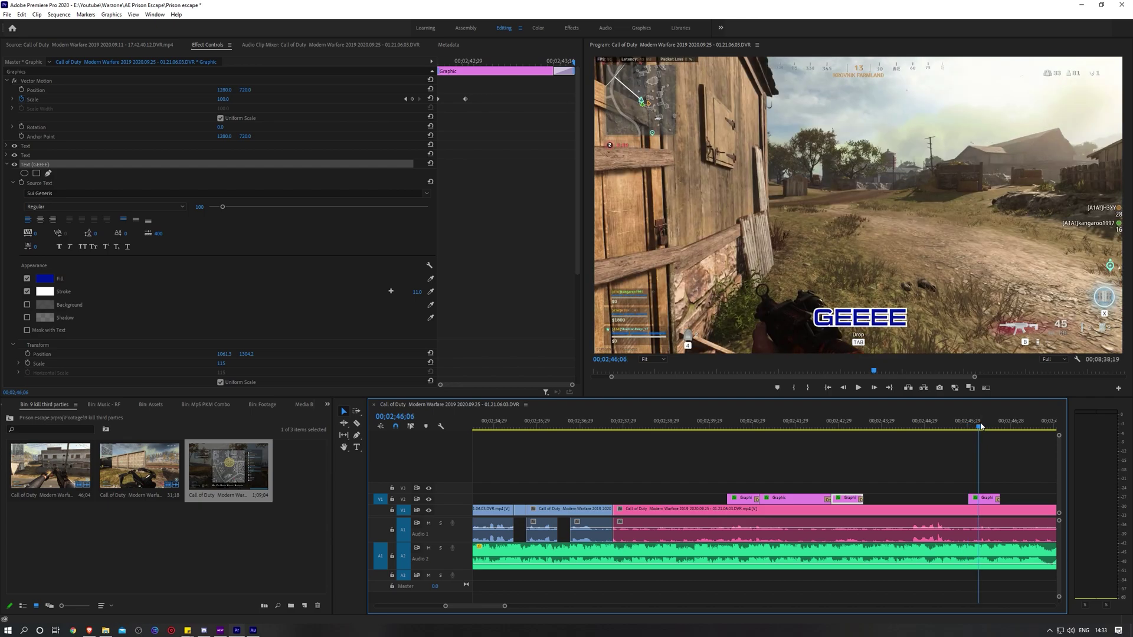
double_click(850, 319)
text(S)
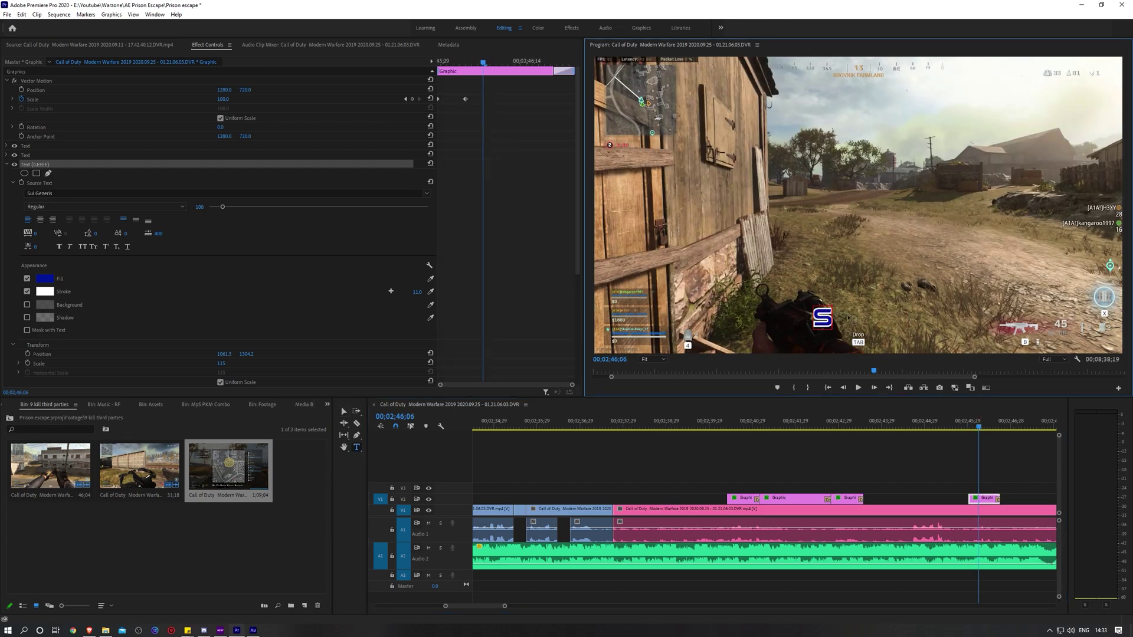
text(hut up)
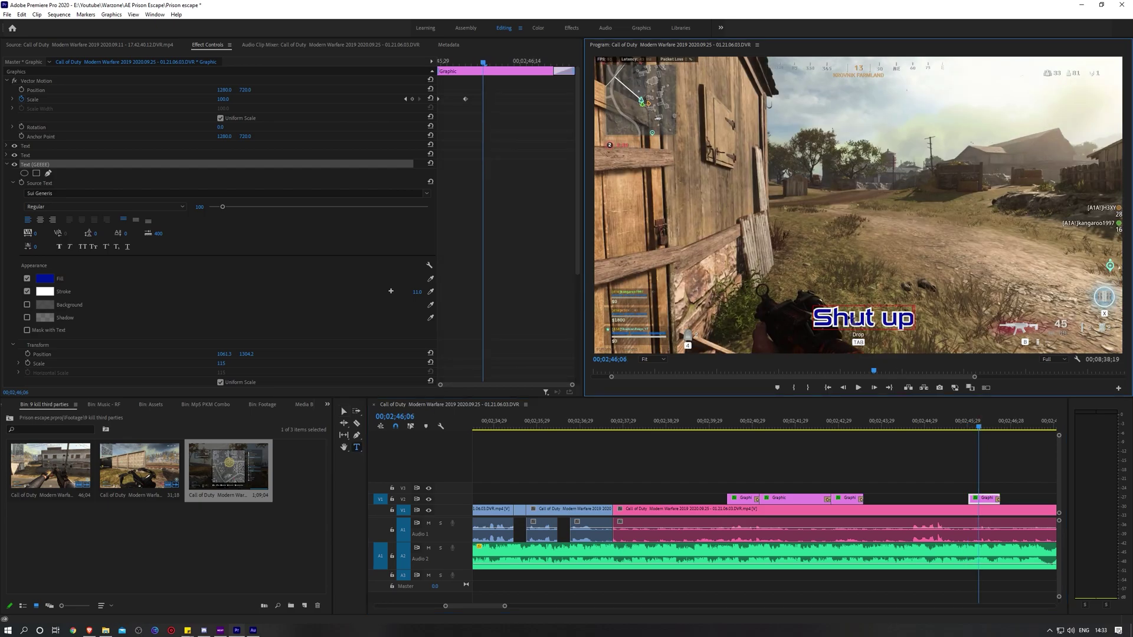
text( Roo...)
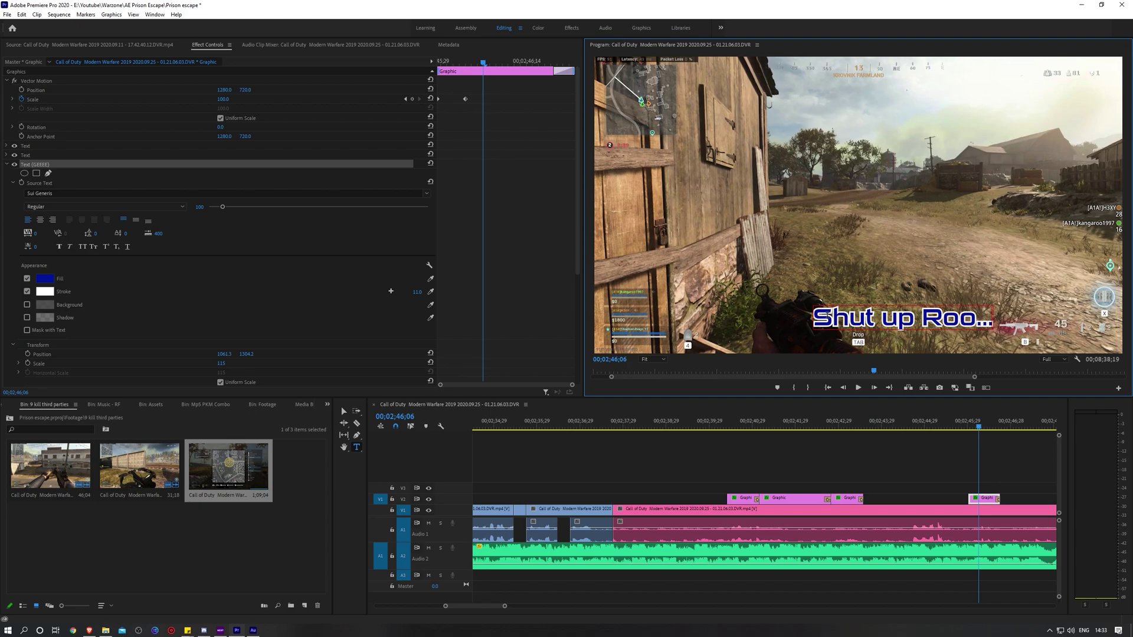
click(897, 317)
key(BackSpace)
text(U)
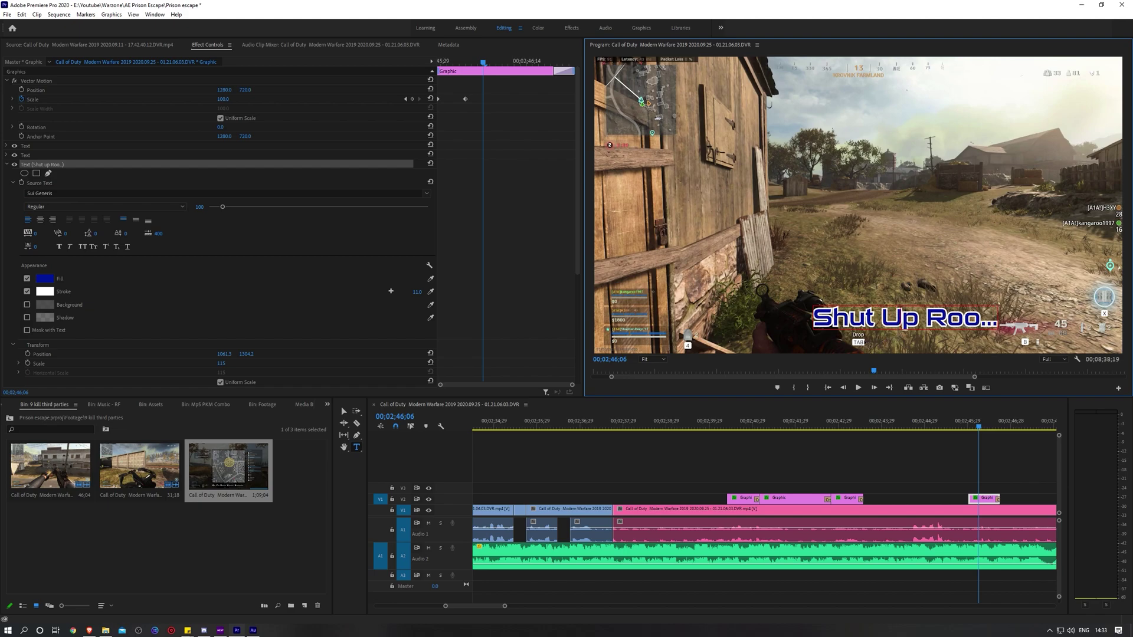
click(343, 412)
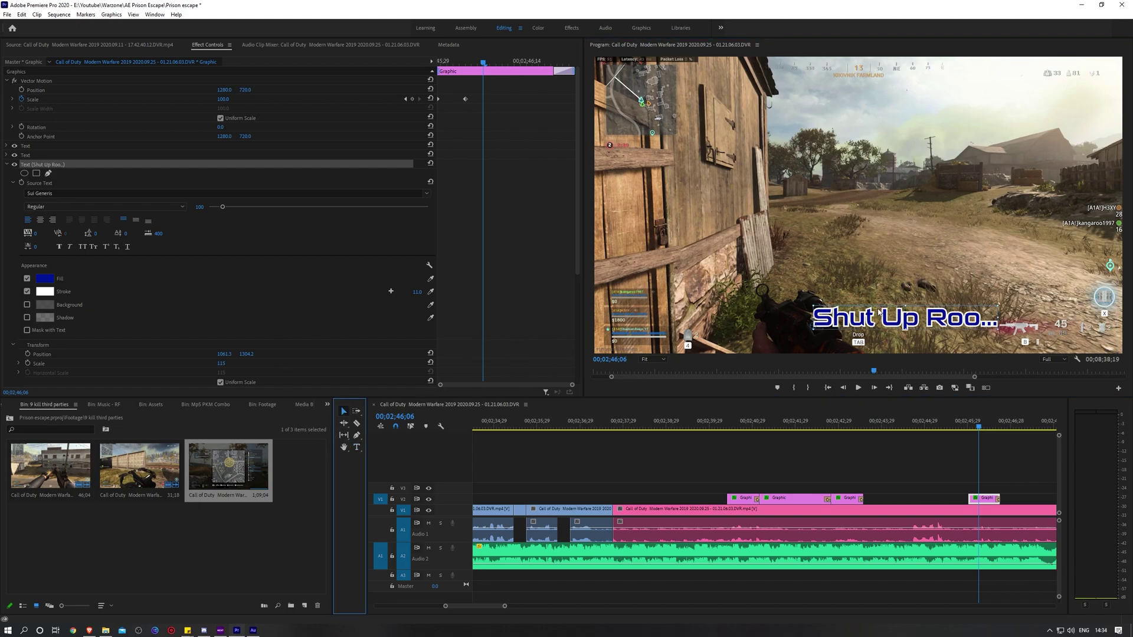
drag(883, 316, 844, 319)
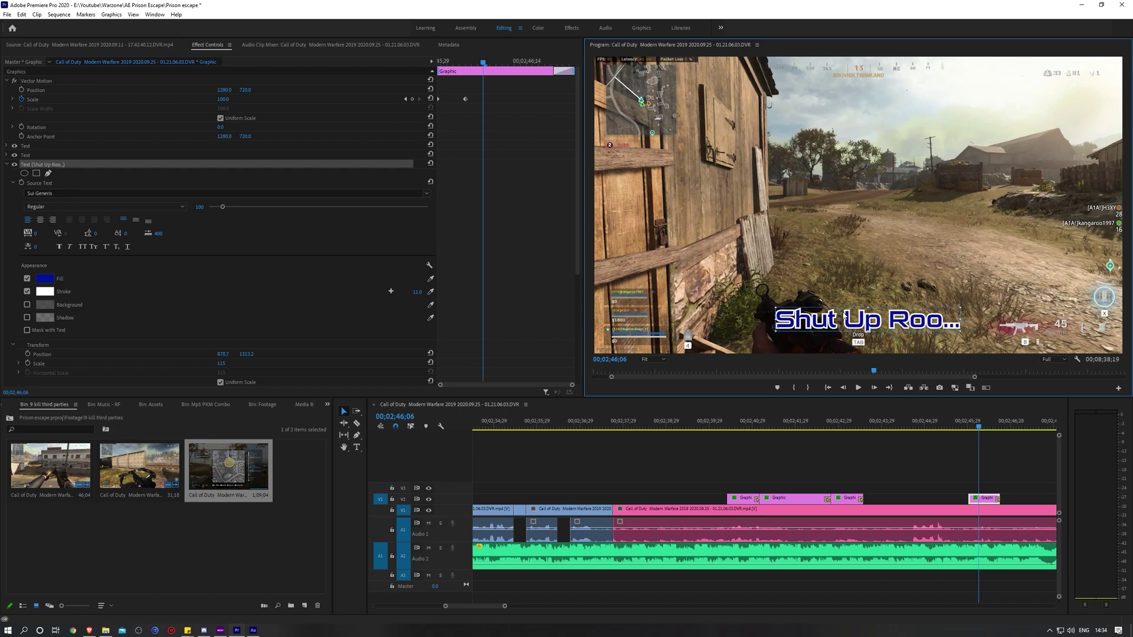
- Play back the sequence from just before the first caption through the fourth to check the timing
click(721, 422)
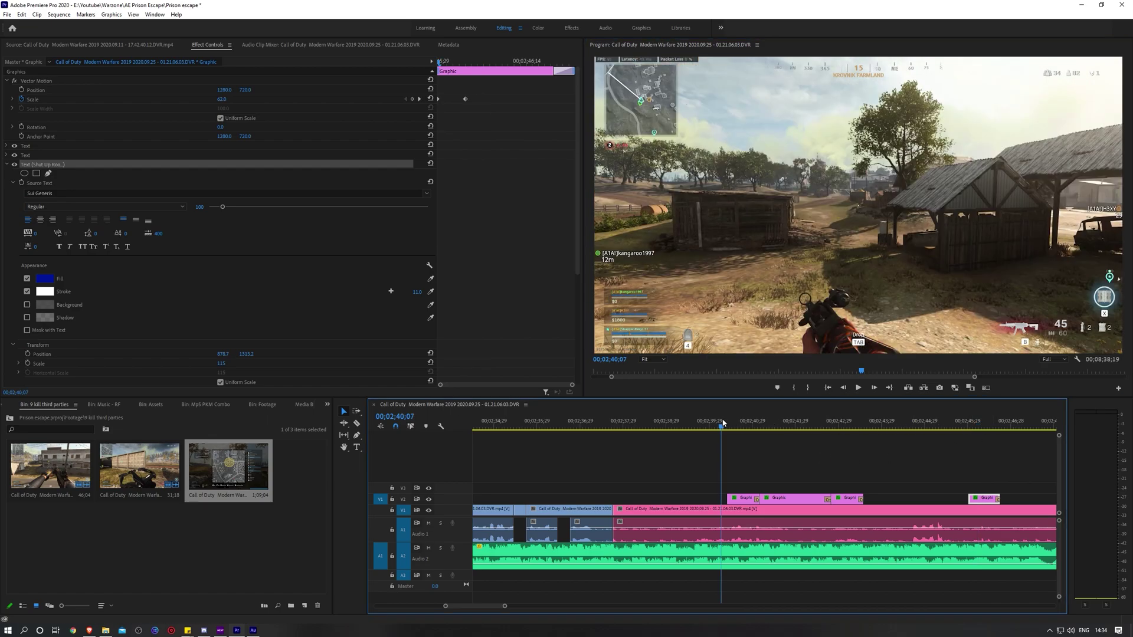
key(space)
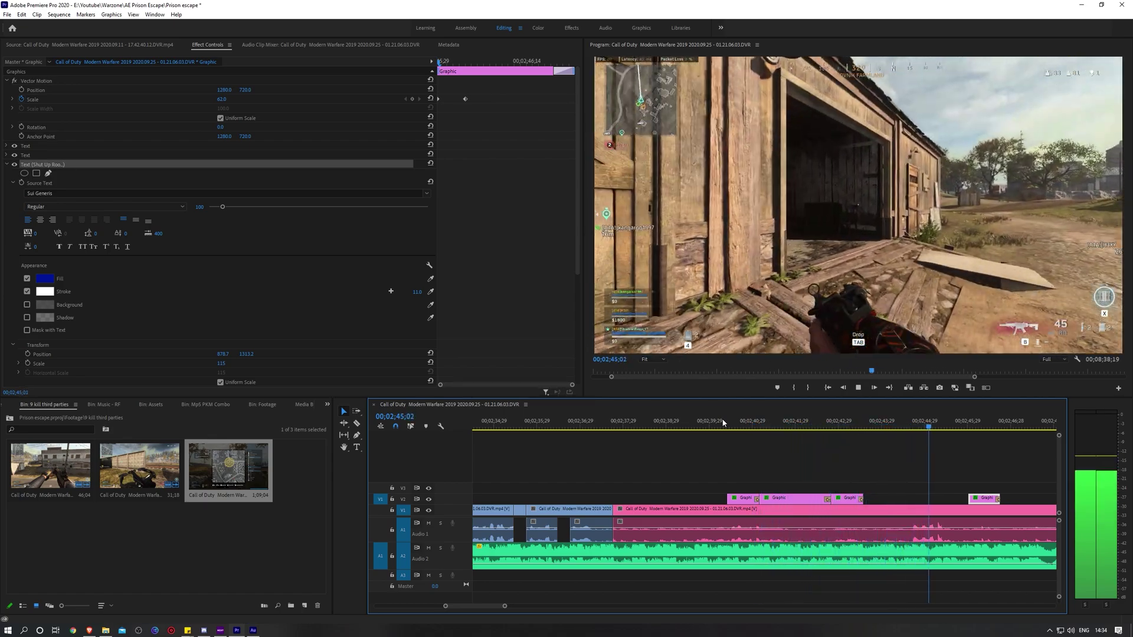
key(space)
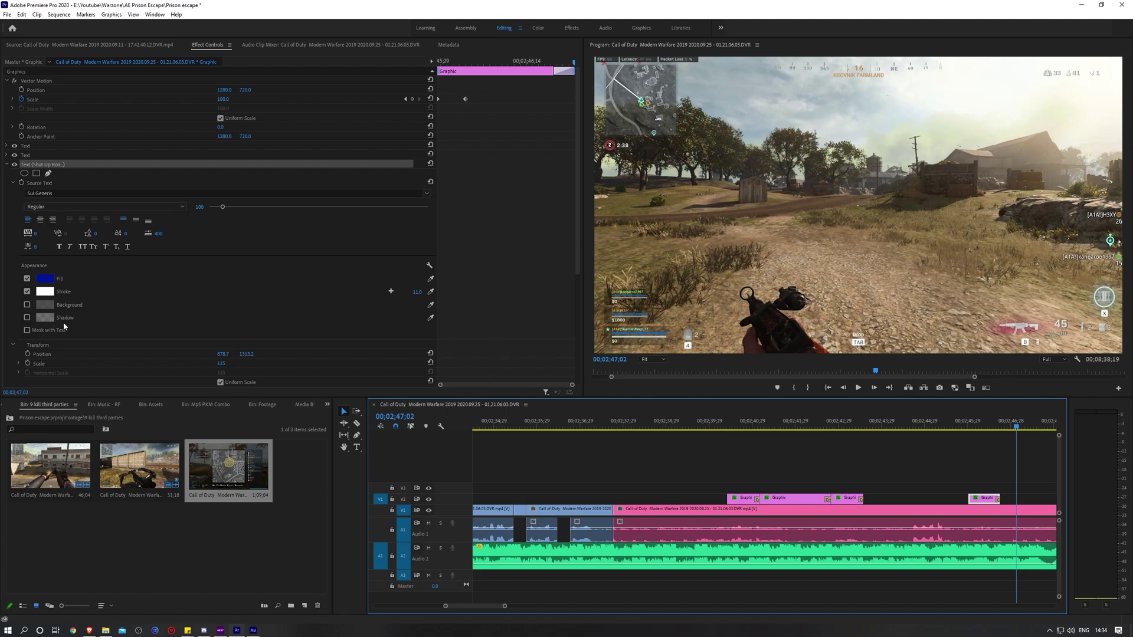
scroll(137, 331, down, 3)
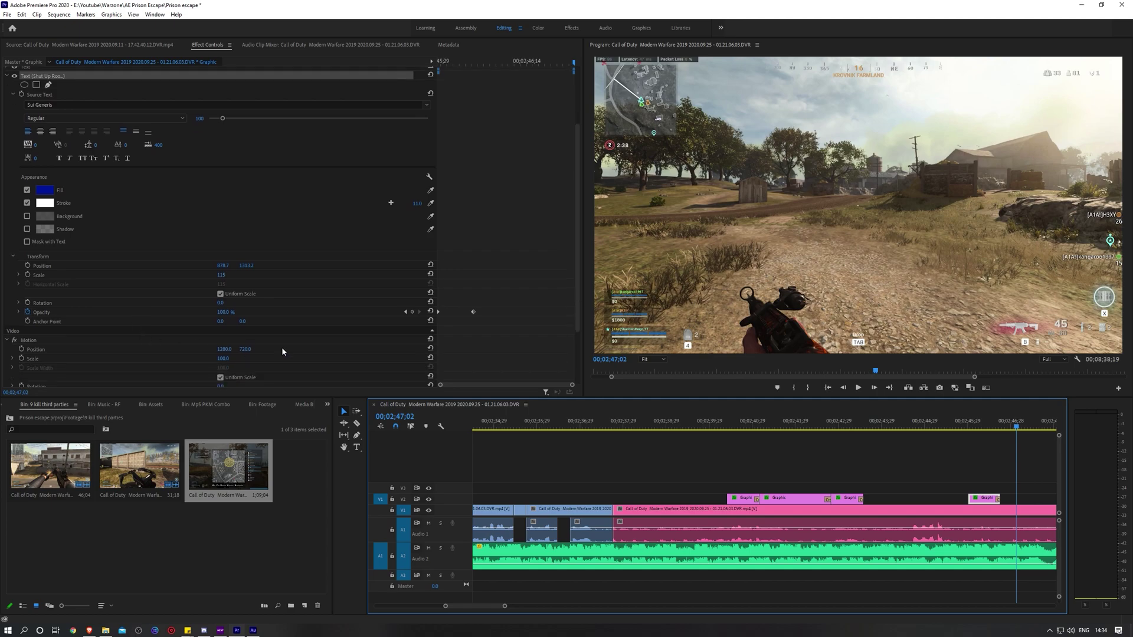
- Label all audio clips between the light green and orange sections of the sequence Green
key(backslash)
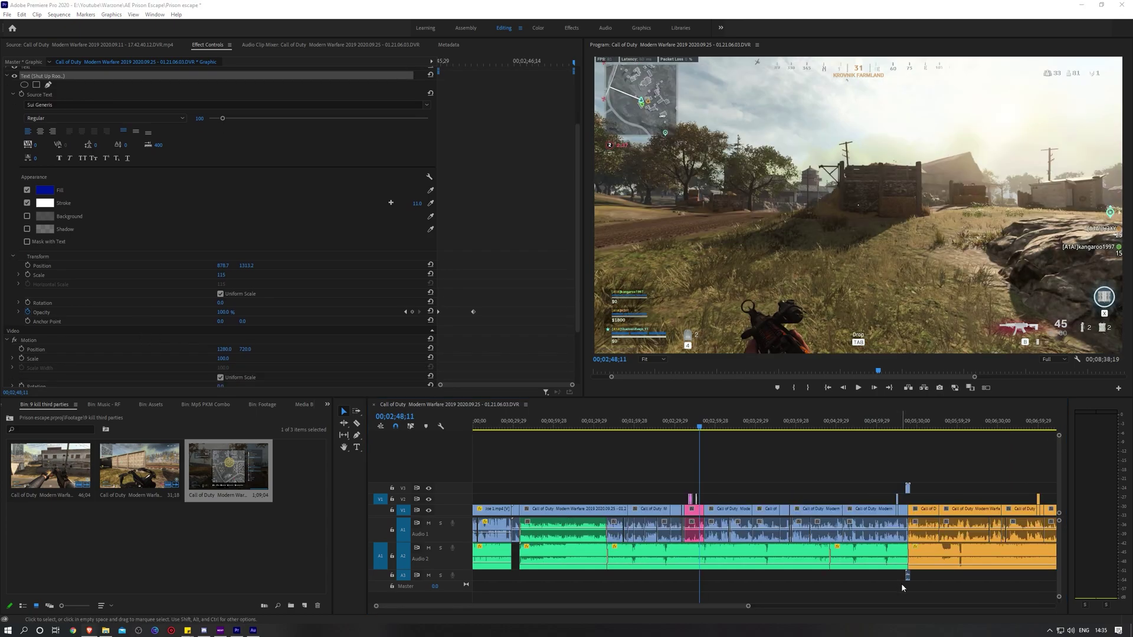
drag(901, 583, 615, 525)
right_click(616, 527)
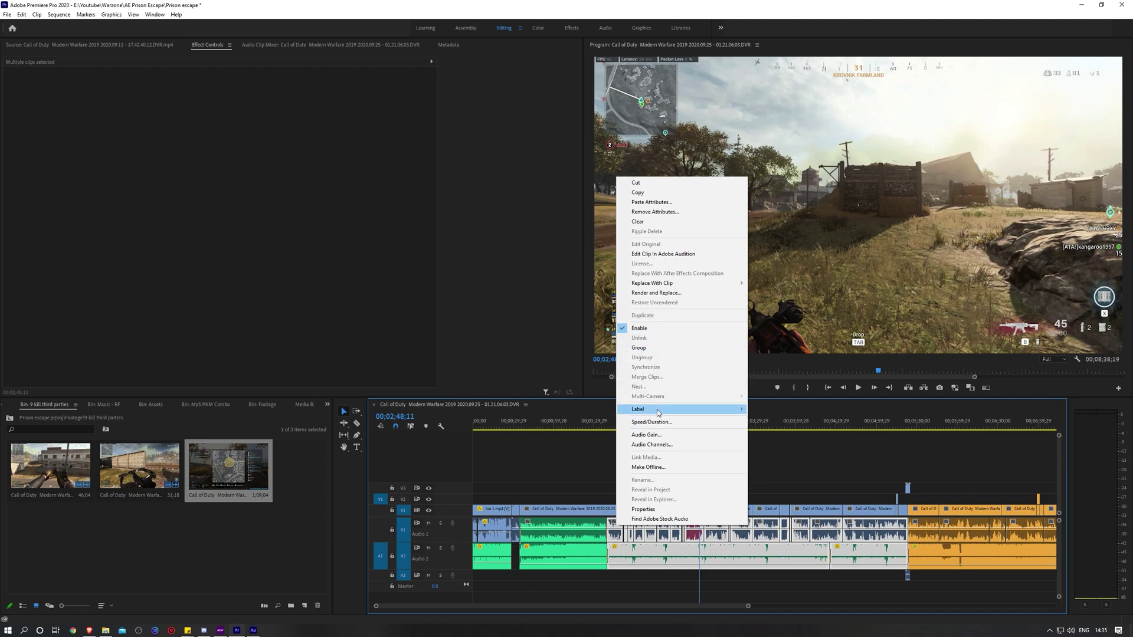
mouse_move(663, 409)
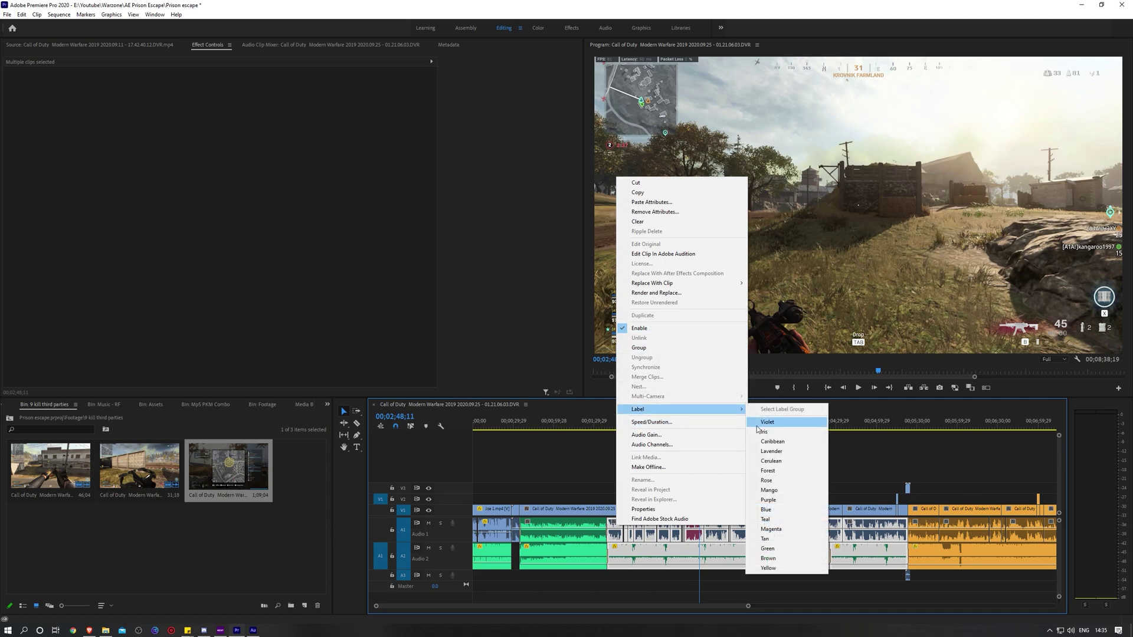
click(780, 549)
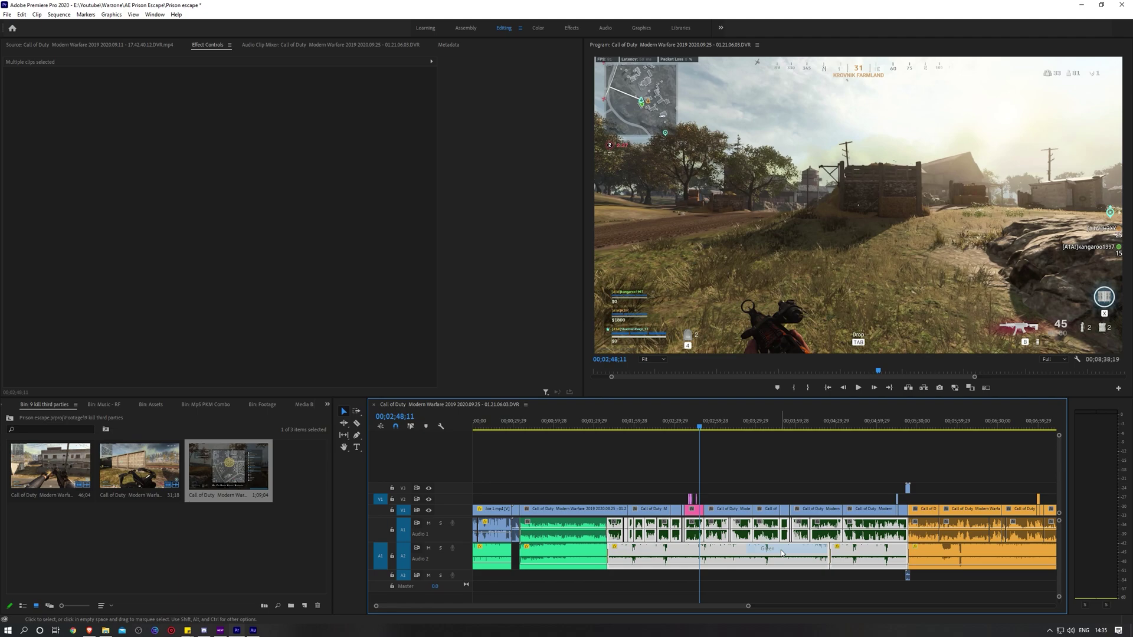
click(636, 589)
- Label the video and caption clips above the green audio section Green as well
drag(641, 471, 907, 517)
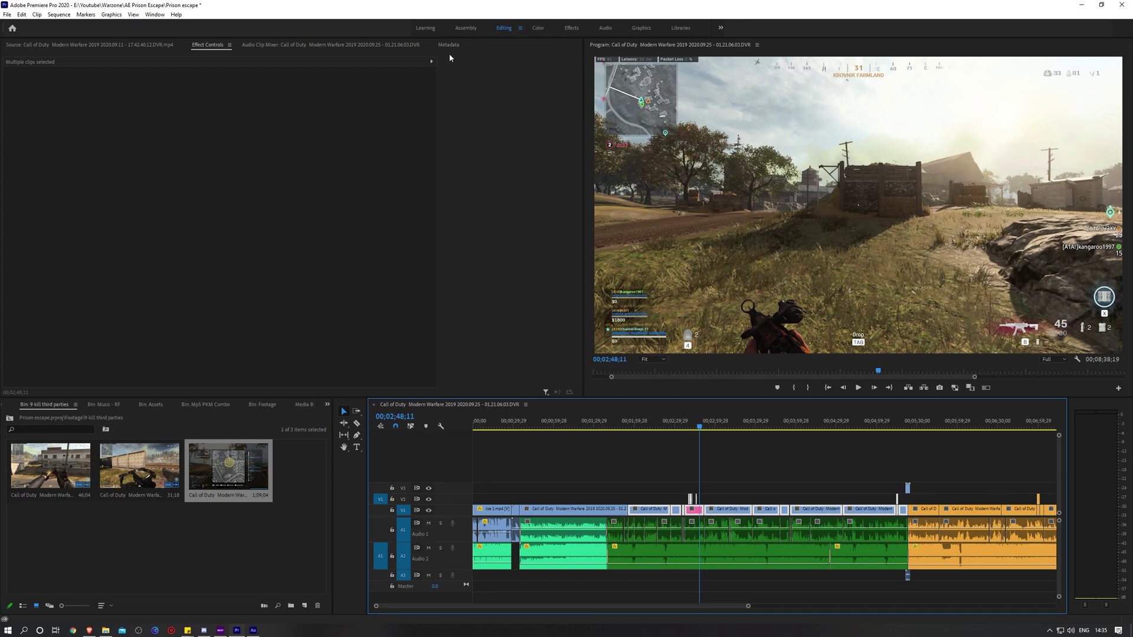
right_click(735, 515)
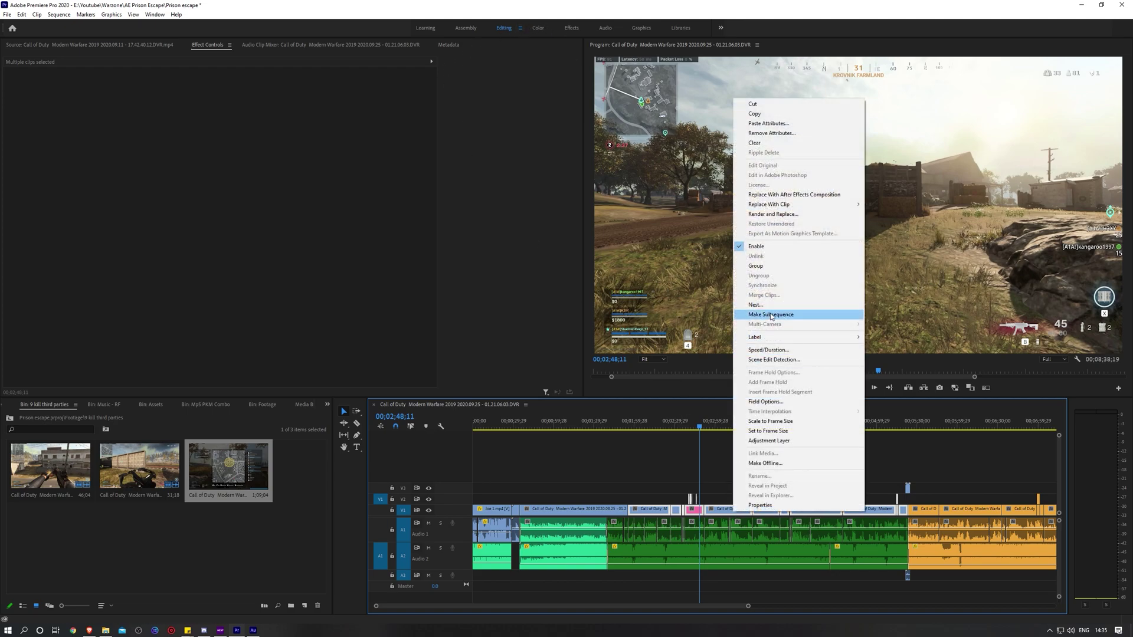
mouse_move(780, 339)
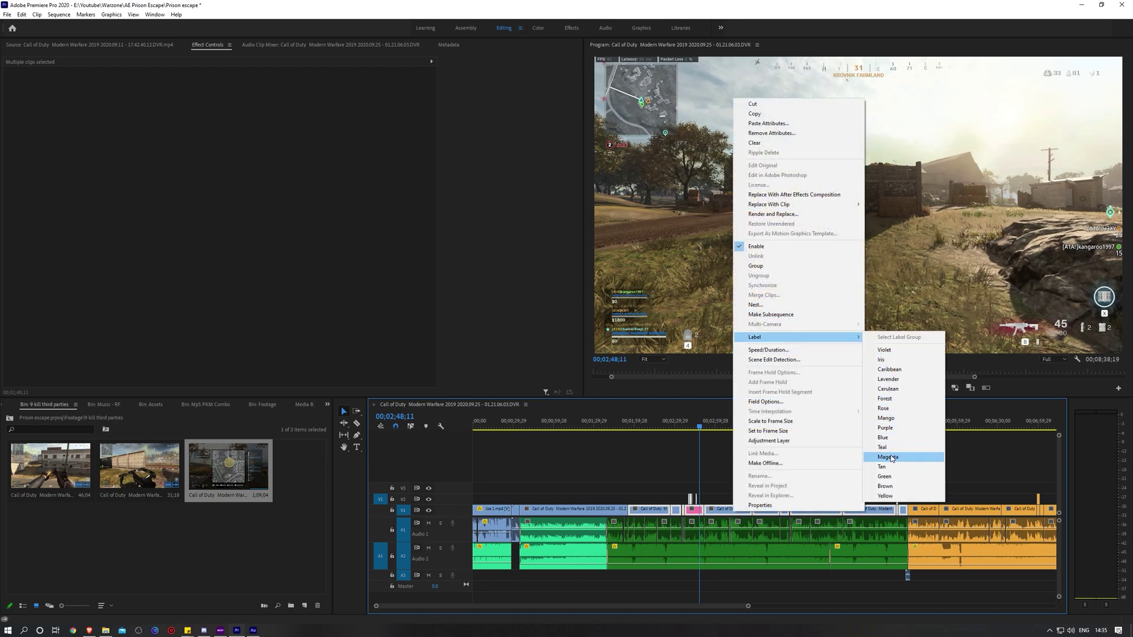
click(896, 486)
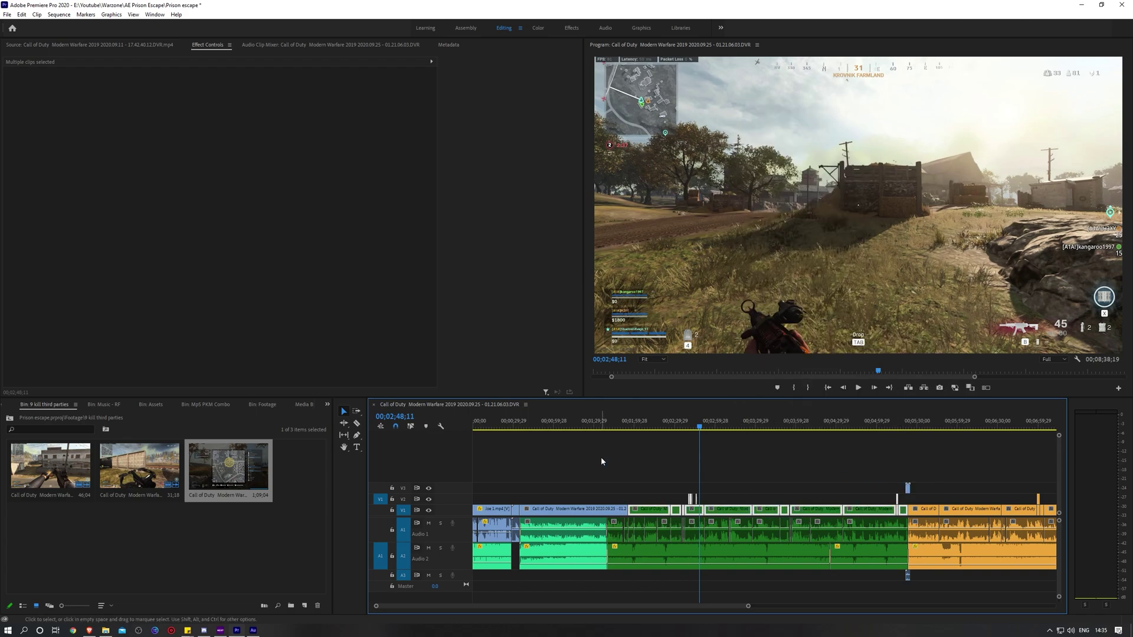
- Cut the V1 video clip at 00;01;38;29, where the green audio section starts, and label the part after the cut Green
click(605, 427)
click(606, 428)
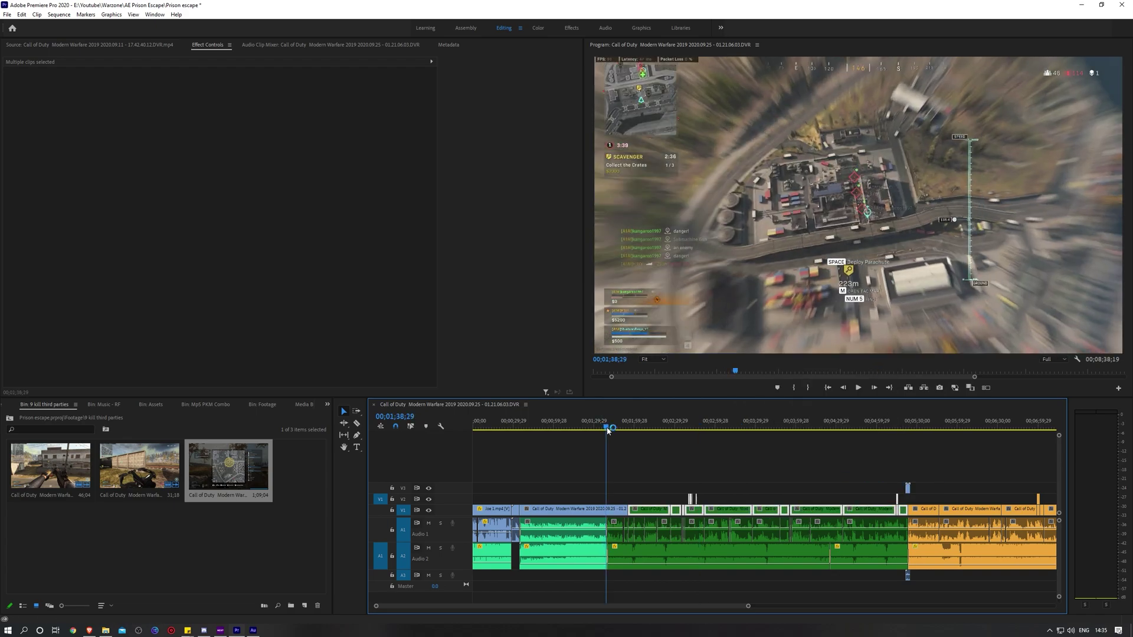
key(c)
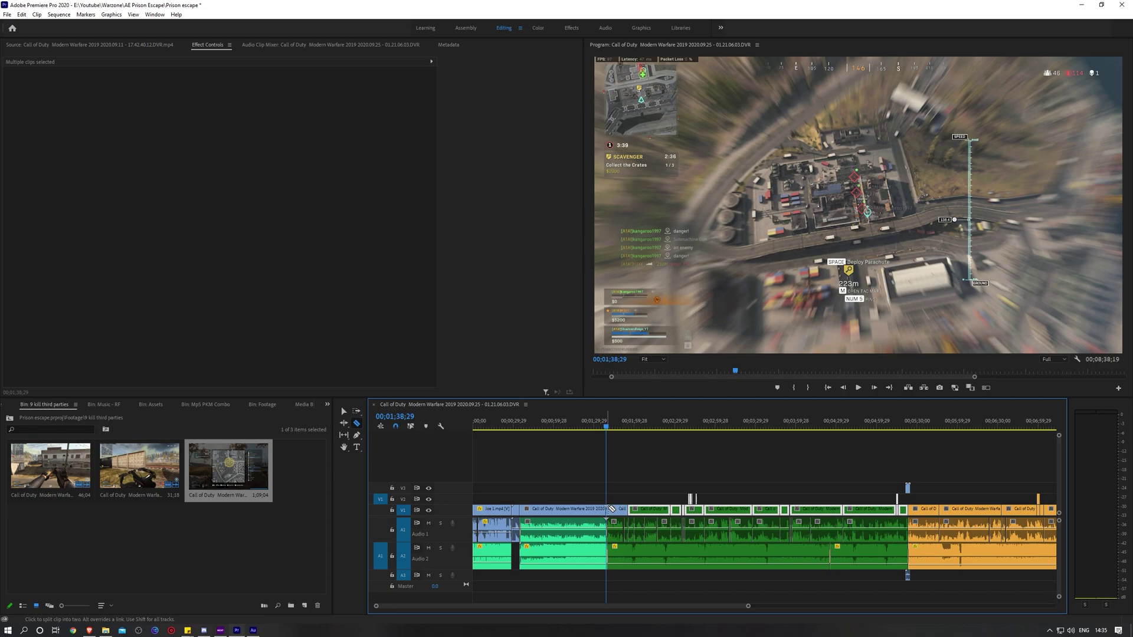
key(v)
right_click(620, 508)
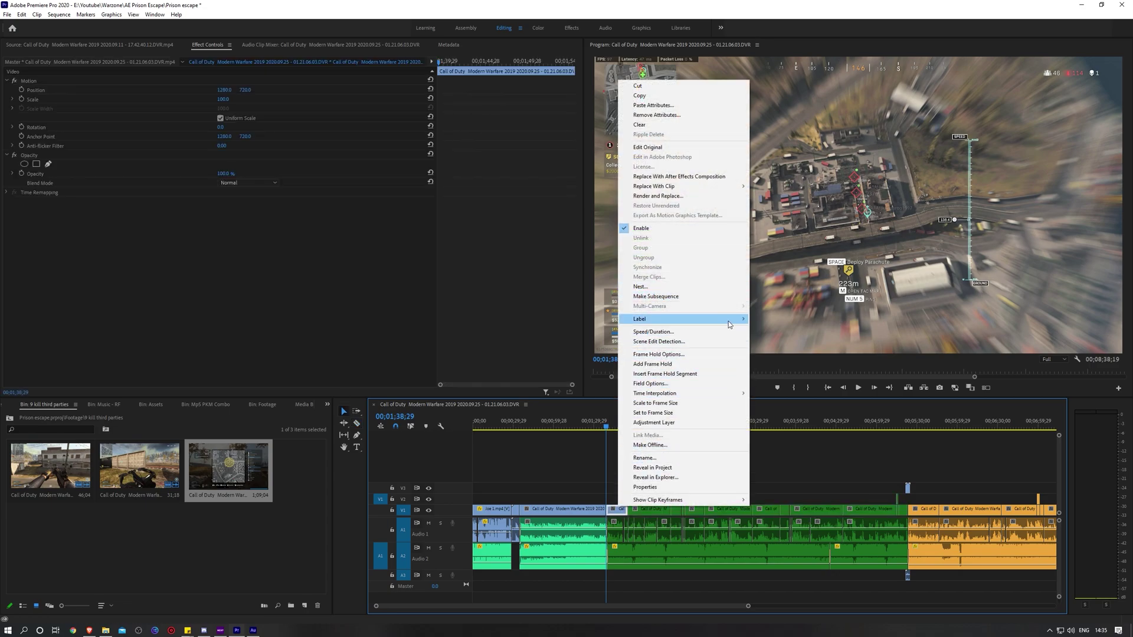
mouse_move(730, 324)
click(760, 462)
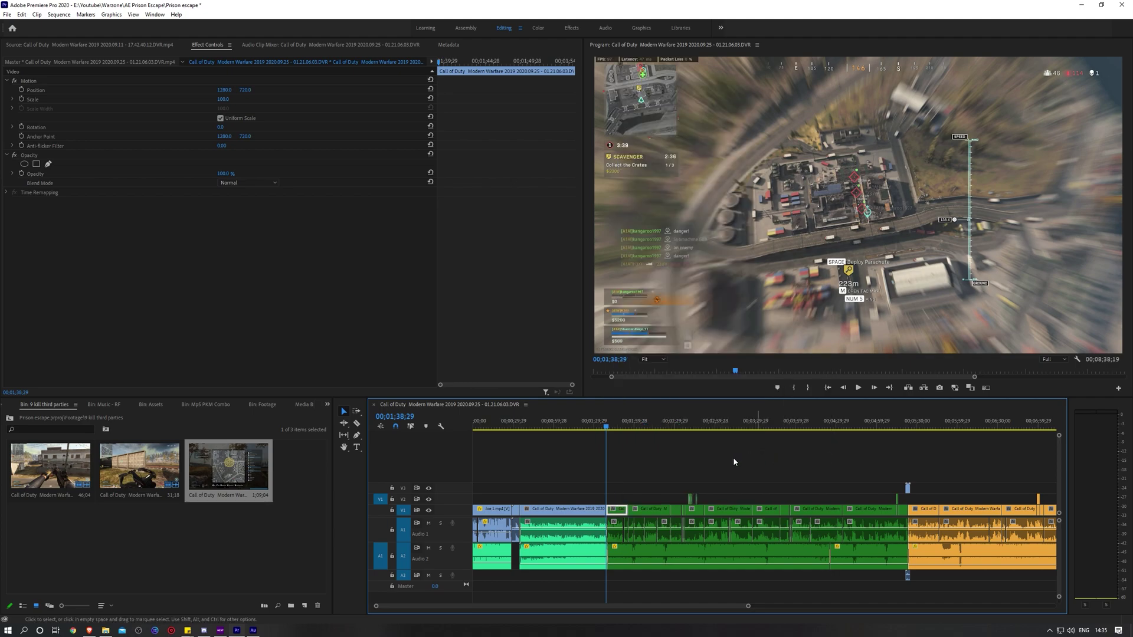
- Scrub through the orange-labelled section and examine the footage towards the end of the sequence
drag(590, 426, 954, 432)
scroll(862, 454, down, 5)
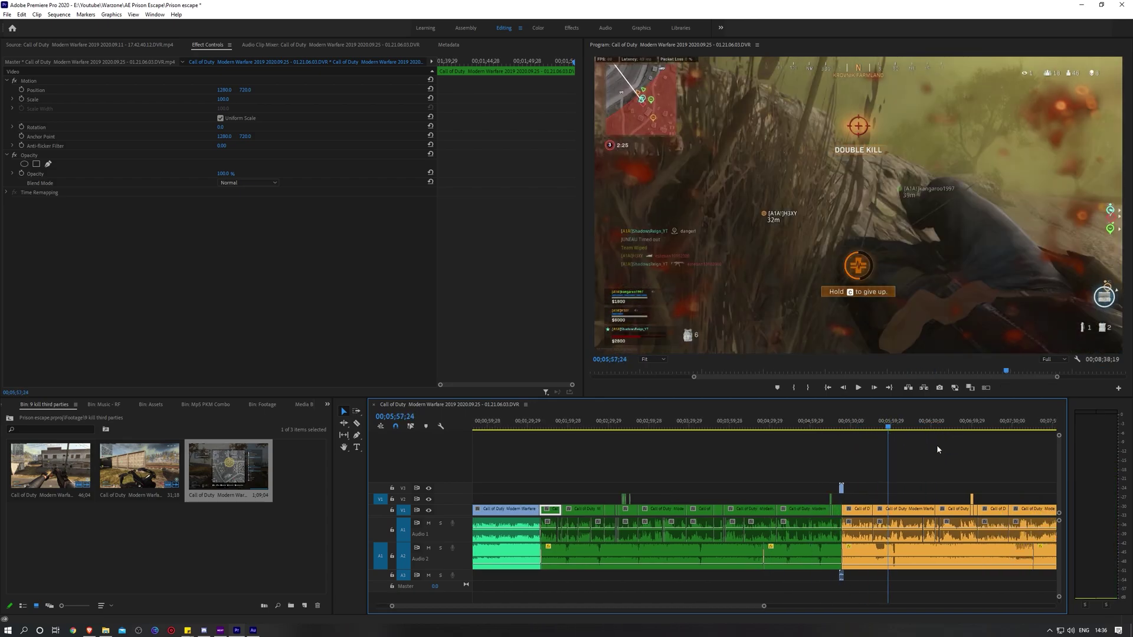
scroll(861, 458, down, 3)
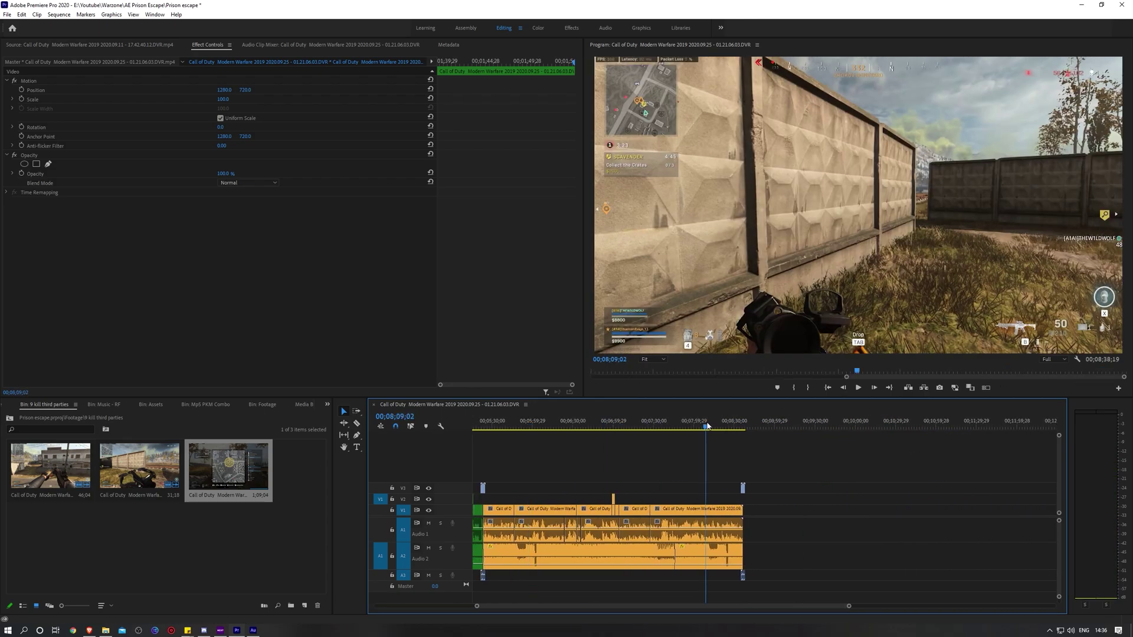
click(708, 426)
mouse_move(709, 426)
mouse_down()
mouse_move(732, 426)
mouse_move(707, 429)
mouse_up()
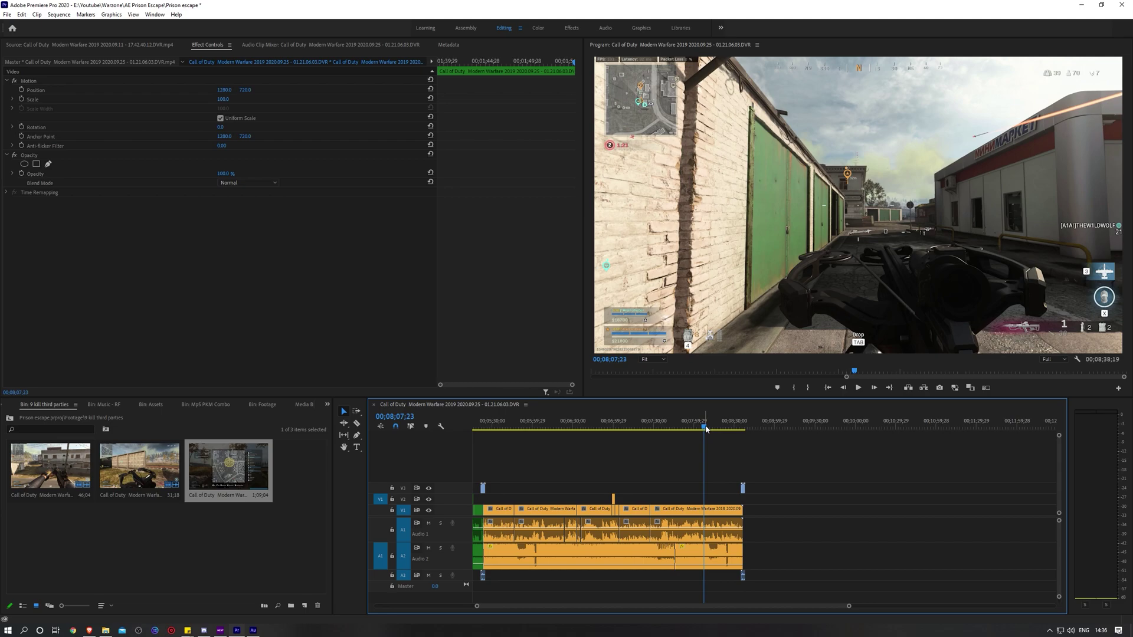
drag(706, 429, 727, 426)
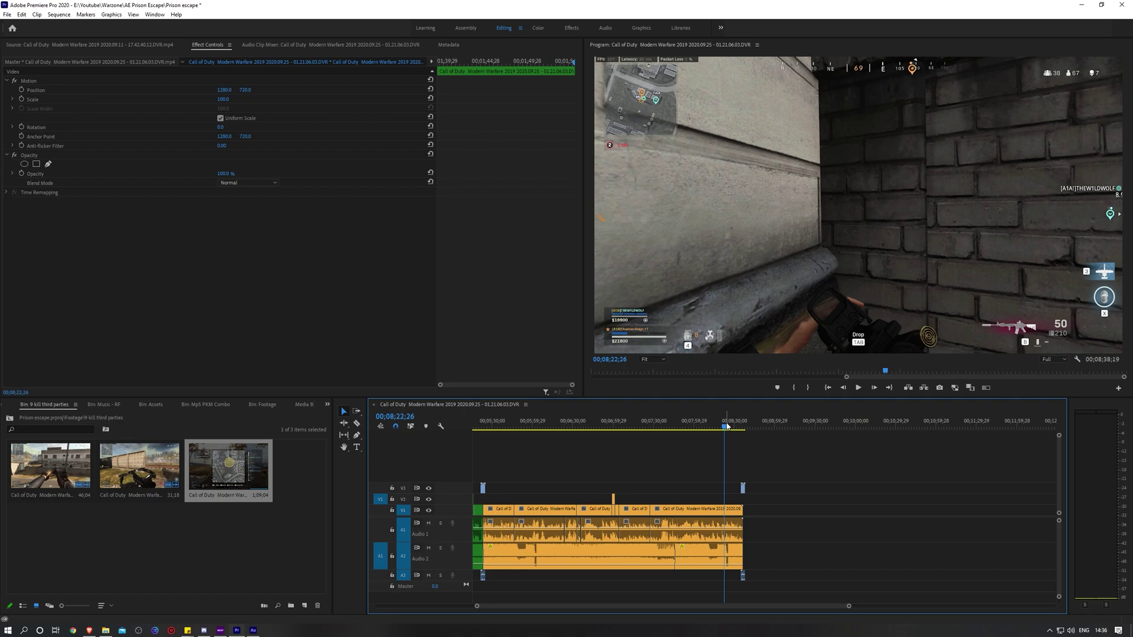
click(686, 427)
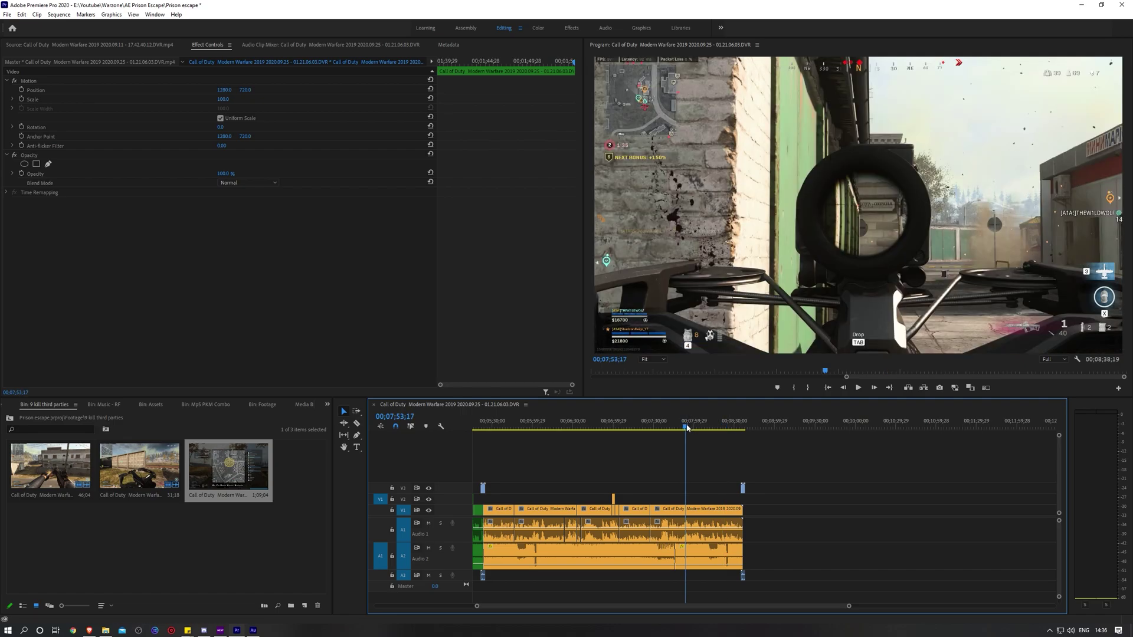
drag(687, 426, 695, 428)
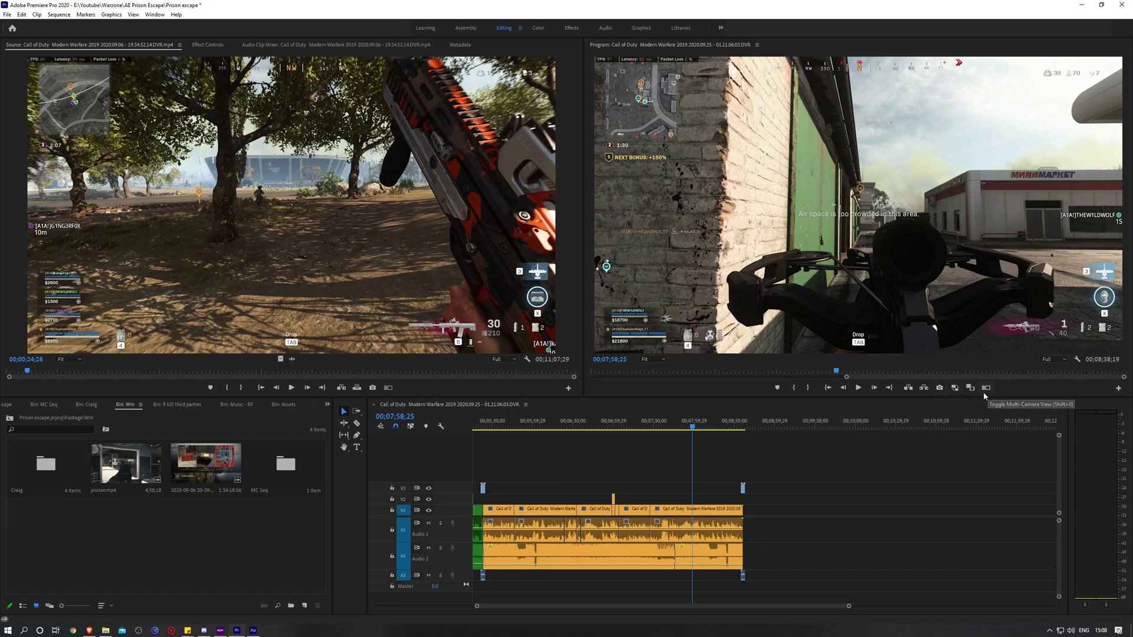
- Open the Program monitor's Button Editor to examine the available buttons, including Toggle Multi-Camera View, and cancel it
click(1119, 388)
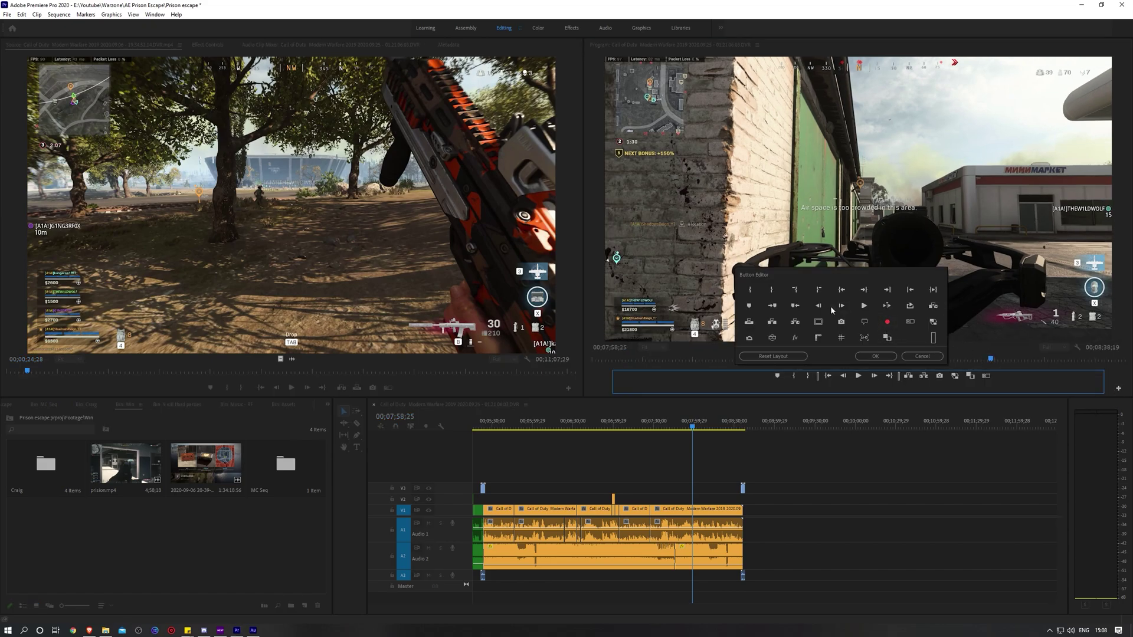
click(1019, 381)
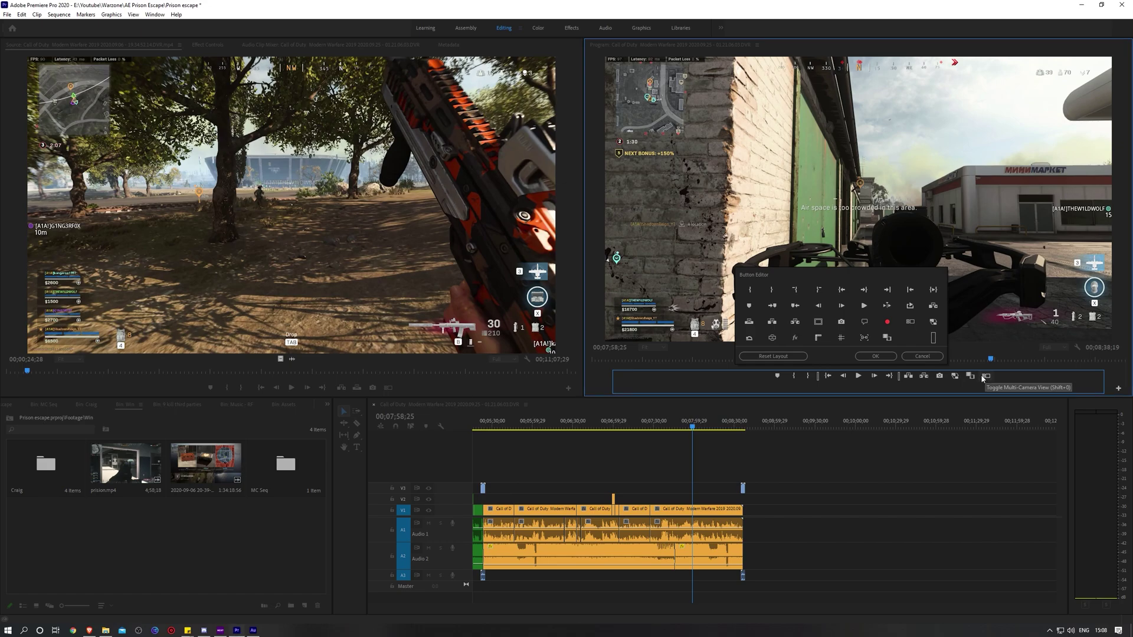
click(930, 357)
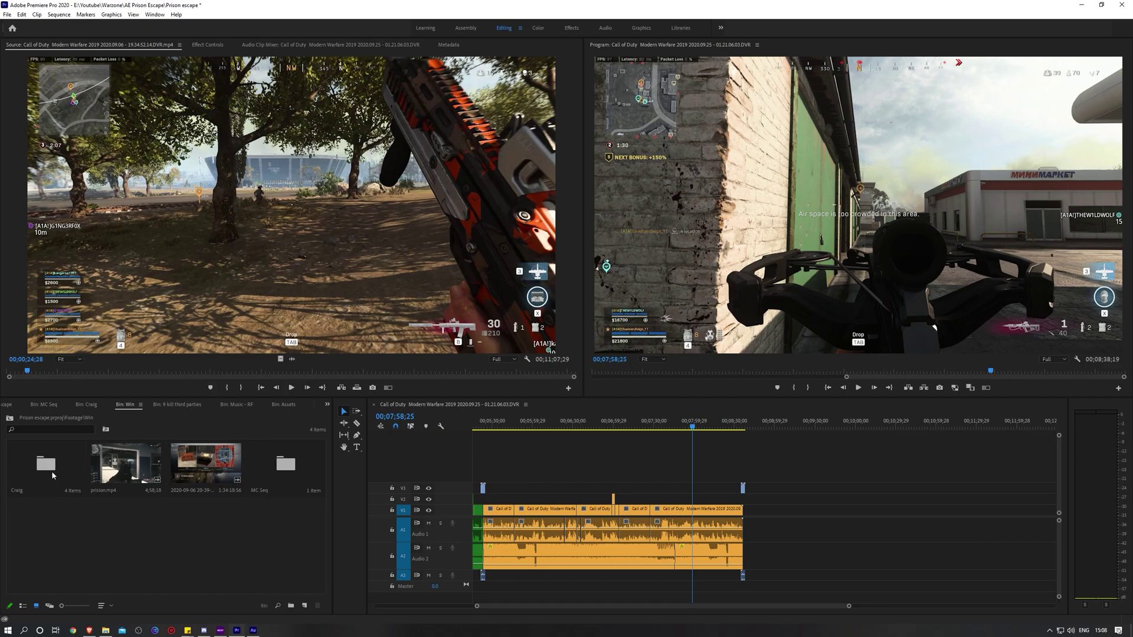
- Move the 2020-09-06 recording and prison.mp4 from the Win bin into its MC Seq bin
click(190, 472)
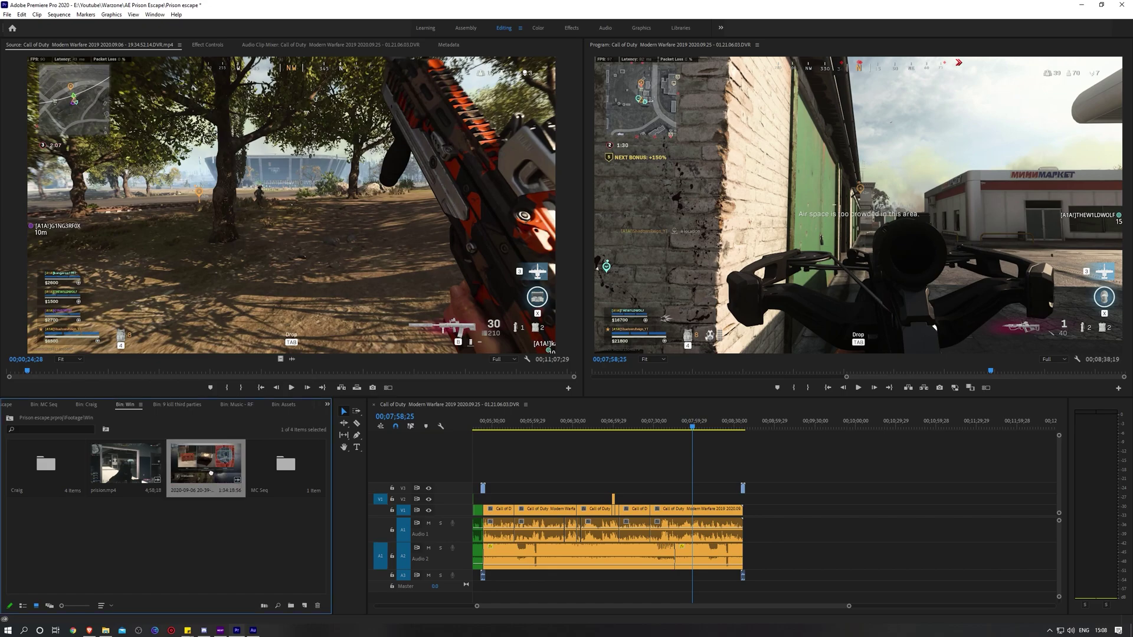
drag(210, 473, 286, 480)
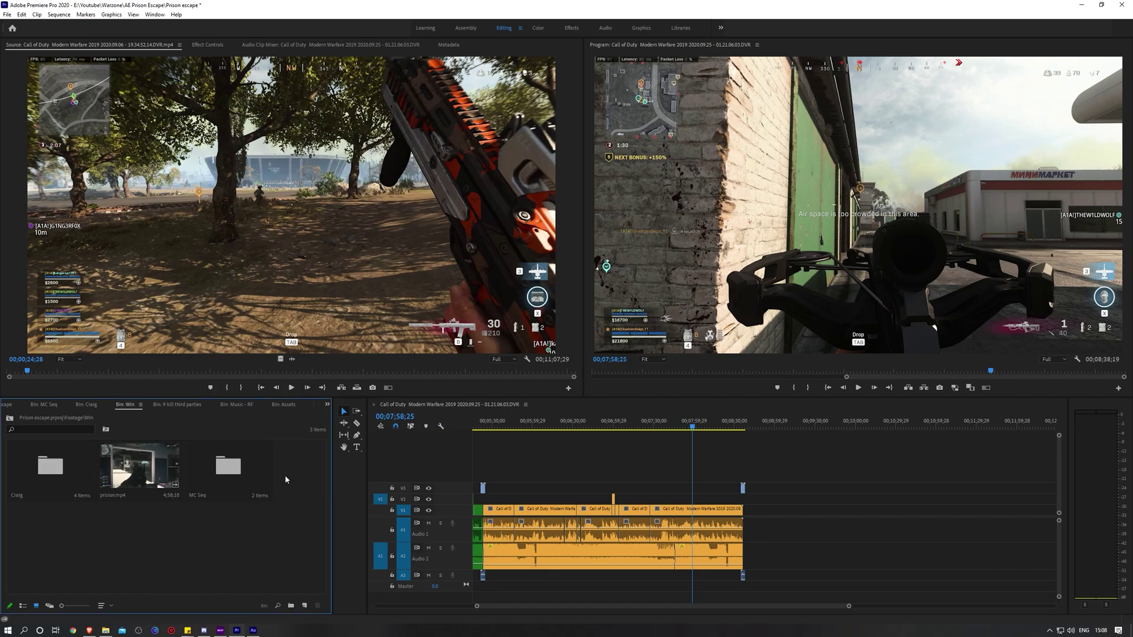
drag(155, 480, 224, 481)
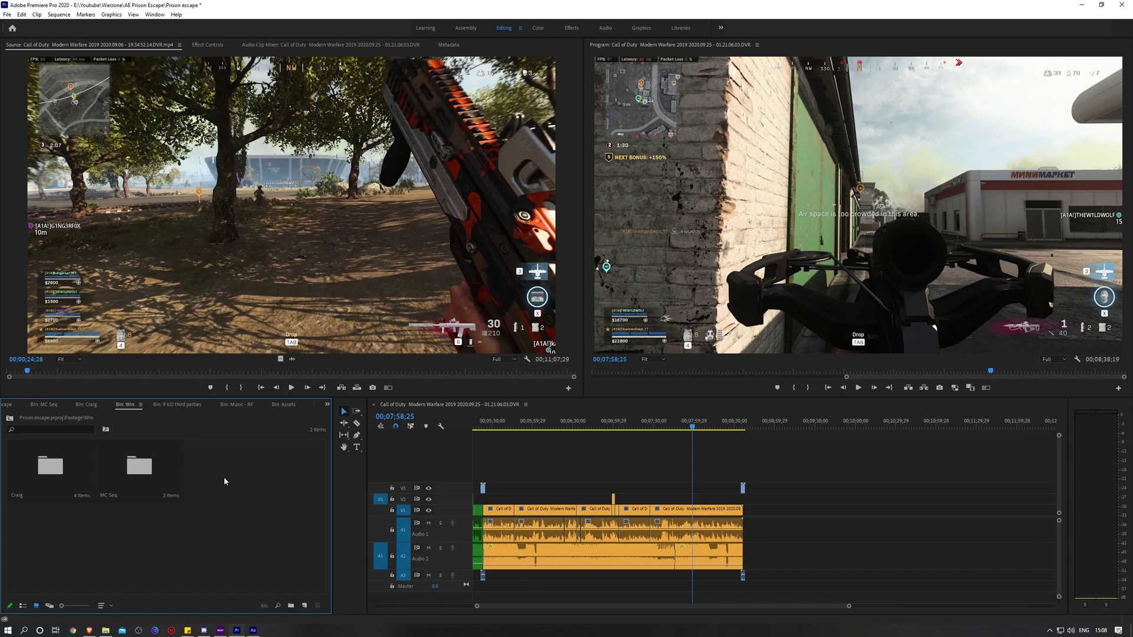
- Begin a multi-camera source sequence from the MC Seq bin, synchronised by audio on track channel 2
click(137, 479)
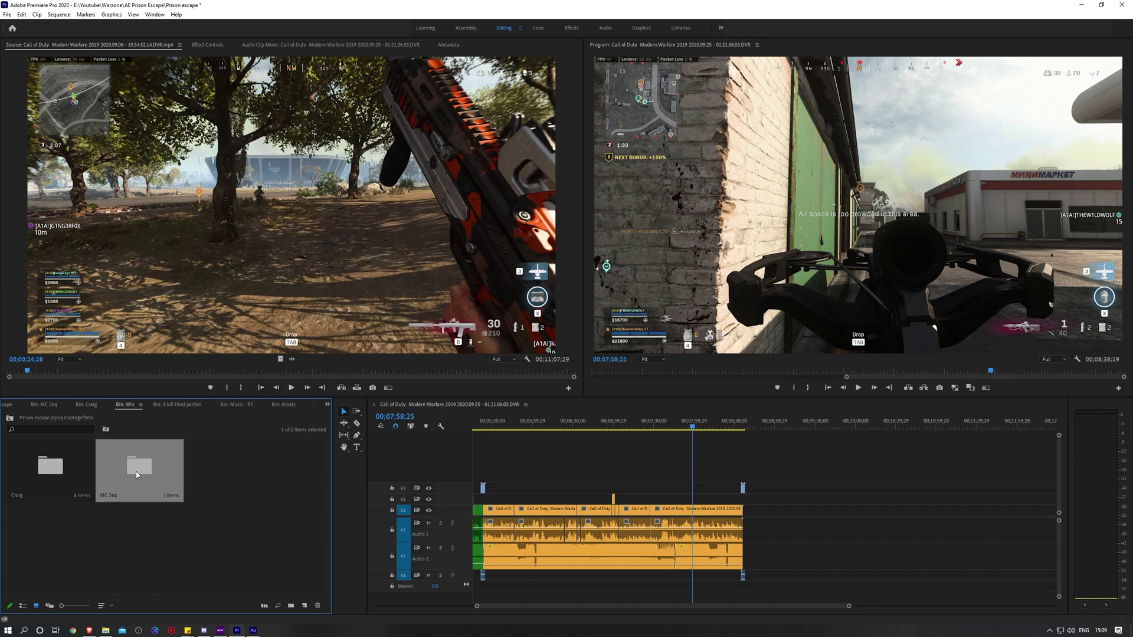
right_click(136, 473)
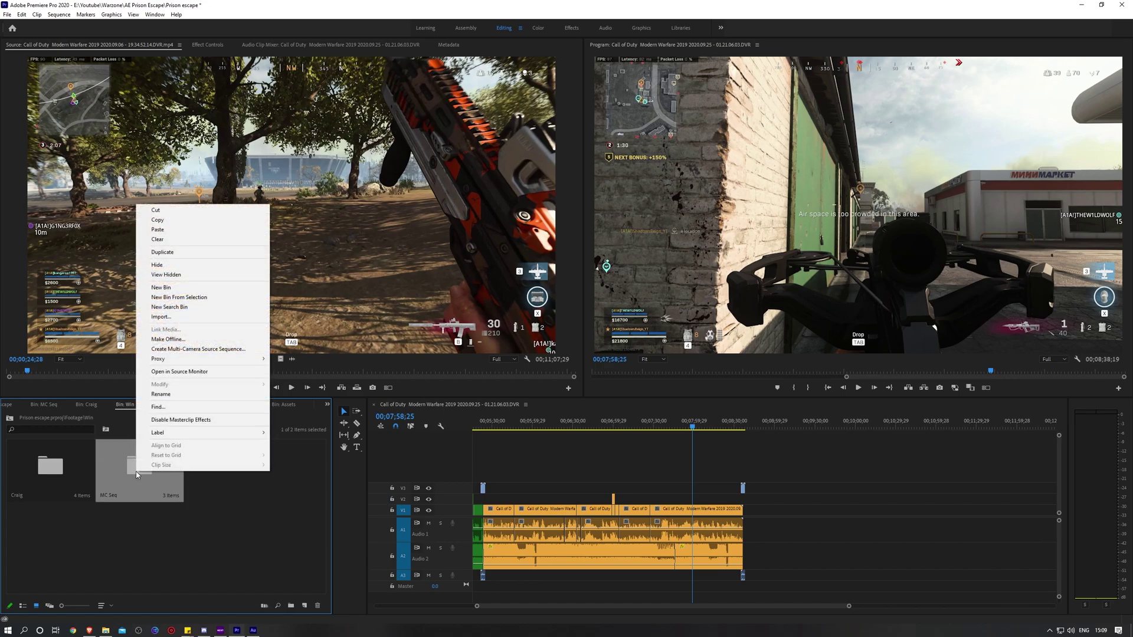
click(186, 350)
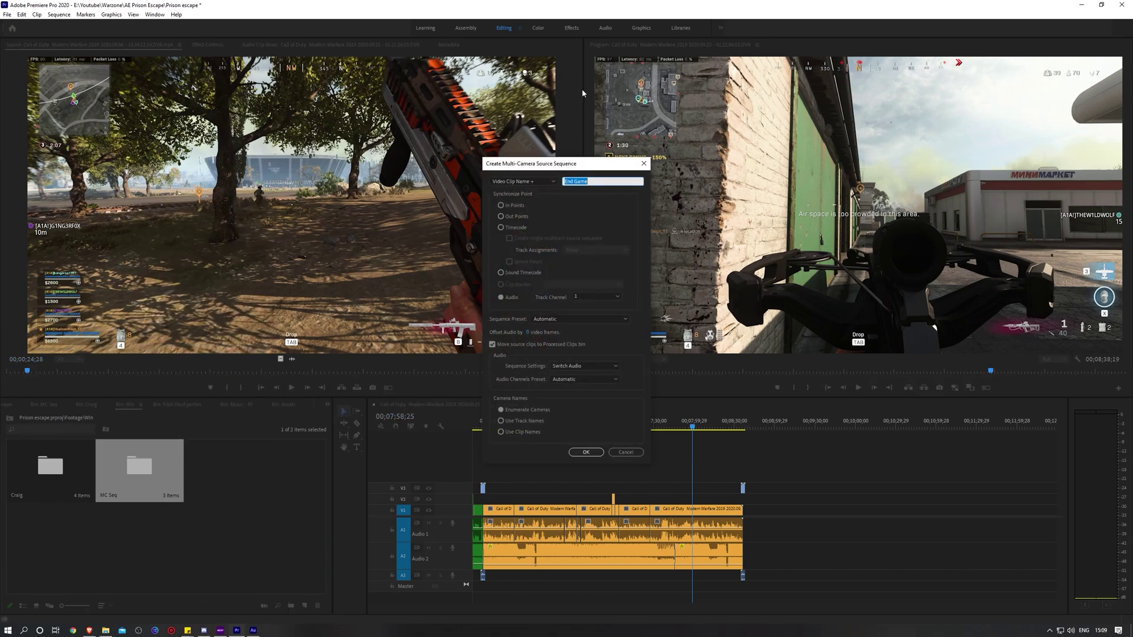
click(602, 297)
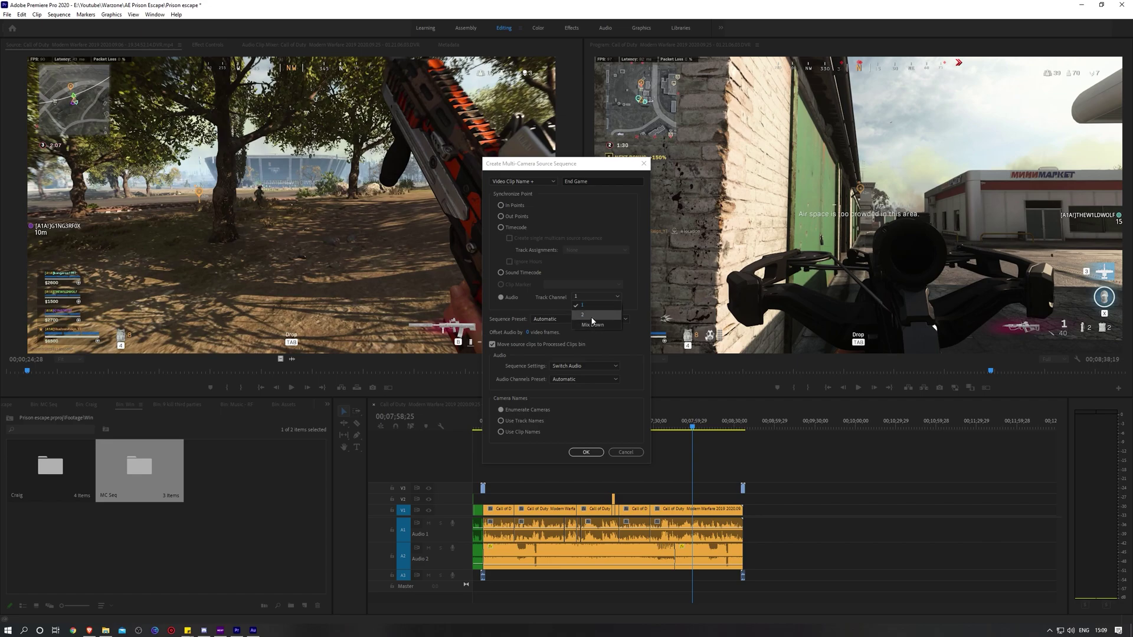
click(592, 320)
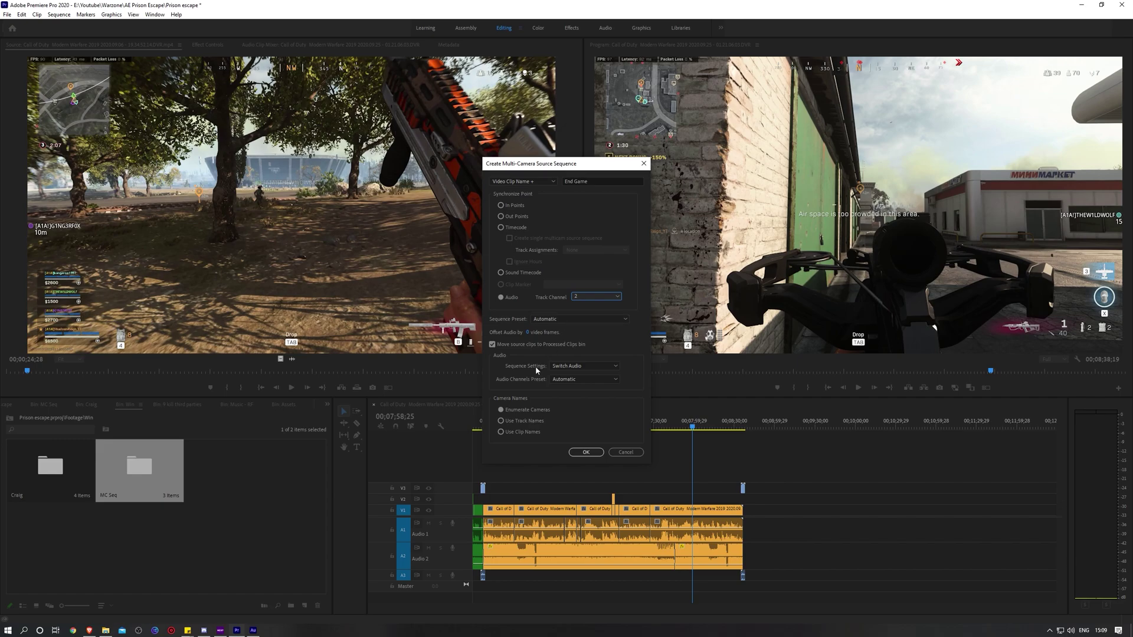
- Check the audio settings, keep Switch Audio with the Automatic channels preset, and create the multi-camera source sequence
click(565, 380)
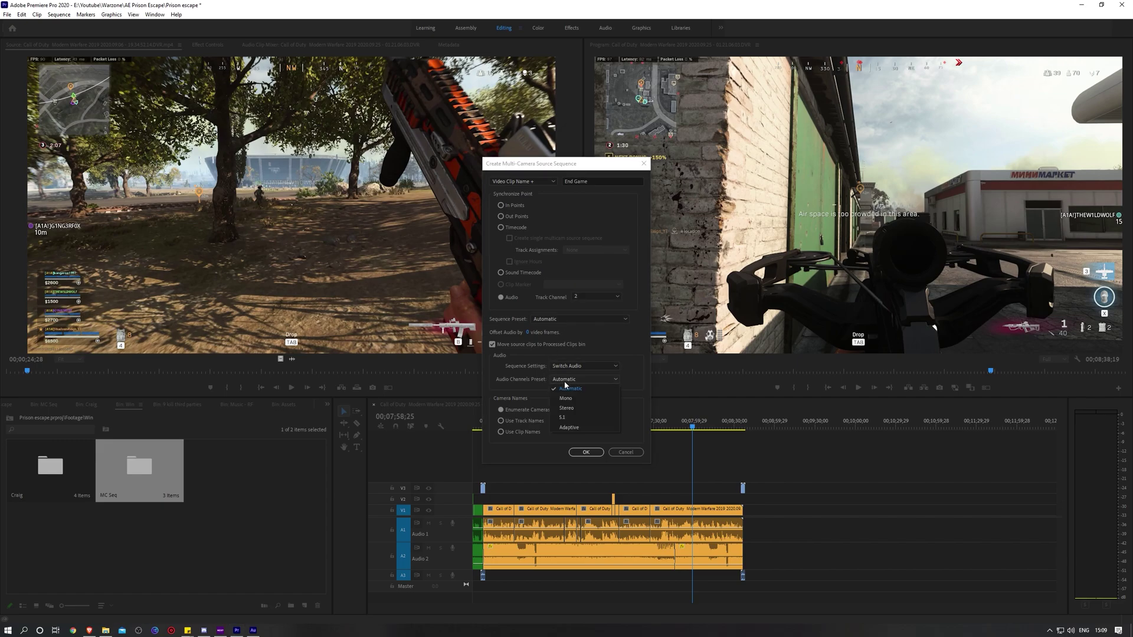
click(576, 366)
click(578, 366)
click(634, 344)
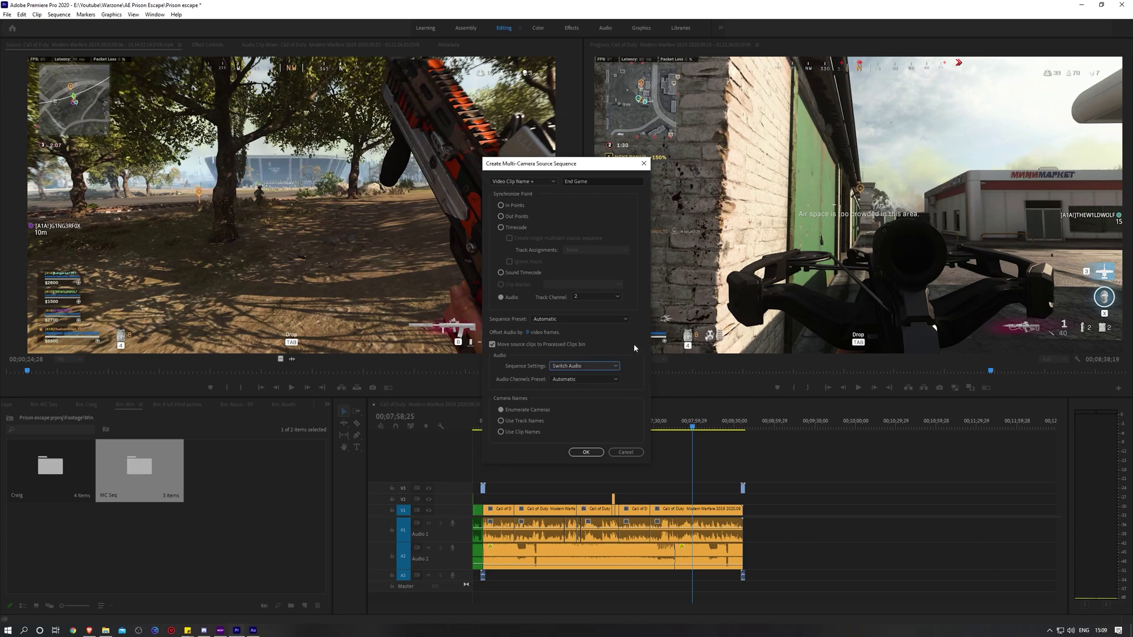
click(598, 380)
click(615, 346)
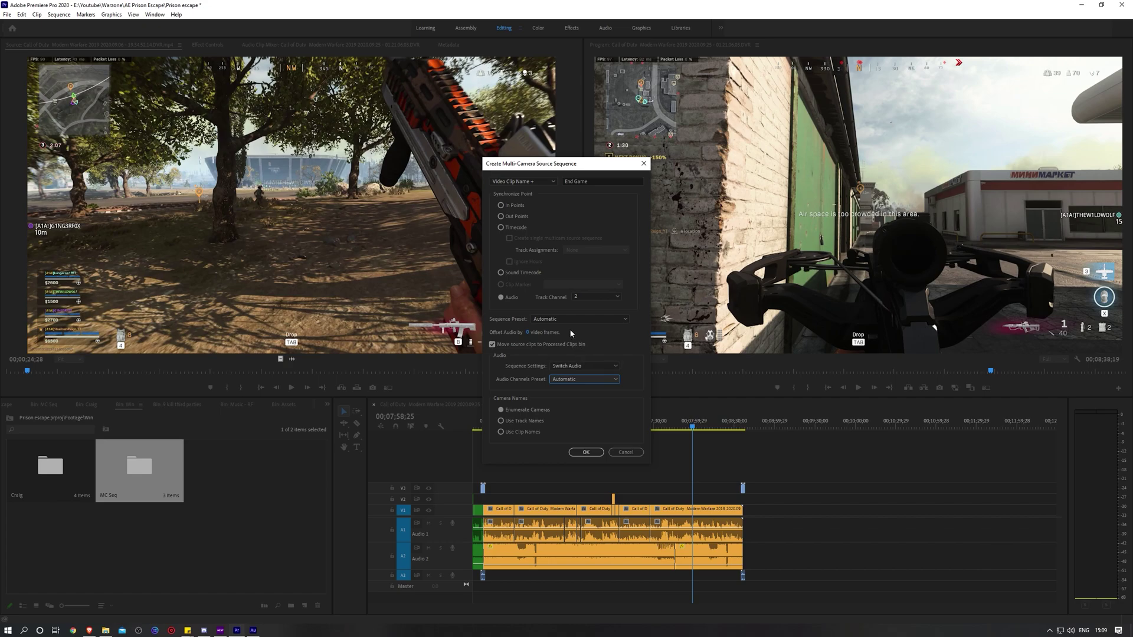
click(579, 453)
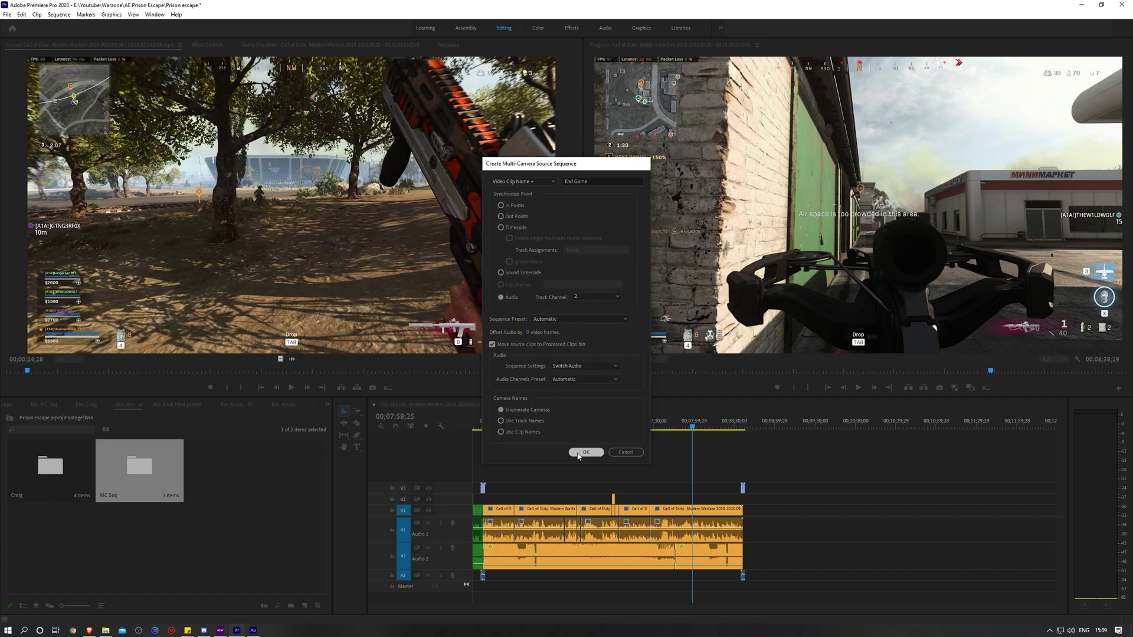
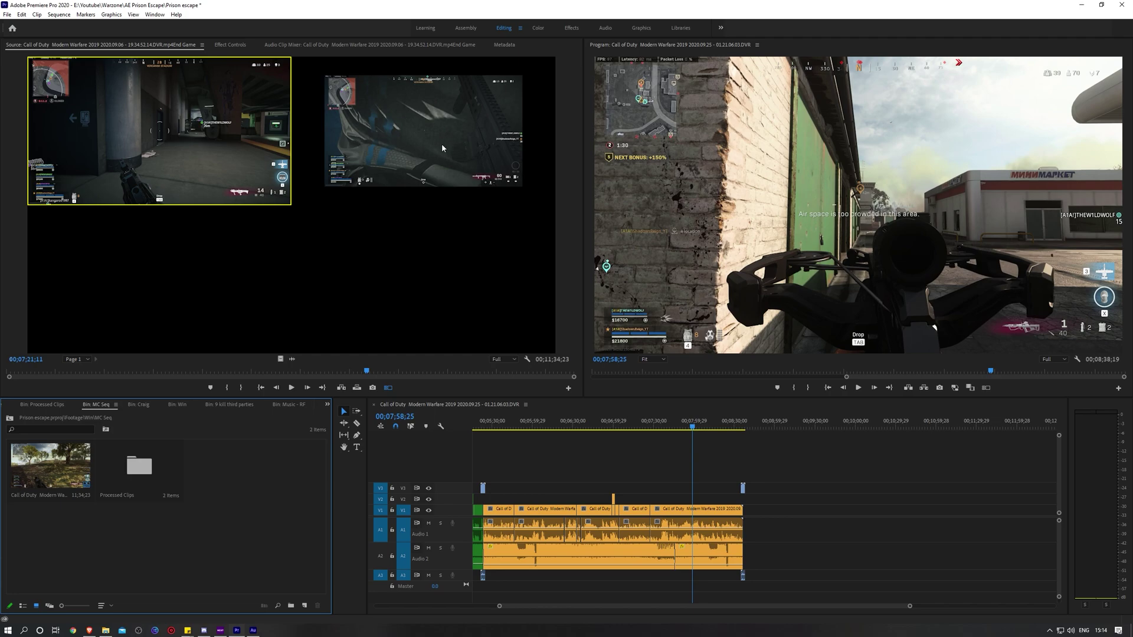
- Open the multi-camera source sequence from the MC Seq bin in the timeline with both clips fully in view
click(49, 471)
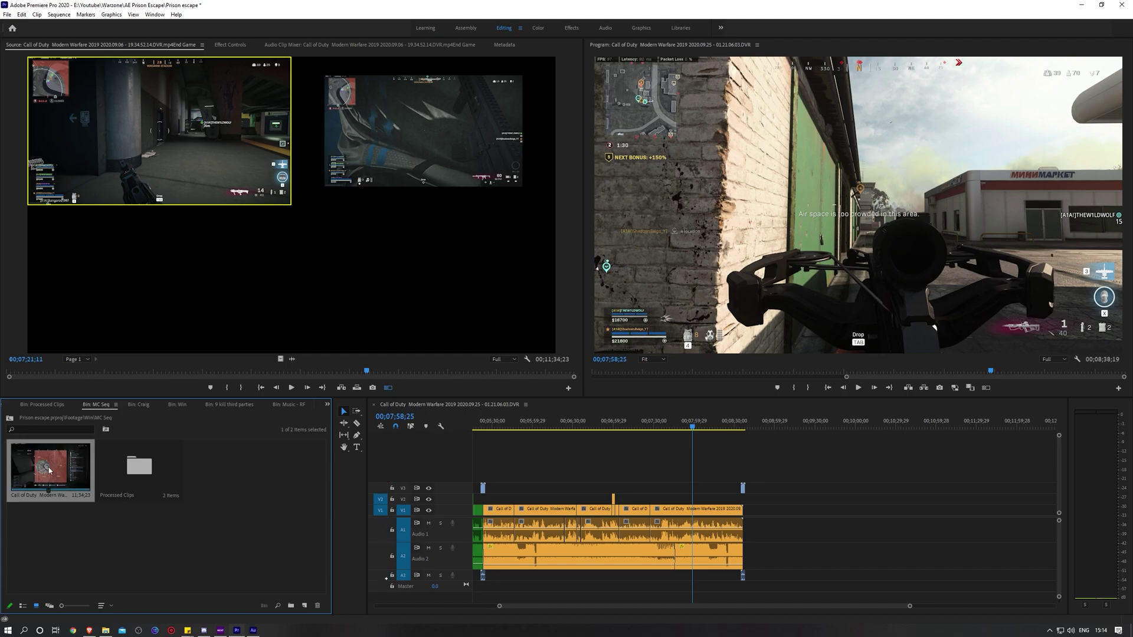
double_click(49, 470)
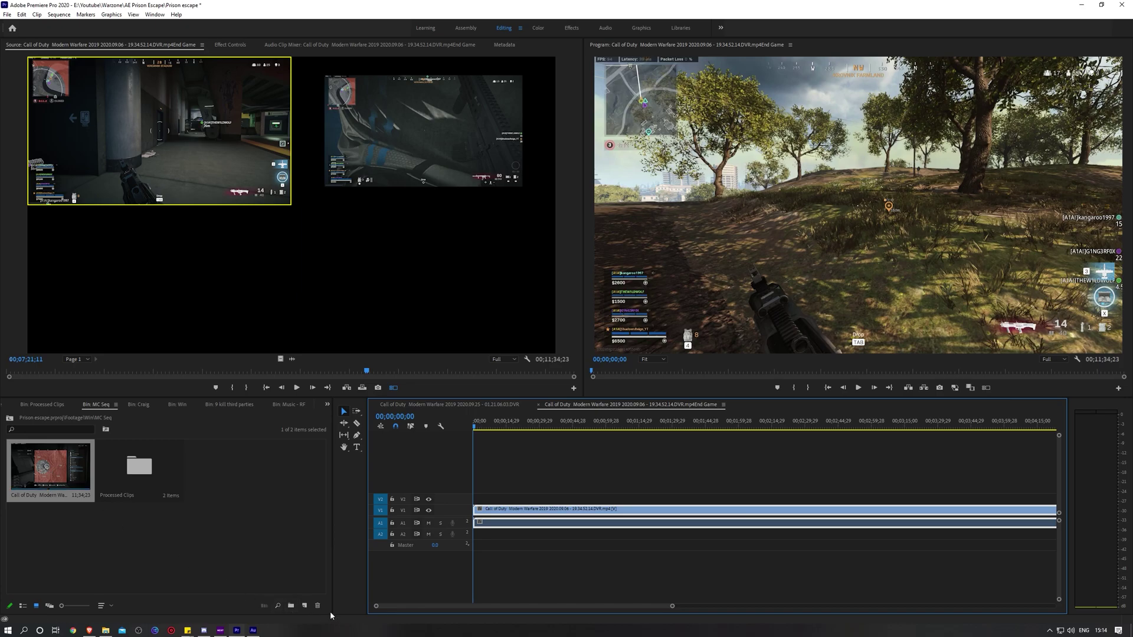
key(minus)
key(minus)
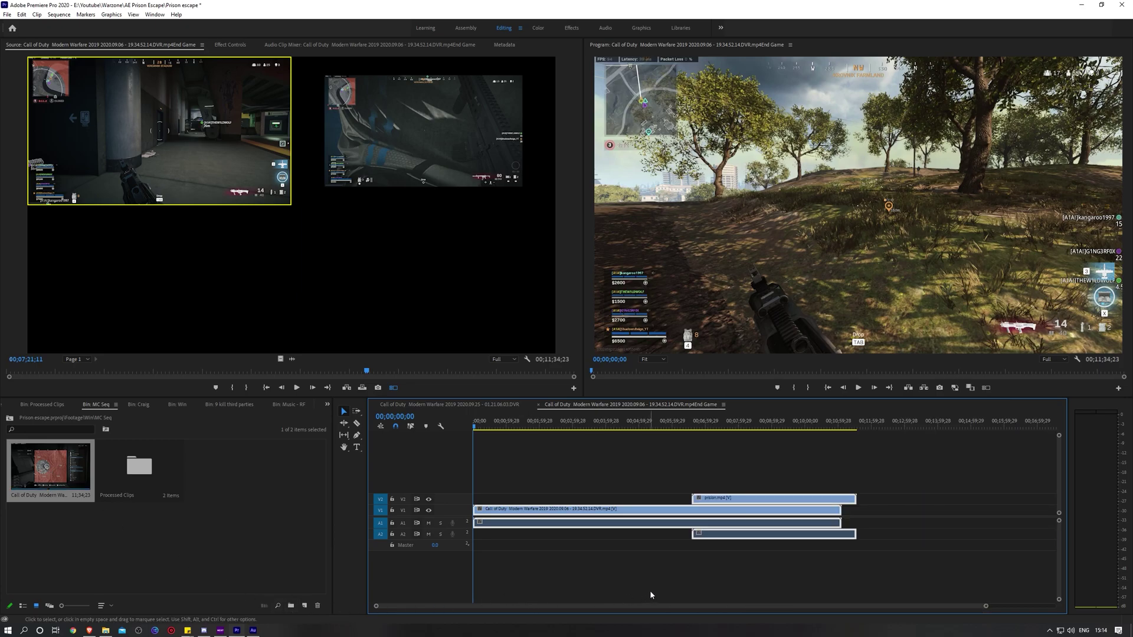
key(minus)
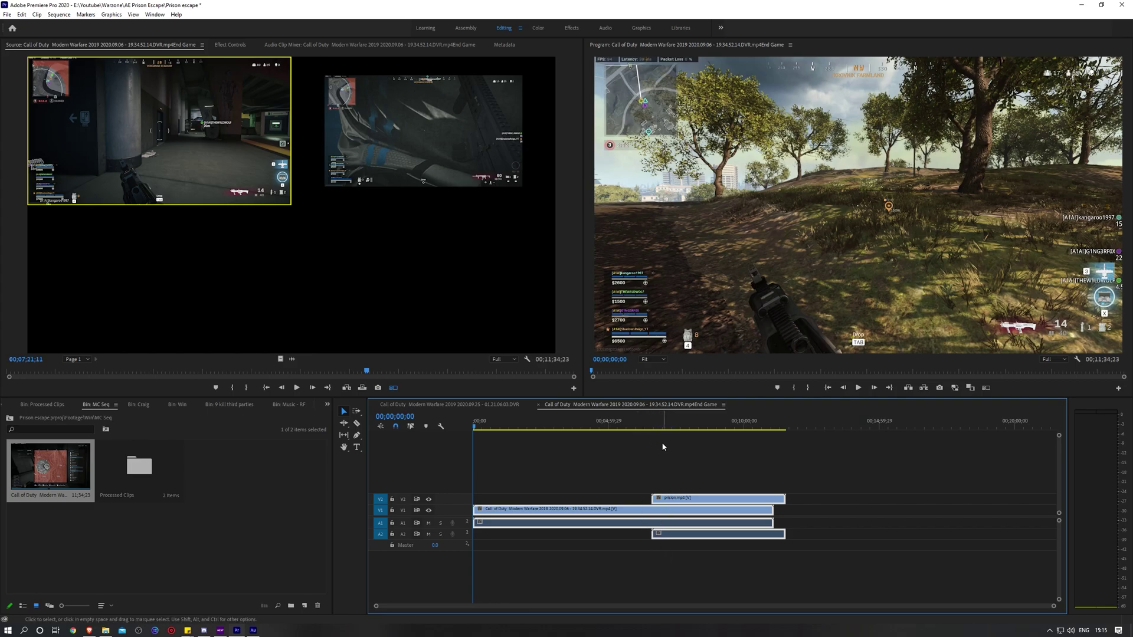
- Scale the prison.mp4 clip on V2 up to about 133 so it fills the frame
click(661, 466)
double_click(676, 497)
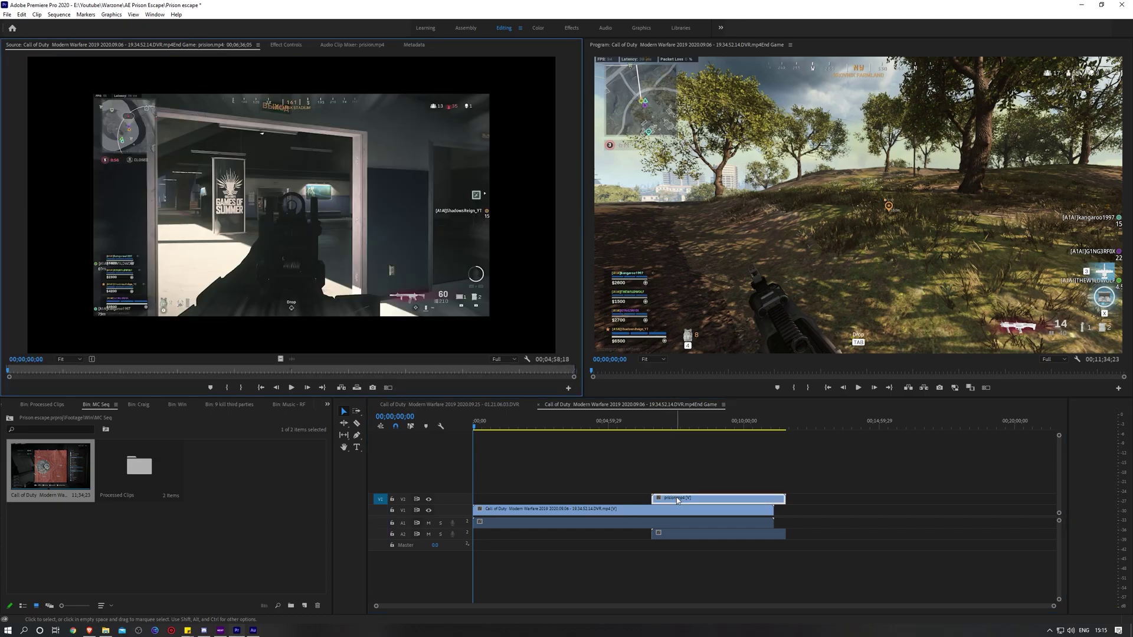
click(670, 371)
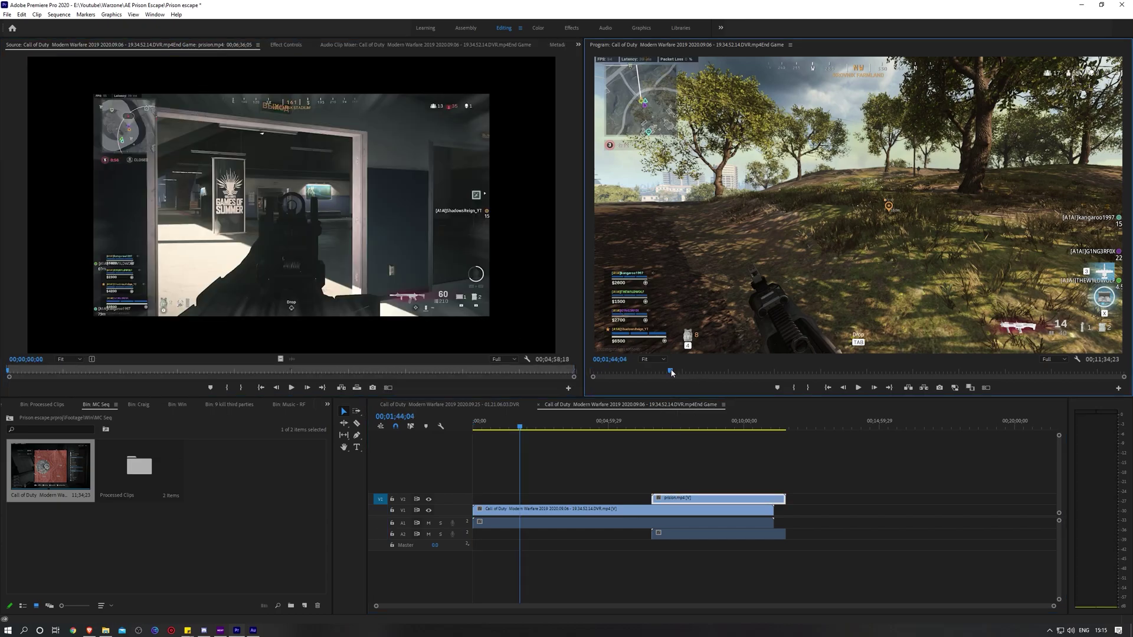
click(708, 423)
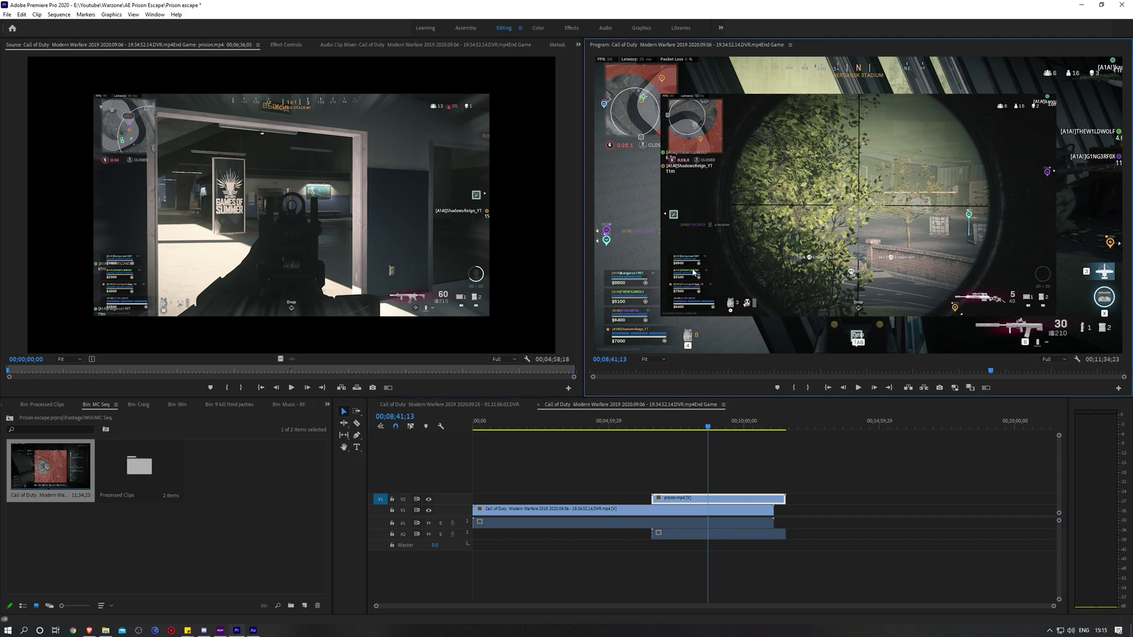
drag(661, 316, 606, 351)
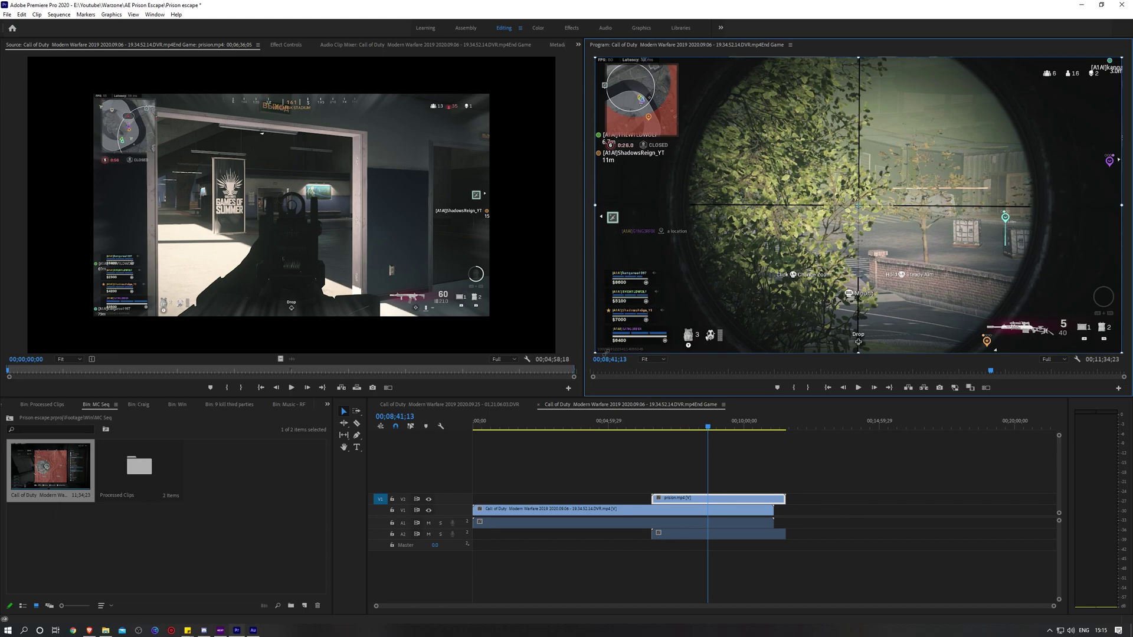
- Trim the start of the V1 recording to where prison.mp4 begins and move all clips to the sequence start
click(654, 426)
drag(655, 427, 657, 428)
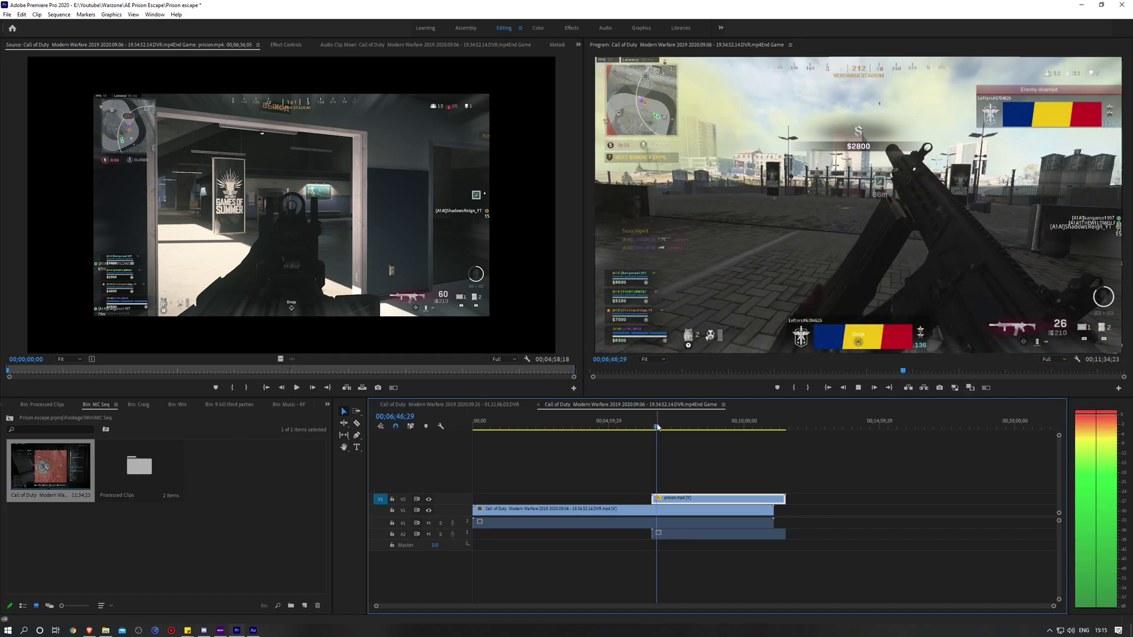
key(space)
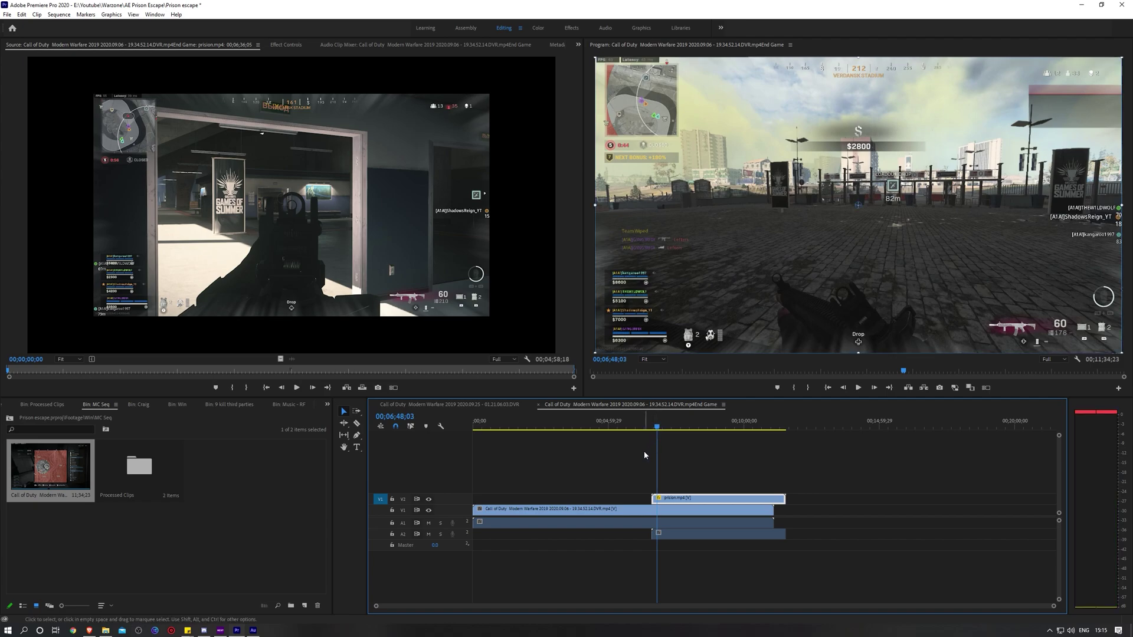
drag(475, 510, 652, 511)
drag(647, 465, 742, 573)
drag(742, 503, 562, 503)
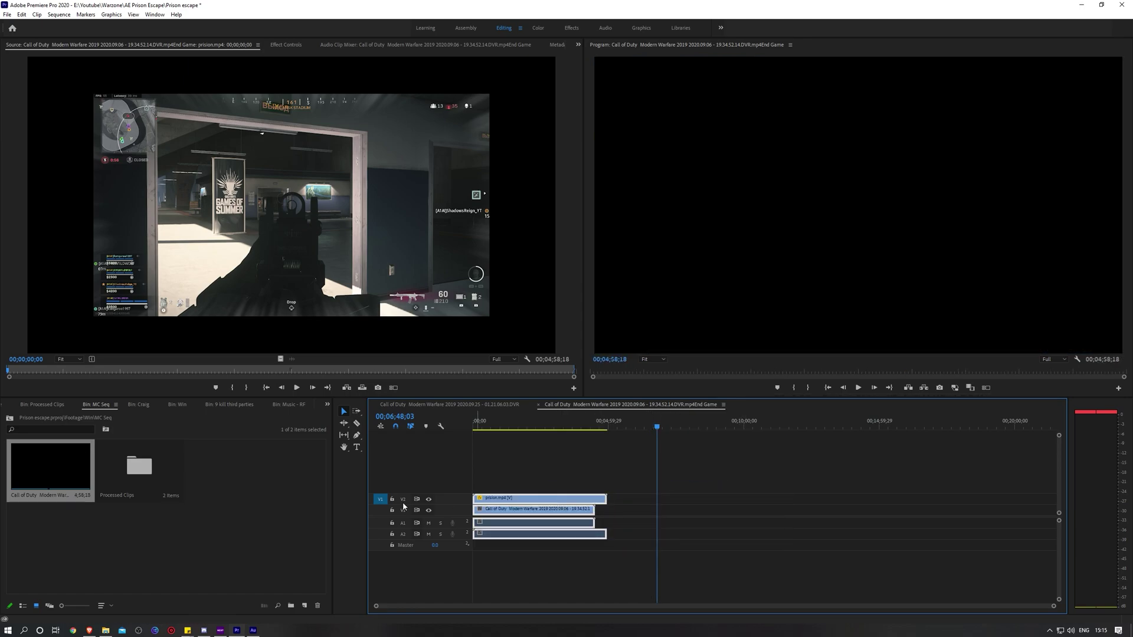
- Compare the two camera angles by temporarily hiding V2 and checking the footage at 00;02;24;02
click(505, 422)
click(429, 499)
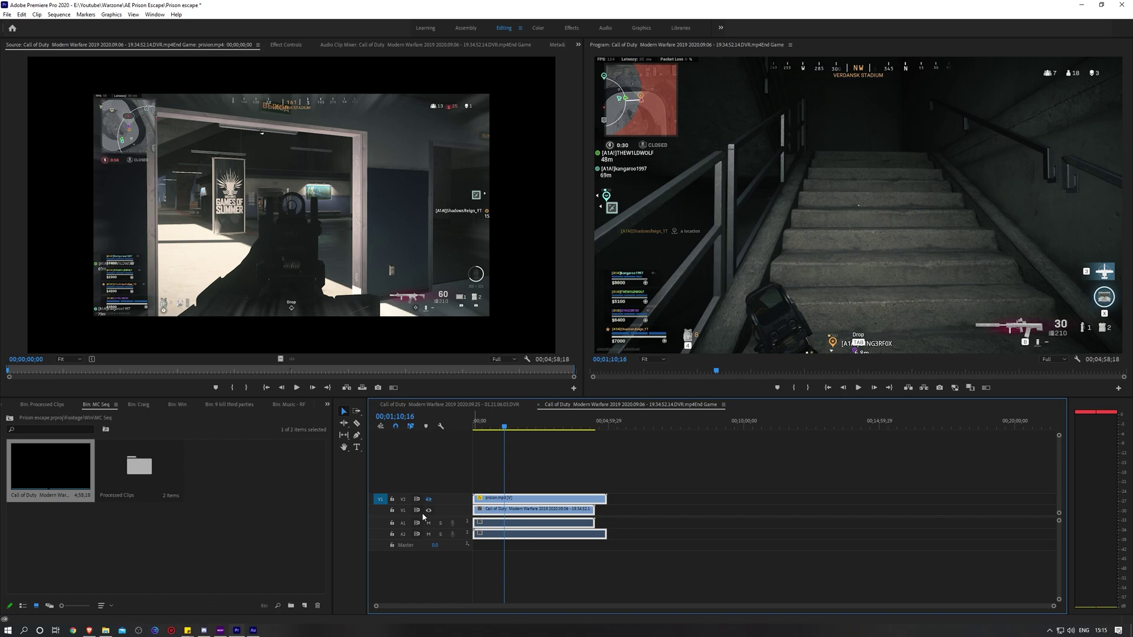
click(428, 499)
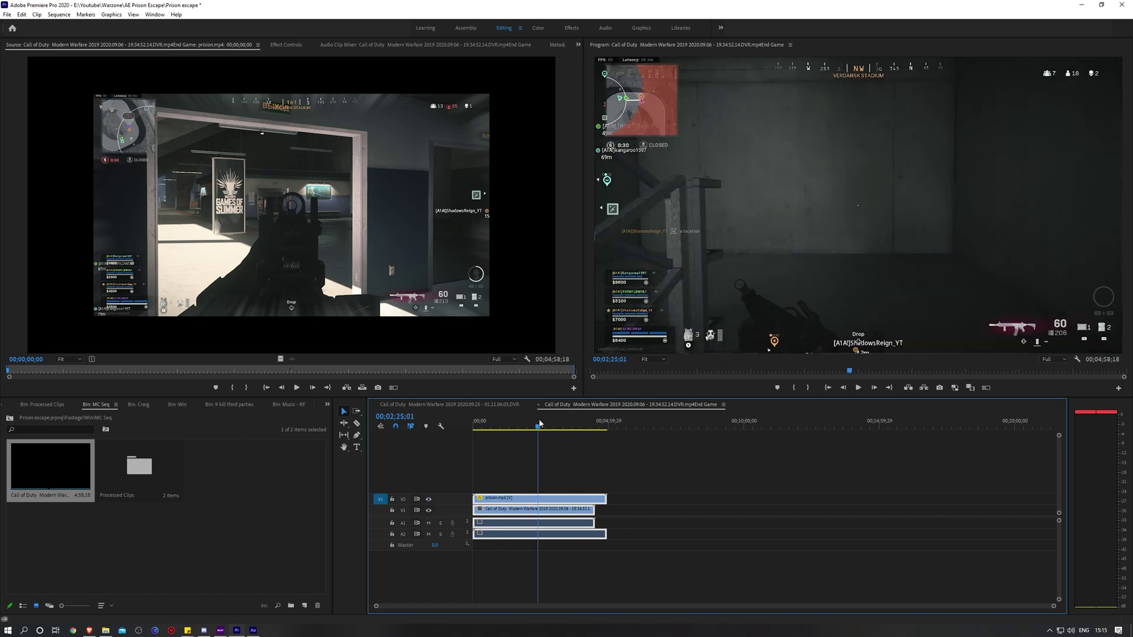
click(538, 422)
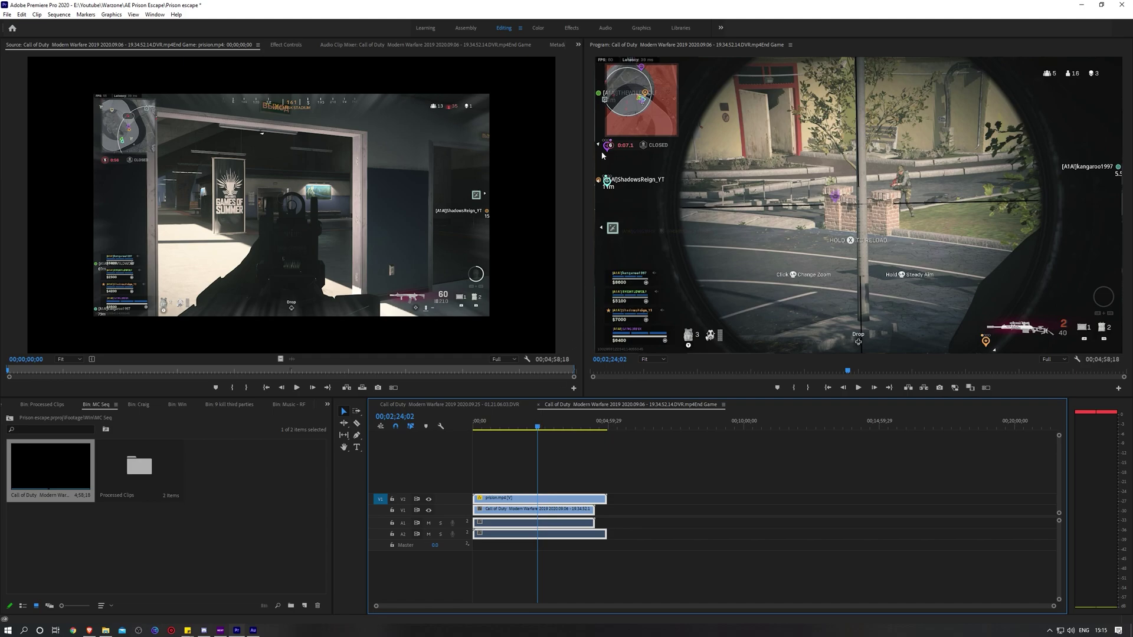
- Darken the prison.mp4 clip with a lowered RGB curve in Lumetri Color and return to the Editing workspace
click(537, 28)
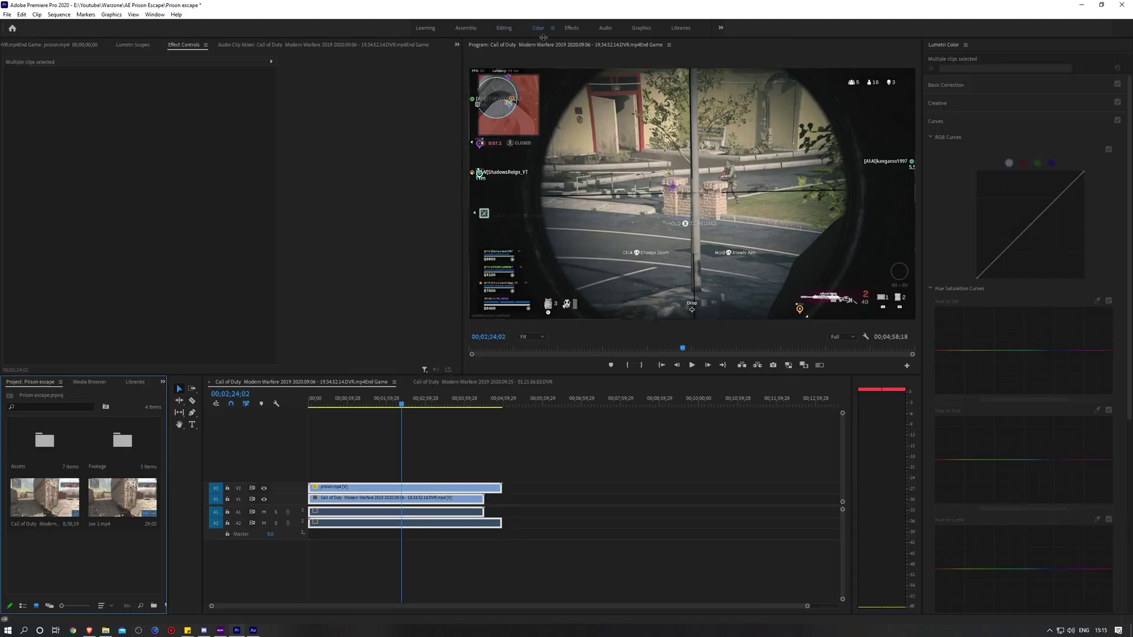
click(437, 486)
click(1004, 263)
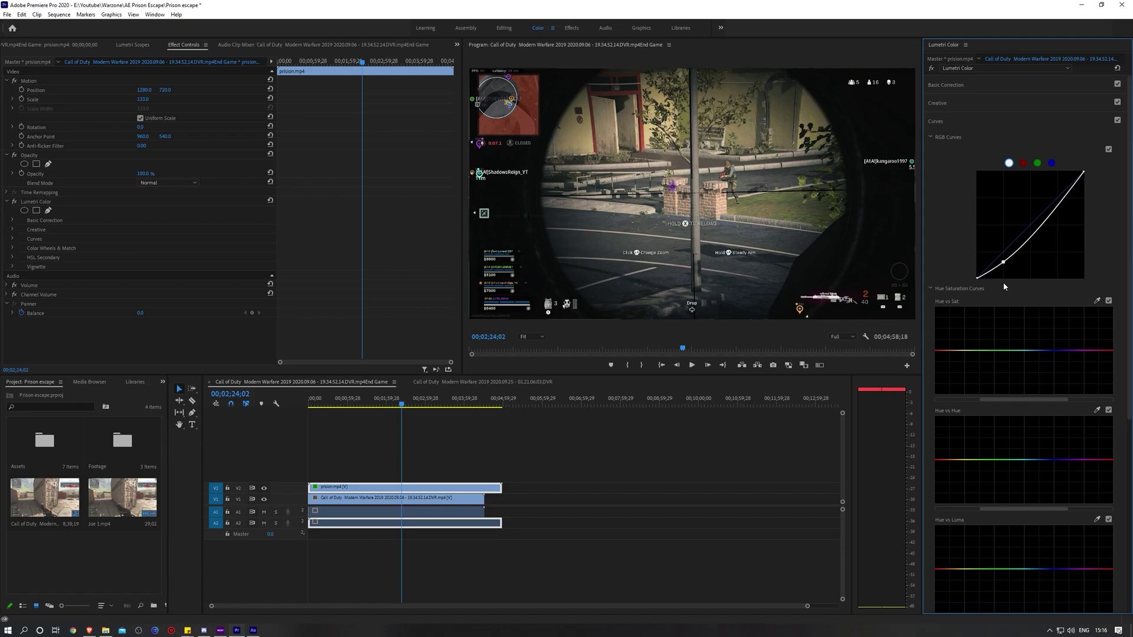
click(502, 28)
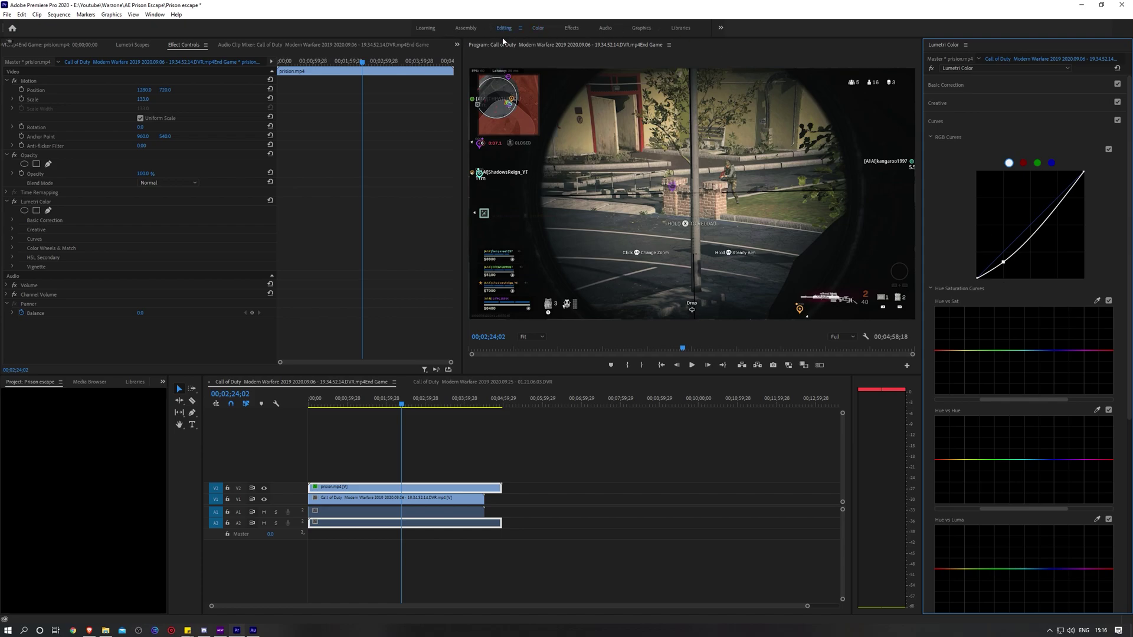
key(shift+1)
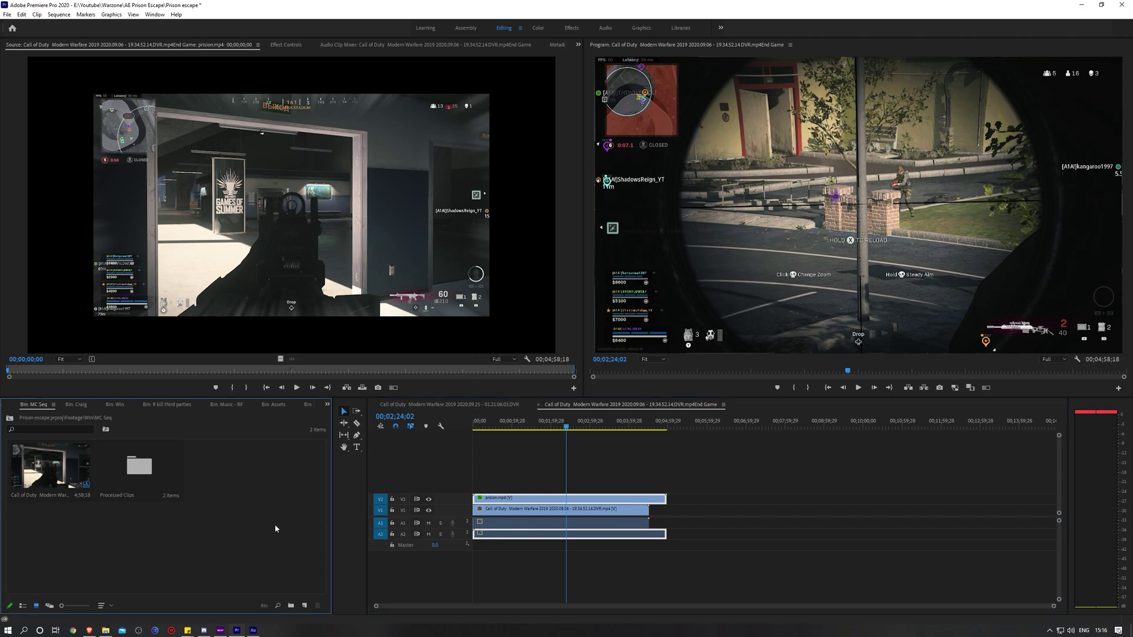
- Close the source sequence's timeline and make a new sequence from the multi-camera clip in the MC Seq bin
click(539, 405)
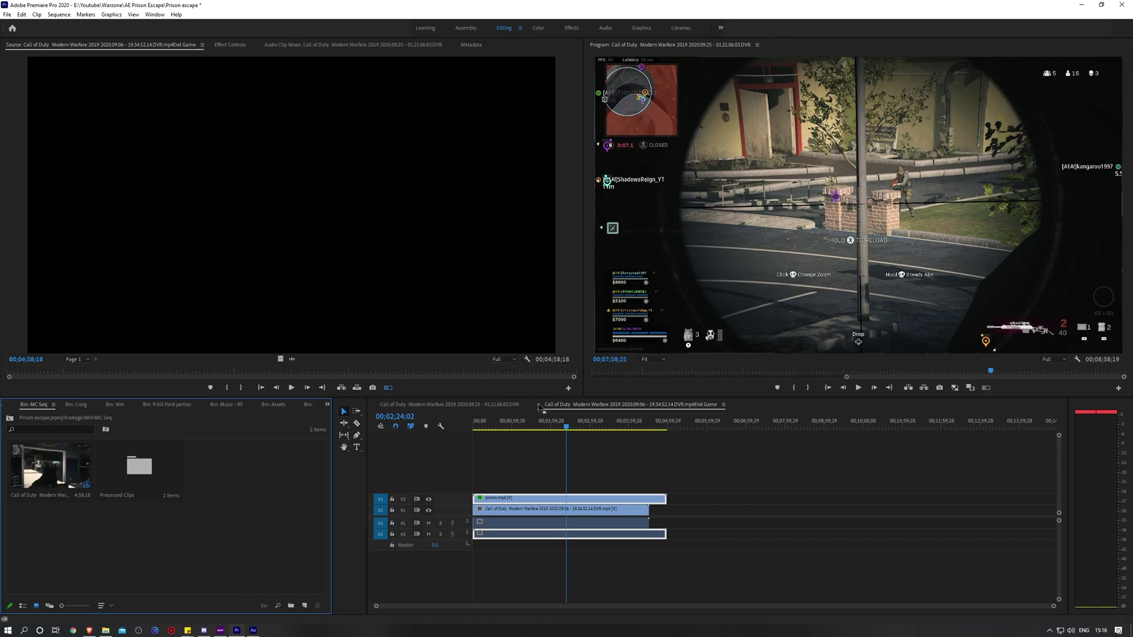
click(56, 546)
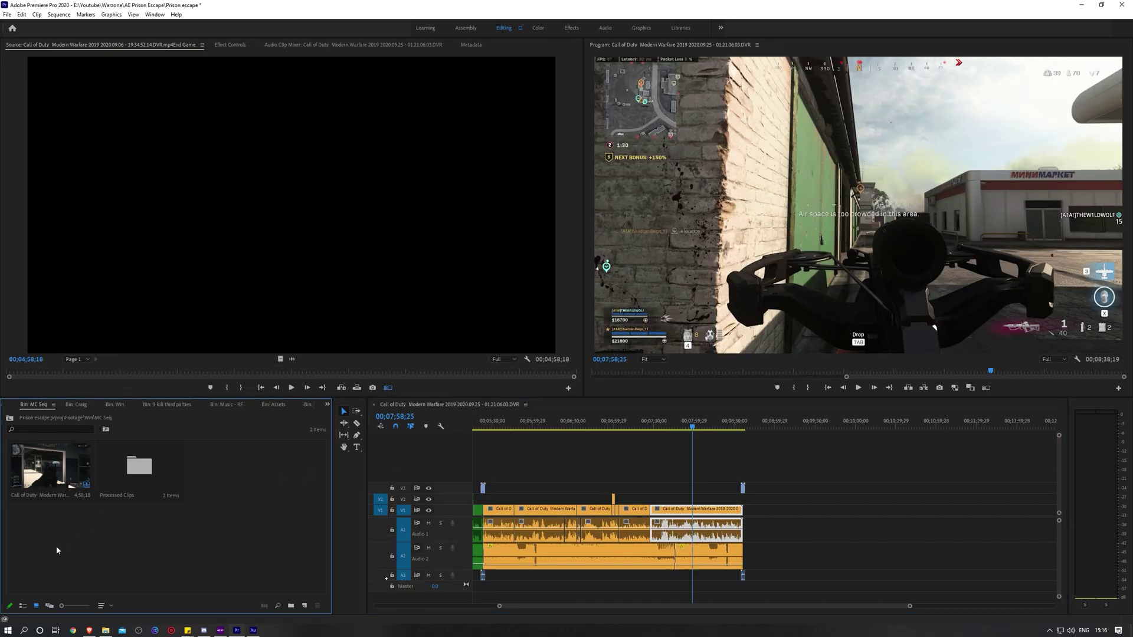
click(54, 472)
right_click(53, 473)
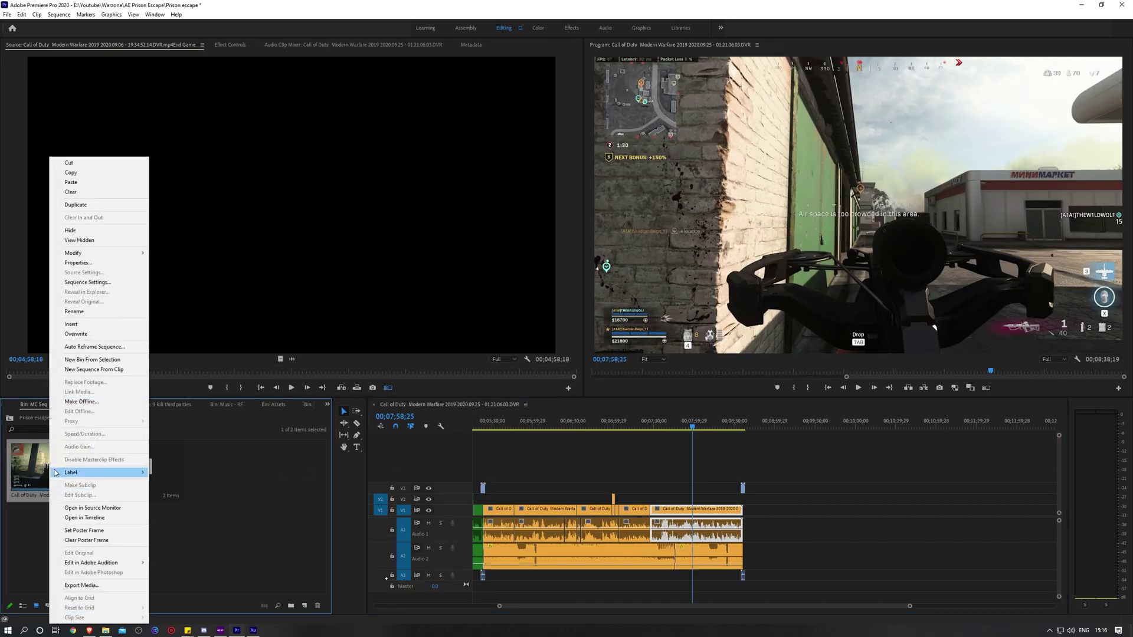
click(84, 370)
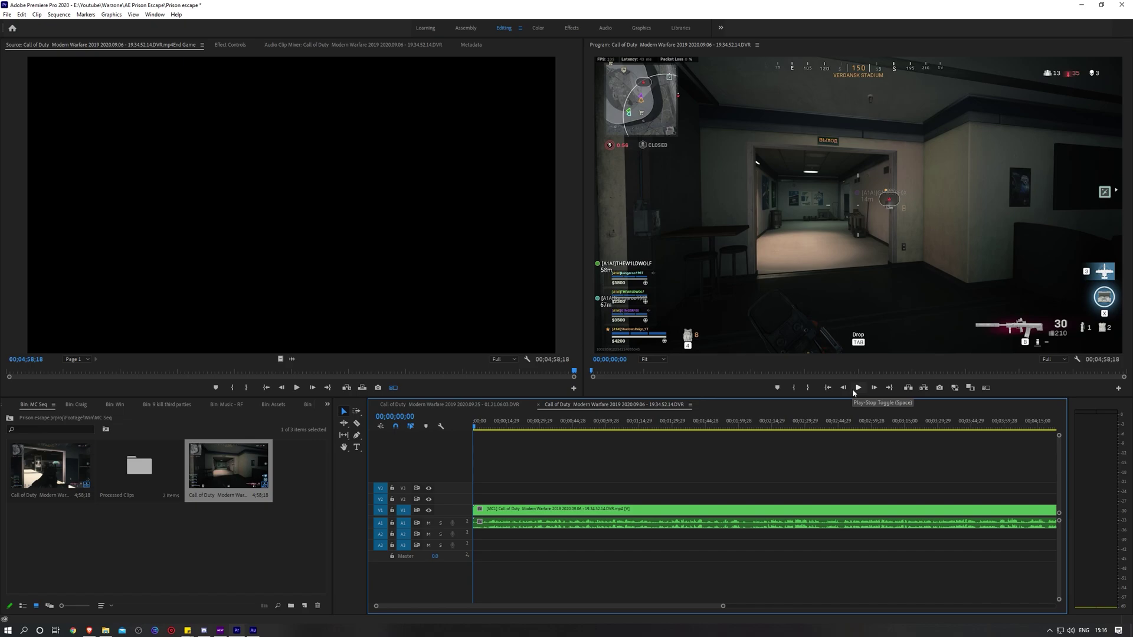
- Show the multi-camera view in a widened Program monitor and select the first camera angle for playback
click(990, 387)
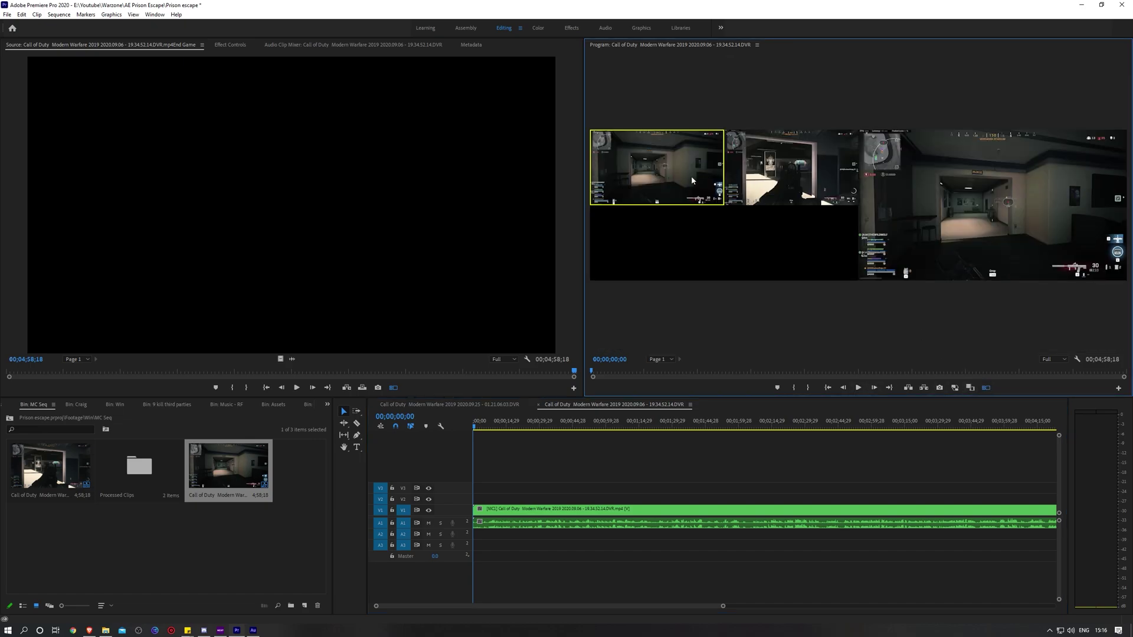
drag(587, 215, 22, 247)
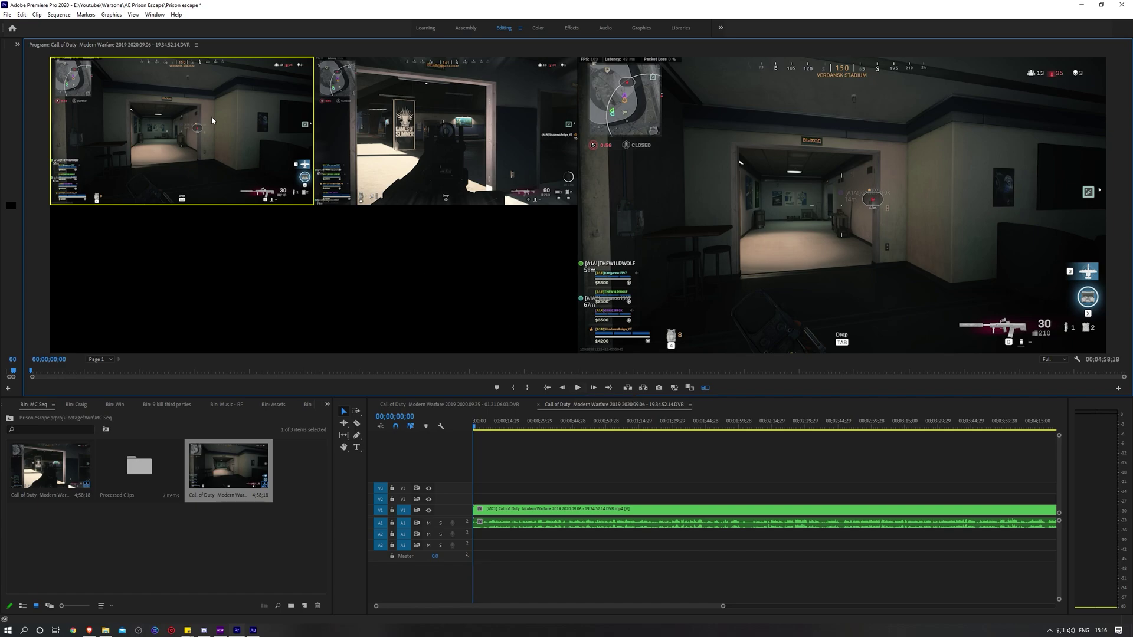
key(2)
click(277, 140)
click(573, 392)
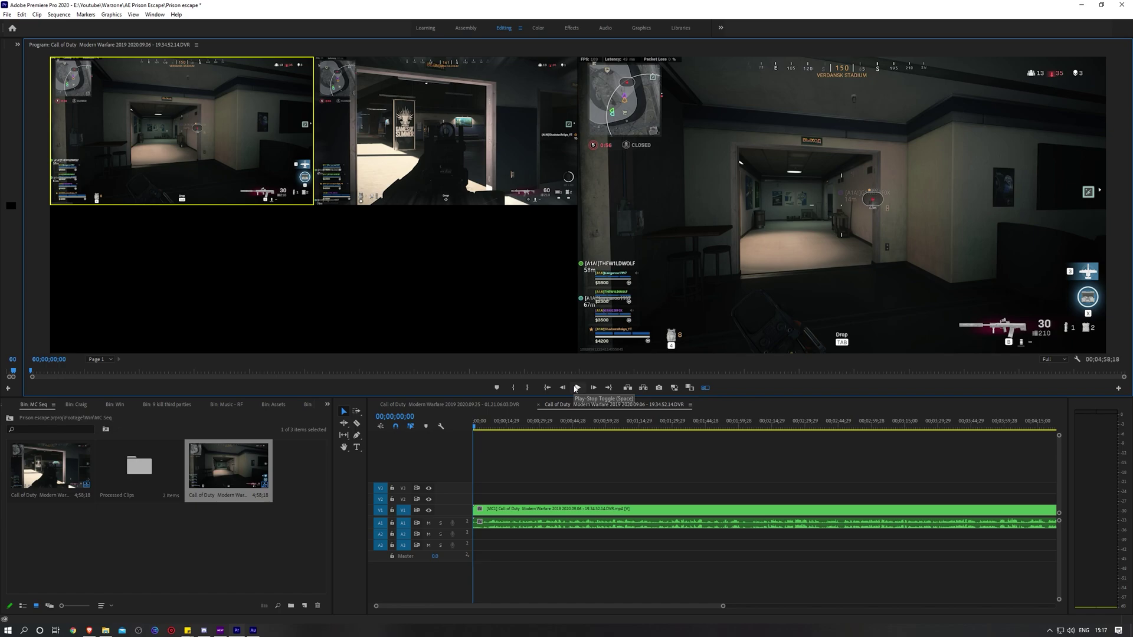
- Play the multi-camera sequence from the start, switching live between camera angles 2, 1 and 2, and stop at 00;00;09;10
click(577, 388)
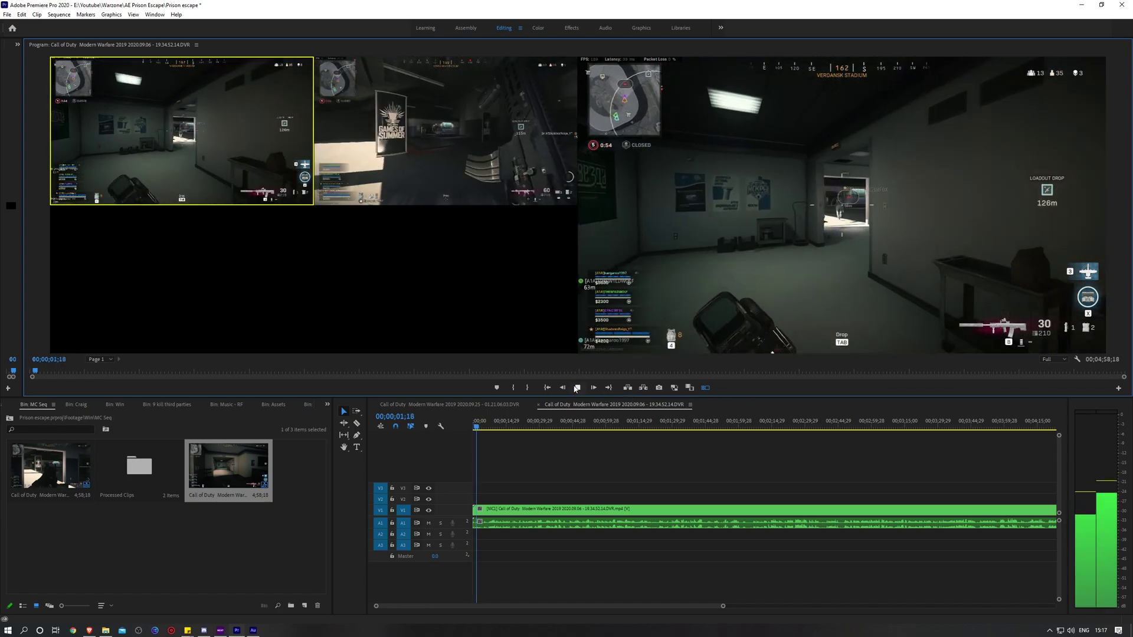
key(2)
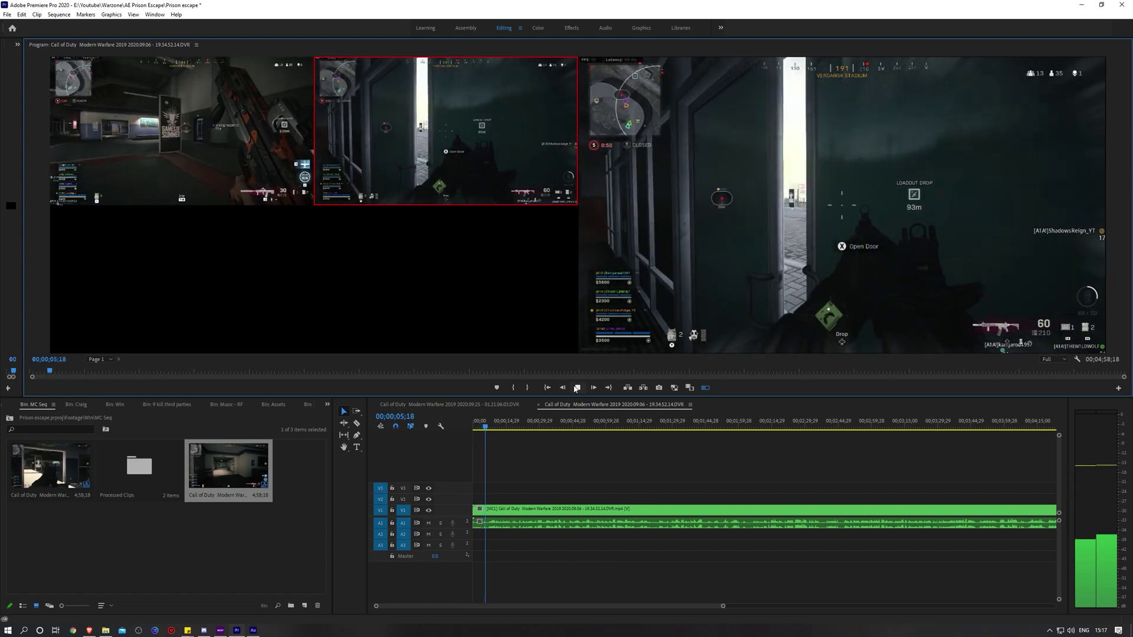
key(1)
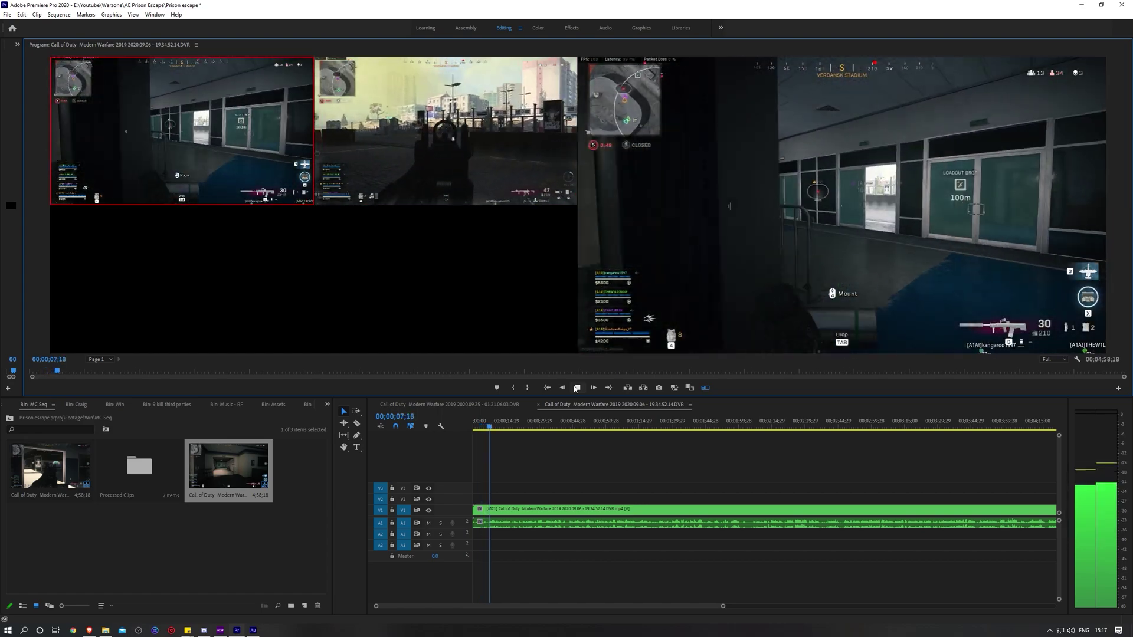
key(2)
click(577, 388)
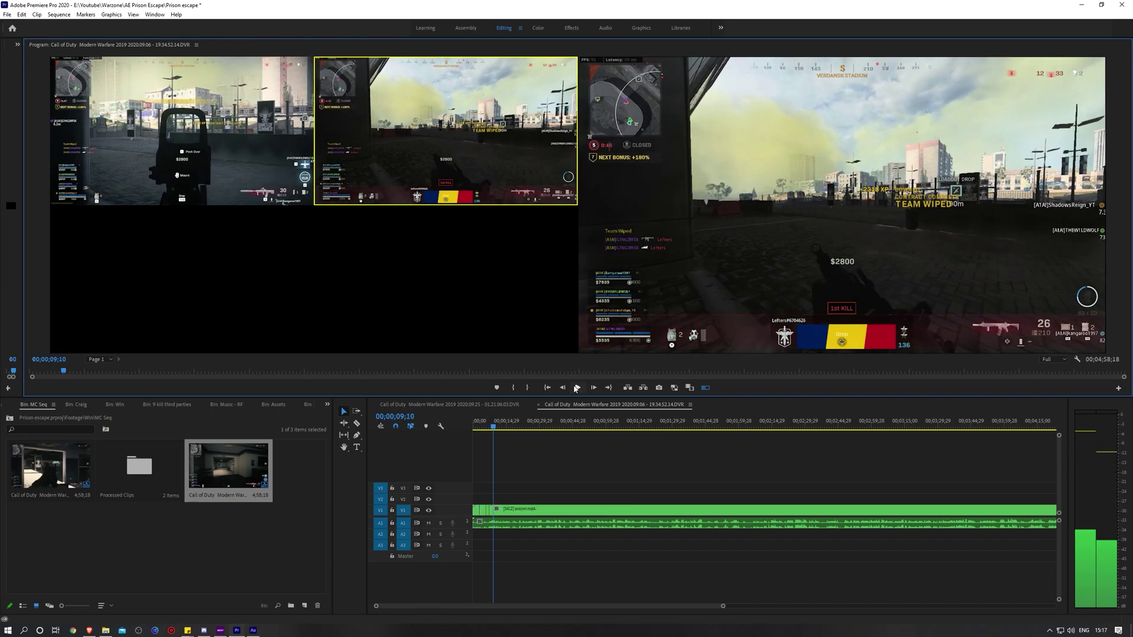
- Replay the recorded camera switches from around 00;00;04;23 to check the cuts
click(485, 427)
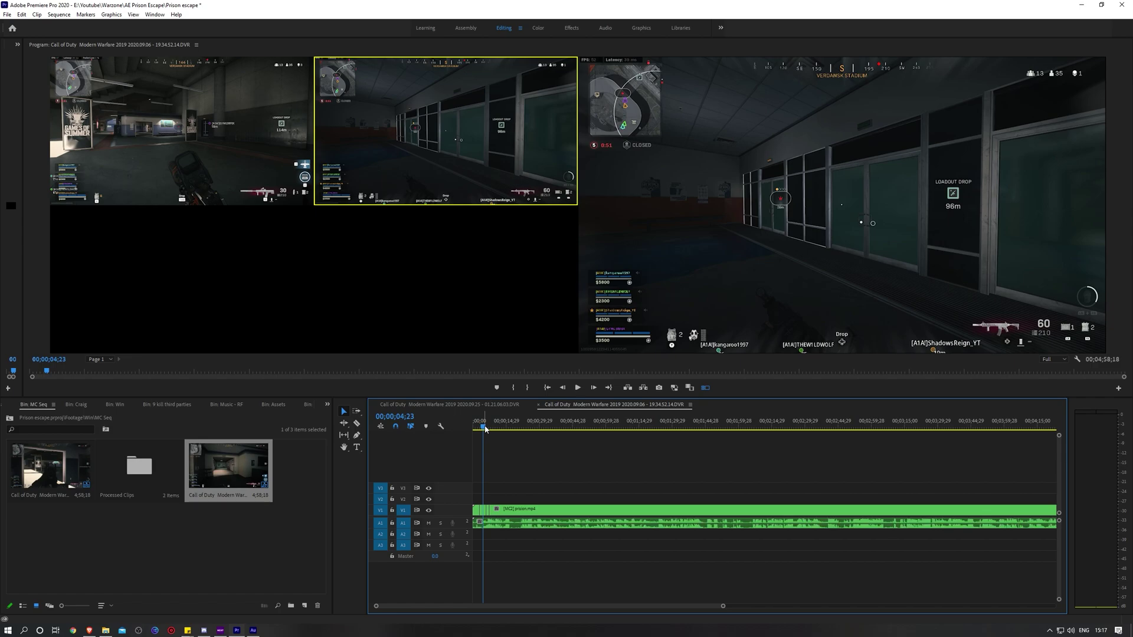
key(space)
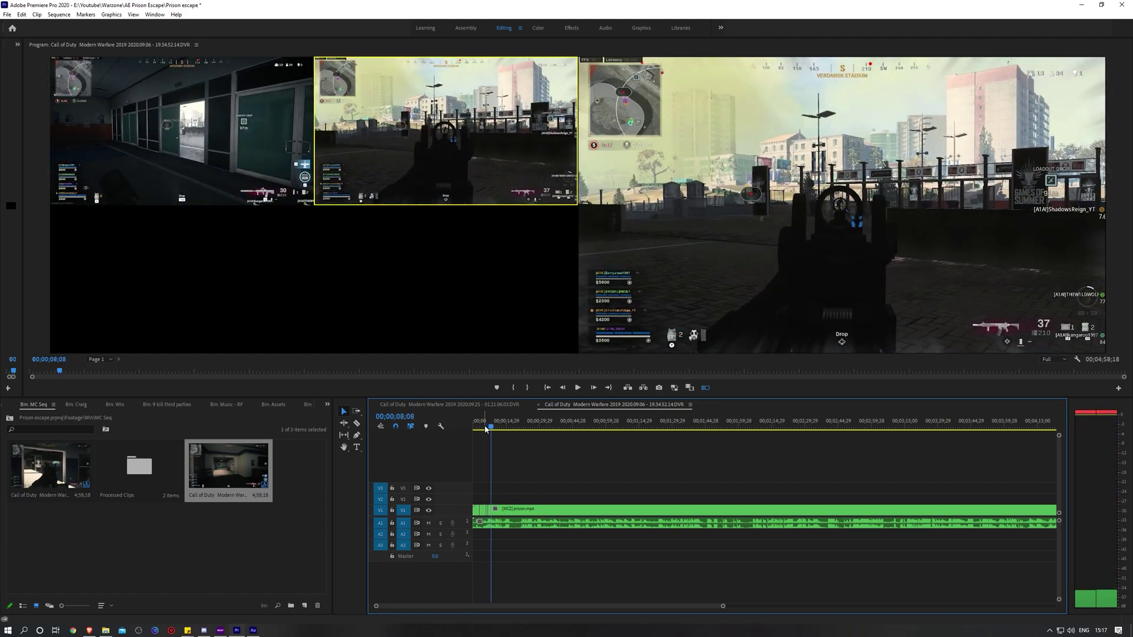
click(486, 429)
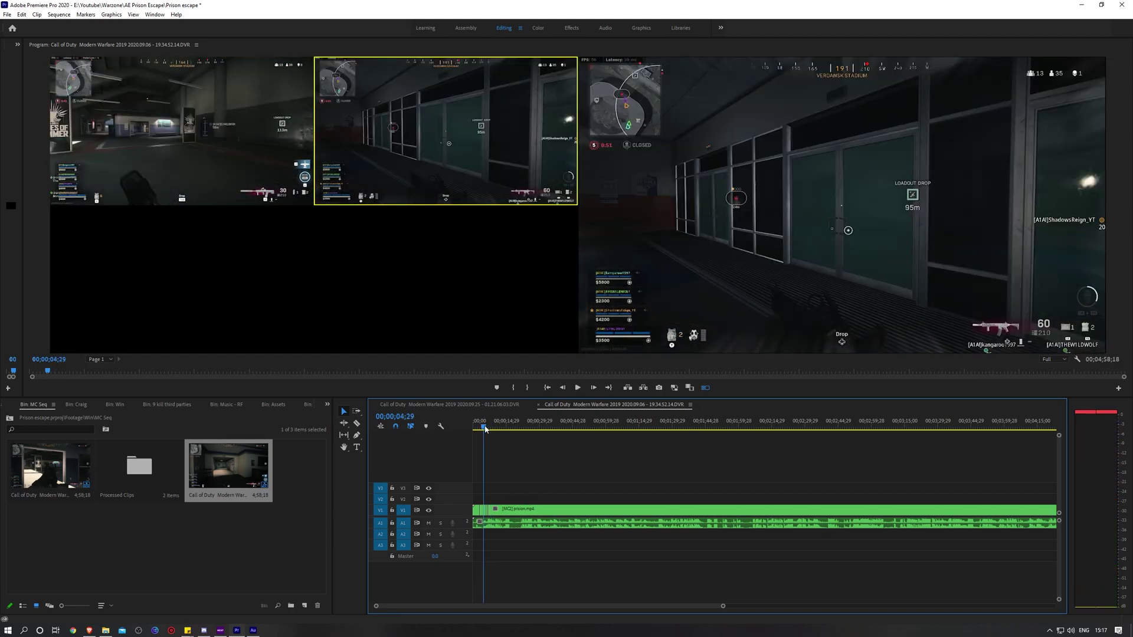
key(space)
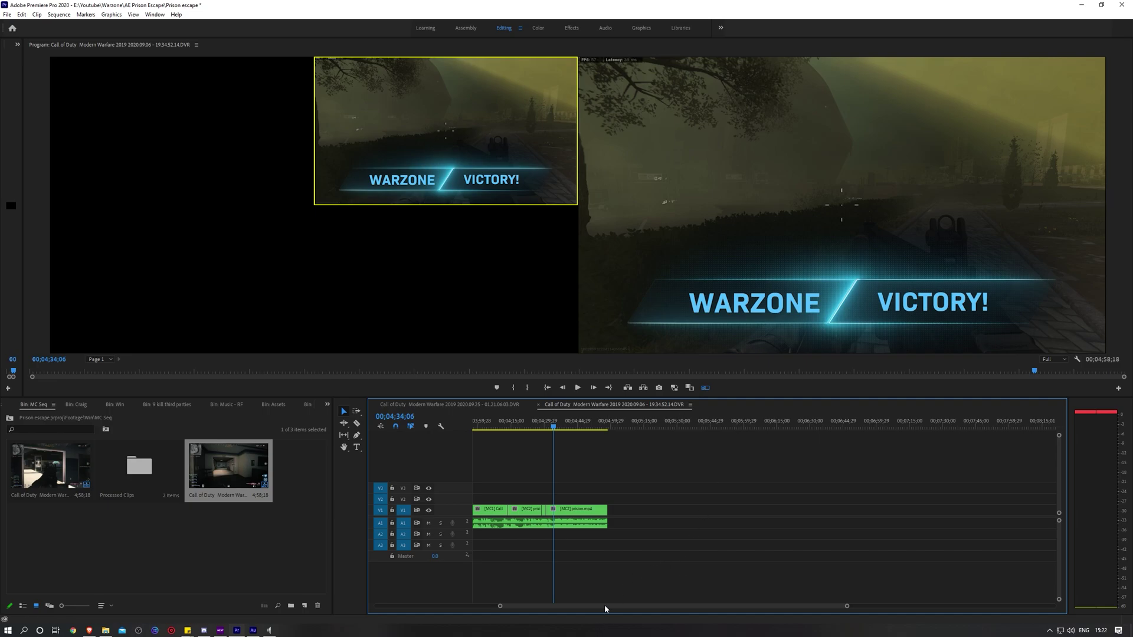
- Review the finished multi-camera edit by returning to its start and scrubbing across the first camera cuts
scroll(531, 591, up, 5)
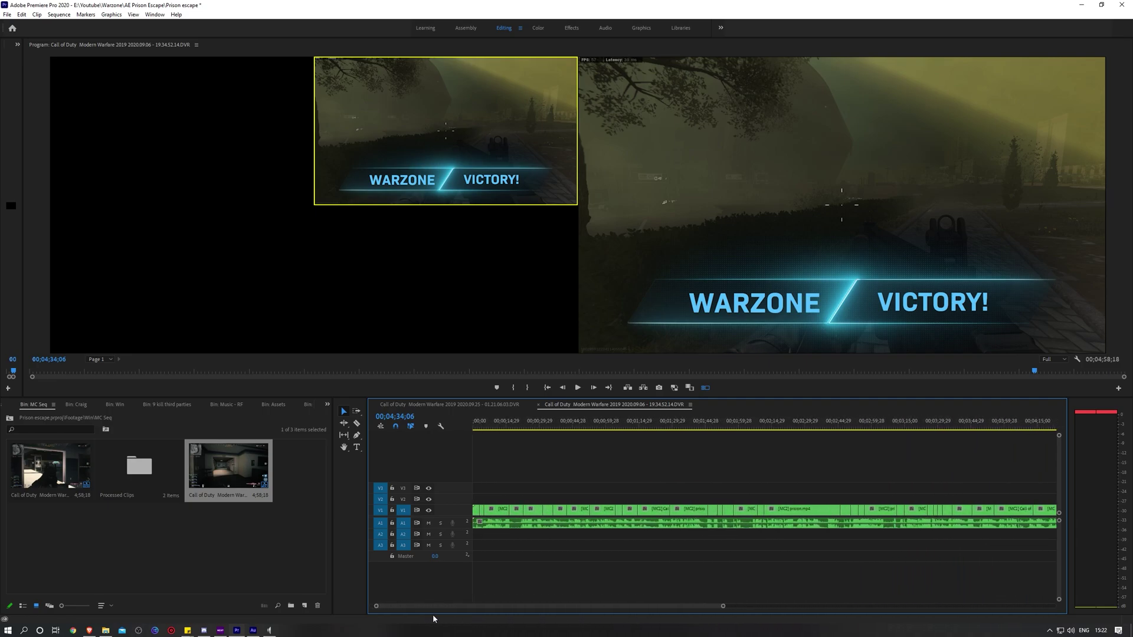
drag(529, 618, 701, 619)
scroll(439, 575, up, 15)
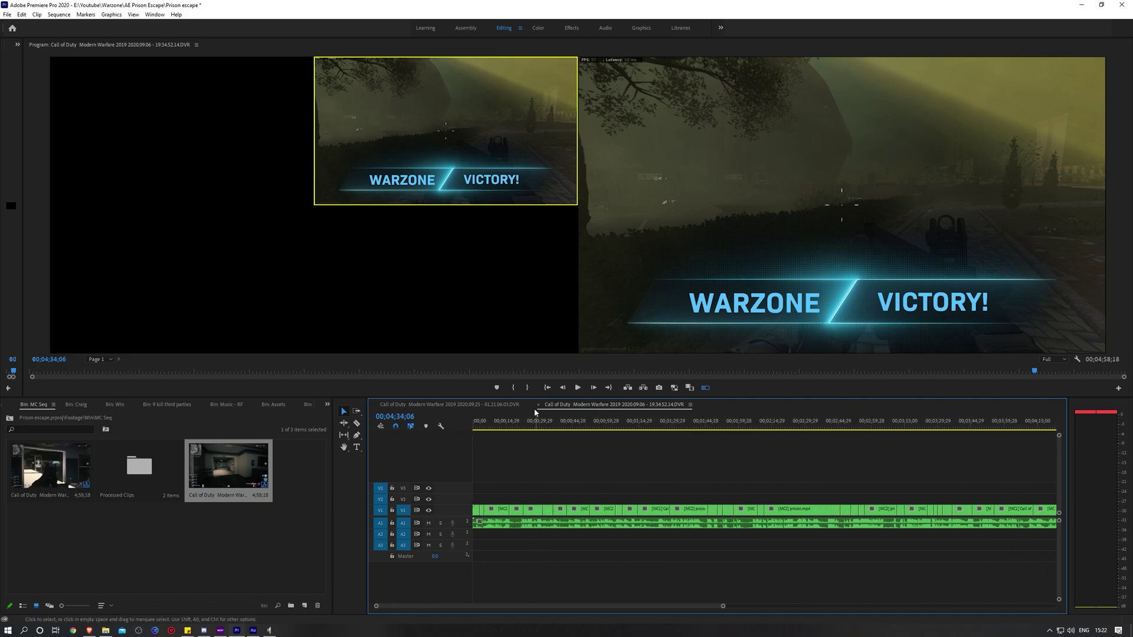
click(474, 431)
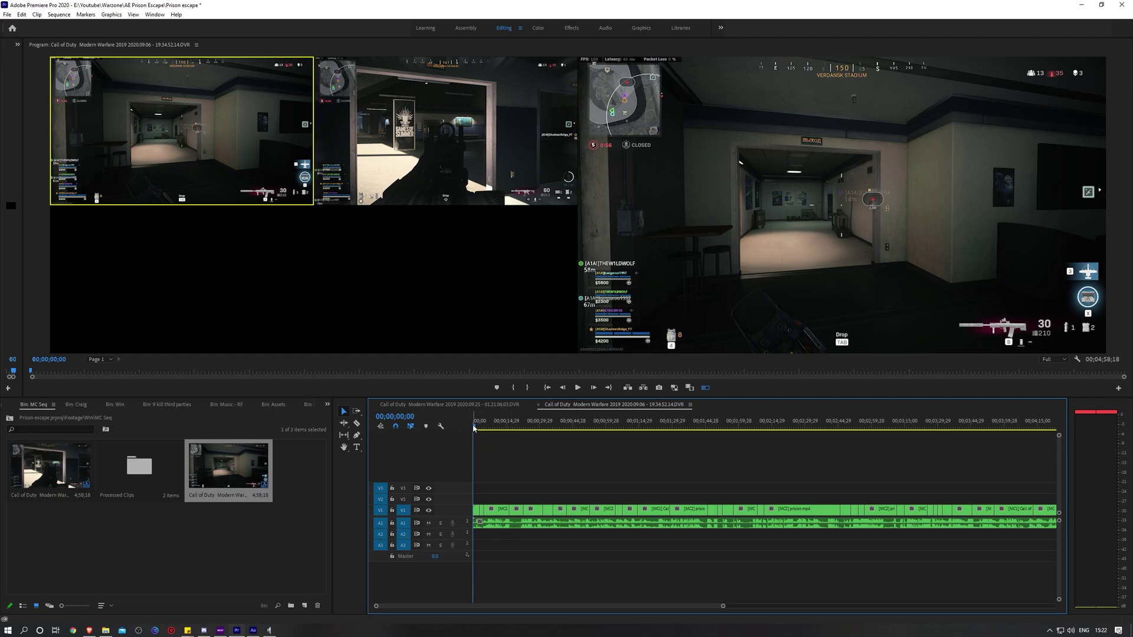
click(484, 430)
drag(485, 432, 503, 432)
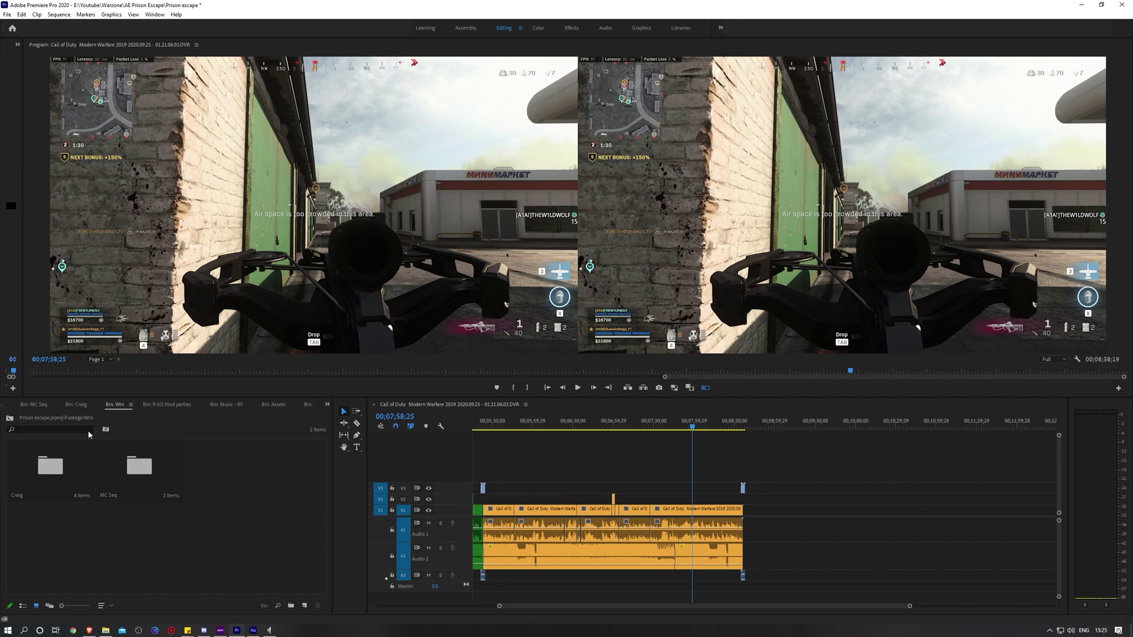
- Turn off the multi-camera view and shrink the Program monitor to restore the Source monitor beside it
click(705, 388)
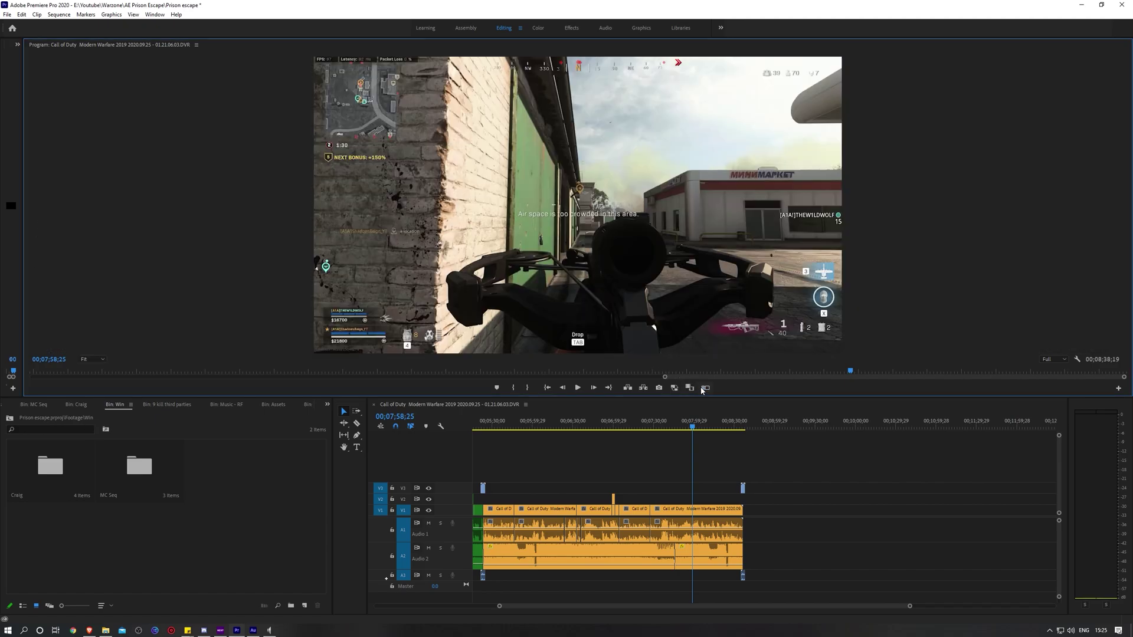
drag(24, 231, 613, 217)
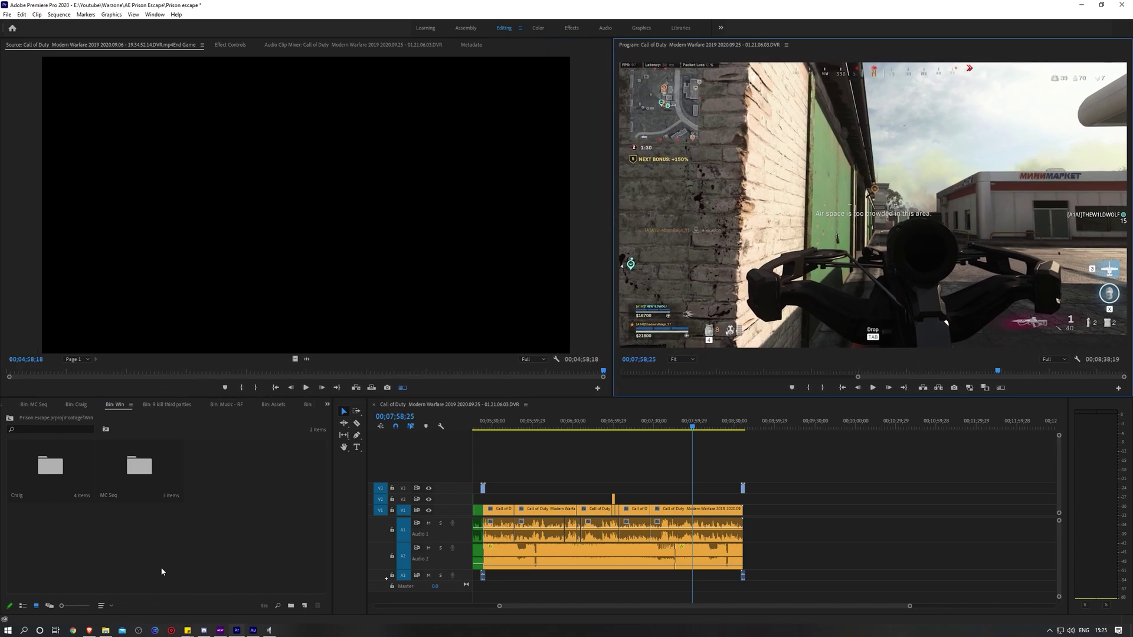
- Open the player's footage bin inside the Win bin and load its first clip in the Source monitor
double_click(55, 465)
drag(52, 534, 289, 458)
click(220, 543)
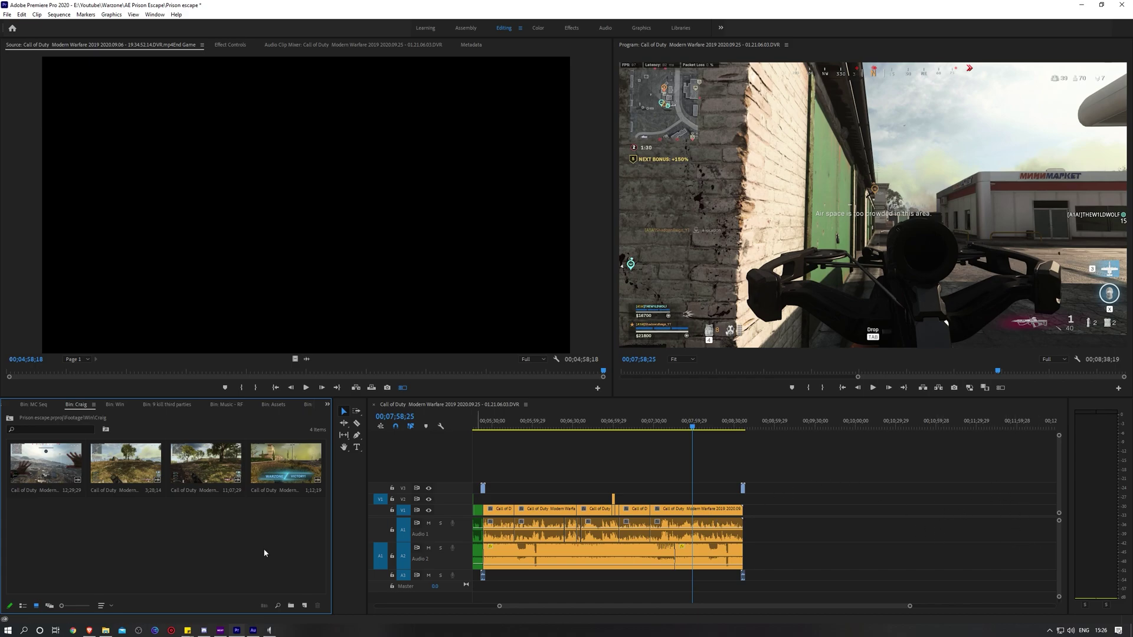
click(42, 479)
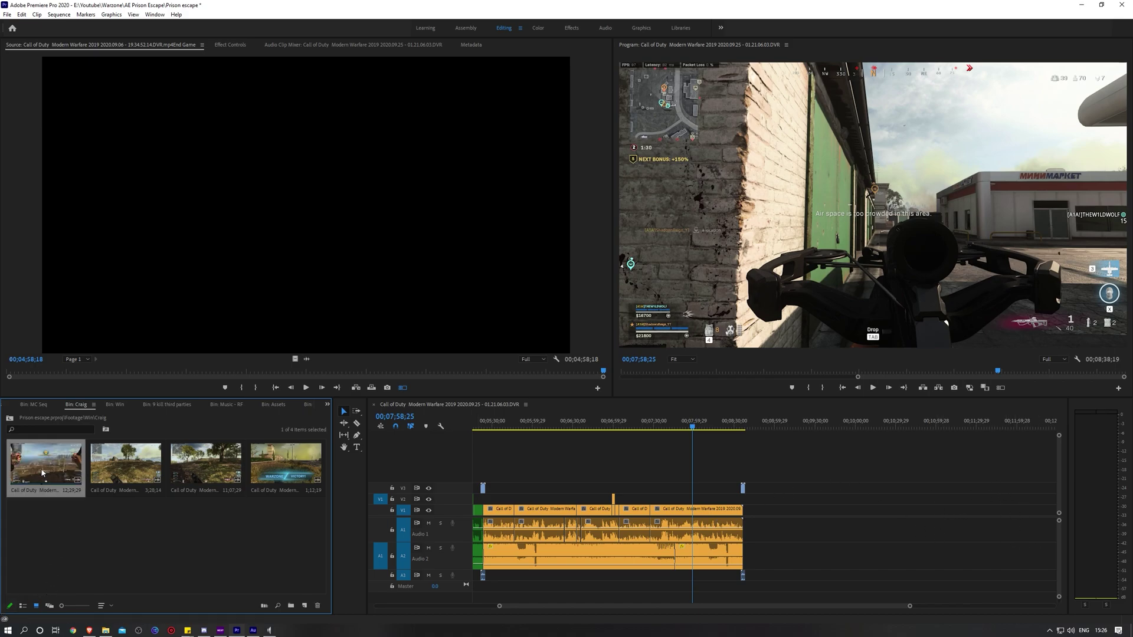
double_click(40, 478)
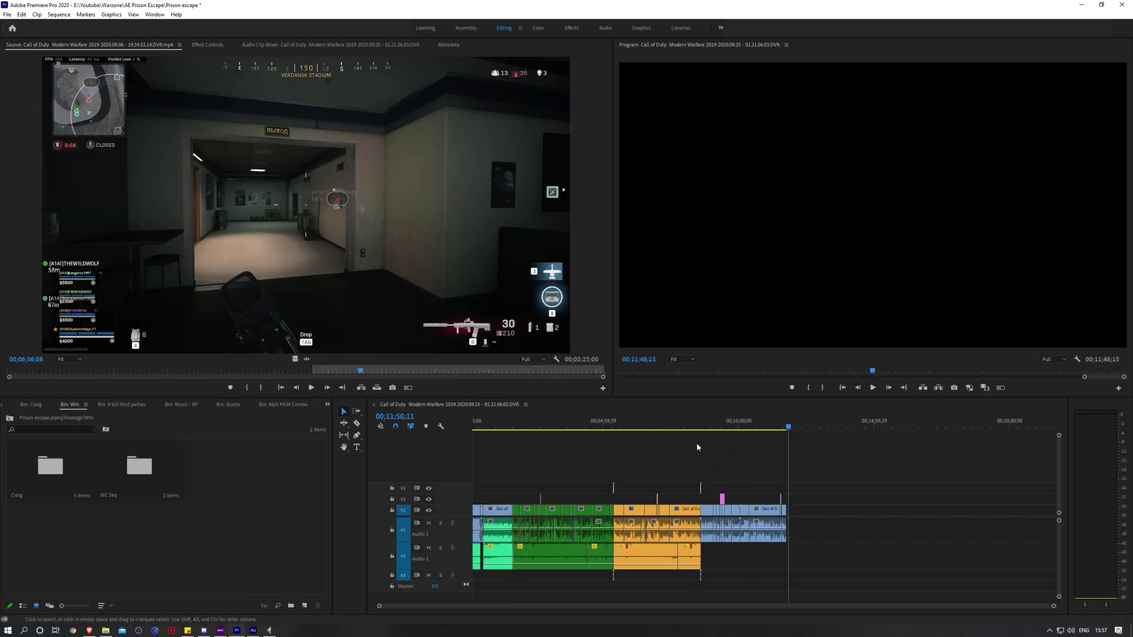
- Close the reopened multi-camera sequence from the MC Seq bin and place it in the main timeline beyond the blue section
double_click(160, 479)
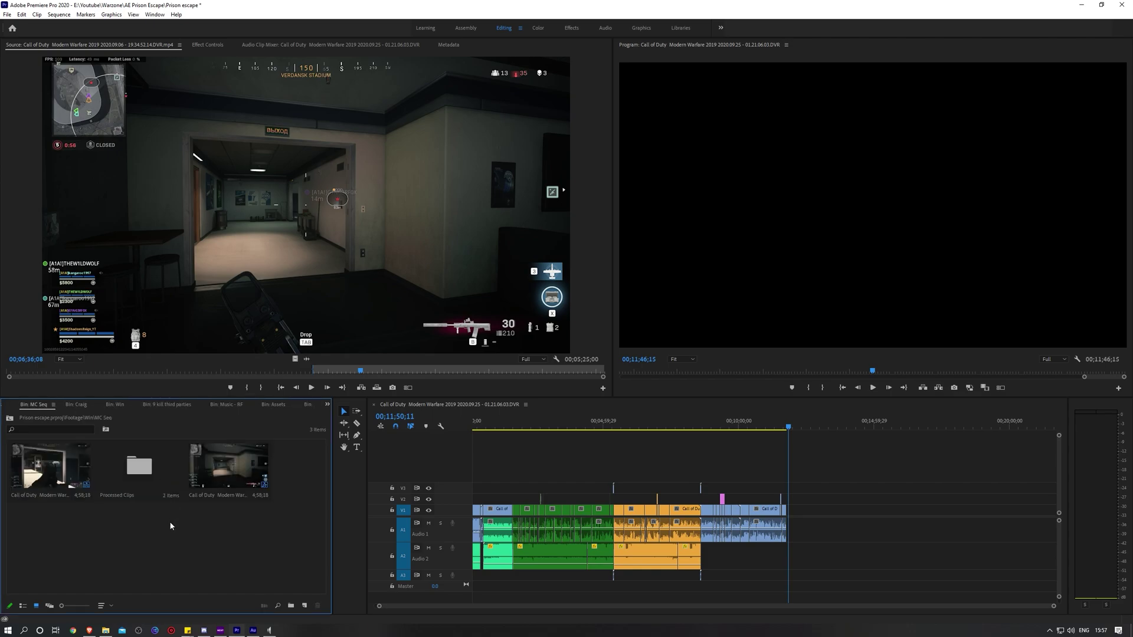
drag(228, 467, 235, 520)
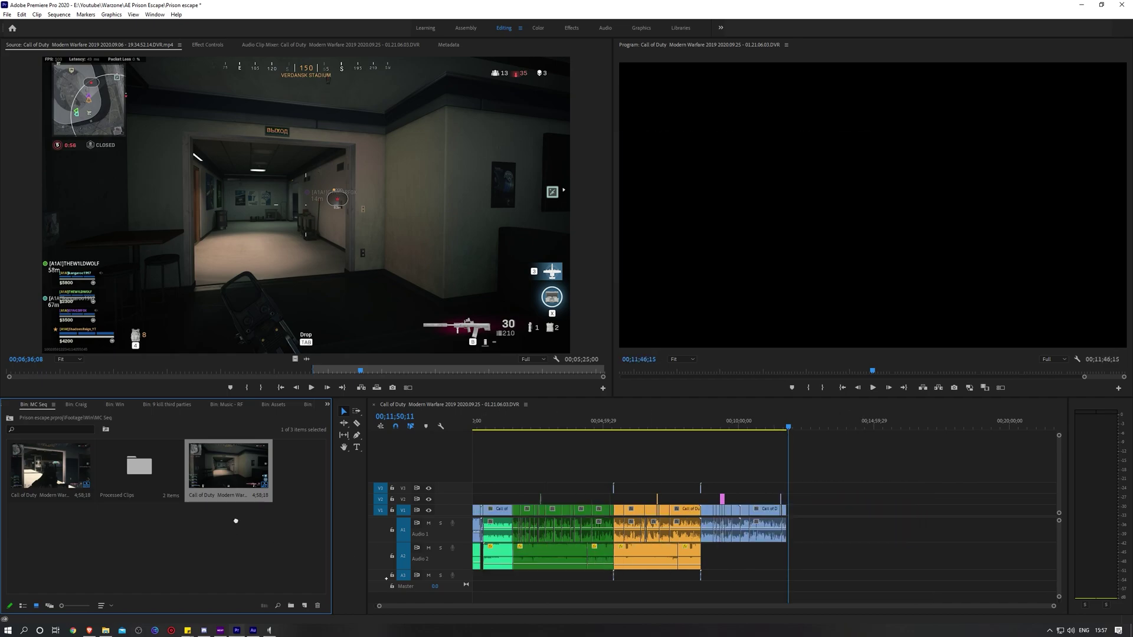
double_click(231, 470)
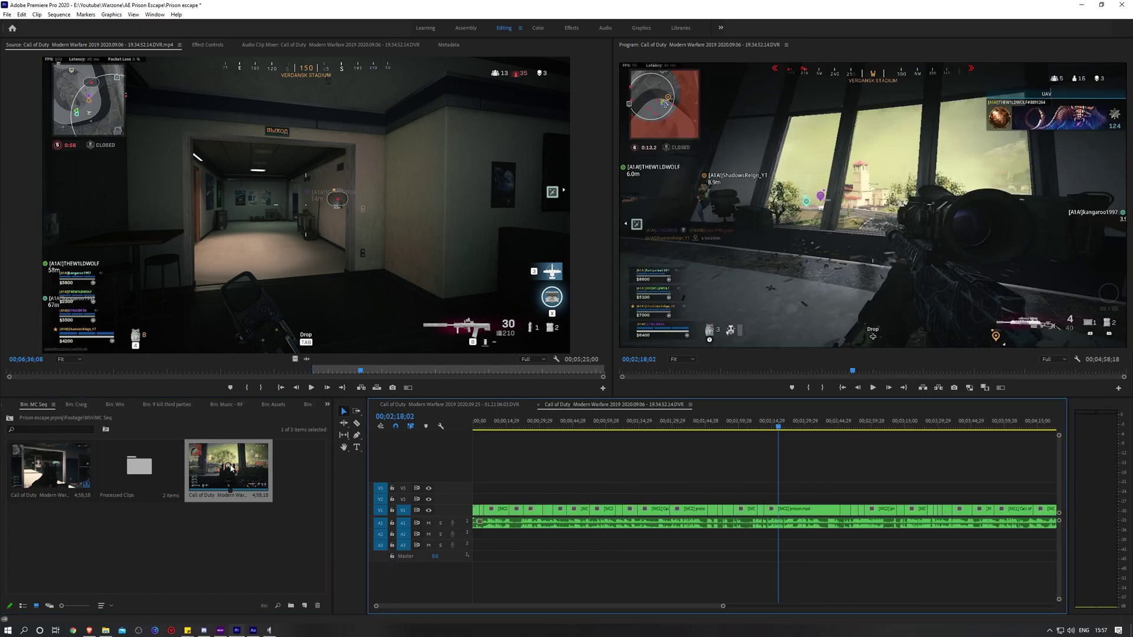
click(538, 405)
drag(228, 463, 899, 527)
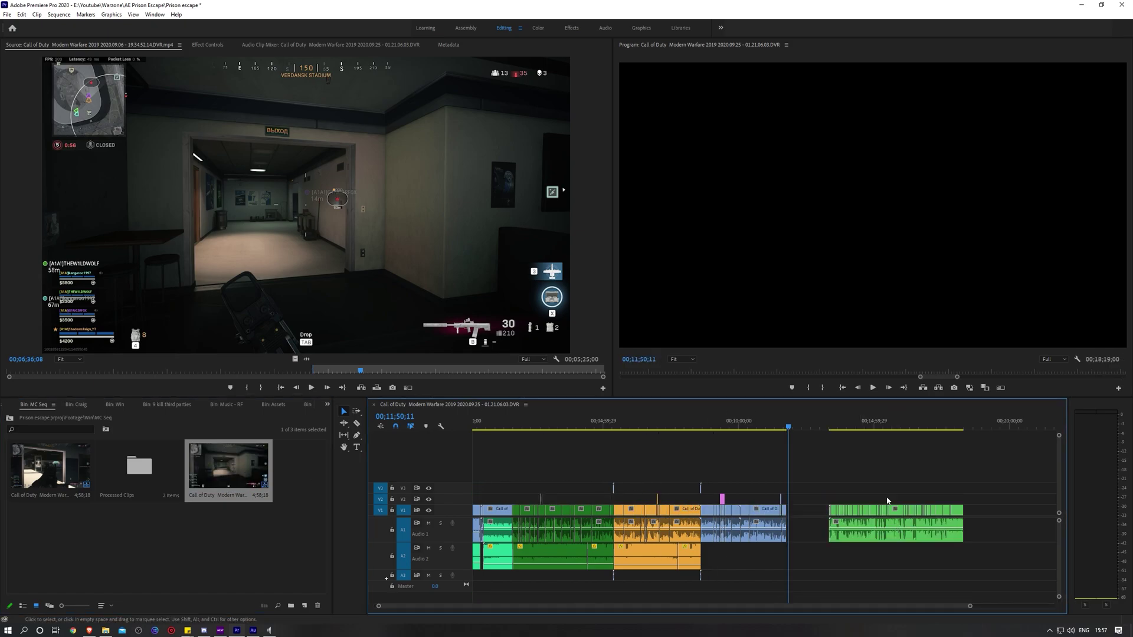
- Split the newly added multi-camera footage at 00;13;43;01 with the Razor tool
click(833, 425)
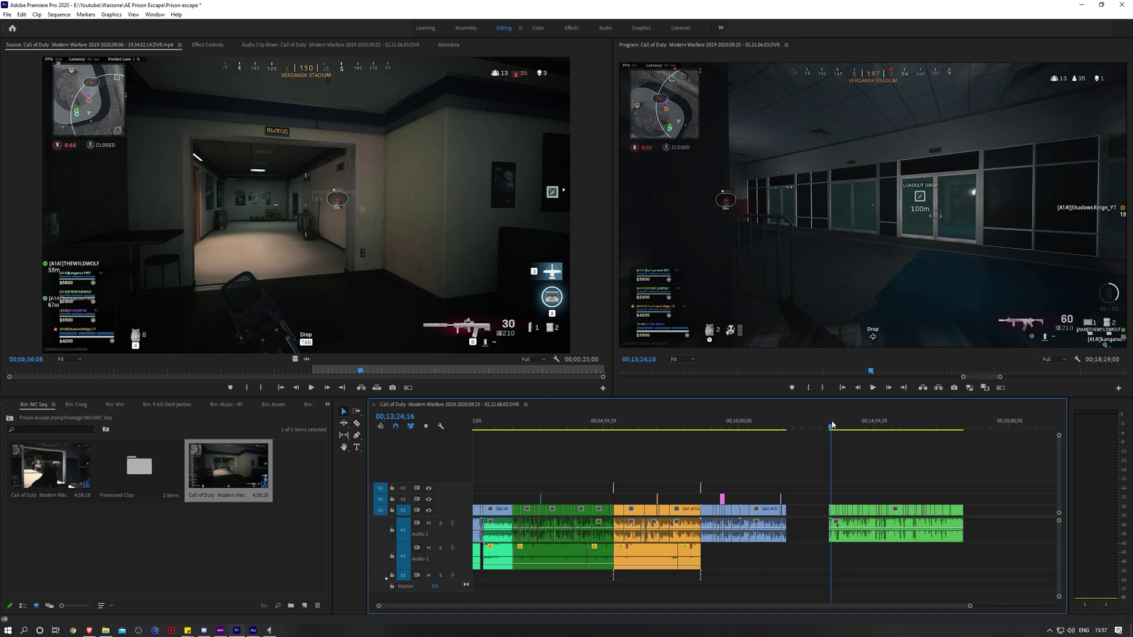
key(equal)
key(equal)
key(equal)
click(789, 425)
mouse_move(790, 424)
mouse_down()
mouse_move(812, 426)
mouse_move(788, 426)
mouse_move(798, 429)
mouse_up()
key(c)
click(802, 524)
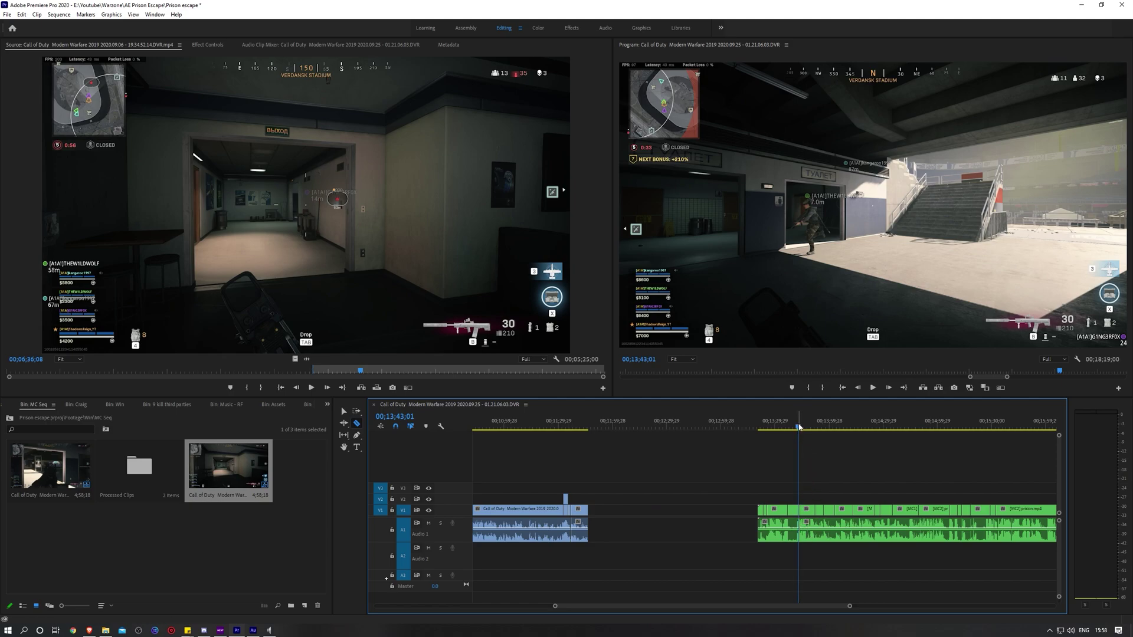
- Select the multi-camera clips before the cut at 00;13;43;01 and give them the Caribbean label
key(v)
drag(793, 479, 764, 541)
right_click(765, 540)
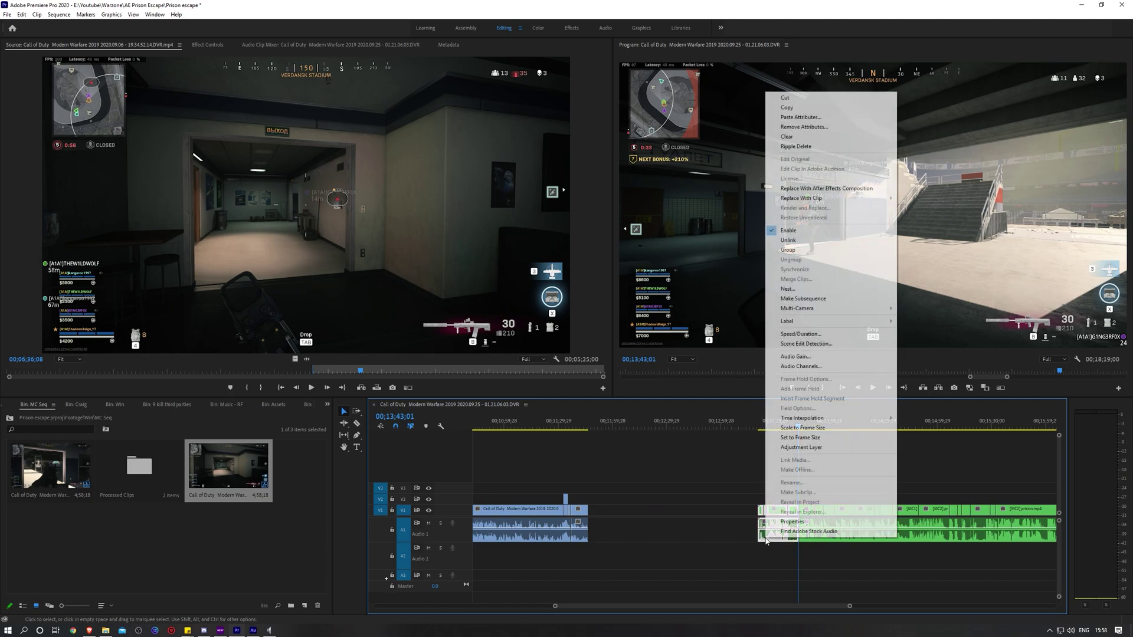
mouse_move(826, 321)
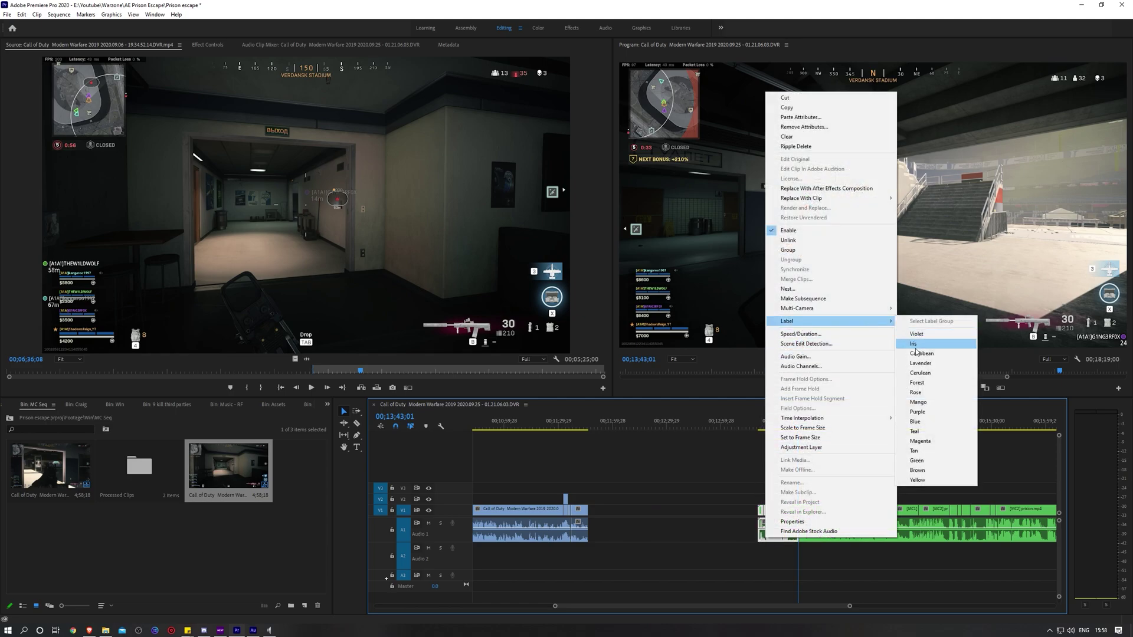
click(918, 353)
- Find the end of the unwanted middle footage and split the multi-camera clips at 00;14;45;08
drag(907, 424, 954, 434)
drag(779, 603, 826, 609)
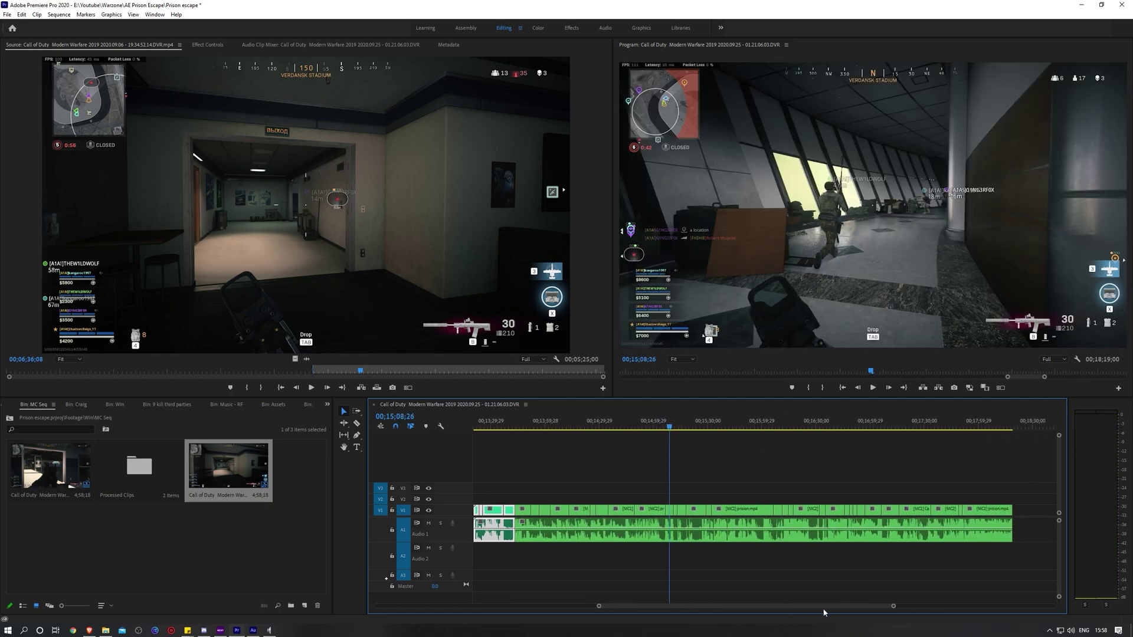
click(671, 430)
drag(671, 429, 627, 437)
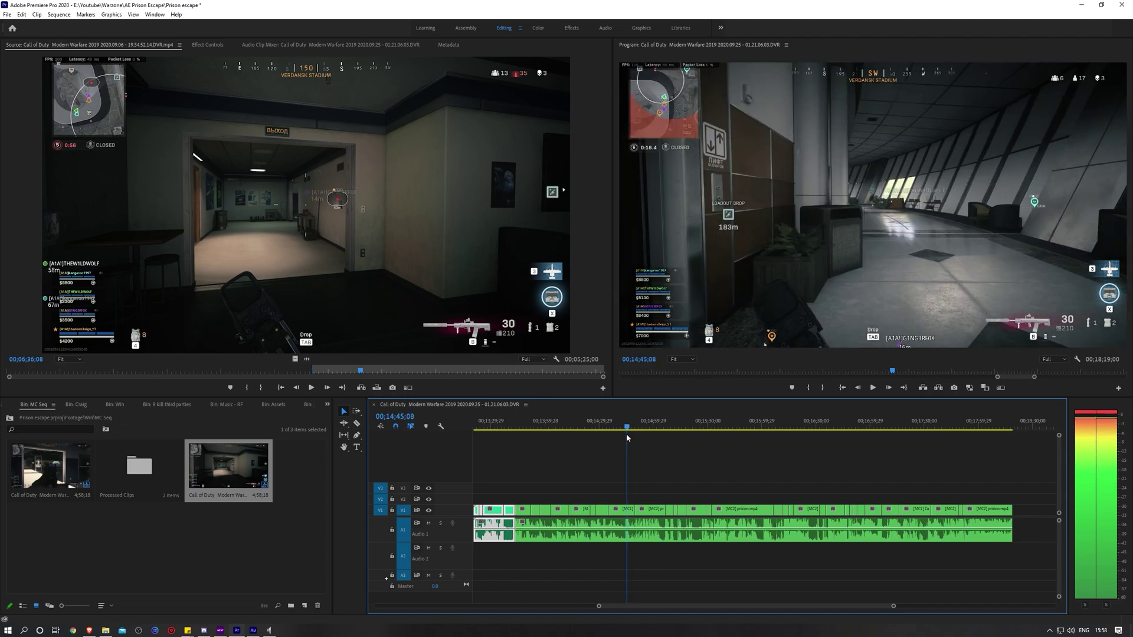
key(c)
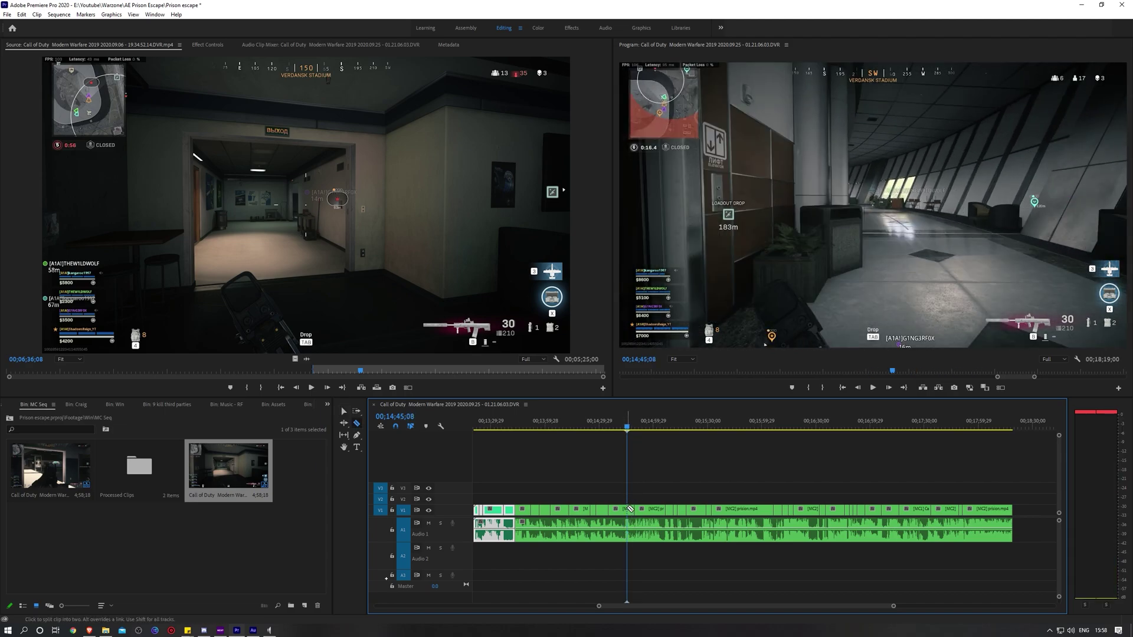
click(628, 523)
- Delete the multi-camera clips between the Caribbean section and 00;14;45;08, and ripple delete the gap
key(v)
mouse_move(619, 558)
mouse_down()
mouse_move(618, 499)
mouse_move(521, 500)
mouse_up()
key(Delete)
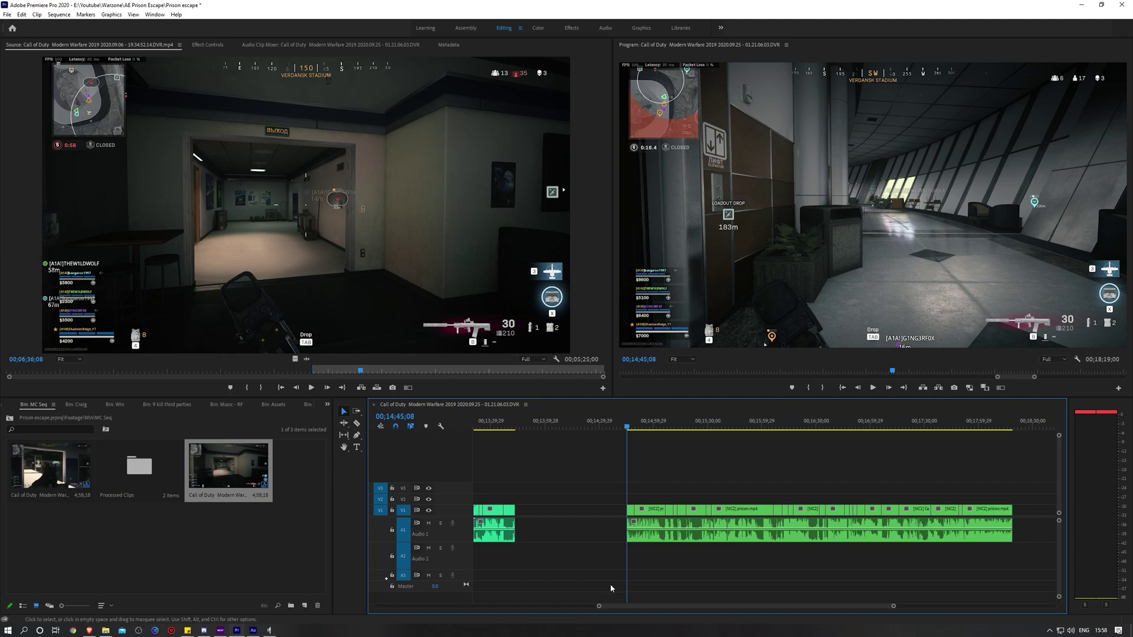
right_click(576, 511)
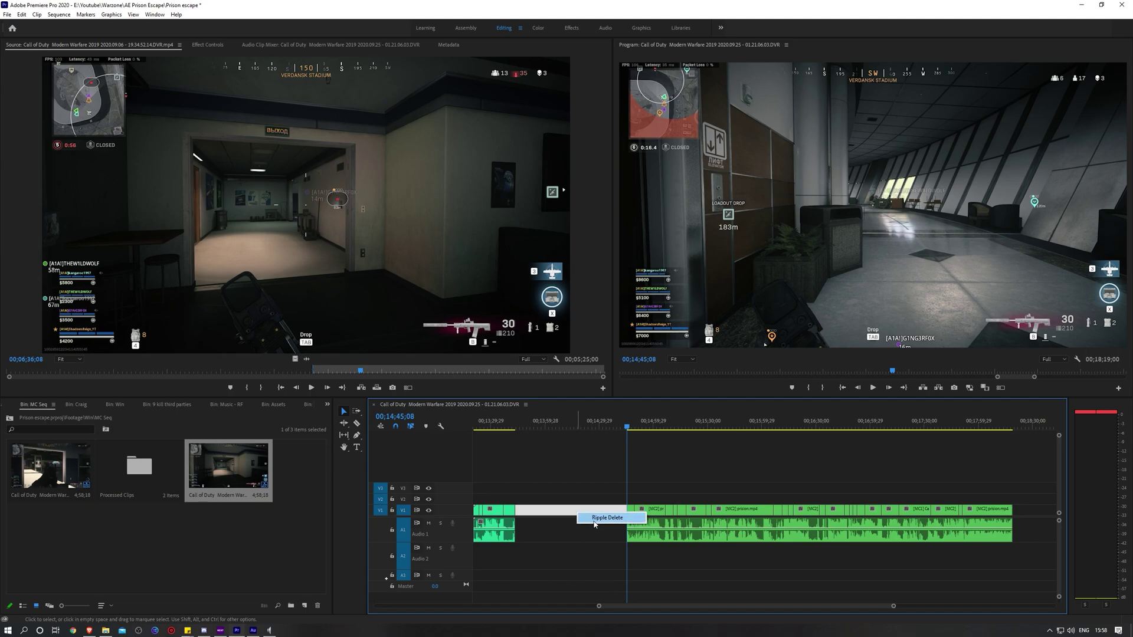
click(594, 519)
- Scrub to the end of the remaining multi-camera footage and give all of its clips the Purple label
drag(515, 428, 858, 432)
key(minus)
drag(720, 555, 803, 487)
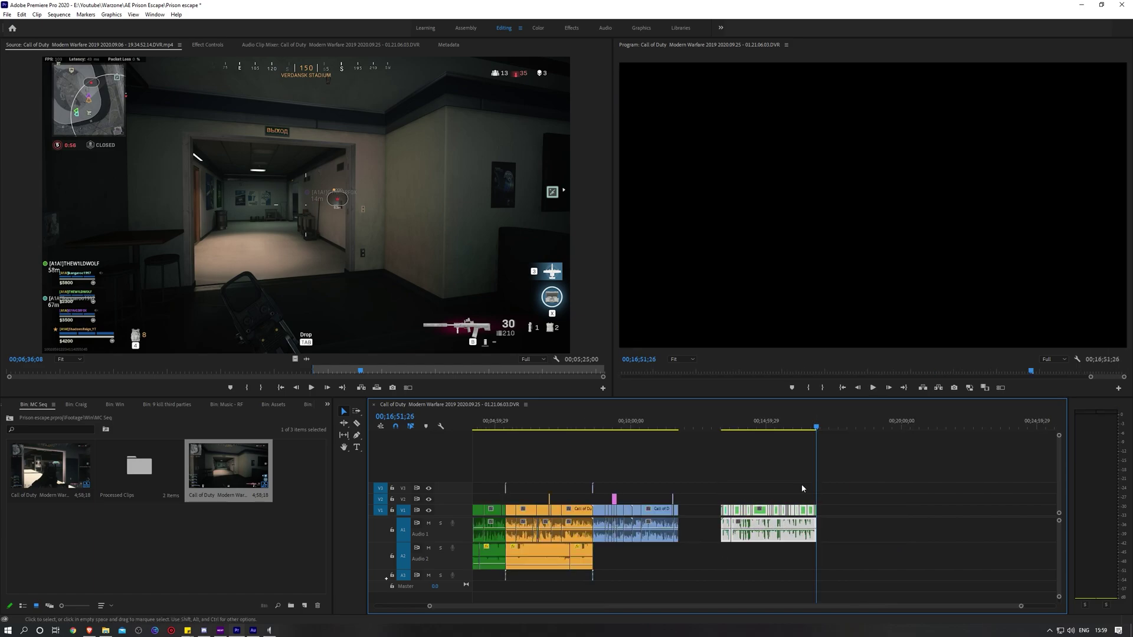
right_click(745, 523)
mouse_move(785, 307)
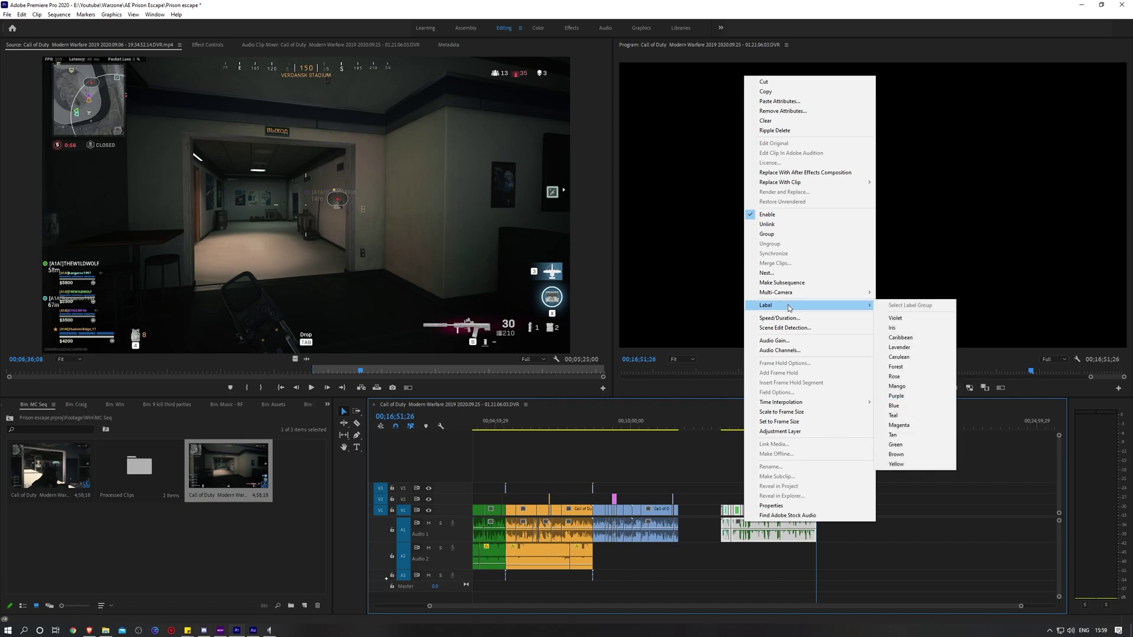
click(917, 400)
click(733, 570)
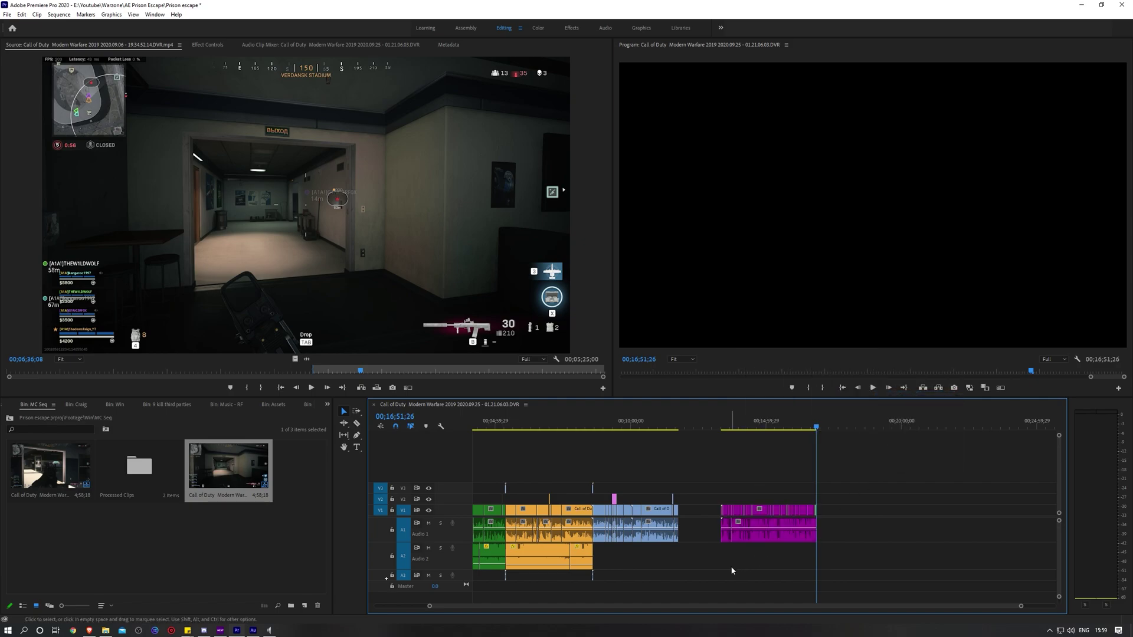
- Move the purple section close behind the blue section and place the playhead near their join at 00;11;42;20
mouse_move(718, 531)
mouse_down()
mouse_move(825, 479)
mouse_move(738, 515)
mouse_move(704, 515)
mouse_up()
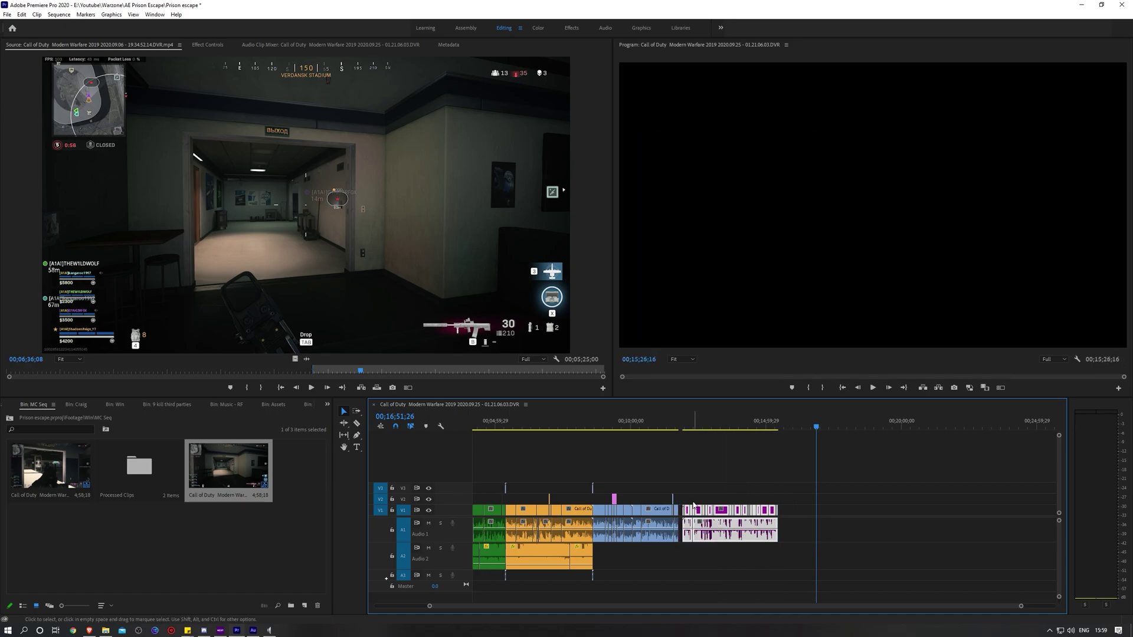
click(678, 425)
click(679, 423)
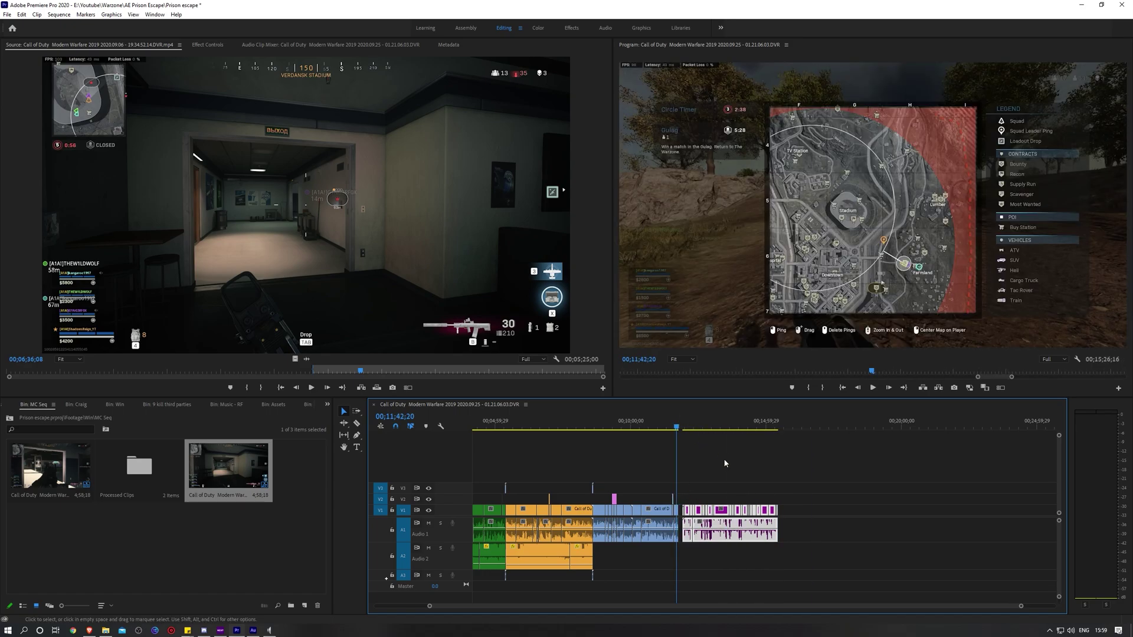
- Move the purple section up against the end of the blue section to close the gap, and deselect its clips
scroll(722, 458, up, 5)
drag(843, 515, 818, 515)
scroll(794, 562, down, 4)
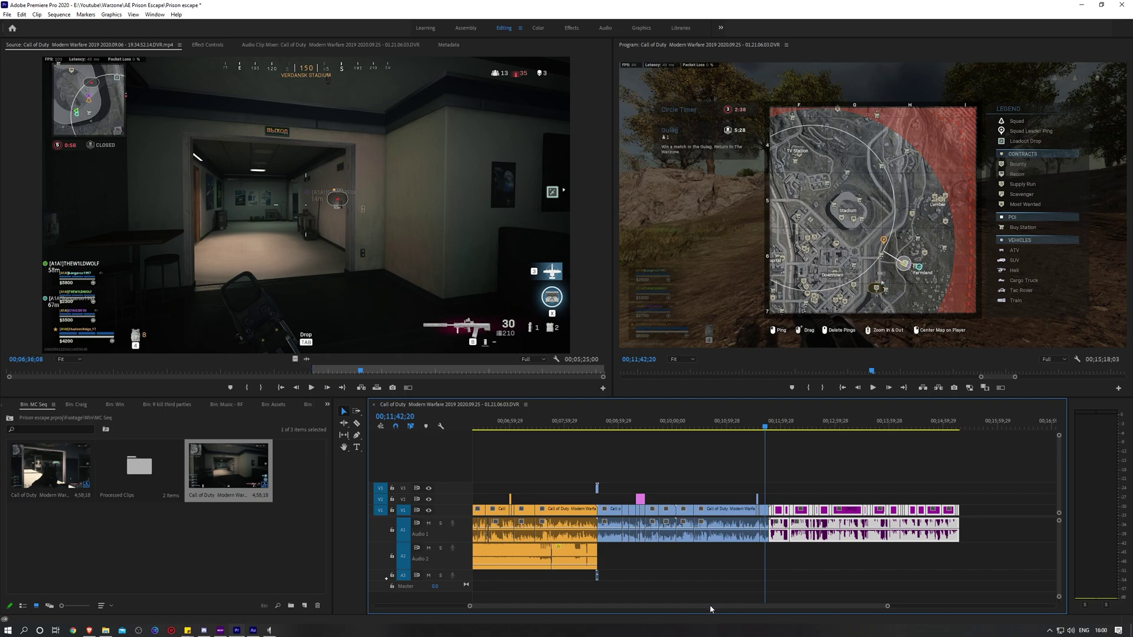
click(675, 559)
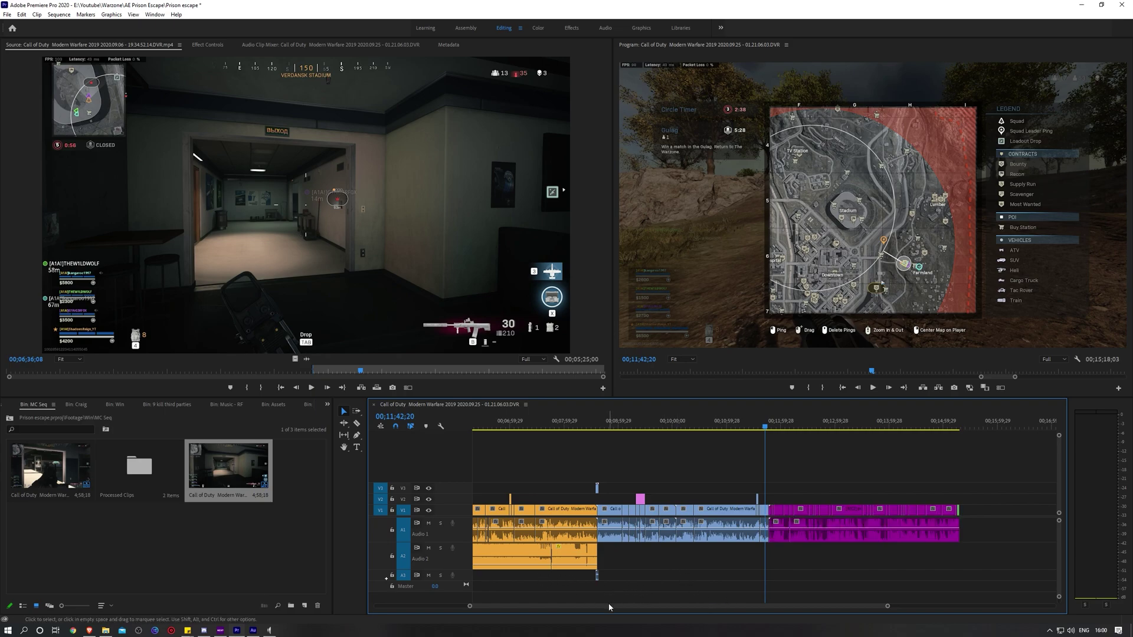
- Place the playhead in the green section at 00;02;27;01 and open the Transitions - FullHD - 1920x1080 bin inside Assets
drag(609, 604, 450, 602)
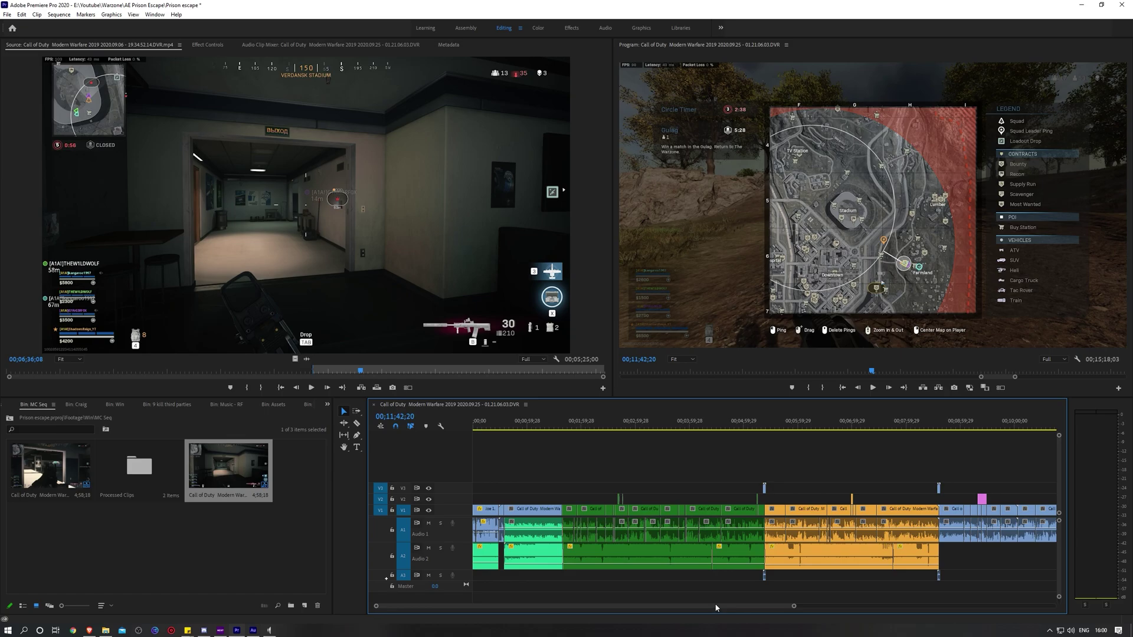
click(576, 420)
drag(576, 415, 605, 413)
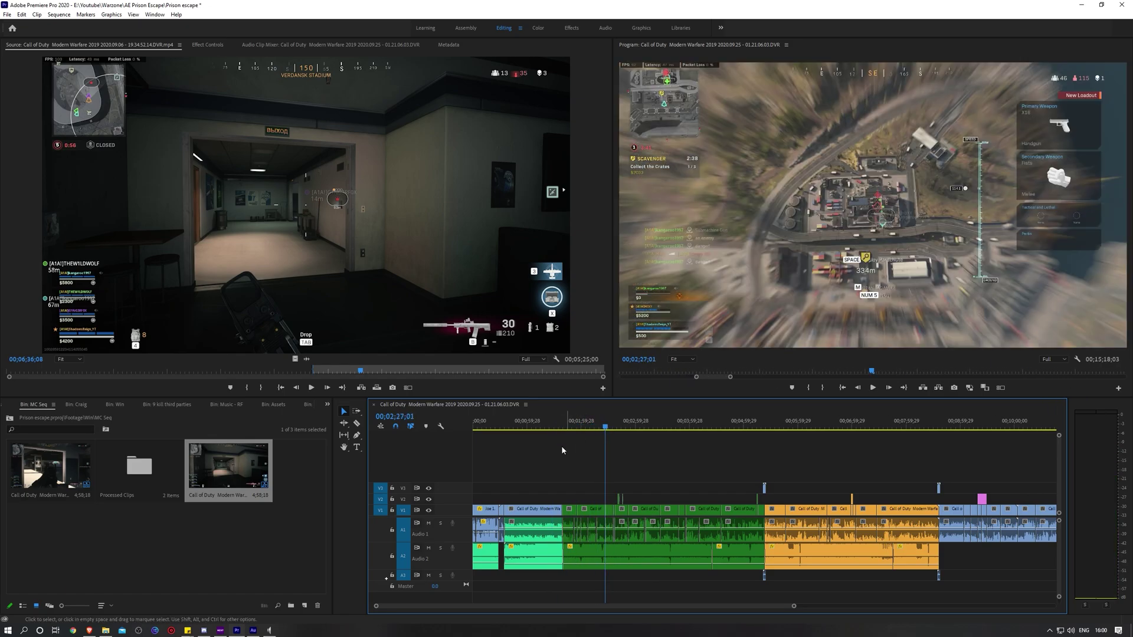
click(177, 537)
click(9, 419)
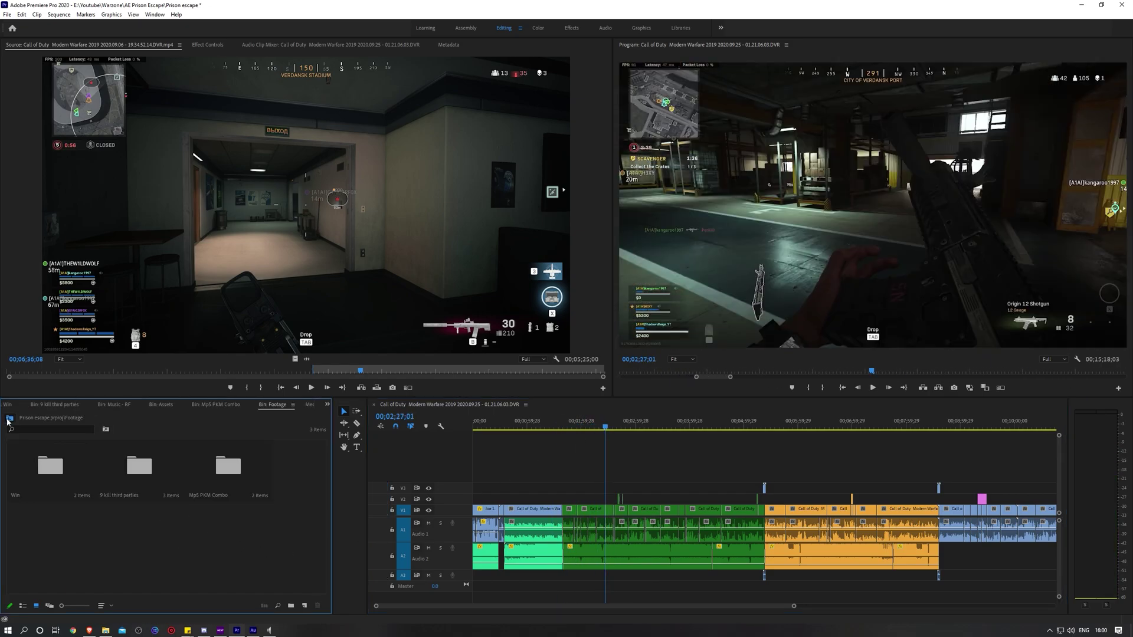
double_click(40, 469)
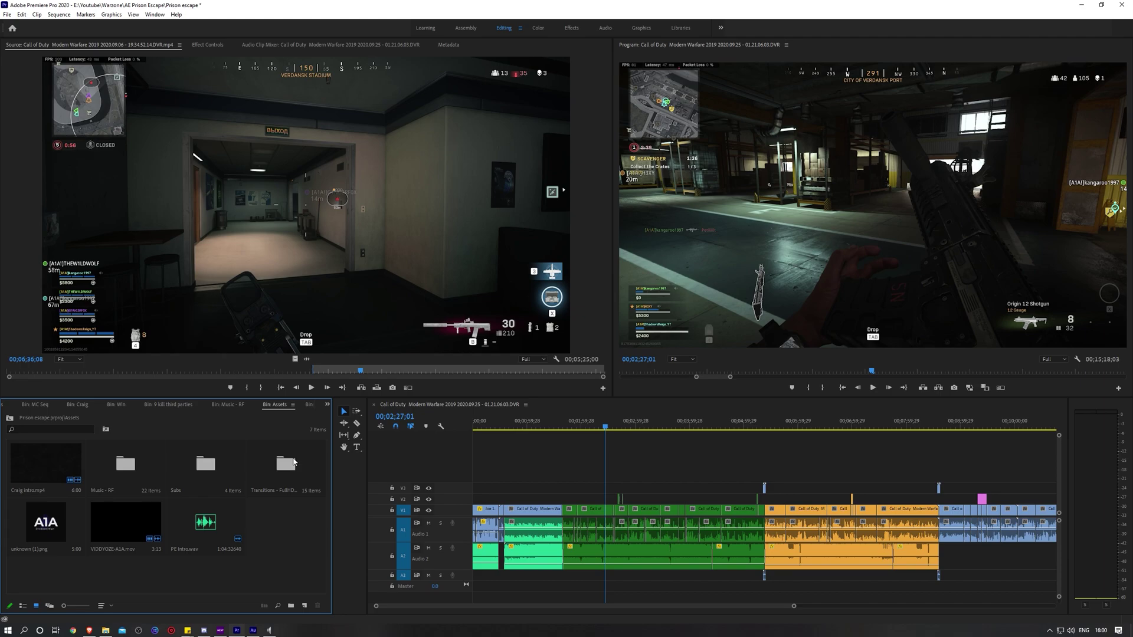
double_click(286, 466)
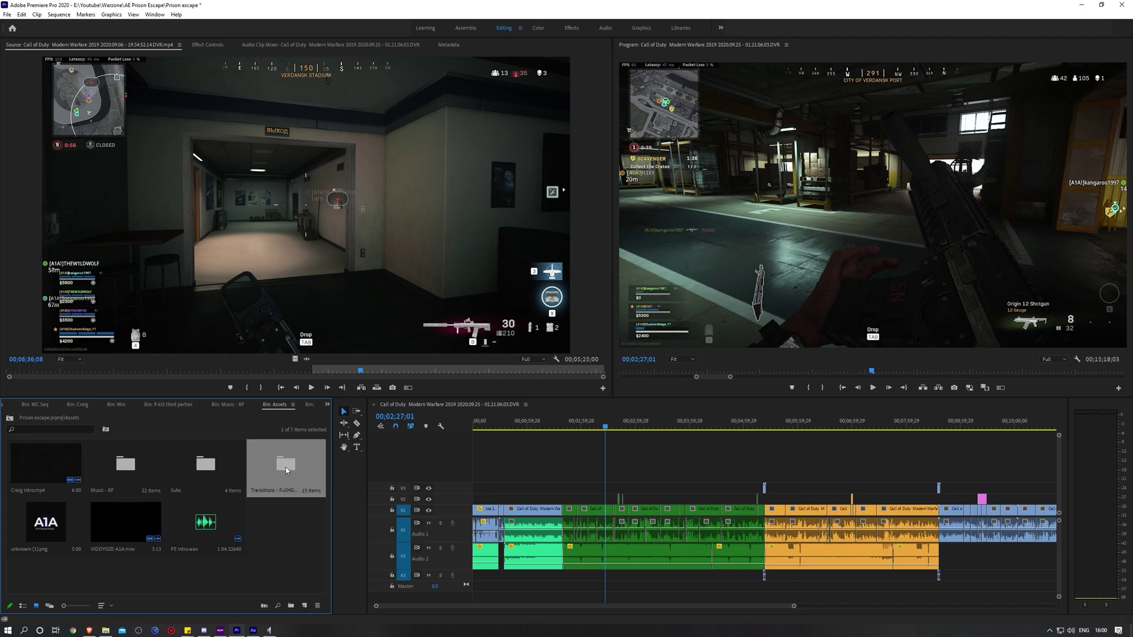
- Apply the default transition to the green section's cut just after 00;01;55;04 and play it back
click(576, 424)
key(equal)
key(equal)
key(equal)
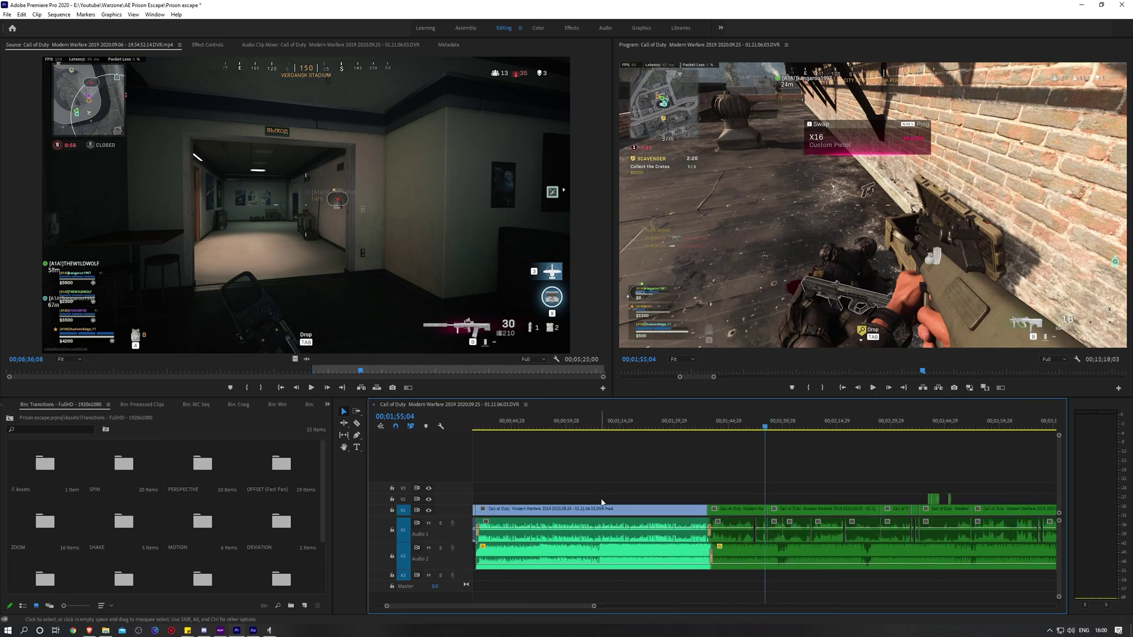
right_click(767, 509)
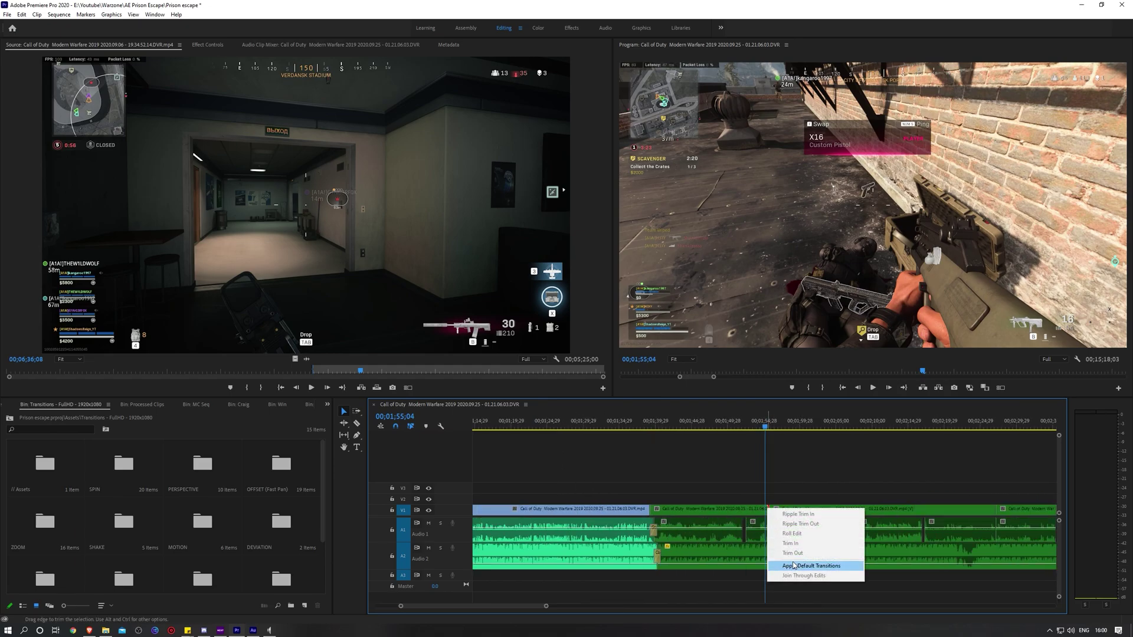
click(812, 566)
key(space)
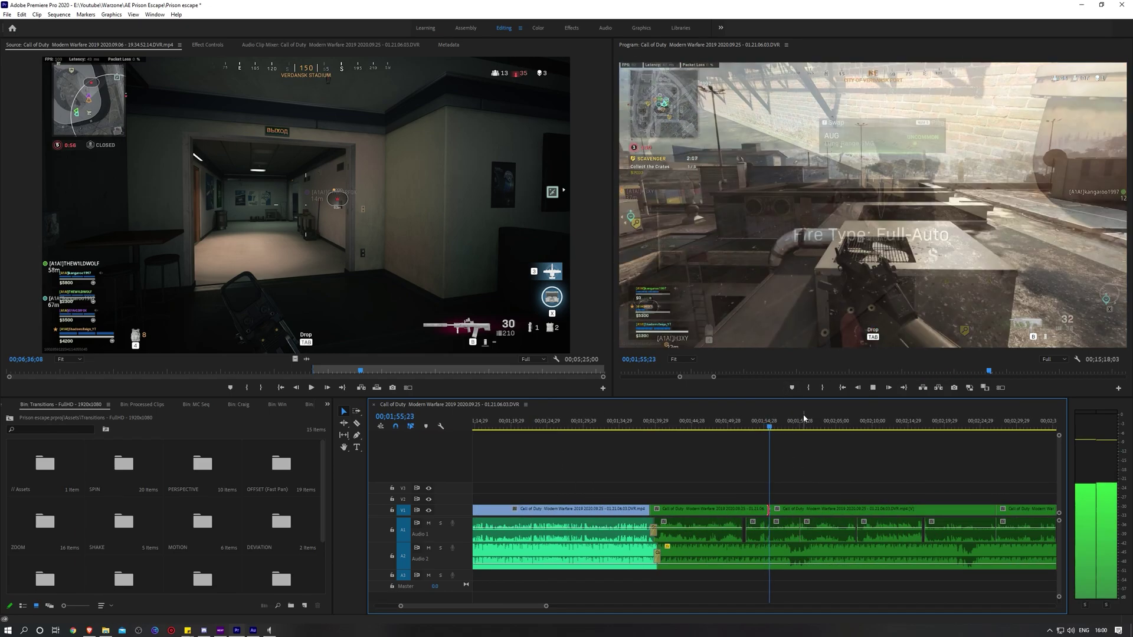
key(space)
click(762, 423)
key(space)
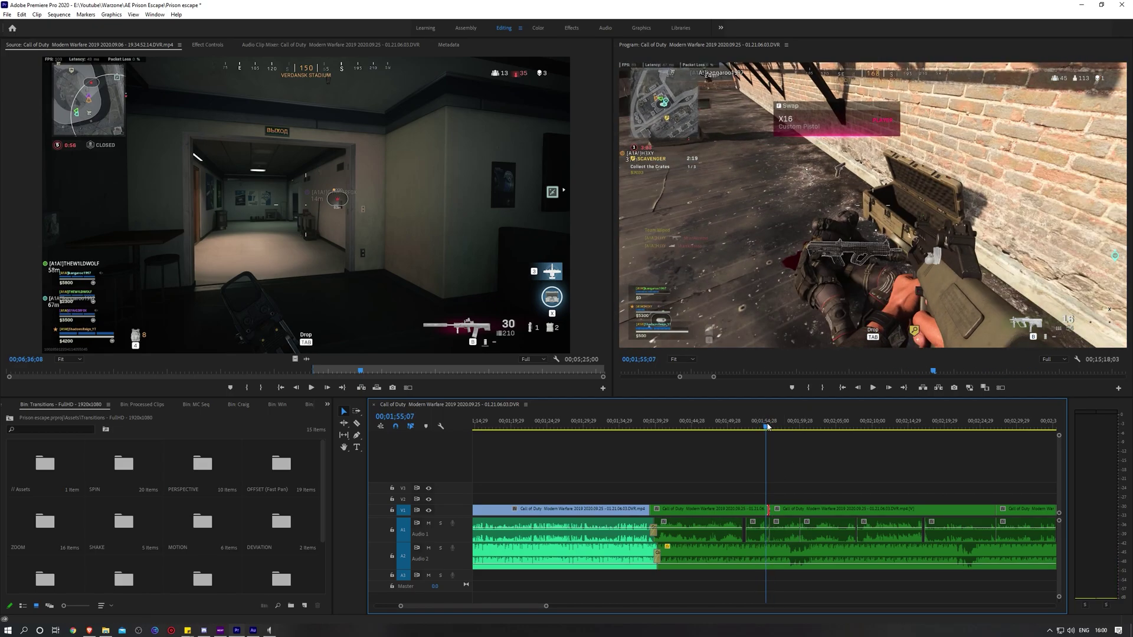
key(space)
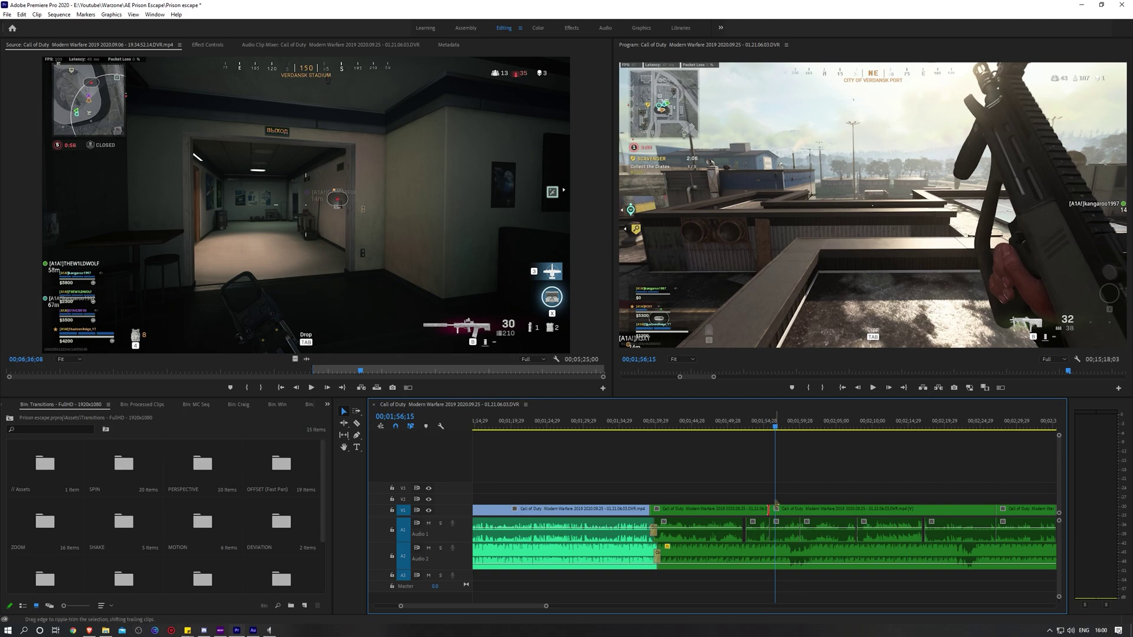
- Open the Project Resolution bin within the transition pack's // Assets bin, and briefly view the HST Adjustment sequence
double_click(30, 480)
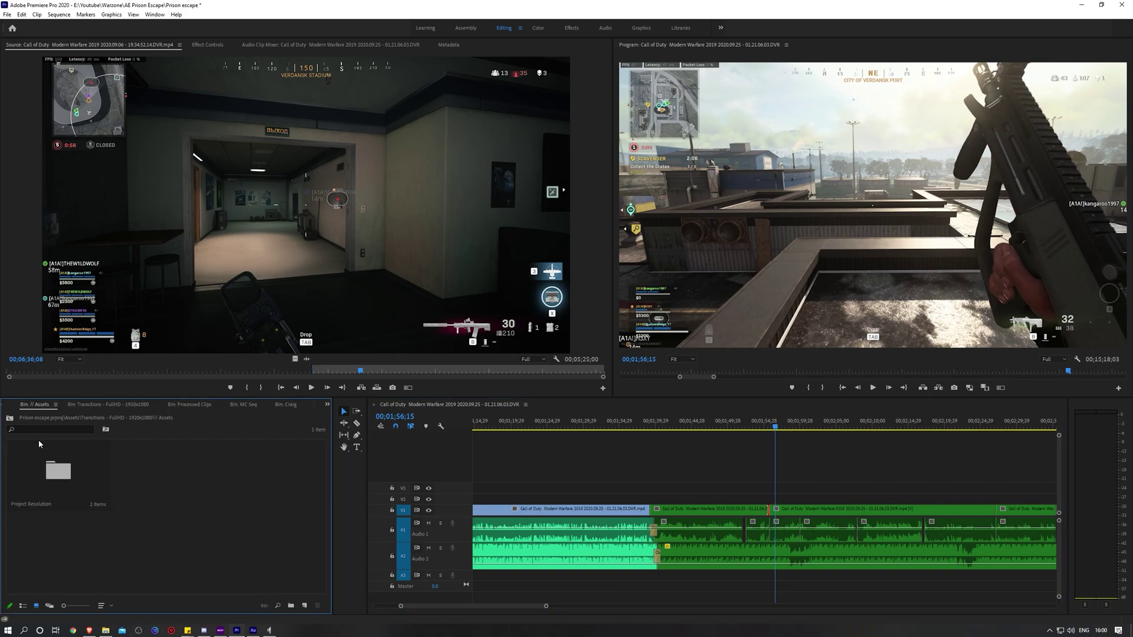
click(6, 420)
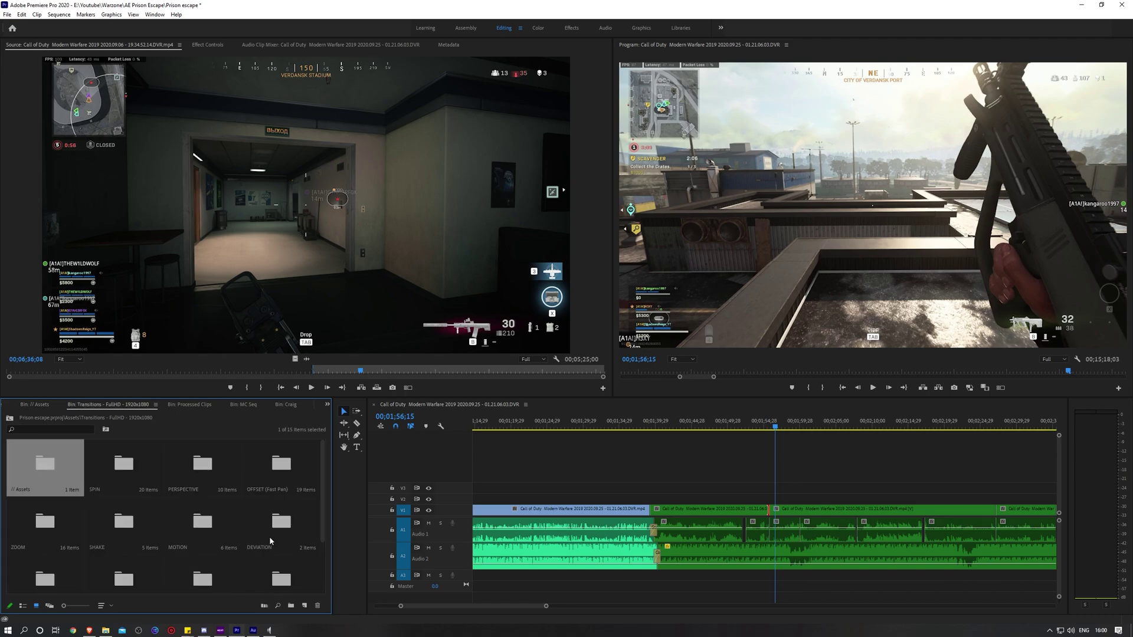
double_click(45, 473)
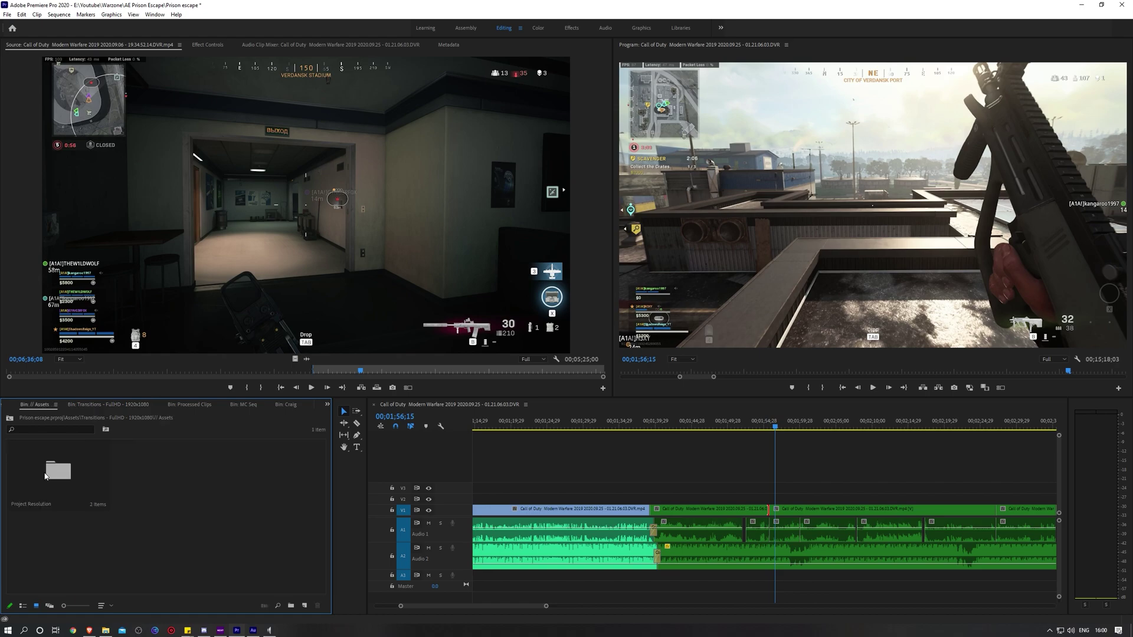
double_click(45, 473)
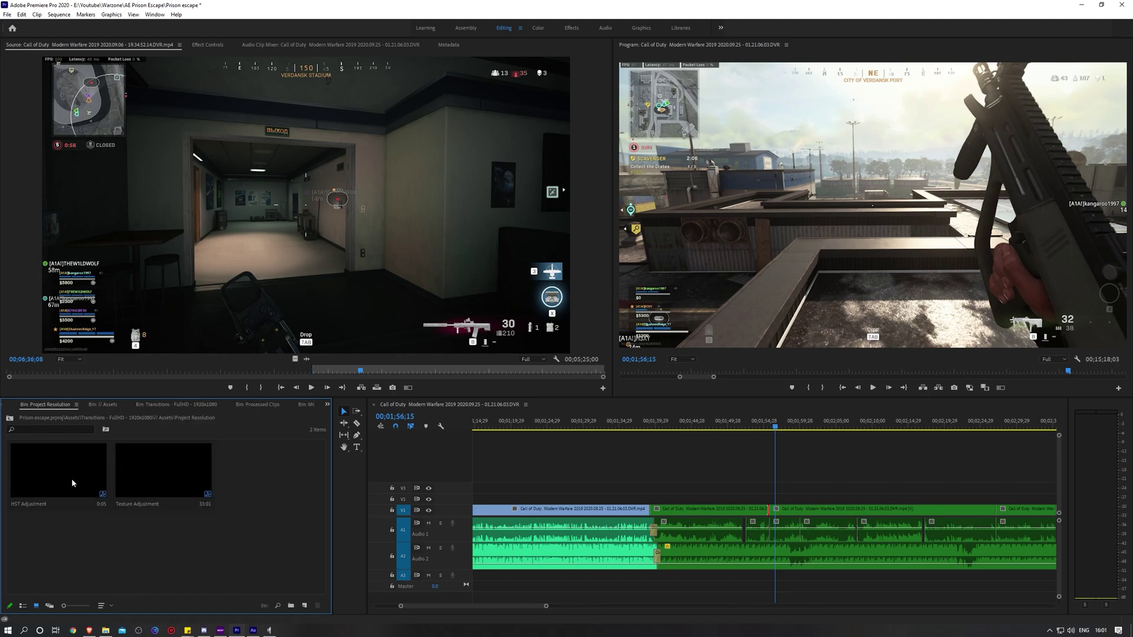
drag(139, 554, 69, 498)
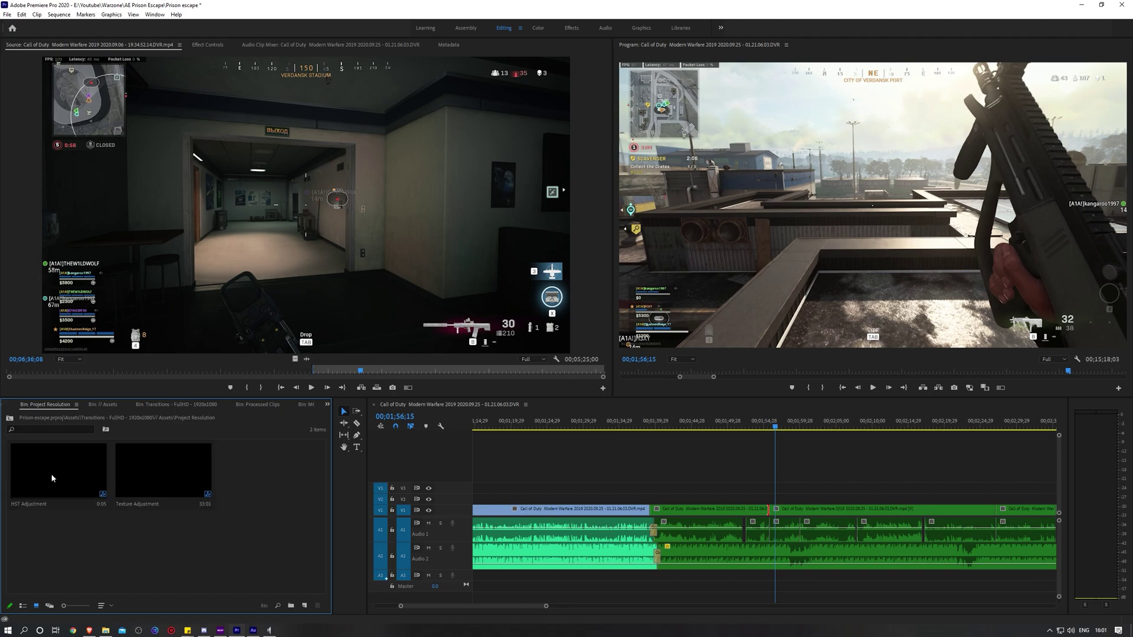
double_click(52, 478)
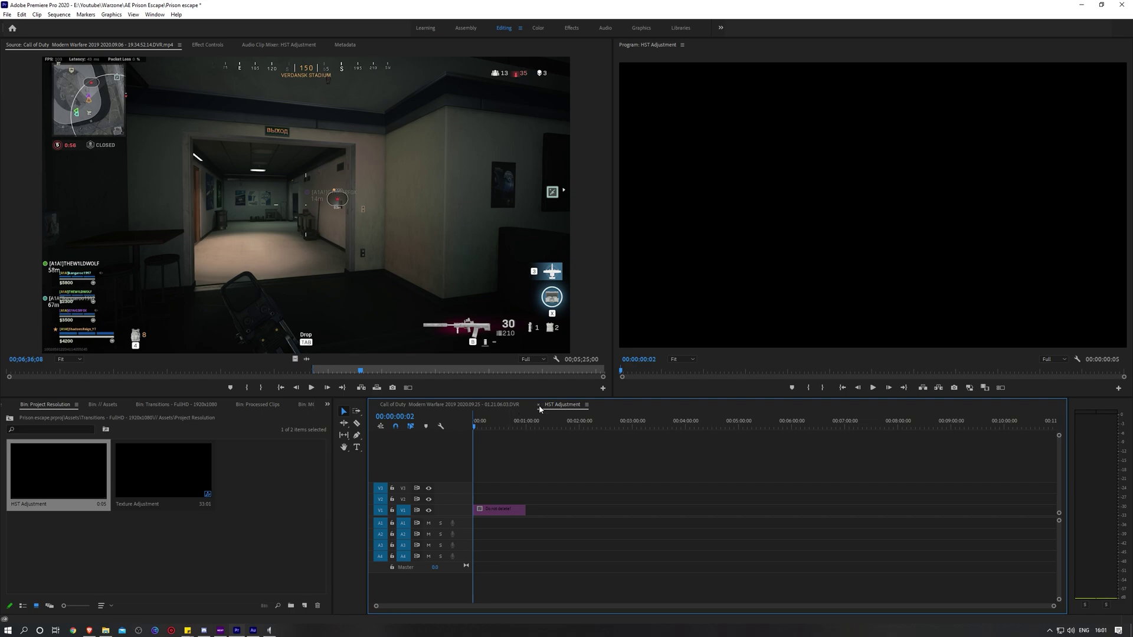
click(539, 405)
- Set the horizontal and vertical frame size in the HST Adjustment sequence's settings
right_click(54, 471)
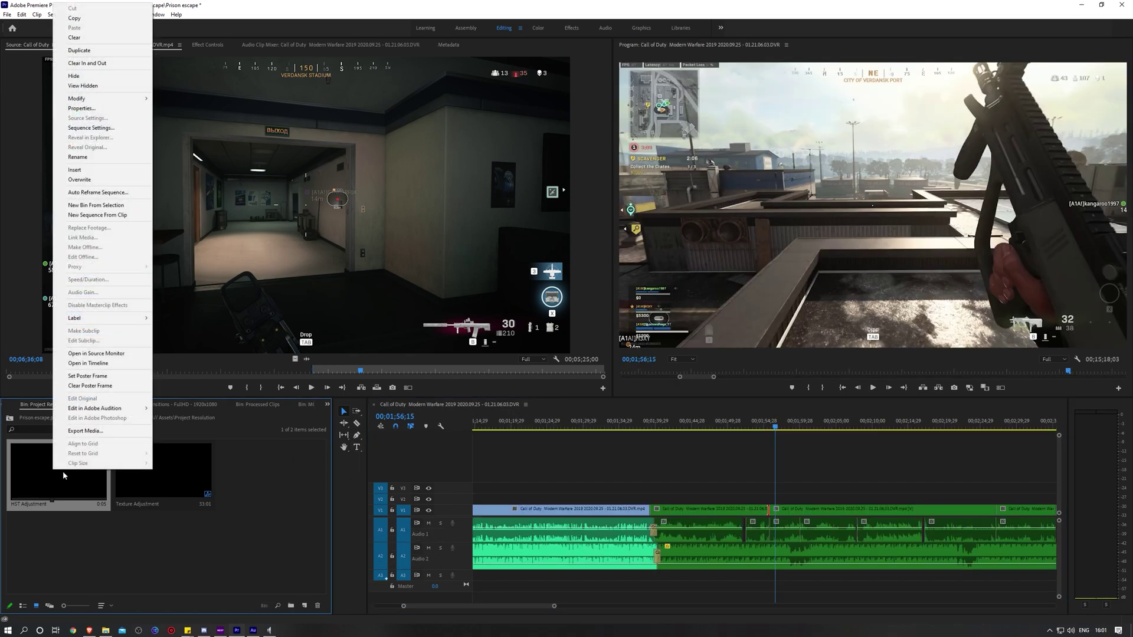
click(81, 127)
click(521, 199)
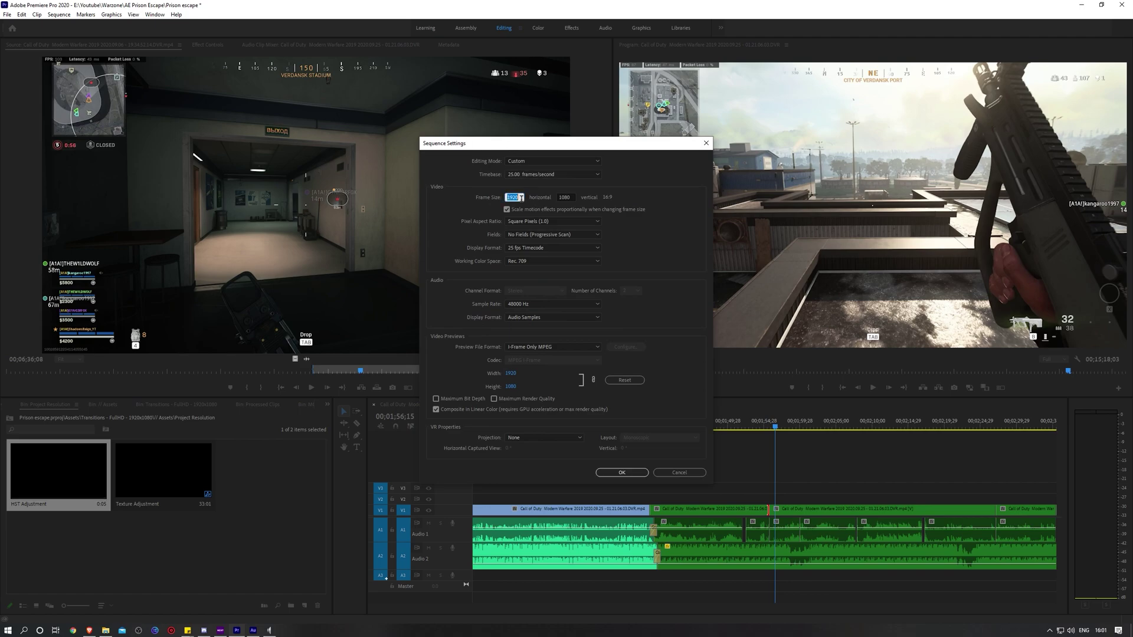
click(565, 198)
click(622, 472)
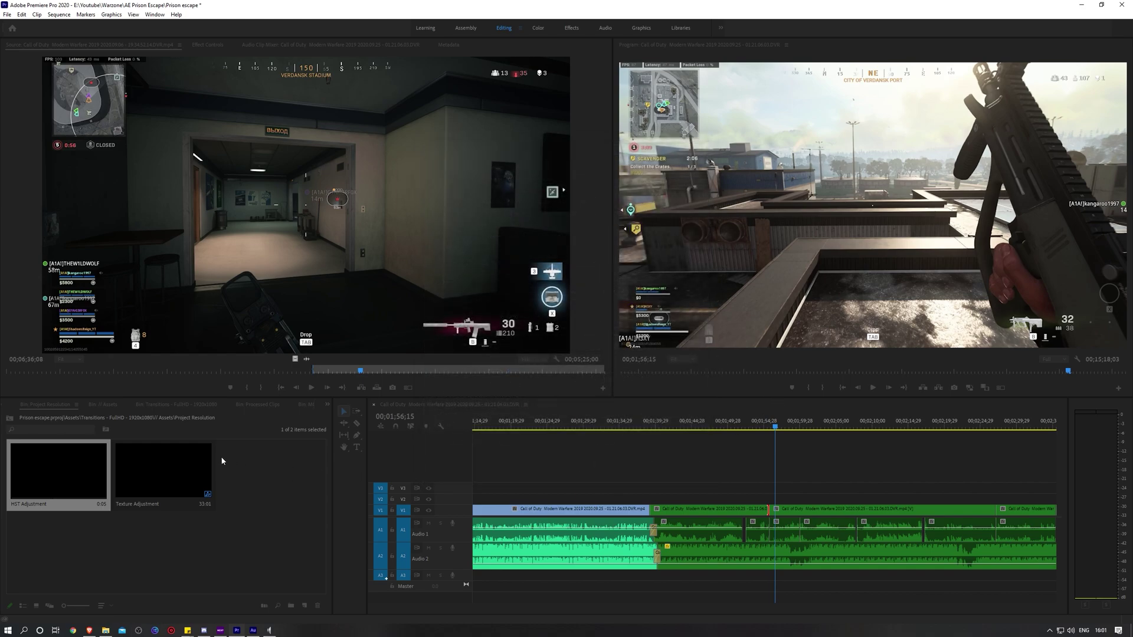
- Set the horizontal and vertical frame size in the Texture Adjustment sequence's settings
right_click(193, 455)
click(227, 282)
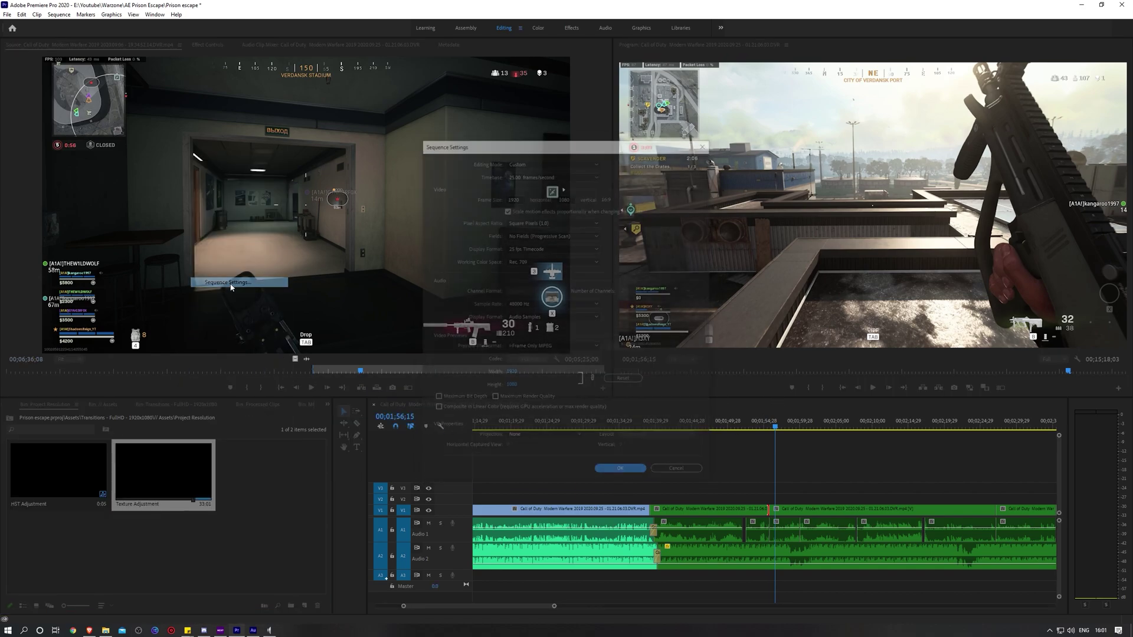
click(514, 197)
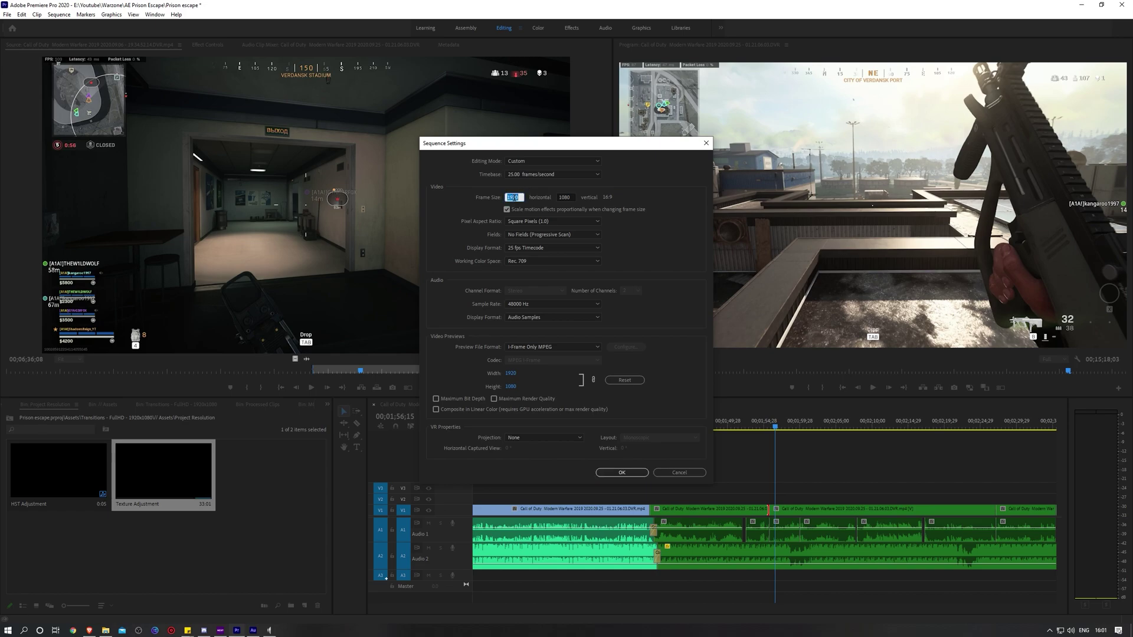
click(564, 197)
click(622, 473)
- Revisit the transition pack's top-level bin and the Project Resolution bin, and return to the // Assets bin
click(9, 419)
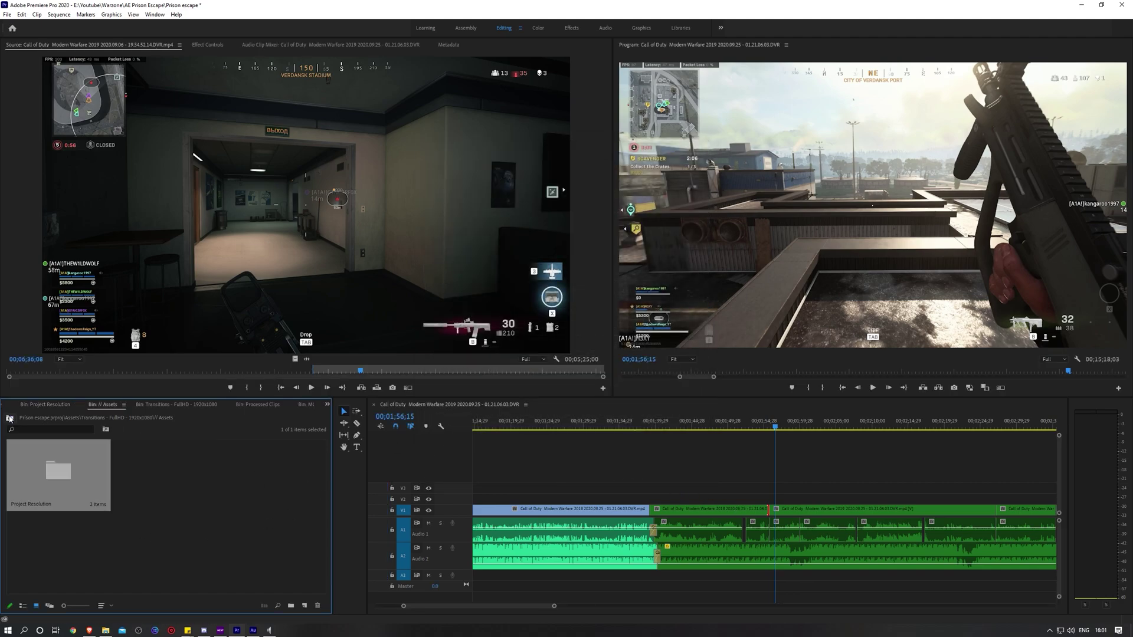
click(9, 418)
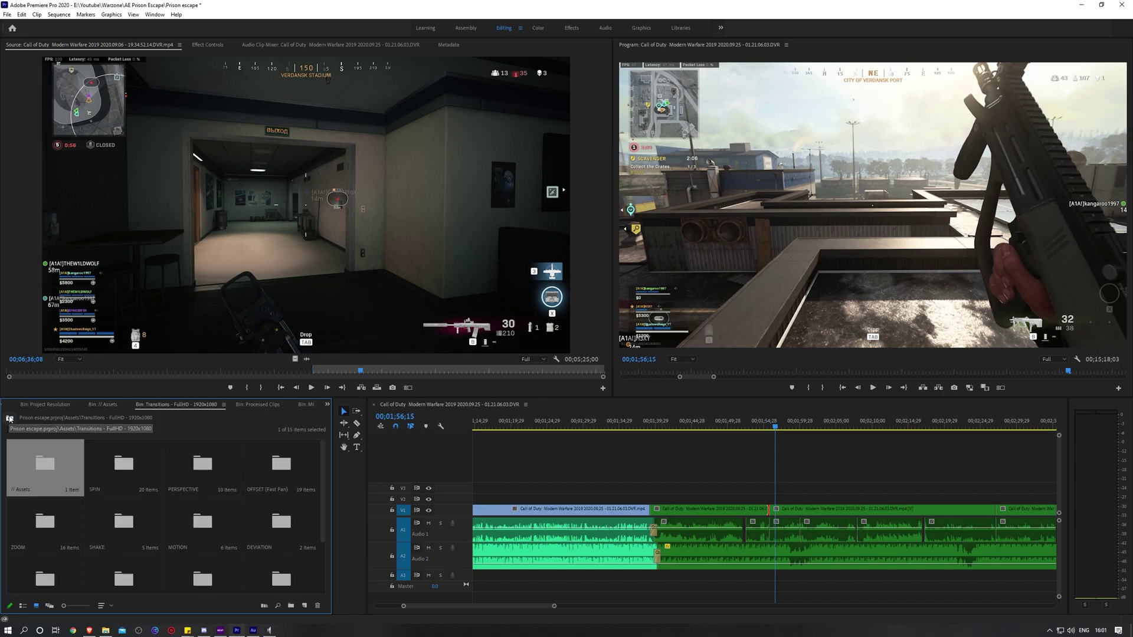
double_click(66, 473)
double_click(61, 474)
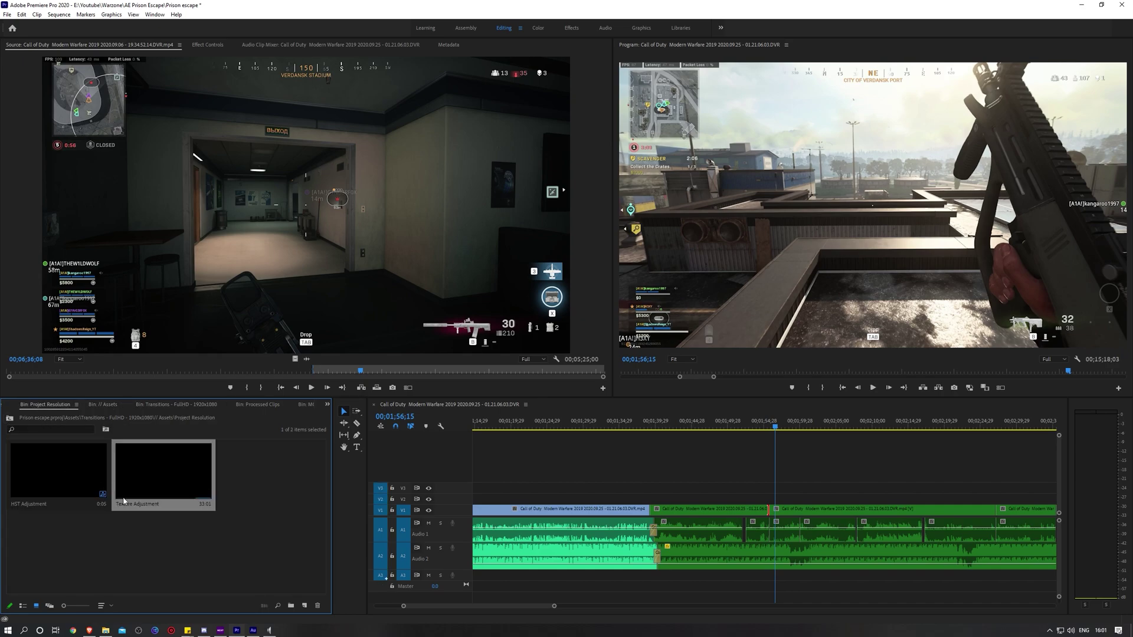
click(94, 528)
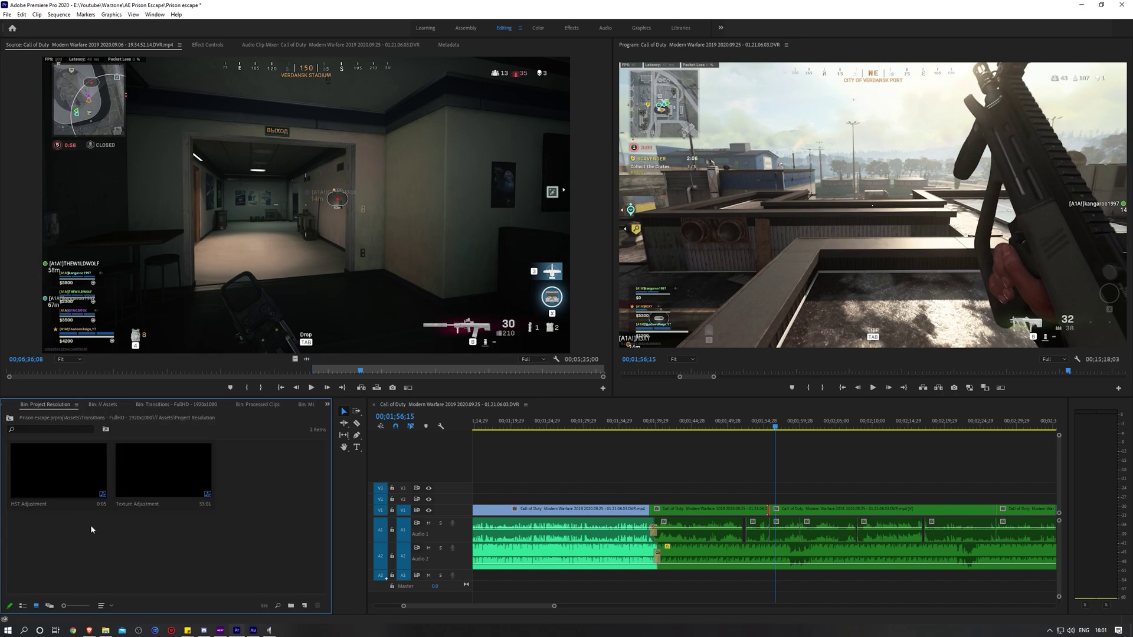
click(7, 420)
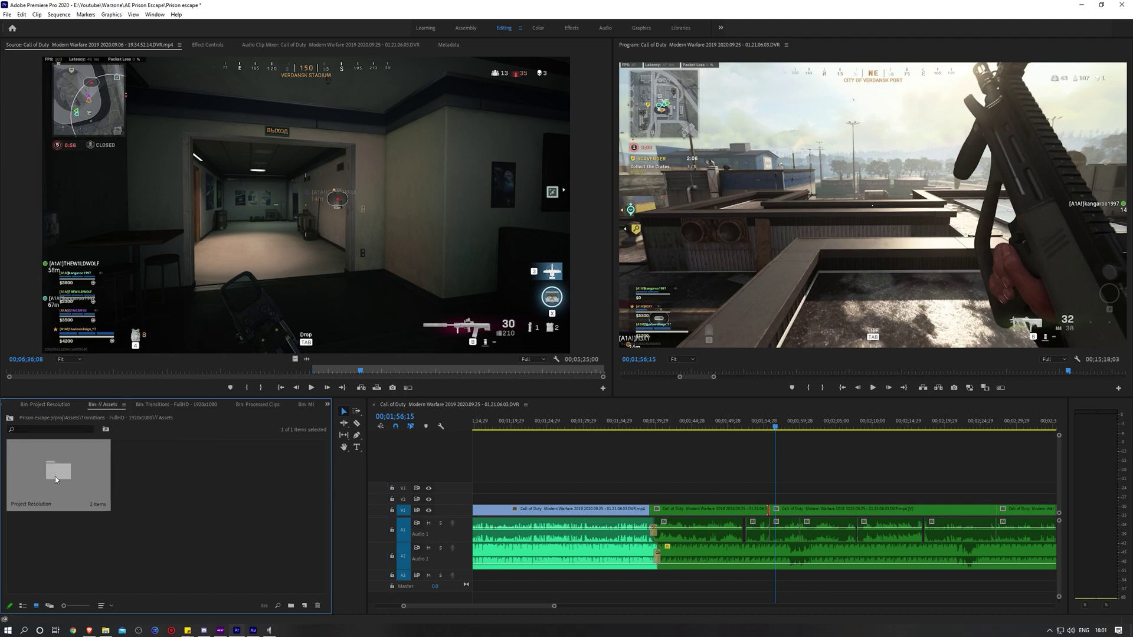
- Place the playhead at 00;05;22;24 by the join of the green and orange sections, and show the whole edit in the timeline
drag(424, 607, 506, 605)
click(681, 423)
drag(683, 429, 680, 434)
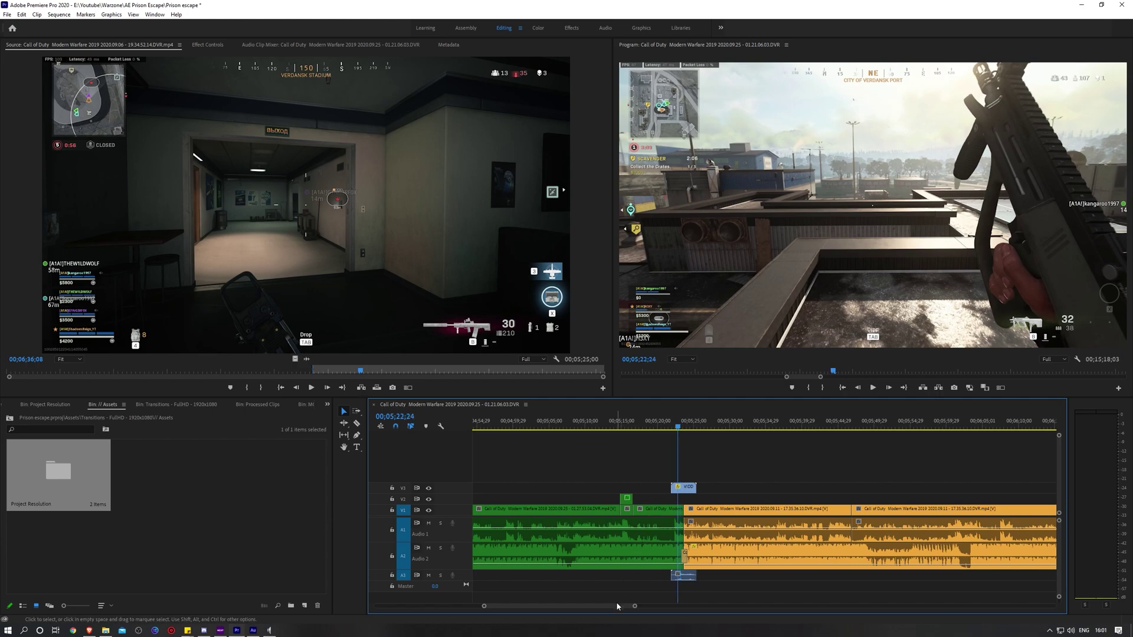
drag(616, 606, 626, 609)
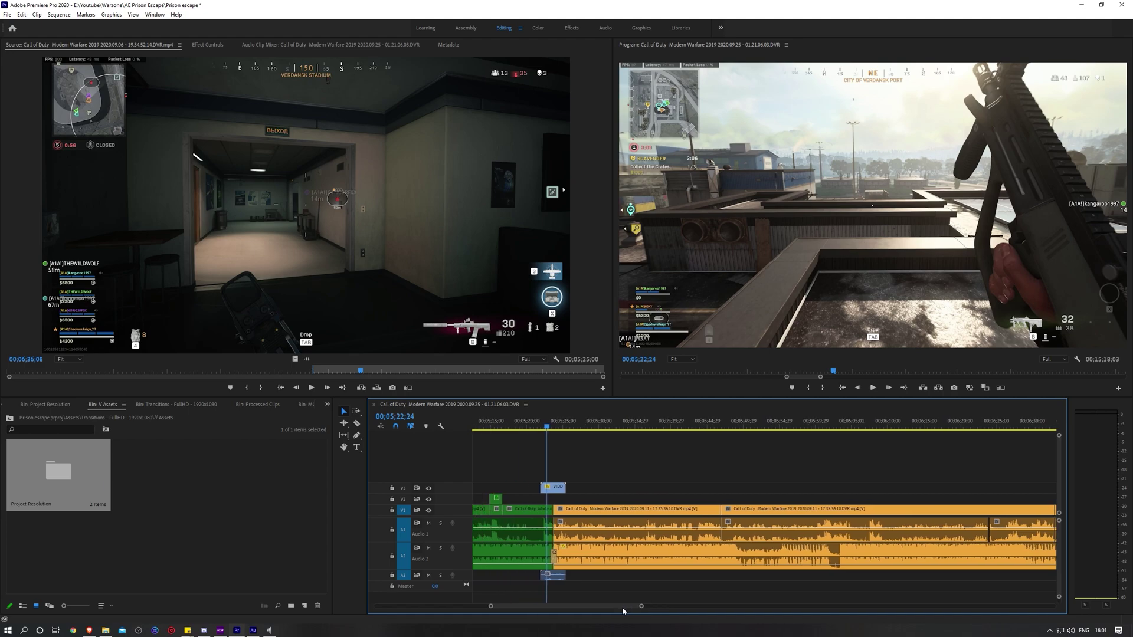
key(minus)
key(minus)
key(minus)
key(minus)
key(minus)
key(minus)
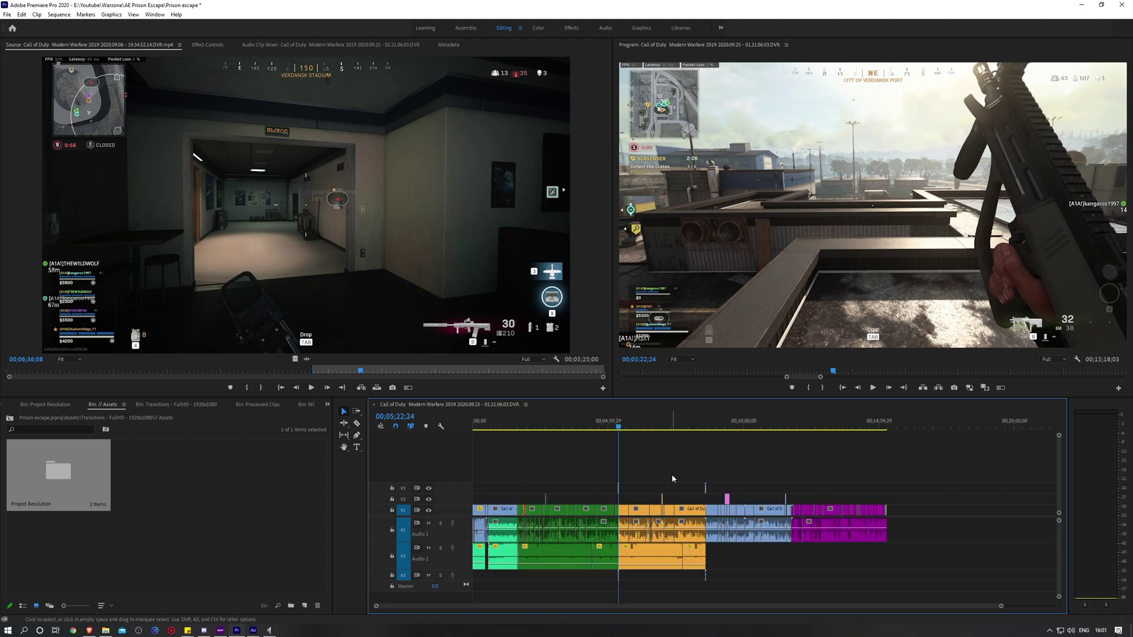
- Review the transition between the green and orange sections at 00;05;23;16, and scrub to the orange and blue join at 00;08;35;21
click(604, 430)
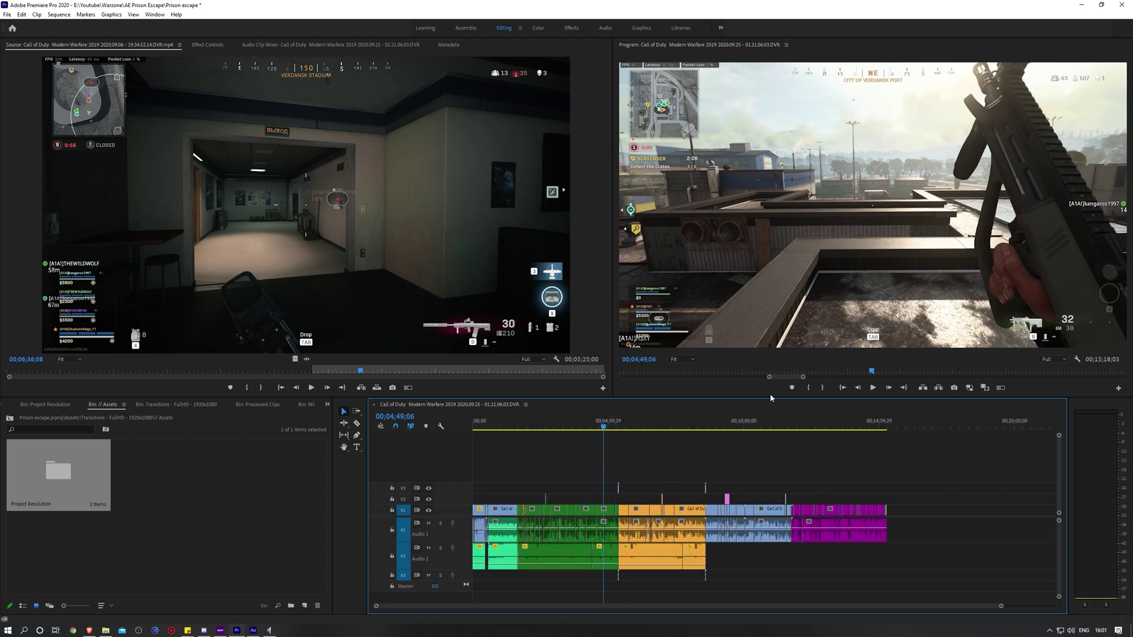
drag(804, 376, 1109, 383)
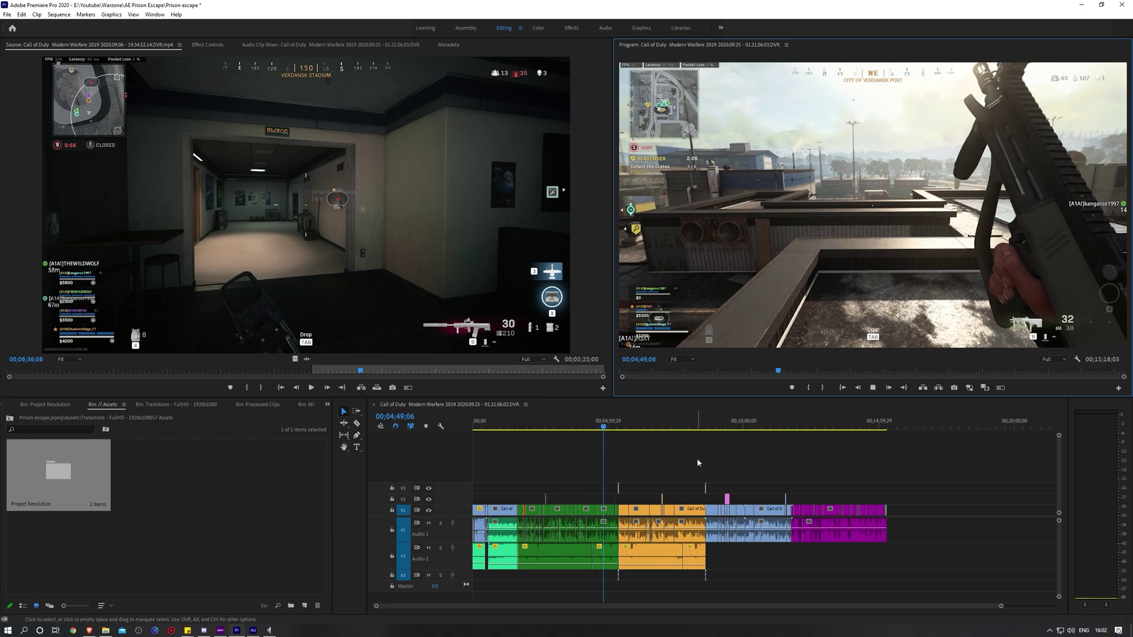
click(617, 426)
drag(617, 428, 620, 426)
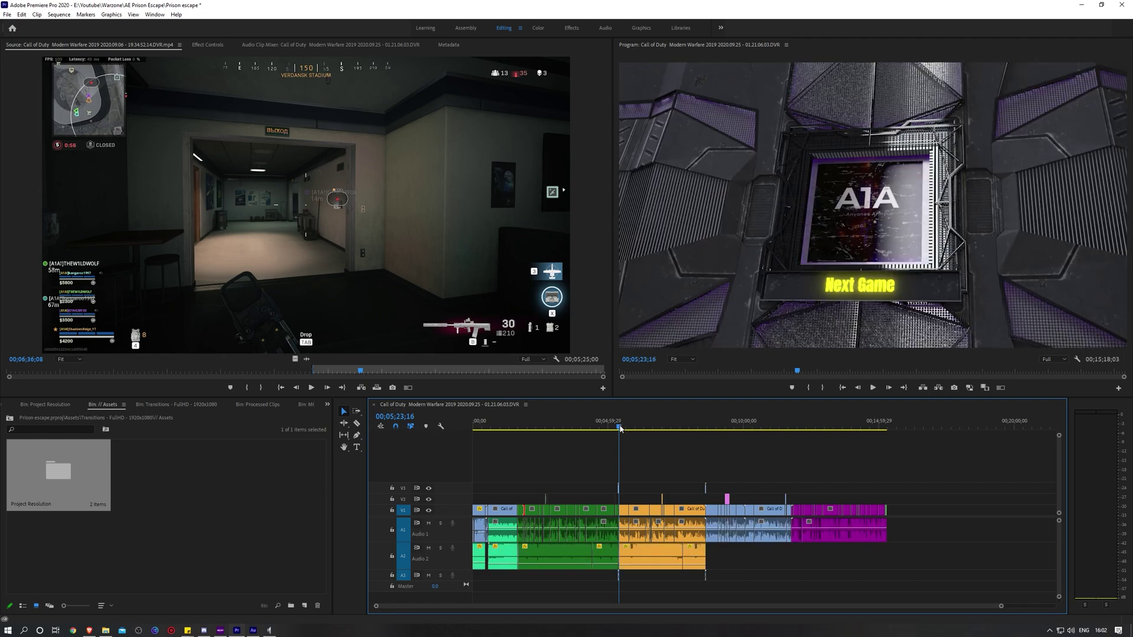
drag(620, 429, 708, 427)
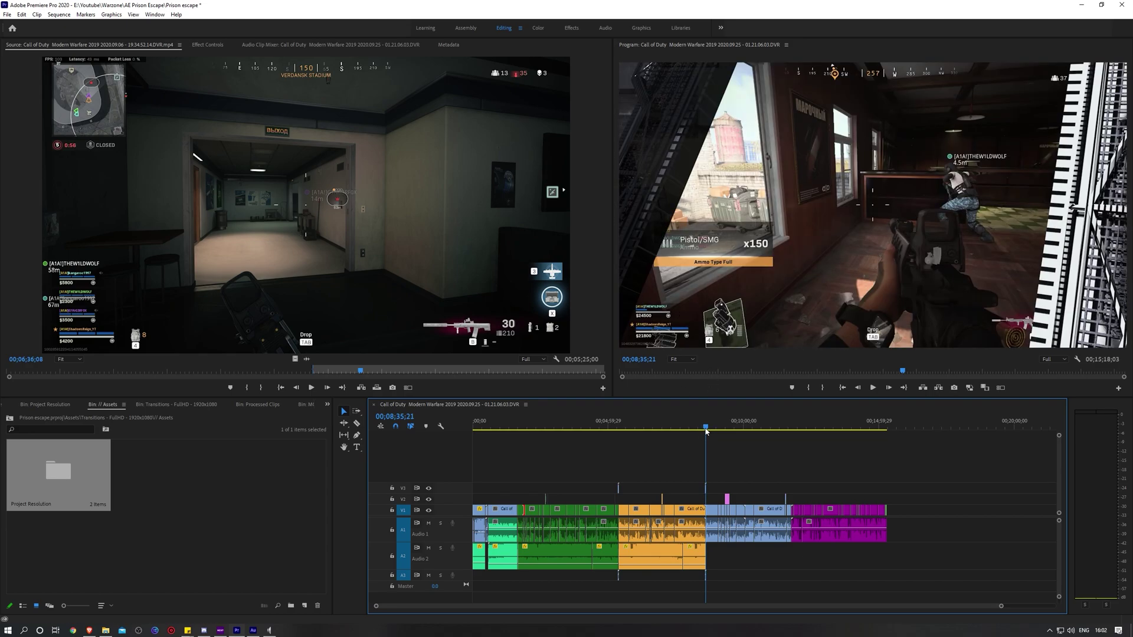
- Open the transition pack's Light Leaks Short bin and select Light Leaks Short - 8
drag(707, 430, 559, 446)
double_click(63, 480)
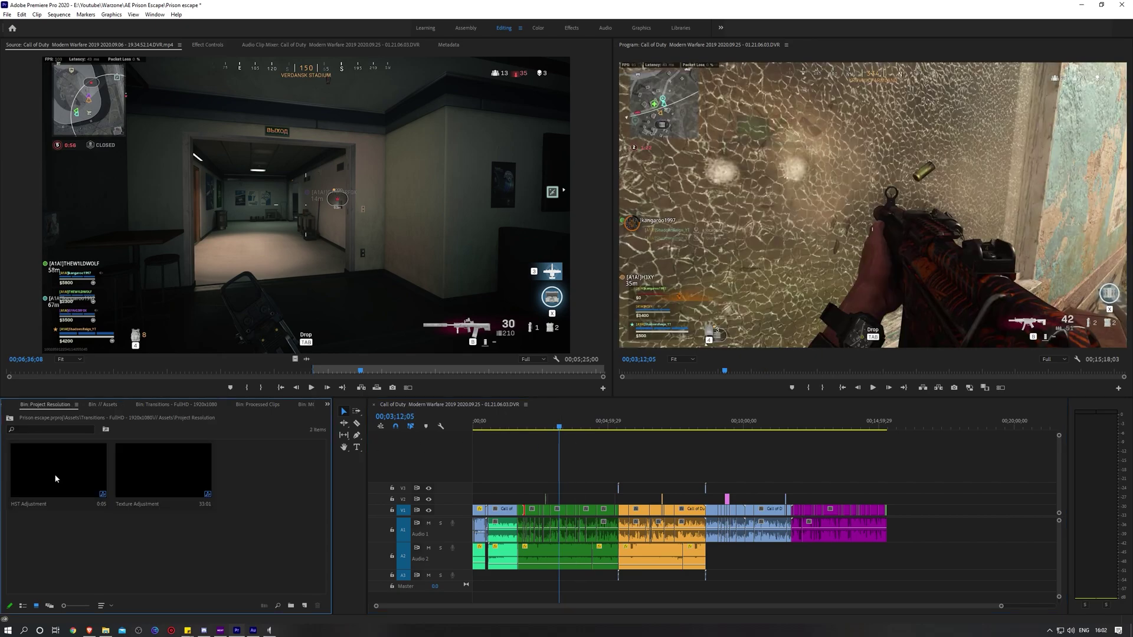
click(10, 419)
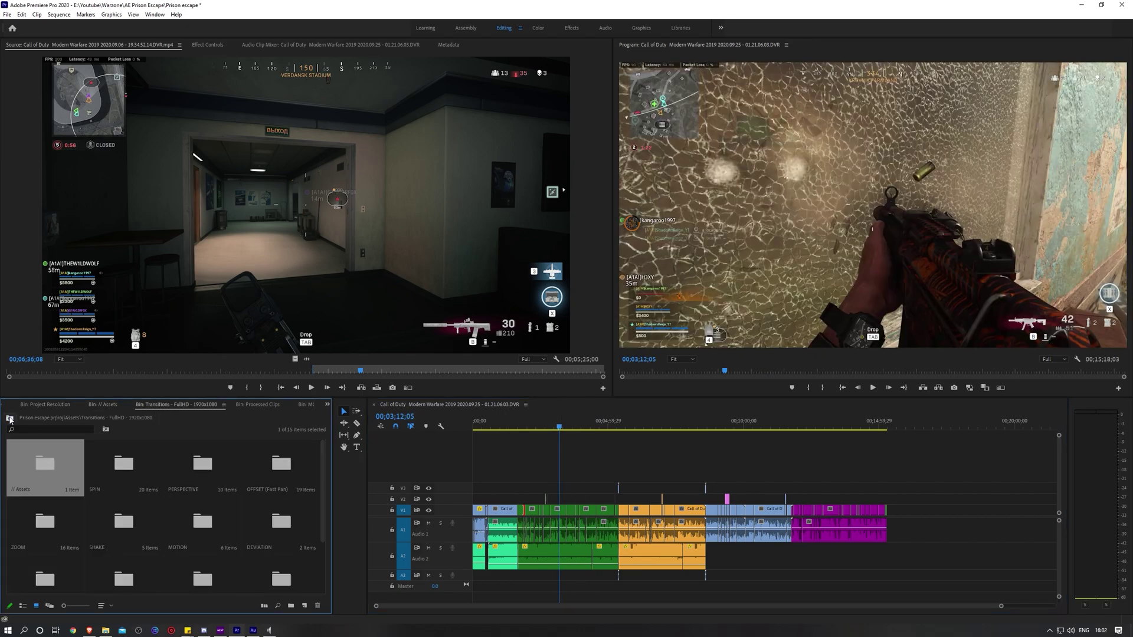
scroll(250, 536, down, 1)
double_click(34, 517)
double_click(214, 477)
click(285, 515)
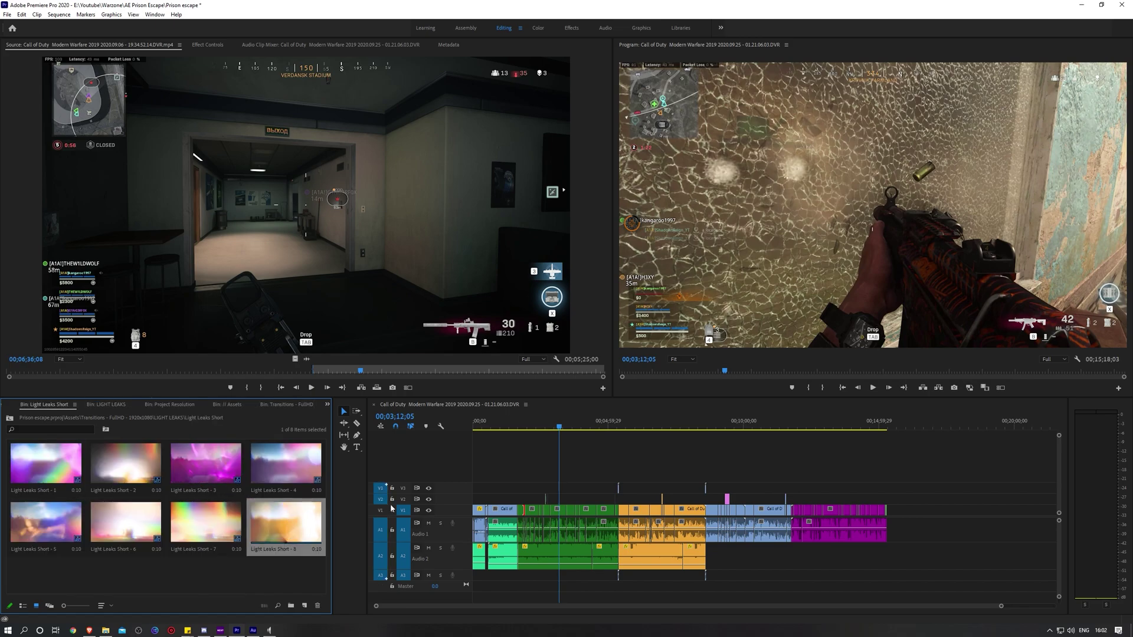
- Place the playhead at 00;01;54;21 in the green section, just before a clip cut, and enlarge the timeline there
click(518, 422)
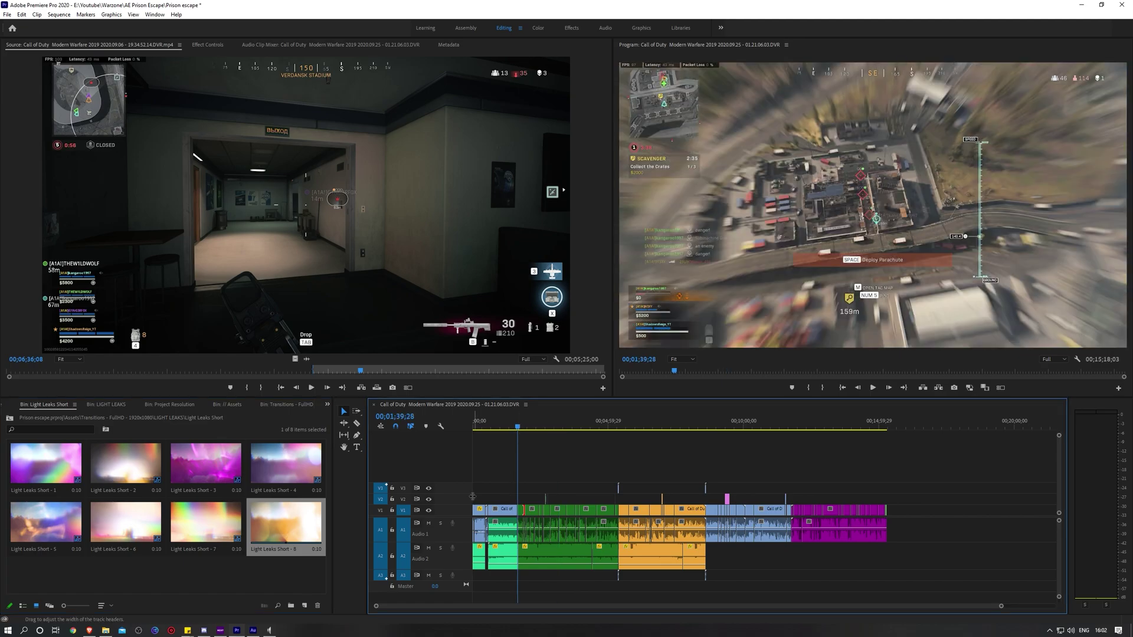
key(equal)
key(equal)
key(equal)
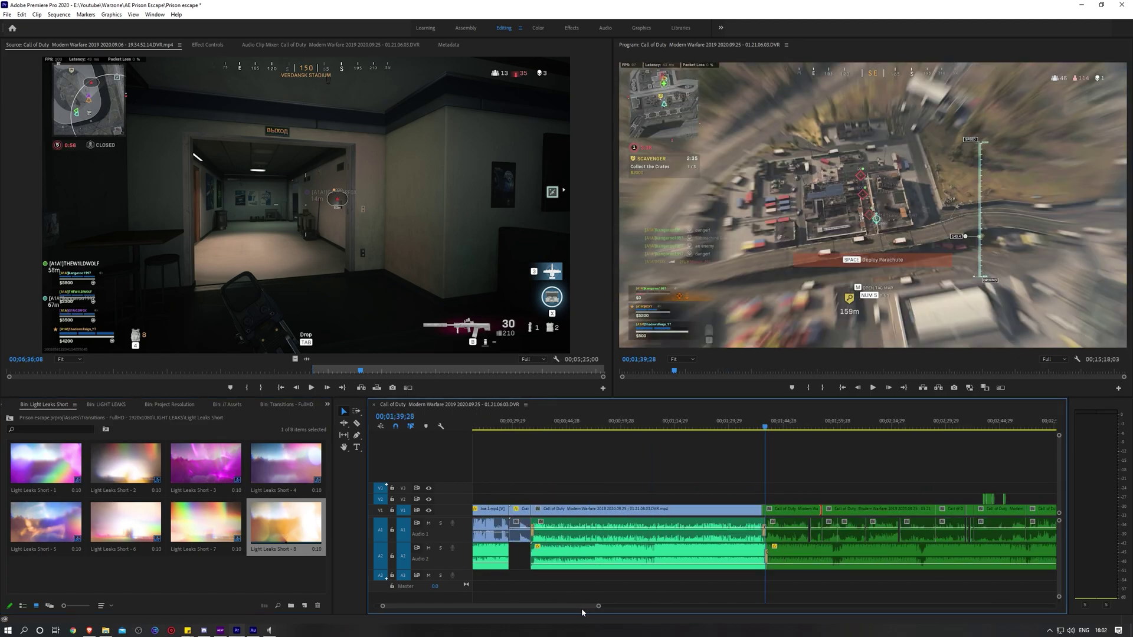
drag(583, 606, 601, 604)
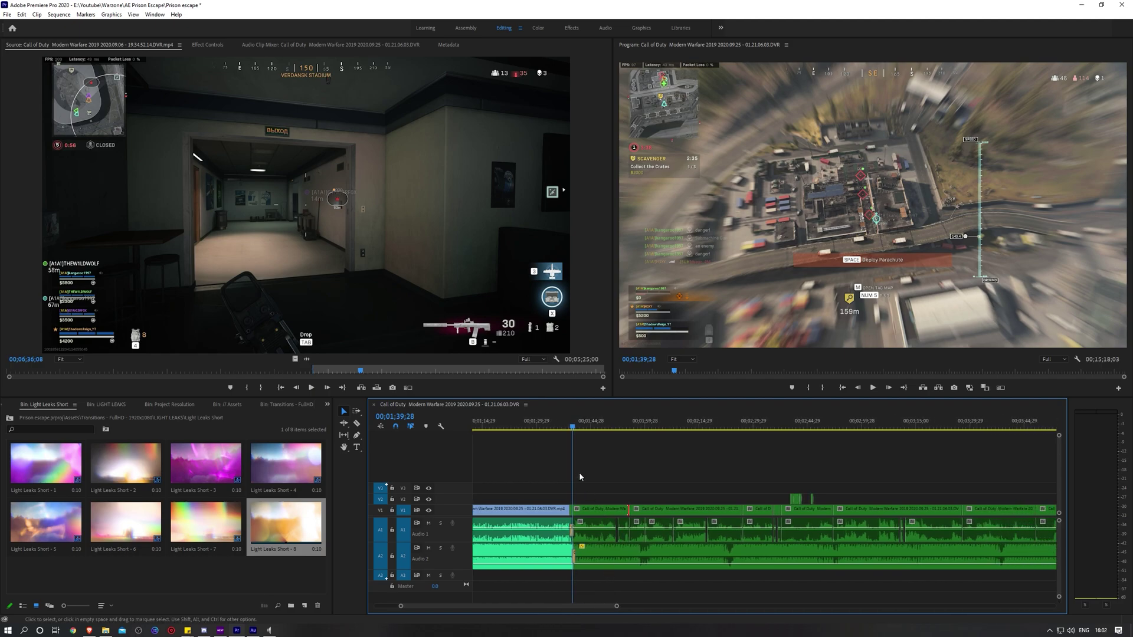
drag(572, 426, 627, 433)
key(=)
key(=)
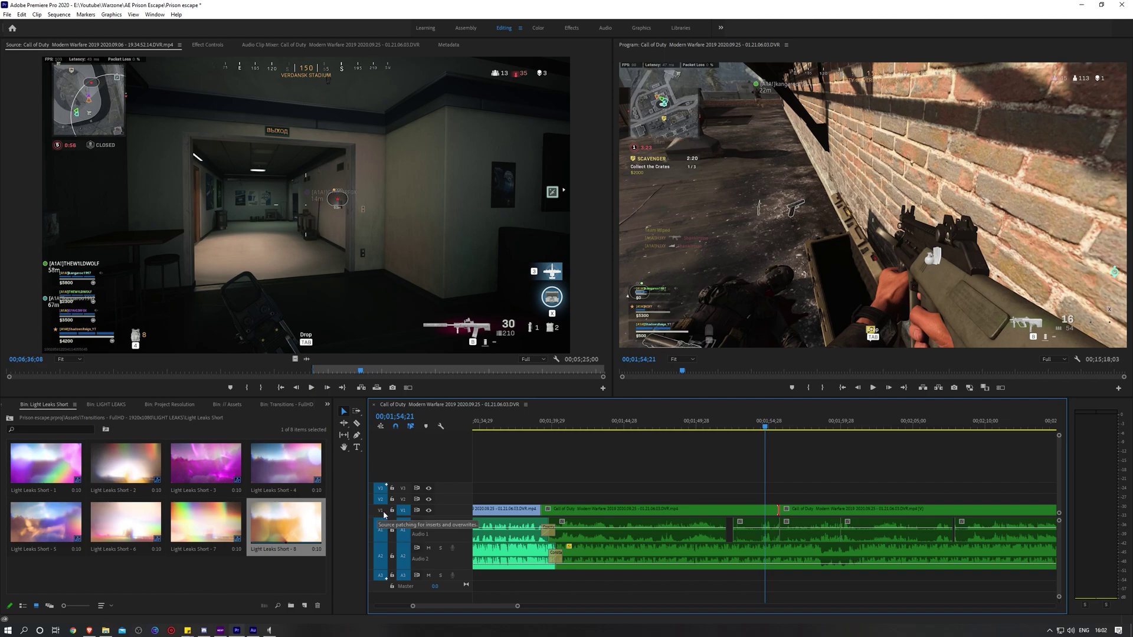
- Overlay the Light Leaks Short - 8 transition on the green section's clip cut, starting at about 00;01;55;16, with its video from V3 up
double_click(295, 524)
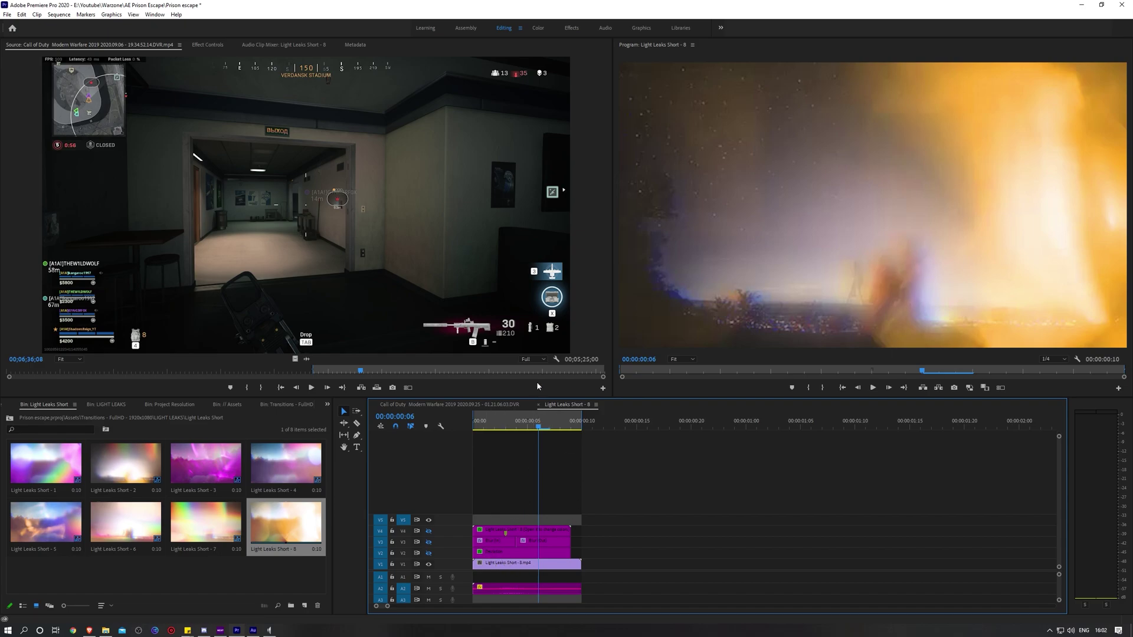
click(538, 405)
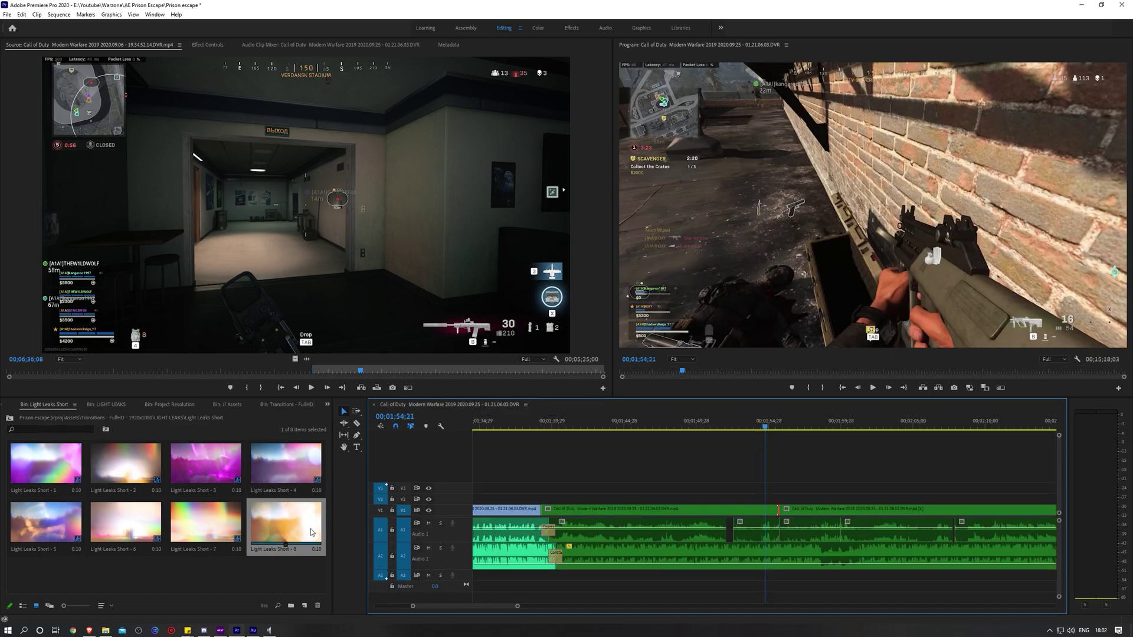
key(equal)
key(equal)
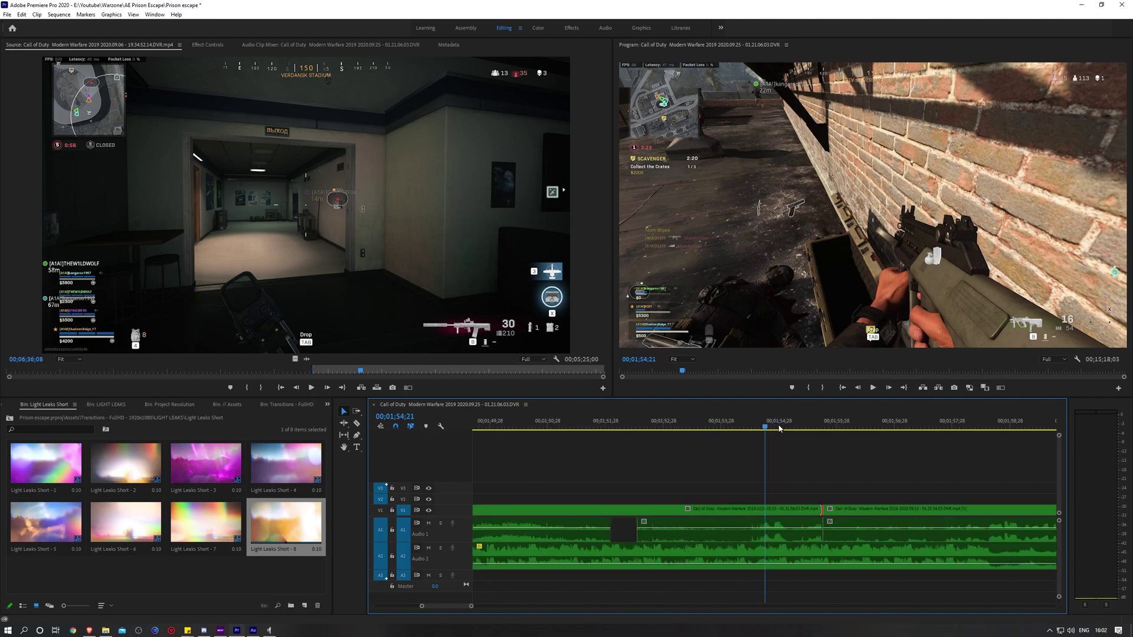
drag(307, 522, 833, 495)
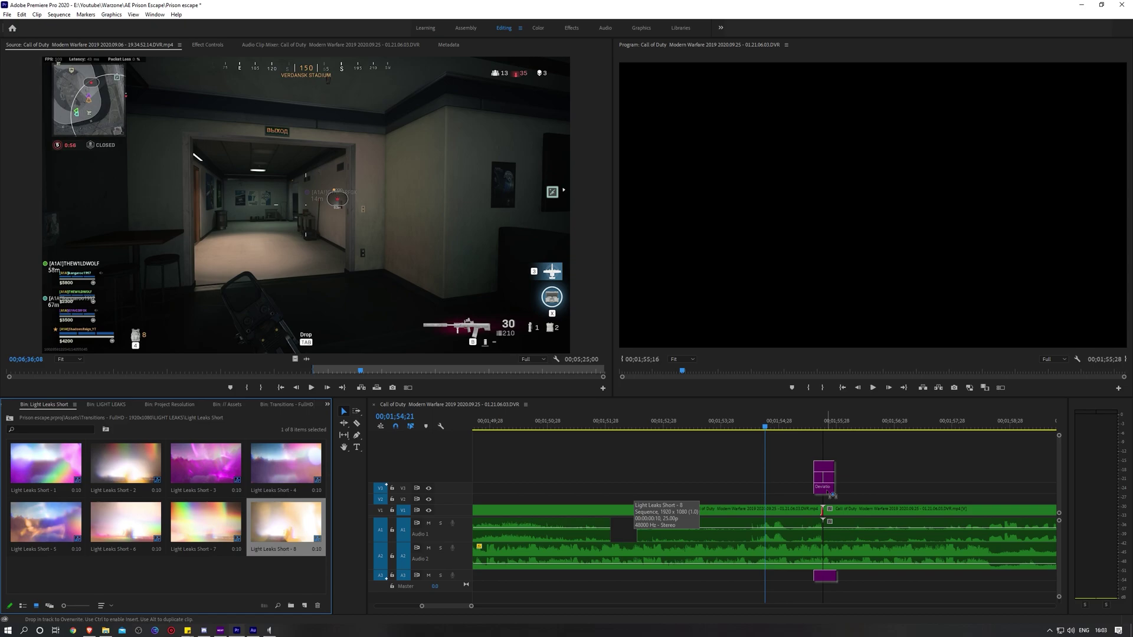
drag(831, 494, 829, 496)
- Overlay another Light Leaks Short - 8 transition on the green section's clip cut at about 00;02;27
key(minus)
scroll(838, 500, down, 1)
key(minus)
scroll(835, 496, down, 3)
scroll(834, 496, down, 5)
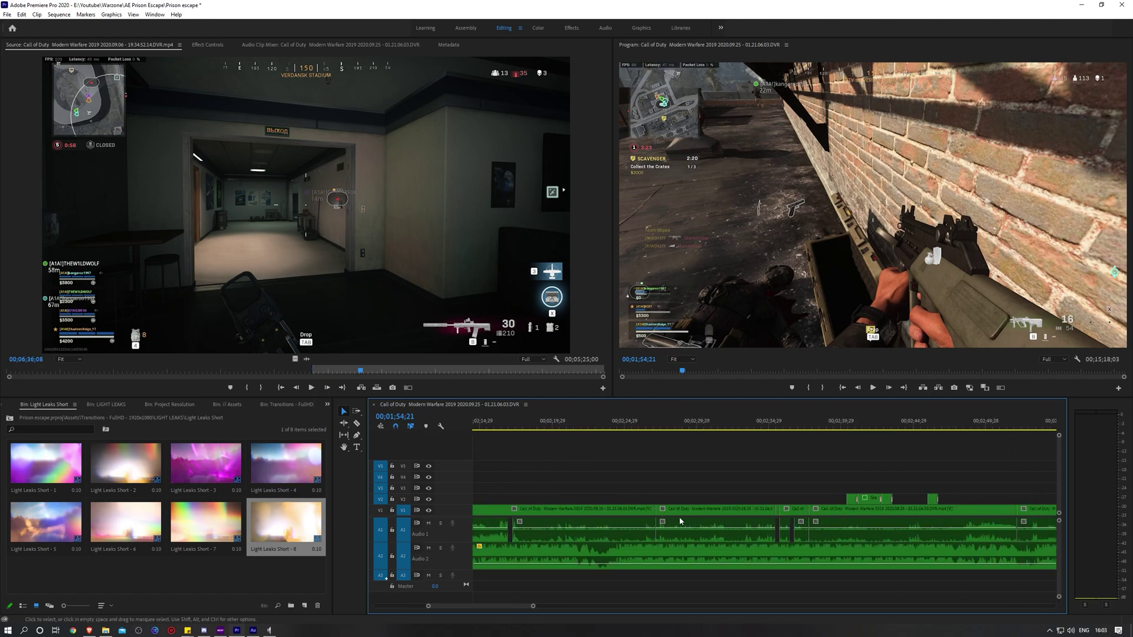
drag(295, 532, 660, 585)
- Play the footage around 00;02;35;17 and overlay Light Leaks Short - 8 on the following clip cut at about 00;02;37;22
click(775, 424)
key(space)
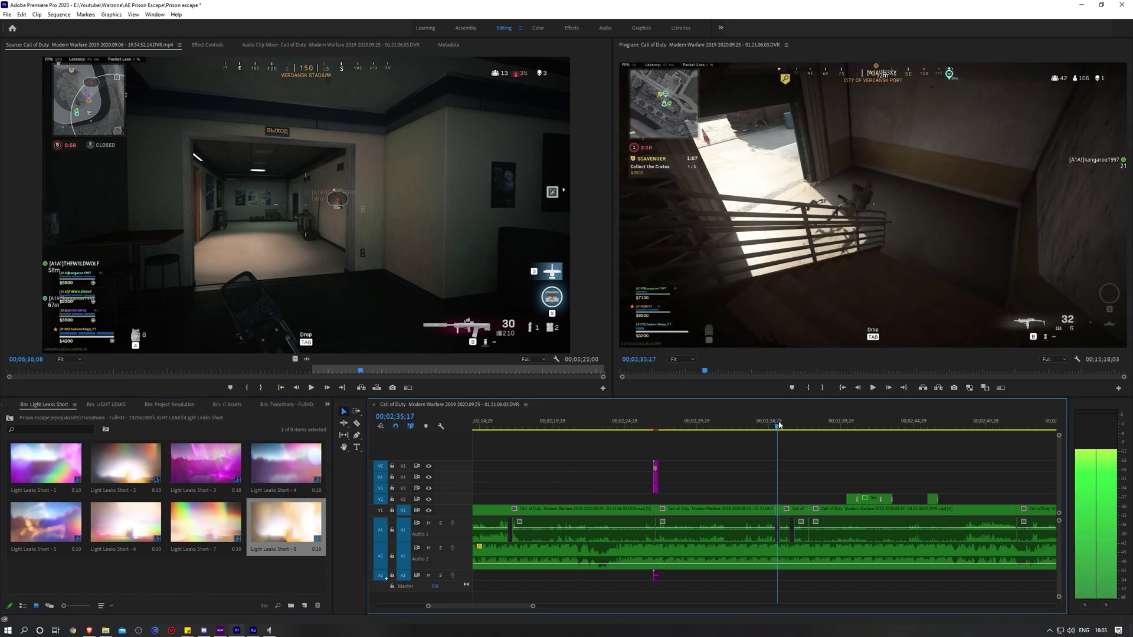
key(space)
drag(304, 527, 815, 586)
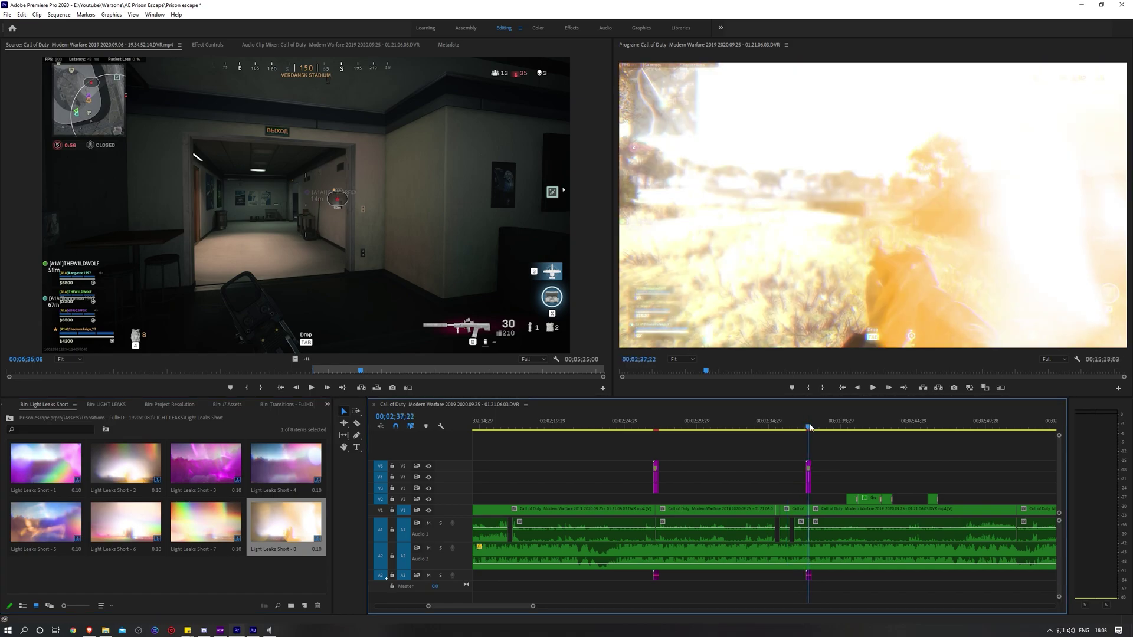
scroll(854, 464, down, 3)
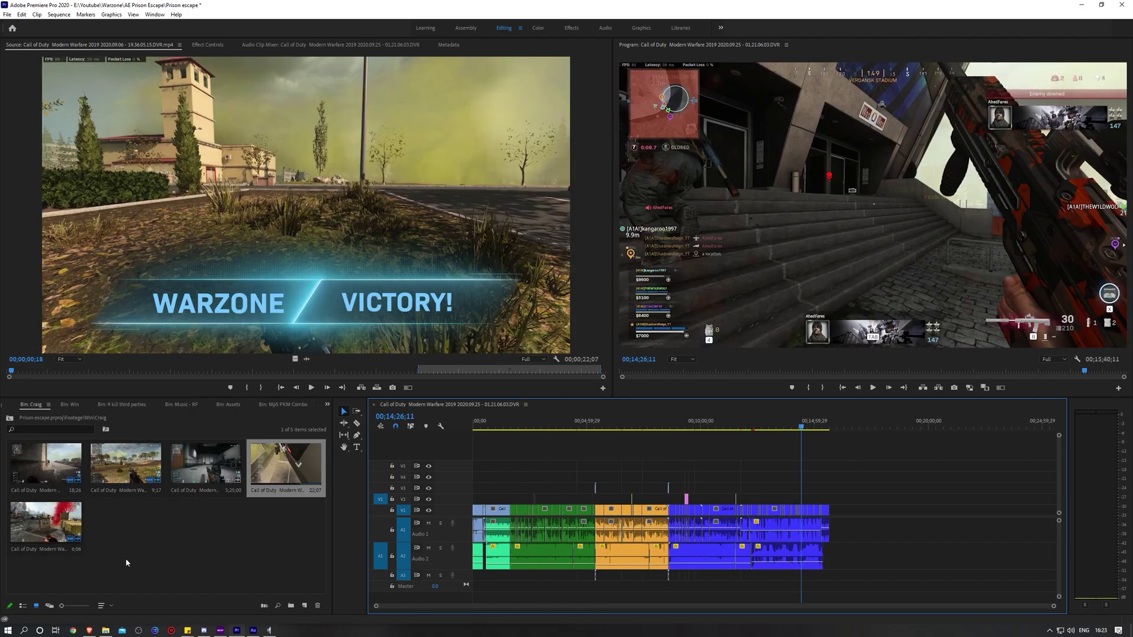
- Open the Subs bin inside Assets and preview the subscribe animation Large Mov.mov in the Source monitor
click(8, 419)
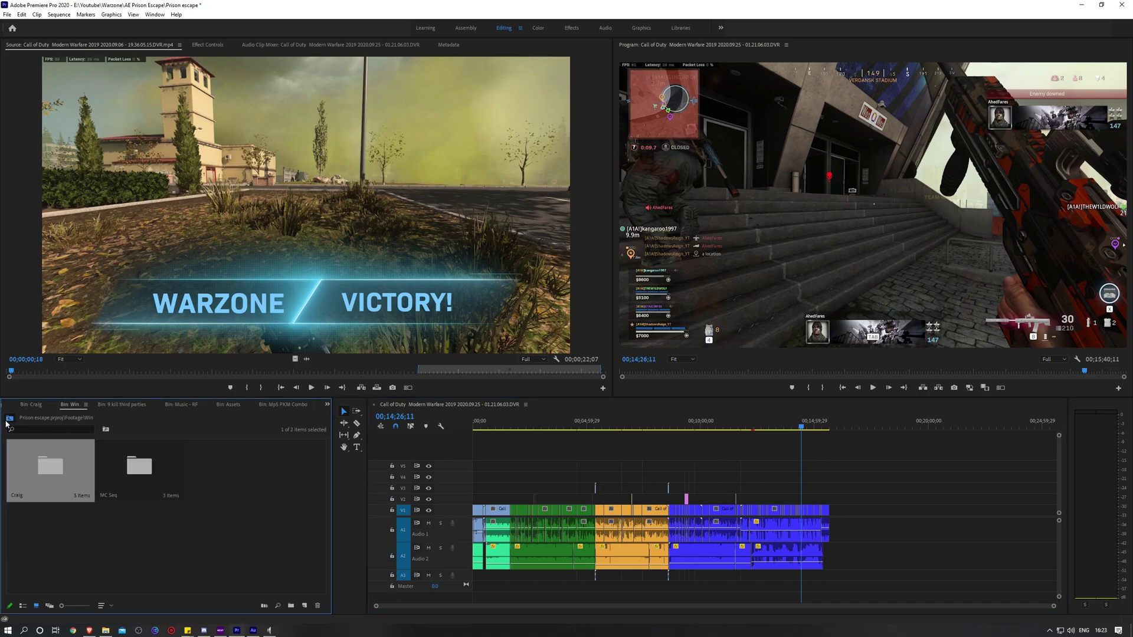
click(9, 419)
click(9, 418)
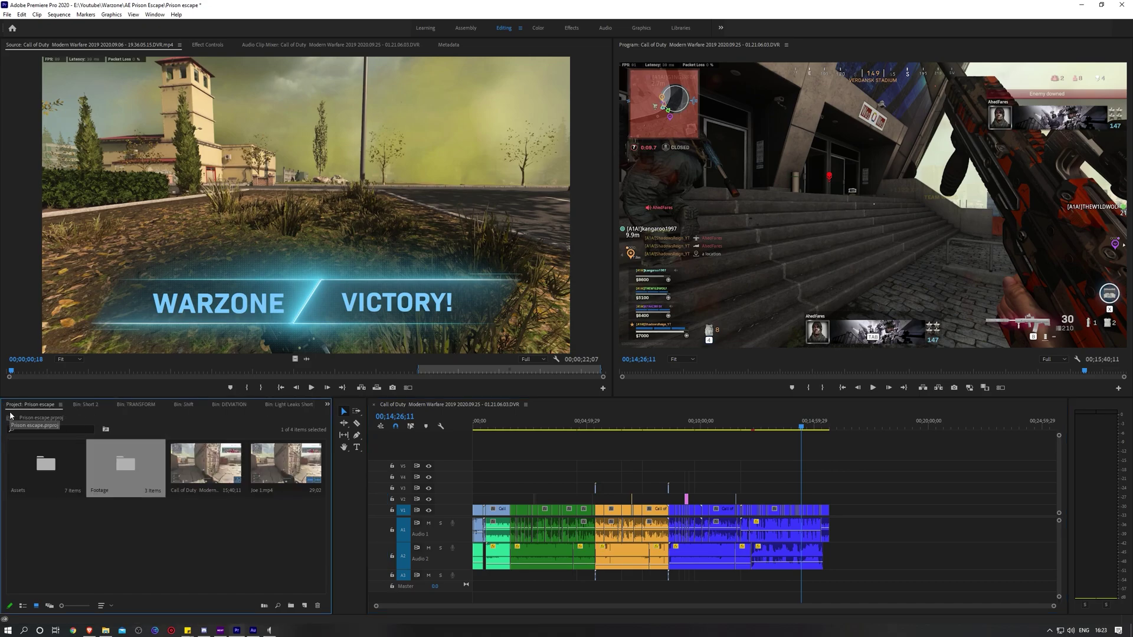
double_click(50, 472)
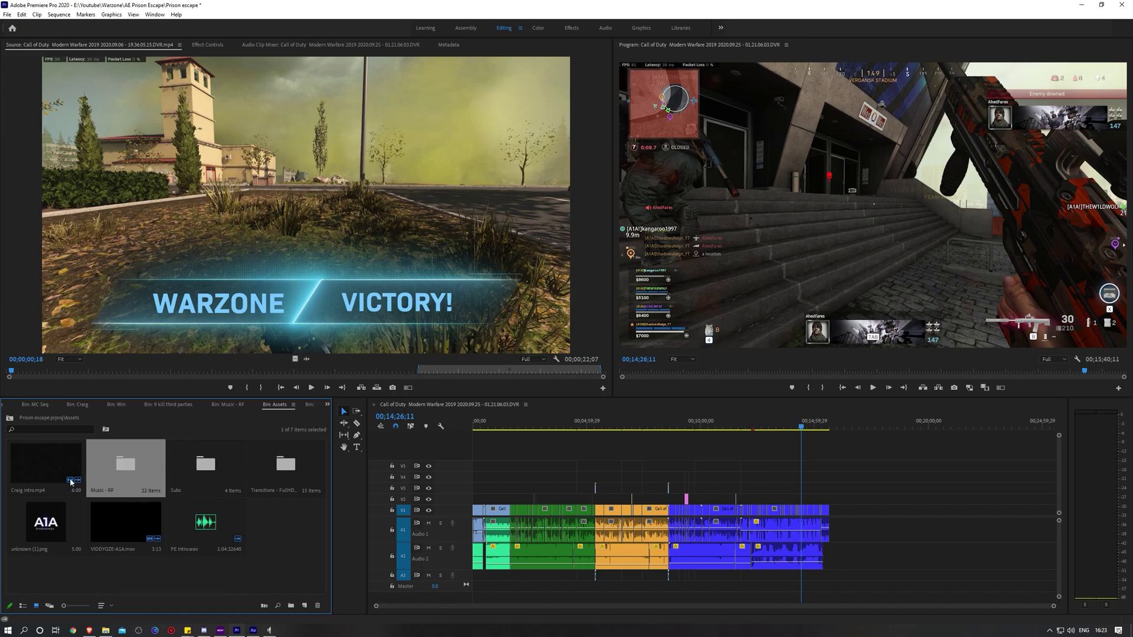
double_click(204, 474)
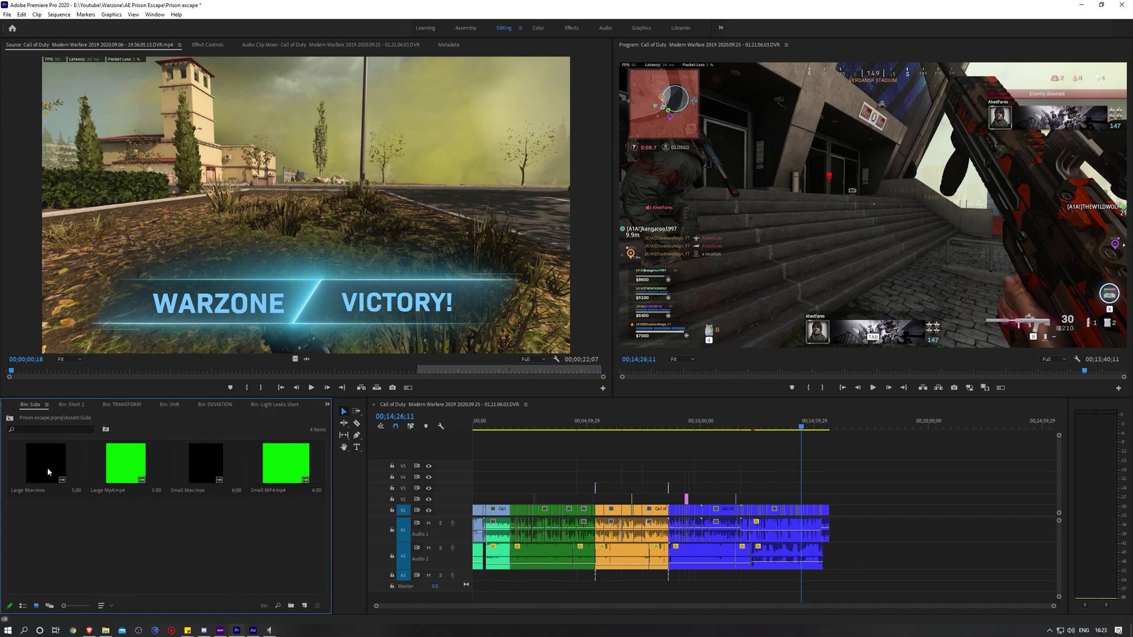
double_click(47, 468)
key(space)
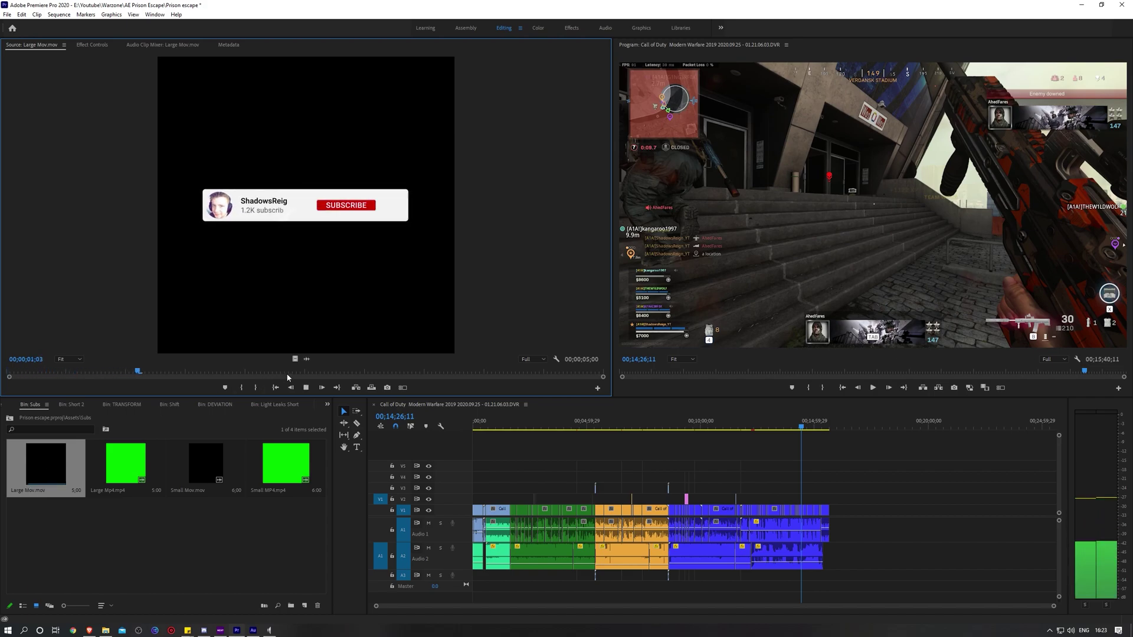
key(space)
- Return to the Assets bin and add one video track after Video 5 and one audio track after Audio 3
click(9, 418)
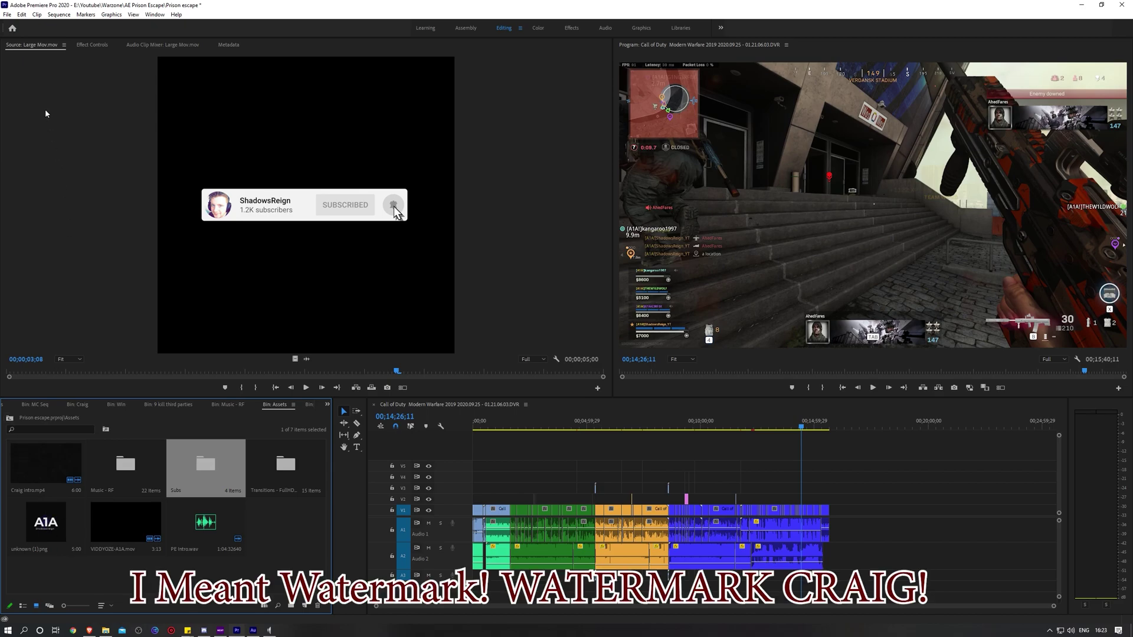
click(22, 15)
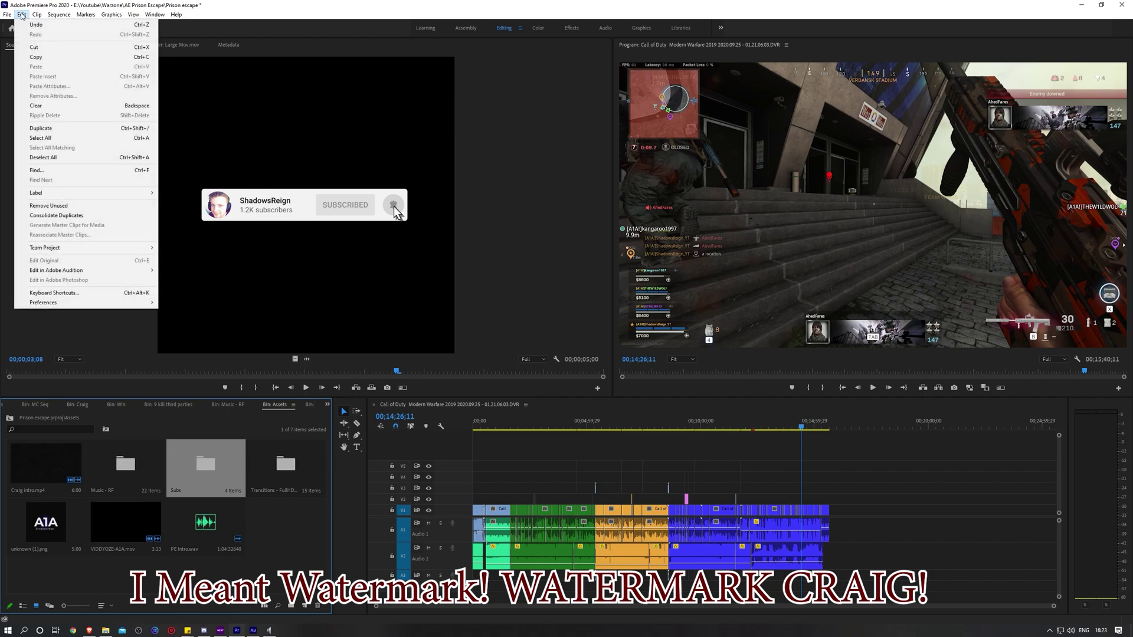
mouse_move(39, 16)
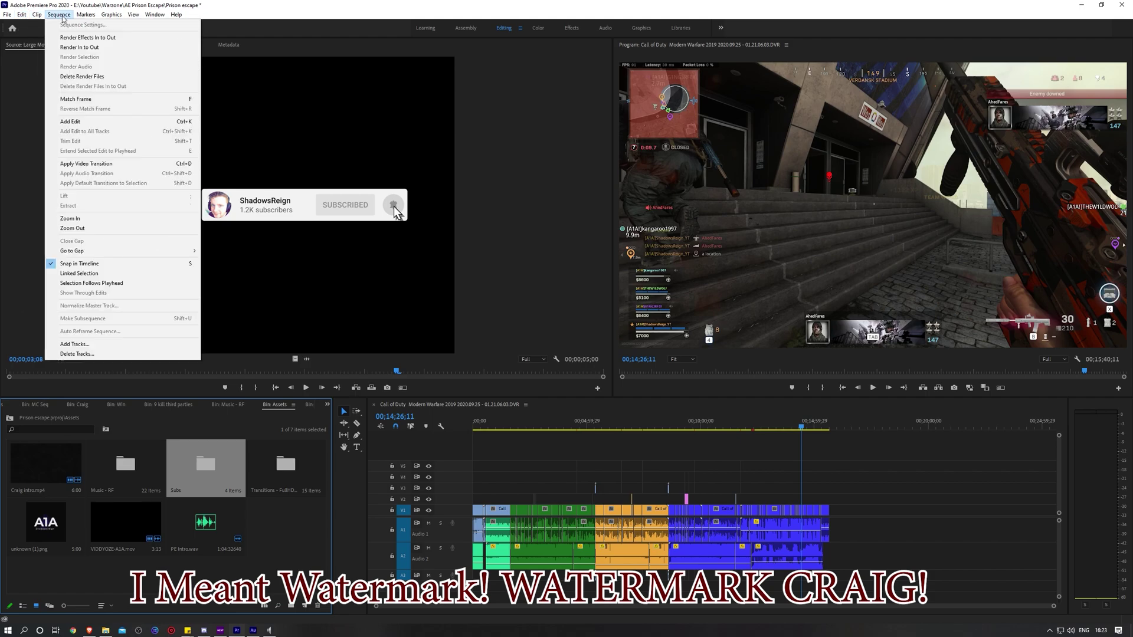
click(80, 344)
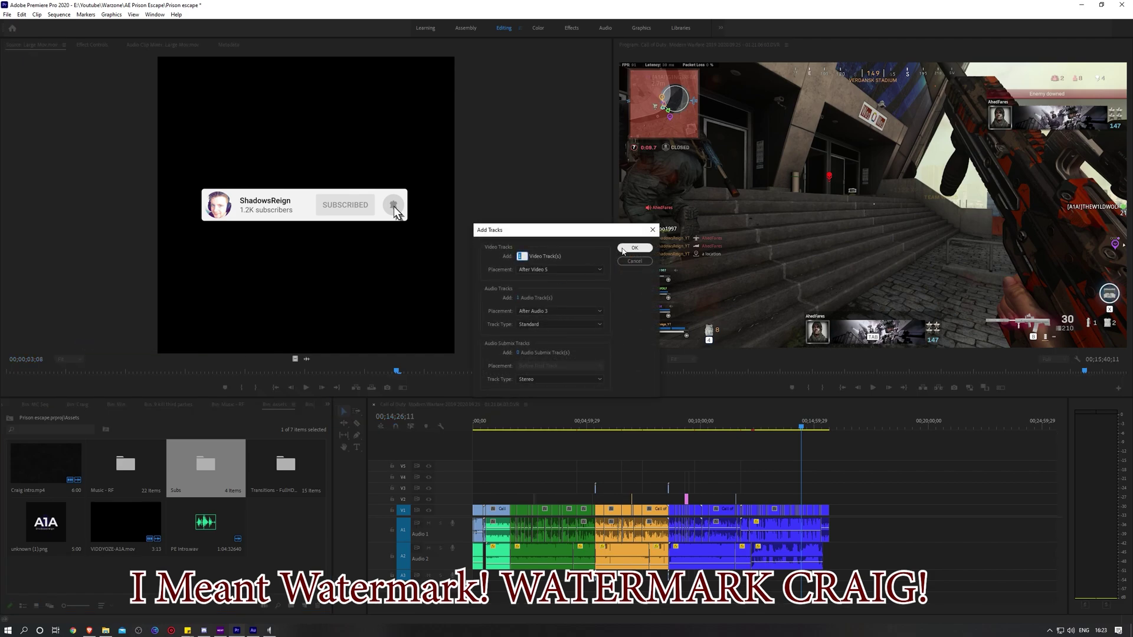
click(629, 248)
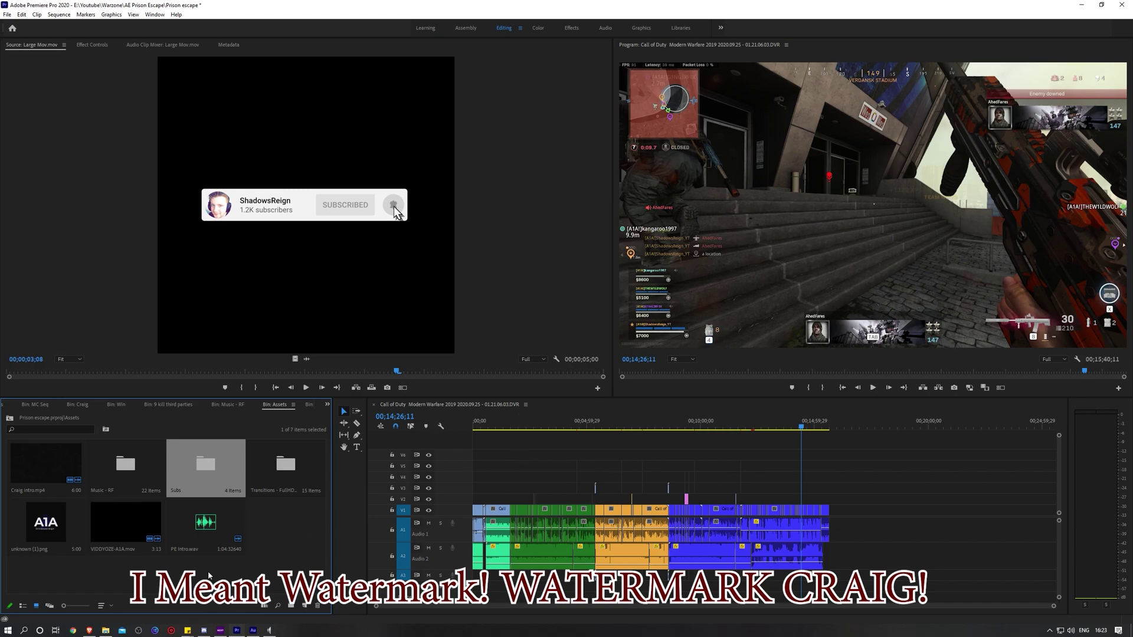
- Place the logo unknown (1).png on V6 at the sequence start and set the playhead to 00;00;00;00
click(41, 529)
drag(42, 530, 473, 456)
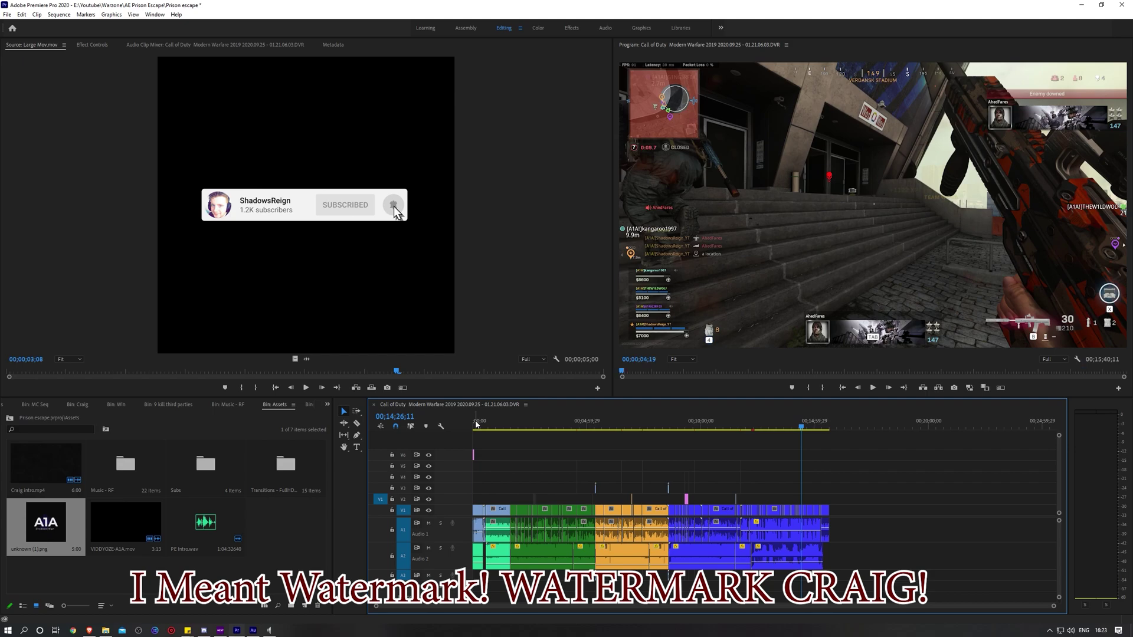
click(475, 422)
- Shrink the A1A logo and move it into the lower-right corner of the video frame as a watermark
click(857, 241)
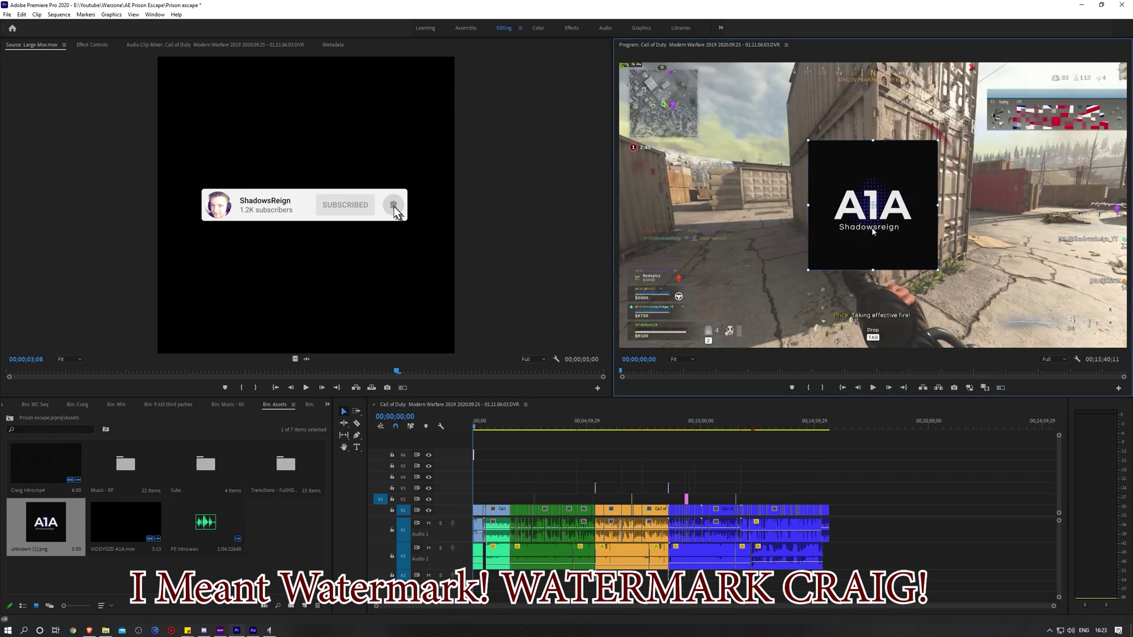
drag(809, 140, 829, 163)
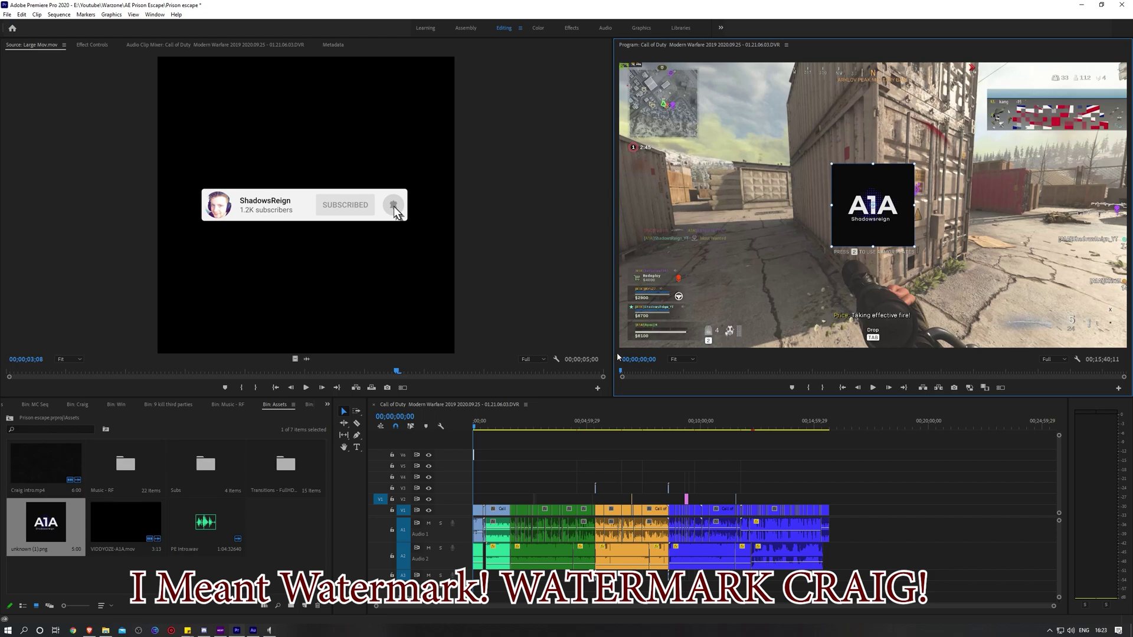
drag(848, 179, 1089, 328)
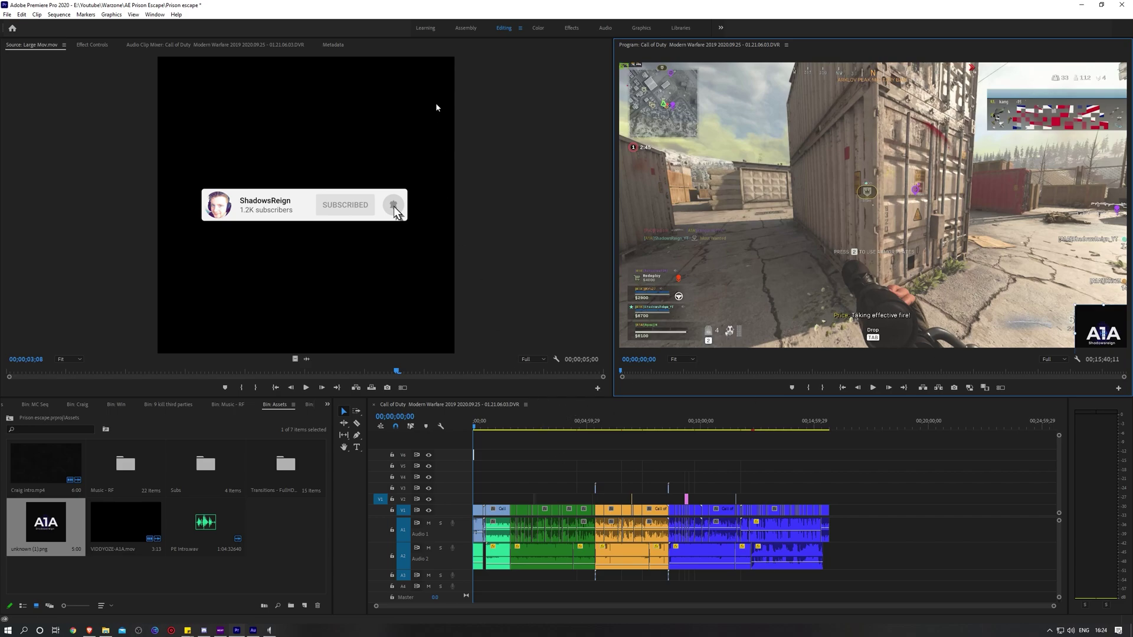
- Lower the watermark logo's opacity to 19% and adjust its placement in the corner of the frame
click(95, 46)
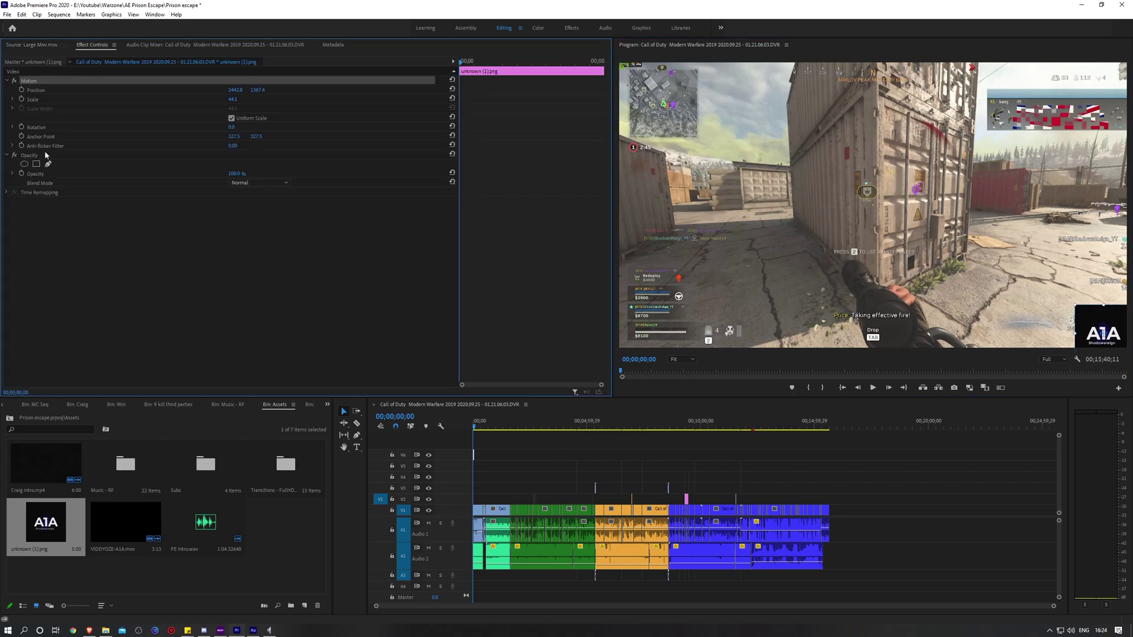
click(236, 173)
text(58)
key(Return)
drag(235, 174, 225, 173)
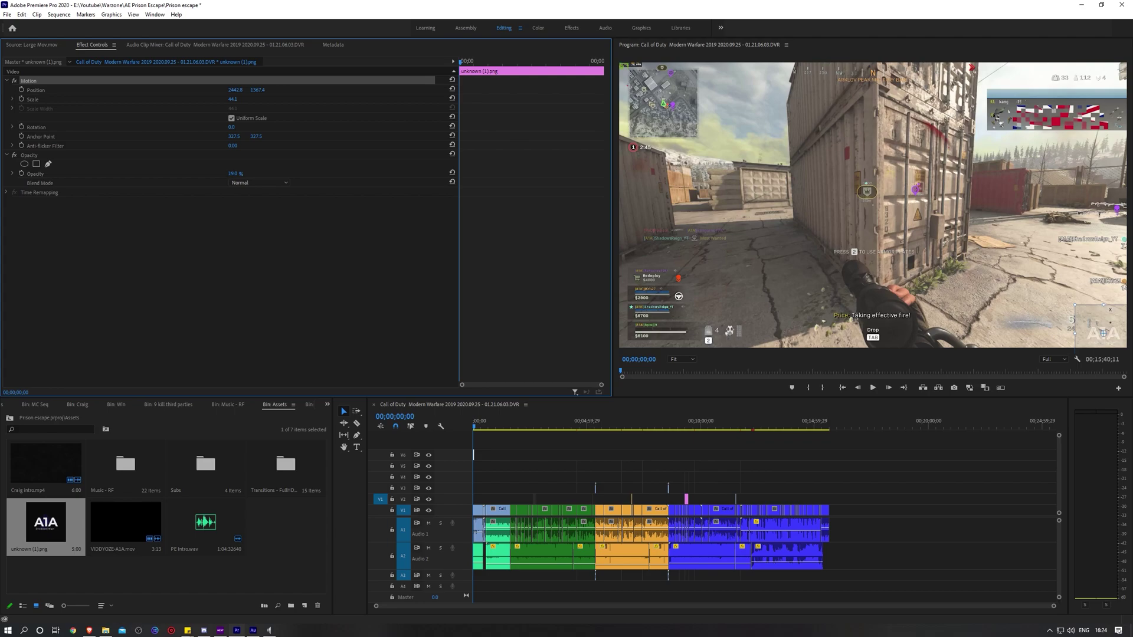
drag(1104, 342, 1094, 346)
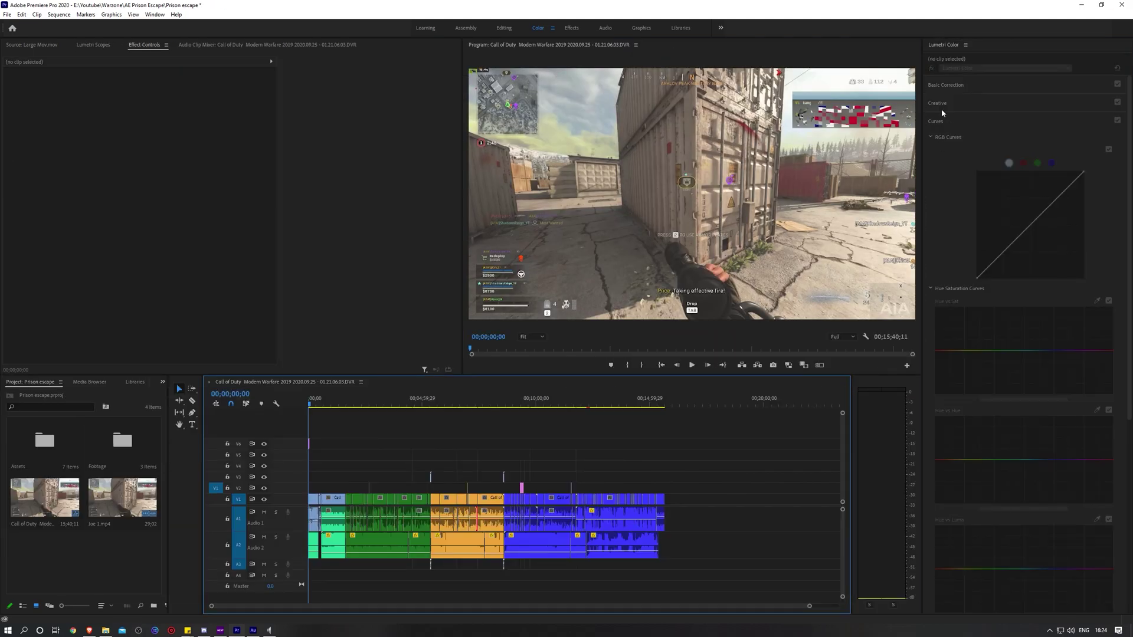
- Darken the opening clip on V1 by pulling down the lower part of its Lumetri RGB master curve
click(1005, 258)
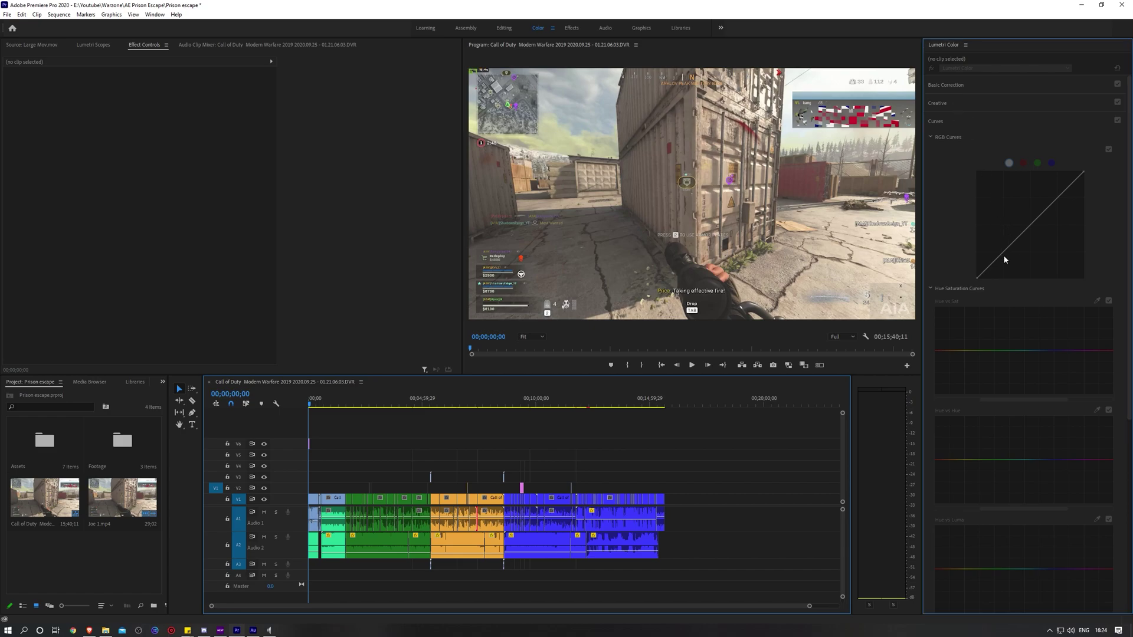
click(313, 499)
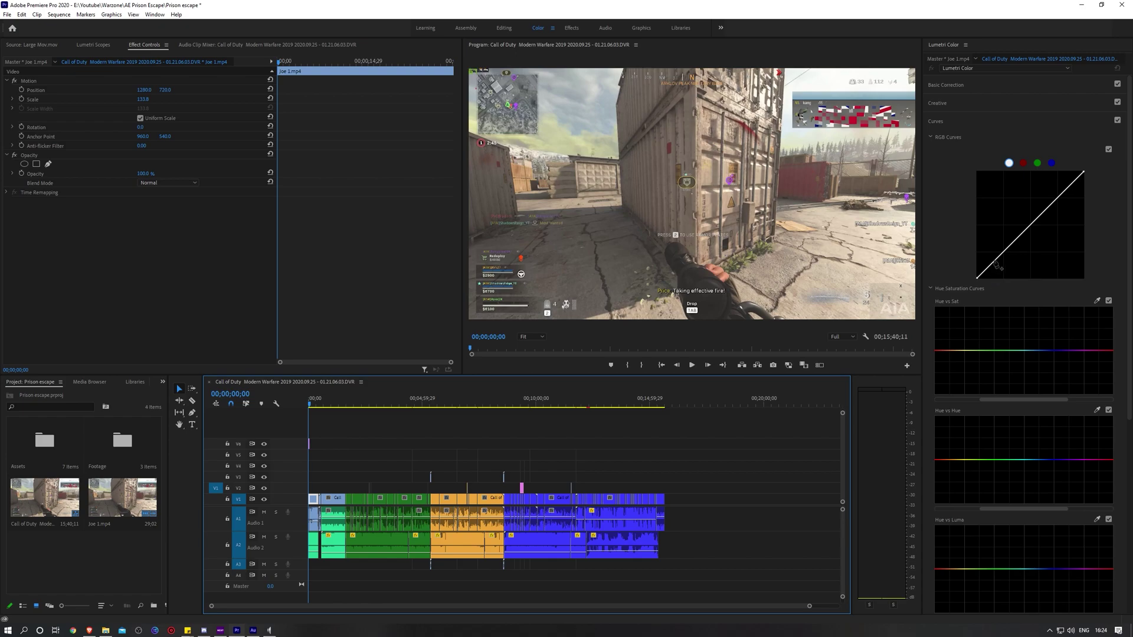
drag(1004, 253, 1006, 264)
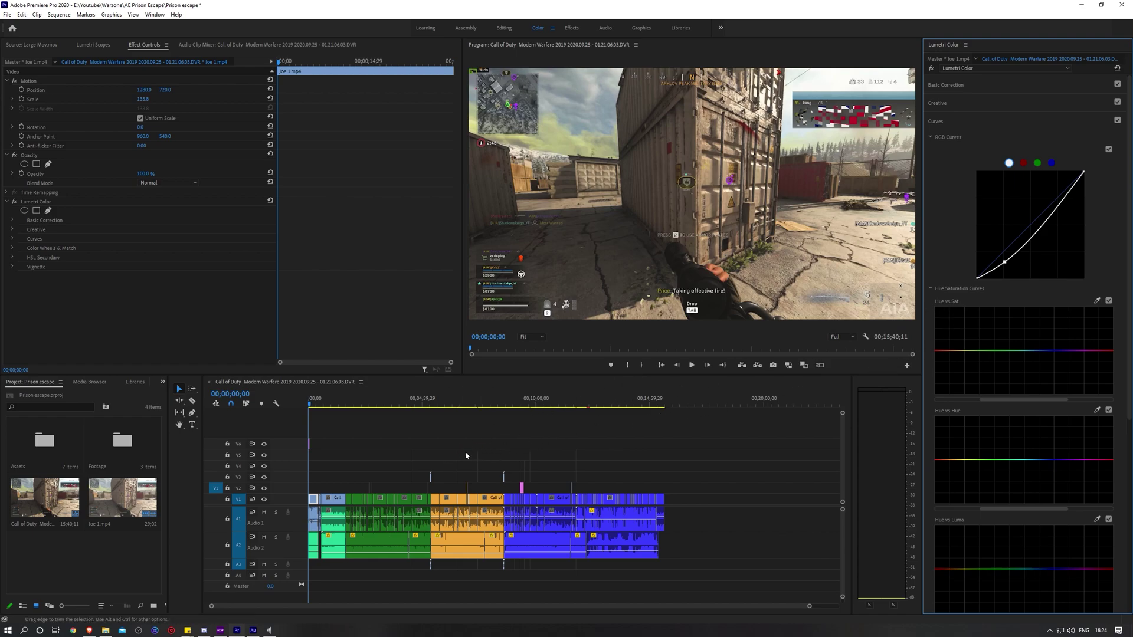
- Switch to the Editing workspace and extend the logo clip unknown (1).png on V6 to the end of the sequence
click(496, 23)
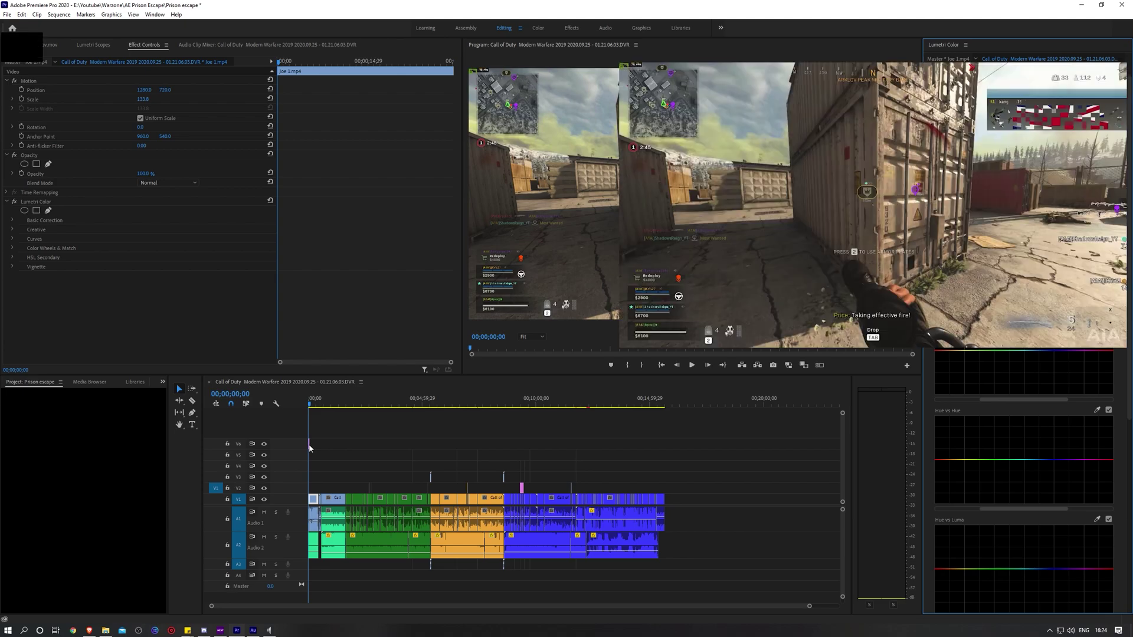
click(474, 455)
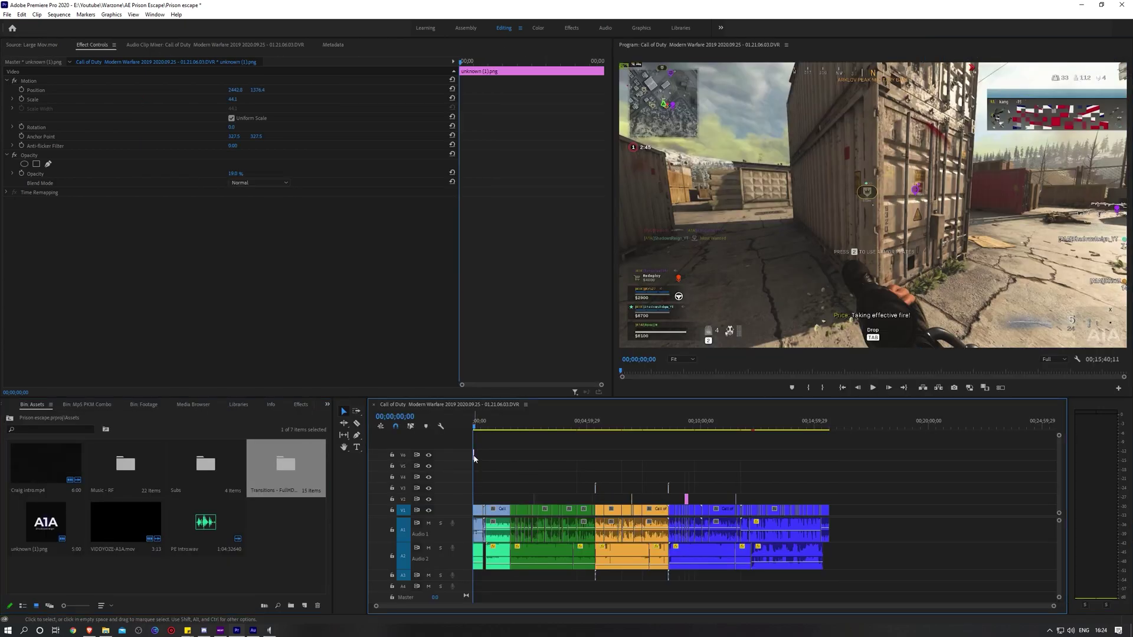
drag(474, 458, 831, 460)
- Check the watermark at several points in the sequence and lower its opacity to 8%
click(819, 424)
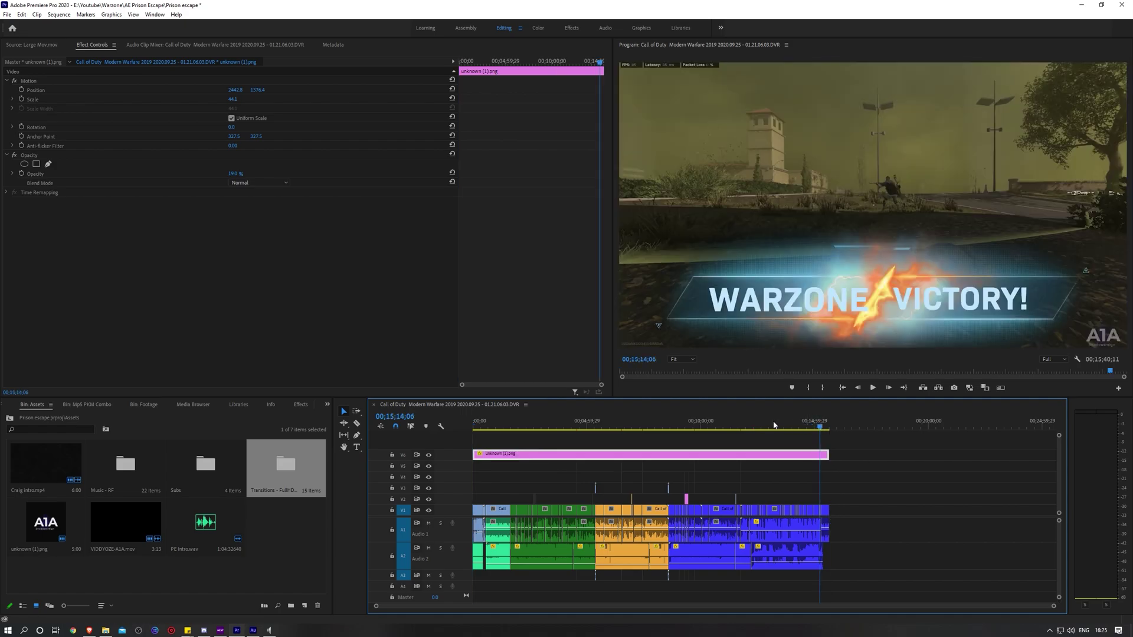
click(749, 424)
click(712, 423)
click(668, 424)
key(space)
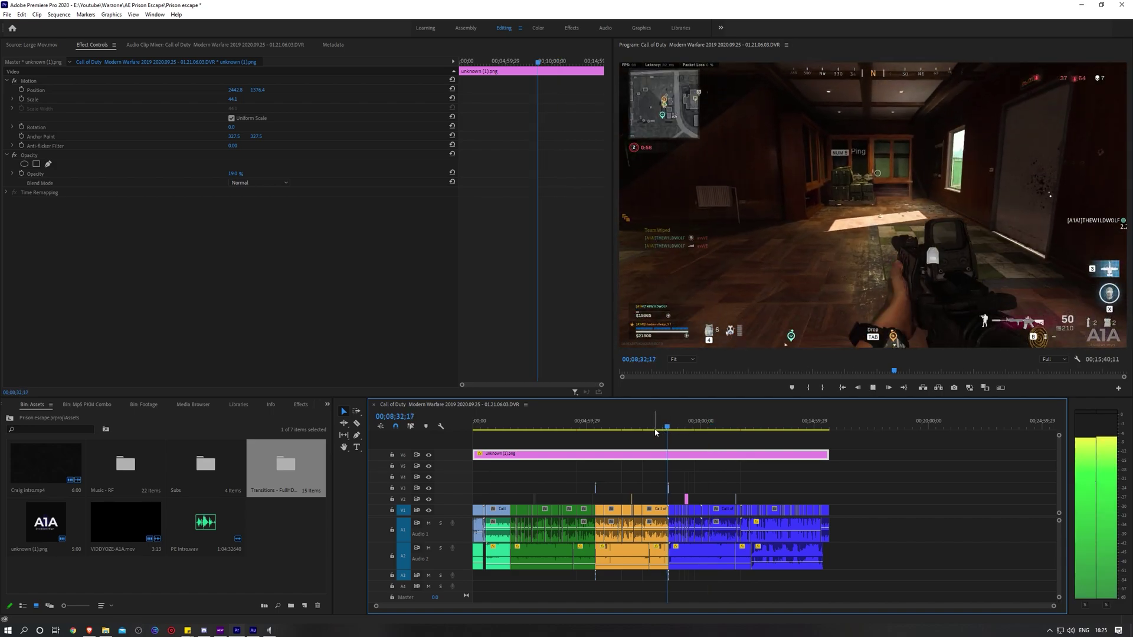
key(space)
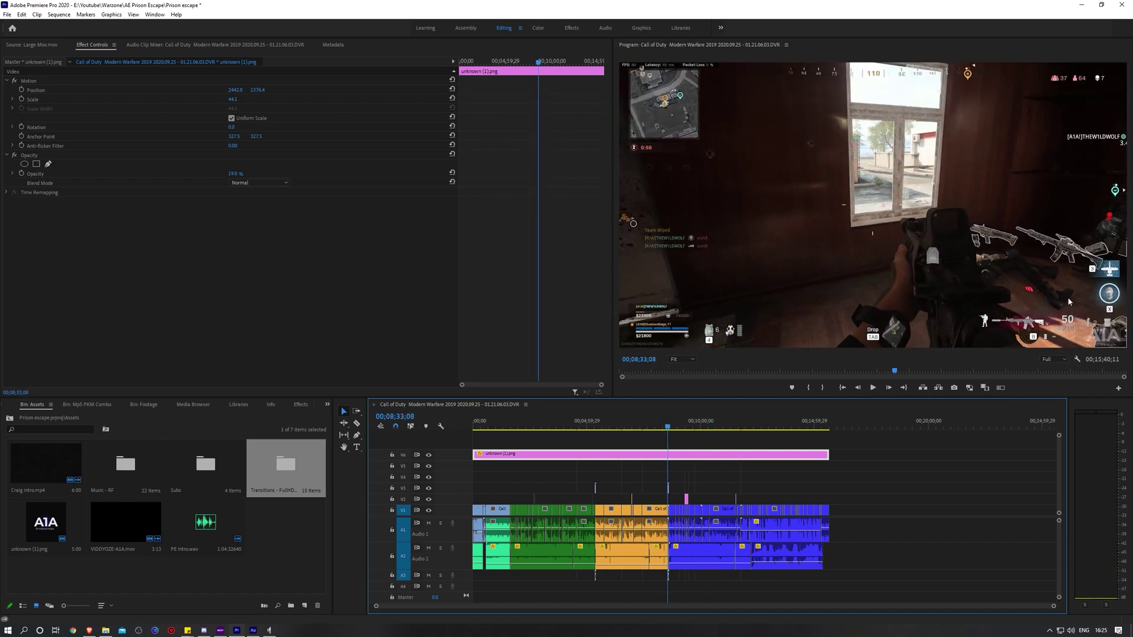
click(229, 198)
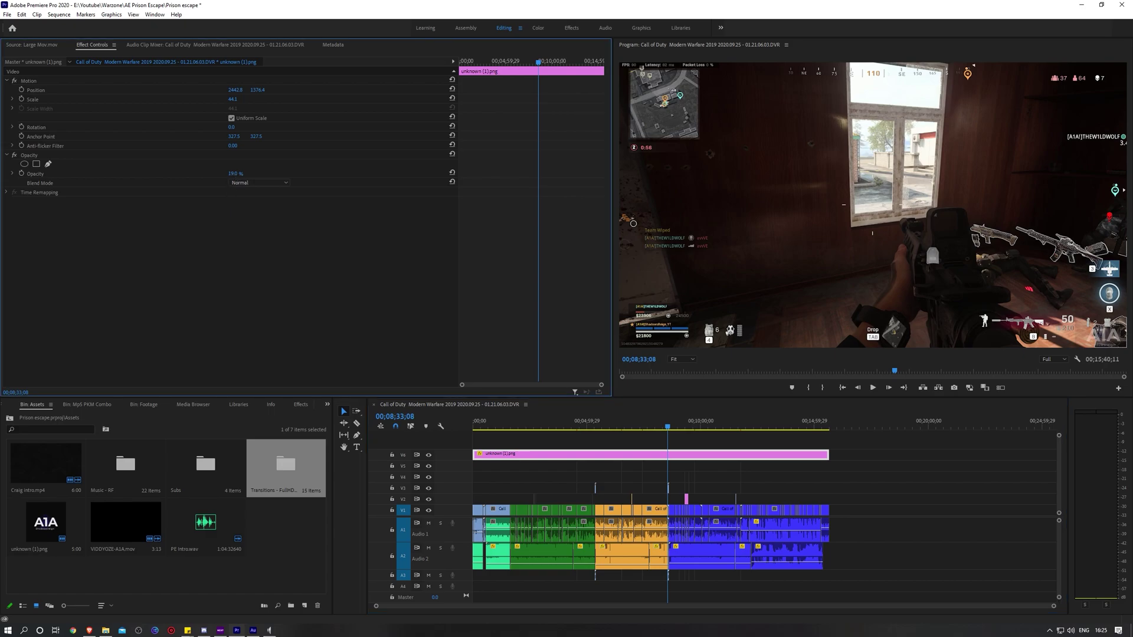
drag(232, 173, 239, 174)
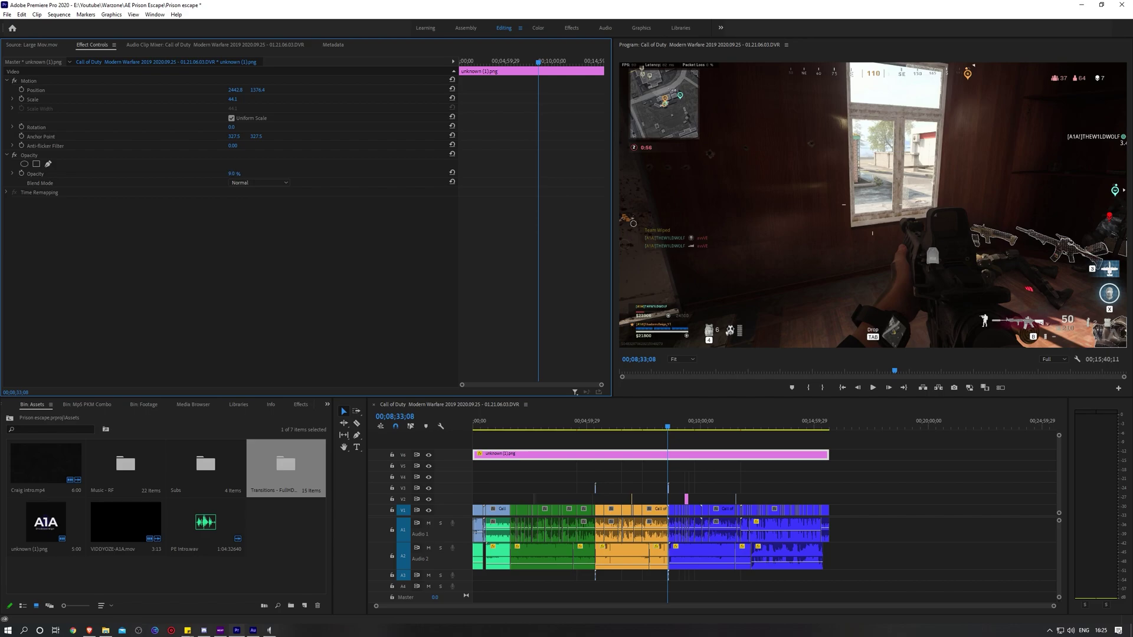
mouse_move(664, 426)
mouse_down()
mouse_move(679, 428)
mouse_move(645, 435)
mouse_up()
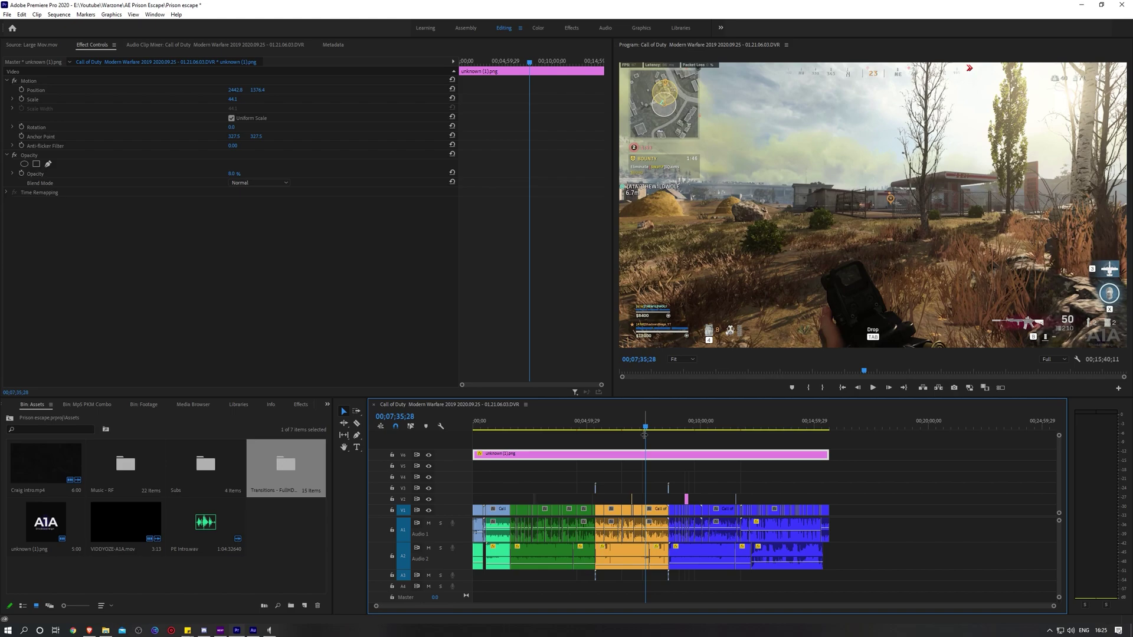
- Open the Subs bin and select the Large Mov.mov subscribe animation
key(alt+F9)
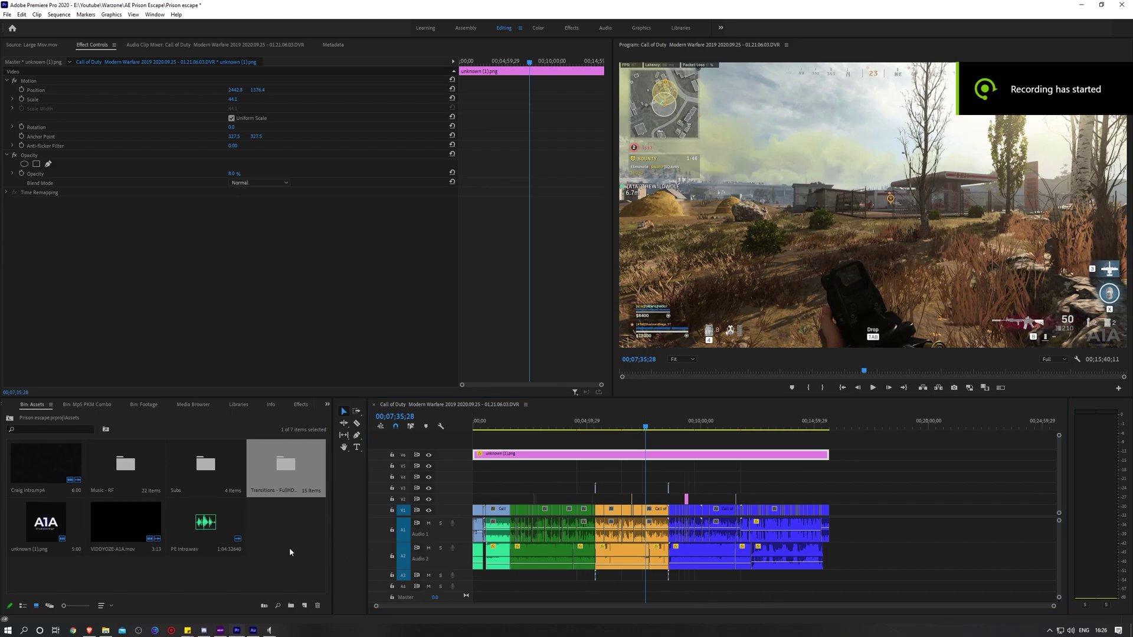
double_click(205, 465)
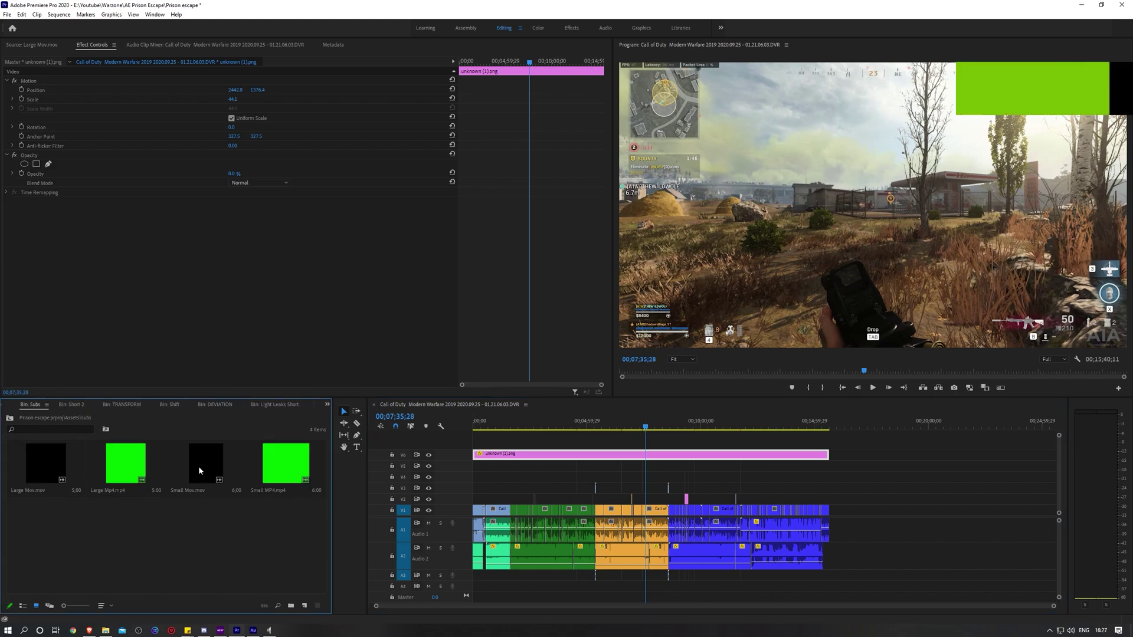
click(43, 463)
- Review the footage from 00;00;55;27 through the Gulag match to find a spot for the subscribe animation
drag(494, 426, 495, 427)
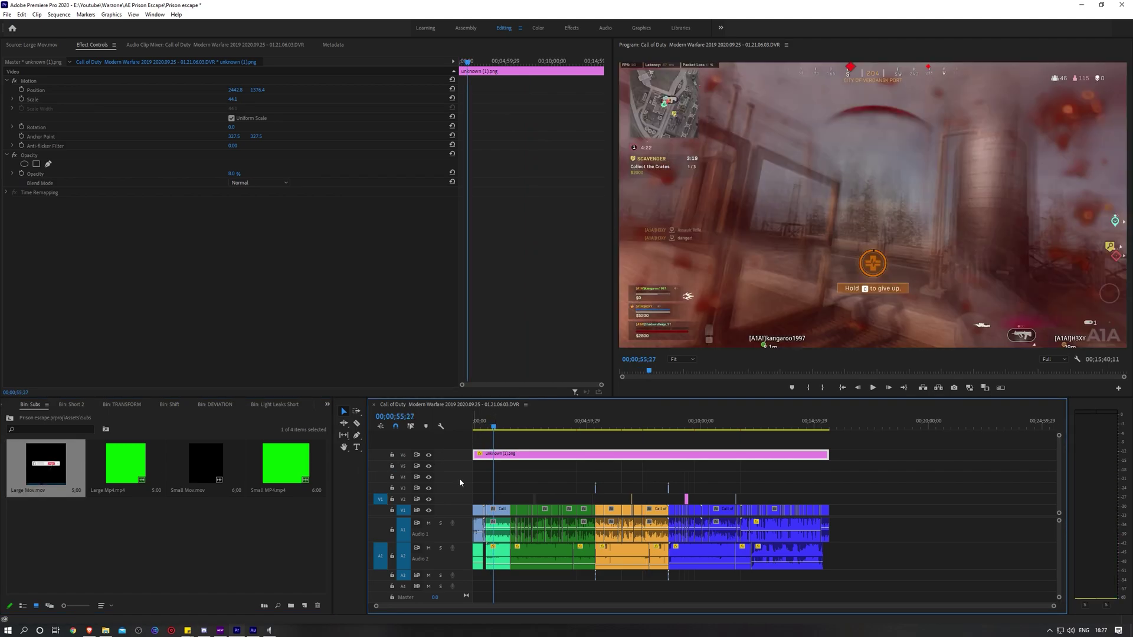
key(equal)
key(equal)
key(equal)
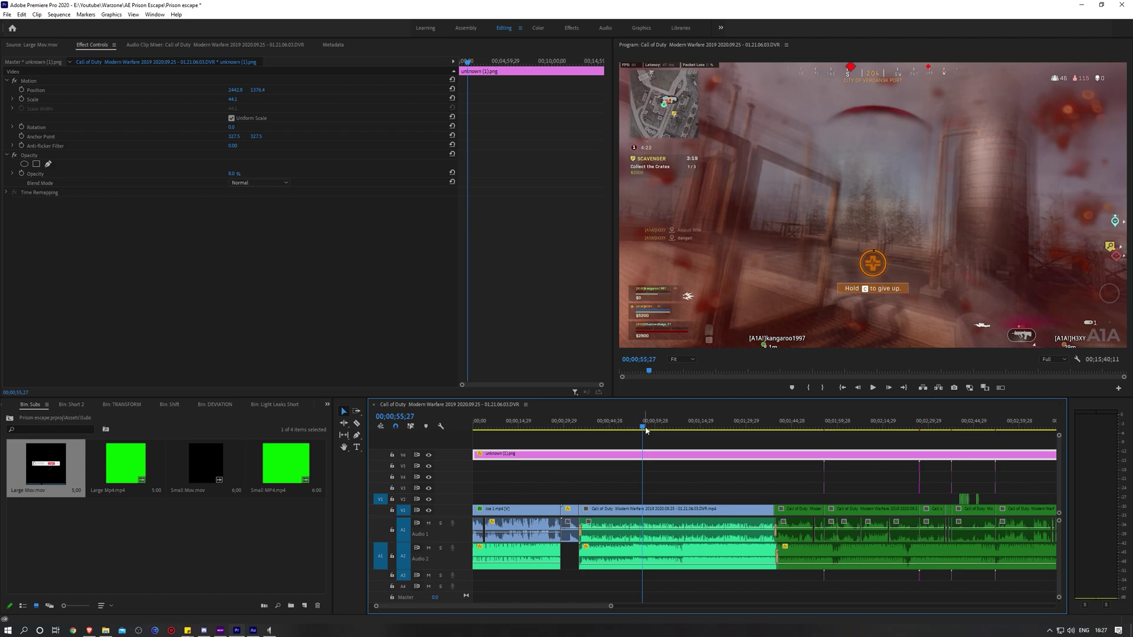
click(667, 431)
key(space)
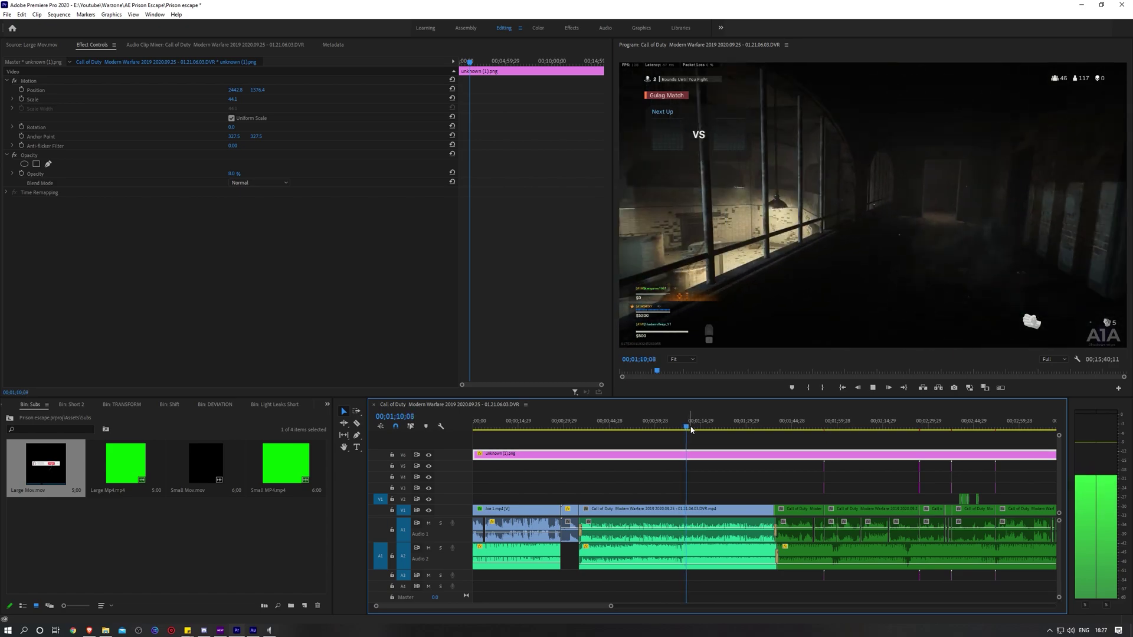
drag(694, 430, 731, 428)
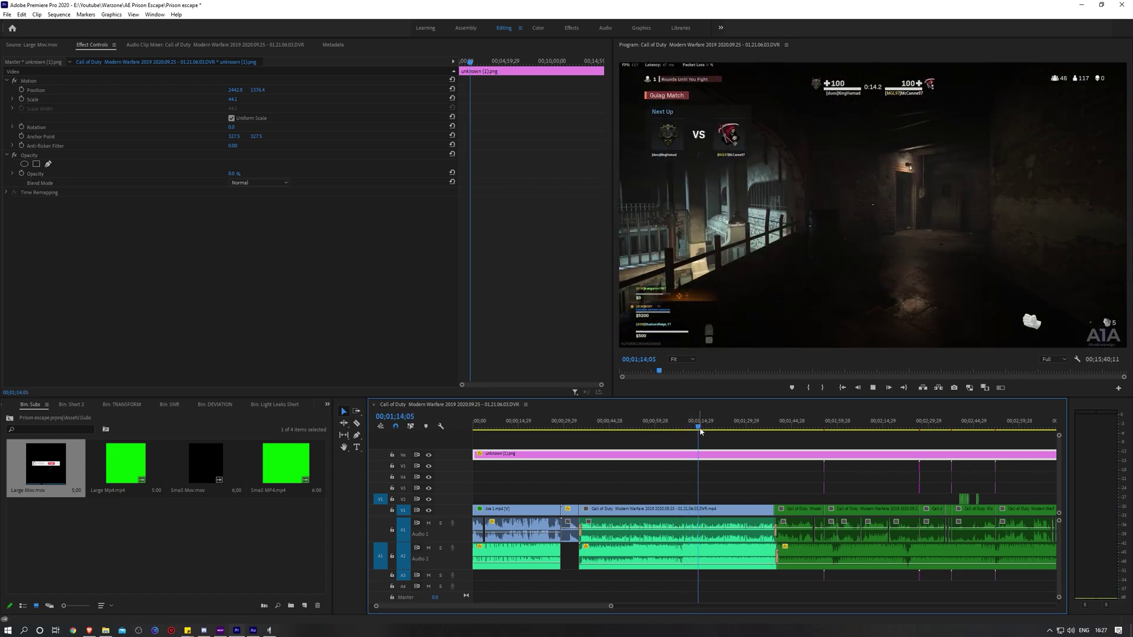
key(space)
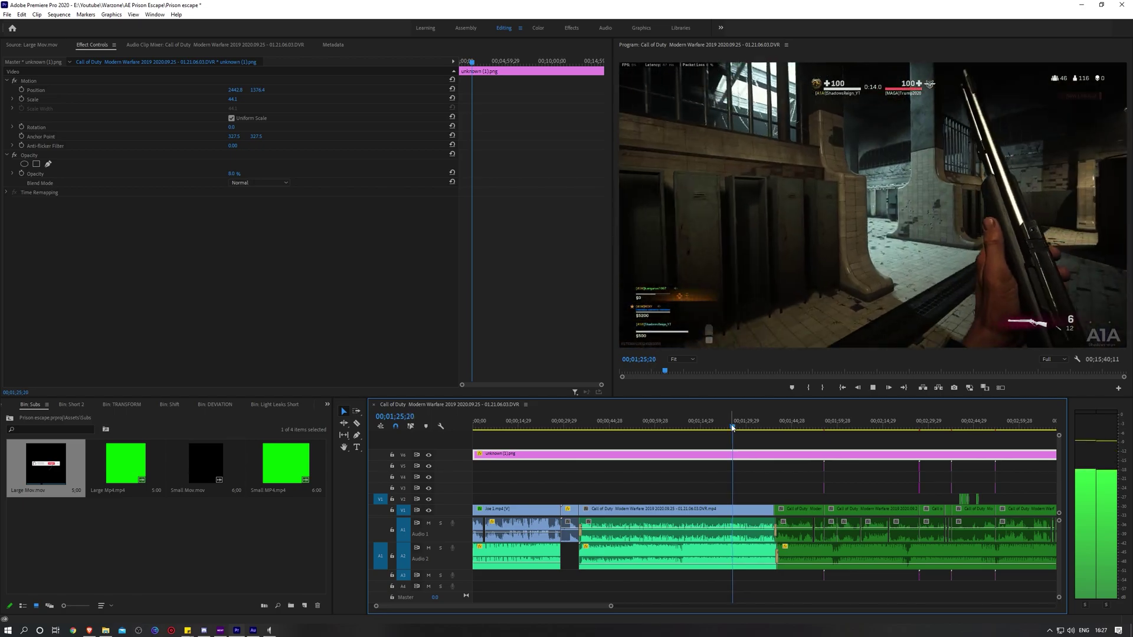
key(space)
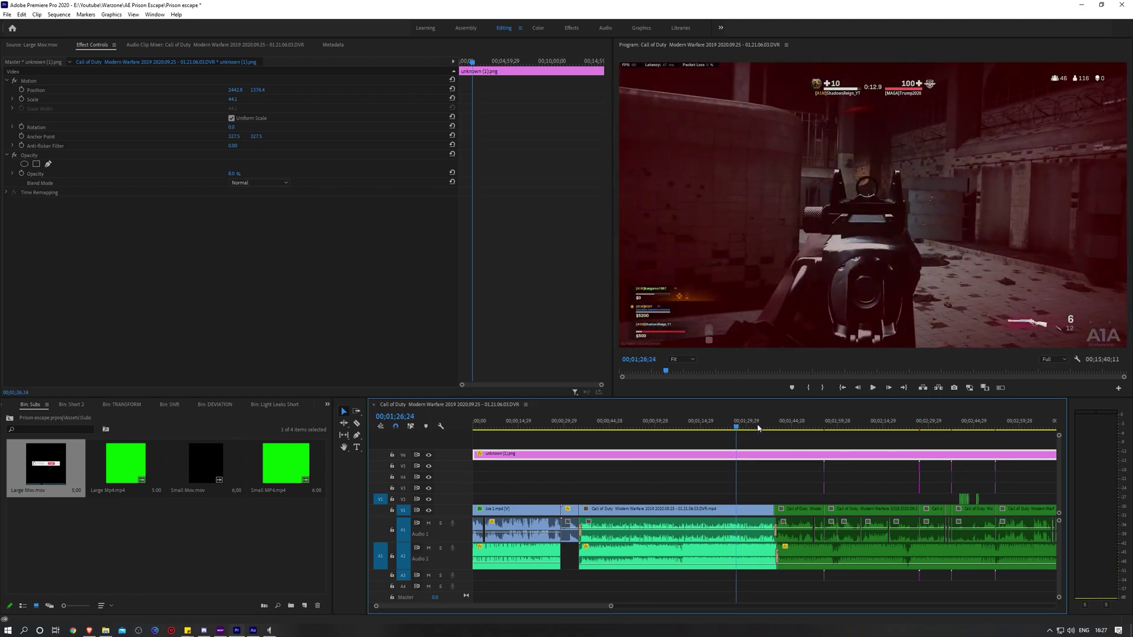
click(734, 428)
key(space)
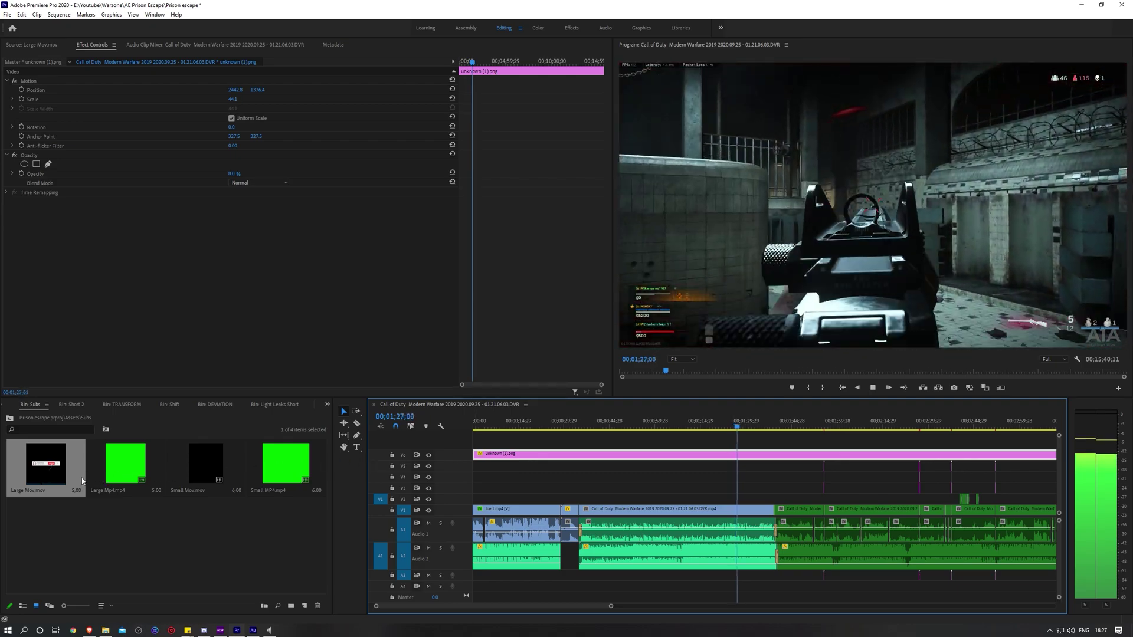
key(space)
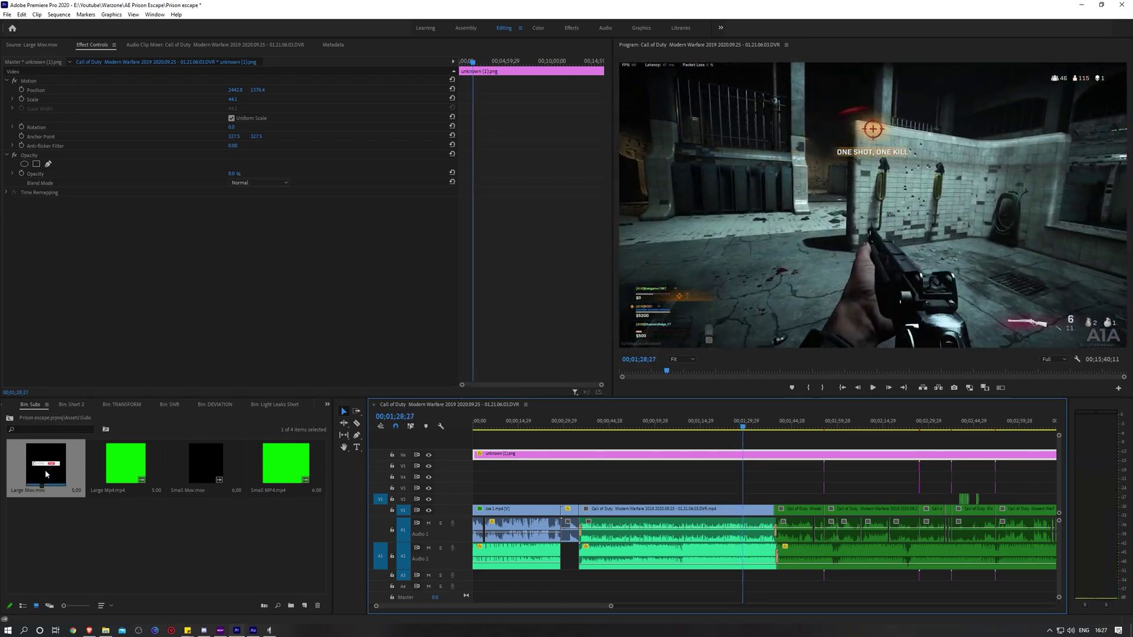
- Place Large Mov.mov on V3 with its audio on A3 at 00;01;28;27 and preview it
drag(42, 472, 741, 498)
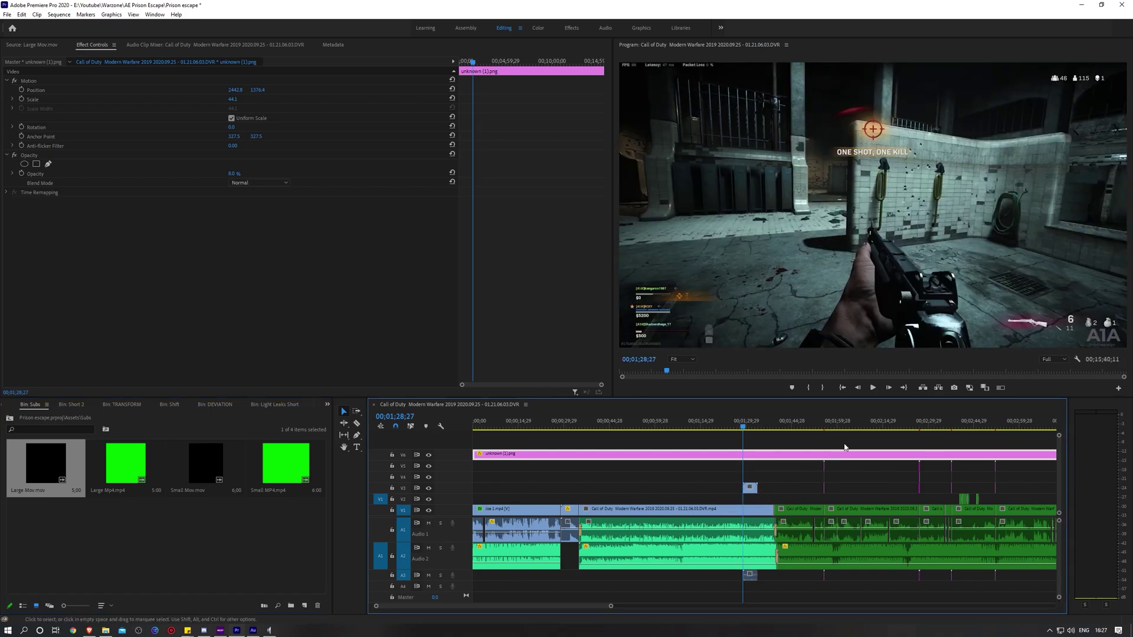
click(874, 389)
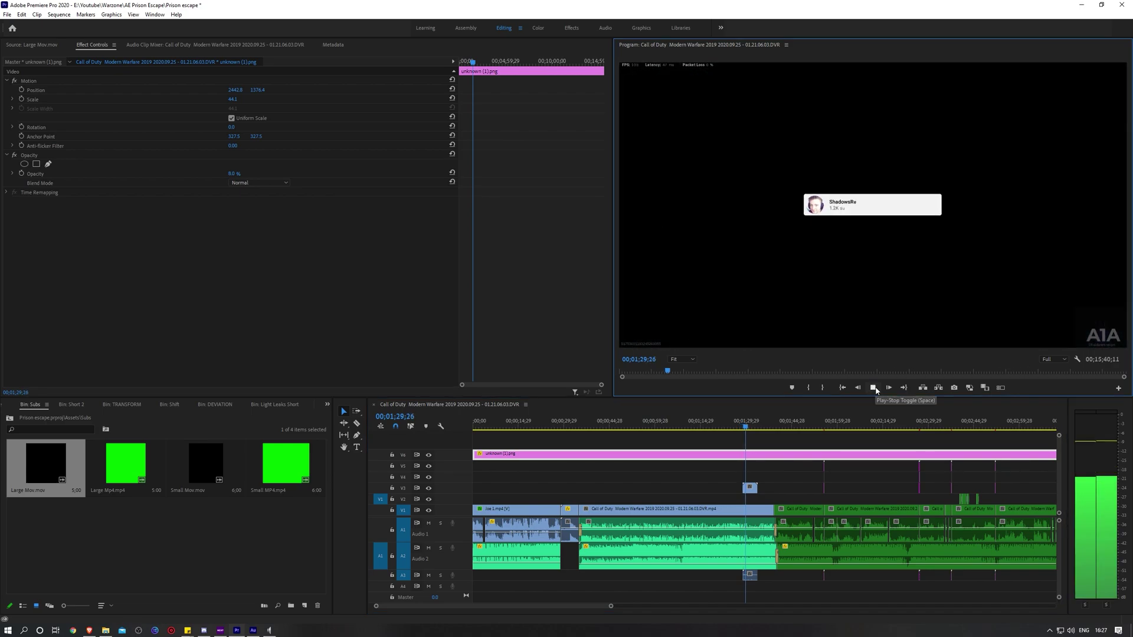
click(874, 388)
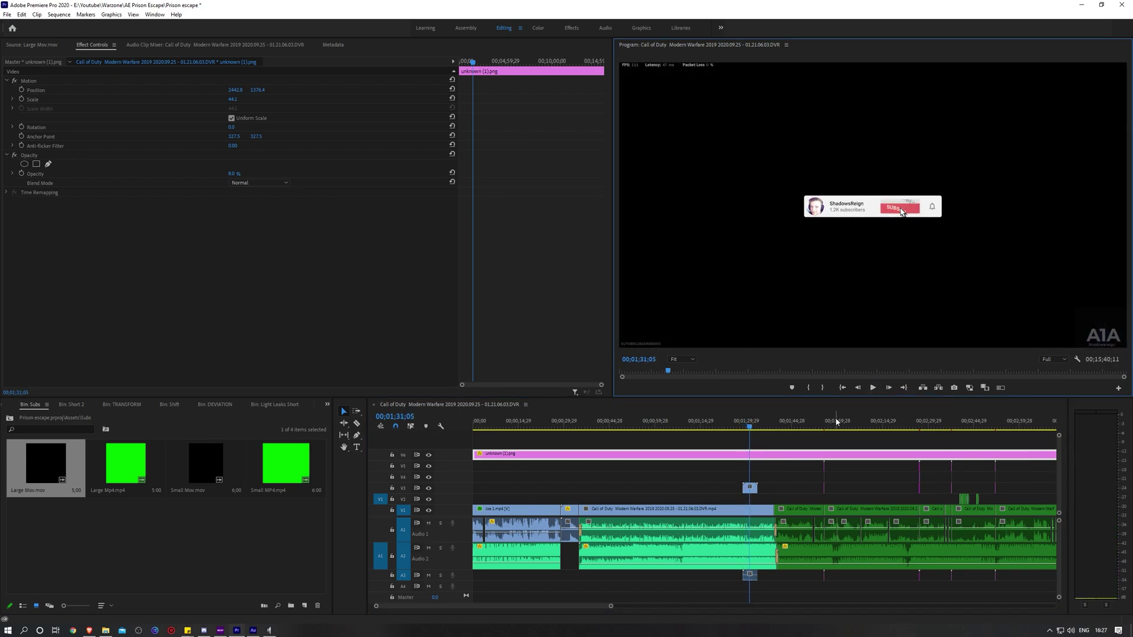
- Move the subscribe animation to the lower centre of the video frame and enlarge it to about 133% scale
click(718, 491)
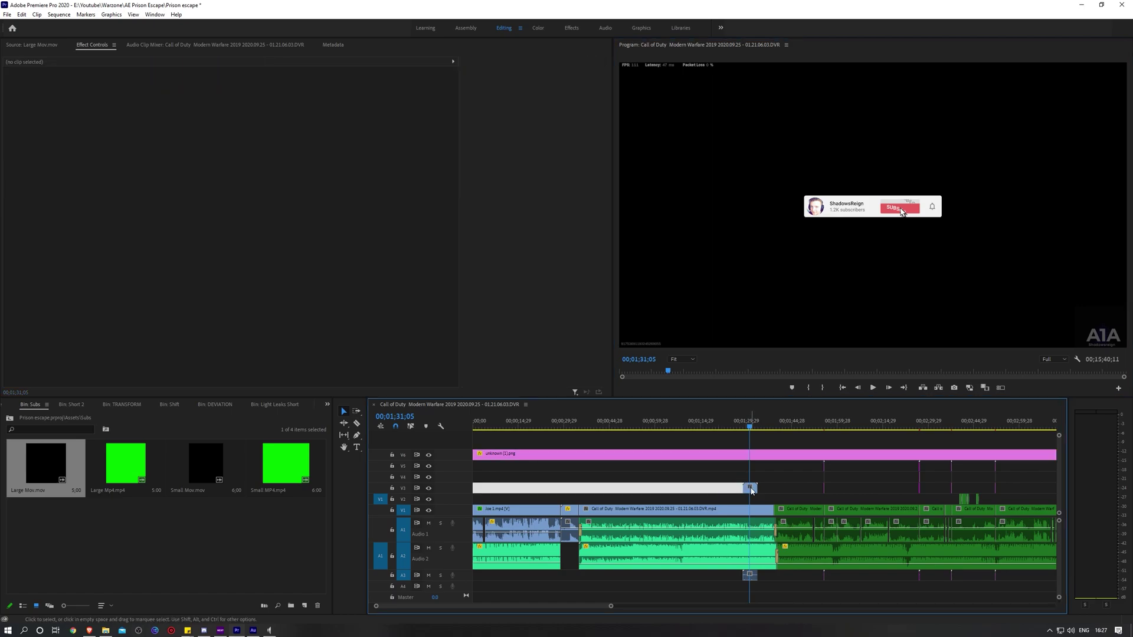
drag(751, 429, 737, 429)
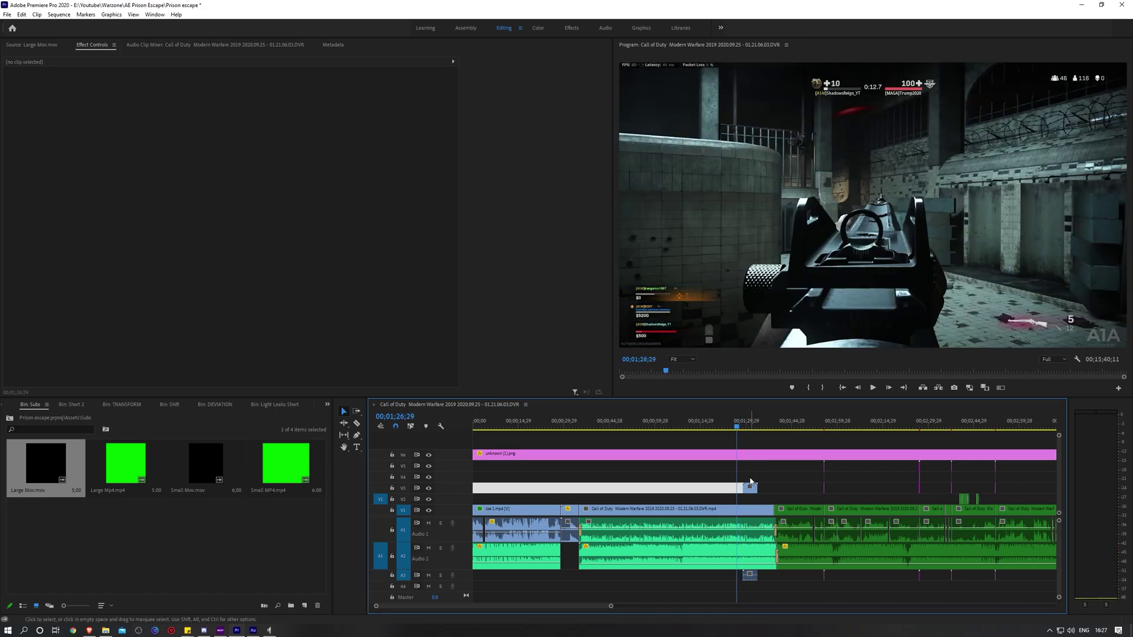
key(space)
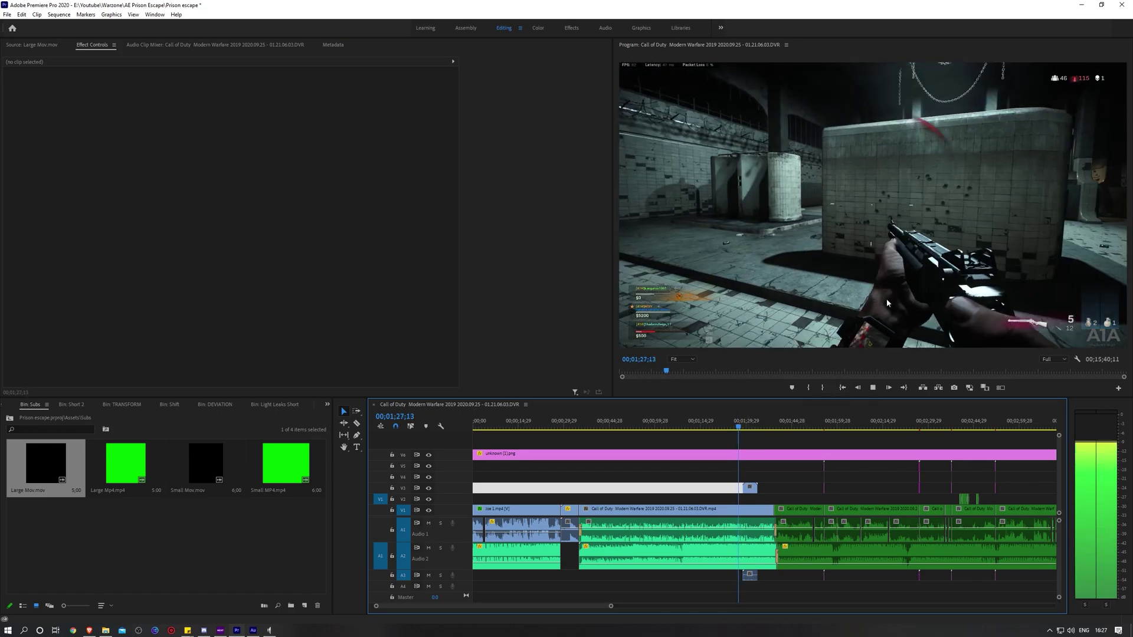
click(868, 215)
drag(849, 210, 837, 311)
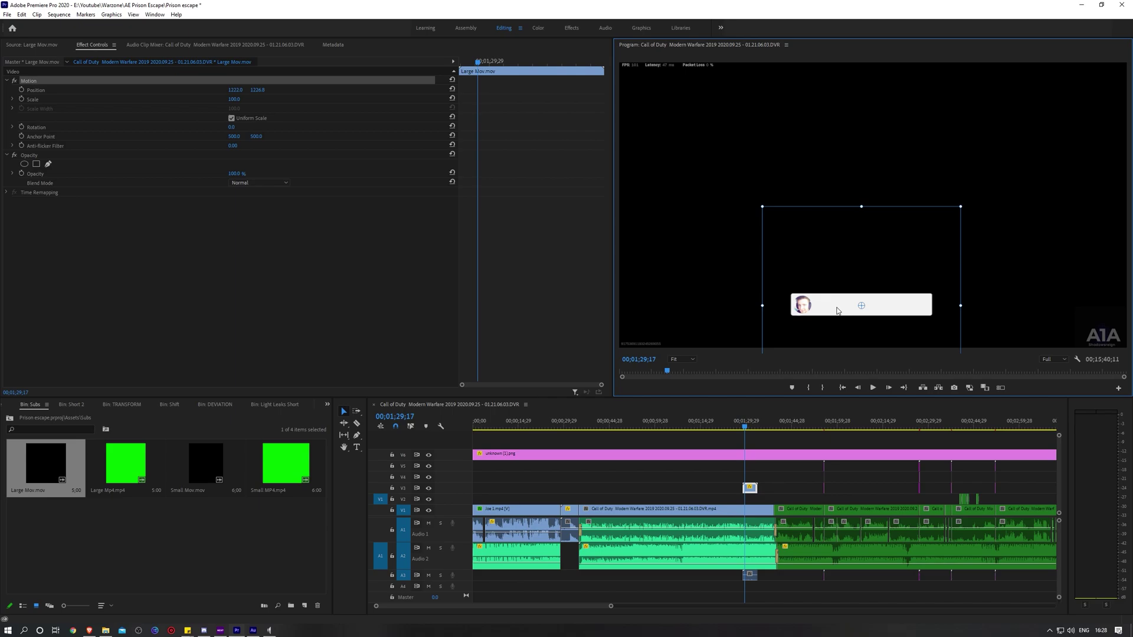
drag(961, 207, 994, 174)
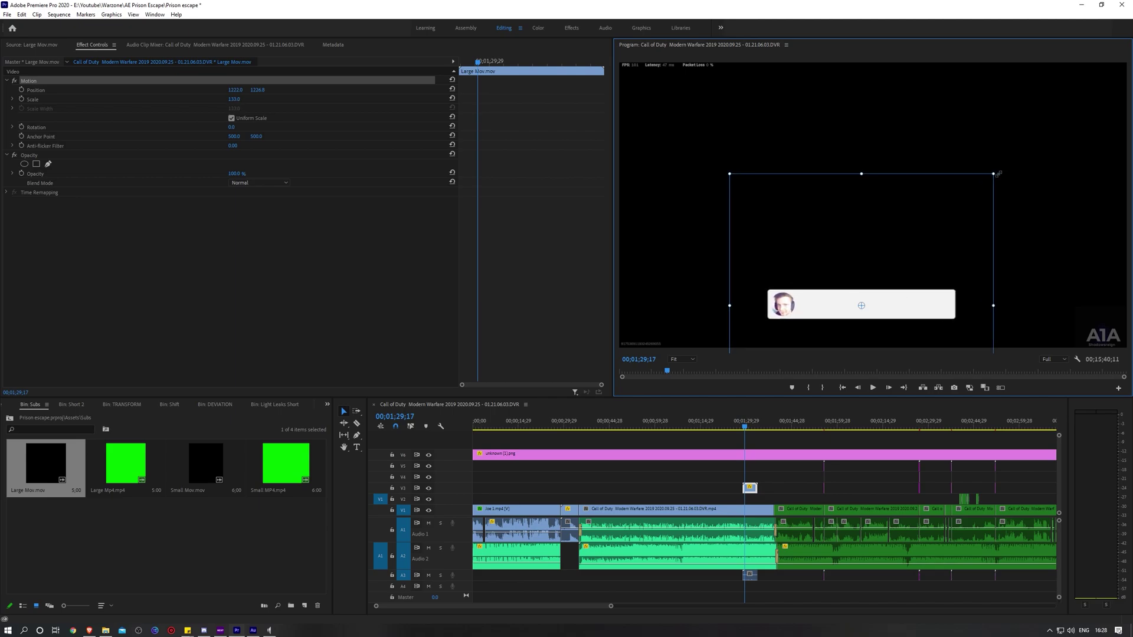
drag(906, 298, 917, 286)
- Shift the subscribe animation's video and audio clips to start at 00;01;33;02 and play back the result
click(873, 388)
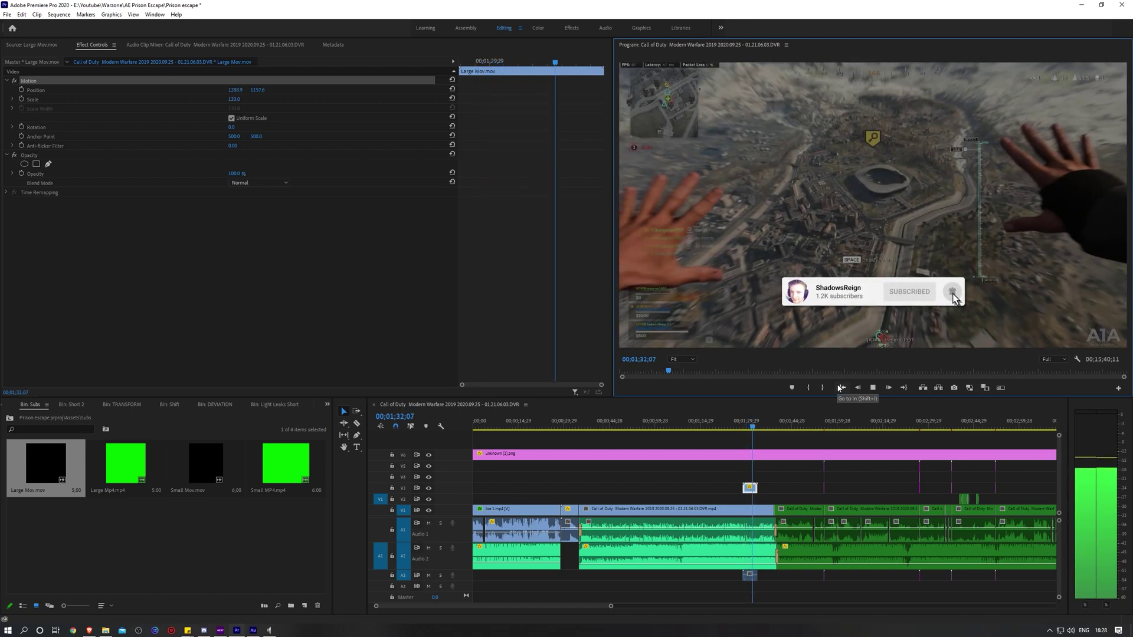
key(space)
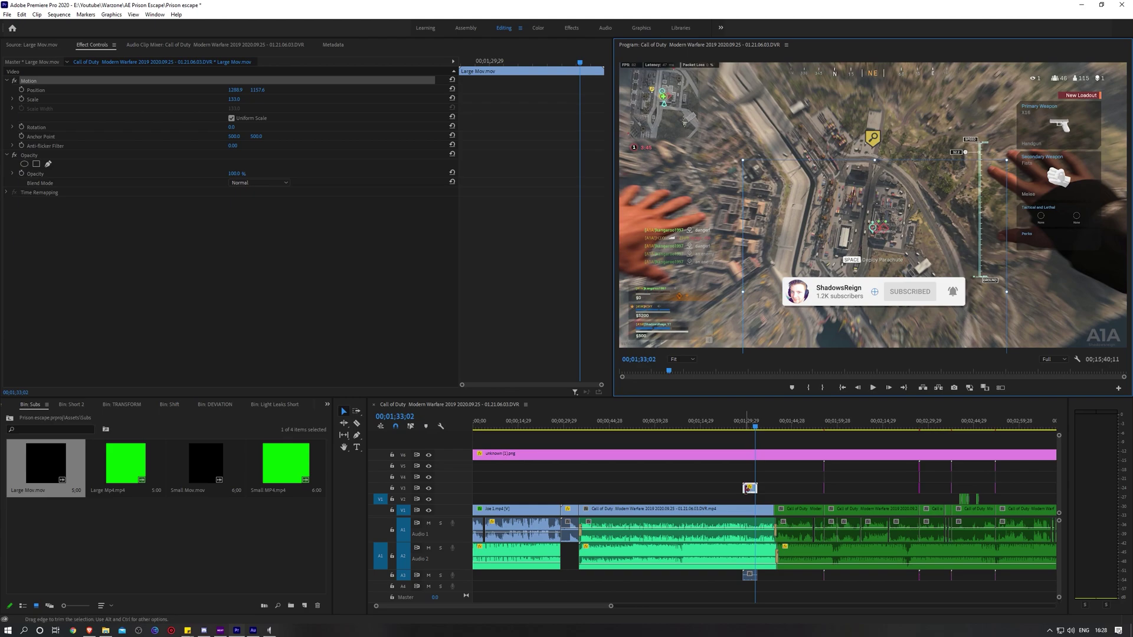
drag(749, 492, 762, 490)
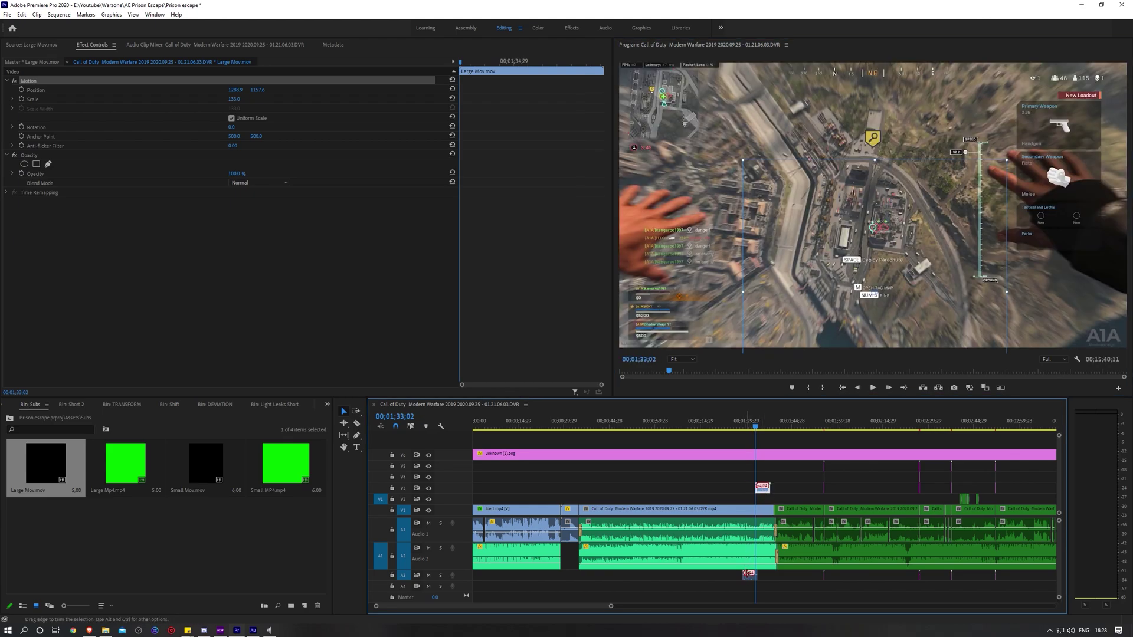
drag(748, 581, 761, 579)
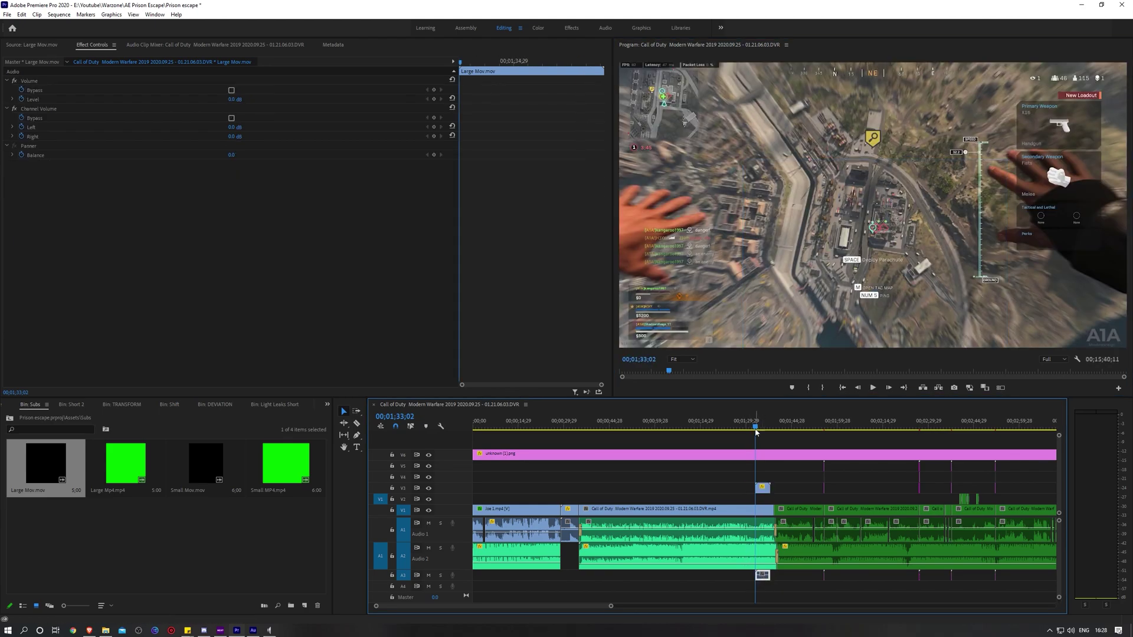
key(space)
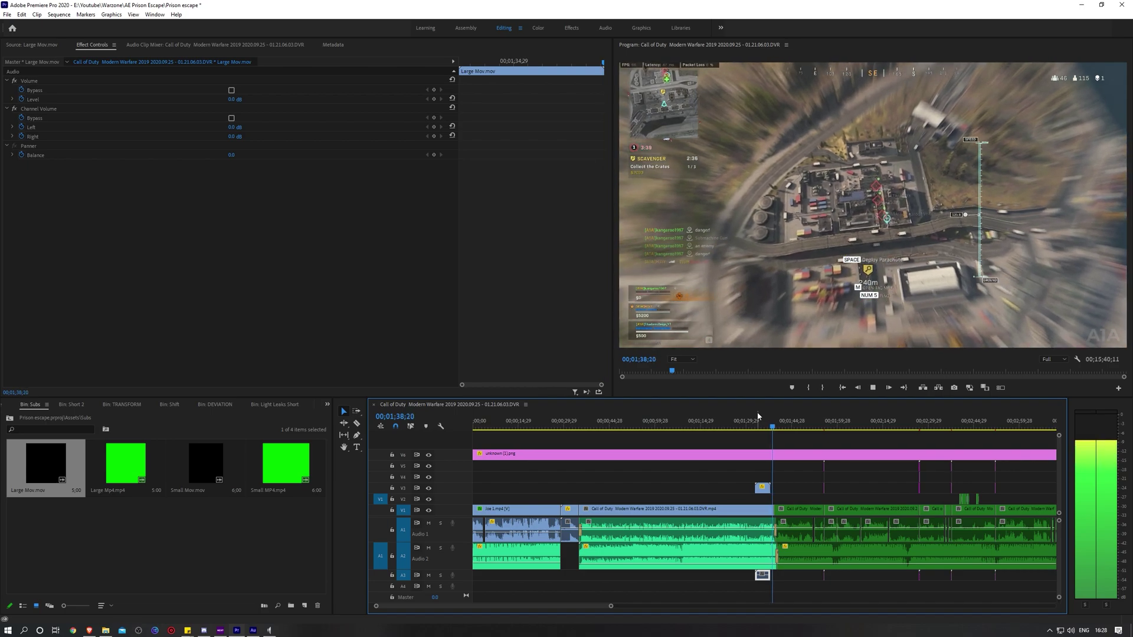
key(space)
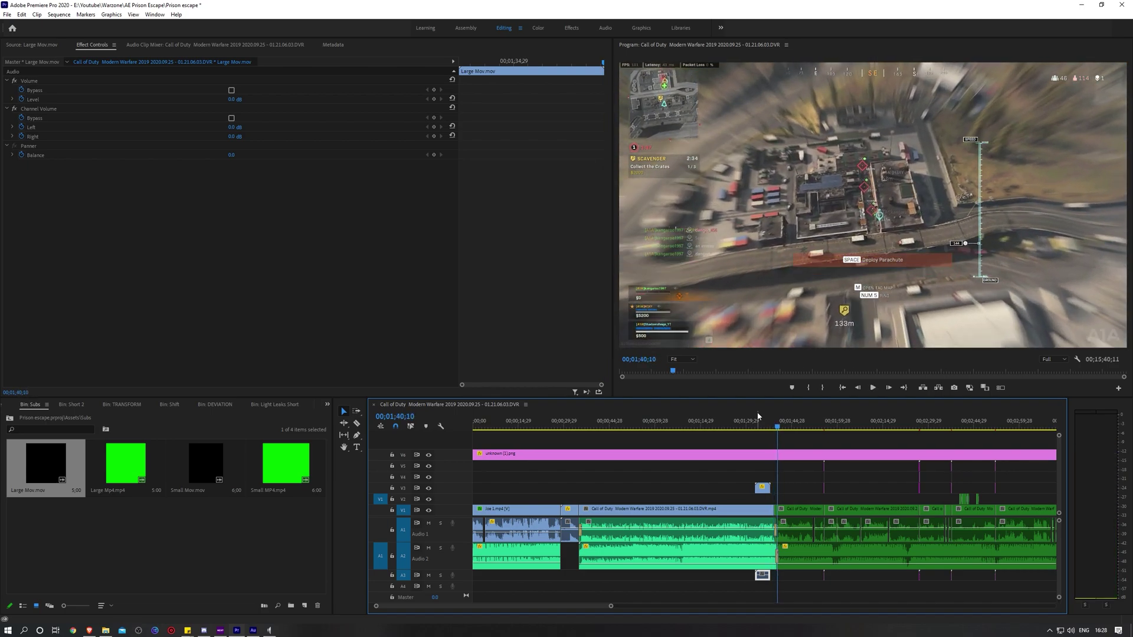
- Copy the subscribe animation with its audio into the orange and blue sections, placing the video on V2 and audio on A3
key(minus)
key(minus)
click(545, 490)
mouse_move(544, 492)
mouse_down()
mouse_move(655, 489)
mouse_move(546, 493)
mouse_up()
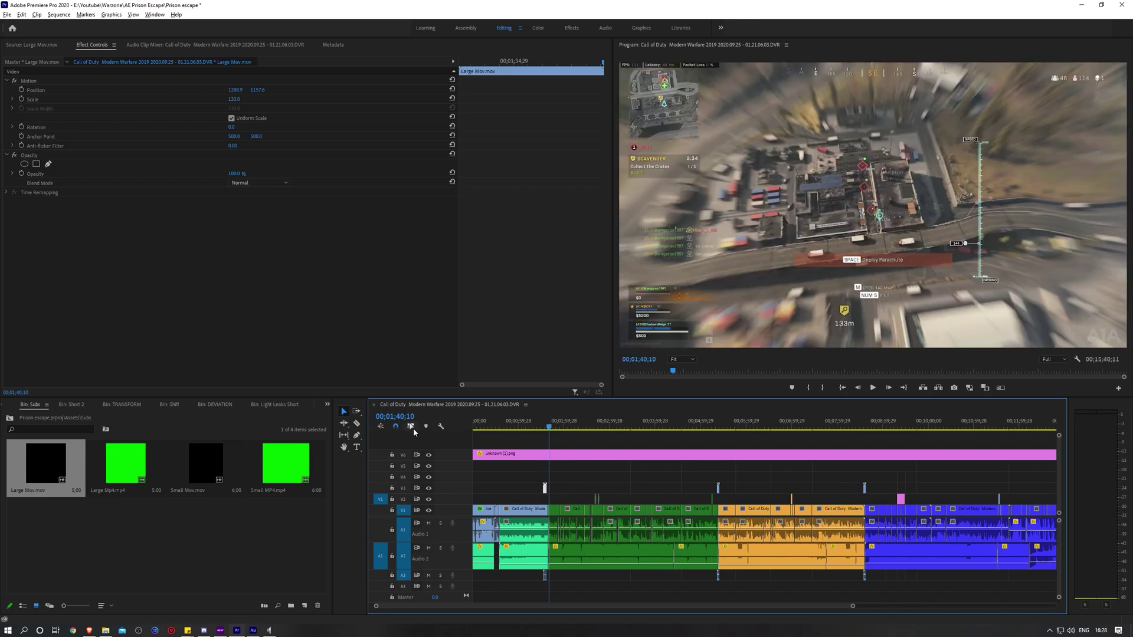
click(538, 493)
drag(546, 494, 991, 500)
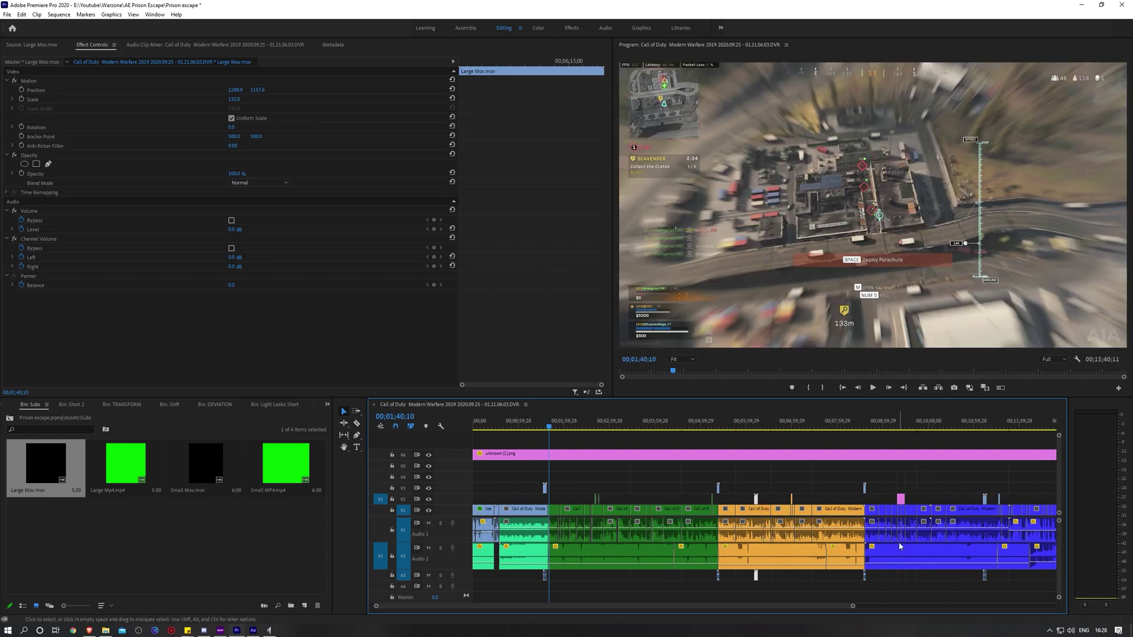
- Preview Small Mov.mov in the source monitor, place it on V3 in the green section near 00;03;07, and play it there
key(minus)
double_click(199, 470)
drag(104, 374, 142, 373)
drag(273, 269, 548, 493)
click(544, 421)
key(space)
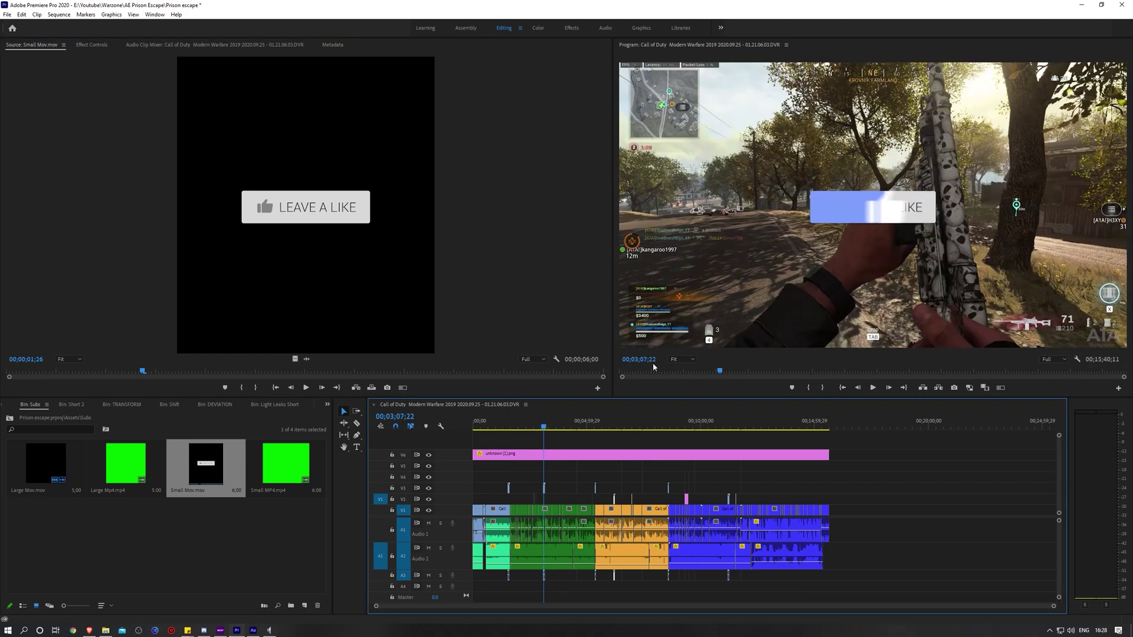
- Move the like animation to the upper left of the video frame and copy it with its audio near the end of the blue section
drag(837, 207, 660, 174)
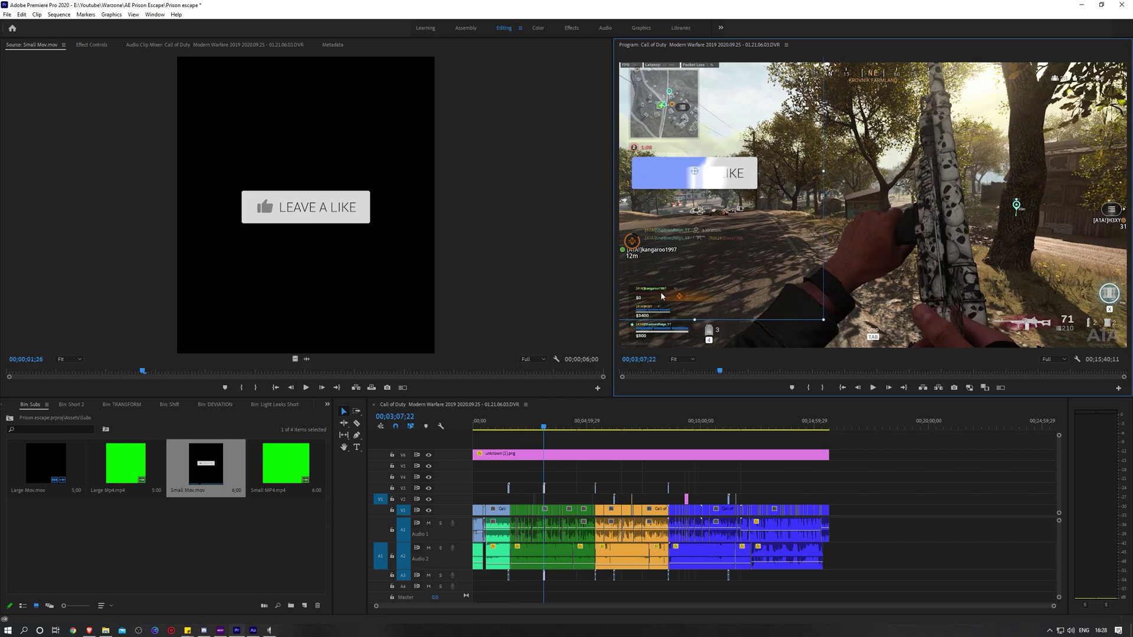
click(547, 489)
mouse_move(548, 489)
mouse_down()
mouse_move(794, 499)
mouse_move(780, 499)
mouse_up()
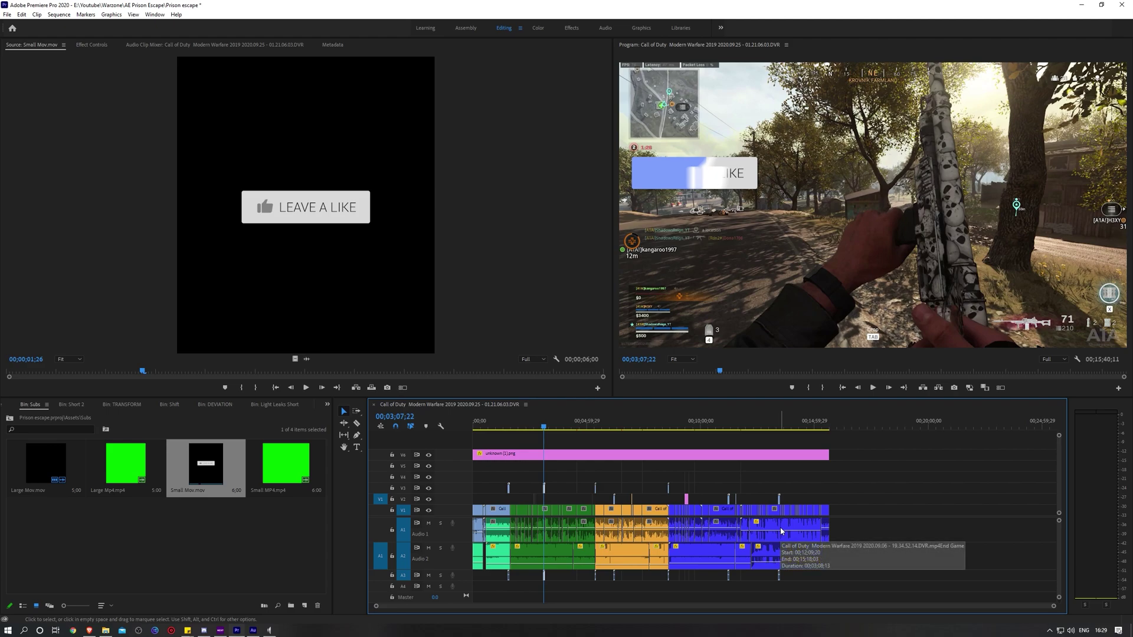
- Save the project and open the media export settings for the sequence
click(7, 15)
click(24, 135)
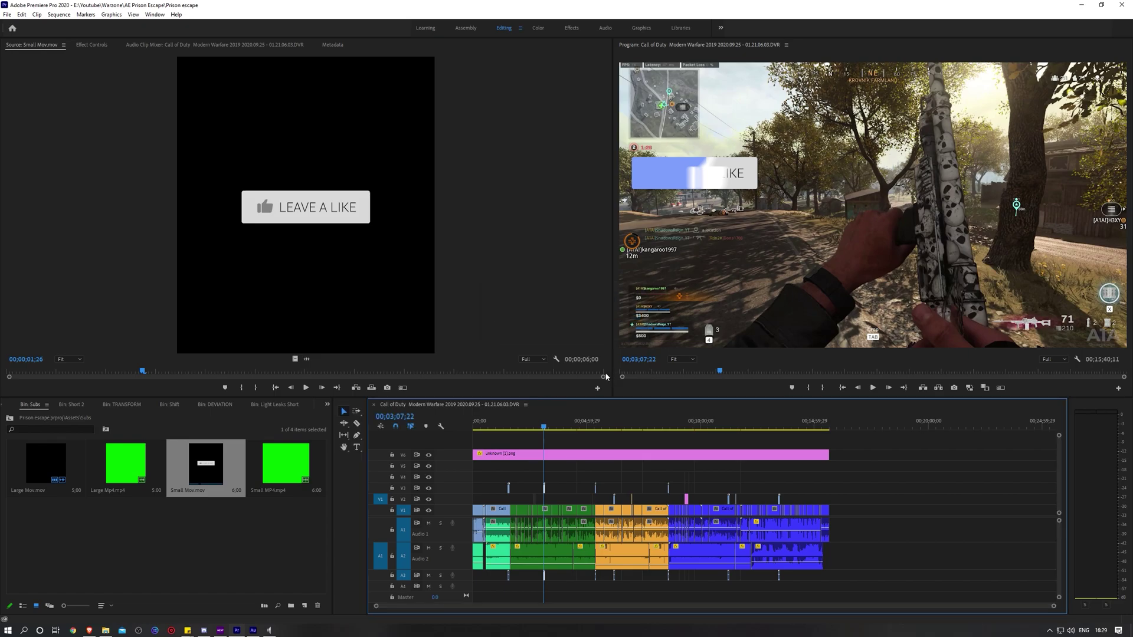
drag(541, 426, 559, 430)
click(7, 14)
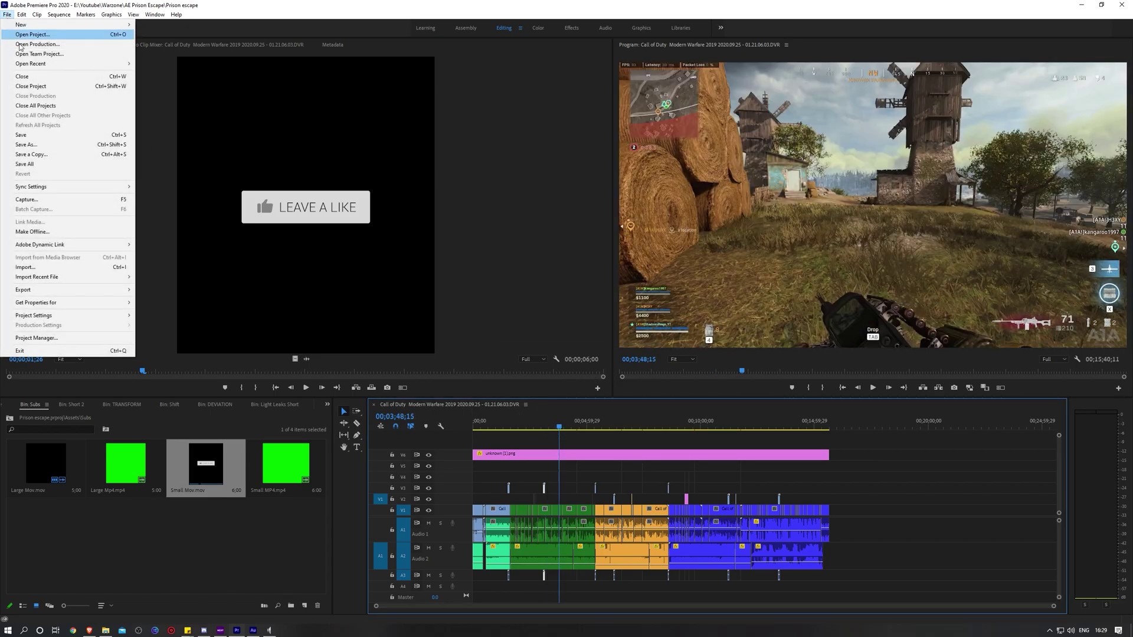
mouse_move(52, 292)
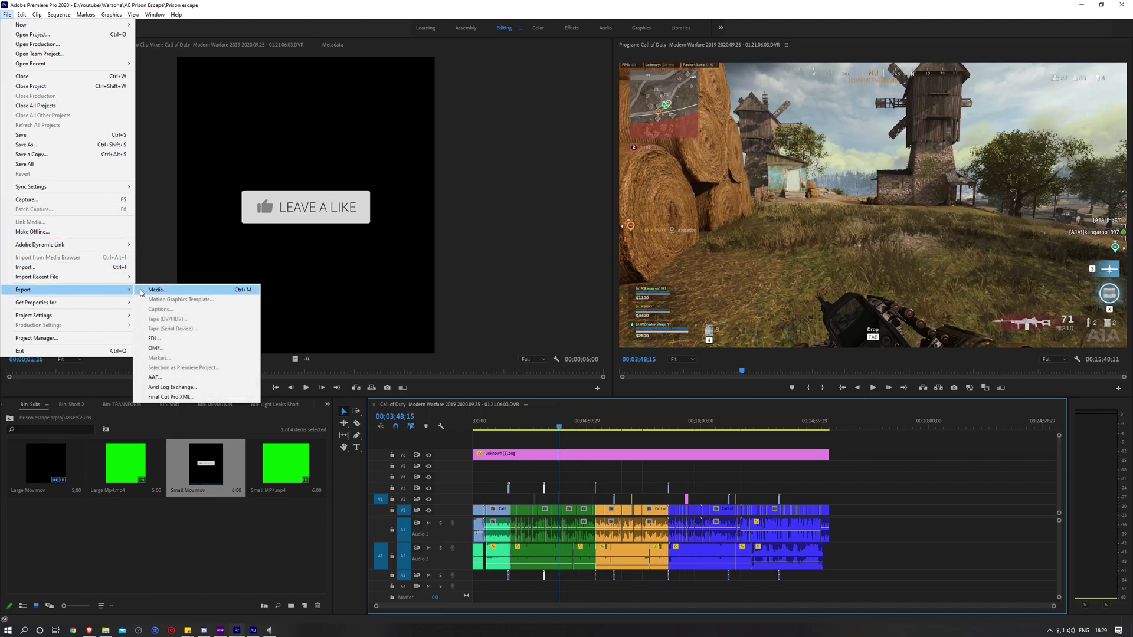
click(149, 290)
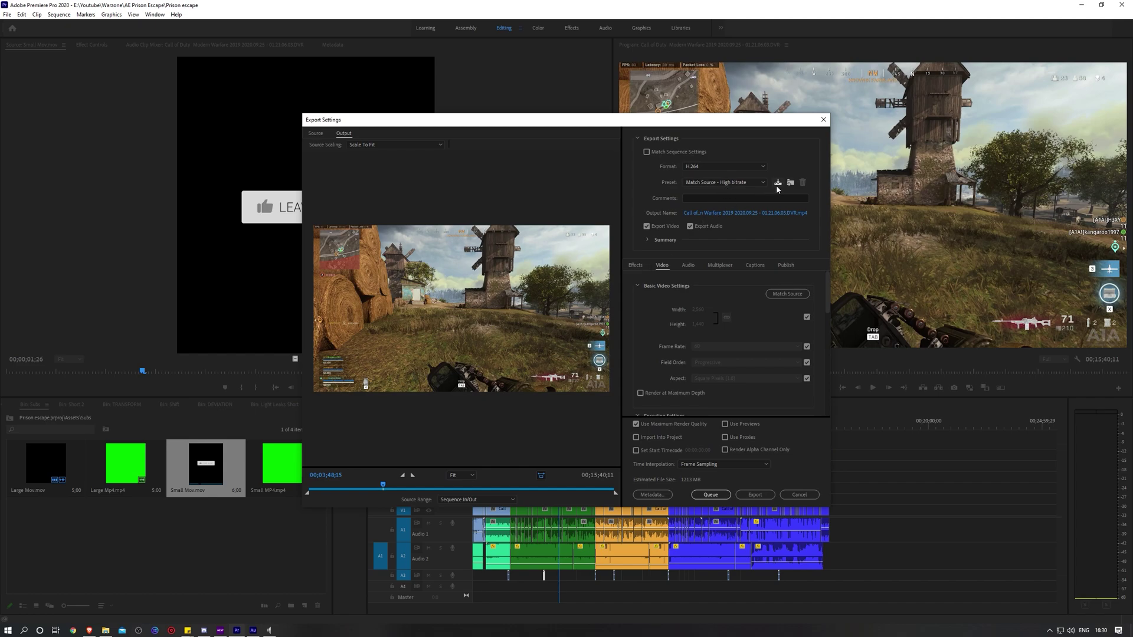
- Apply the Shadowreign export preset and name the output file Warzone Stadium Circles are madness
click(720, 182)
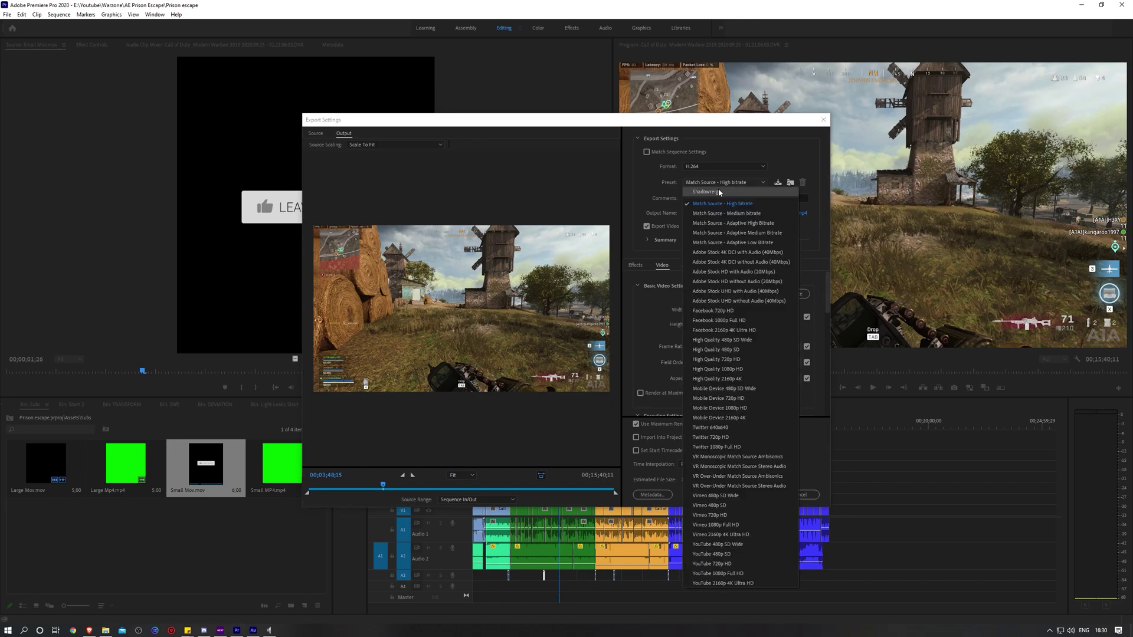
click(719, 192)
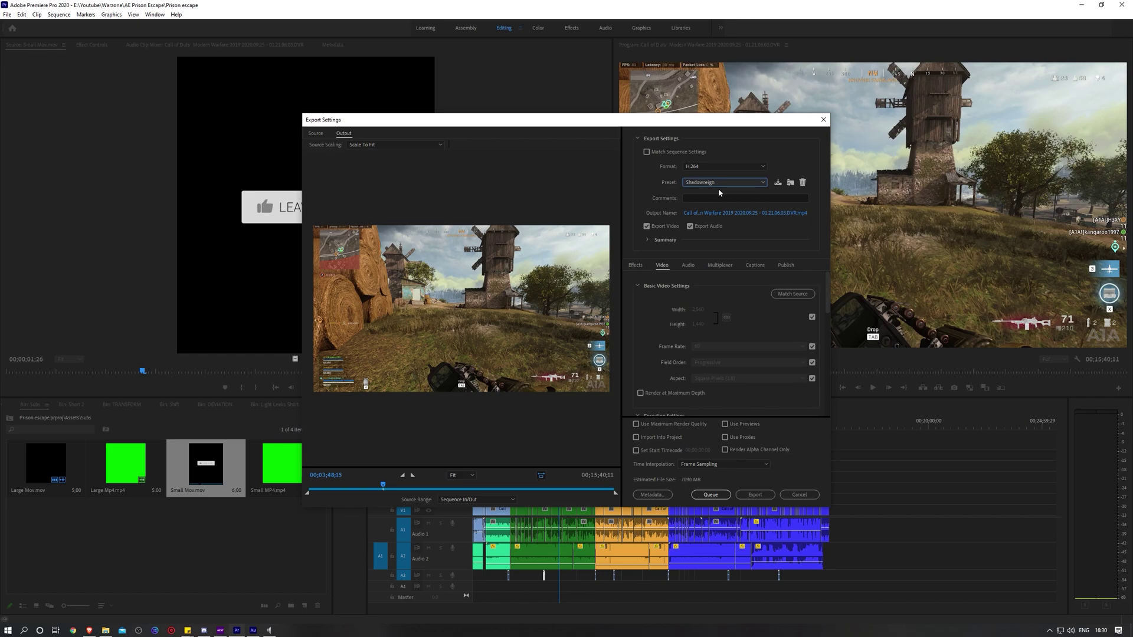
click(711, 213)
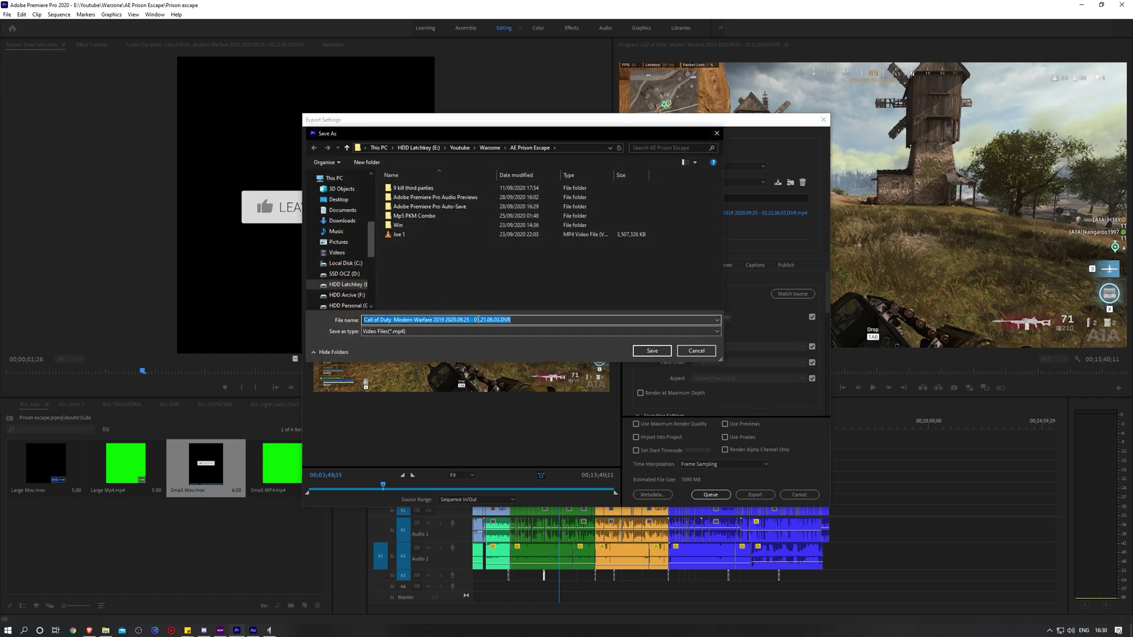
text(Warzone Stadium)
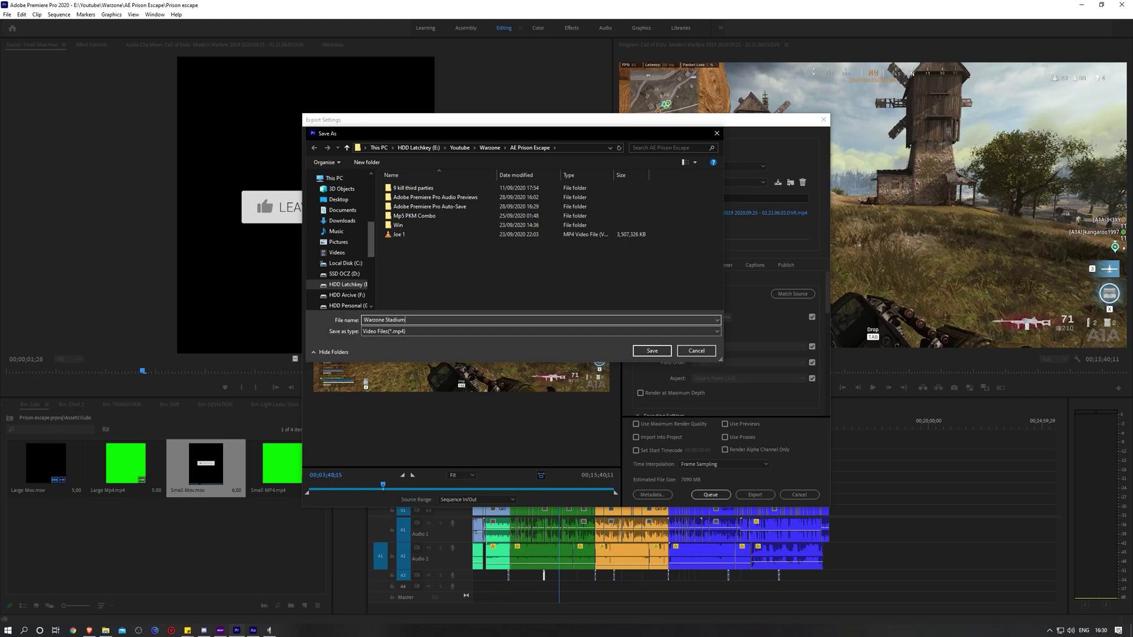
text(cles are madness)
click(647, 353)
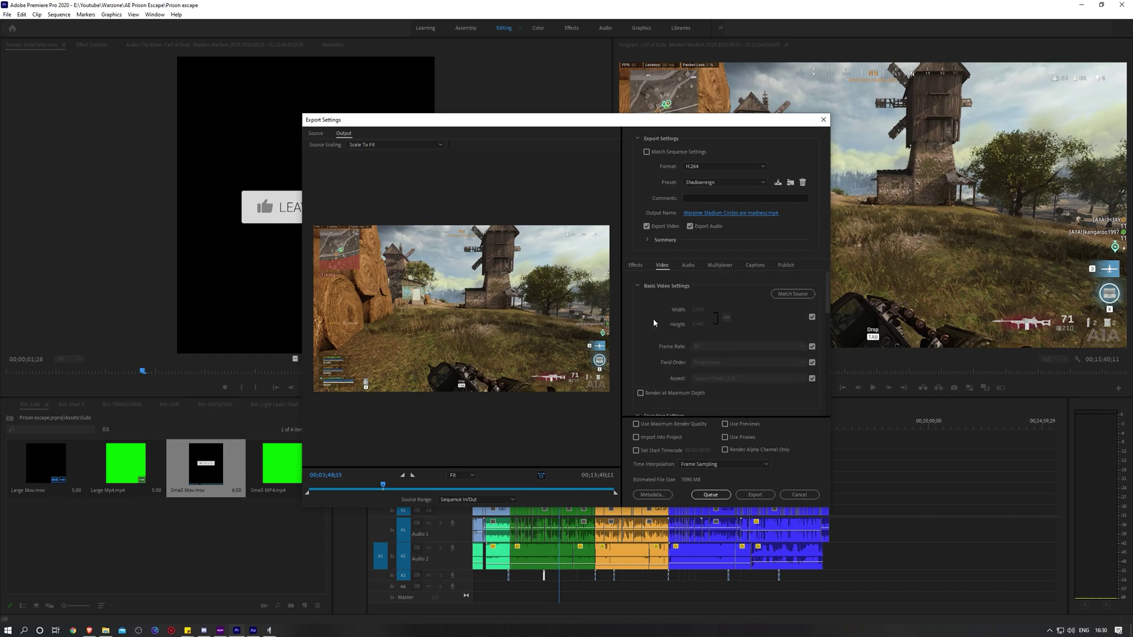
- Enable Render at Maximum Depth and Use Maximum Render Quality, and export the video
scroll(649, 355, down, 2)
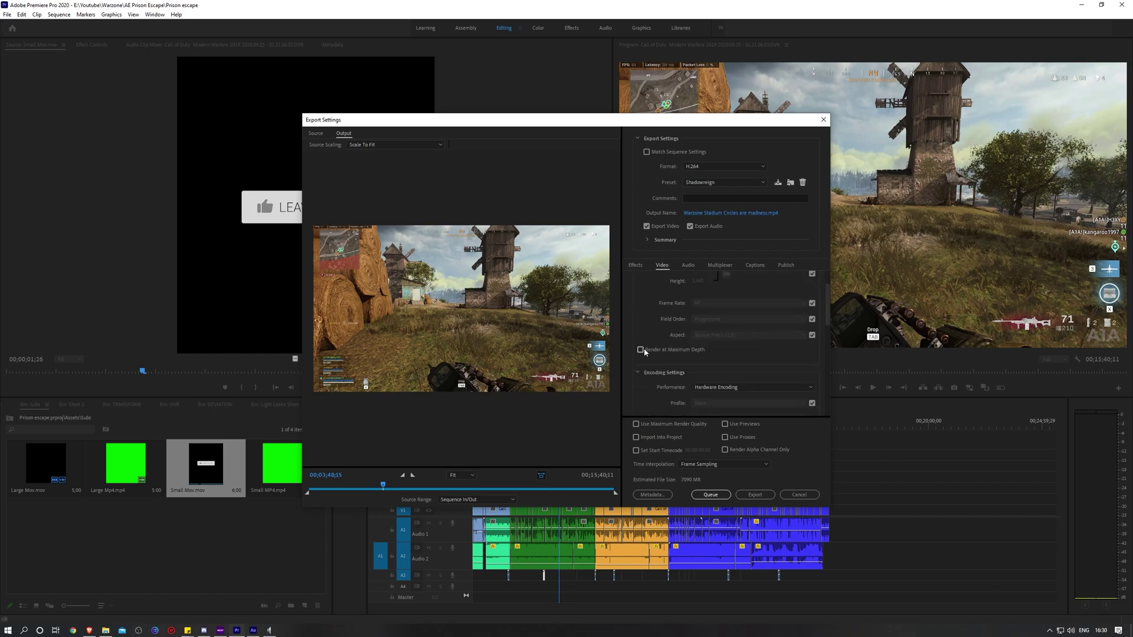
click(642, 350)
click(636, 424)
scroll(642, 353, down, 5)
scroll(629, 337, down, 3)
scroll(629, 334, up, 10)
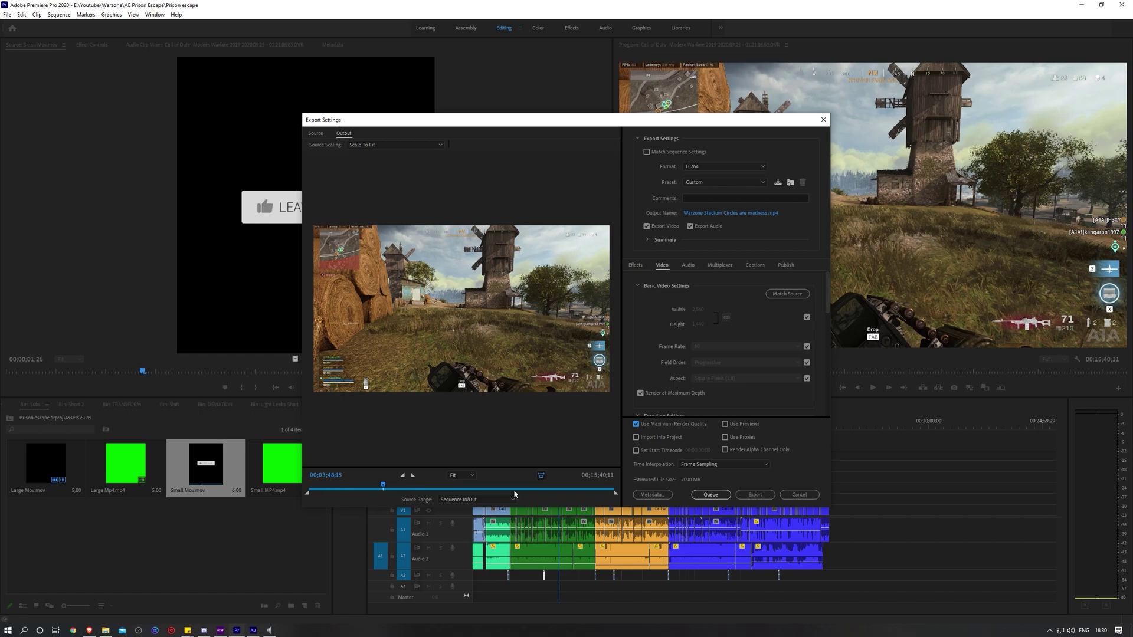
click(757, 495)
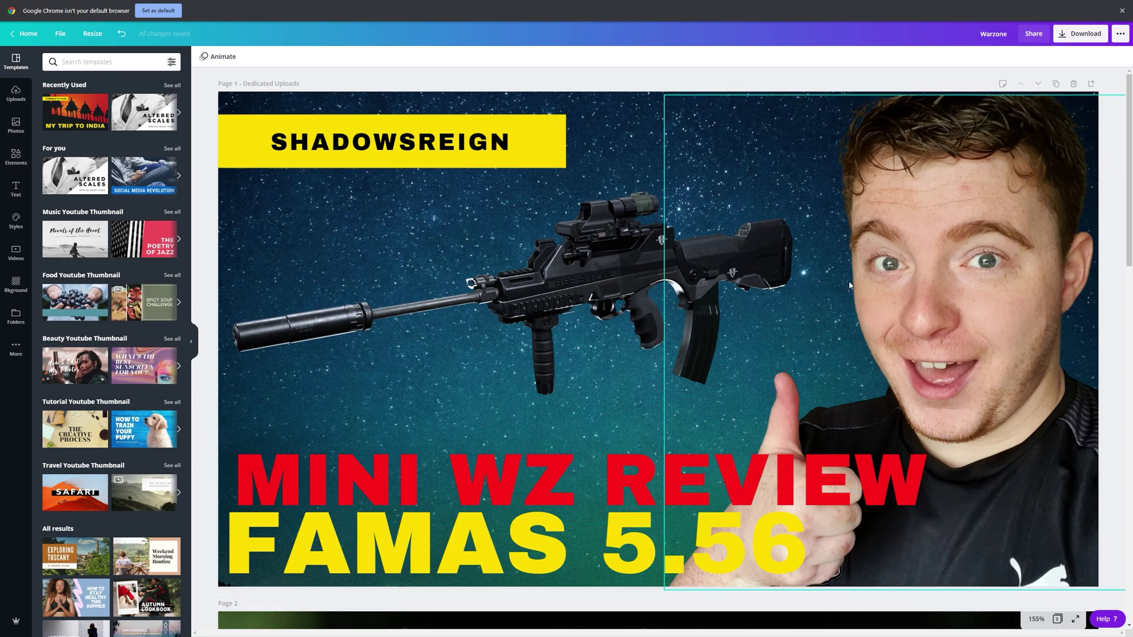
- Switch to the Warzone thumbnail design in Canva and delete the portrait and the rifle image from page 1
click(965, 298)
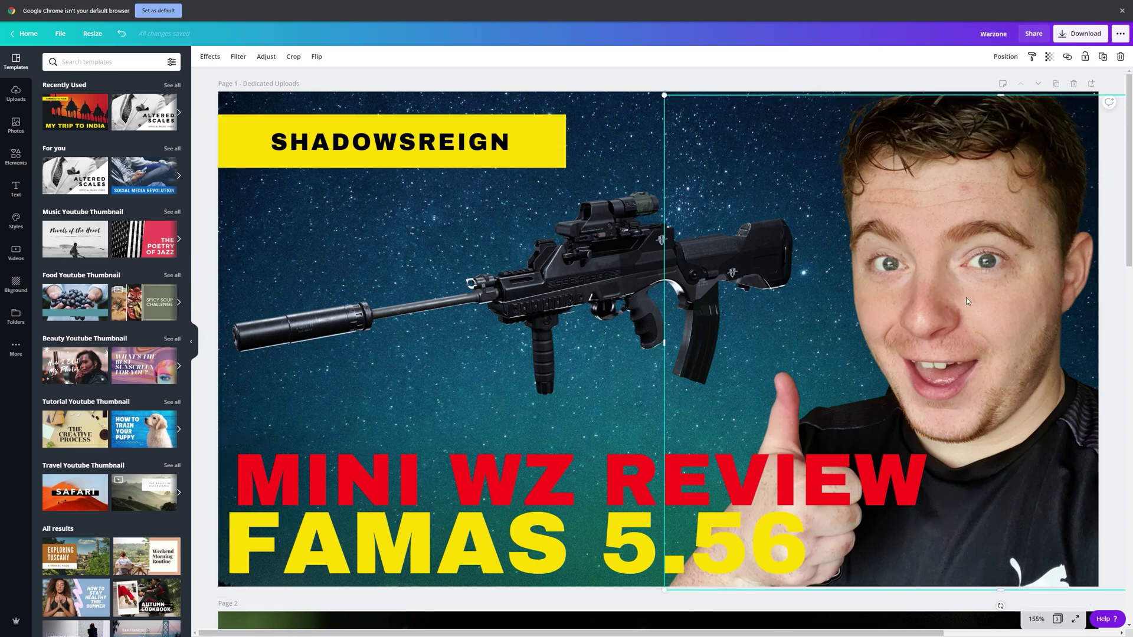
key(Delete)
click(634, 259)
key(Delete)
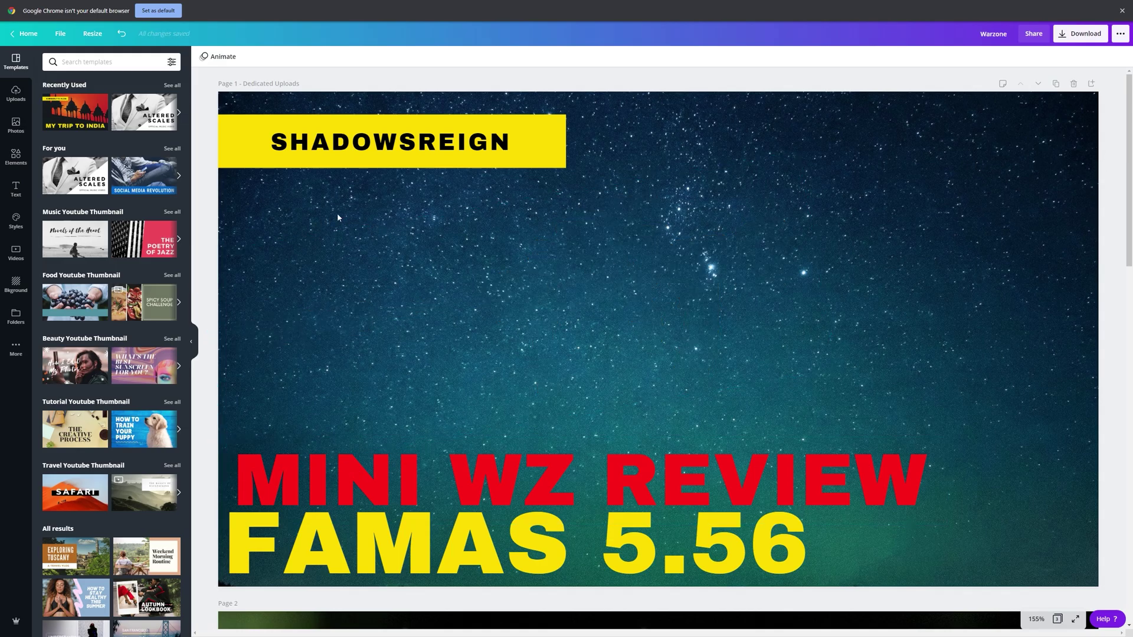
- Browse the Google Drive images and add the green-shirt headset photo with the shocked expression to page 1
click(16, 93)
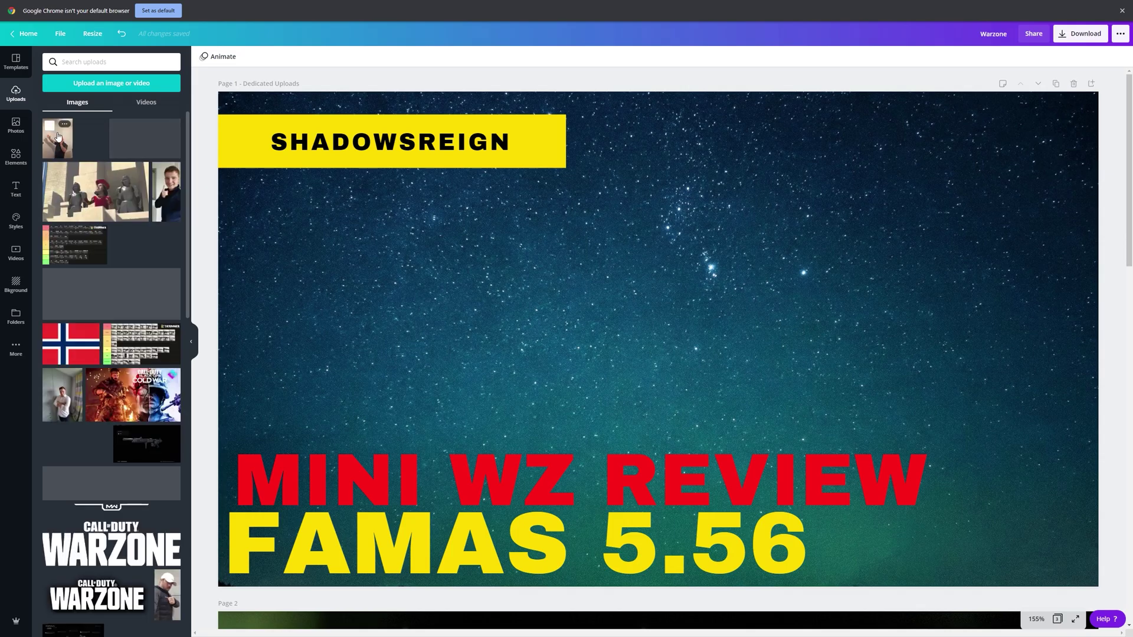
click(109, 83)
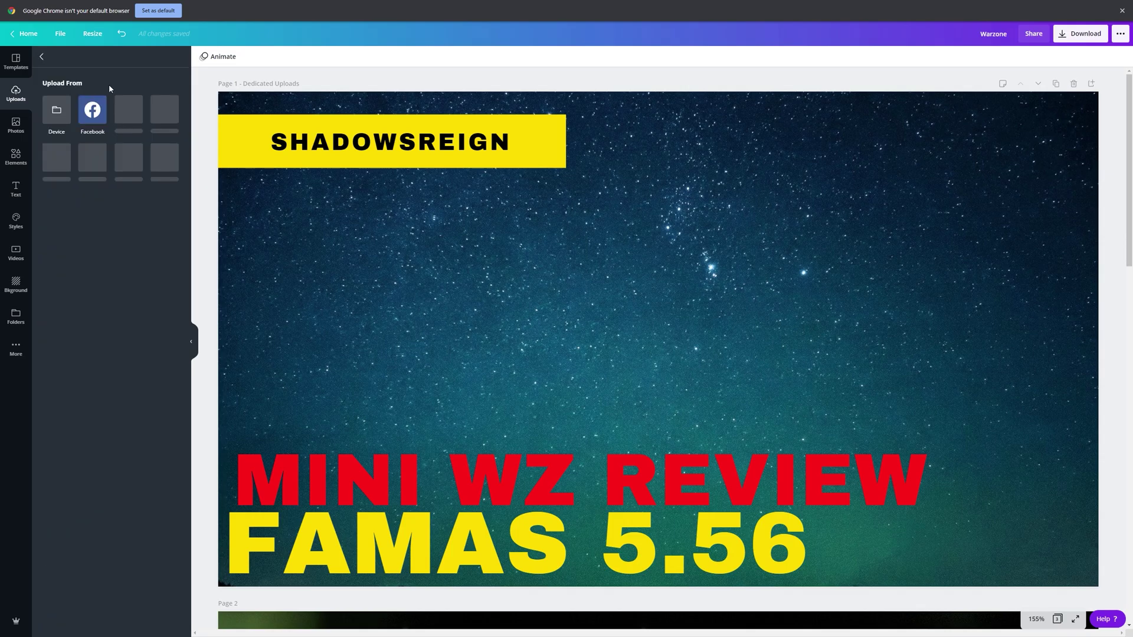
click(124, 112)
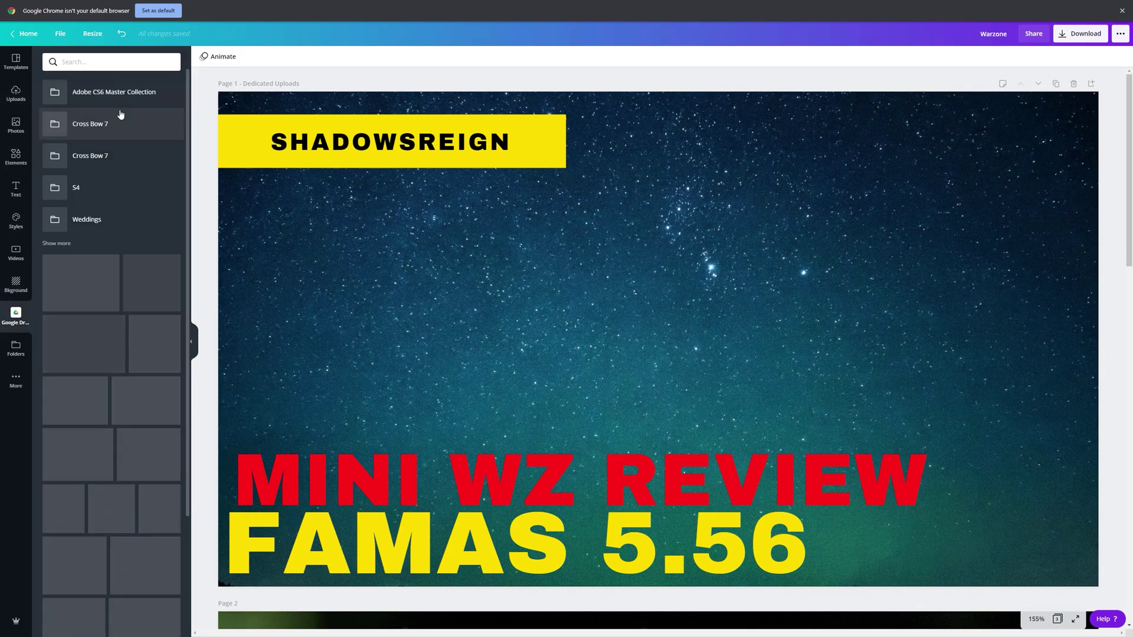
scroll(118, 354, down, 5)
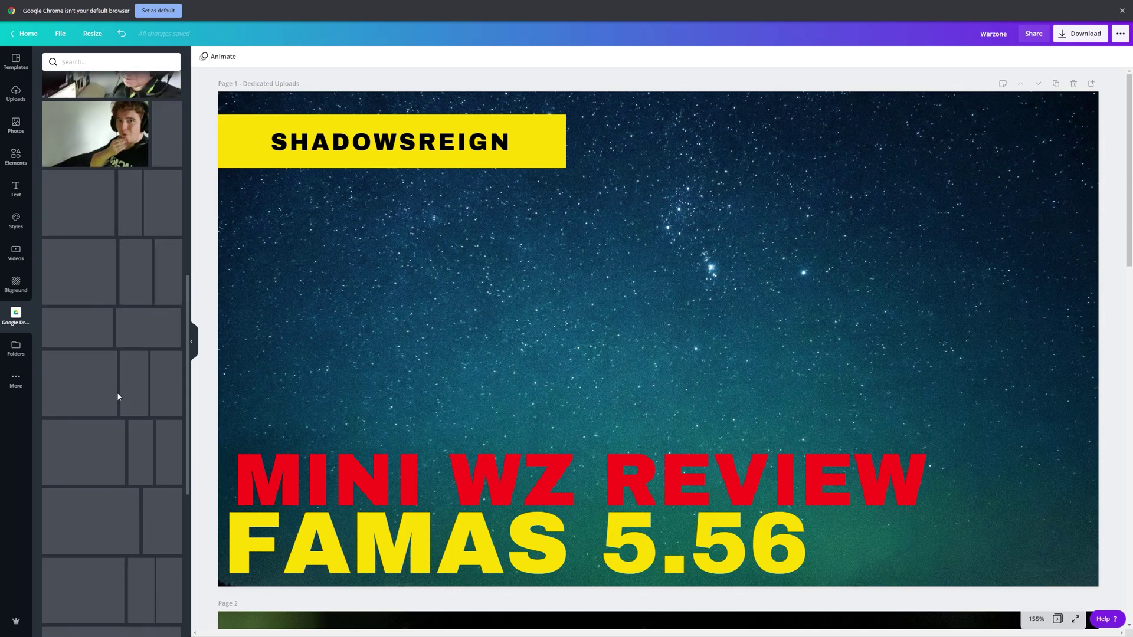
scroll(104, 515, down, 5)
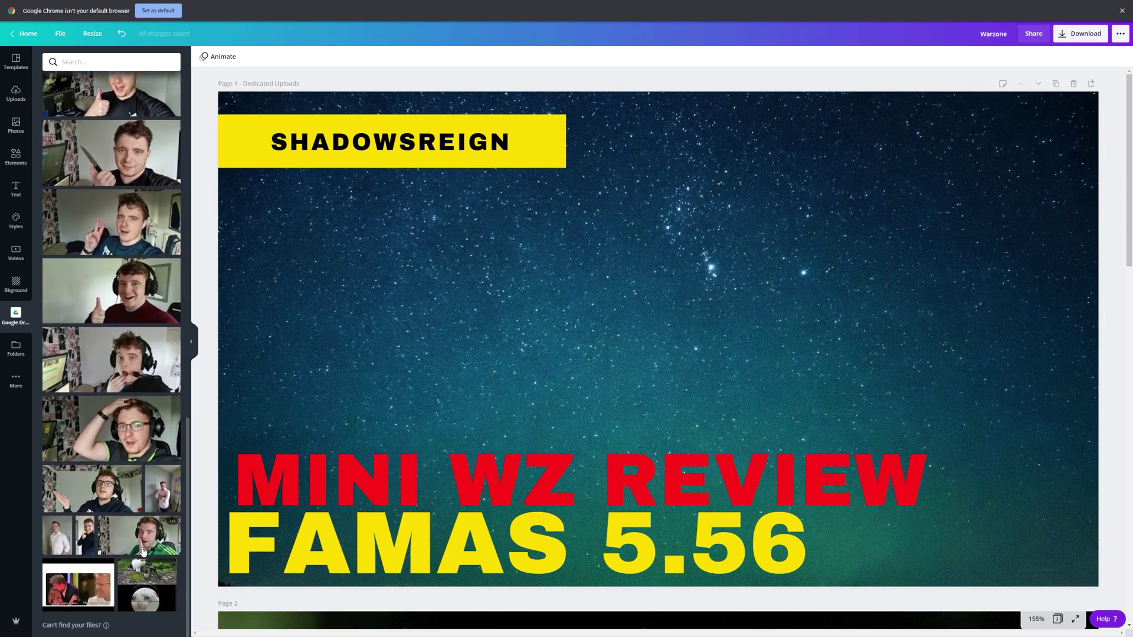
drag(139, 548, 560, 267)
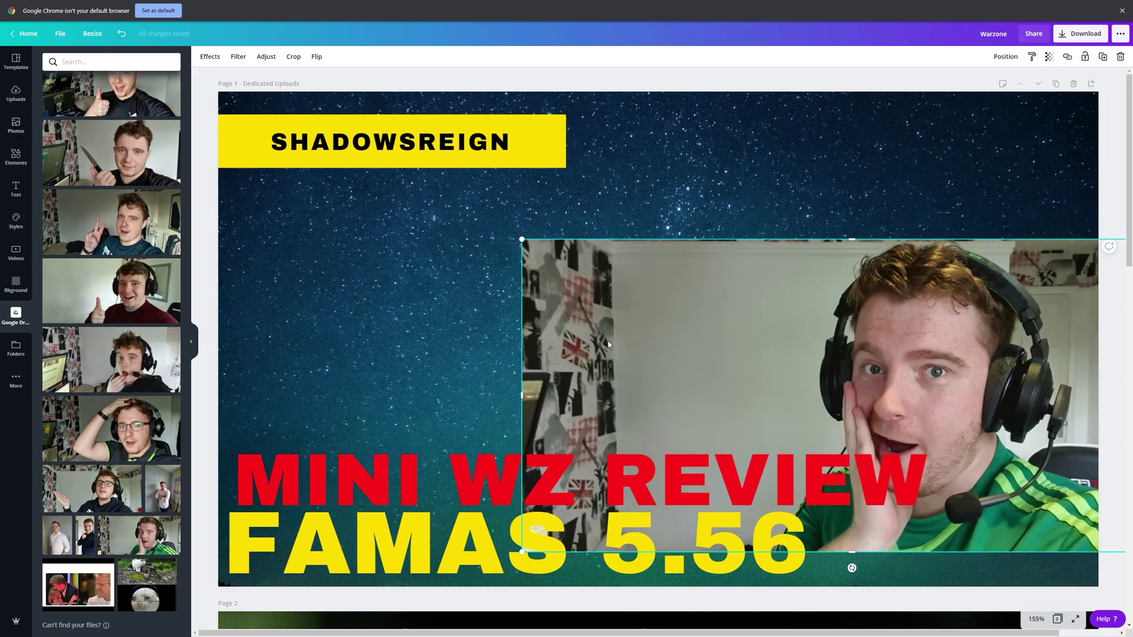
- Enlarge the headset photo and shift it towards the right side of page 1
drag(829, 354, 742, 310)
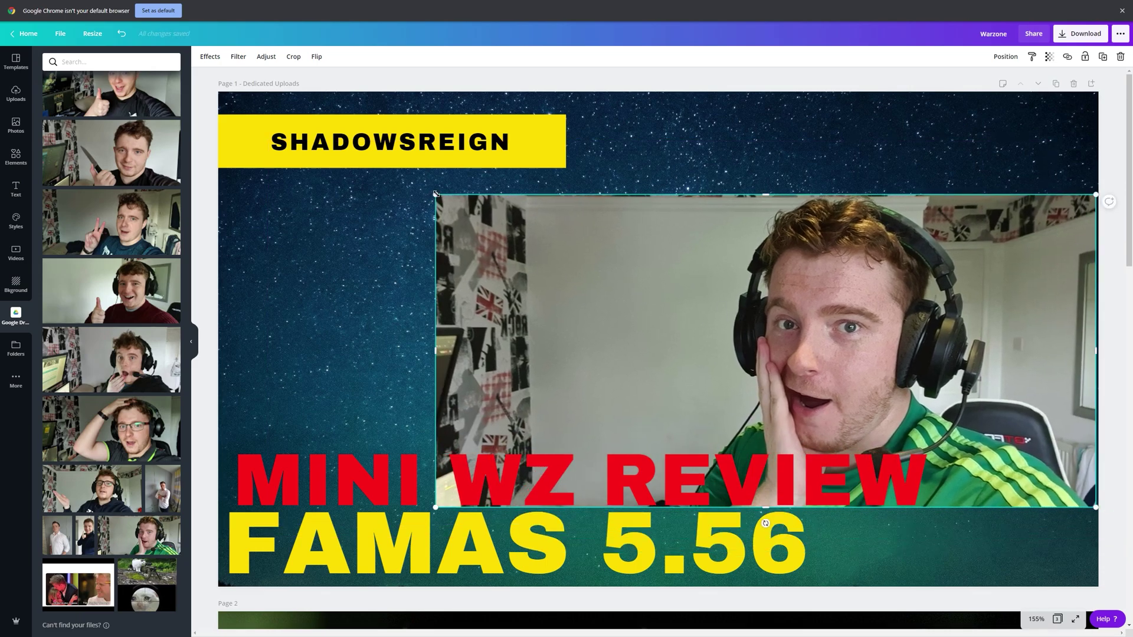
drag(436, 195, 390, 197)
drag(646, 331, 629, 313)
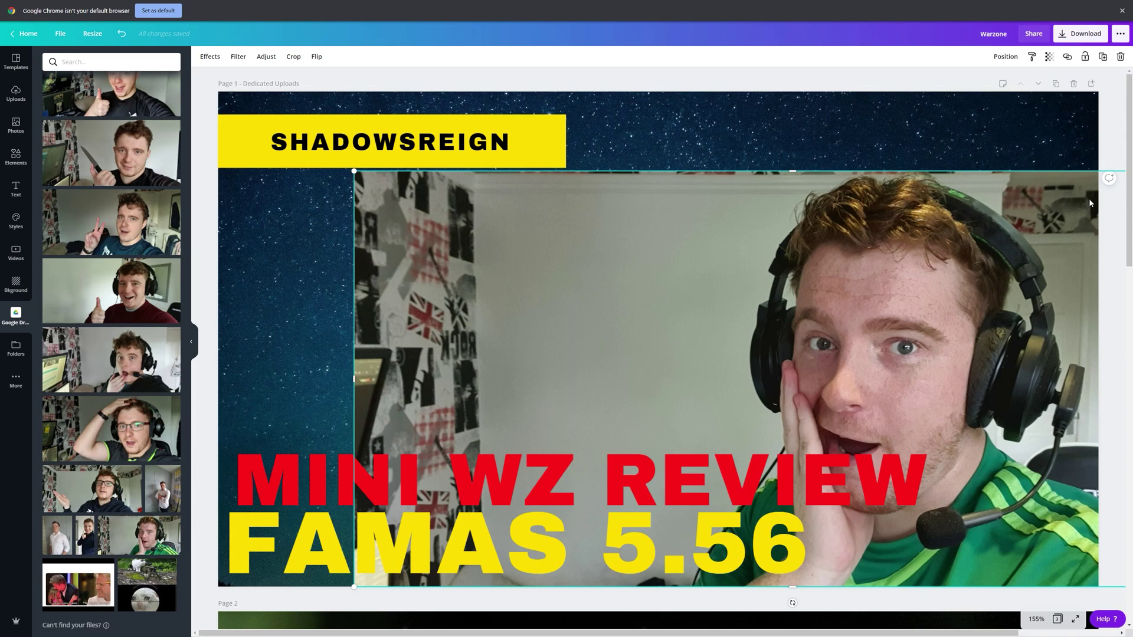
drag(741, 225, 740, 217)
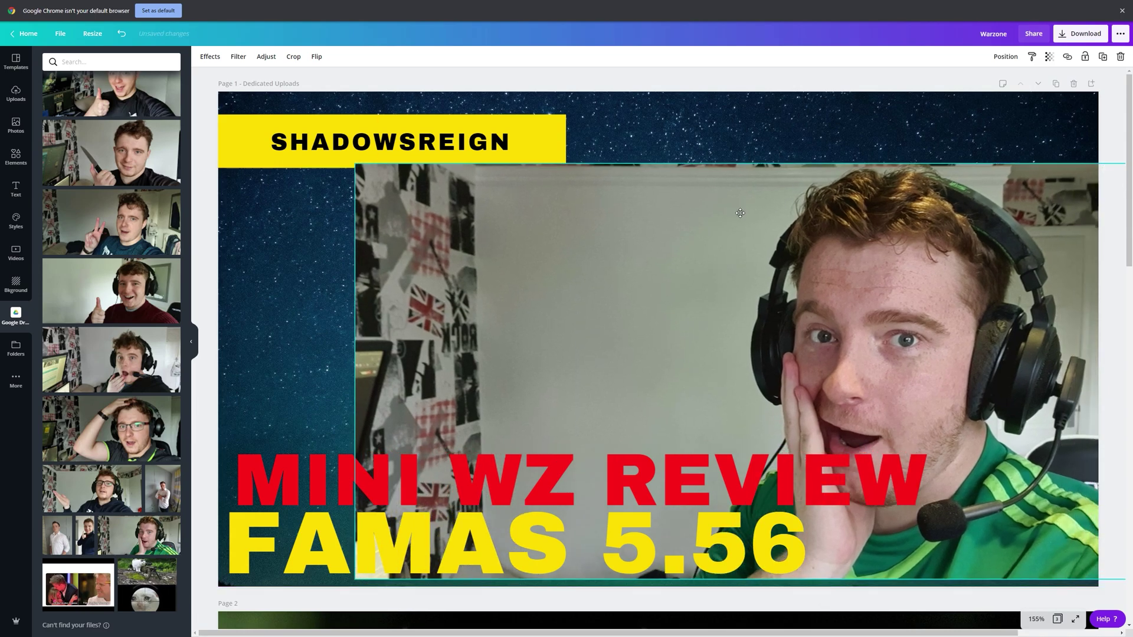
- Remove the headset photo's background, enlarge the cut-out to the full page height and position it at the page's right edge
click(211, 57)
click(152, 87)
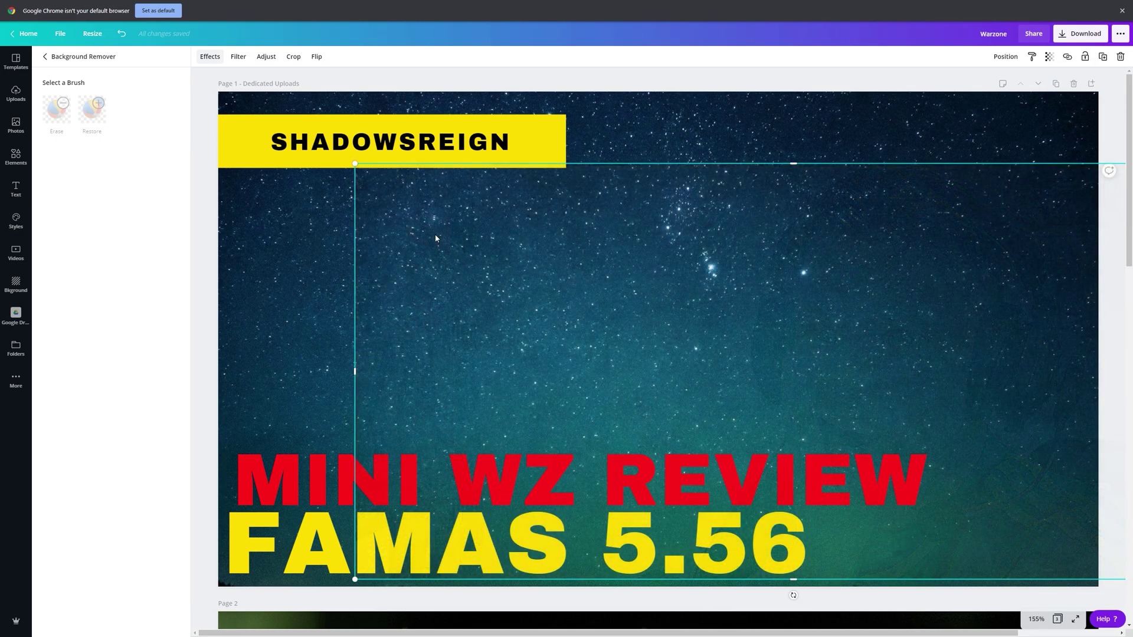
drag(793, 579, 793, 597)
drag(354, 378, 413, 381)
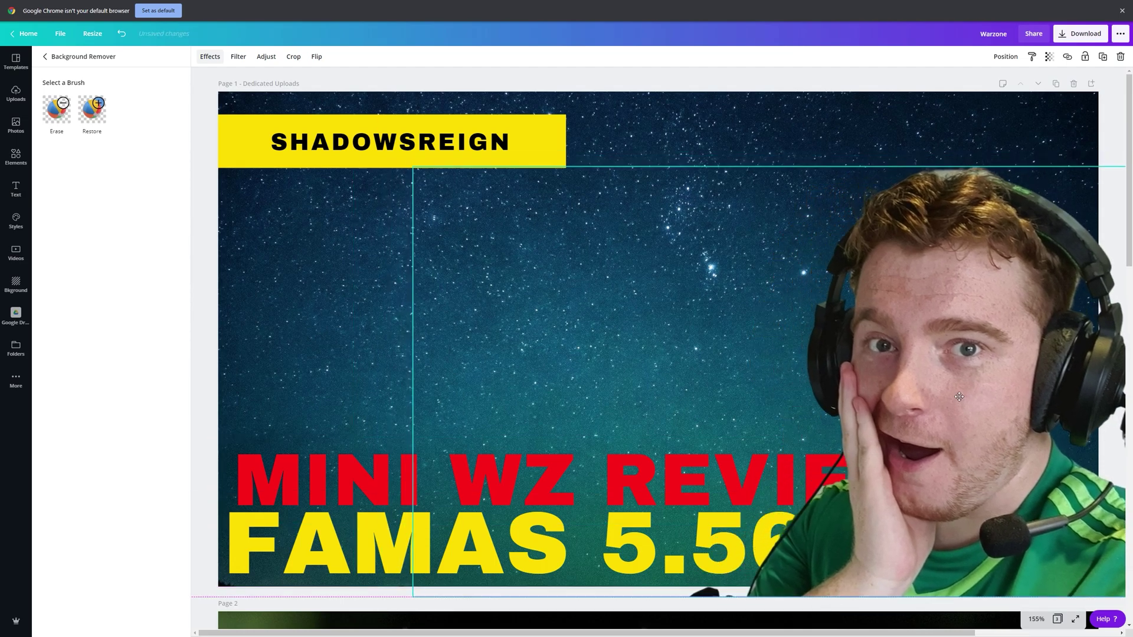
drag(413, 167, 282, 101)
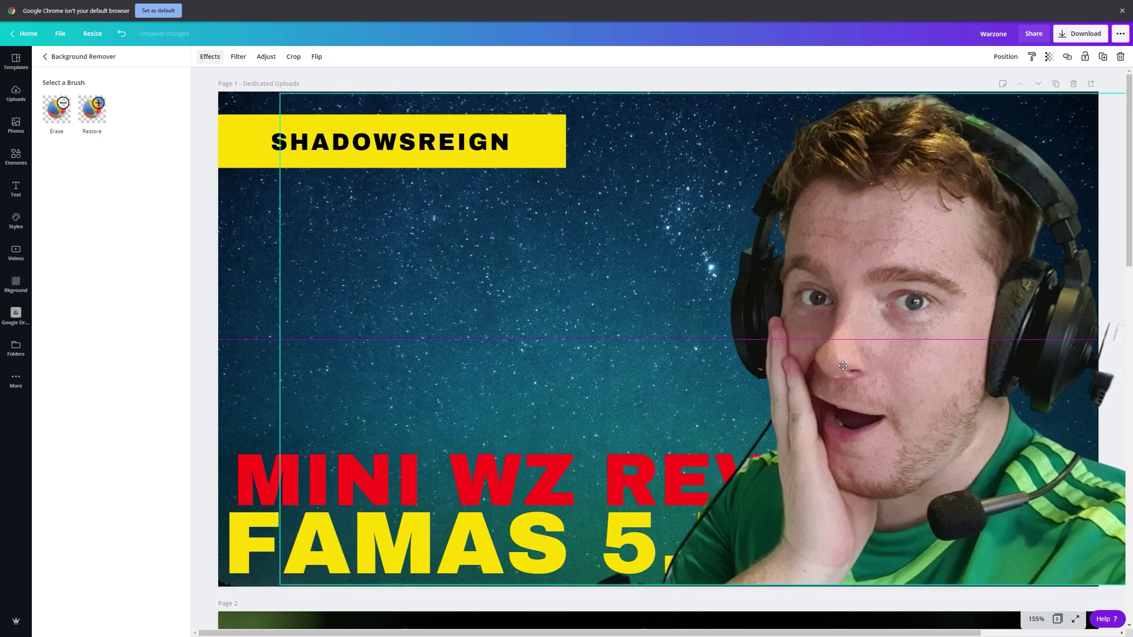
drag(731, 302, 775, 307)
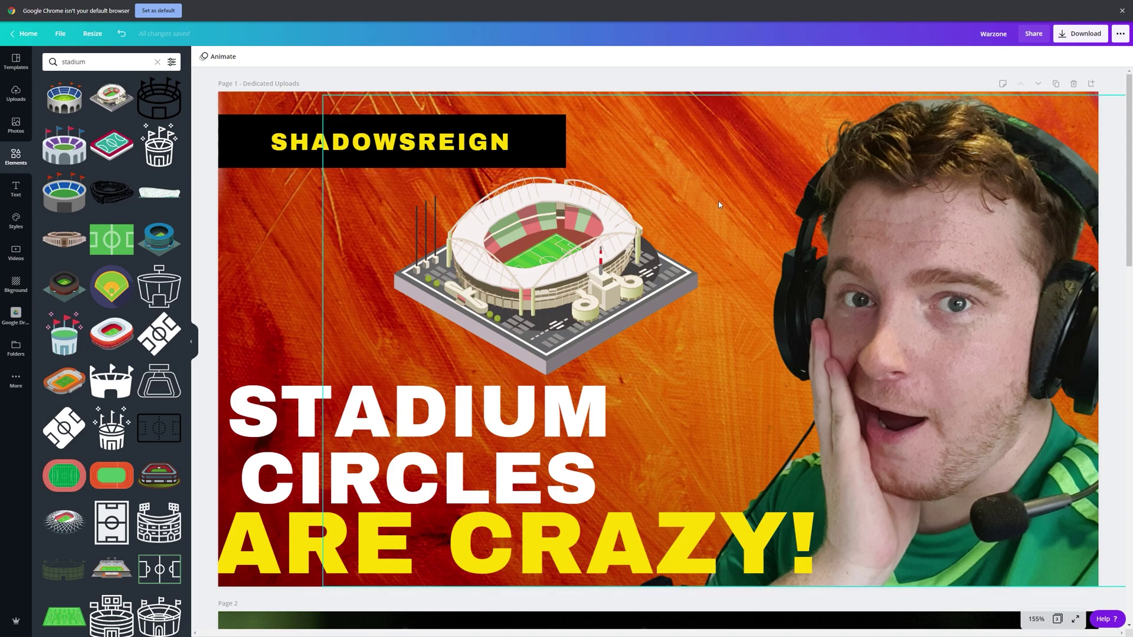
- Download only page 1 of the design as a PNG and dismiss the yearly plan offer
click(1081, 33)
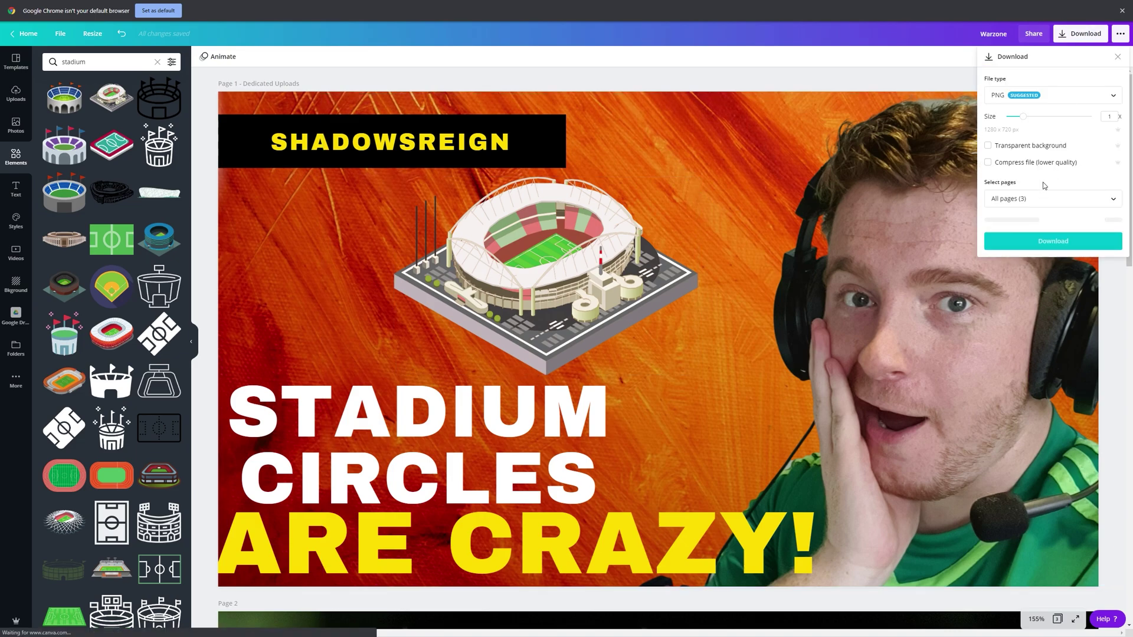
click(1052, 198)
click(1027, 249)
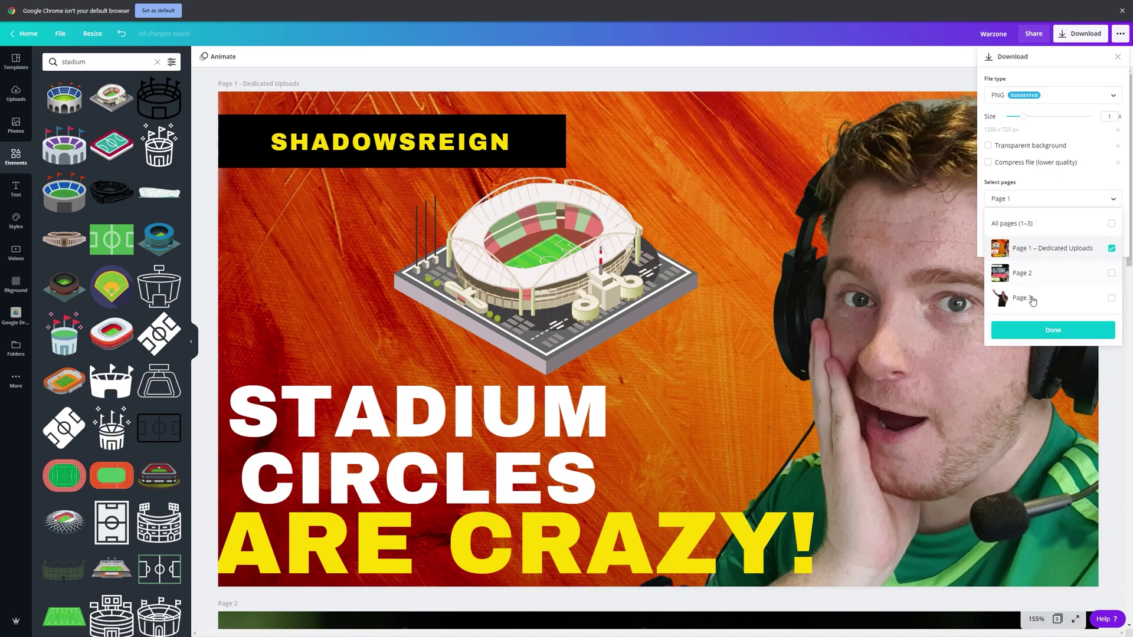
click(1041, 330)
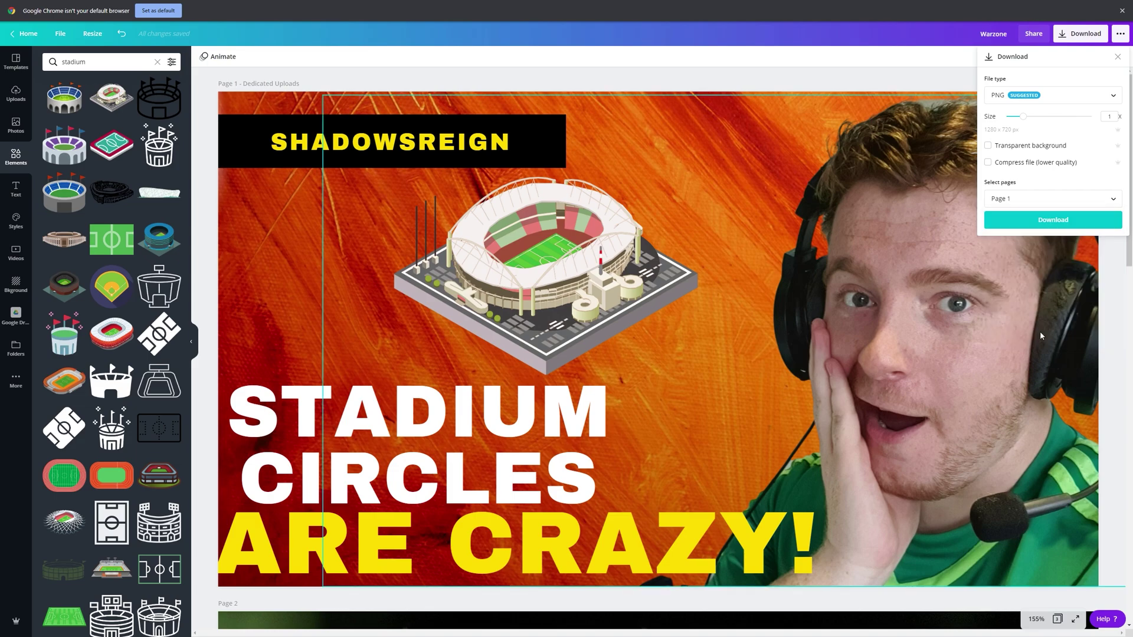
click(1029, 218)
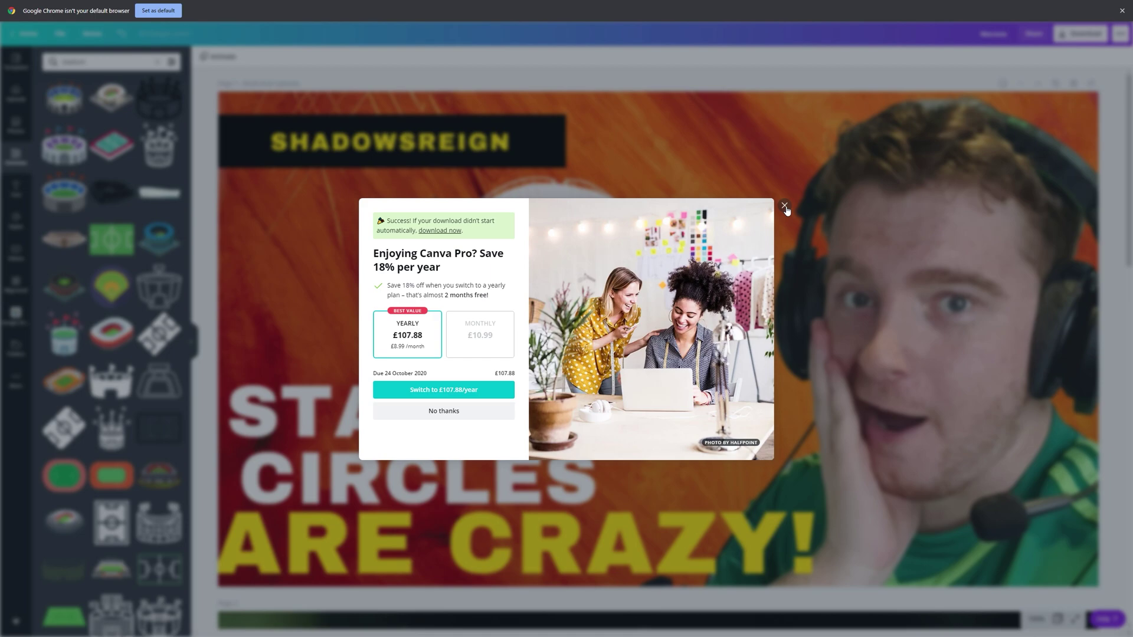
click(784, 206)
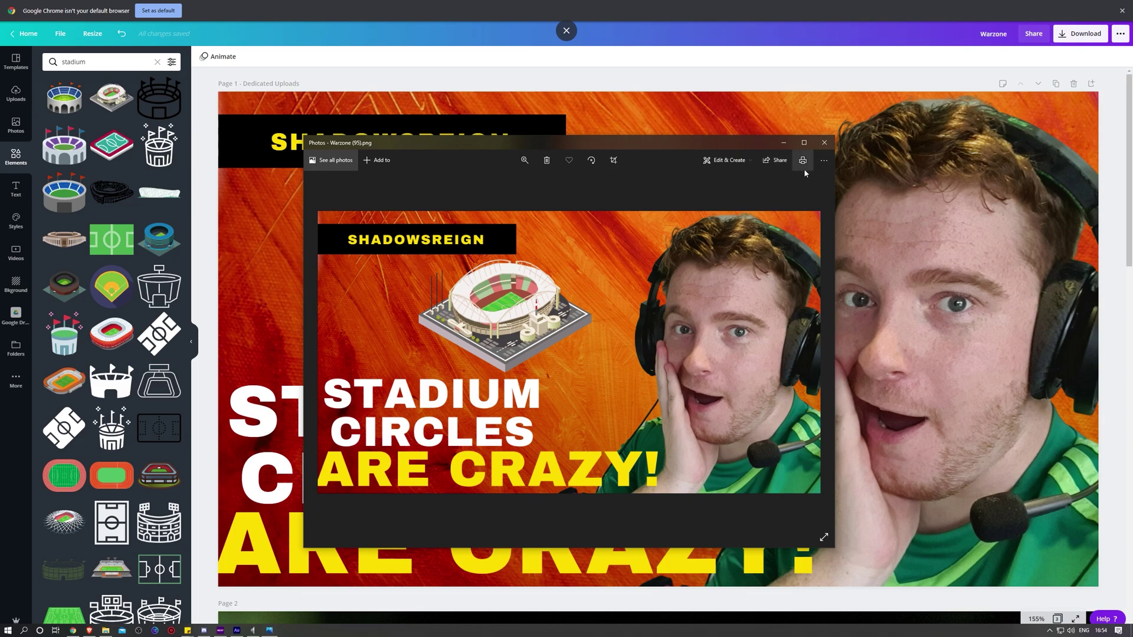
- Save a PNG copy of the Warzone (95) thumbnail to E:\Youtube\Warzone\AE Prison Escape, then close the image viewer and the default-browser notice
click(818, 171)
click(792, 55)
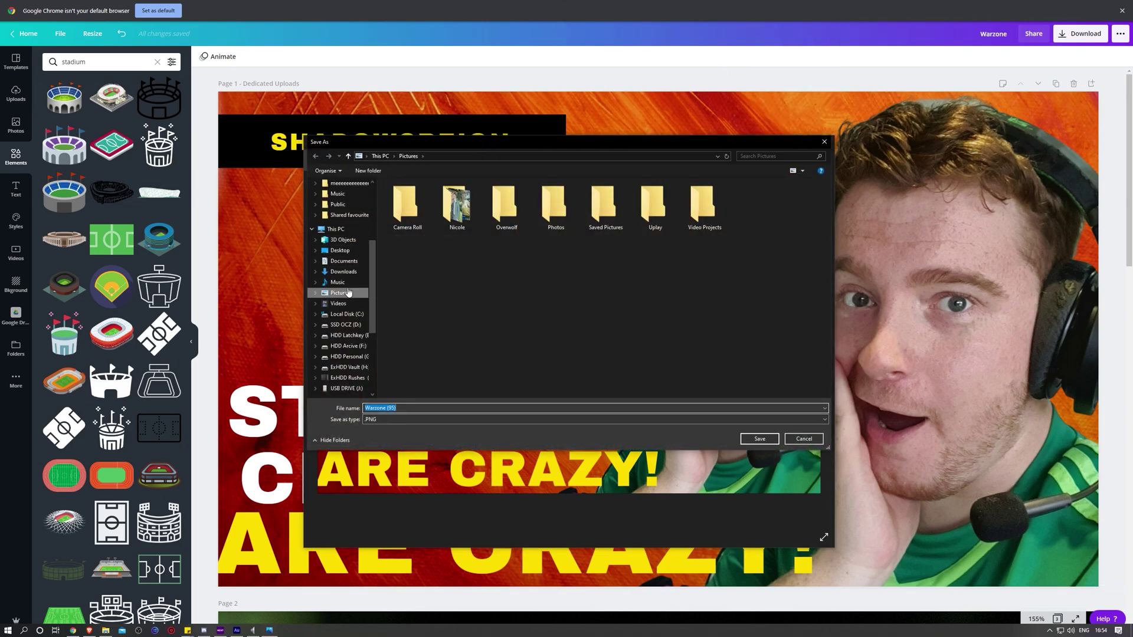
click(348, 335)
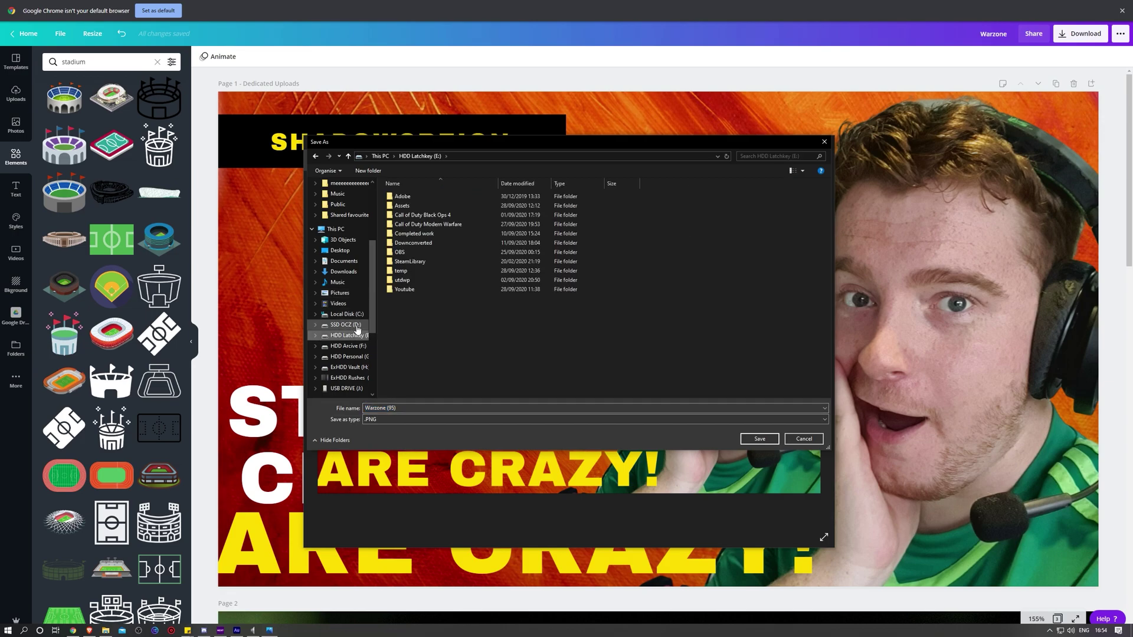
double_click(415, 291)
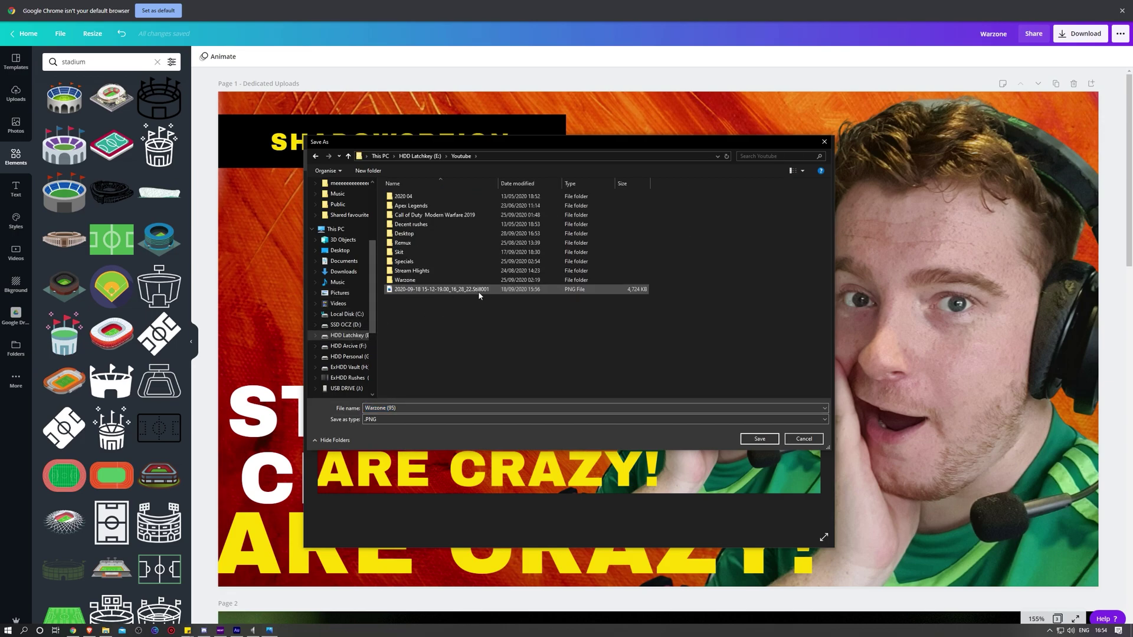
double_click(429, 279)
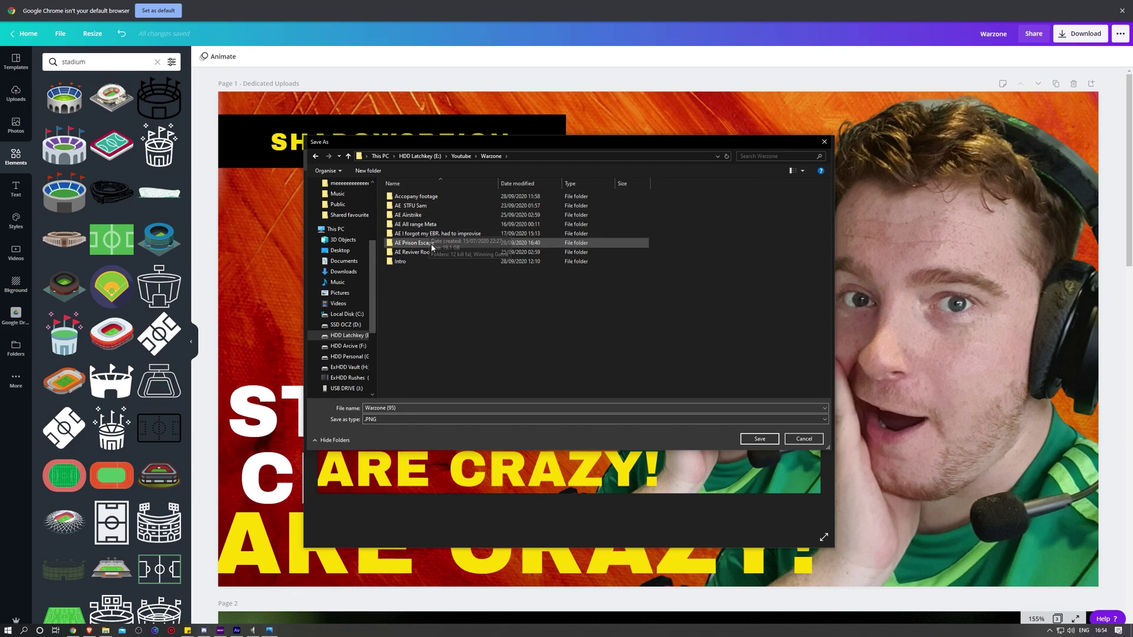
double_click(433, 242)
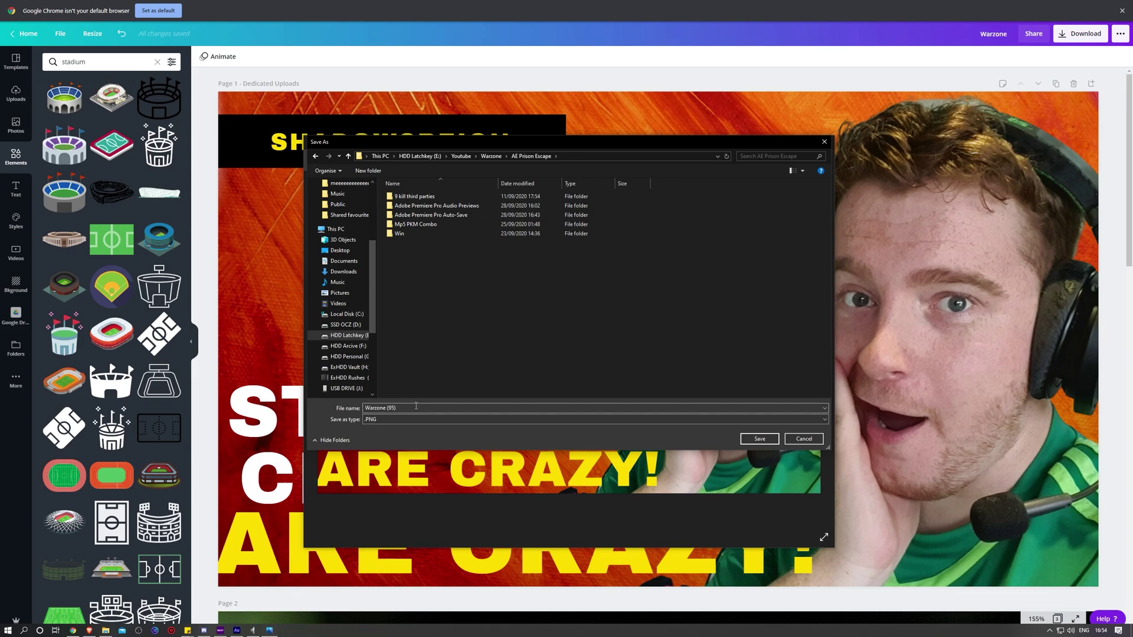
click(758, 440)
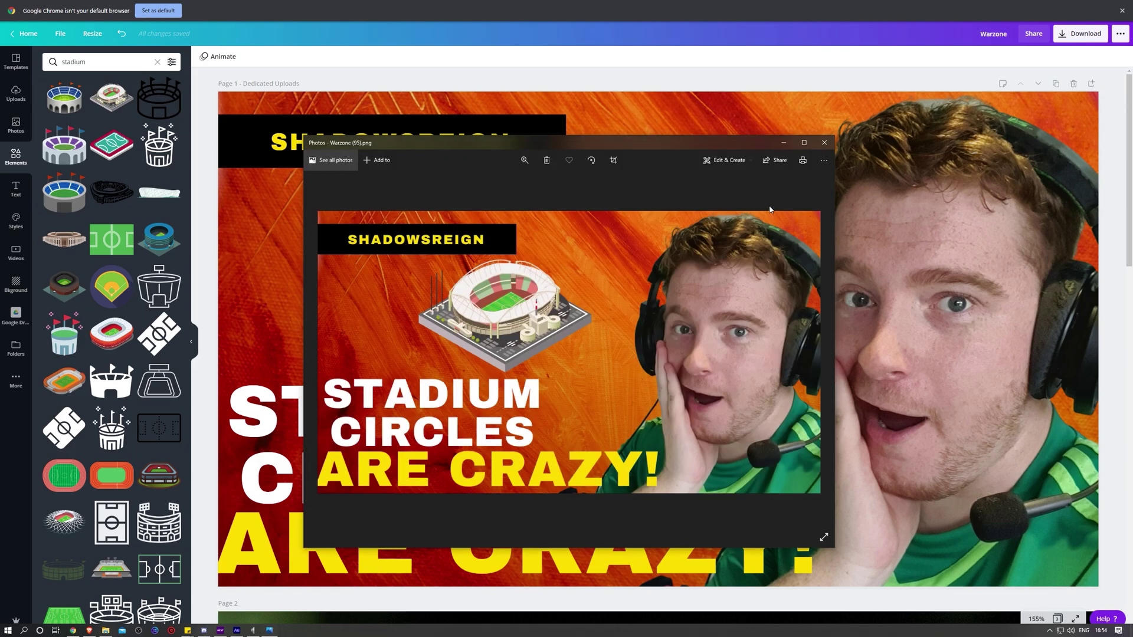
click(825, 142)
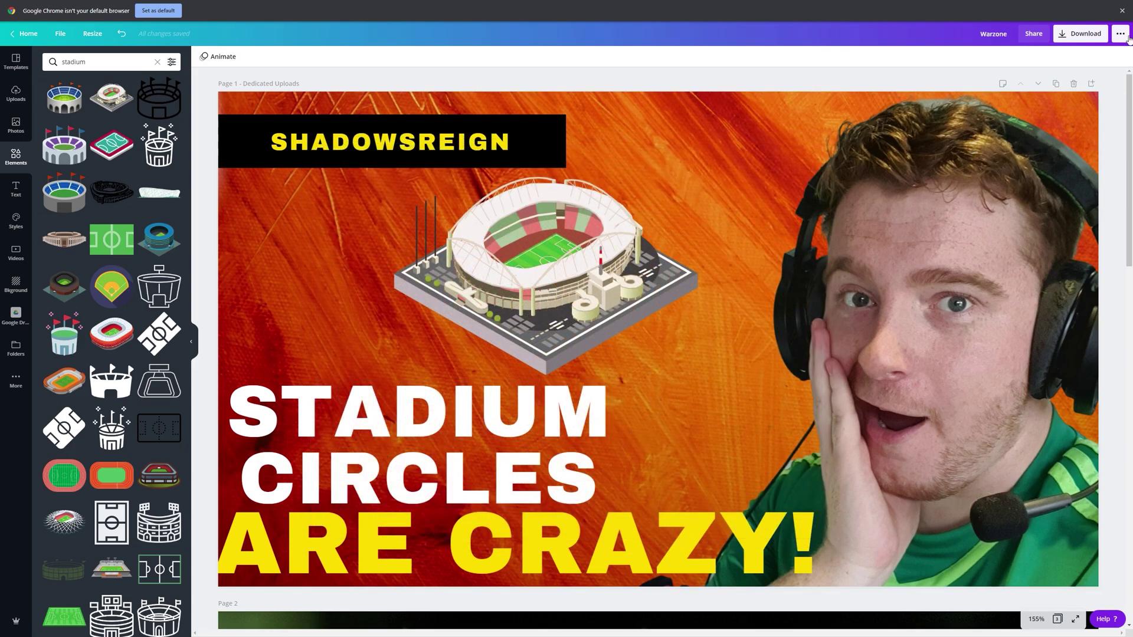
click(1122, 11)
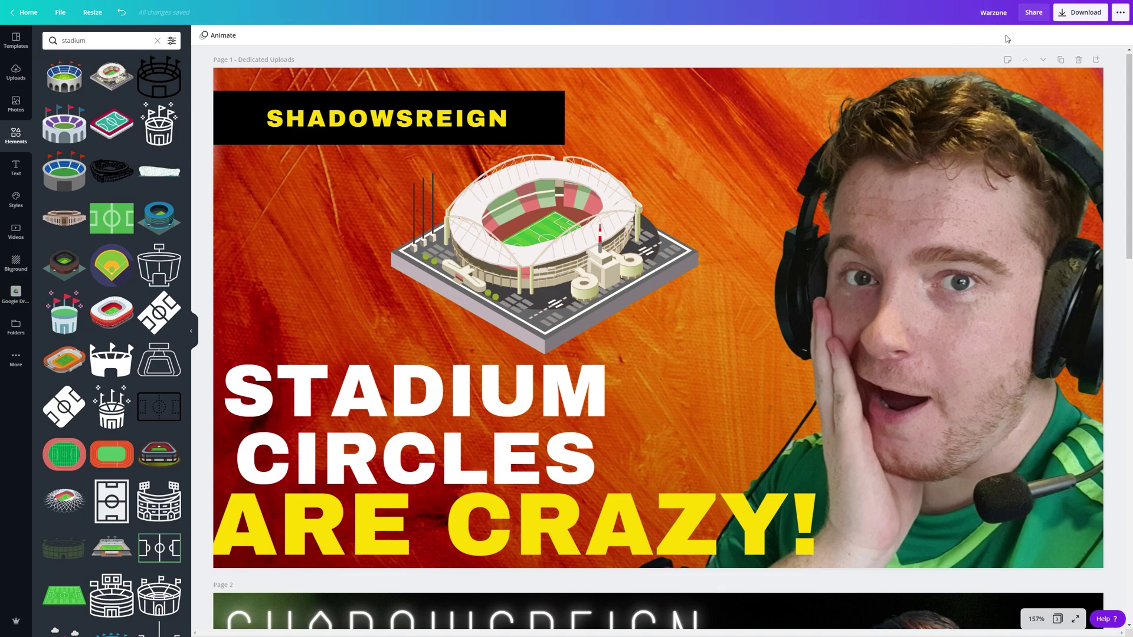
- Switch to YouTube Studio and upload the video "Warzone Stadium Circles are madness" from E:\Youtube\Warzone\AE Prison Escape
key(F11)
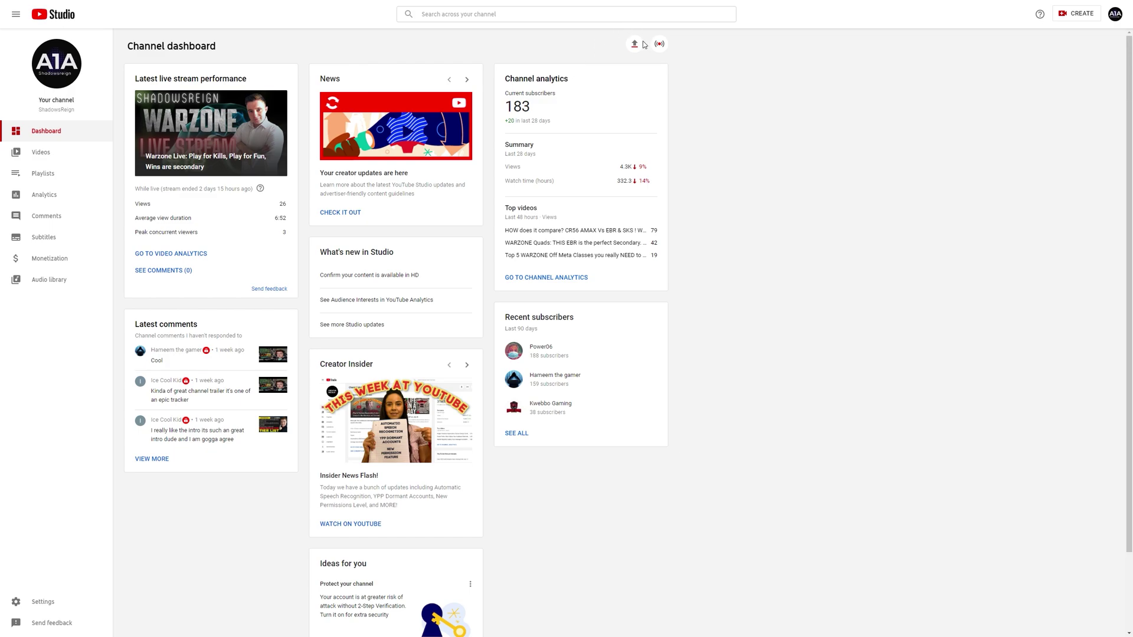
click(567, 372)
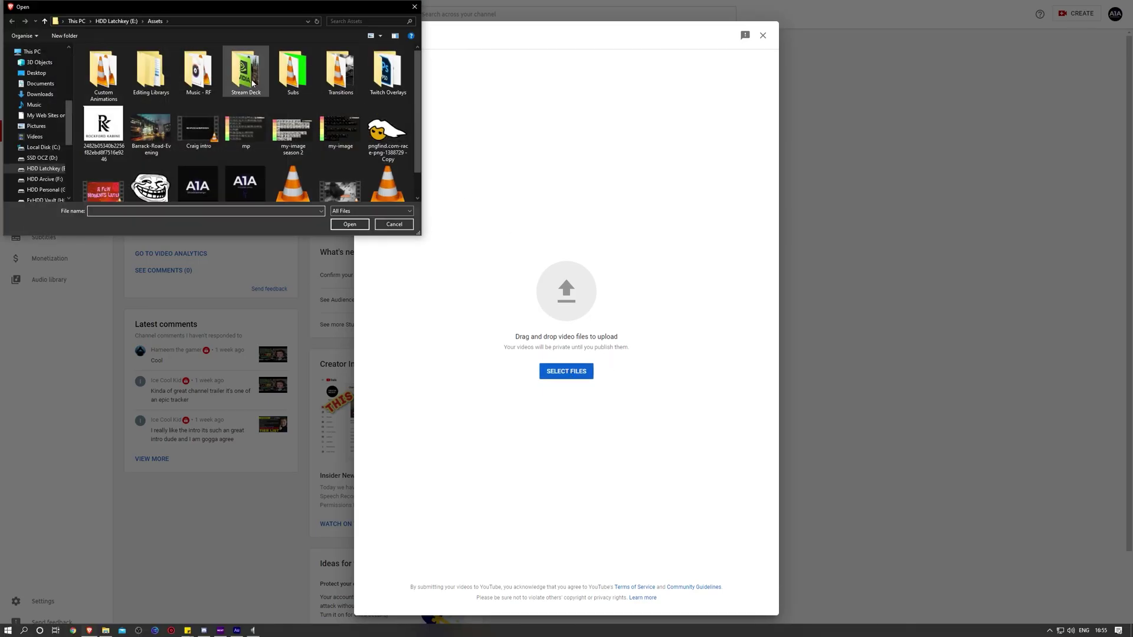
click(66, 168)
double_click(100, 154)
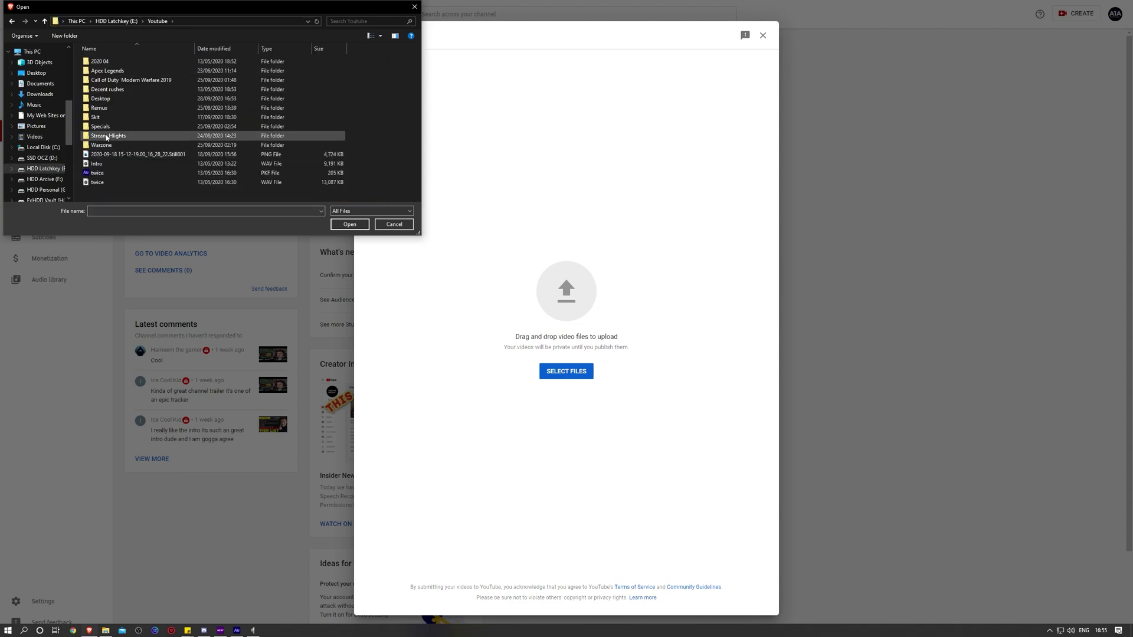
double_click(106, 144)
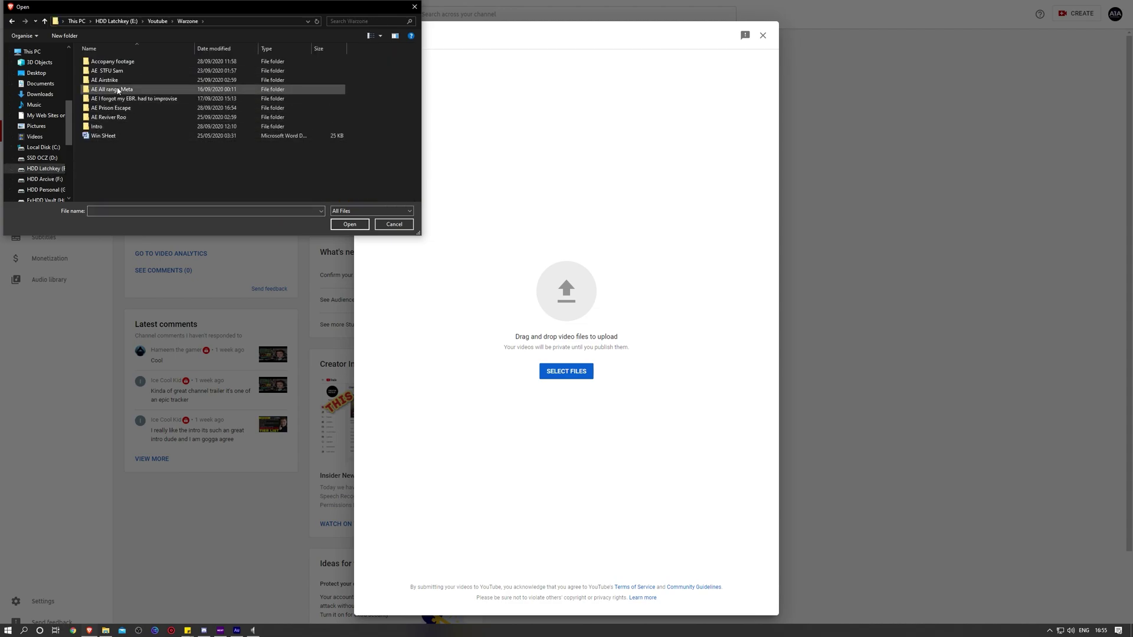
double_click(123, 108)
click(139, 155)
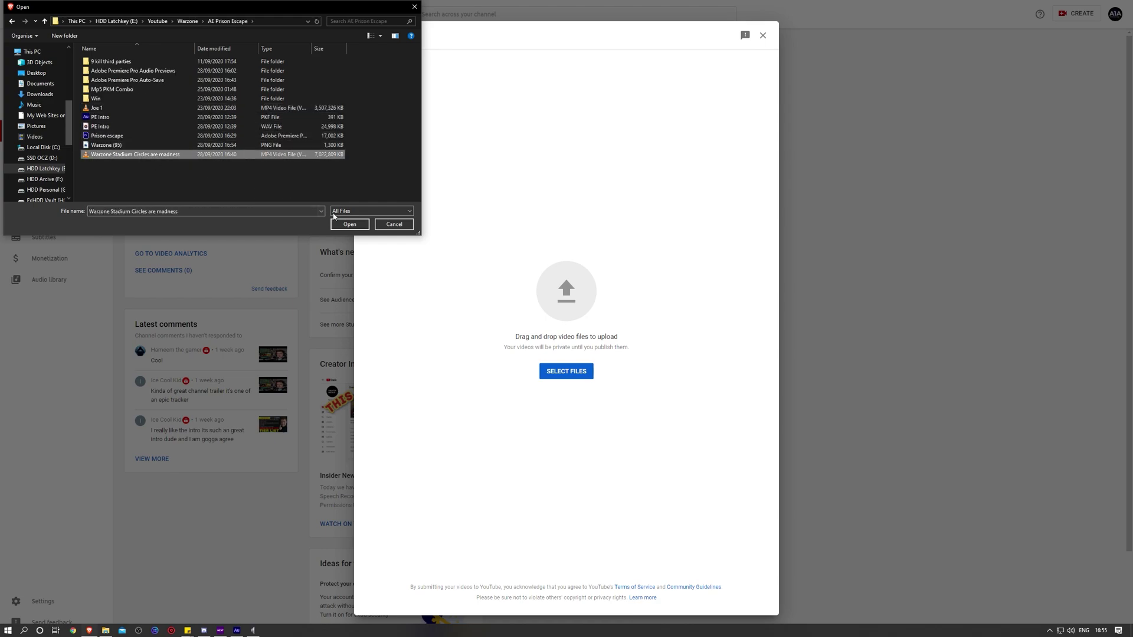
click(351, 226)
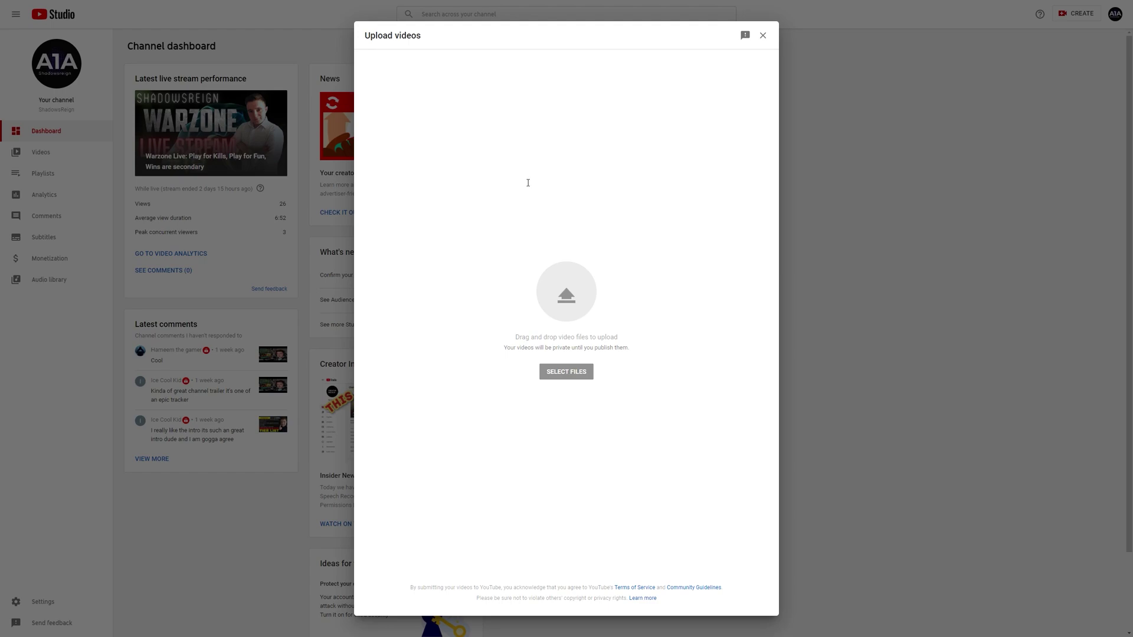
- Upload the Warzone (95) PNG from the AE Prison Escape folder as the video's custom thumbnail
click(405, 287)
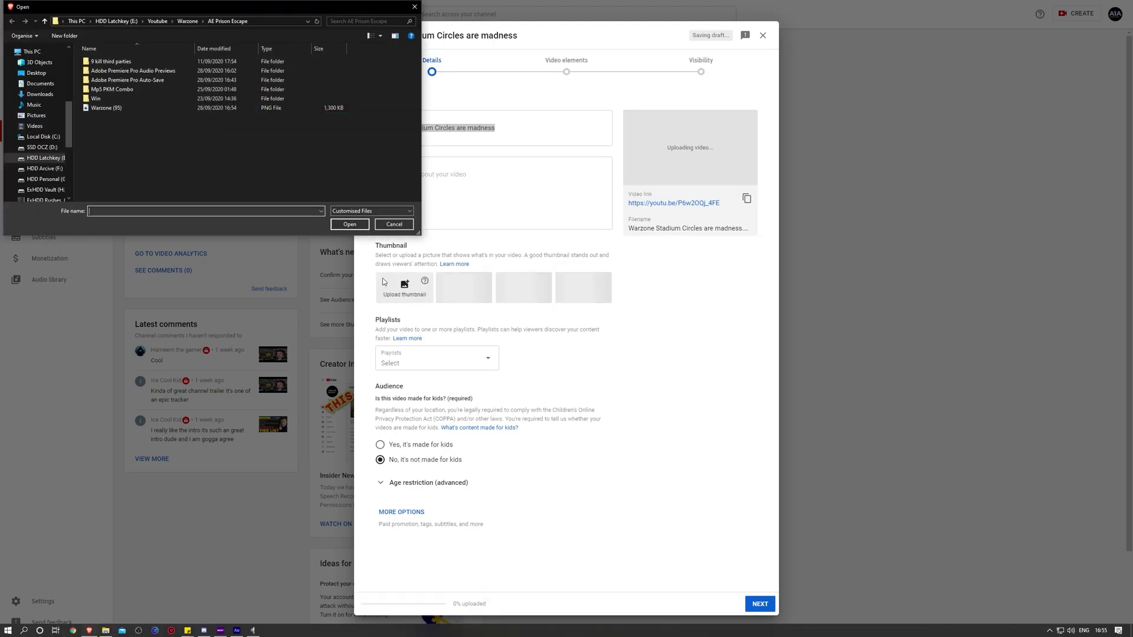
click(143, 112)
click(350, 224)
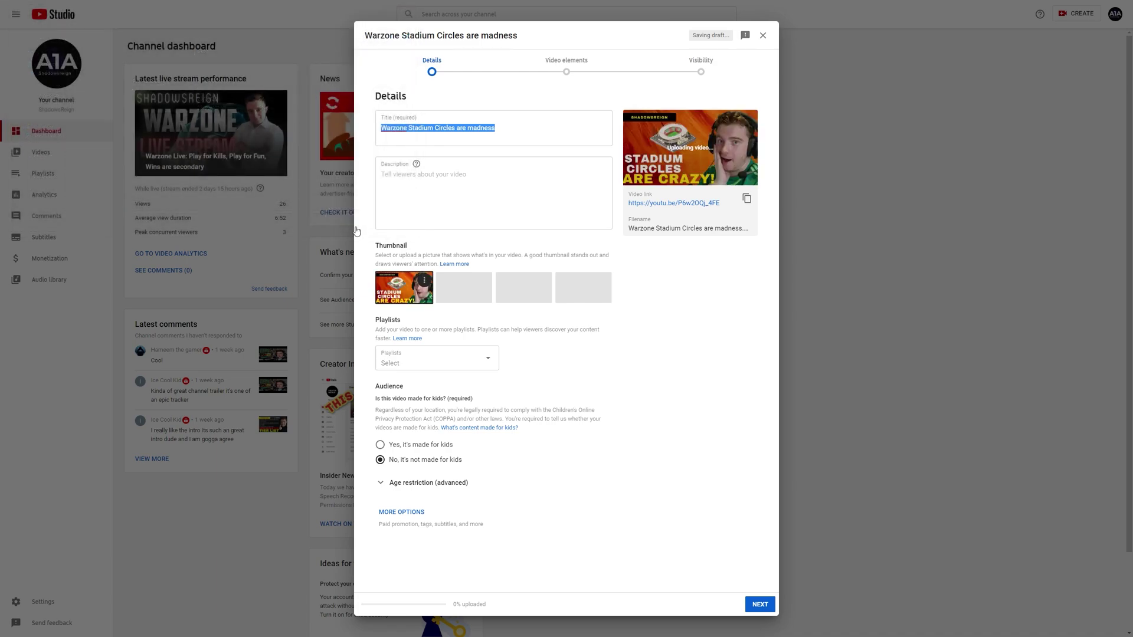